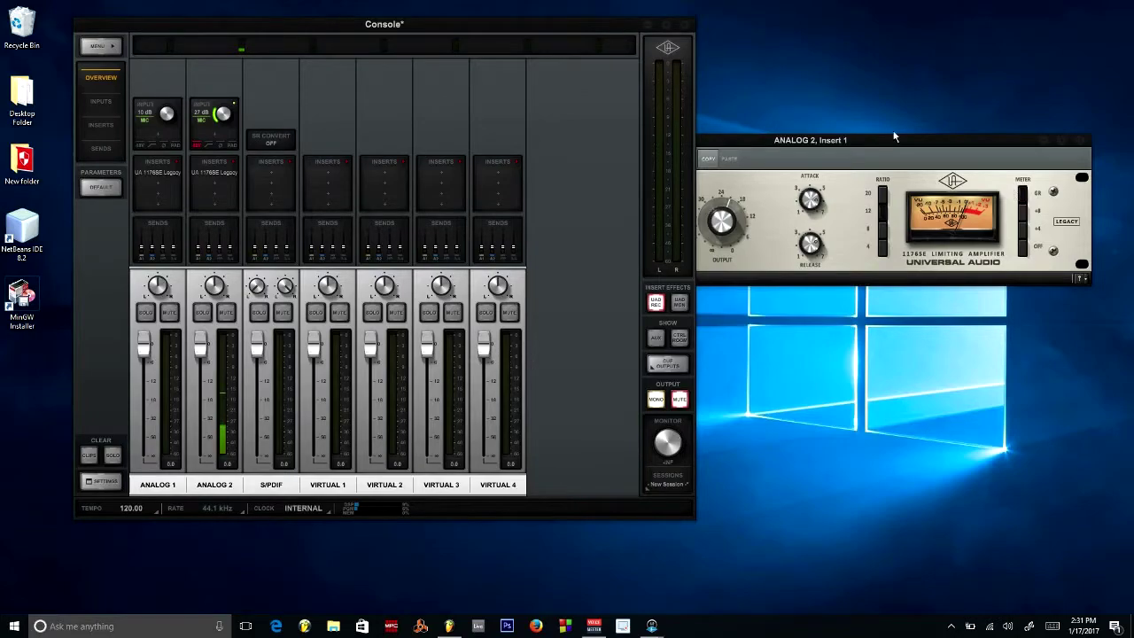
Move the Analog 2 compressor window over Console, switch to FL Studio and close the reFX Nexus plugin window
click(889, 153)
drag(890, 153, 460, 154)
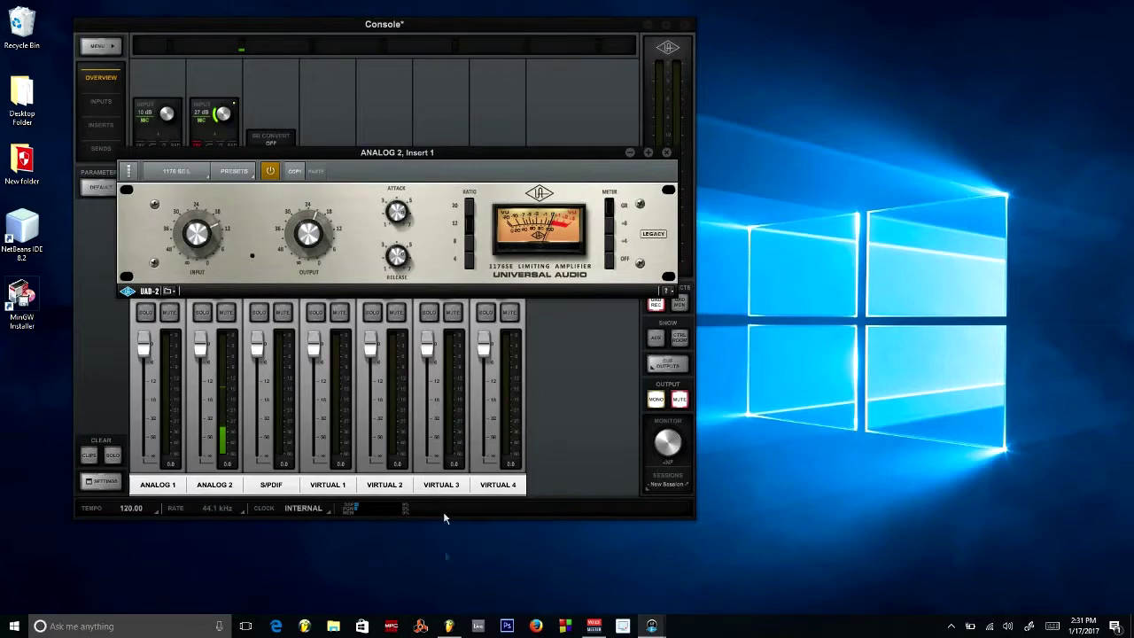
click(449, 626)
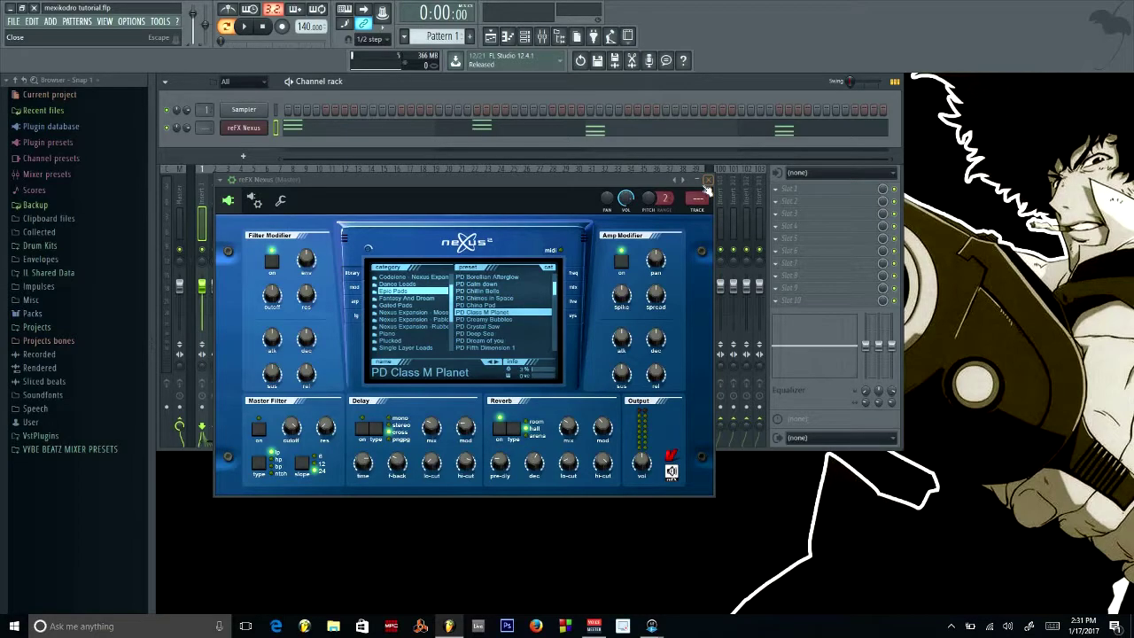
click(708, 181)
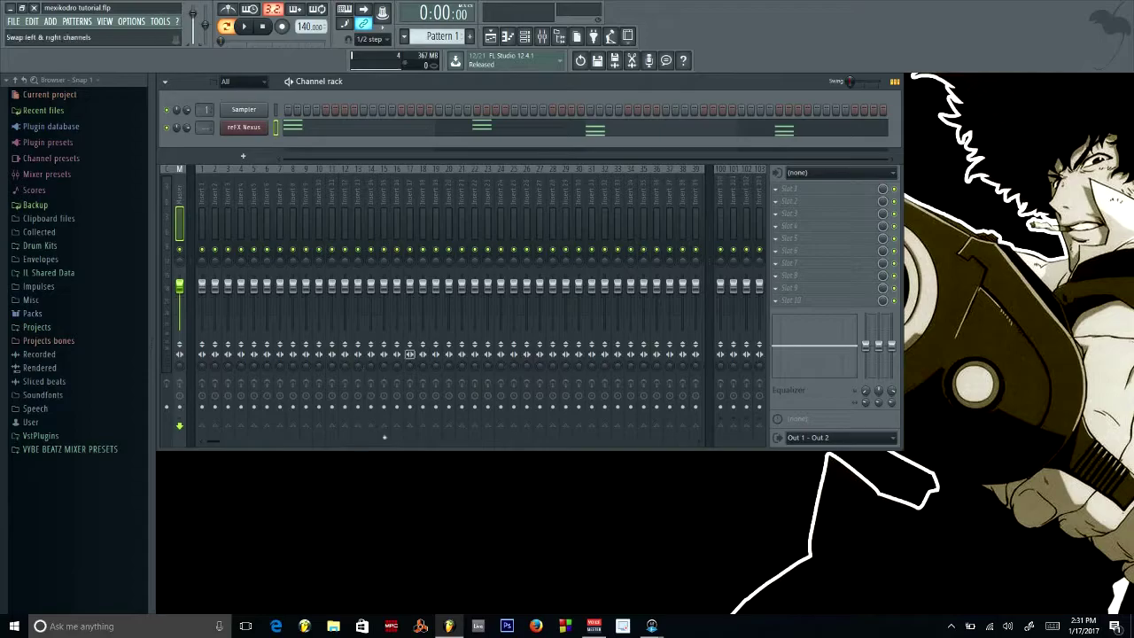
Move the mixer window lower so it sits clear of the channel rack
click(428, 178)
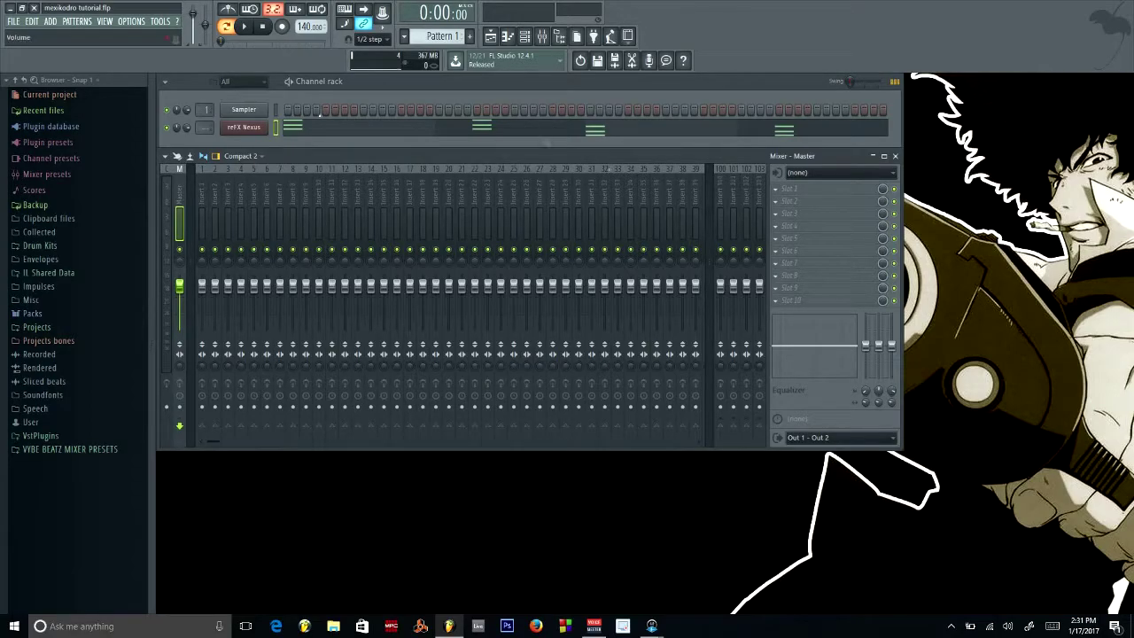
drag(445, 161, 518, 214)
drag(435, 235, 449, 266)
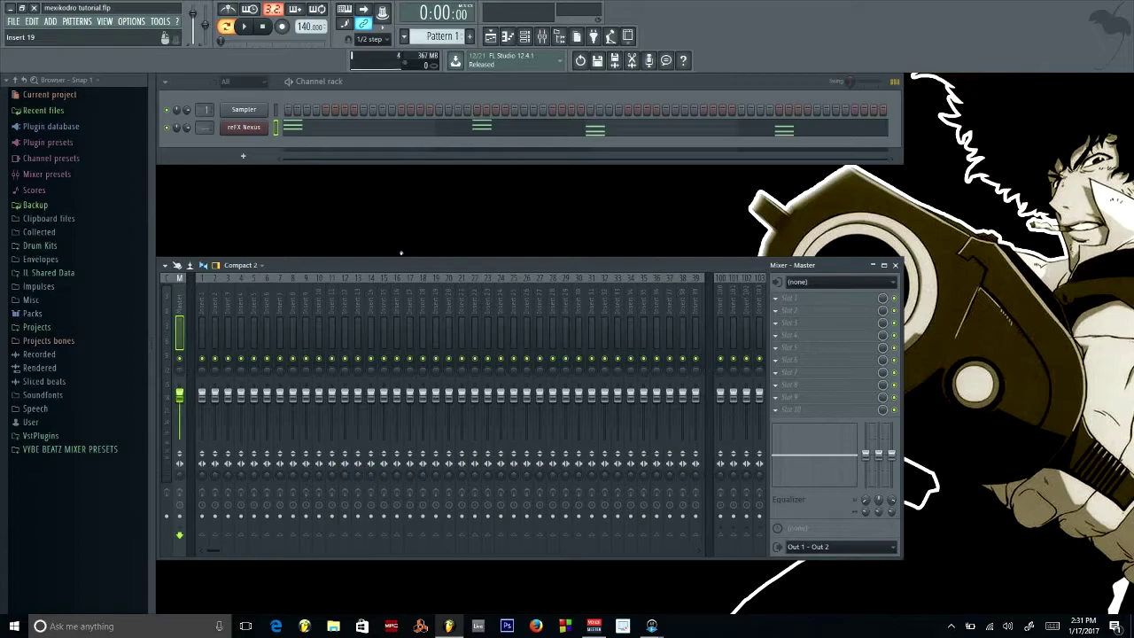
Delete the Sampler channel from the channel rack
right_click(257, 110)
click(344, 226)
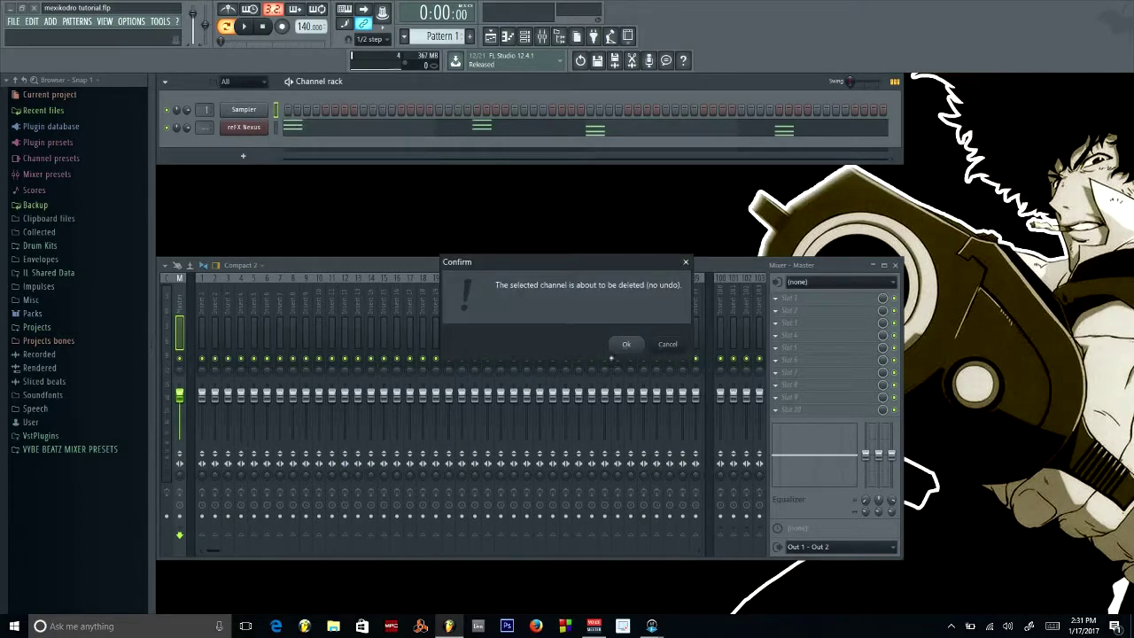
click(620, 354)
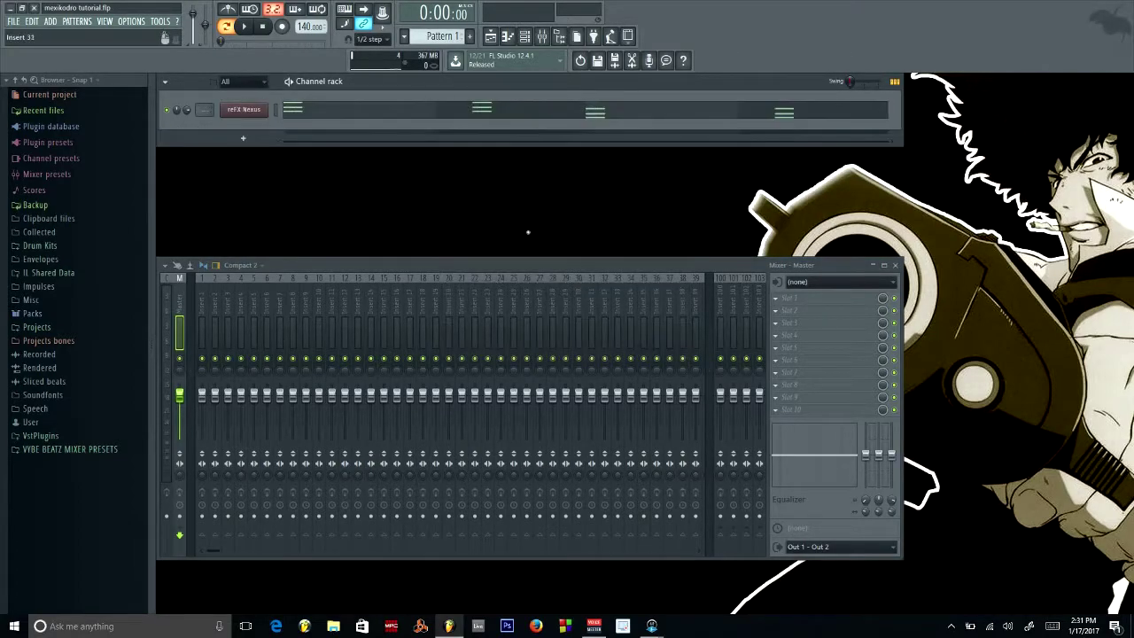
Play back the reFX Nexus chord pattern and stop it
click(252, 32)
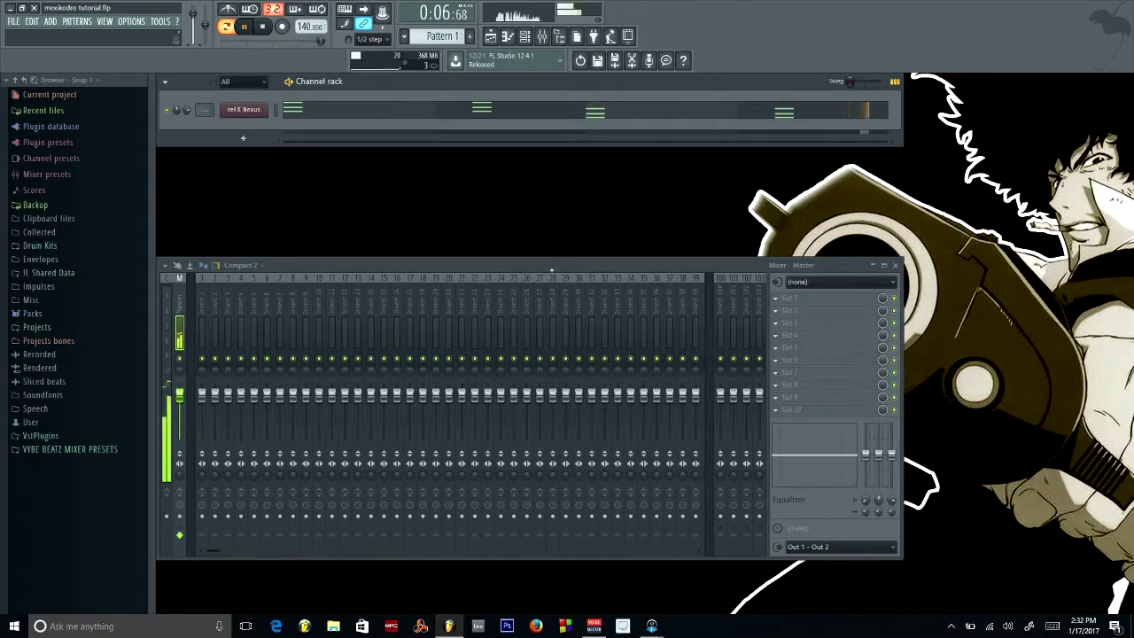
click(264, 28)
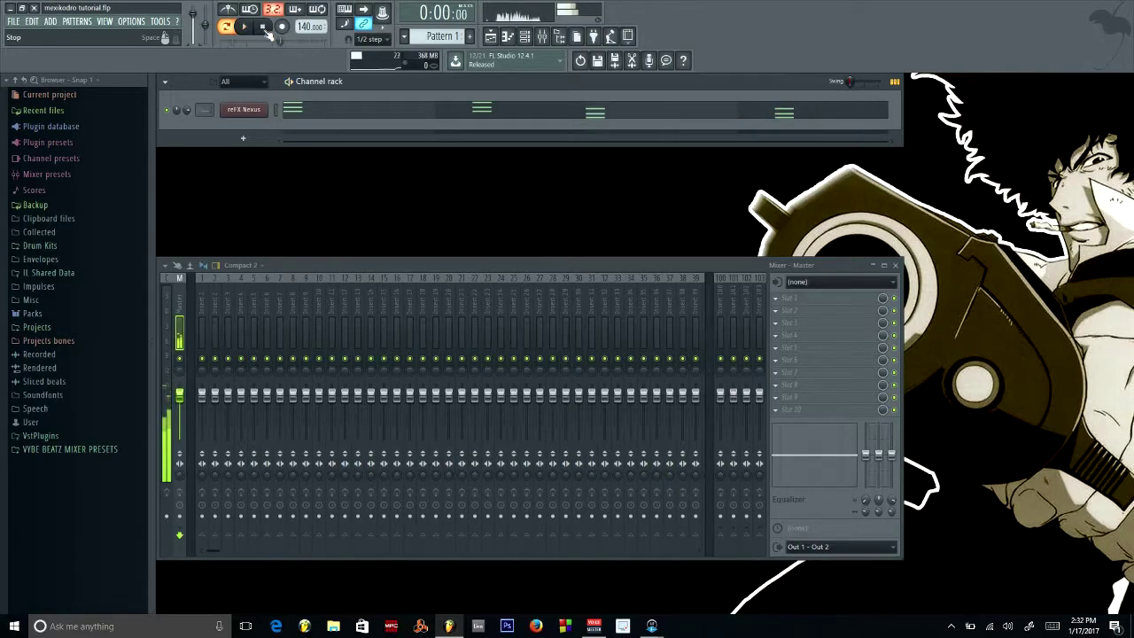
Duplicate the reFX Nexus chords in the piano roll, placing the copy at the start of bar 5, and close the editor
right_click(245, 125)
click(292, 109)
drag(734, 131, 941, 119)
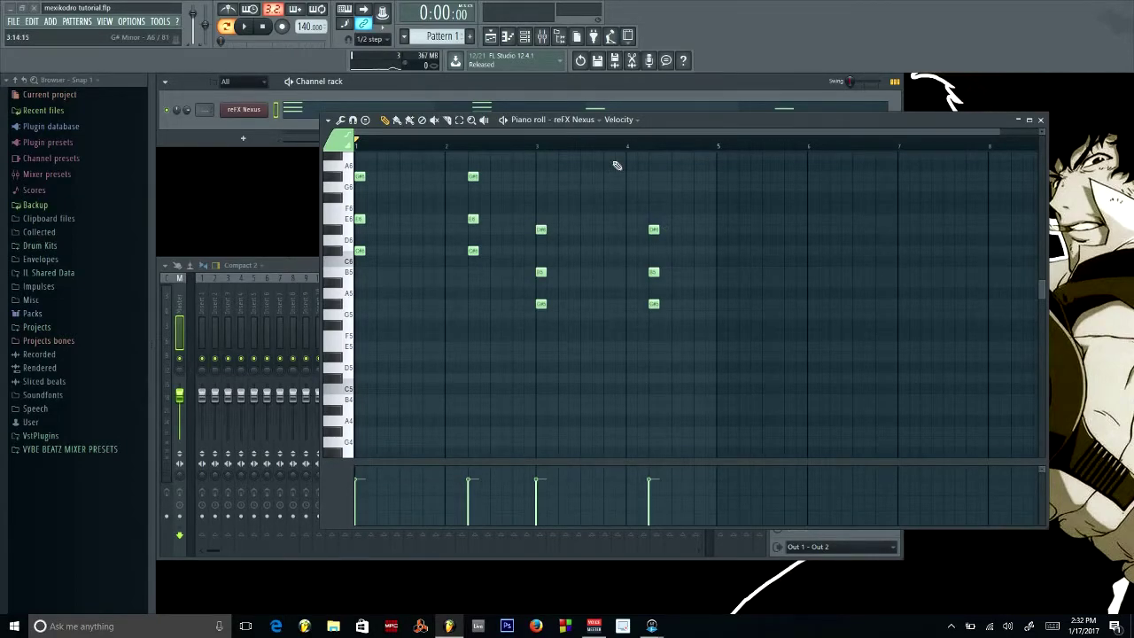
key(ctrl+b)
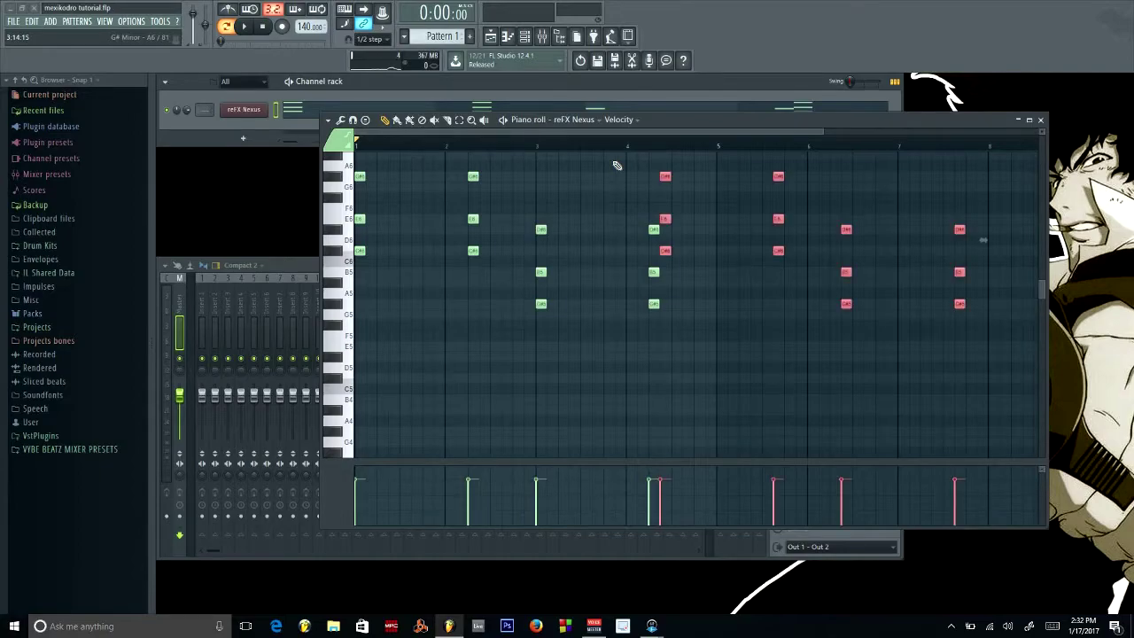
drag(664, 180, 721, 180)
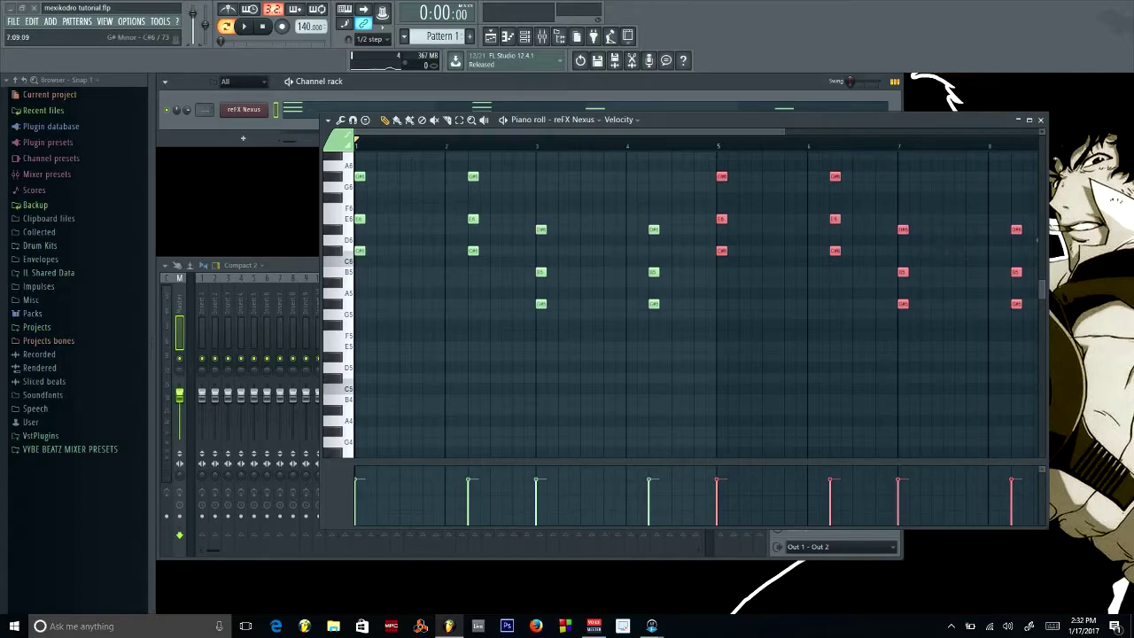
click(1040, 119)
Add a Purity instrument channel and choose its Bell & Perc category with the 4U FM Vibe preset
drag(560, 274, 566, 153)
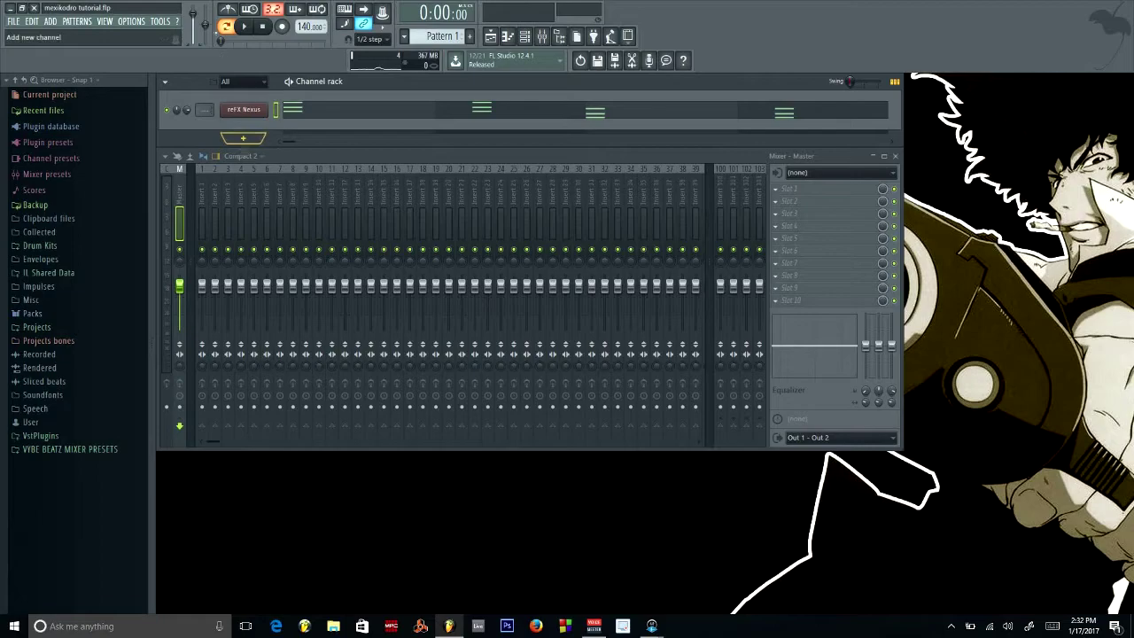
click(50, 21)
mouse_move(66, 34)
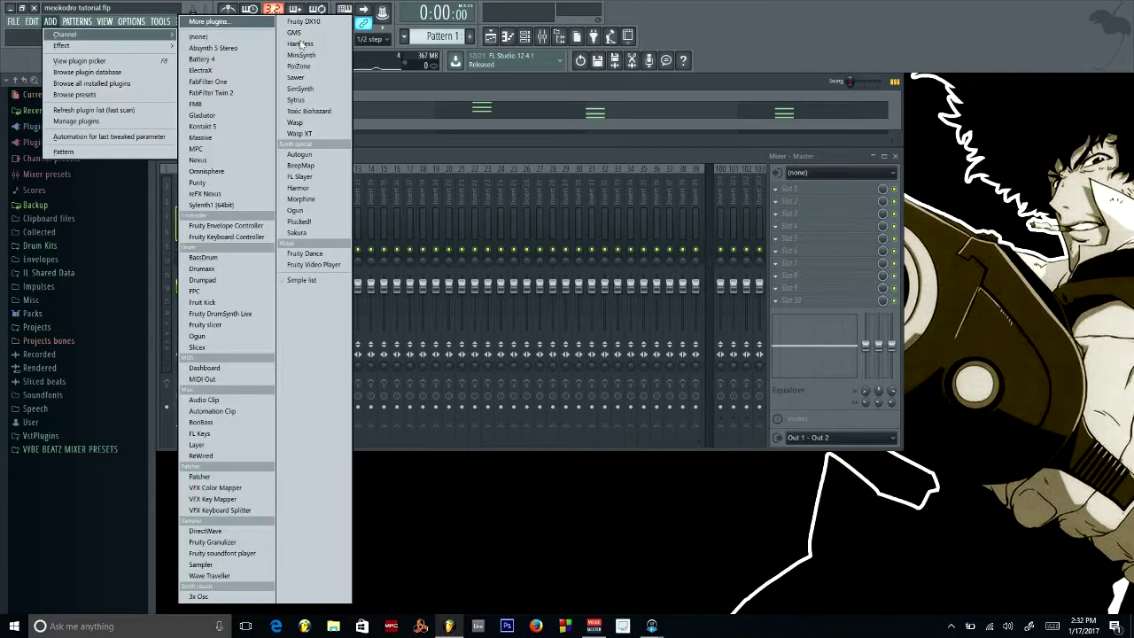
click(224, 187)
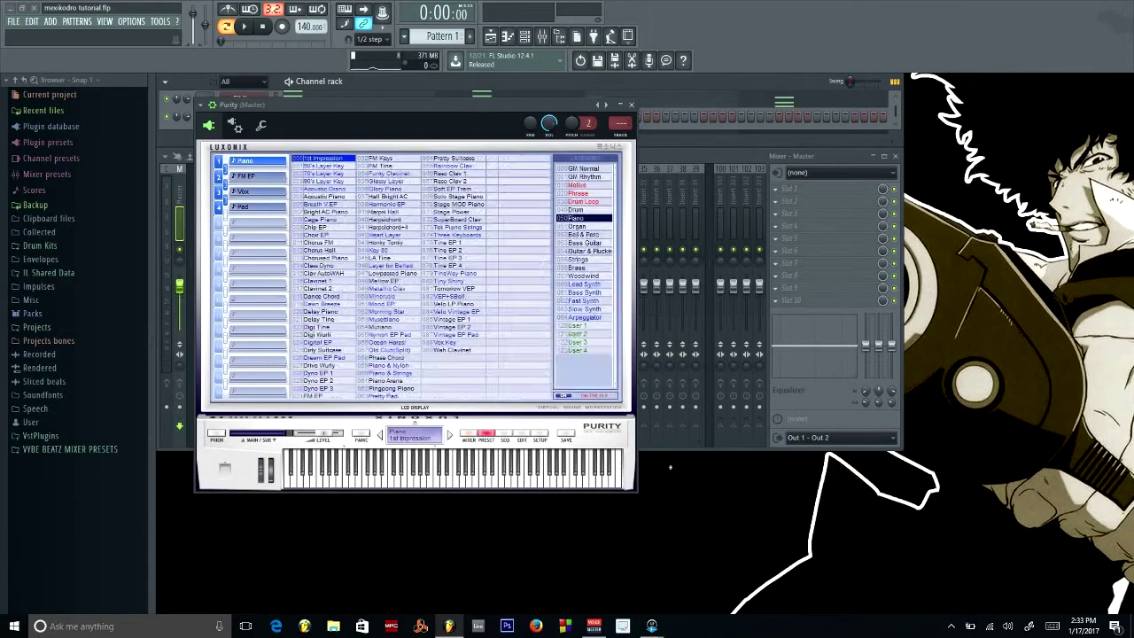
click(581, 234)
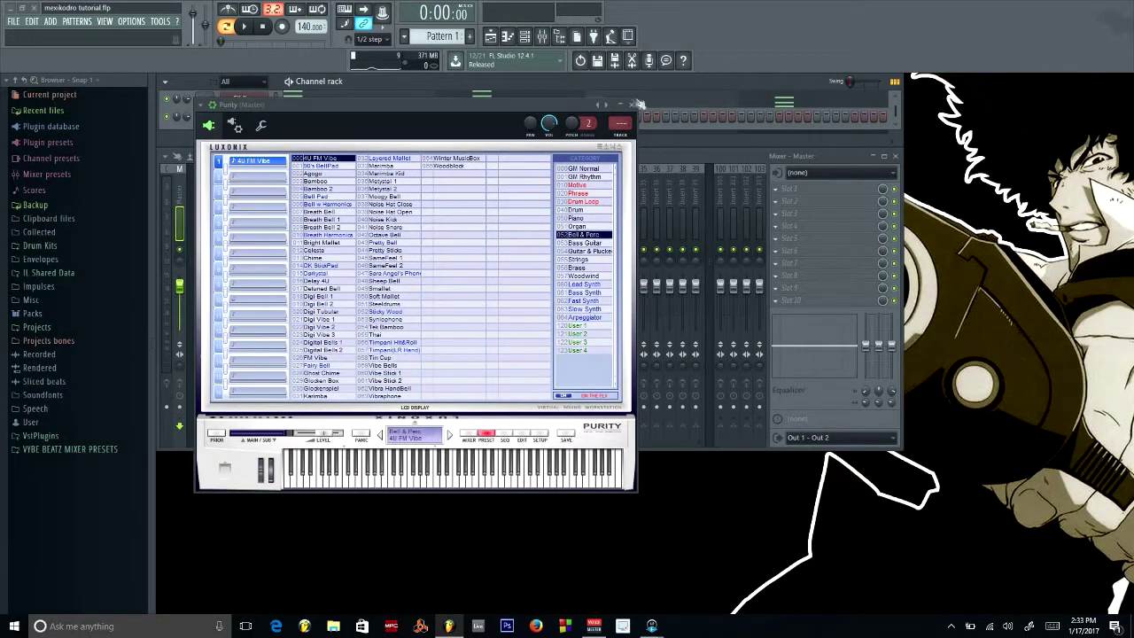
drag(310, 104, 494, 218)
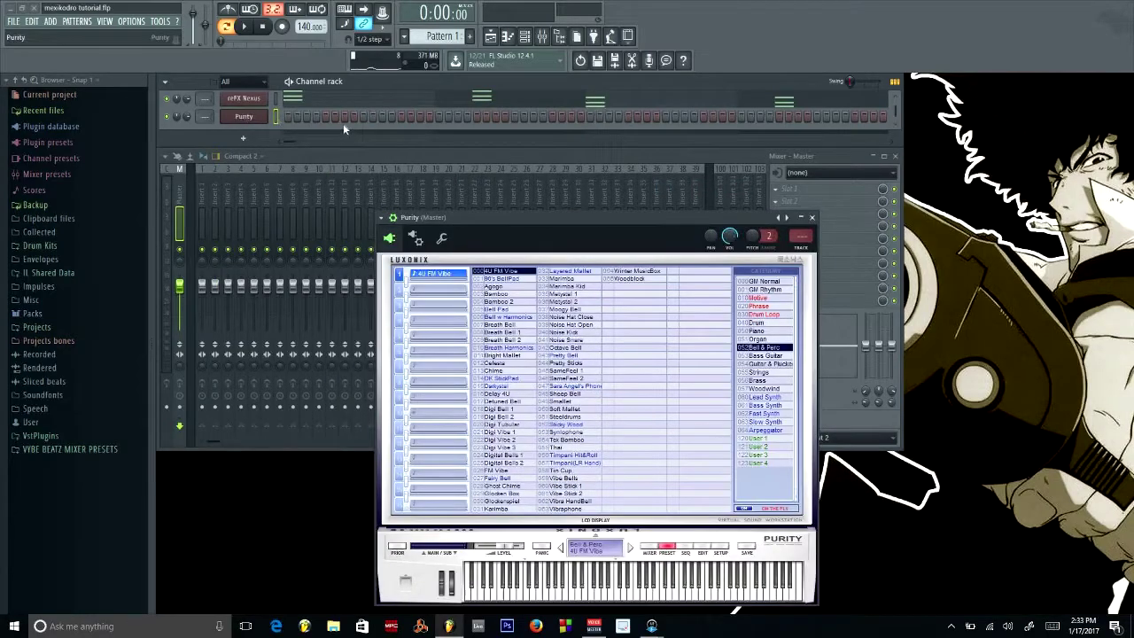
Open the Purity channel's piano roll and maximize it
right_click(343, 124)
click(321, 116)
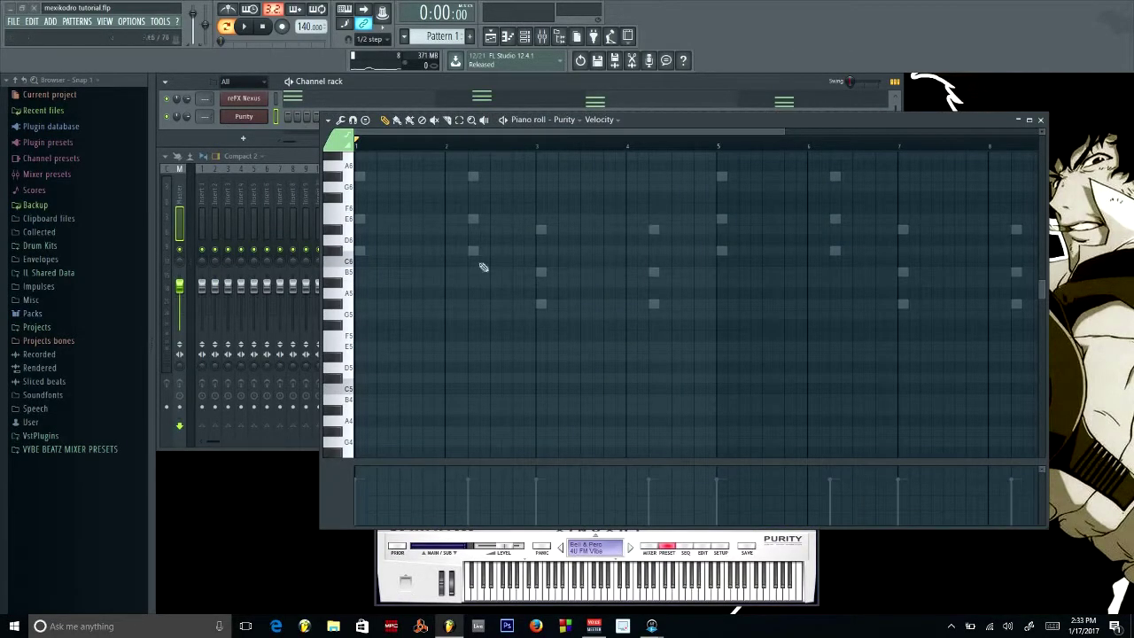
click(1029, 118)
scroll(906, 271, up, 5)
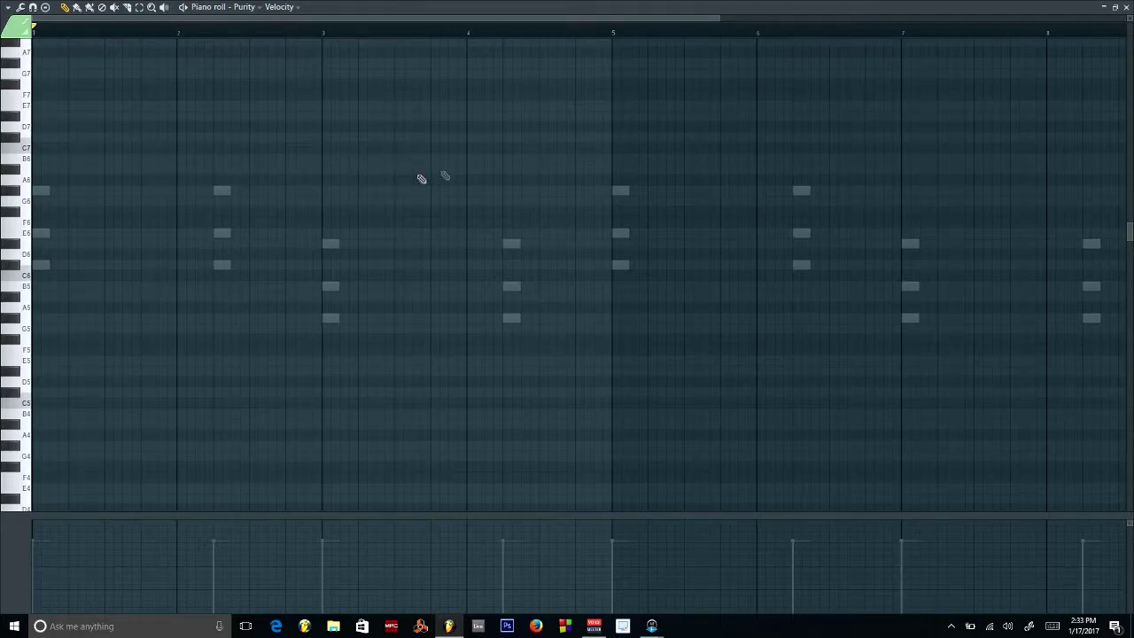
mouse_move(722, 20)
mouse_down()
mouse_move(703, 19)
mouse_move(714, 19)
mouse_up()
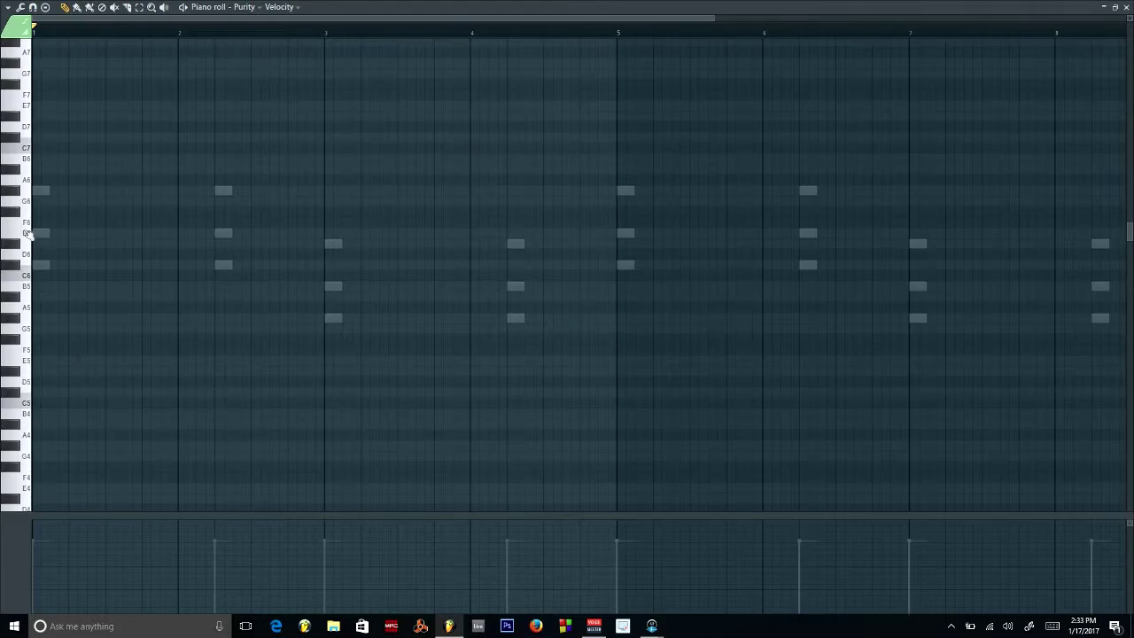
Examine the piano roll's helper options, including Detect score scale and Ghost channels
click(9, 7)
mouse_move(45, 80)
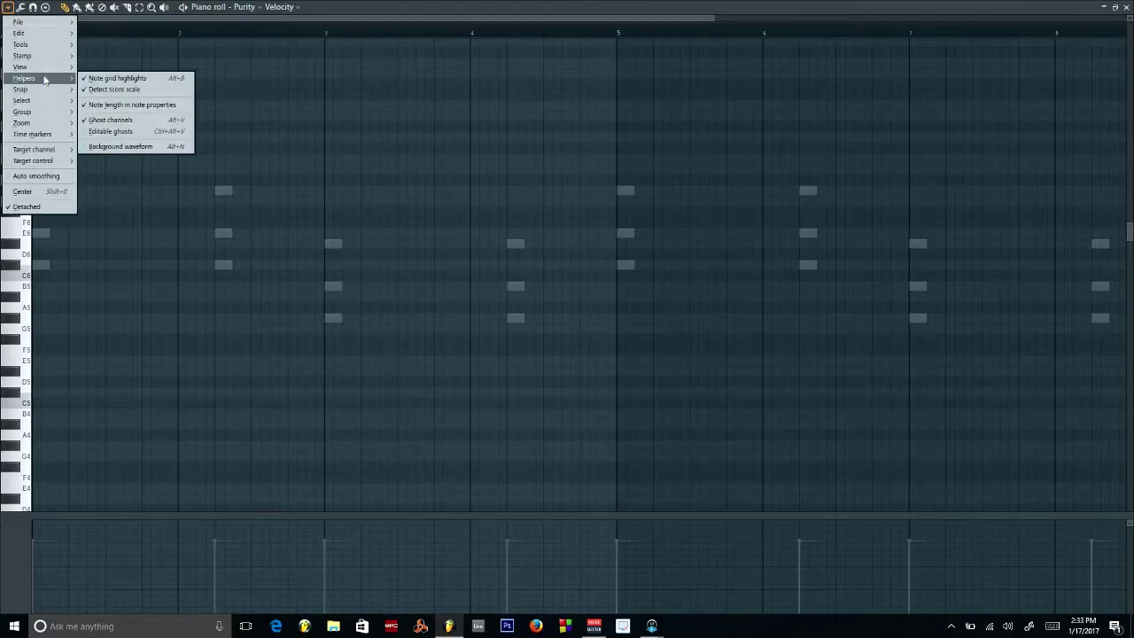
click(182, 93)
click(8, 8)
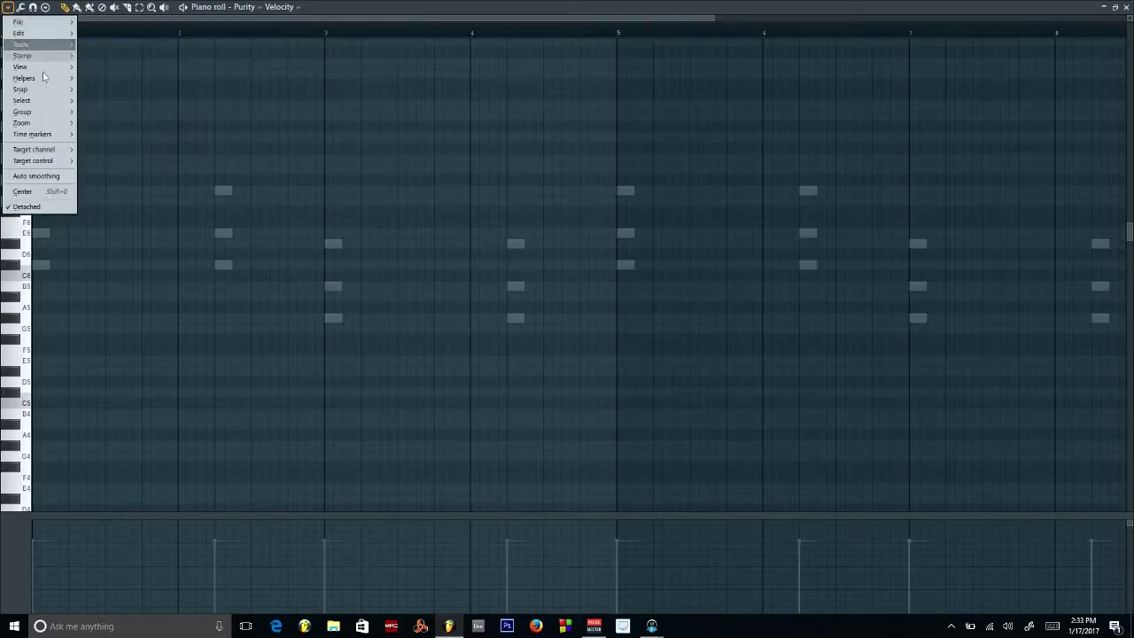
mouse_move(44, 78)
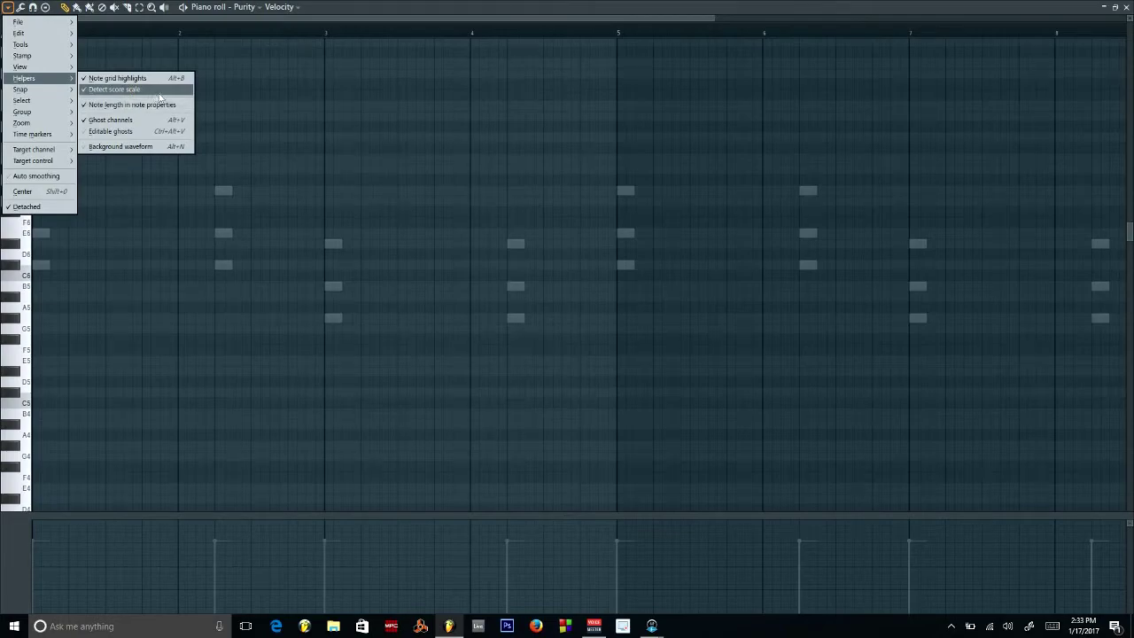
click(133, 90)
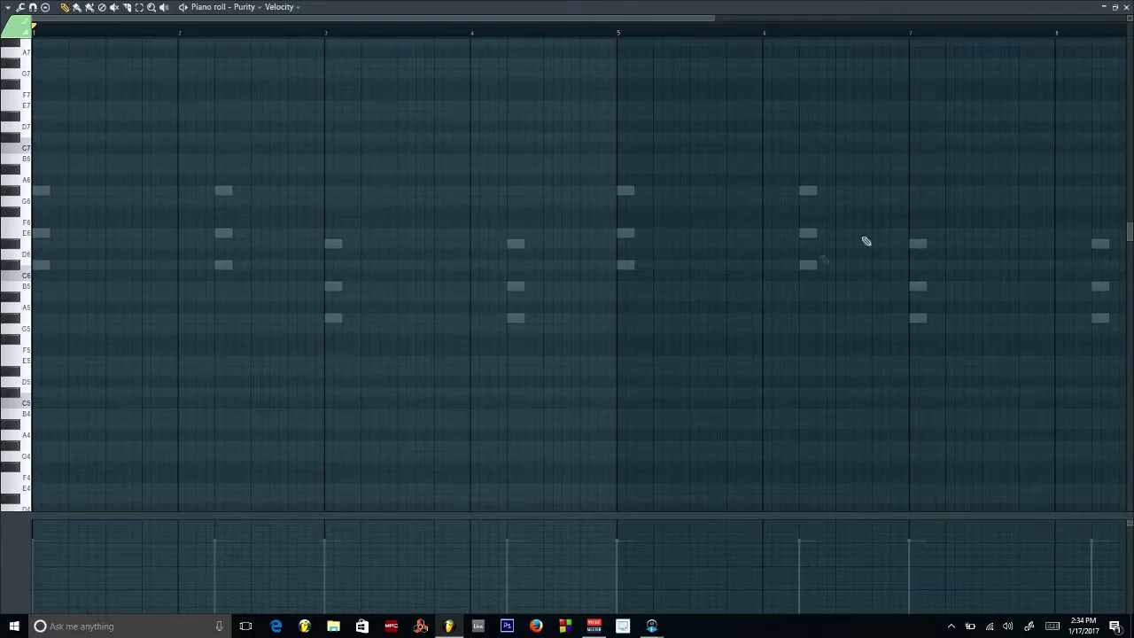
Restore the maximized piano roll to a floating window with all eight bars in view
drag(723, 15, 938, 15)
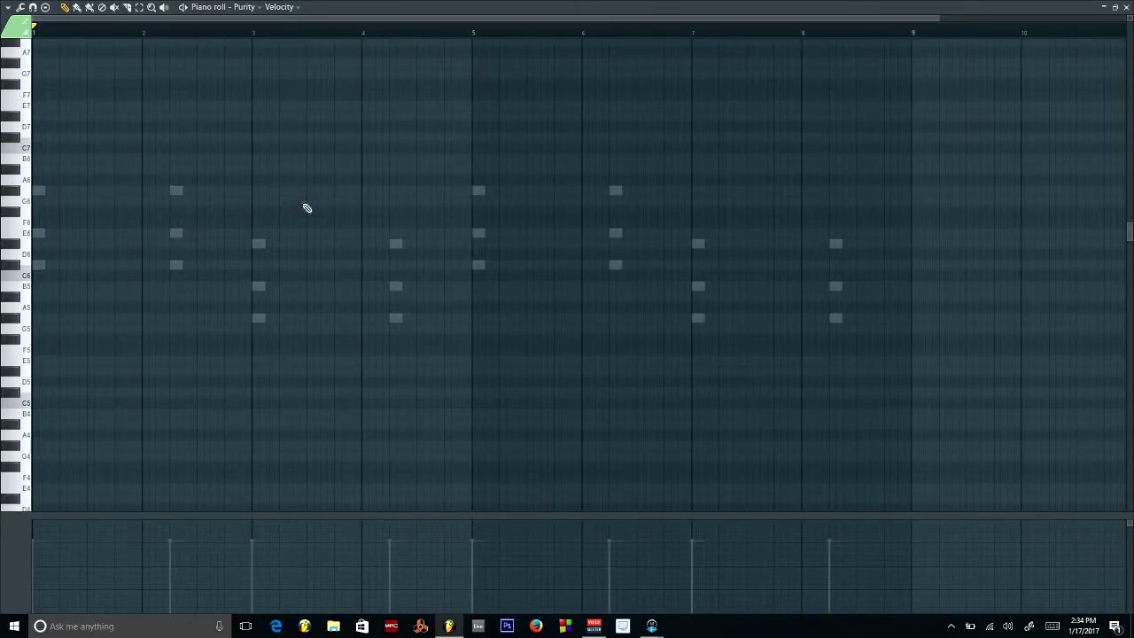
drag(946, 15, 800, 29)
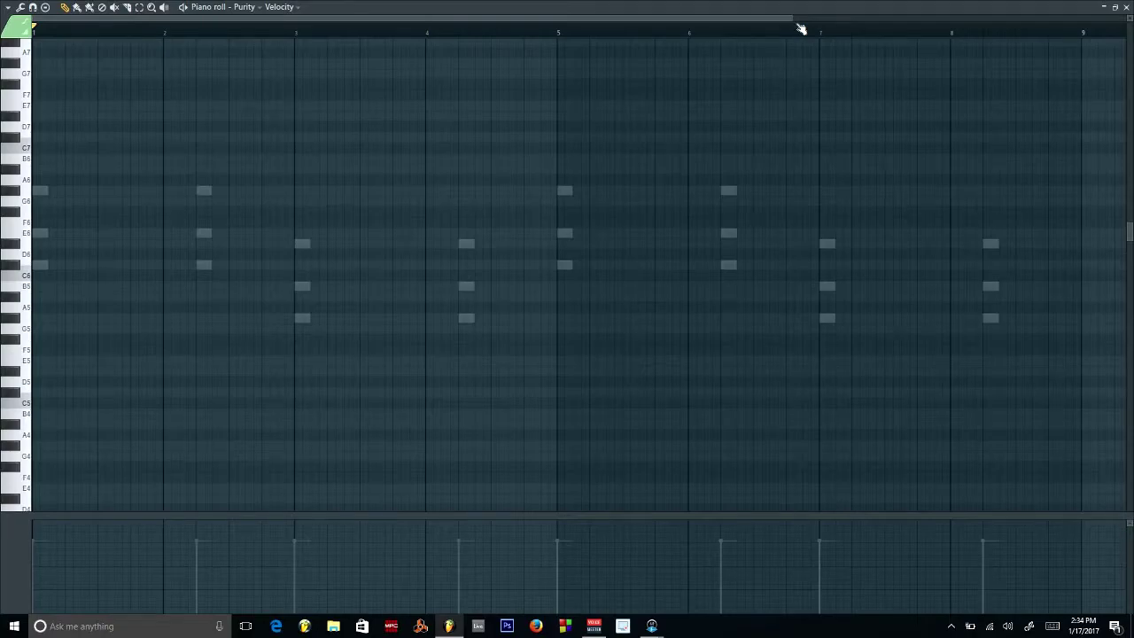
drag(788, 17, 707, 31)
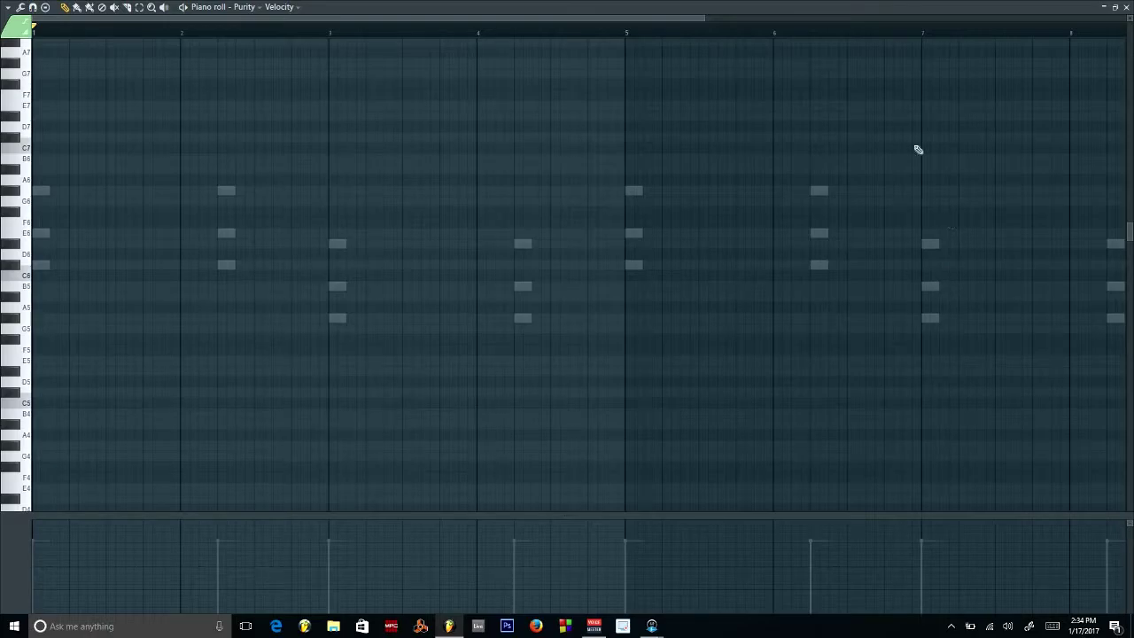
drag(766, 16, 664, 41)
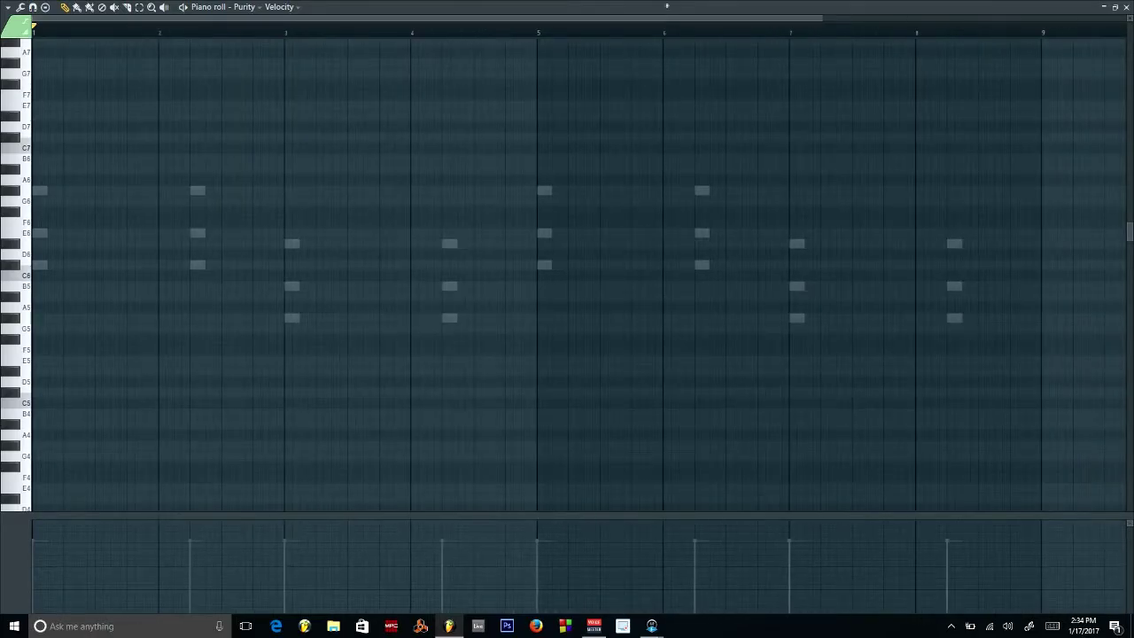
double_click(666, 6)
drag(656, 120, 734, 108)
Play the pattern against the Purity piano roll's ghost notes and stop it
click(244, 26)
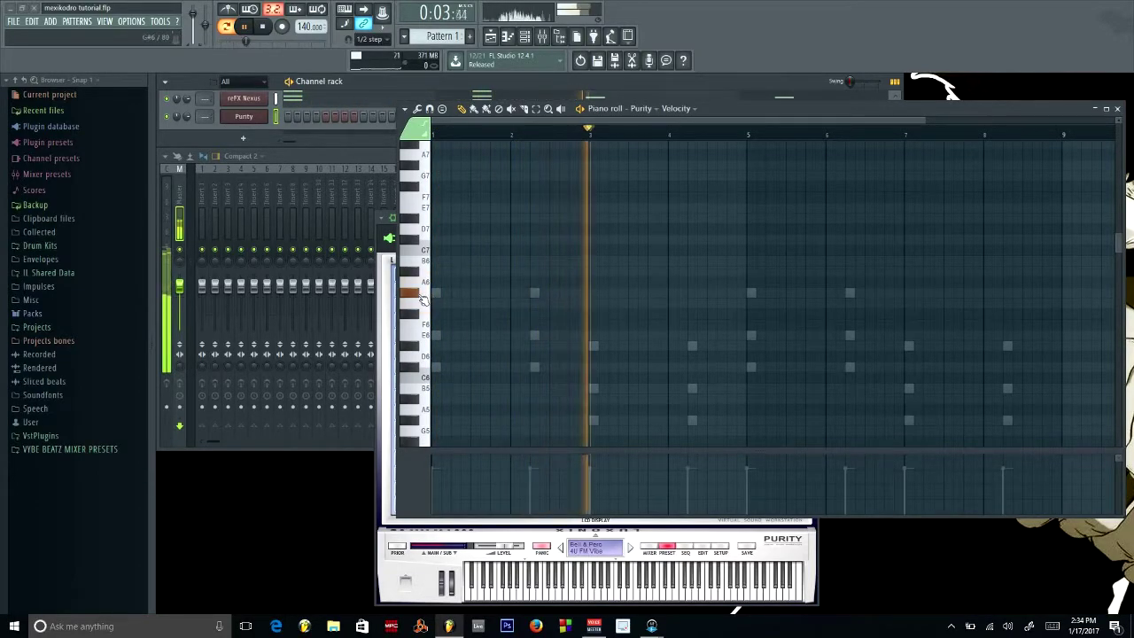
key(space)
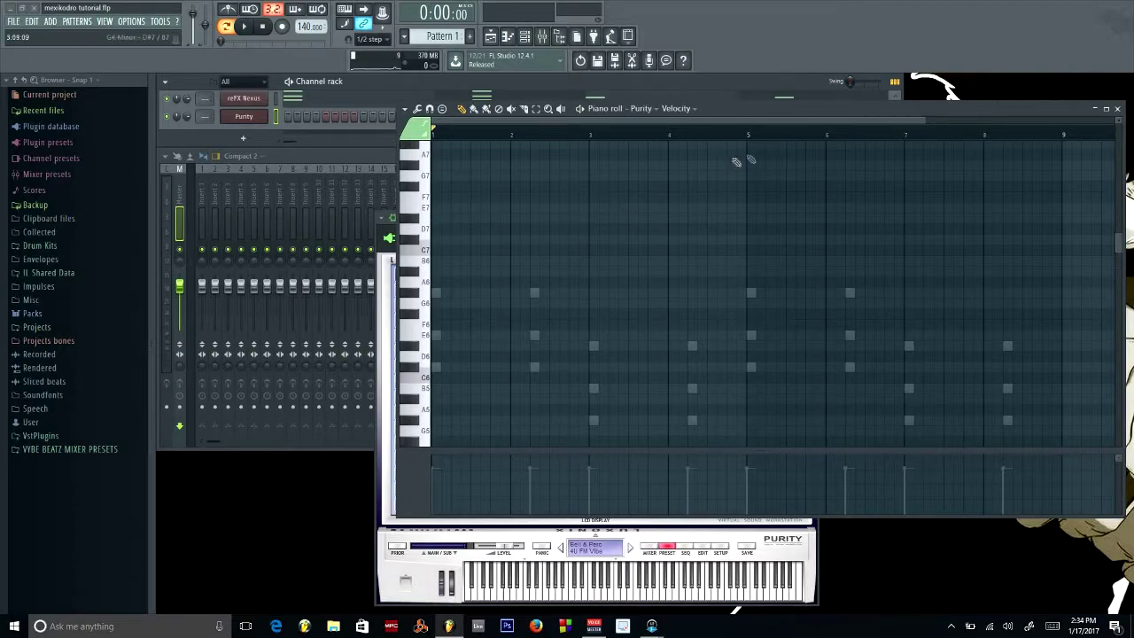
Close the Purity plugin window, then reposition the piano roll beside the mixer's first tracks and enlarge it
drag(756, 114, 804, 92)
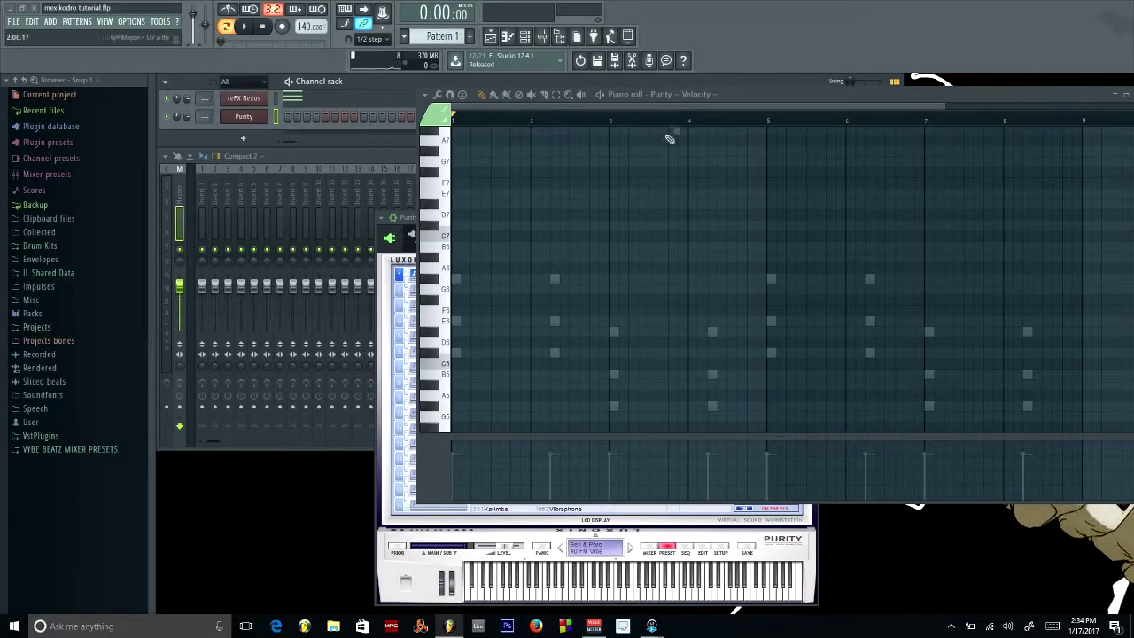
drag(673, 94, 788, 91)
drag(435, 216, 359, 216)
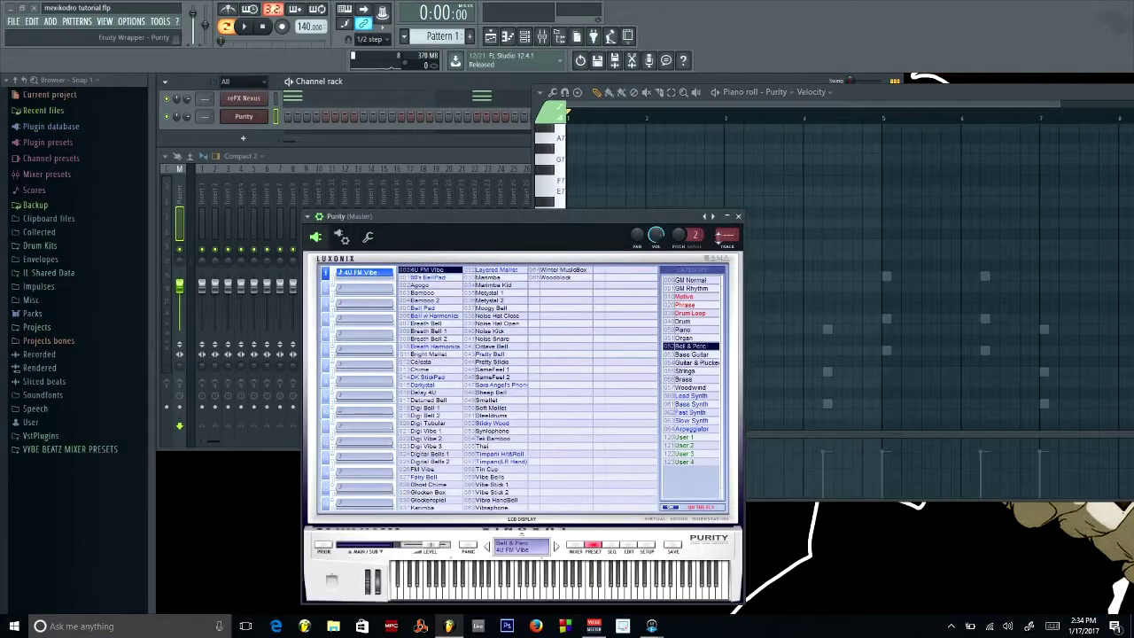
click(738, 216)
drag(855, 90, 633, 121)
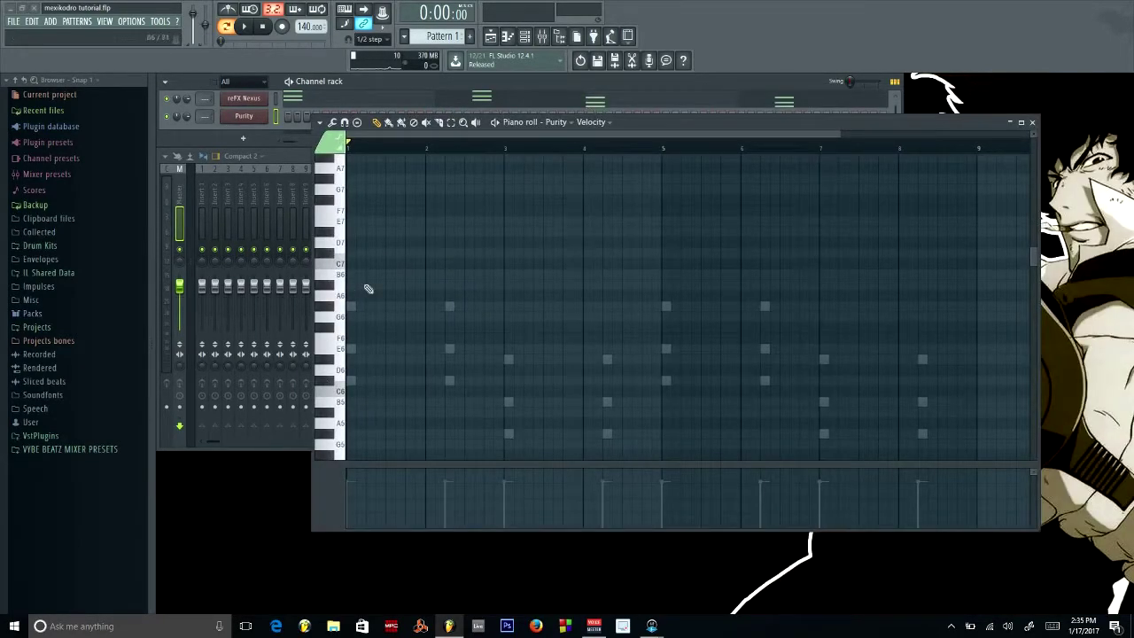
drag(681, 118, 640, 108)
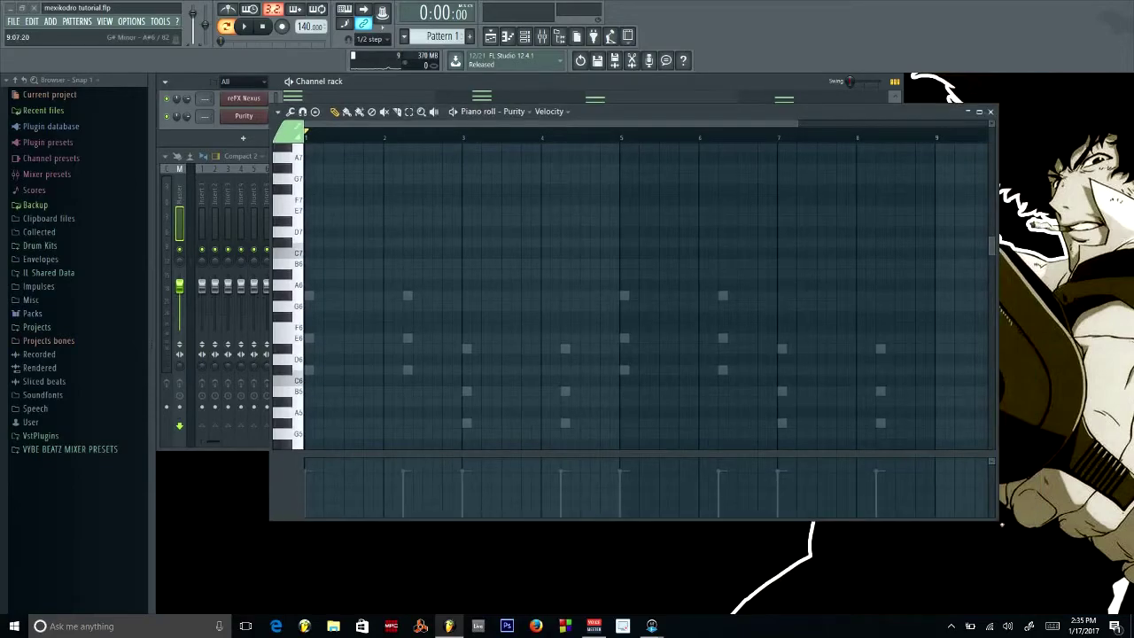
drag(995, 521, 1031, 558)
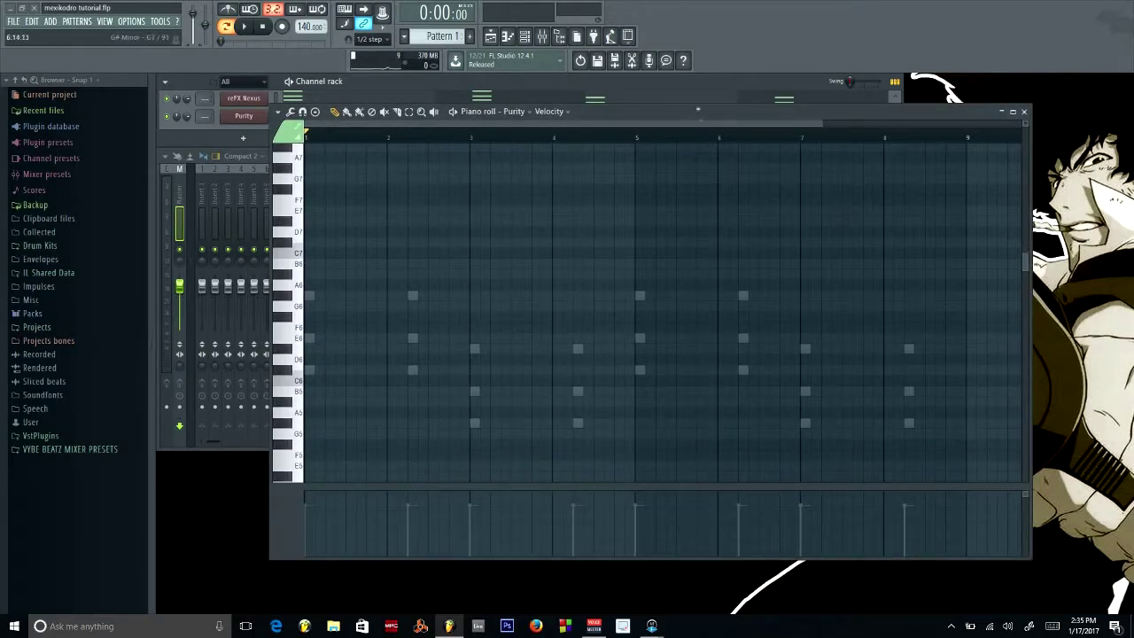
Place a G#6 note at the start of bar 1 in the Purity piano roll and play it with the chords
click(310, 295)
key(space)
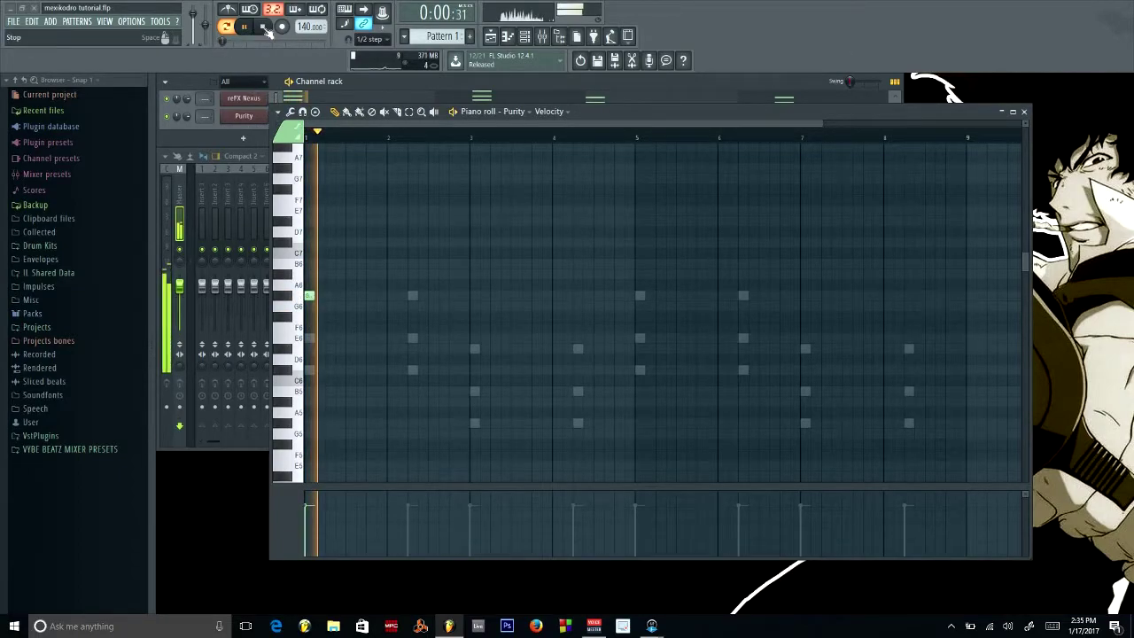
key(space)
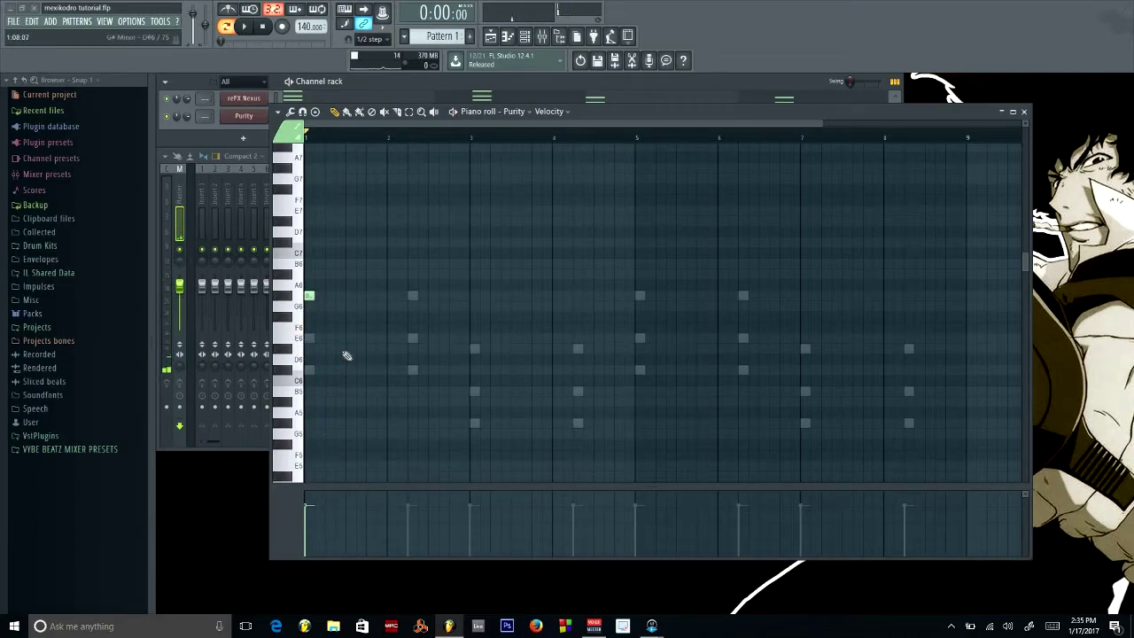
key(space)
key(space)
key(space)
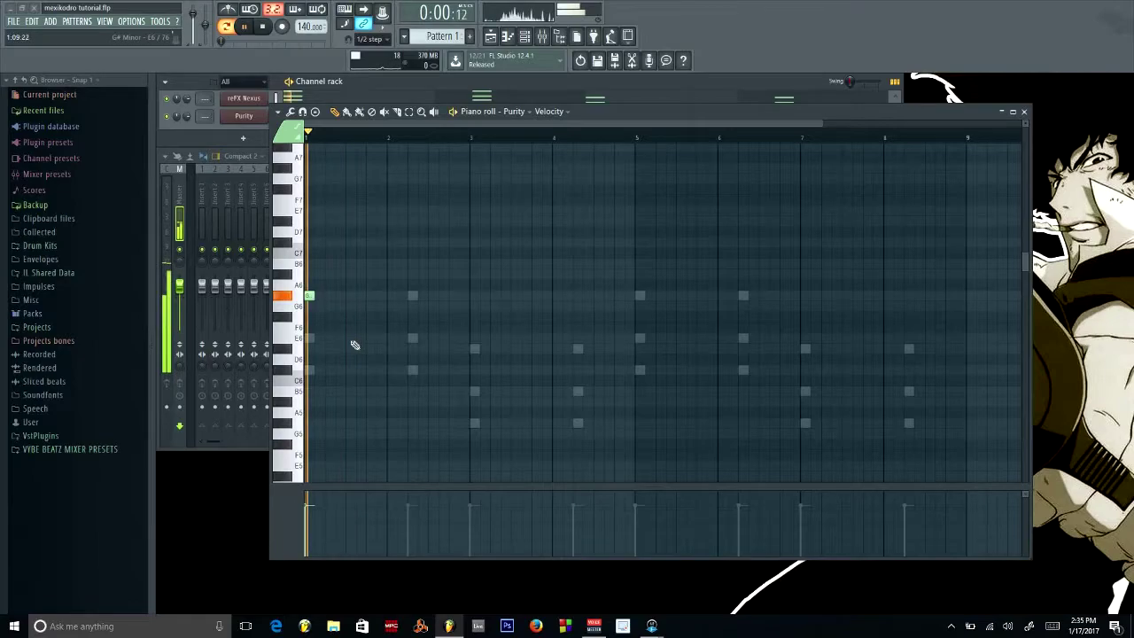
Add an E6 note on beat 4 of bar 1 and play the pattern with the metronome on
click(368, 338)
key(space)
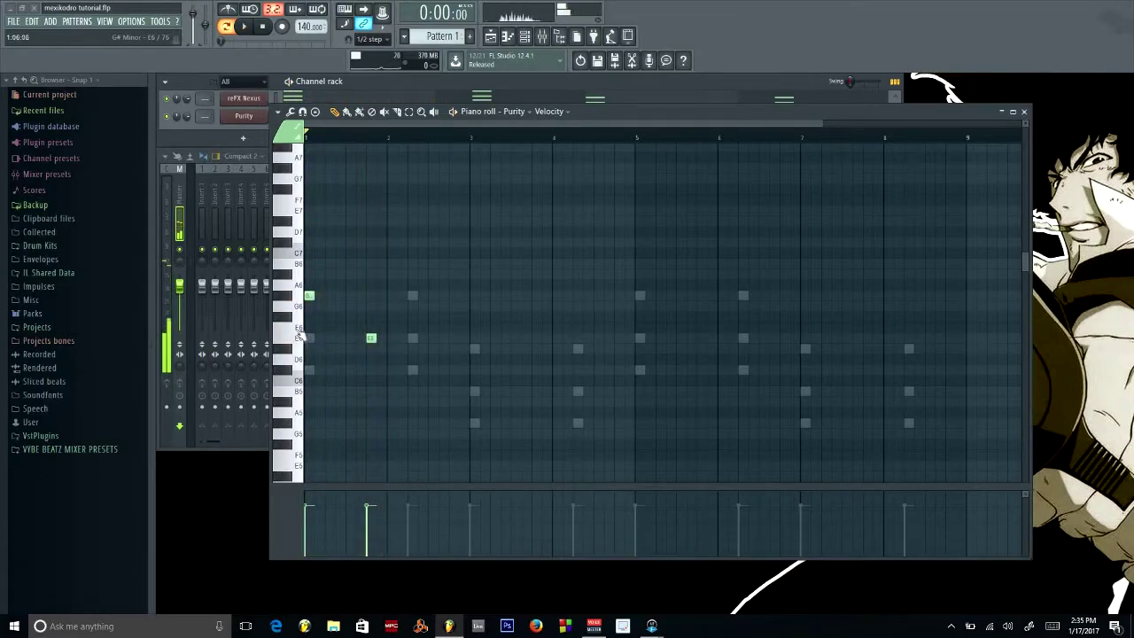
key(space)
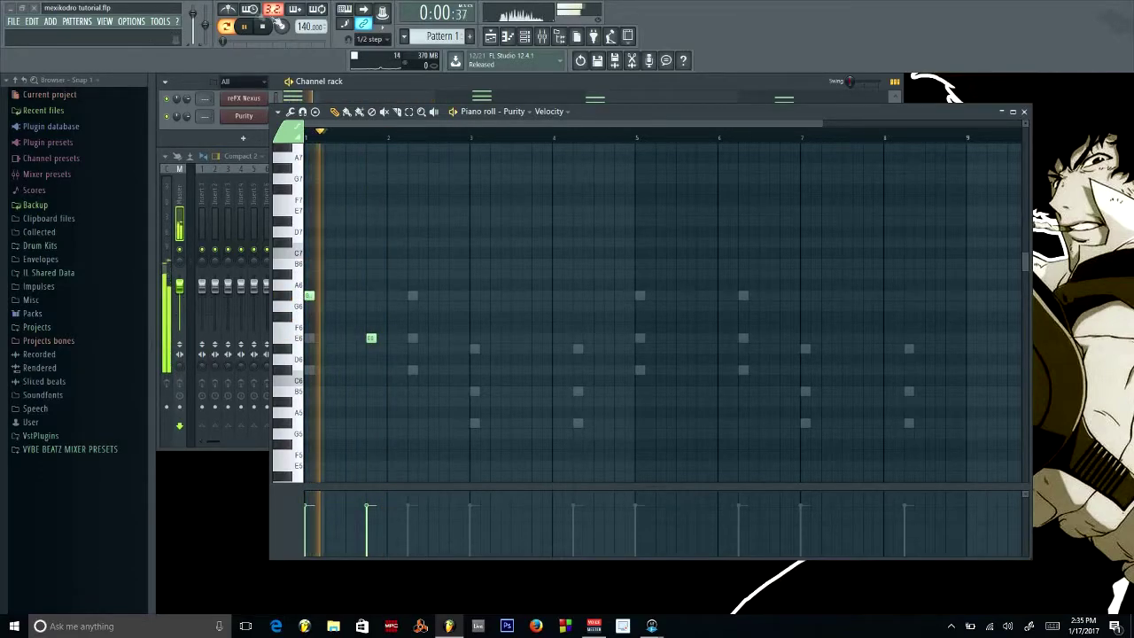
key(space)
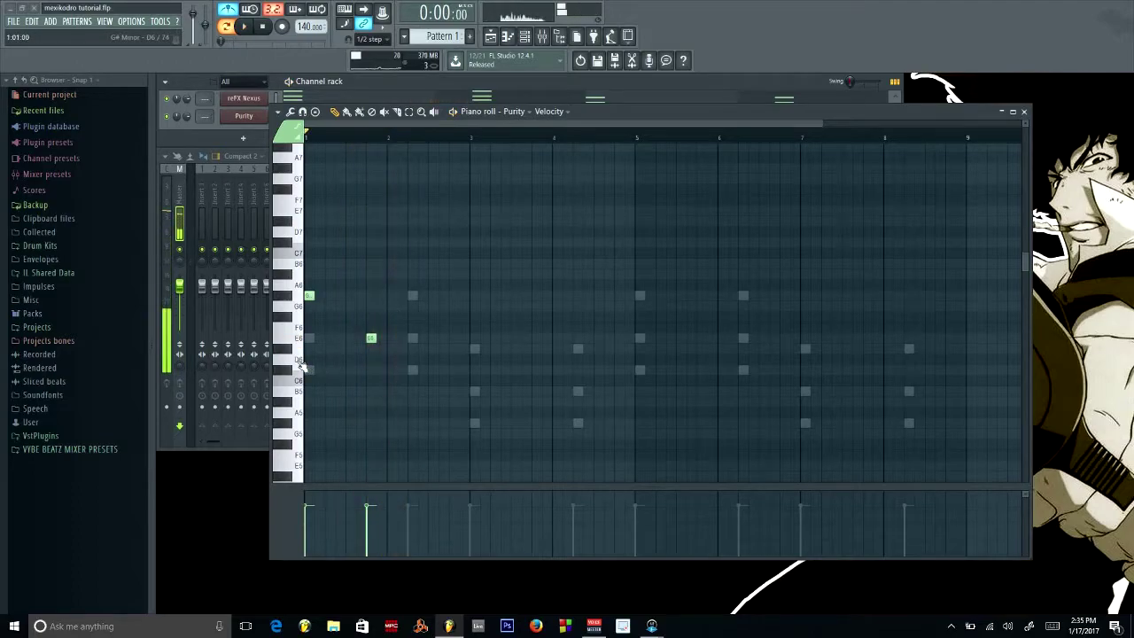
key(space)
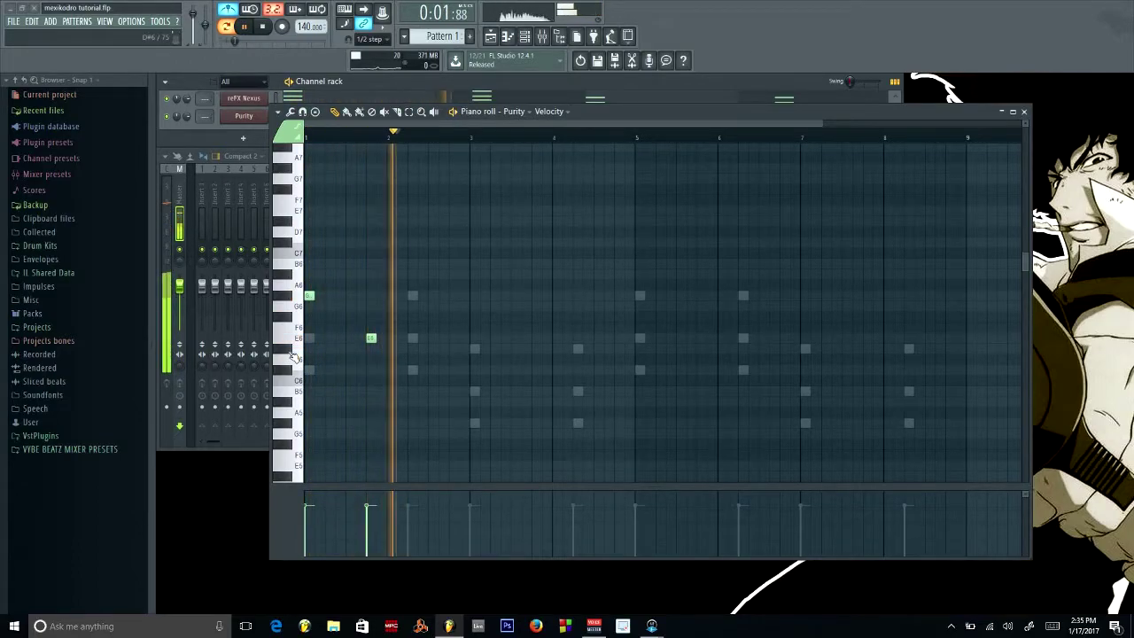
key(space)
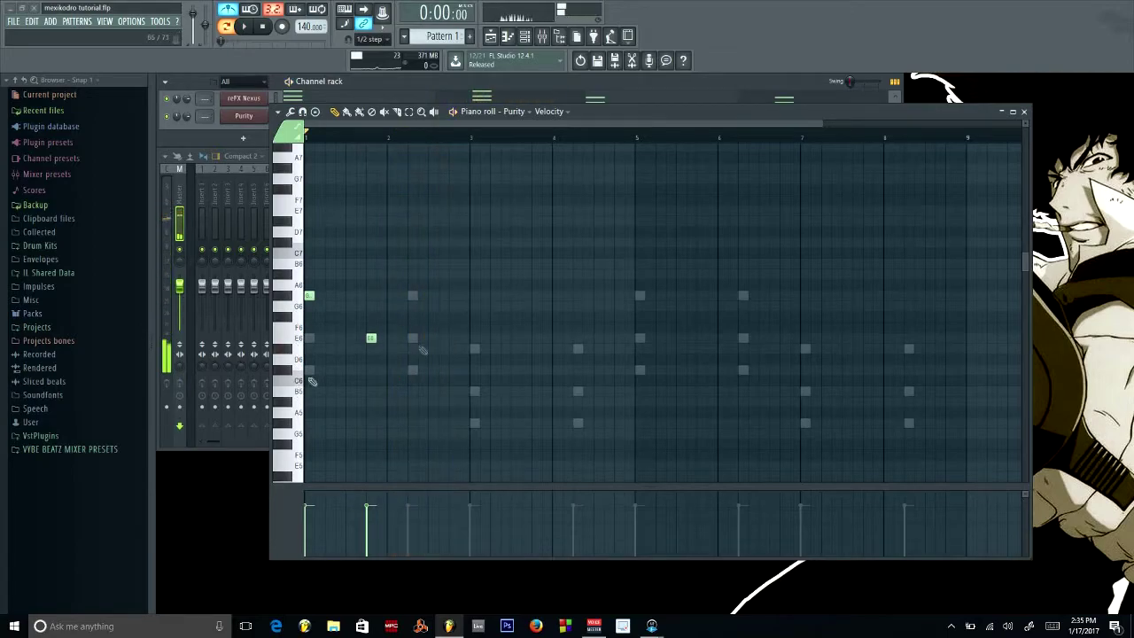
key(space)
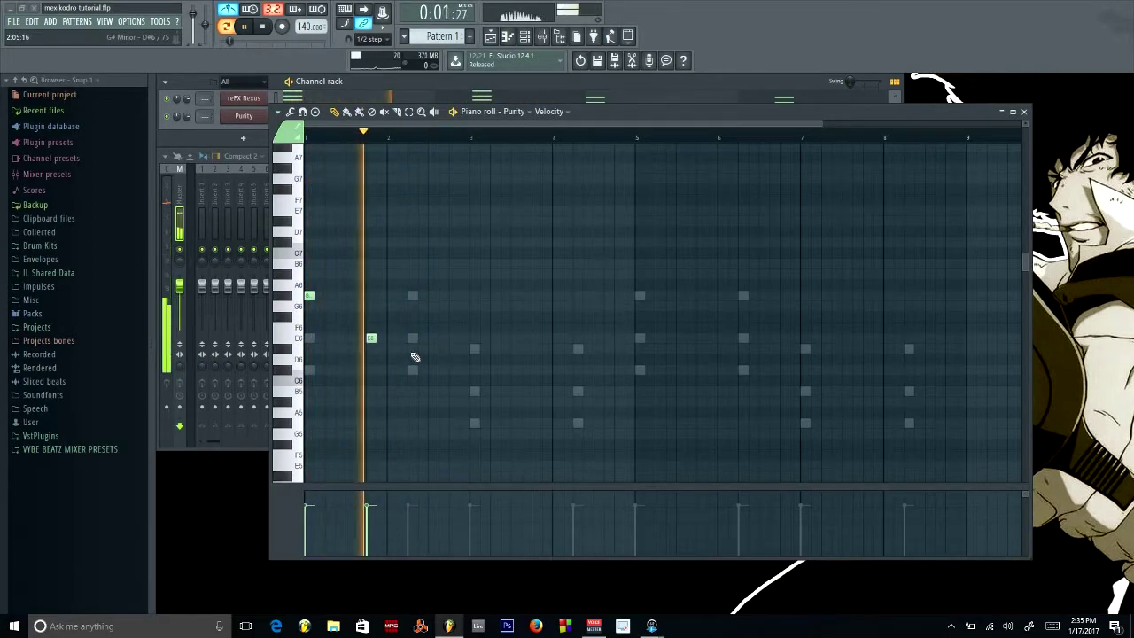
Add a D#6 note on beat 3 of bar 2 and a G#5 at the start of bar 3, and play them
click(432, 348)
key(space)
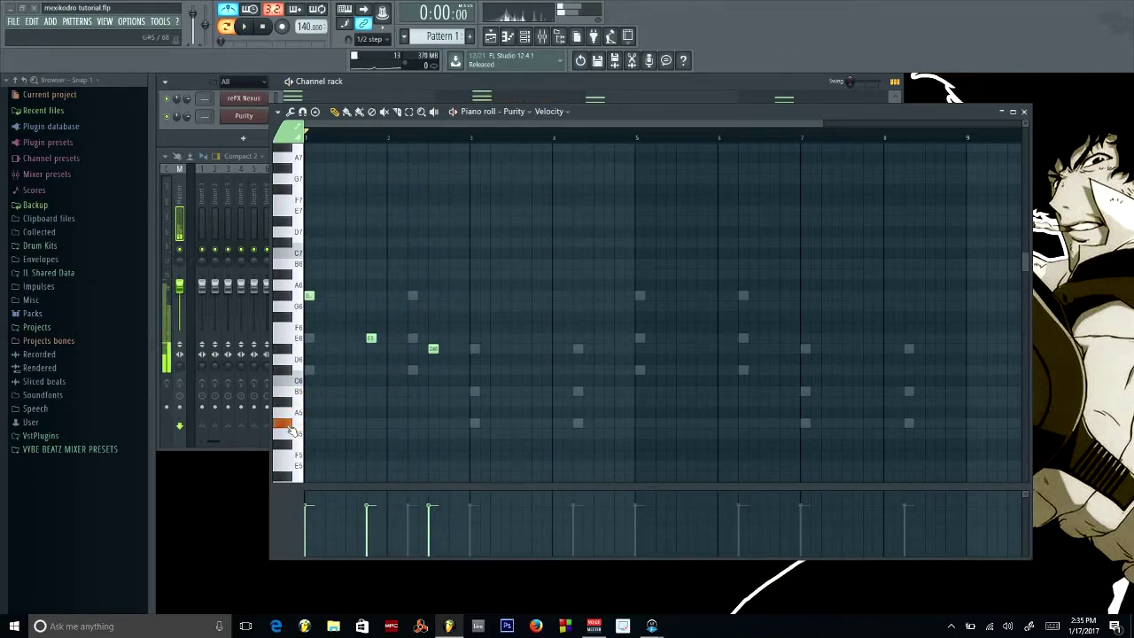
click(474, 425)
key(space)
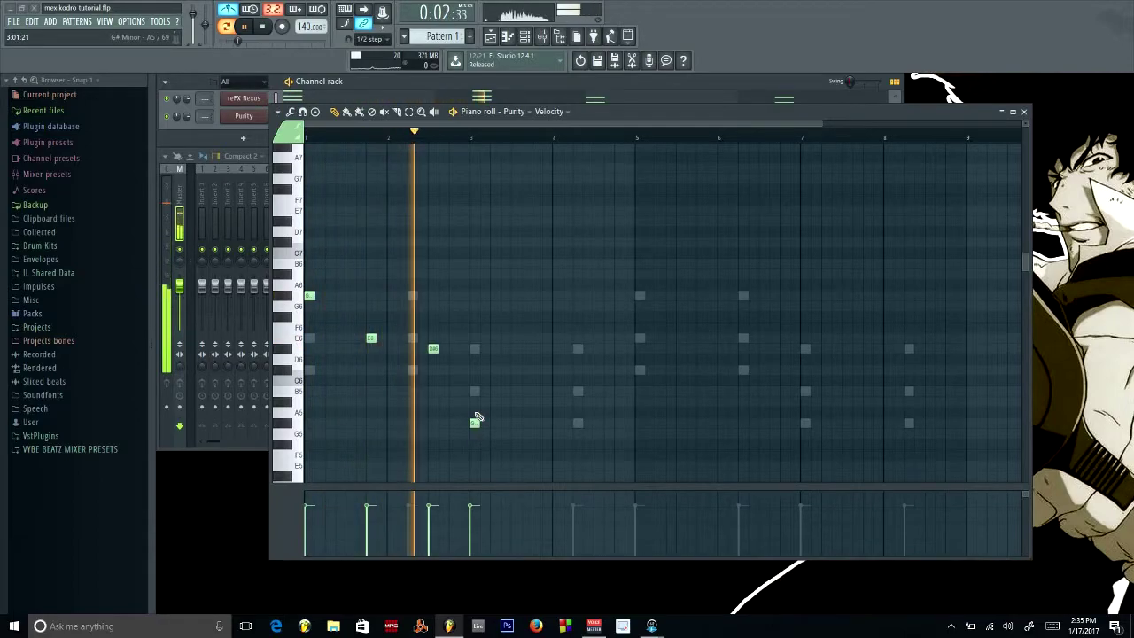
key(space)
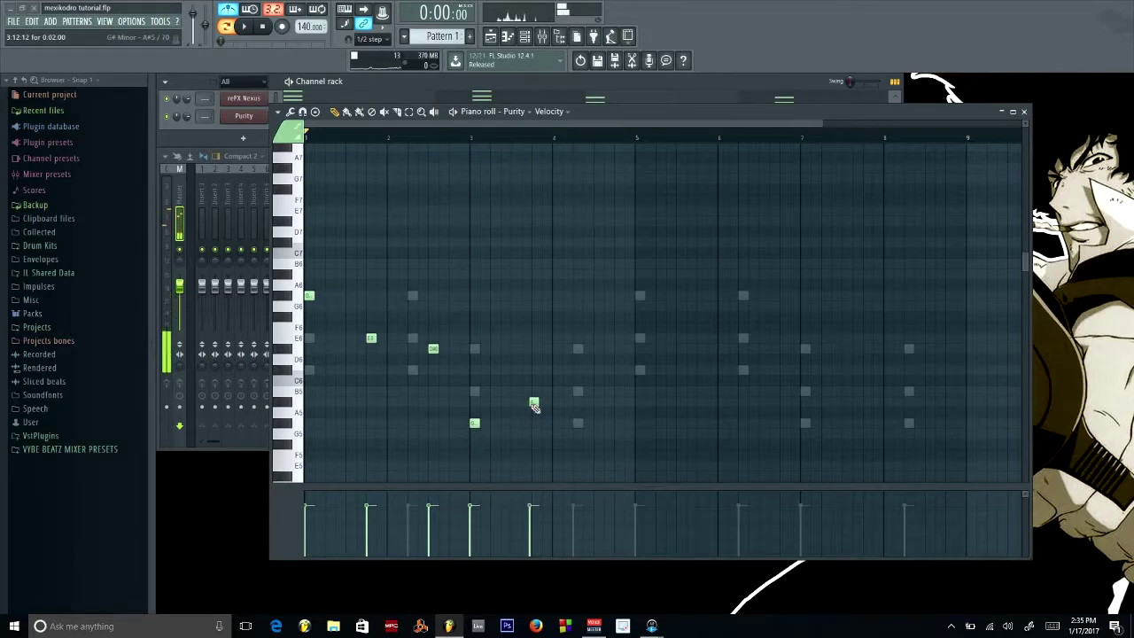
Set the fifth melody note to C#6 on beat 4 of bar 3 and play the phrase
click(534, 371)
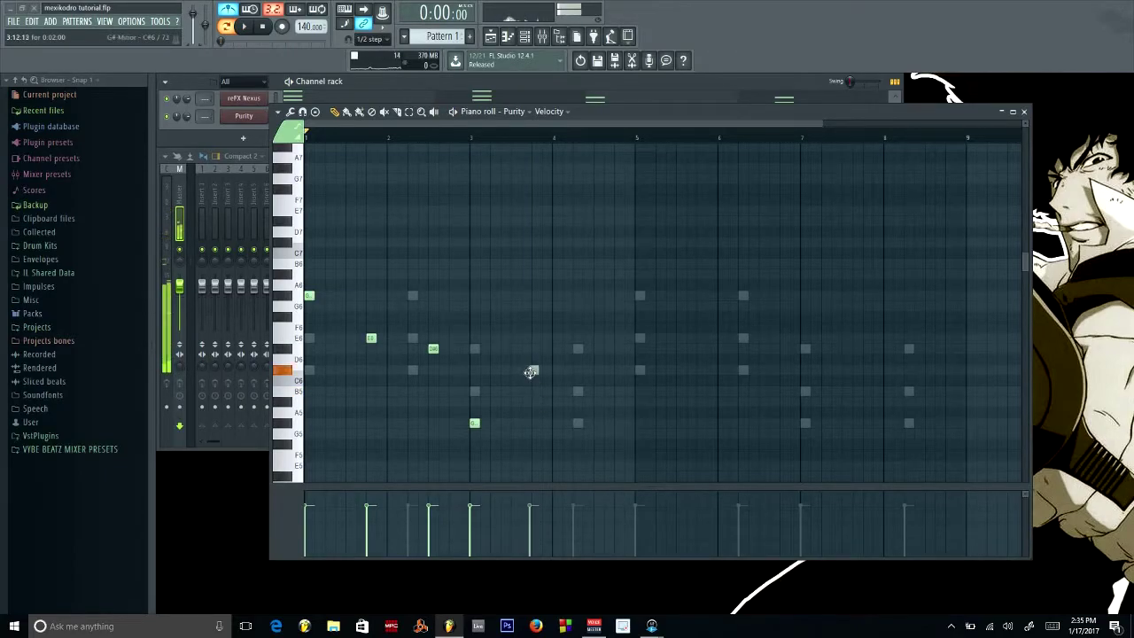
key(space)
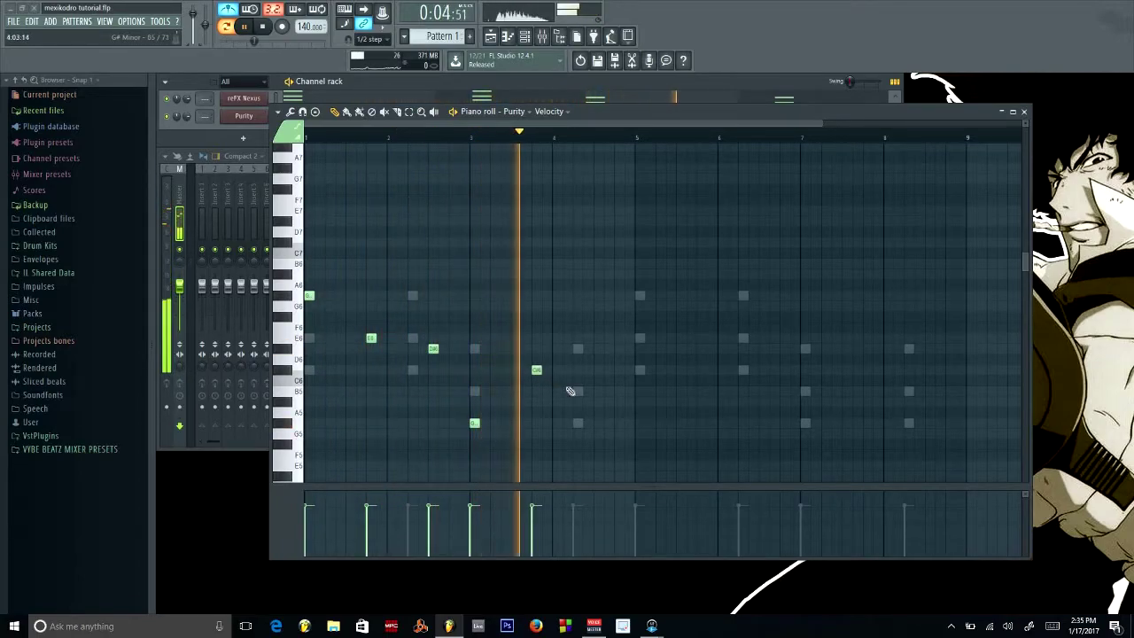
key(space)
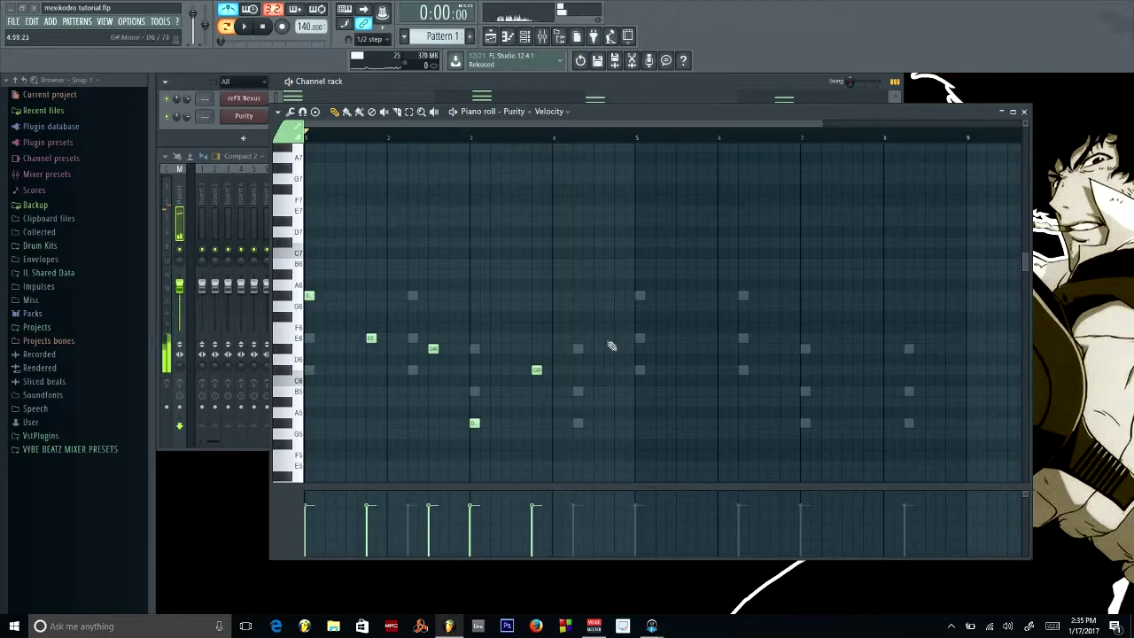
Add a G#6 note at the start of bar 5 and an E6 lead-in on beat 3 of bar 4, and play the result
click(640, 296)
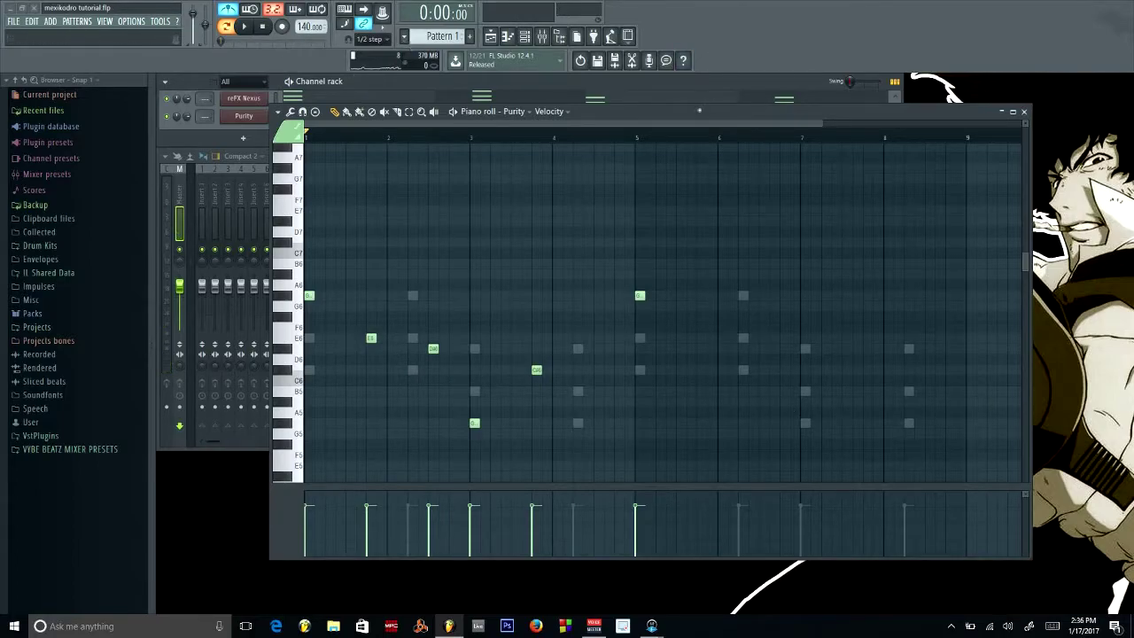
drag(690, 111, 681, 111)
key(space)
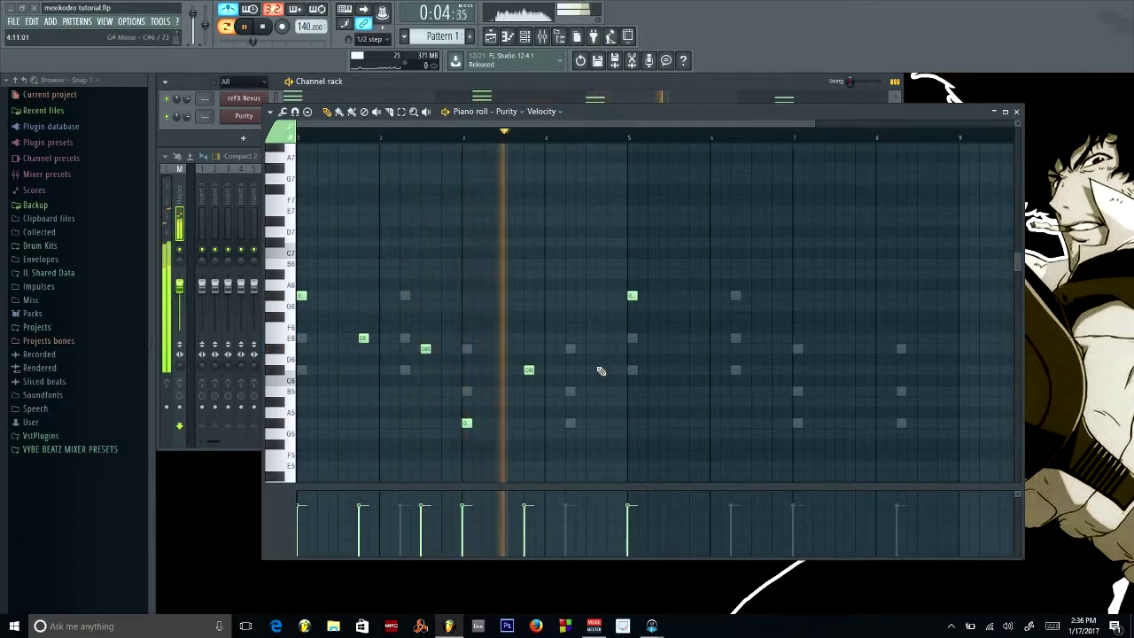
key(space)
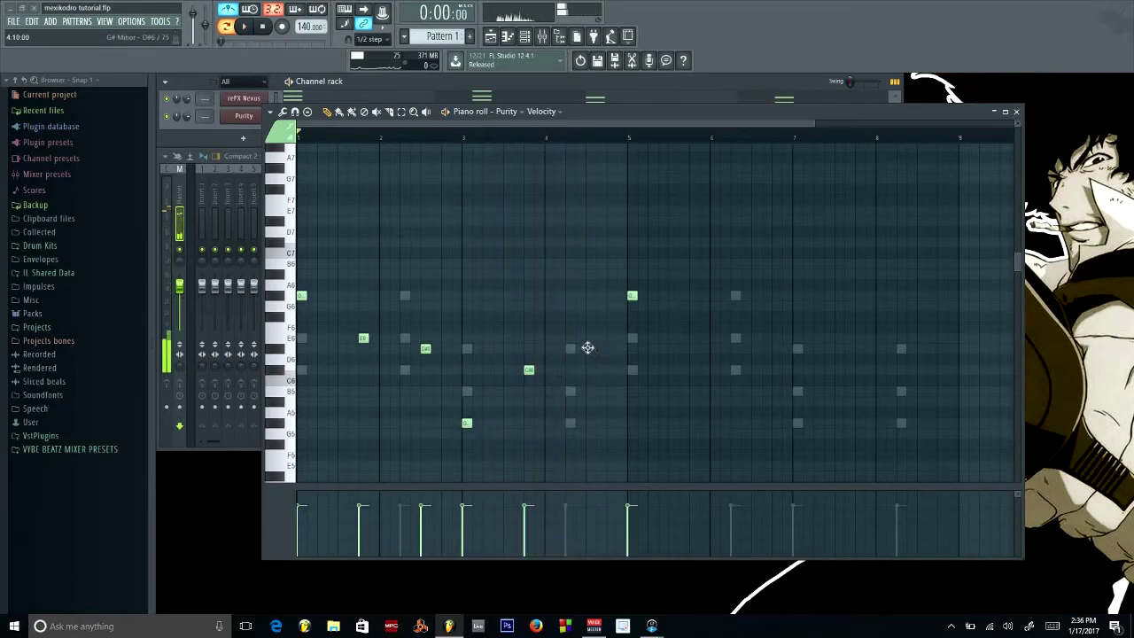
click(593, 350)
right_click(593, 350)
click(590, 339)
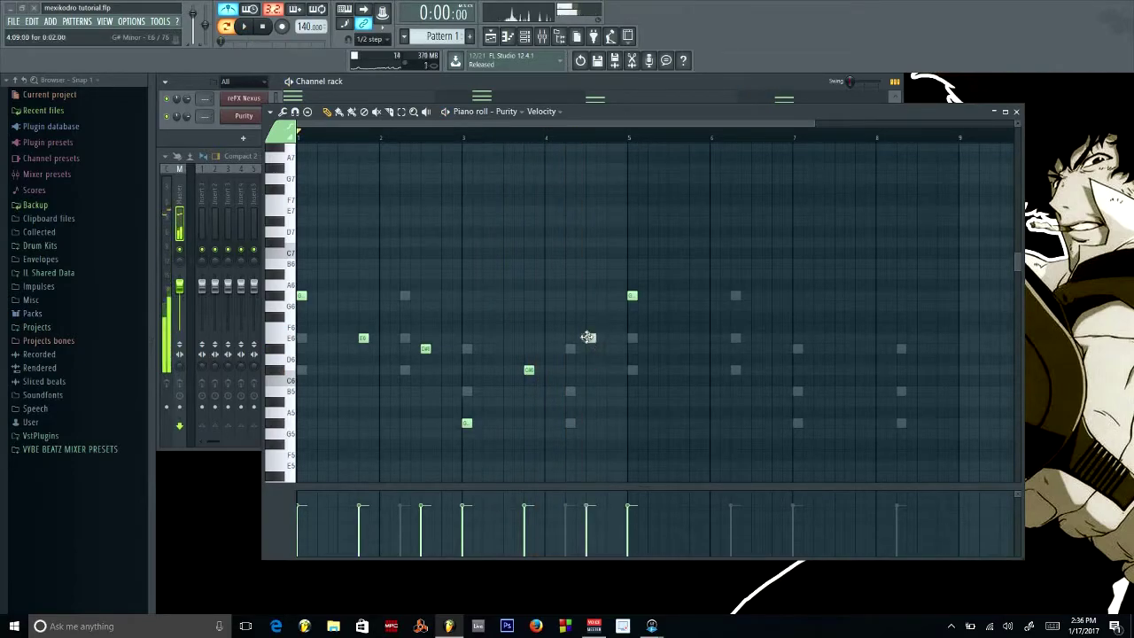
key(space)
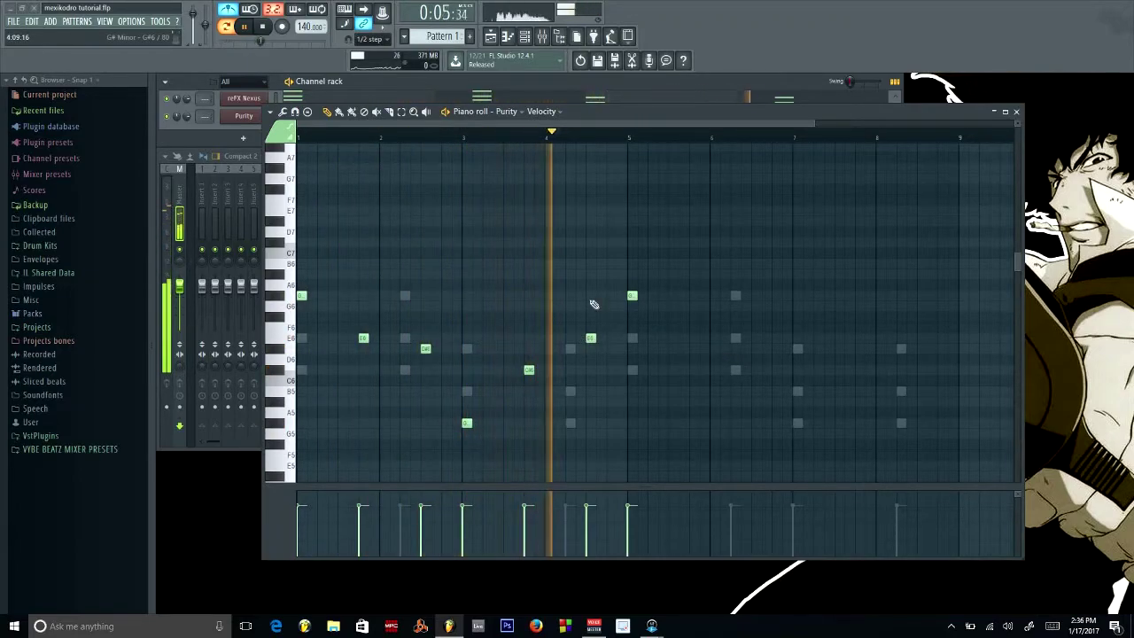
key(space)
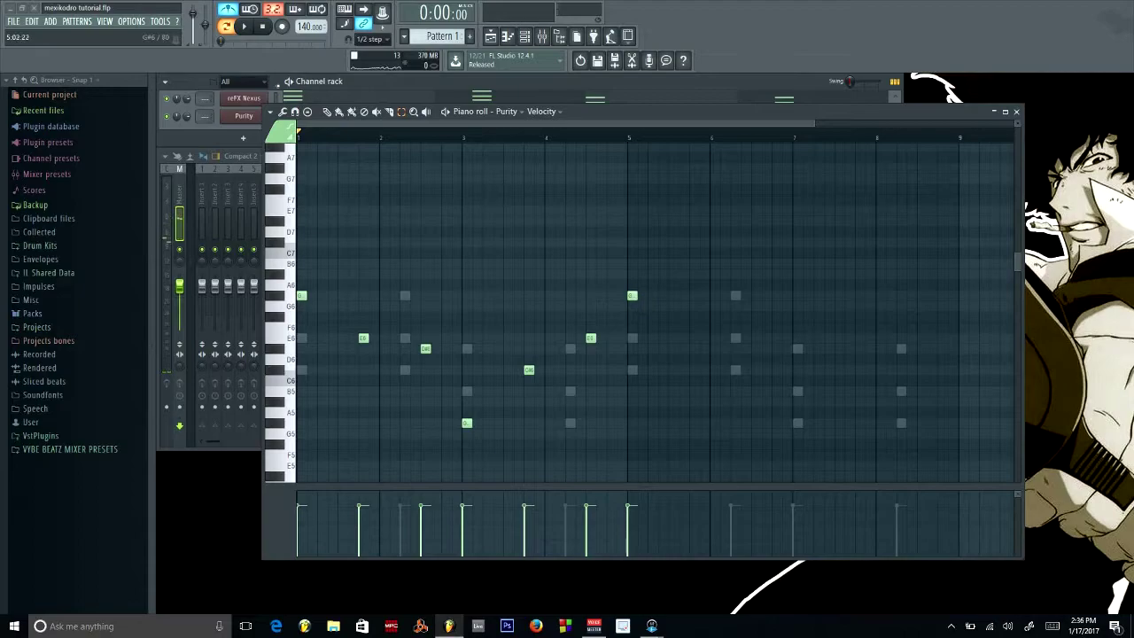
Delete the G#6 at bar 5 and duplicate the six melody notes of bars 1–4 into bars 5–8
right_click(636, 298)
drag(625, 269, 296, 461)
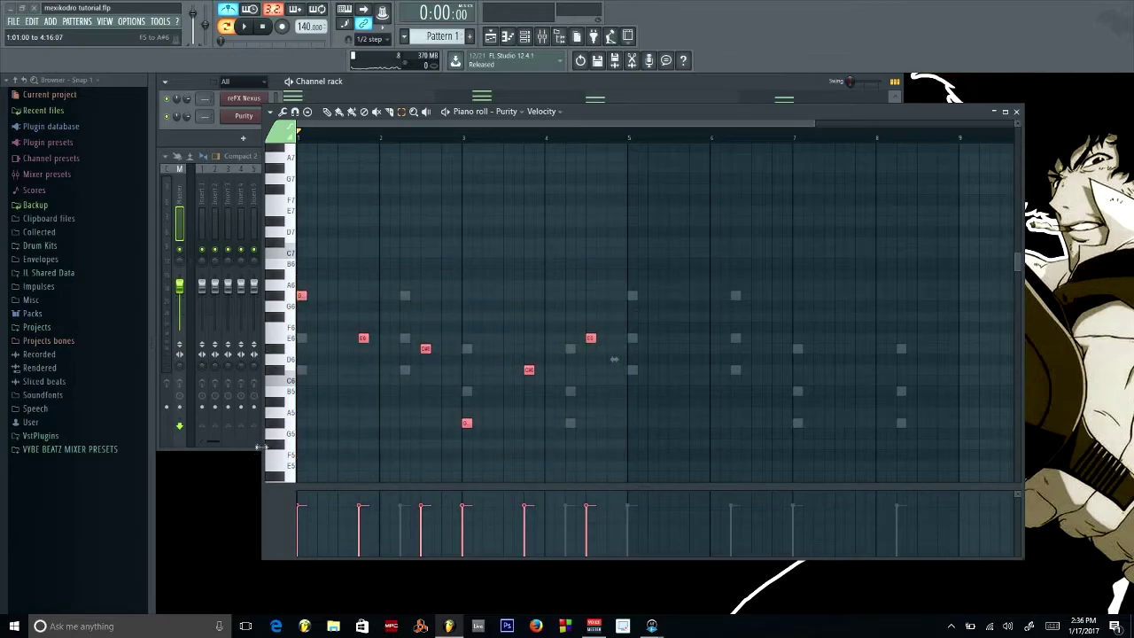
key(ctrl+b)
drag(599, 296, 632, 295)
click(772, 457)
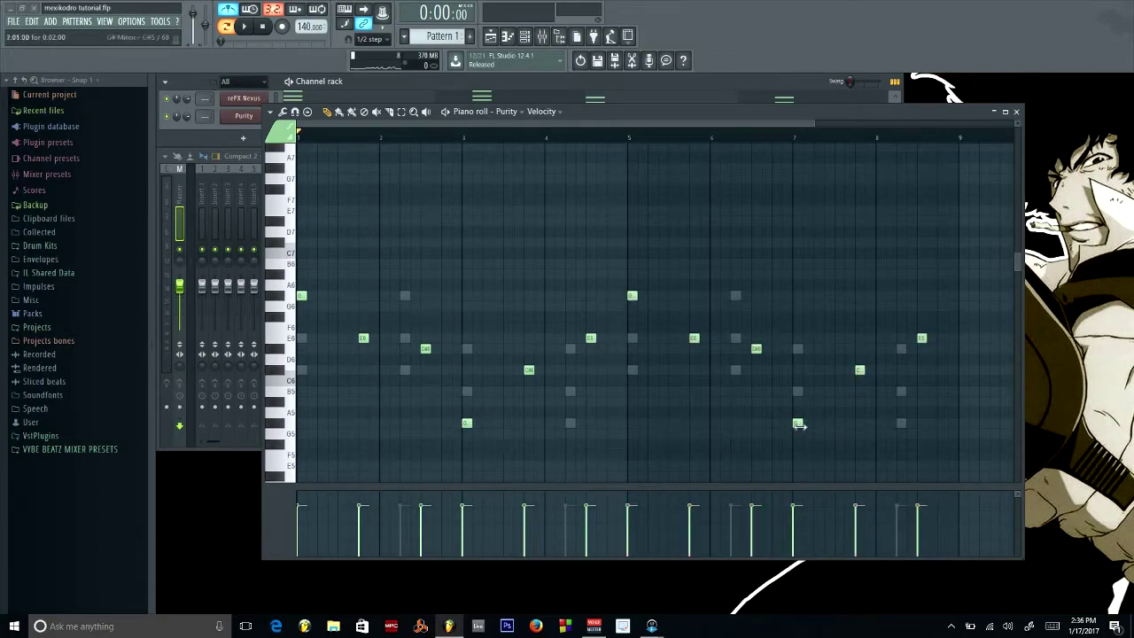
Audition higher piano keys, add a C#7 note at the start of bar 7 and play the pattern briefly
click(289, 293)
click(288, 251)
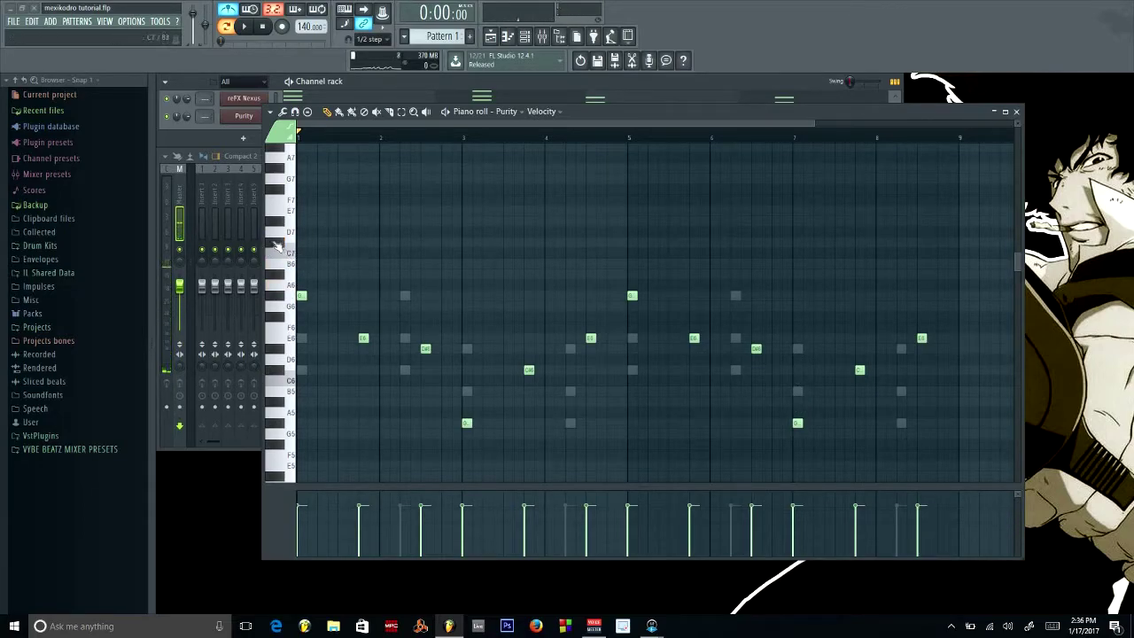
click(276, 247)
click(793, 243)
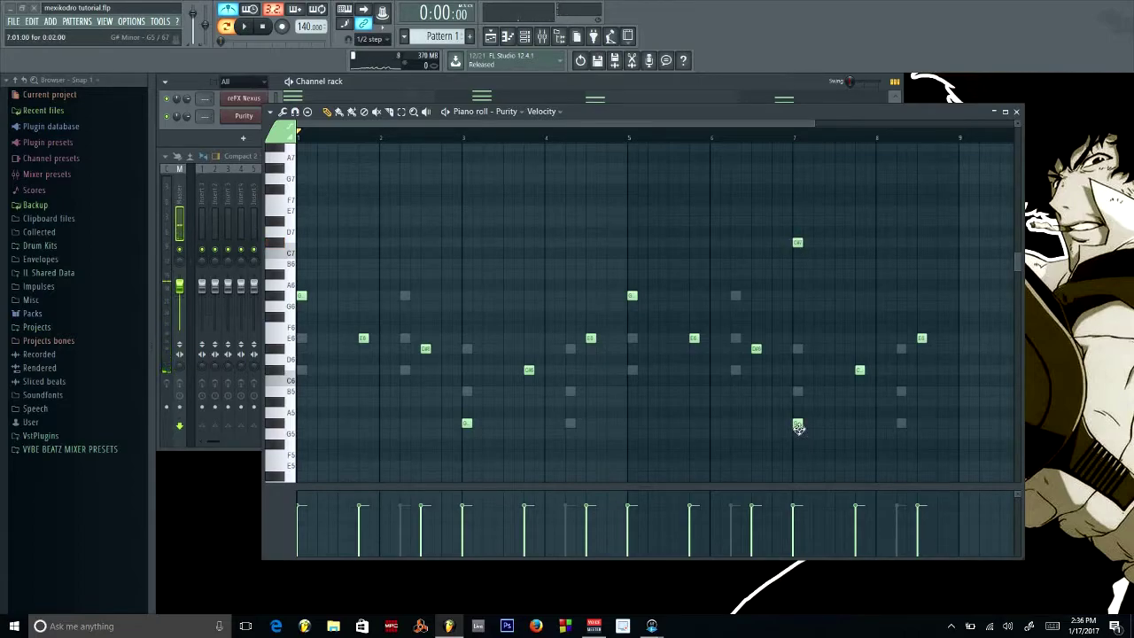
key(space)
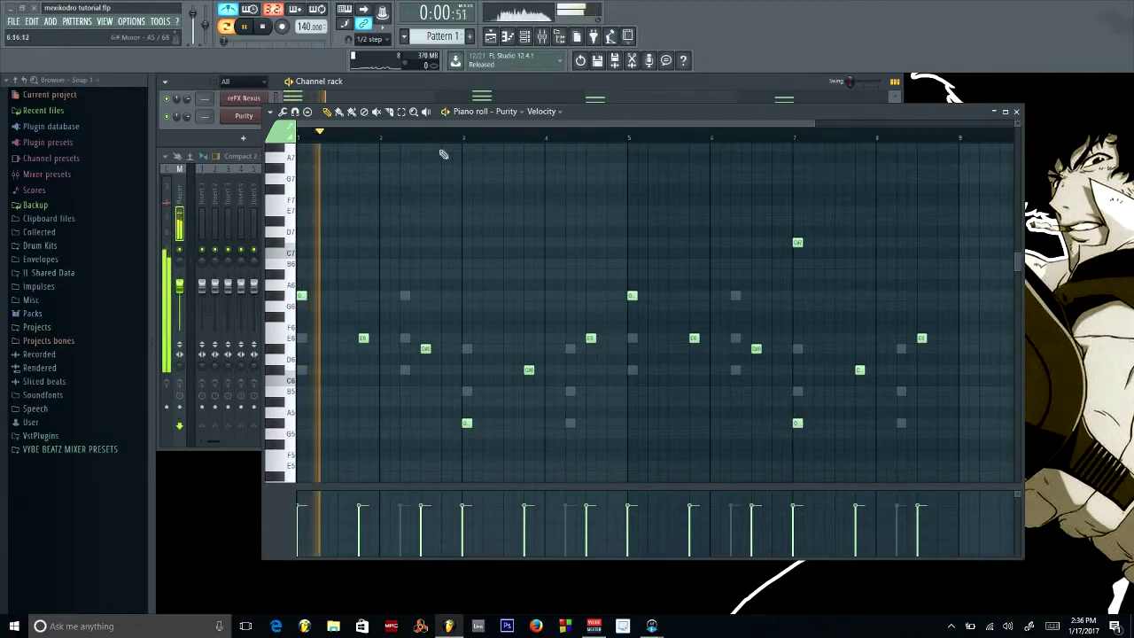
key(space)
Try an A#6 under the C#7 in bar 7, remove it, and save the project while the pattern plays
click(801, 275)
right_click(800, 276)
key(space)
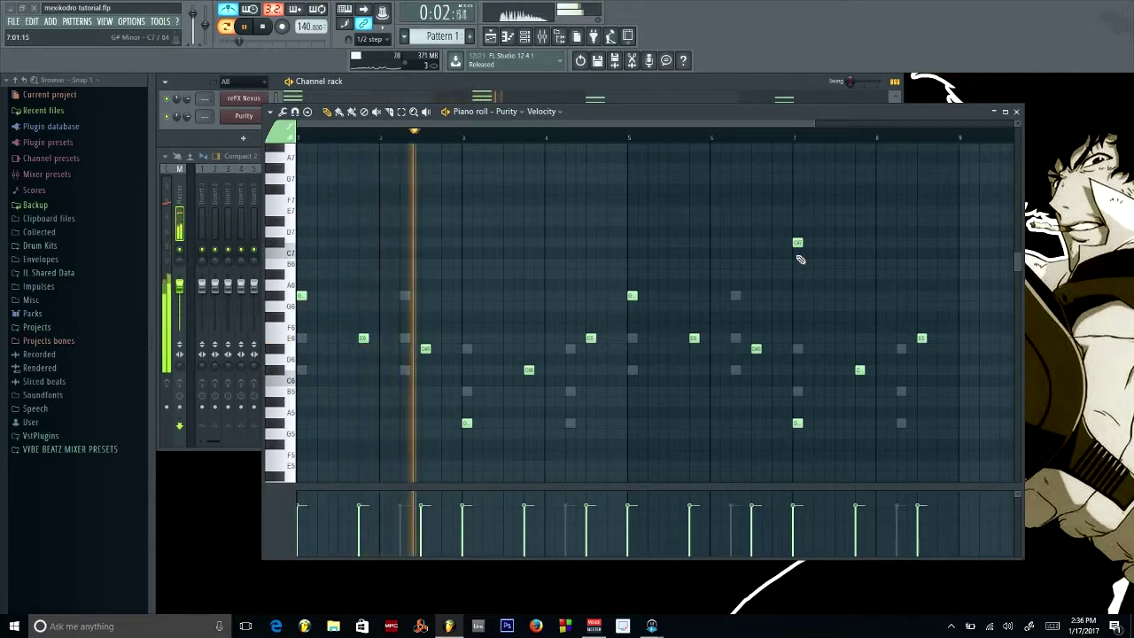
key(ctrl+s)
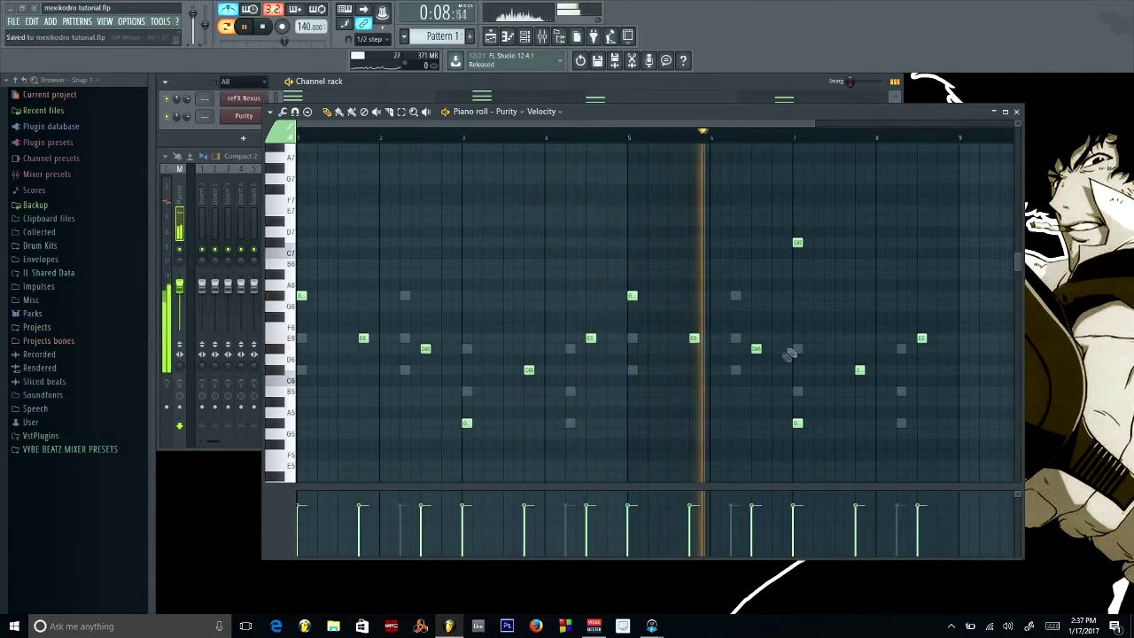
key(space)
Replace the D#6 in bar 6 with a B6 on beat 3 and play the melody from bar 5
right_click(756, 348)
drag(754, 298, 754, 264)
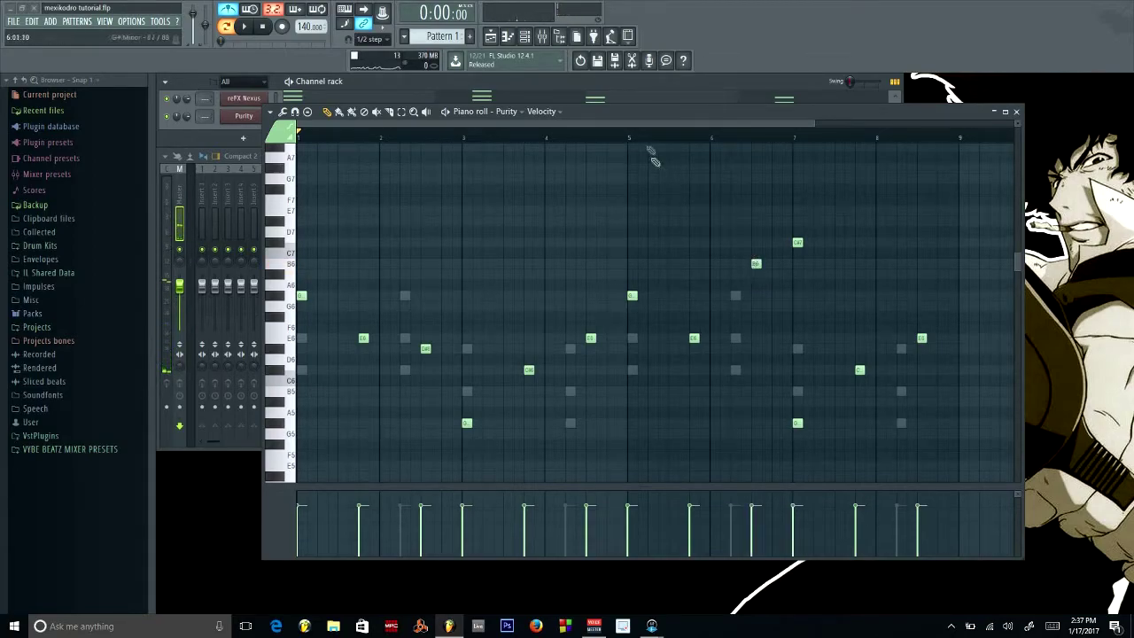
click(624, 136)
key(space)
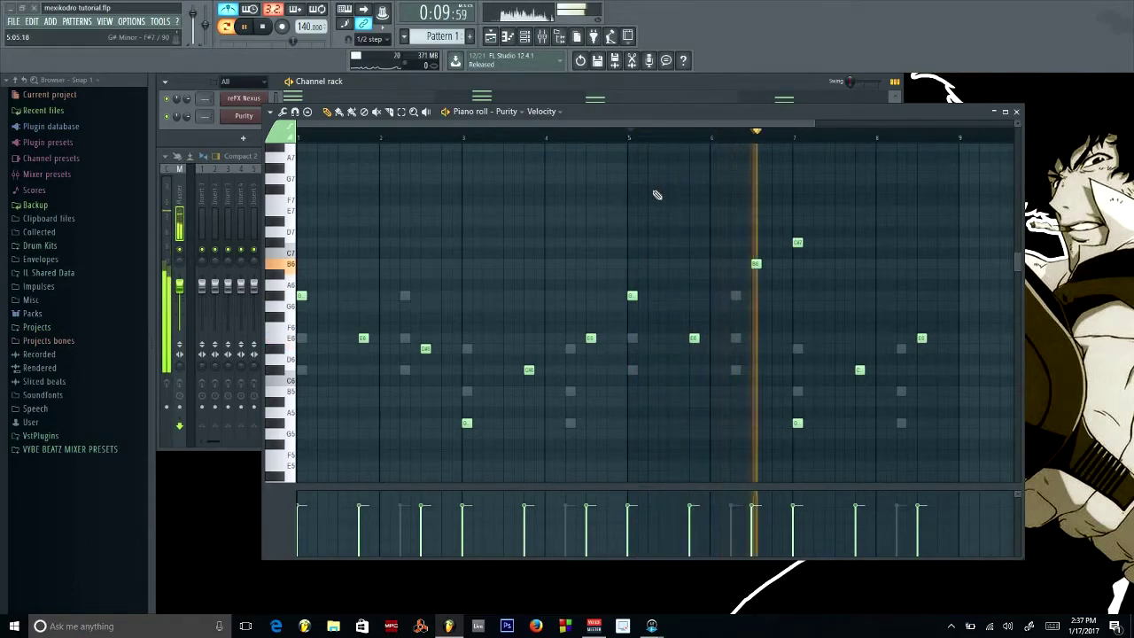
key(space)
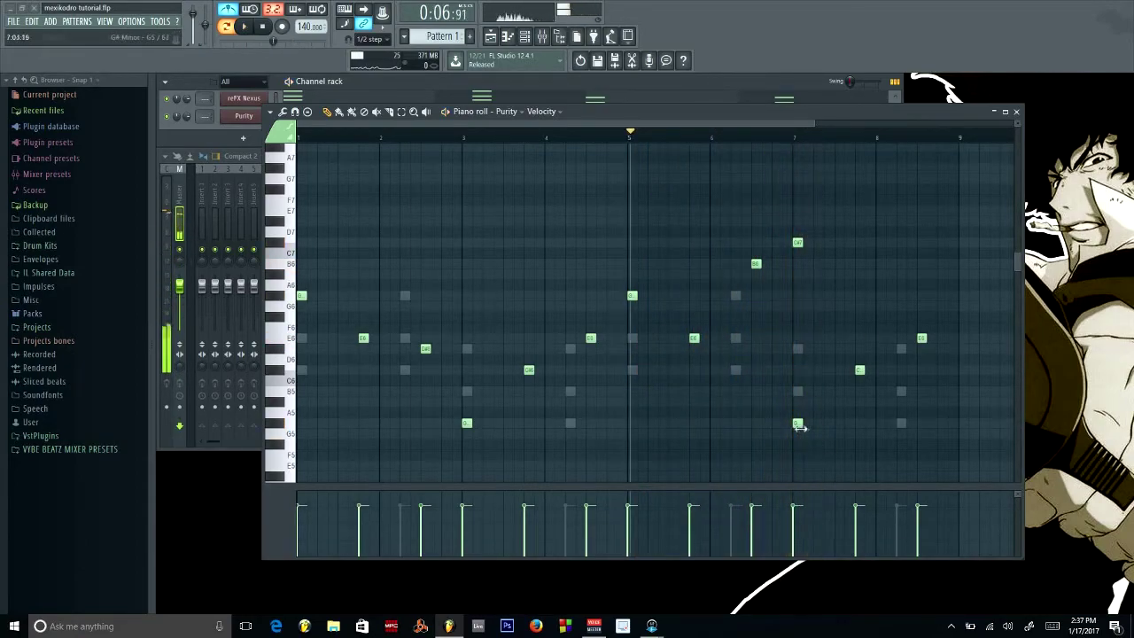
Move bar 7's G#5 near beat 4 and rework bar 8 with an E6 on beat 2 and a G#6 on beat 4
click(798, 423)
drag(797, 425, 856, 427)
drag(857, 373, 901, 339)
right_click(922, 339)
drag(942, 272, 943, 301)
key(space)
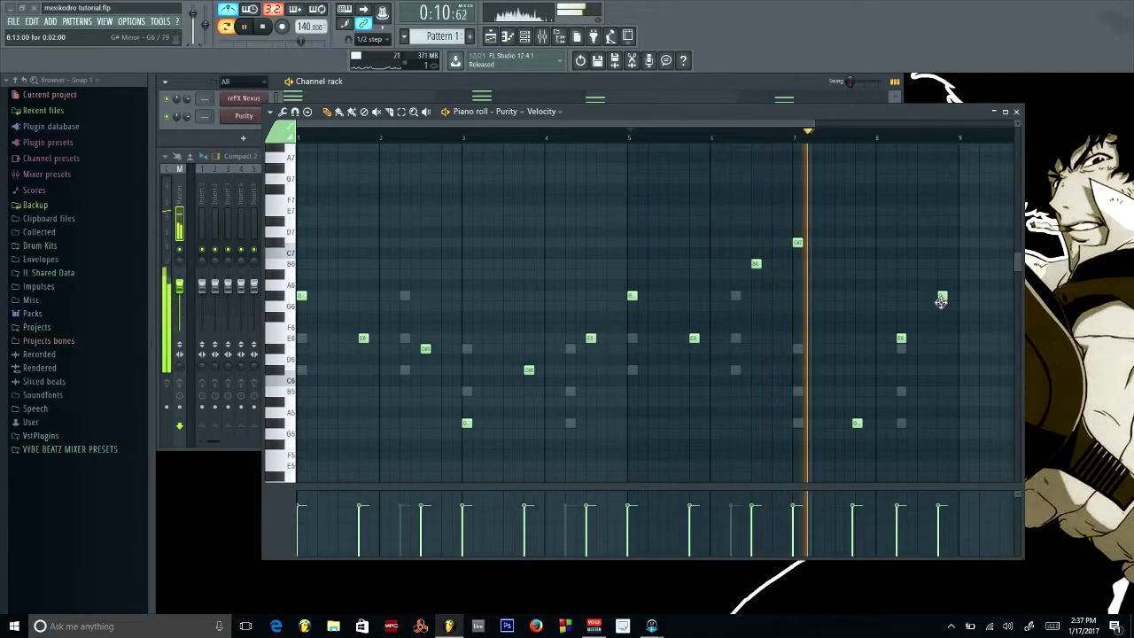
Nudge the low G#5 onto beat 4 of bar 7 and save the project while playing from bar 5
key(space)
drag(856, 425, 858, 426)
key(space)
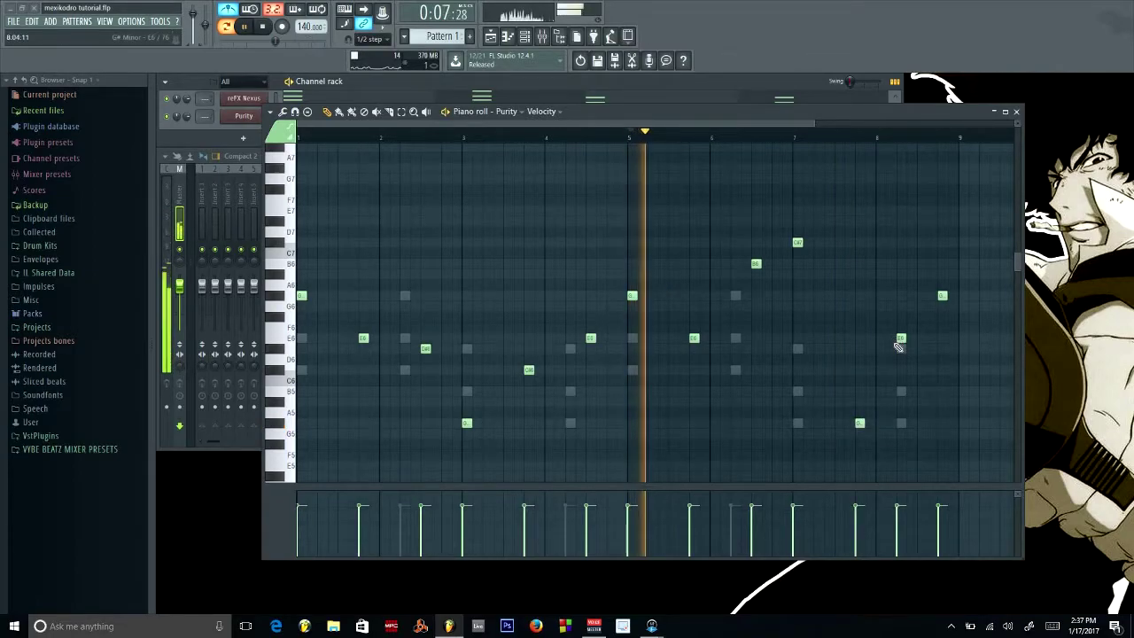
key(ctrl+s)
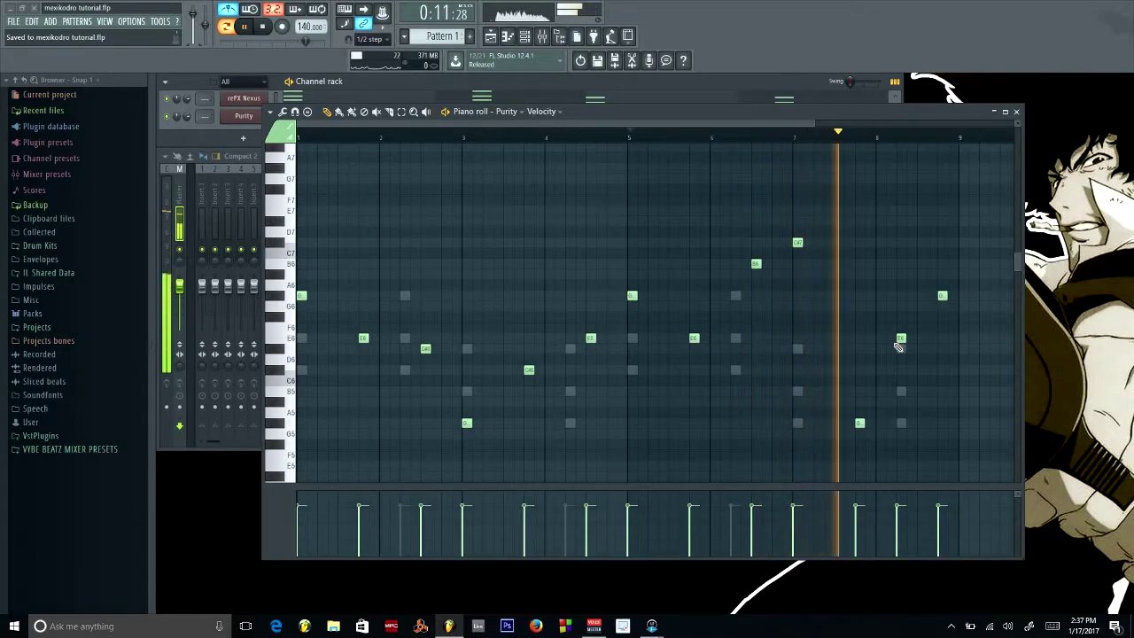
Delete the E6 and G#6 notes from bar 8 and replay the melody from bar 5
right_click(901, 337)
key(space)
right_click(943, 300)
key(space)
key(space)
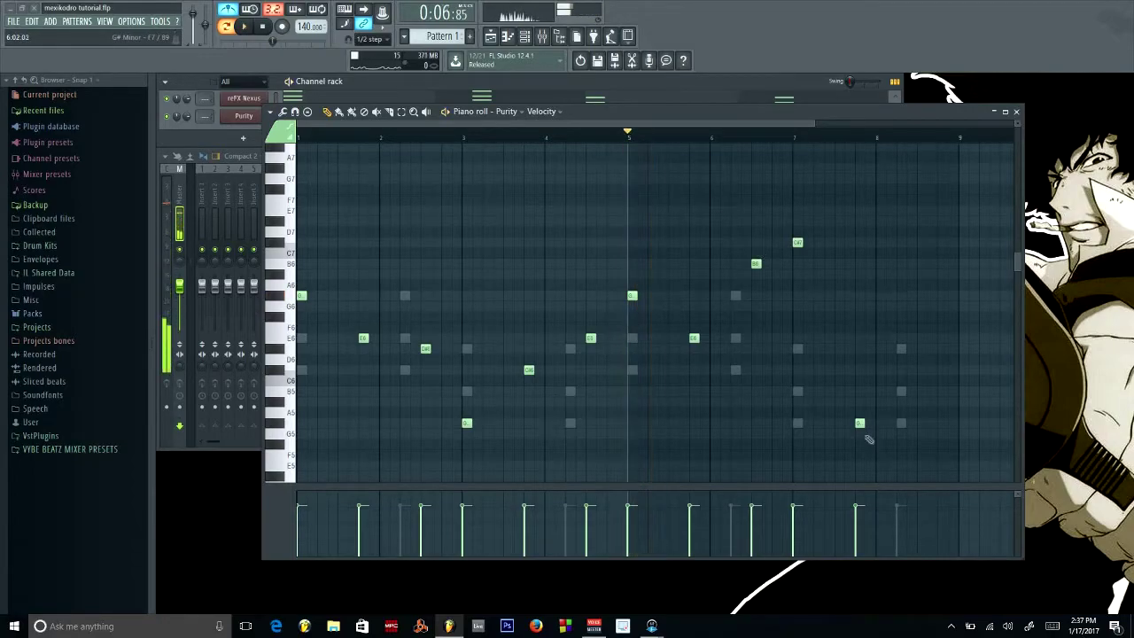
Play the melody from bar 5 and add a C#7 note on beat 3 of bar 8
key(space)
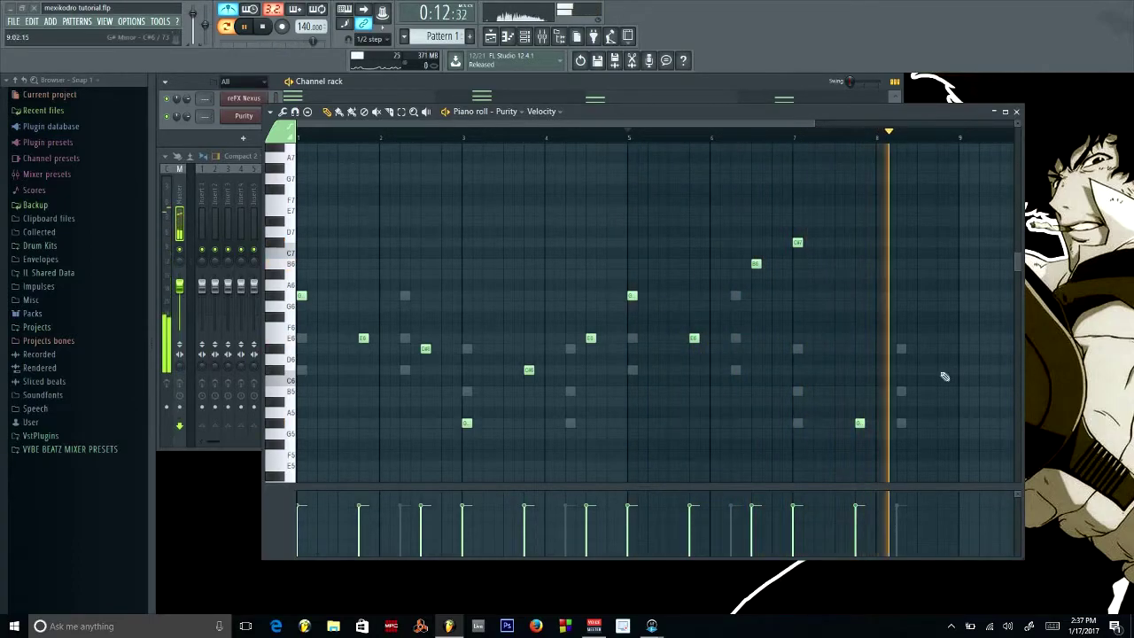
key(space)
click(916, 338)
right_click(916, 338)
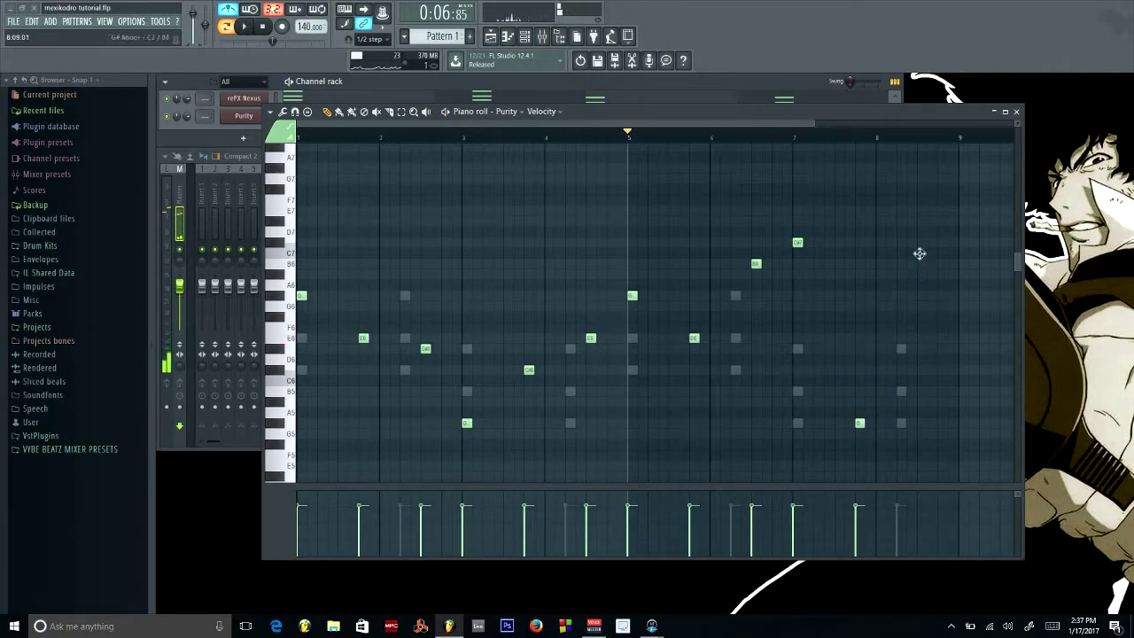
click(922, 244)
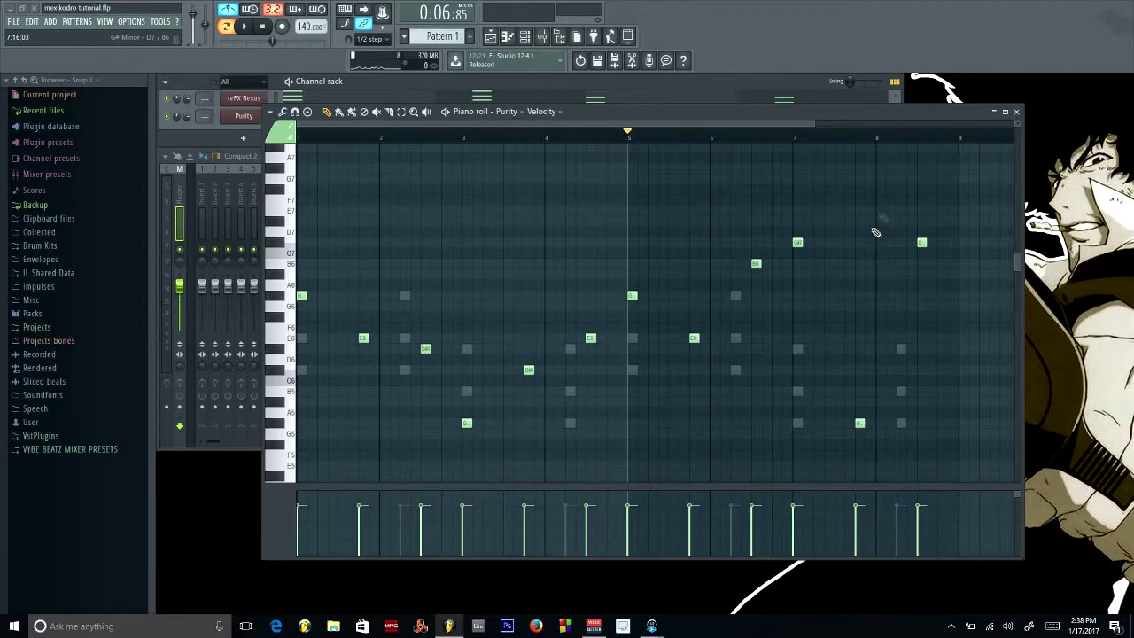
Play the complete eight-bar melody from bar 1, stop playback and save the project
drag(832, 123, 791, 141)
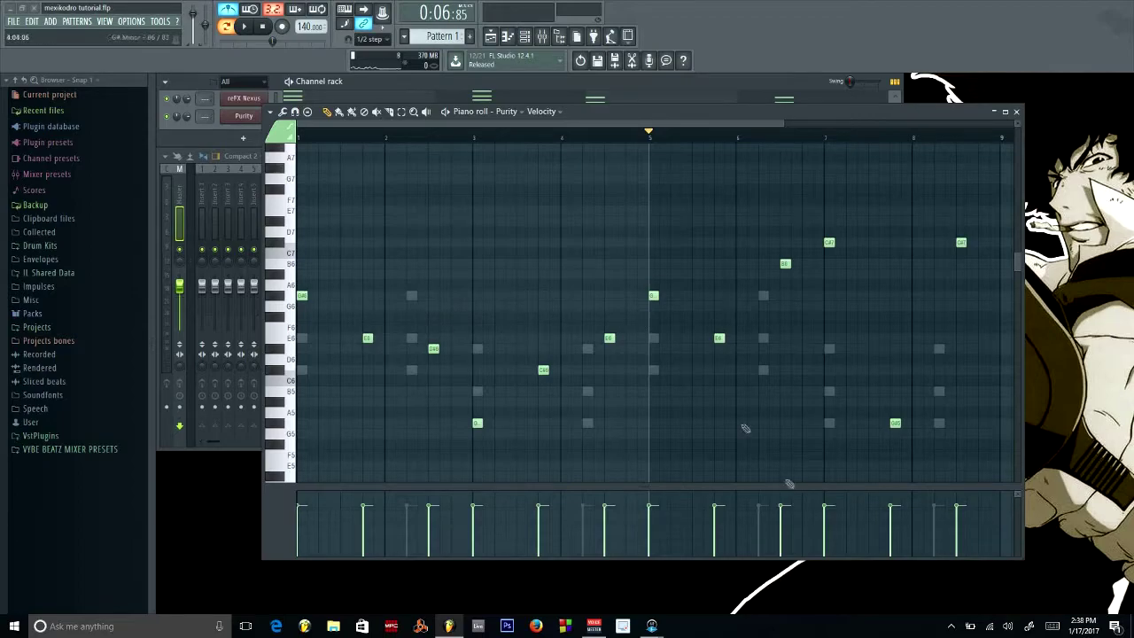
drag(800, 116, 792, 116)
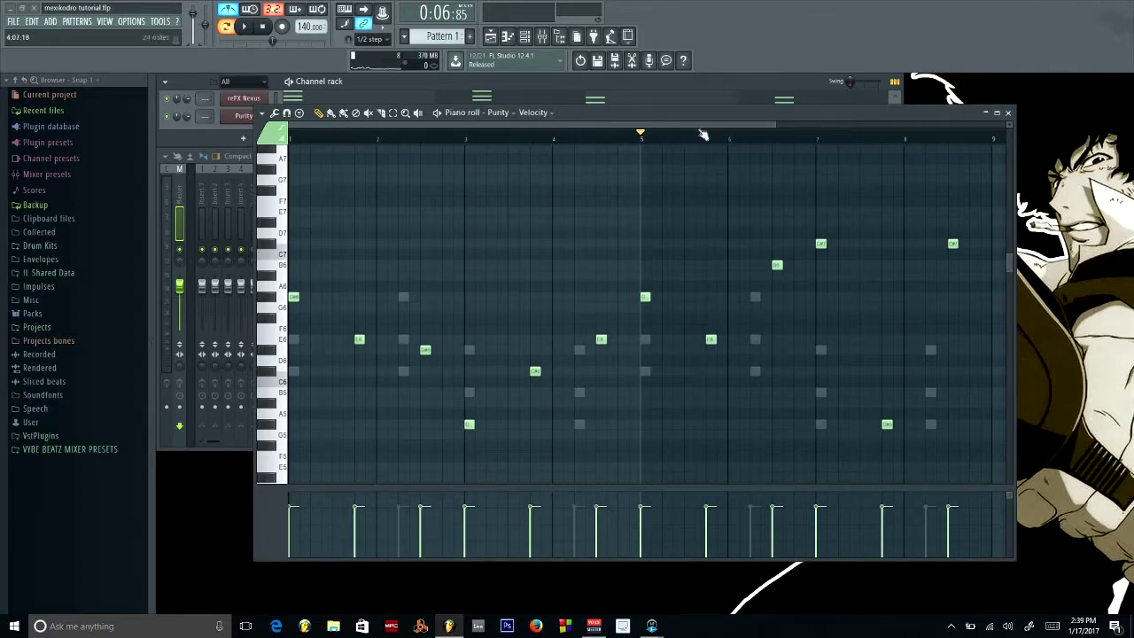
drag(694, 113, 690, 112)
key(space)
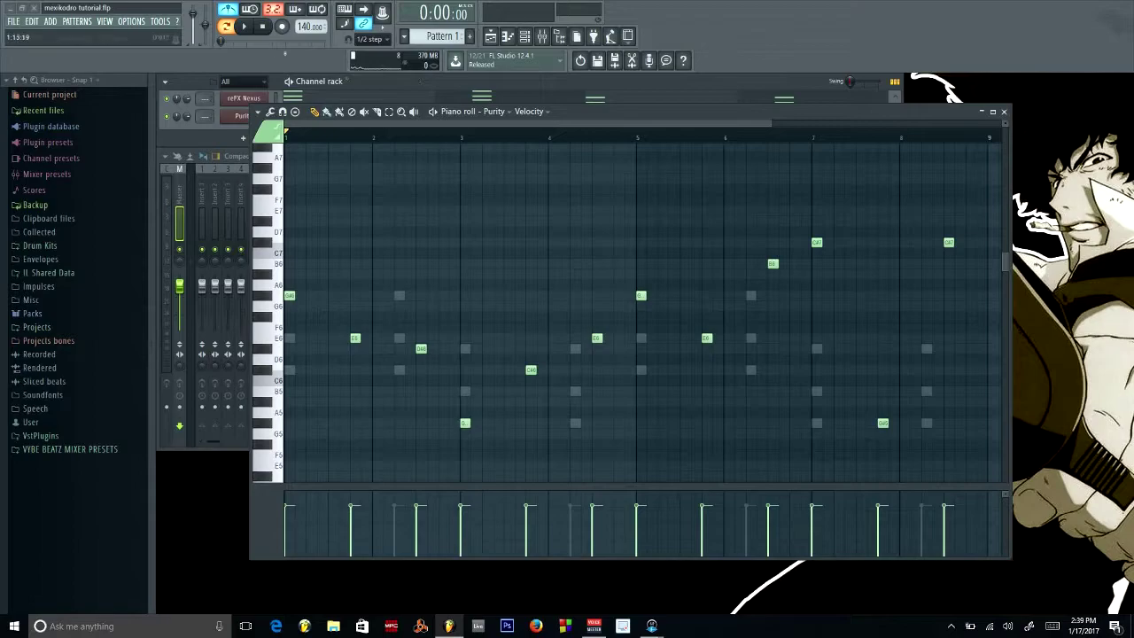
click(247, 27)
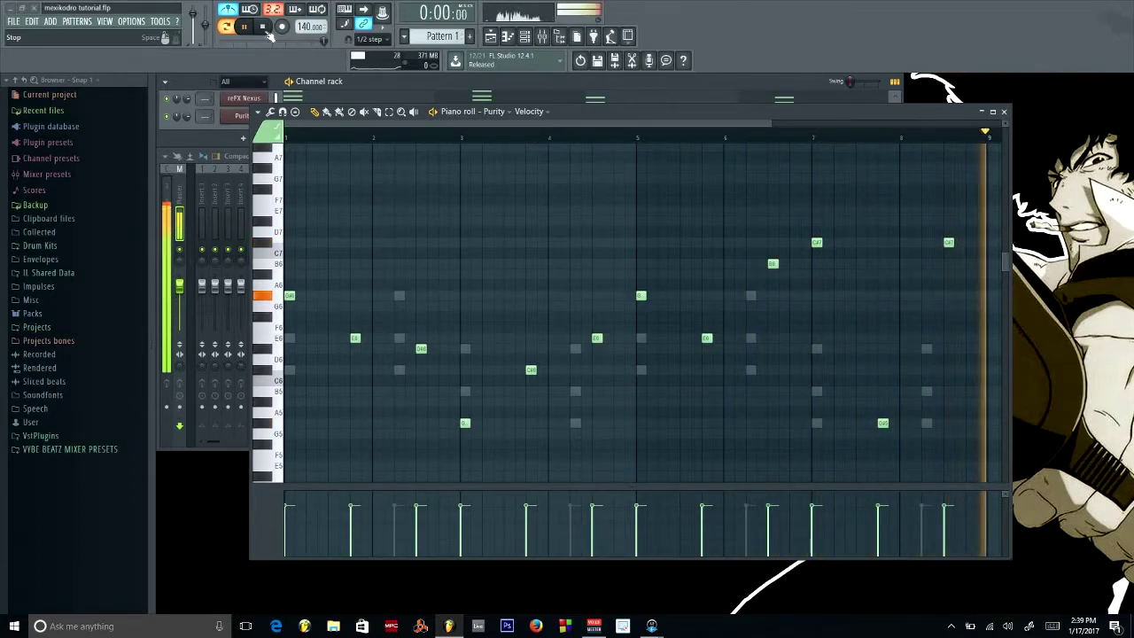
click(270, 32)
key(ctrl+s)
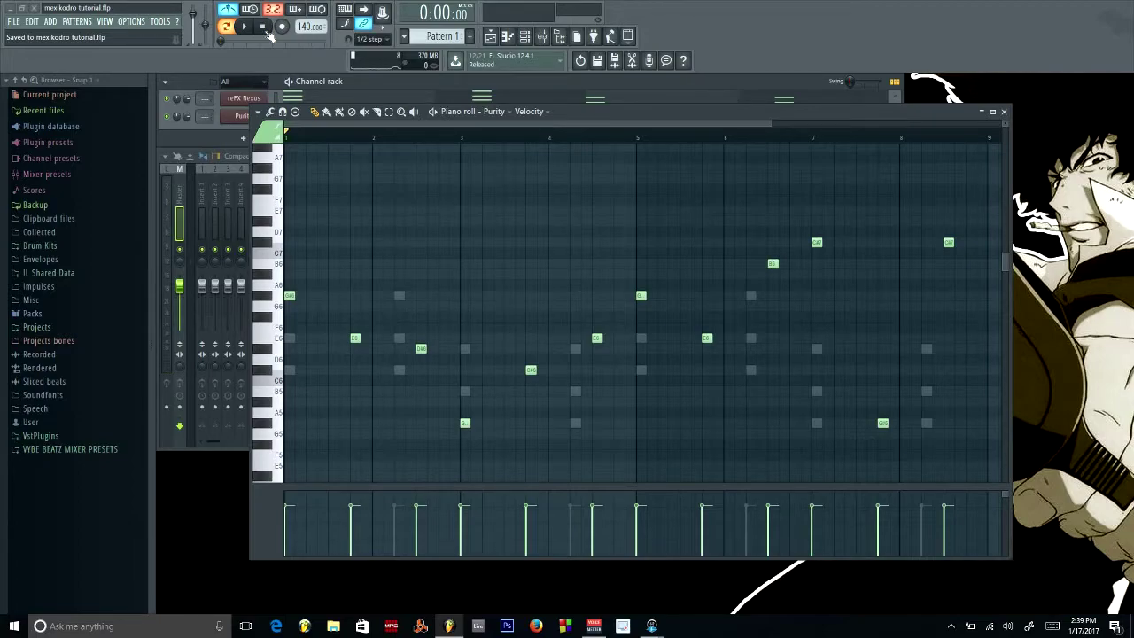
Play the Purity melody with the chords once more from bar 1 and stop playback
drag(621, 109, 601, 91)
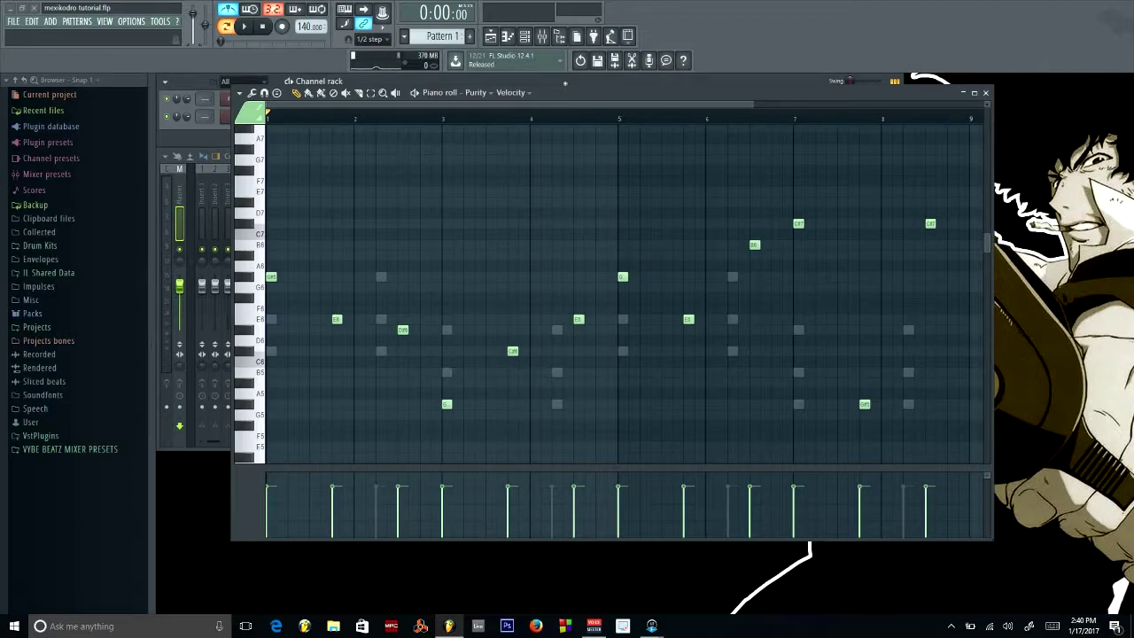
click(14, 21)
click(40, 75)
click(244, 29)
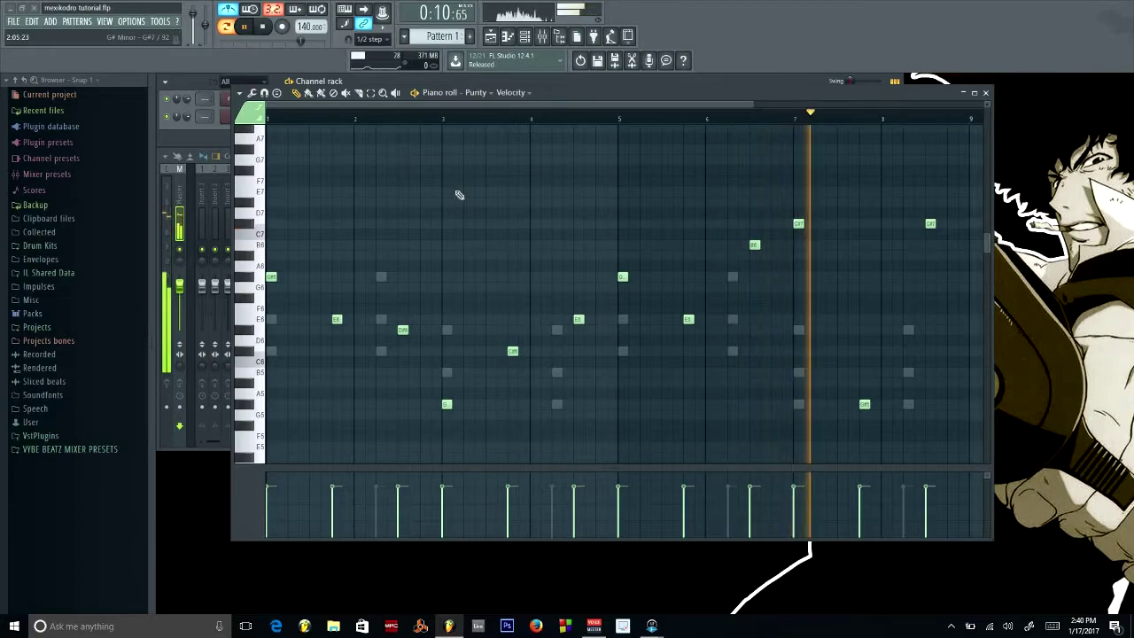
click(263, 26)
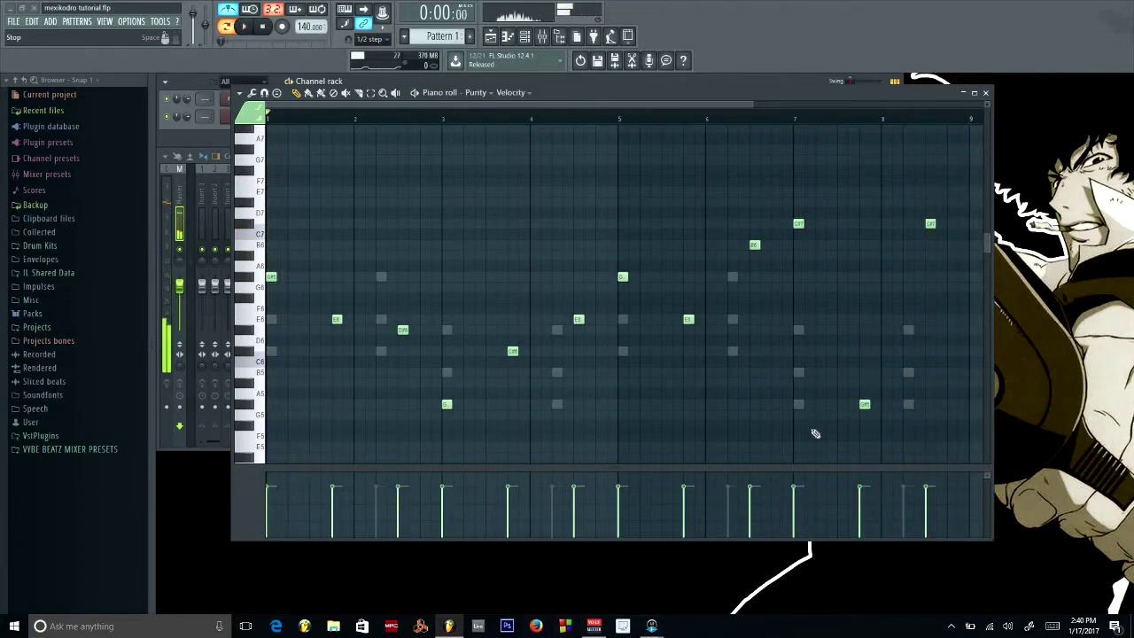
click(953, 627)
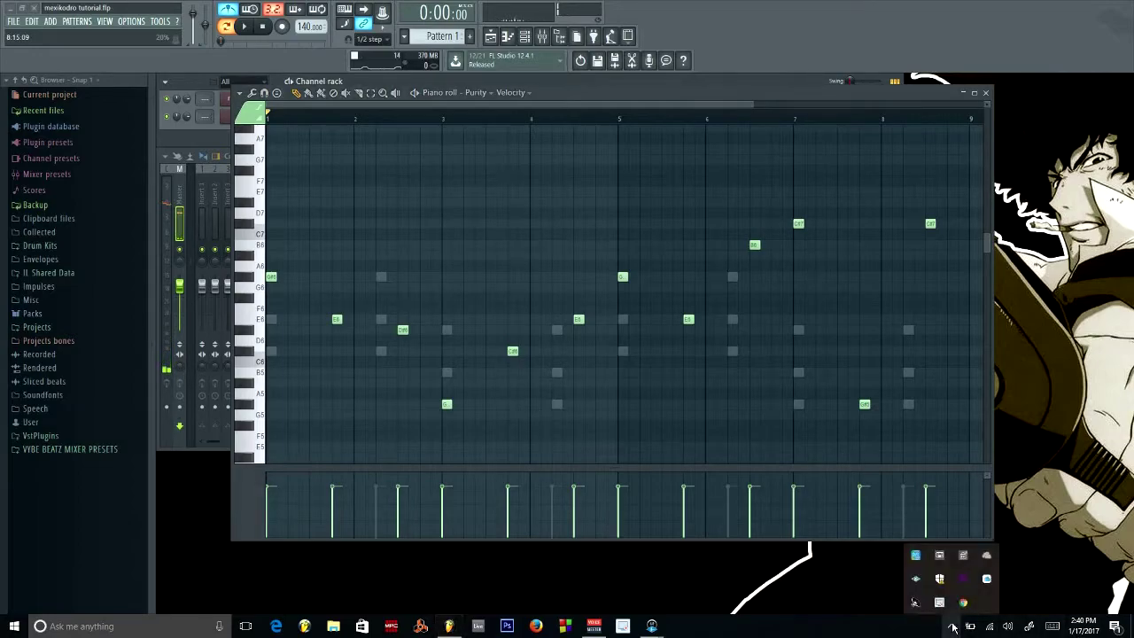
right_click(939, 603)
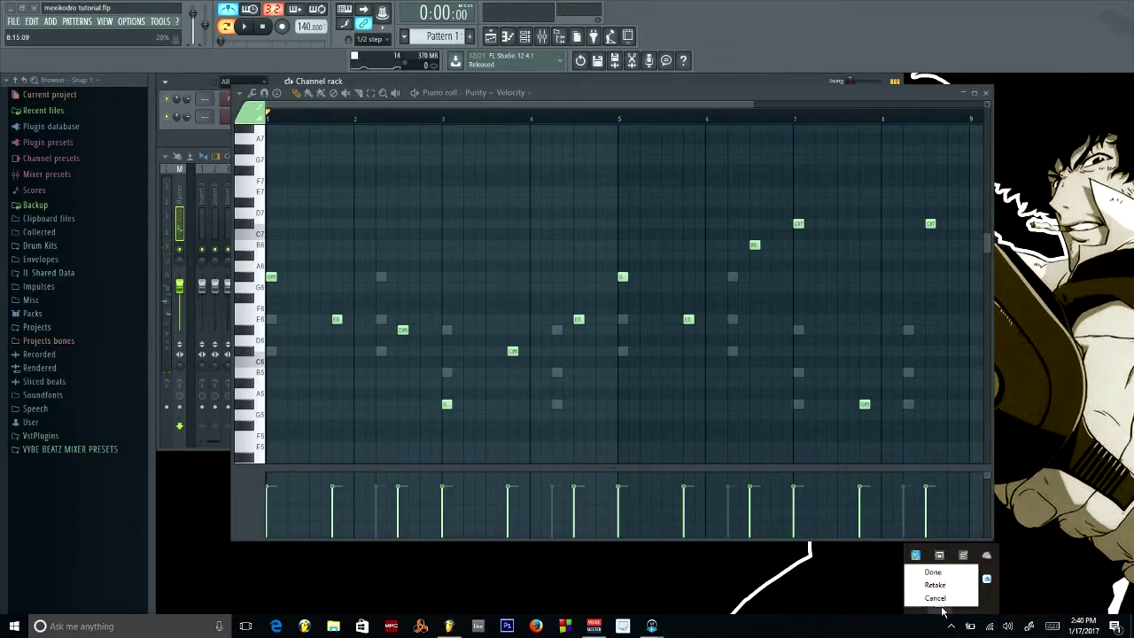
click(982, 574)
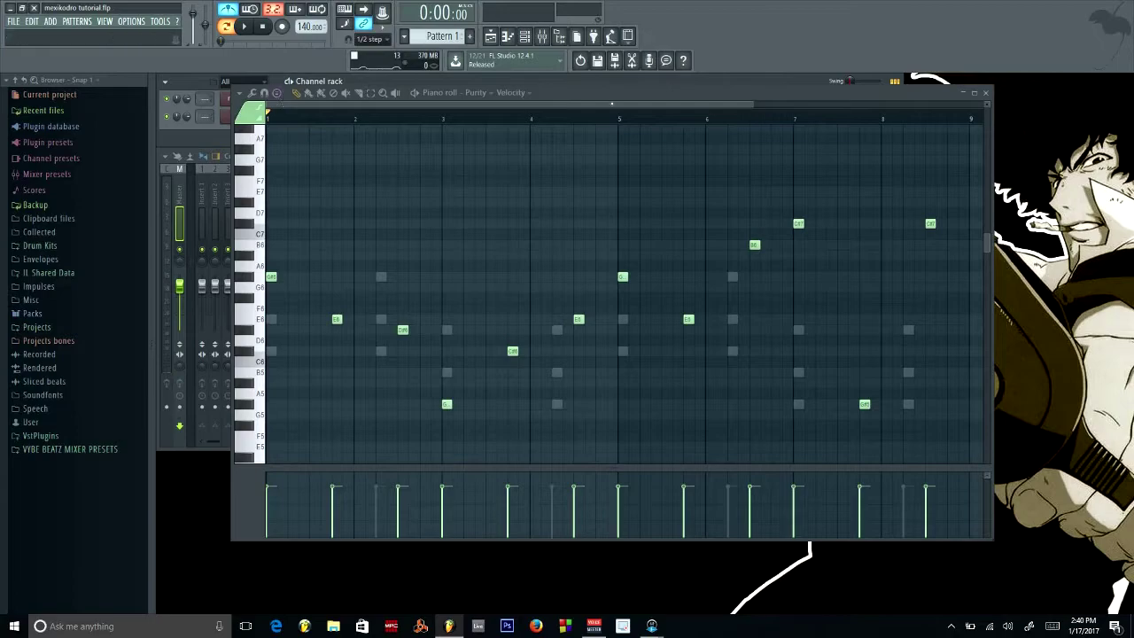
Close the piano roll and the mixer, then make the channel rack taller and centre it in the workspace
drag(627, 94, 673, 99)
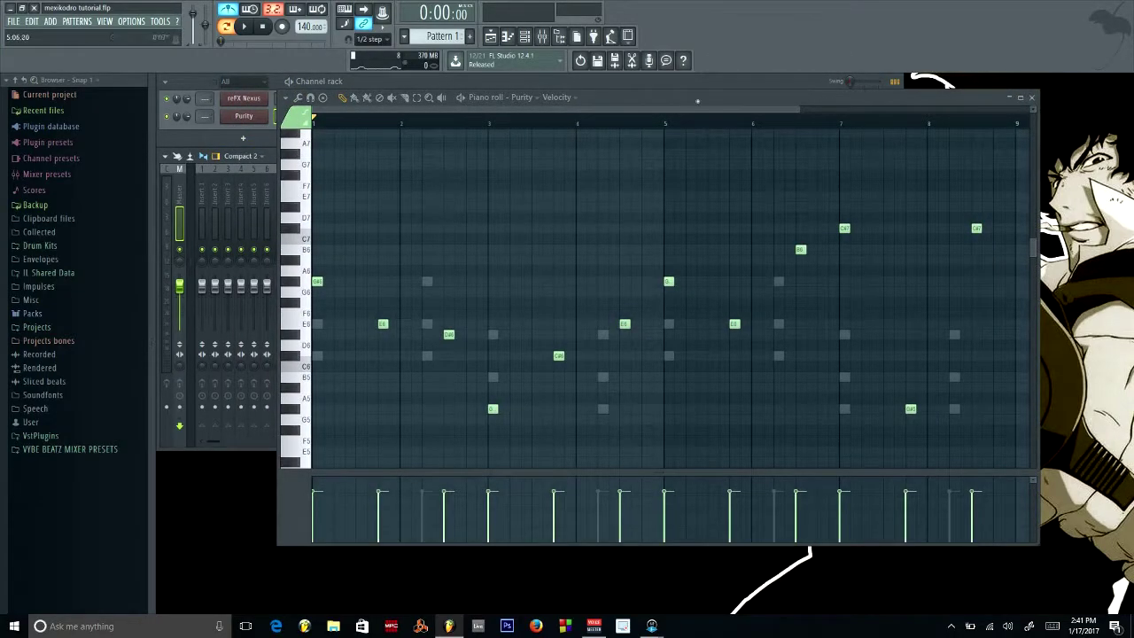
drag(554, 98, 536, 142)
click(1015, 143)
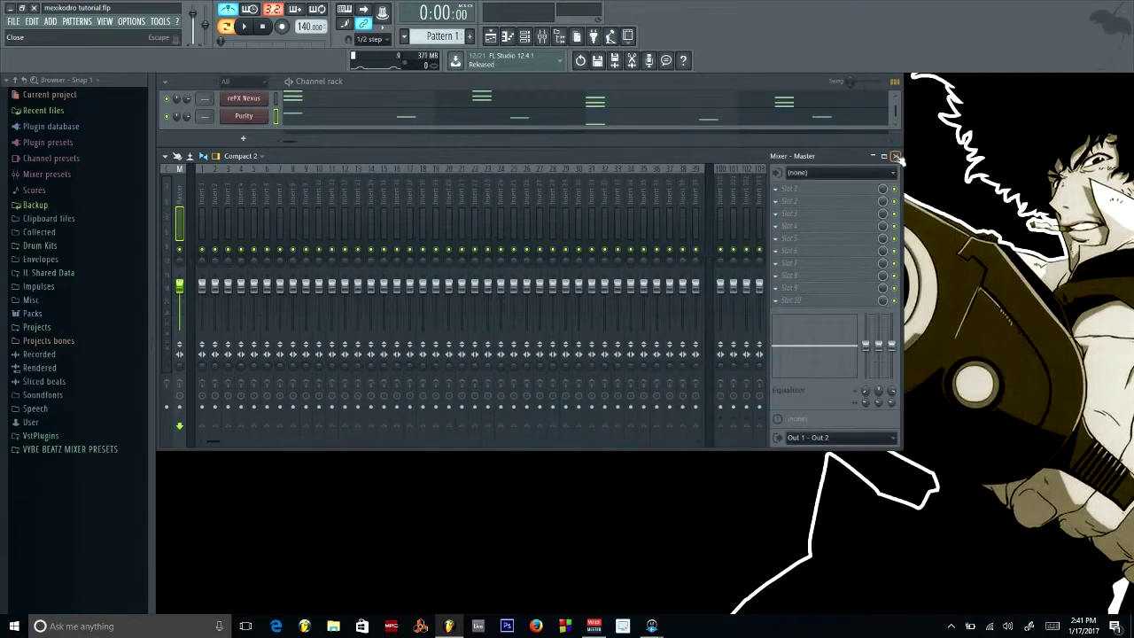
click(899, 155)
drag(557, 87, 674, 153)
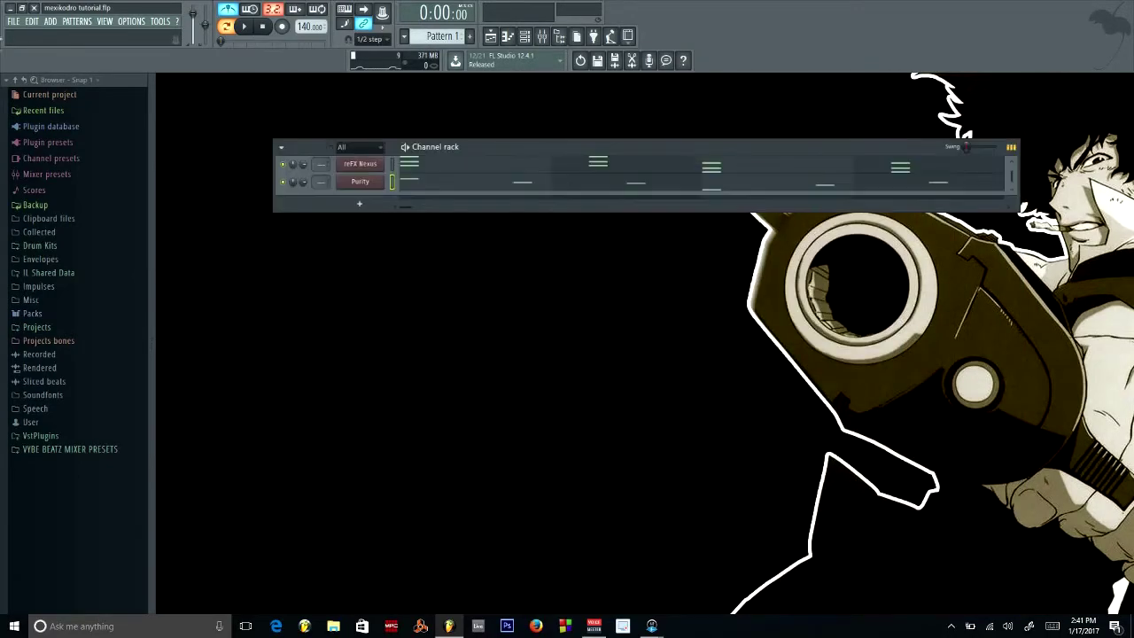
click(13, 21)
key(Escape)
drag(500, 211, 498, 230)
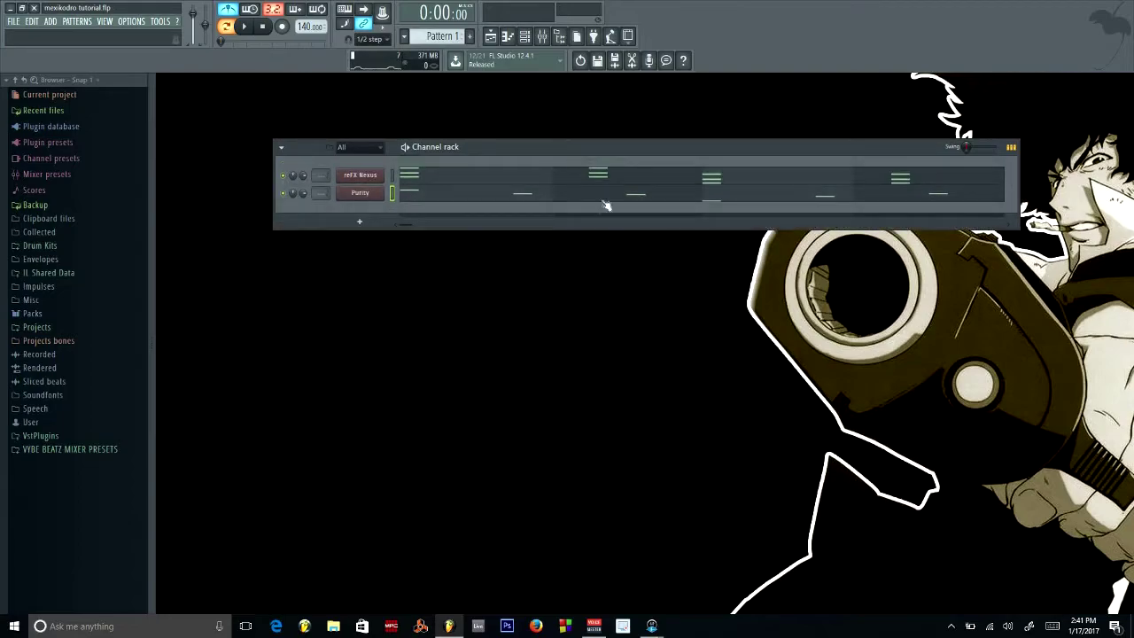
drag(594, 147, 615, 147)
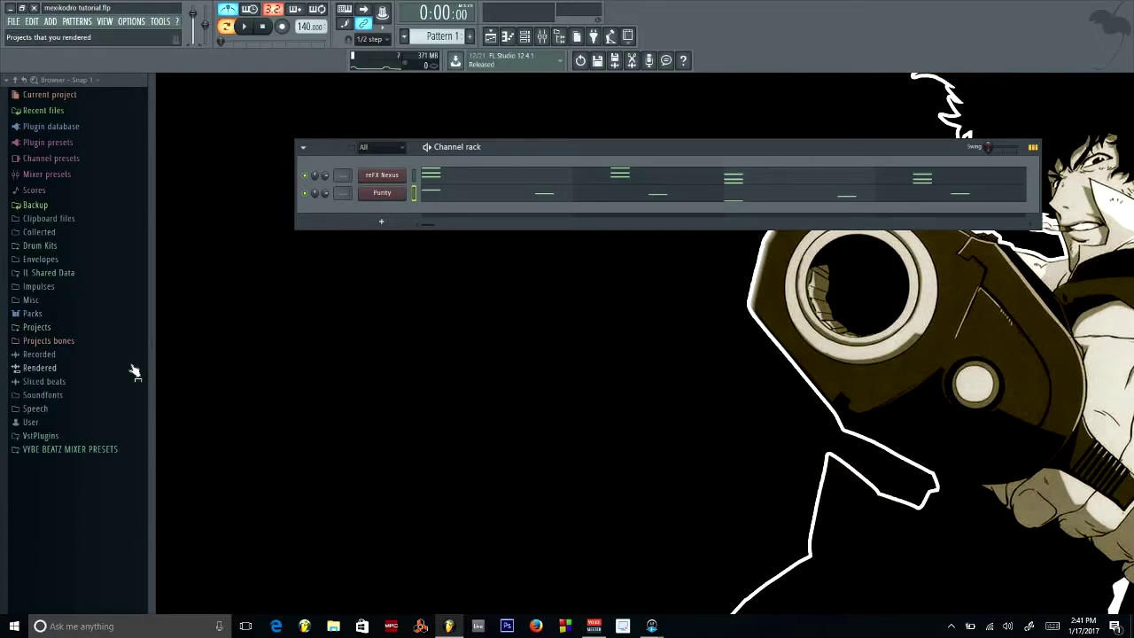
Add a second reFX Nexus instrument channel to the pattern and close its plugin window
click(76, 20)
mouse_move(50, 20)
mouse_move(164, 35)
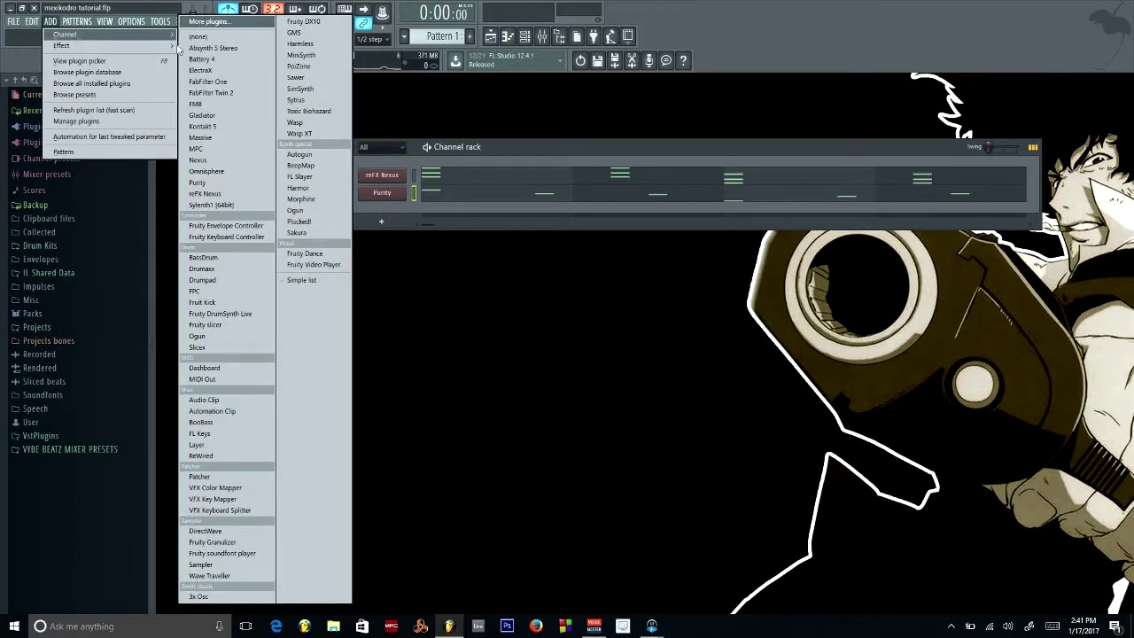
click(205, 193)
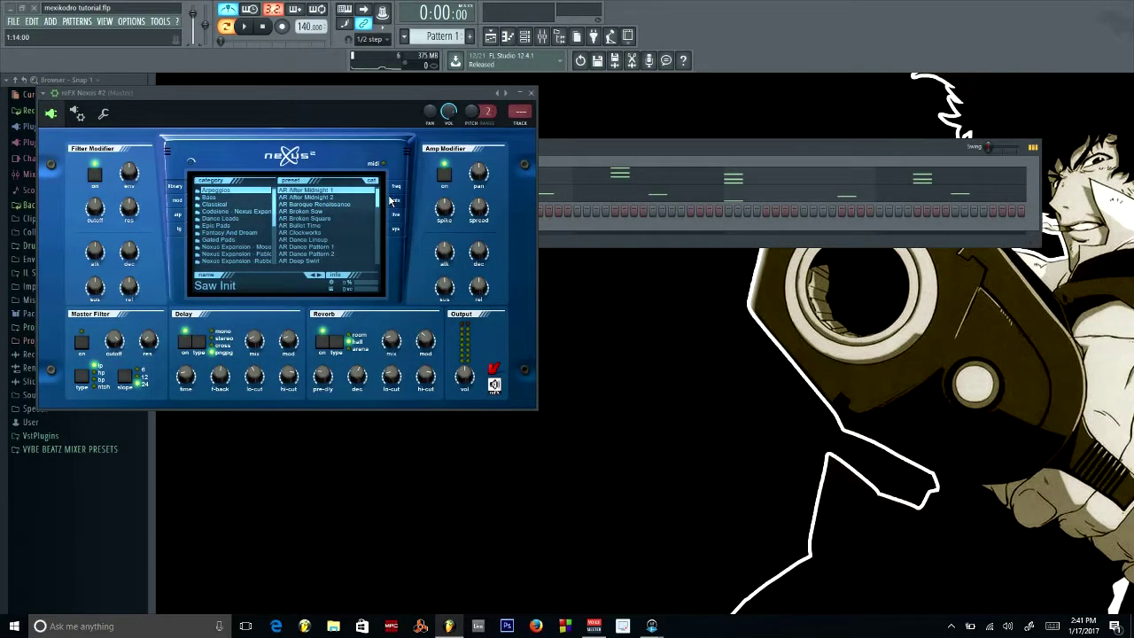
drag(381, 93, 481, 242)
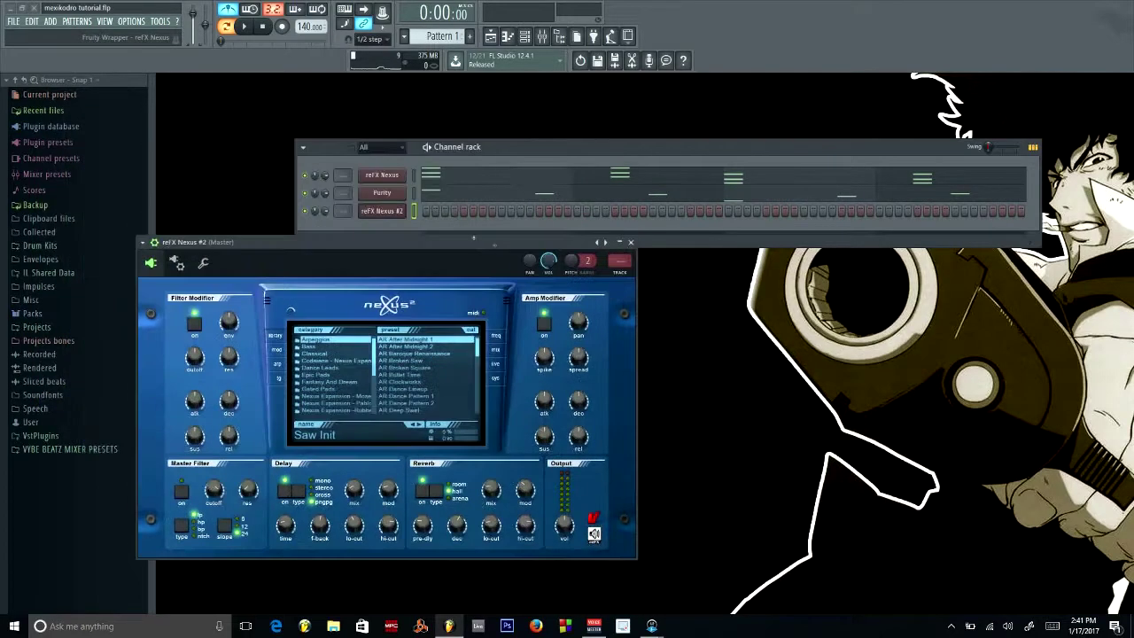
click(631, 243)
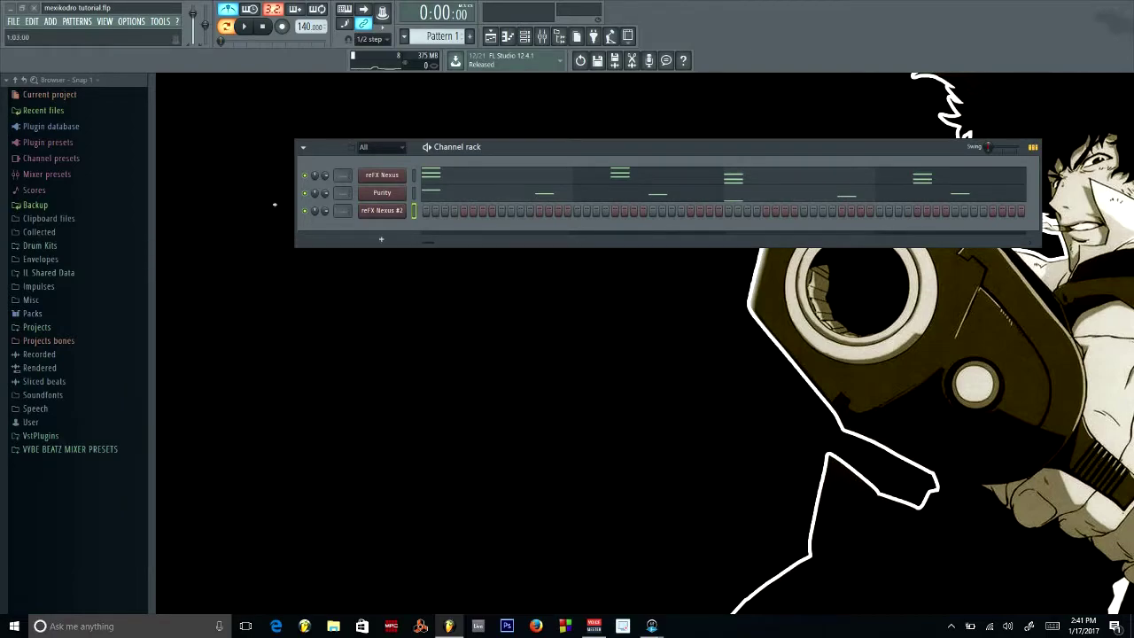
Open the piano roll of the reFX Nexus #2 channel, dismissing the limiter plugin window that covers it
right_click(381, 215)
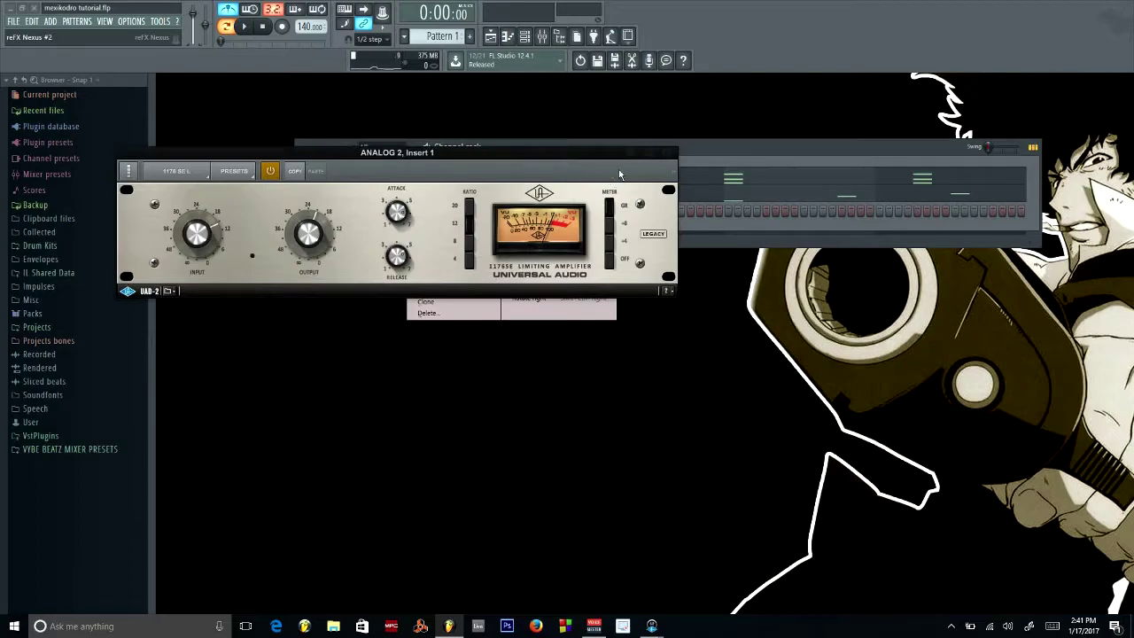
click(638, 157)
right_click(408, 211)
click(485, 242)
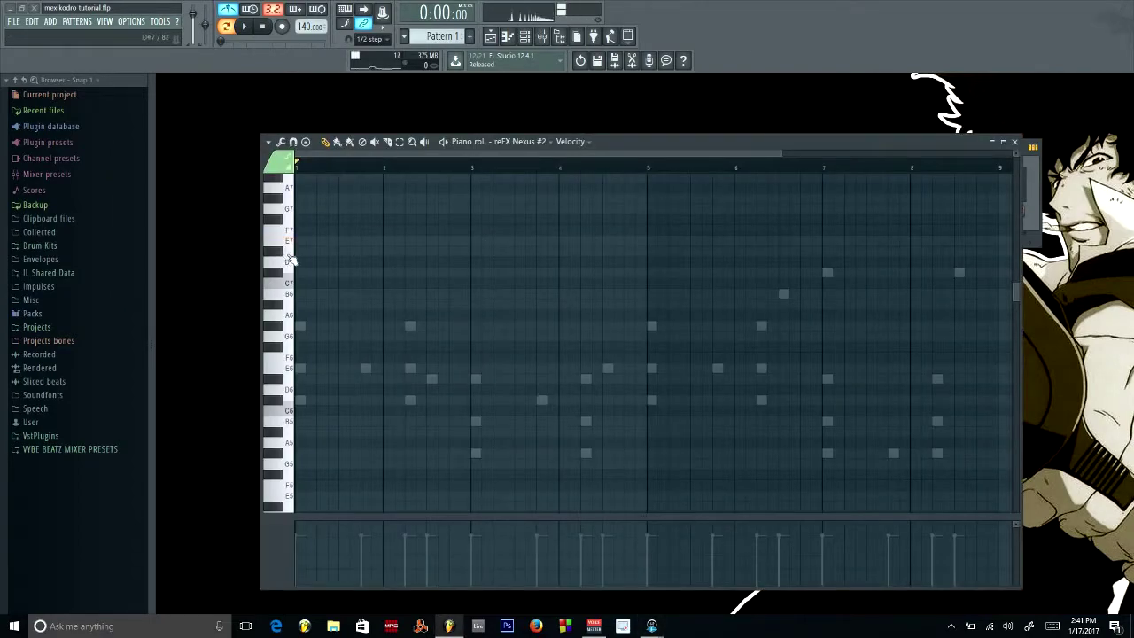
Draw a C#7, E7 and G#7 chord nine steps long at the start of bar 1 and briefly play it
click(275, 245)
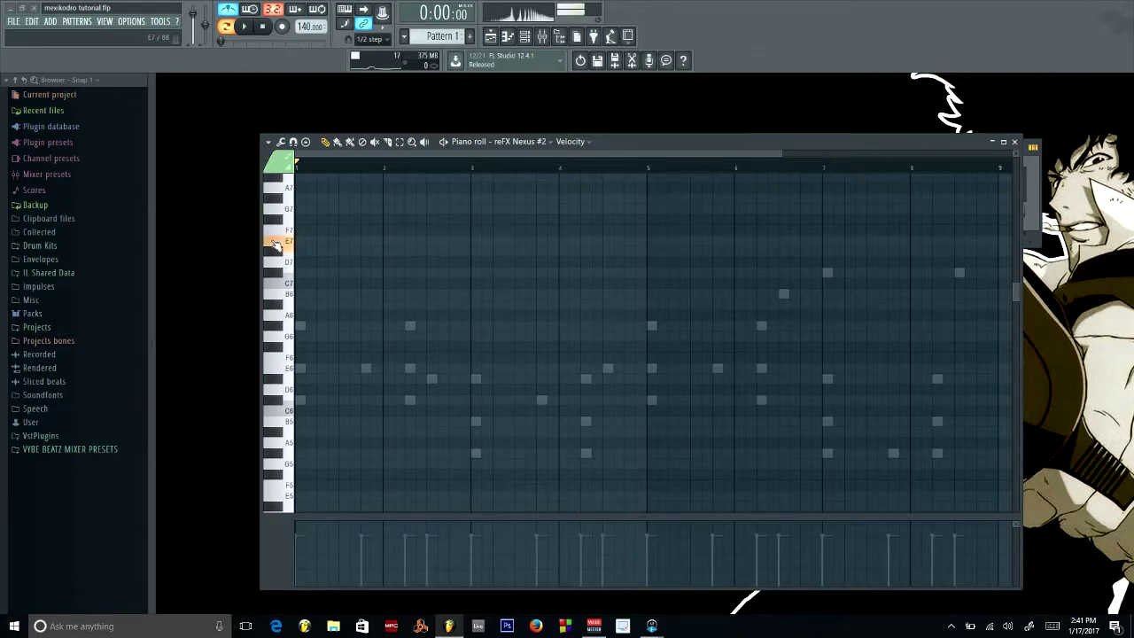
click(301, 272)
drag(316, 273, 348, 273)
click(310, 241)
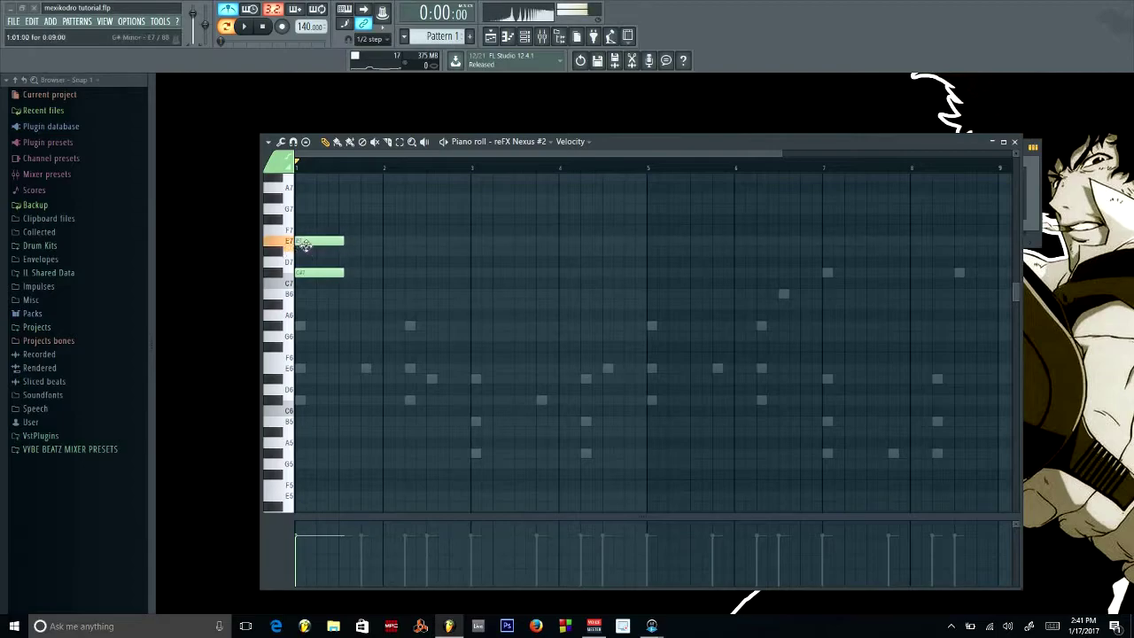
click(279, 200)
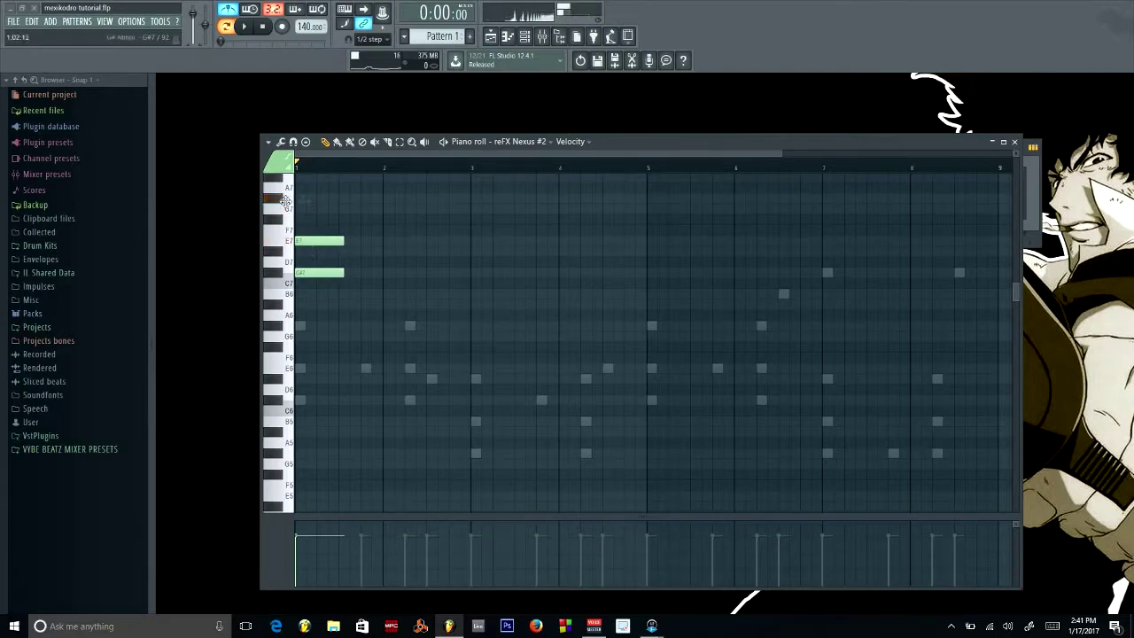
click(310, 198)
key(space)
key(space)
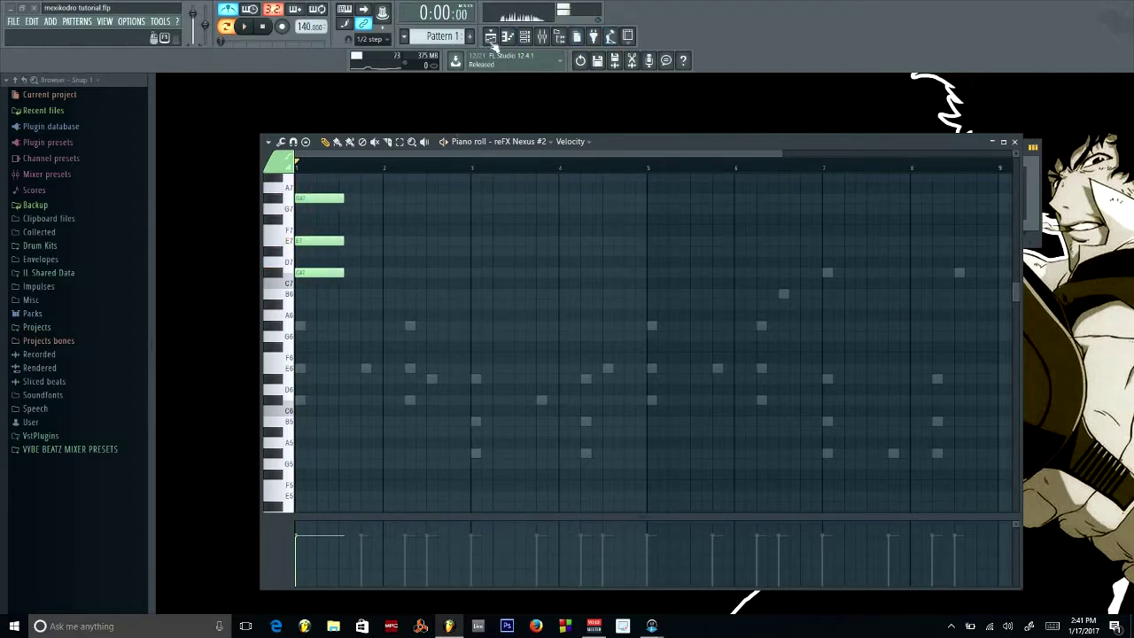
Open the playlist, restore it from its maximized size and close the reFX Nexus #2 piano roll
click(610, 36)
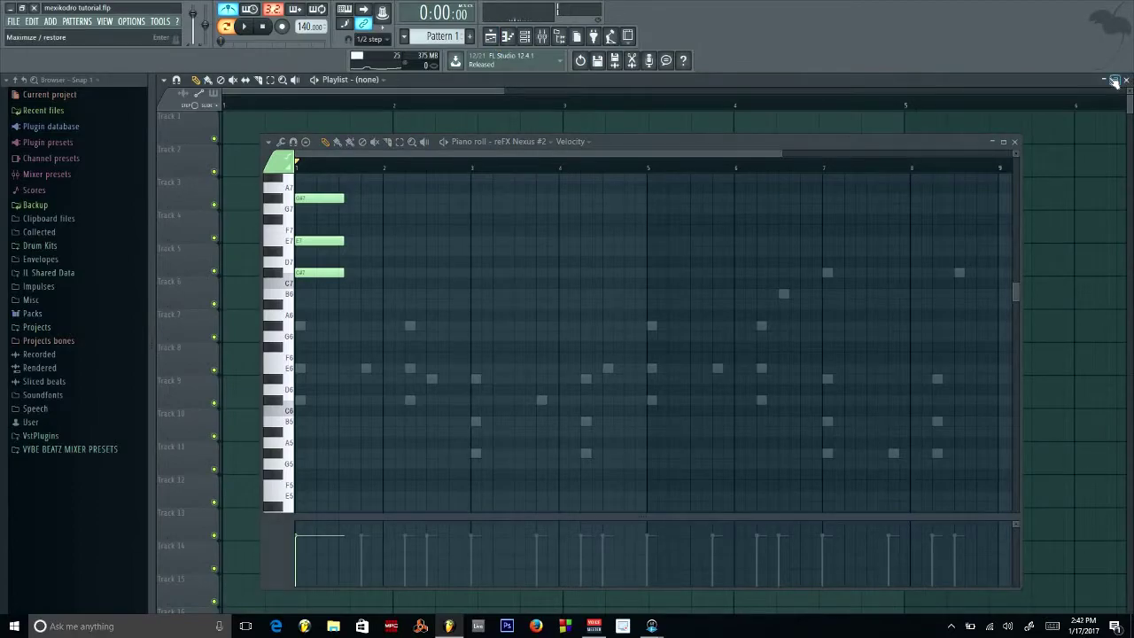
click(1115, 80)
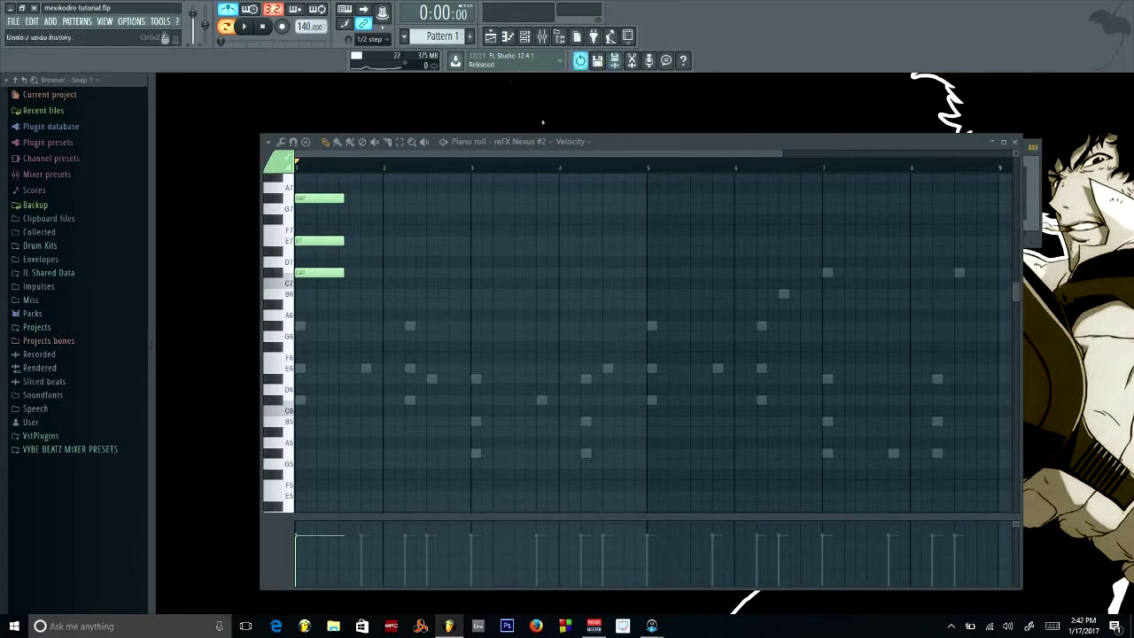
click(1015, 143)
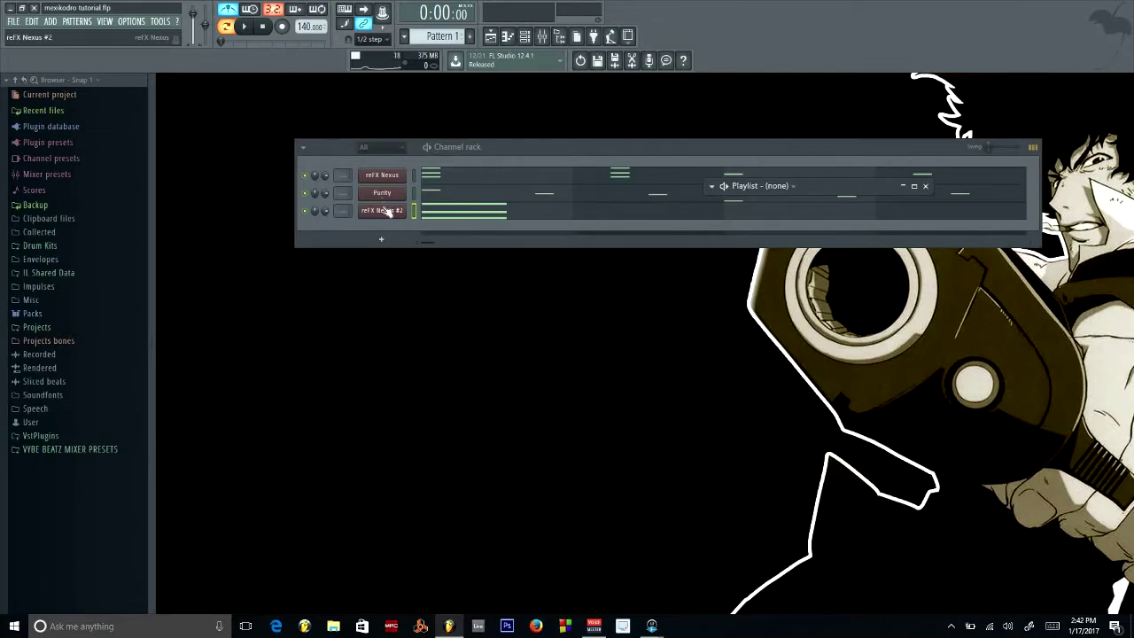
Load the arpeggio preset AR After Midnight 1 in reFX Nexus #2 and arrange the channel rack above its window
click(382, 211)
click(411, 341)
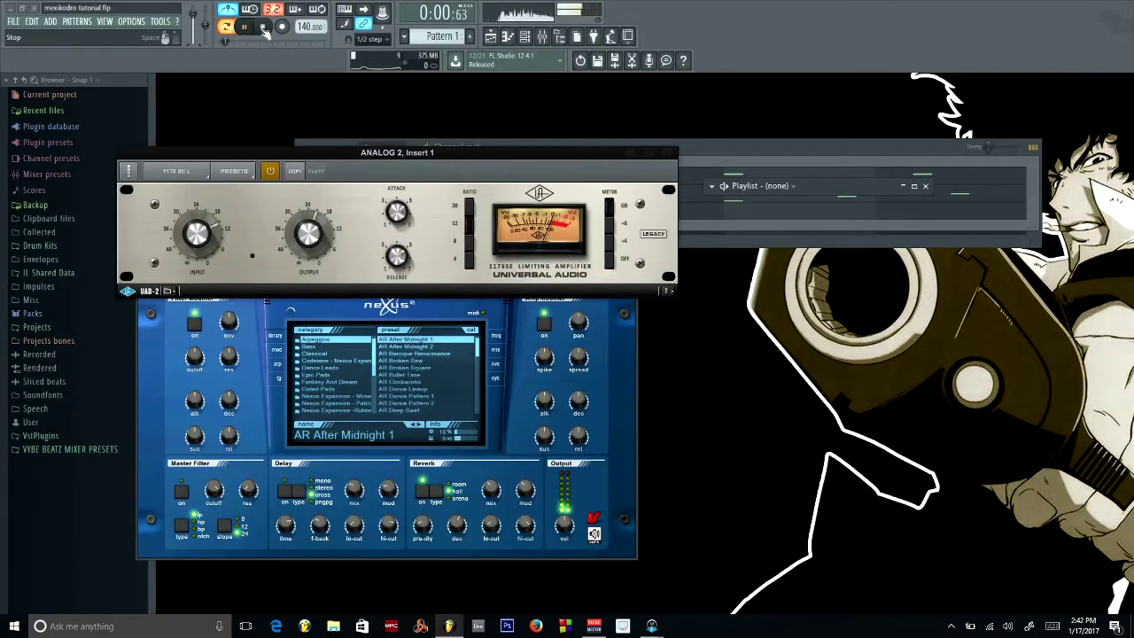
click(630, 154)
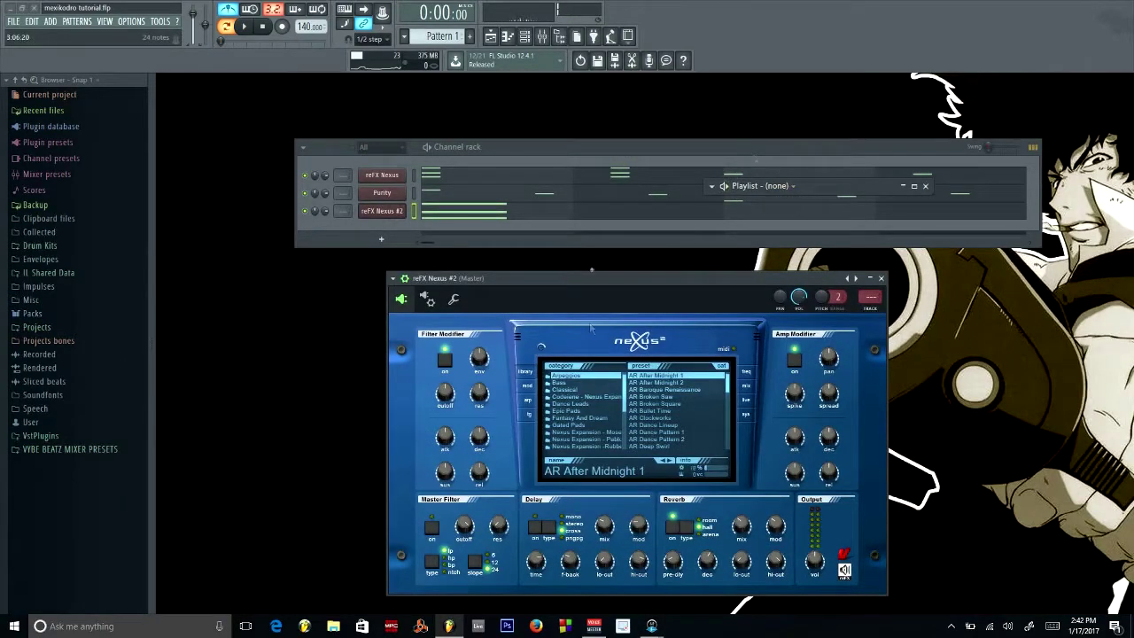
drag(670, 150, 609, 132)
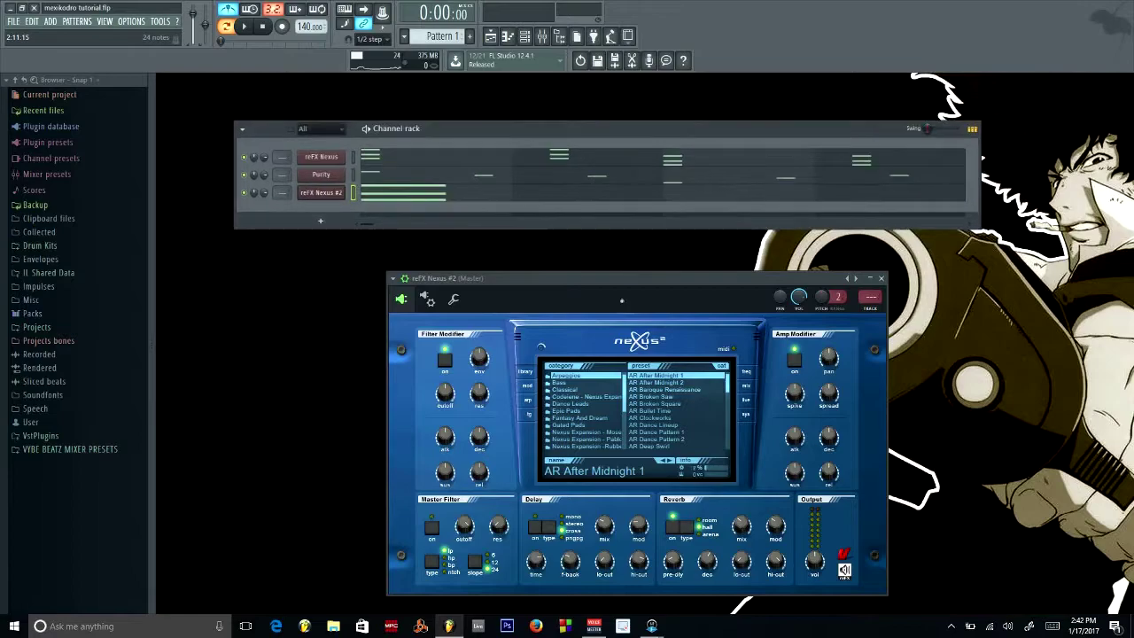
Load the preset AR After Midnight 2 in reFX Nexus #2, reposition its window and briefly play the pattern
drag(673, 278, 631, 264)
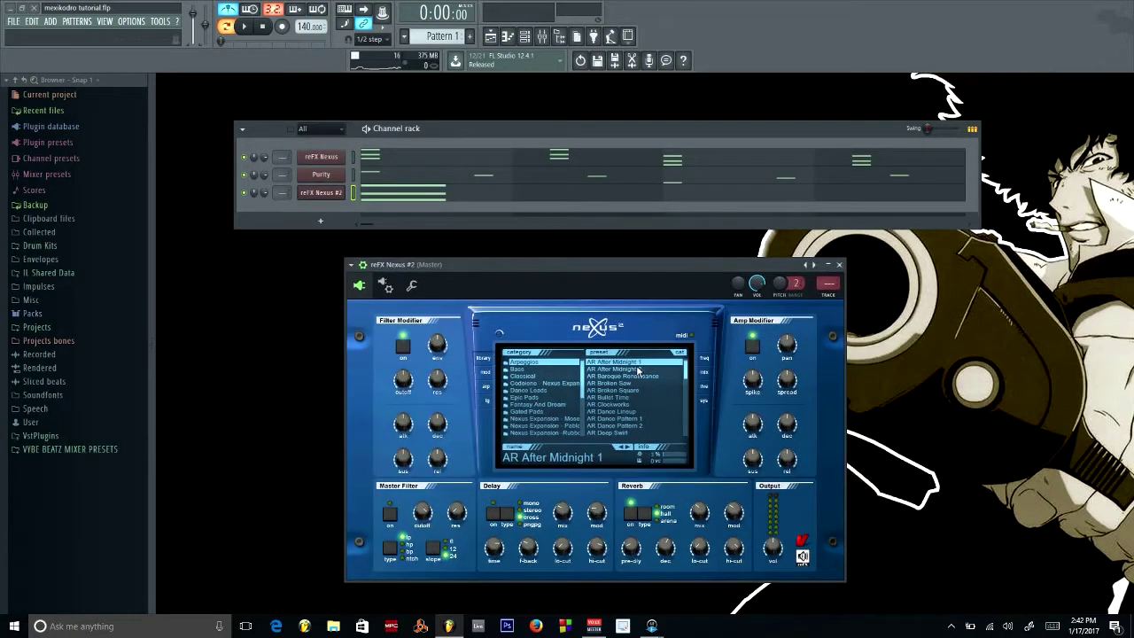
click(637, 371)
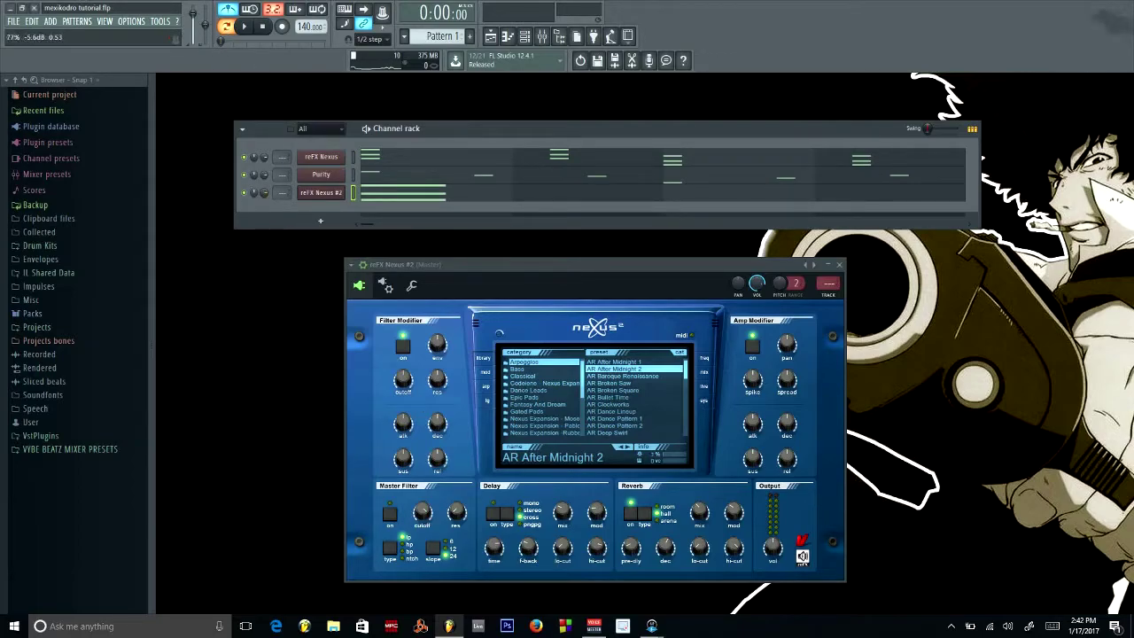
click(247, 27)
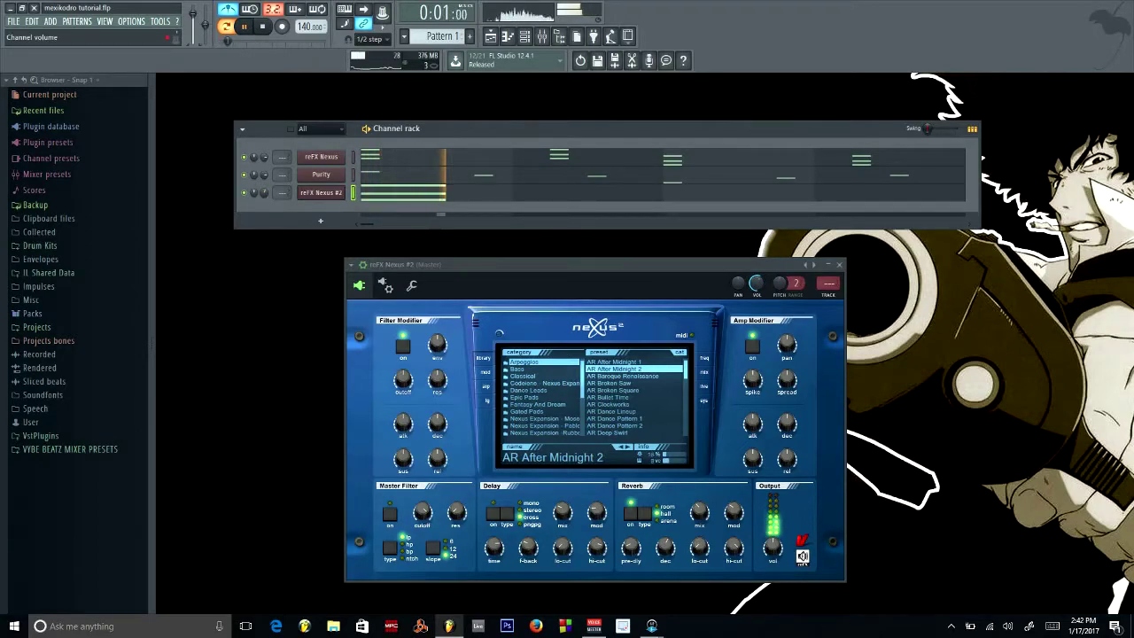
key(space)
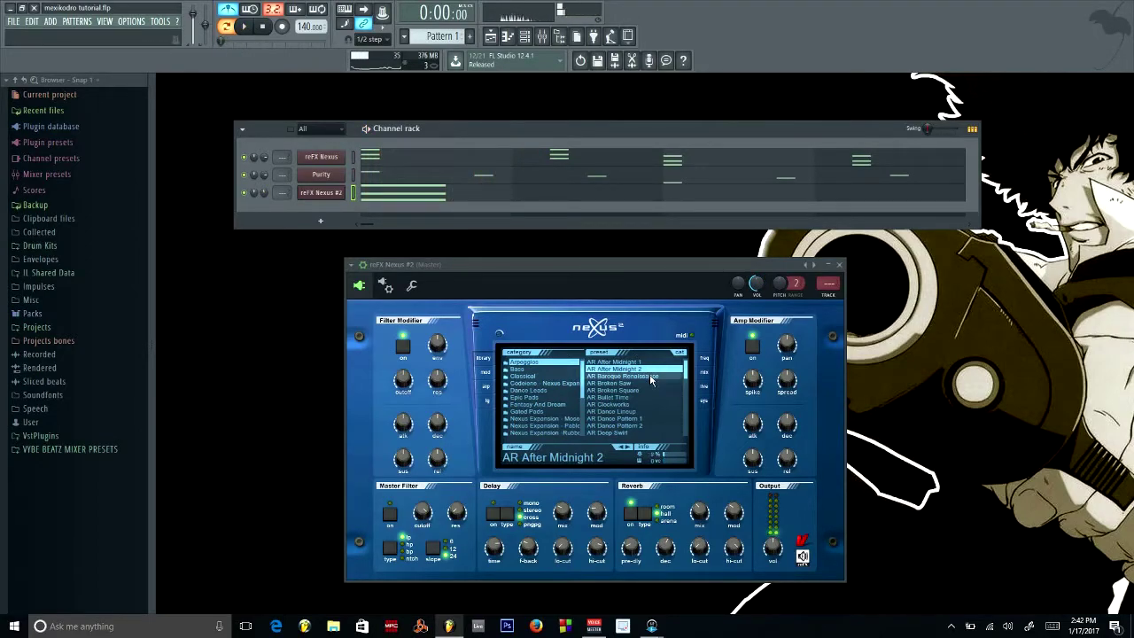
Open the reFX Nexus #2 piano roll, lengthen the C#7, E7 and G#7 chord to one full bar and briefly play it
key(F7)
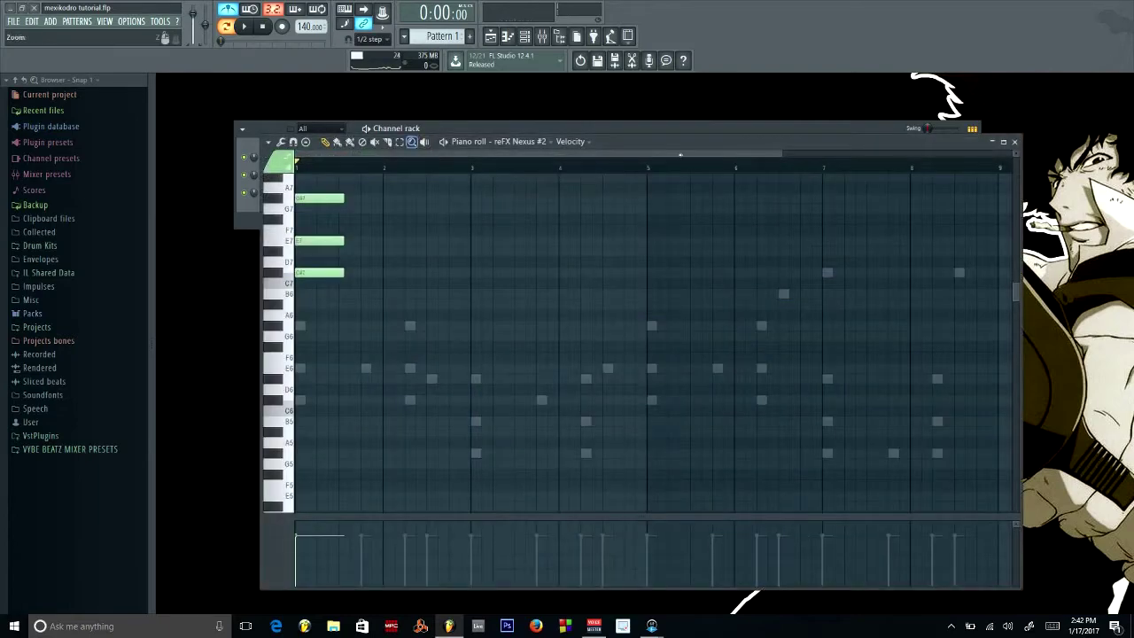
drag(799, 147, 808, 145)
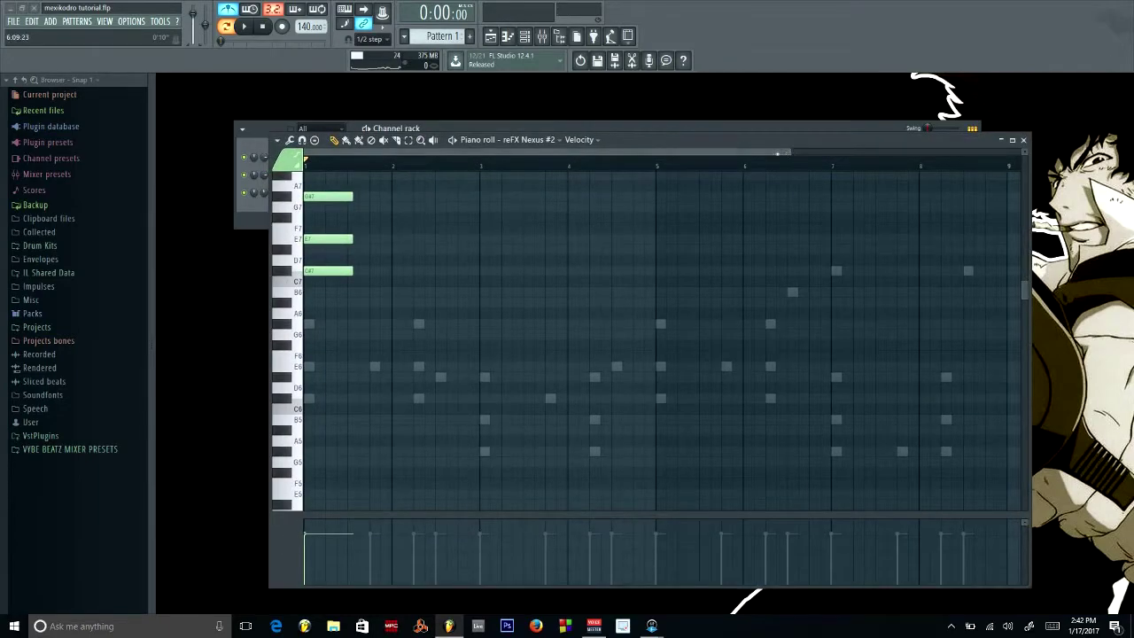
drag(352, 196, 387, 278)
key(space)
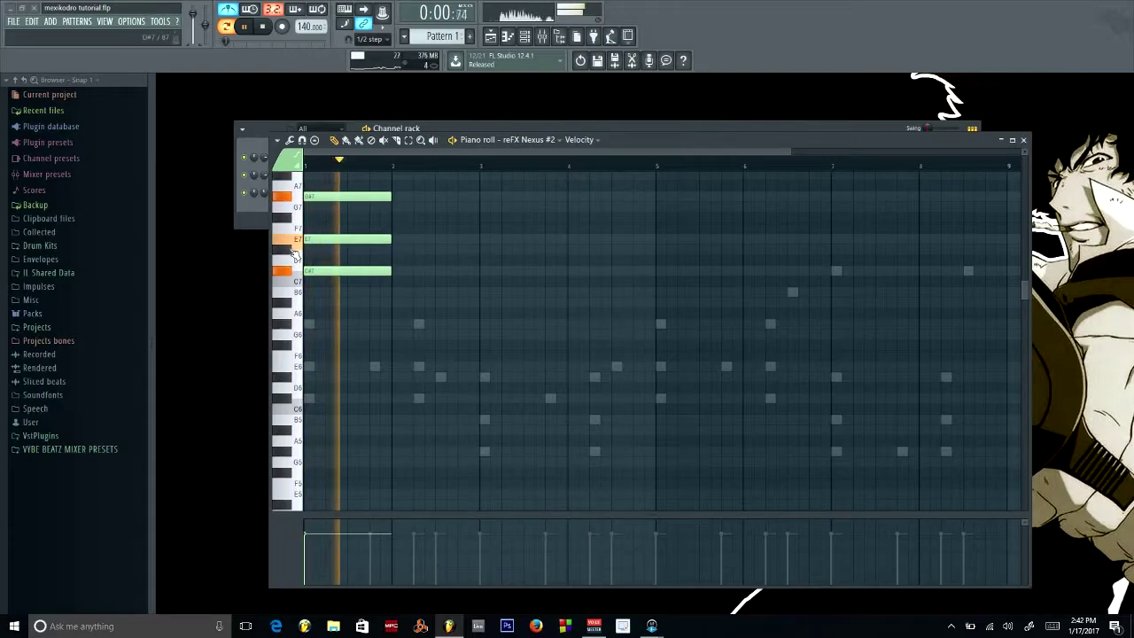
key(space)
Stretch the opening chord's three notes to two bars, add a two-bar G#6 note at bar 3 and play the result
drag(390, 196, 479, 198)
click(300, 295)
drag(295, 307, 295, 325)
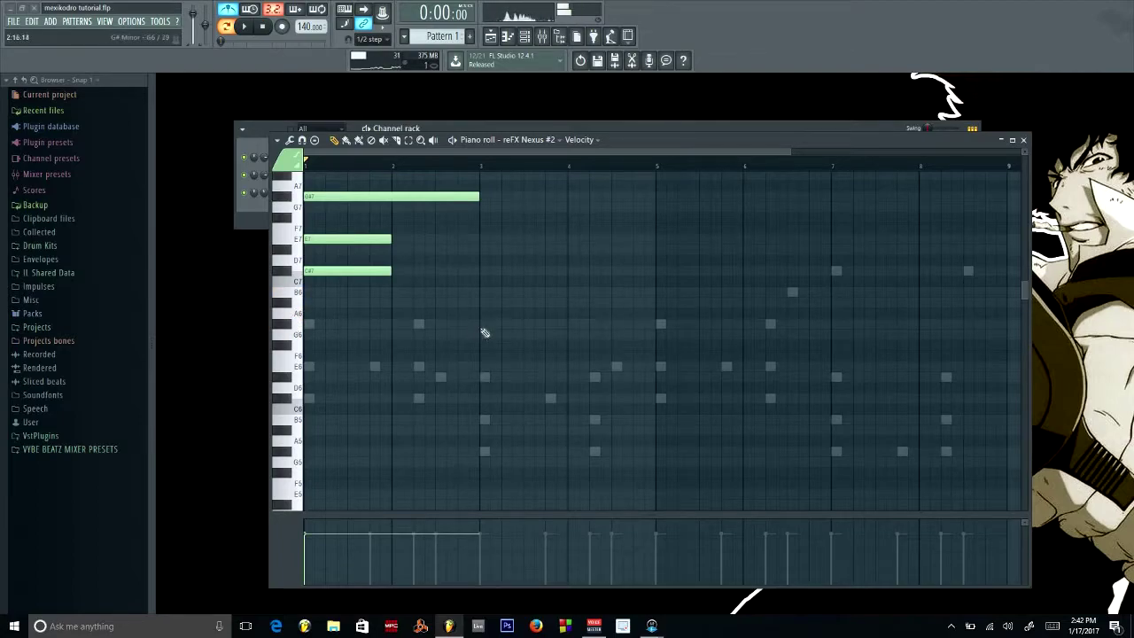
click(484, 326)
drag(391, 247, 473, 258)
drag(391, 271, 479, 277)
key(space)
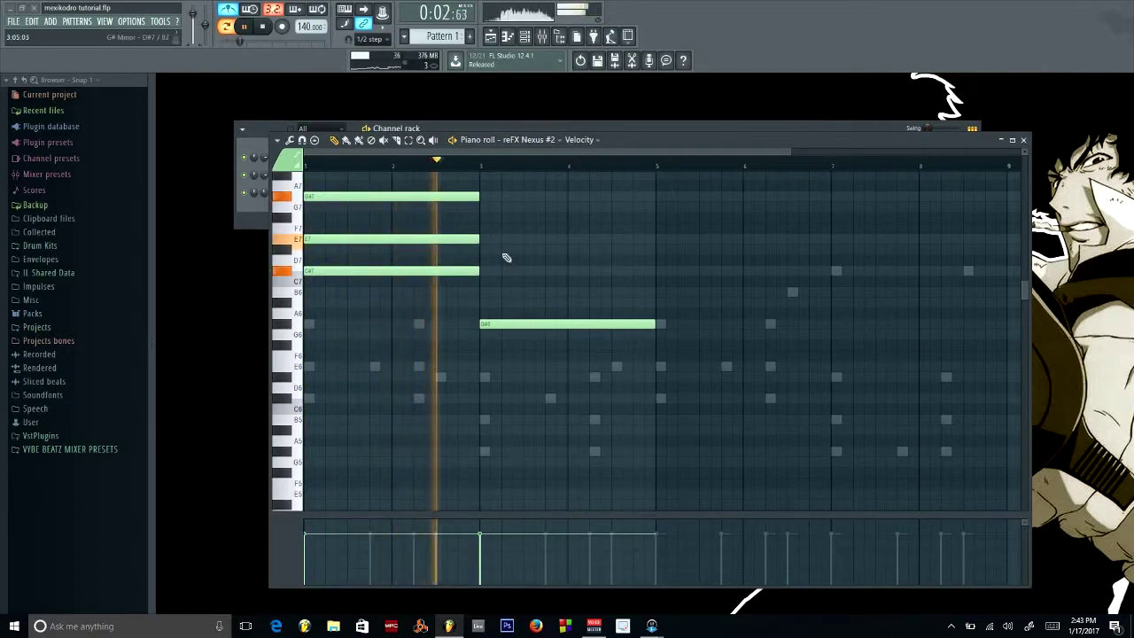
key(space)
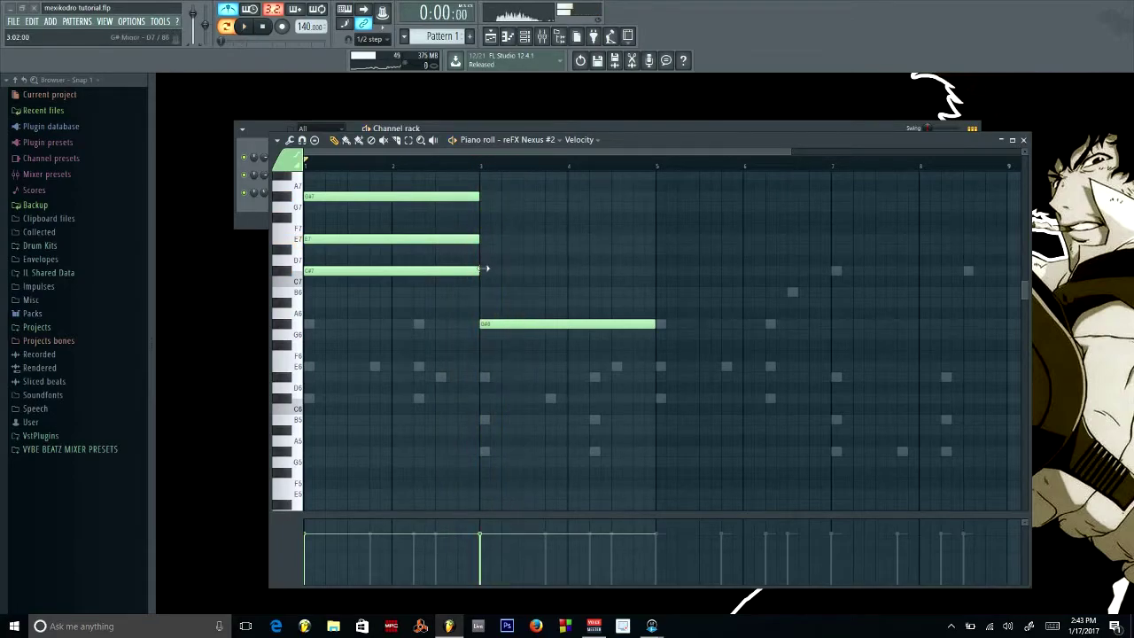
Complete the second chord at bar 3 with two-bar D#7 and G#7 notes above the G#6, and play it
click(482, 271)
drag(479, 271, 479, 248)
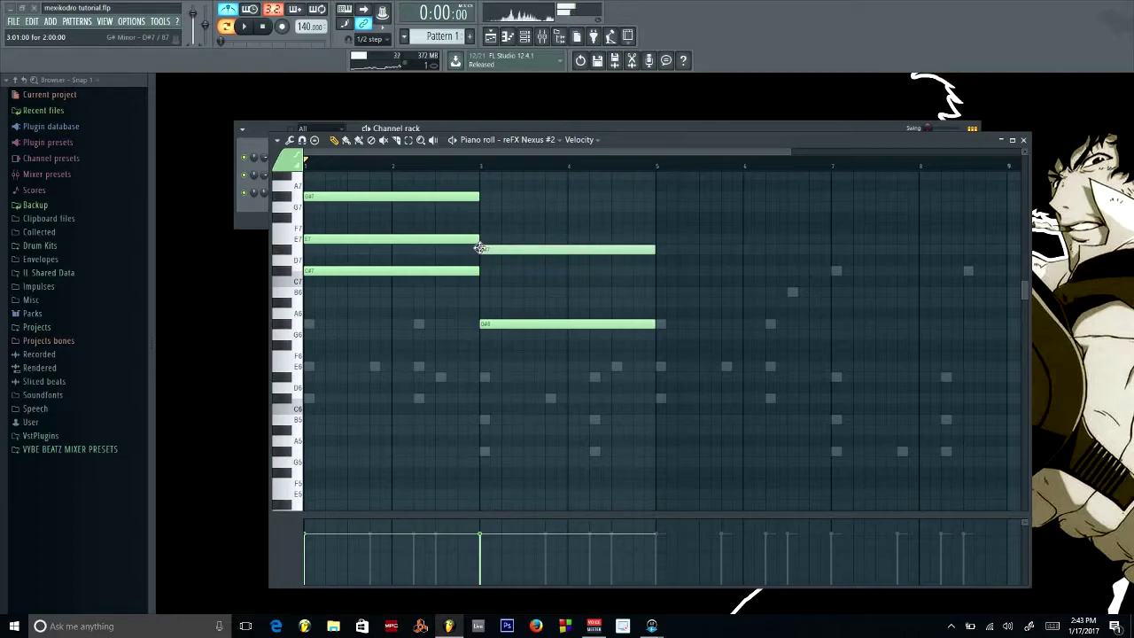
key(space)
click(483, 203)
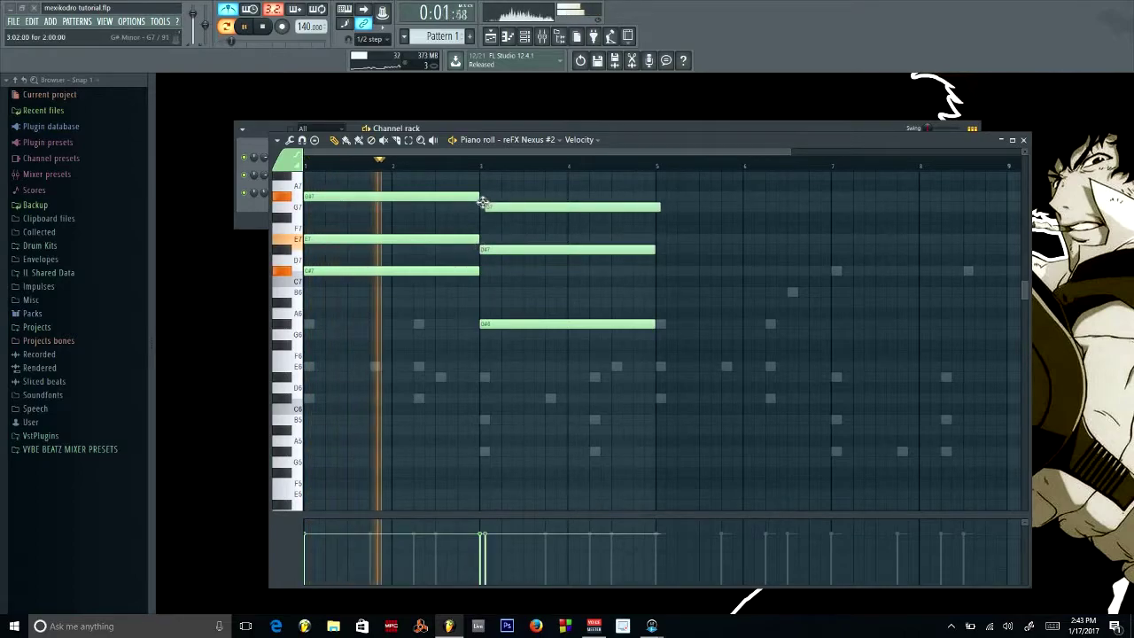
drag(483, 203, 481, 193)
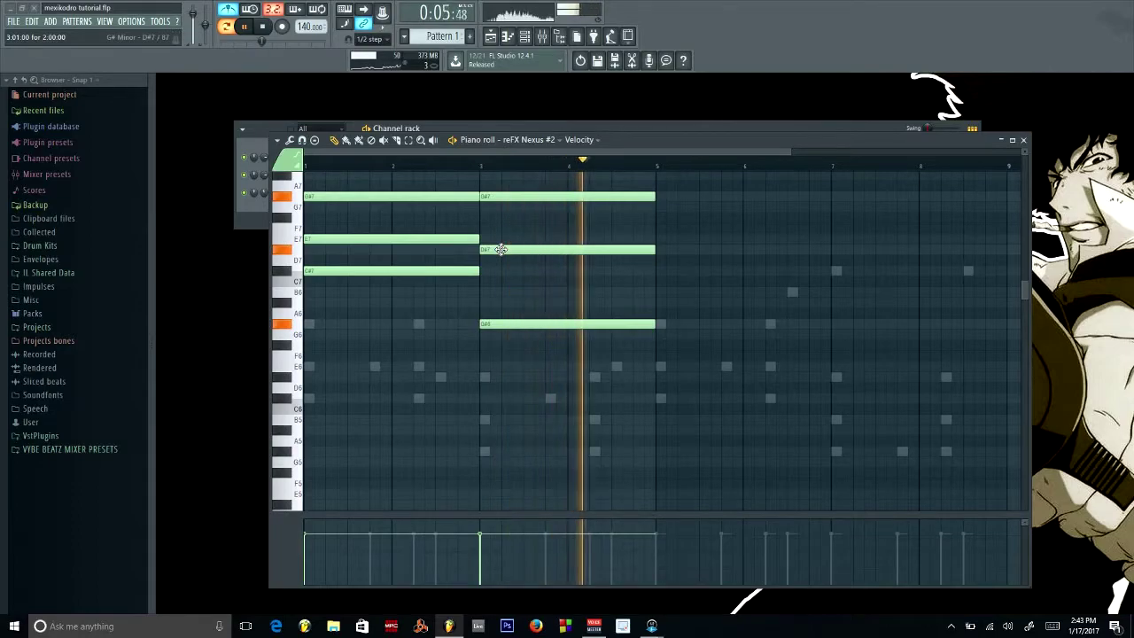
key(space)
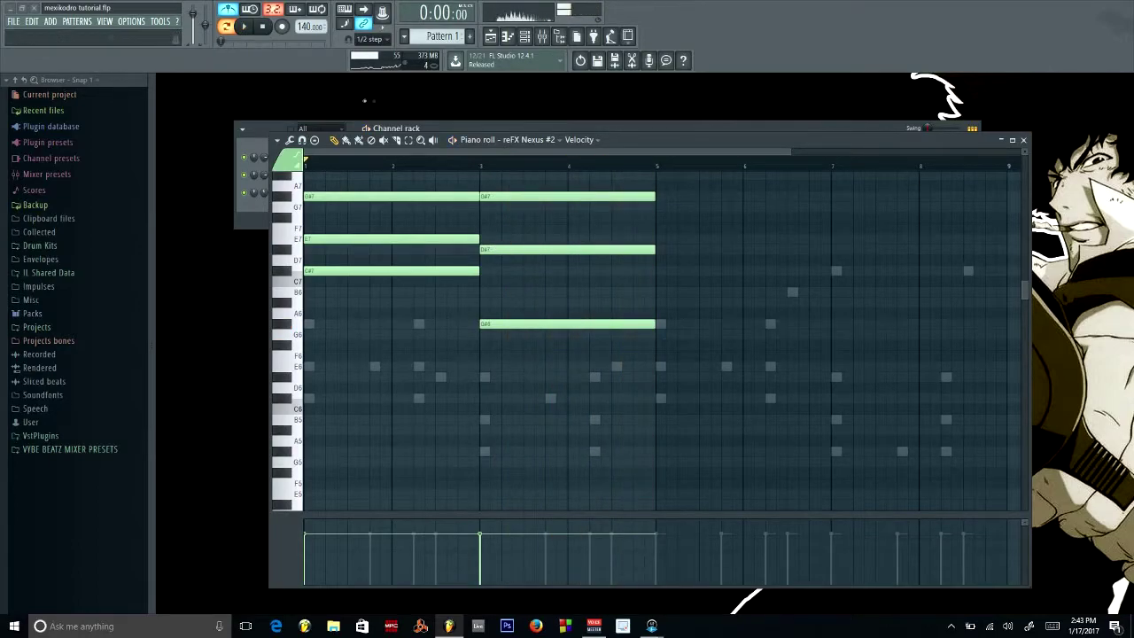
Duplicate both chords into bars 5 to 8 and close the piano roll
drag(709, 381, 247, 199)
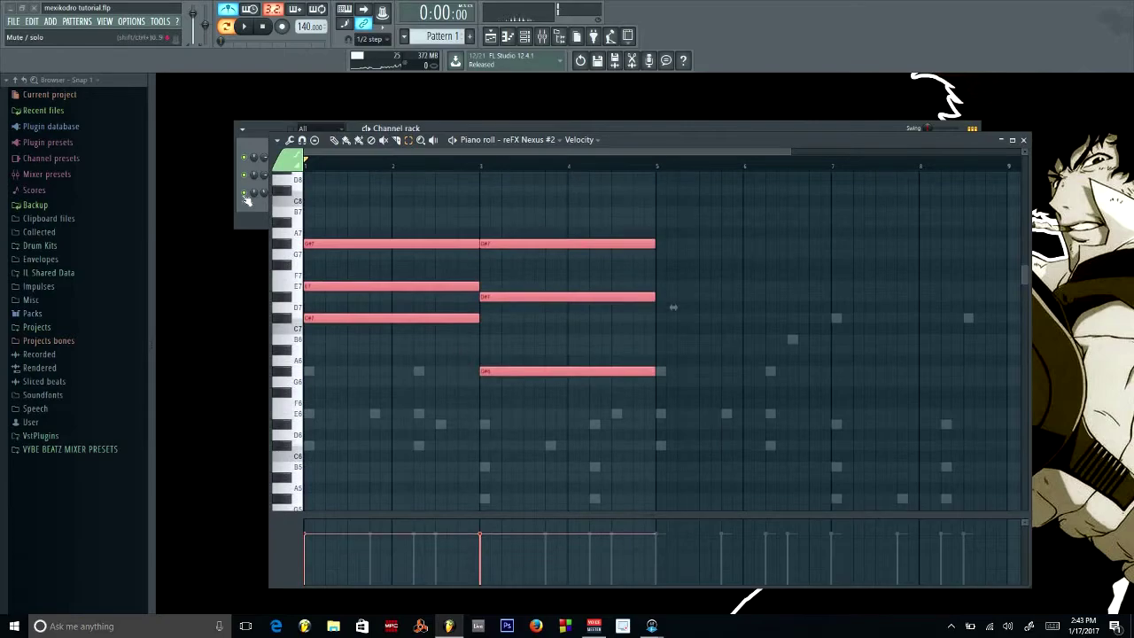
key(ctrl+b)
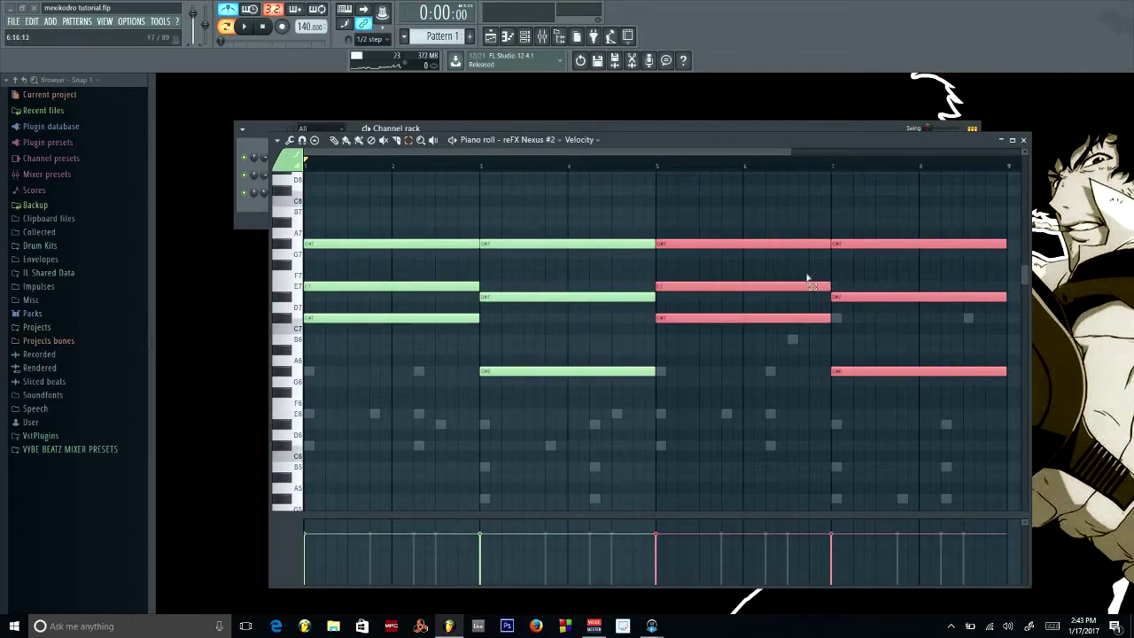
click(1023, 140)
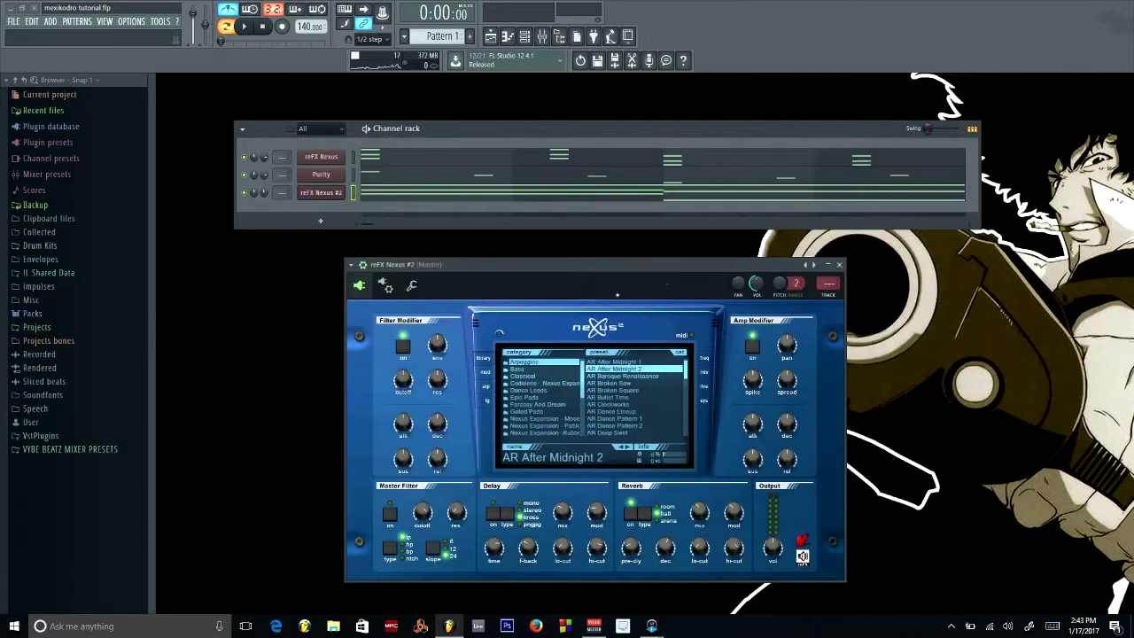
Audition the preset AR Baroque Renaissance in reFX Nexus #2 with the pattern, stop playback and close the limiter plugin window
key(space)
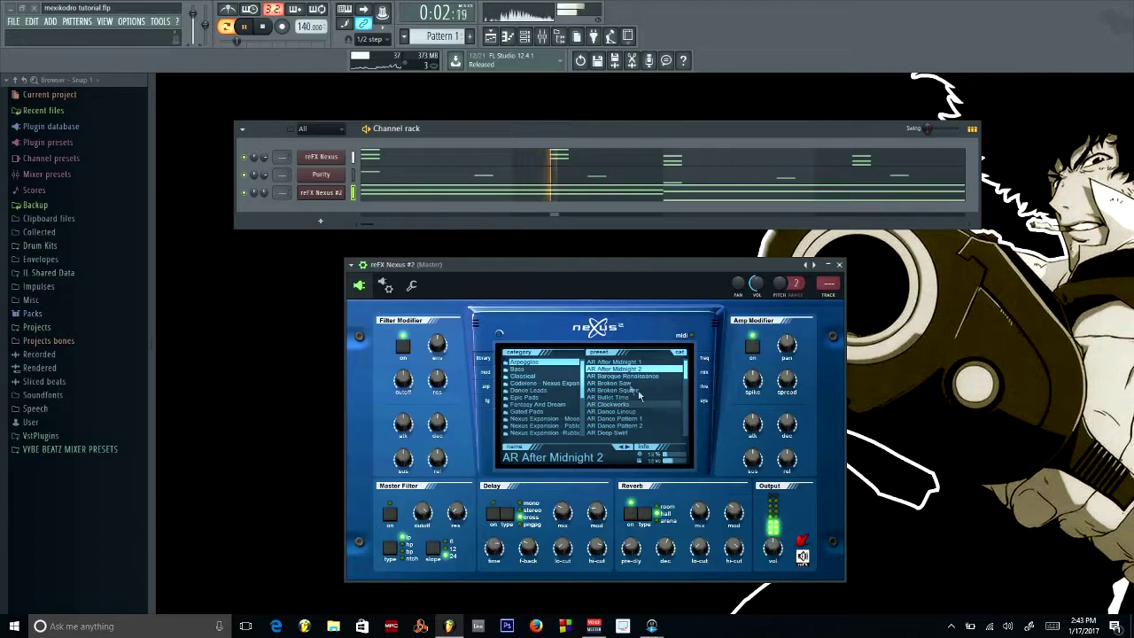
click(629, 451)
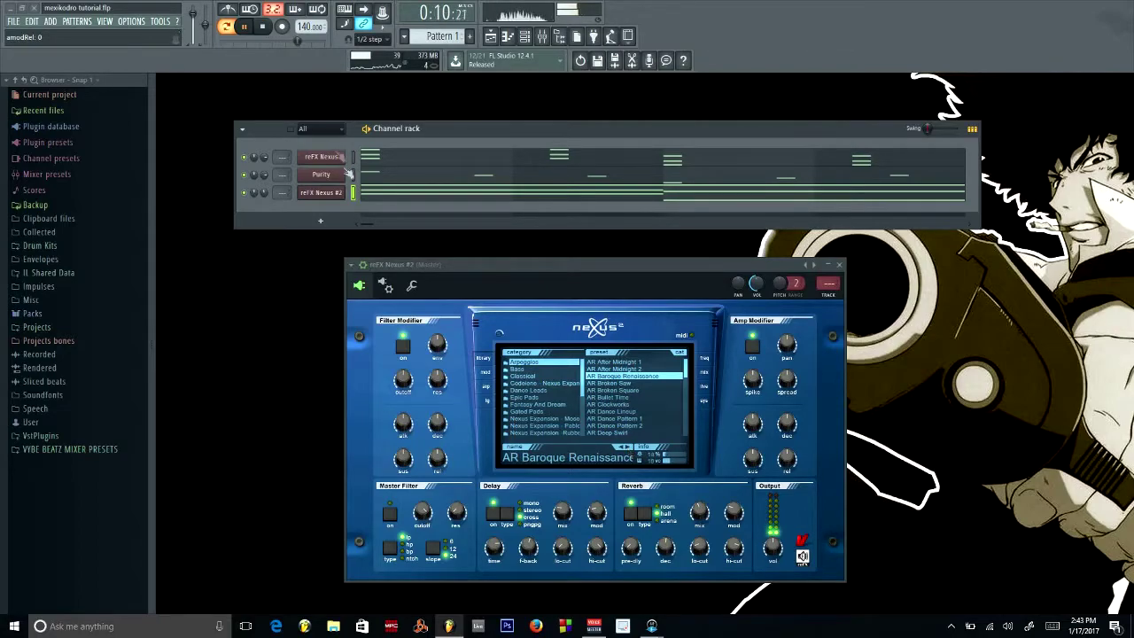
click(262, 26)
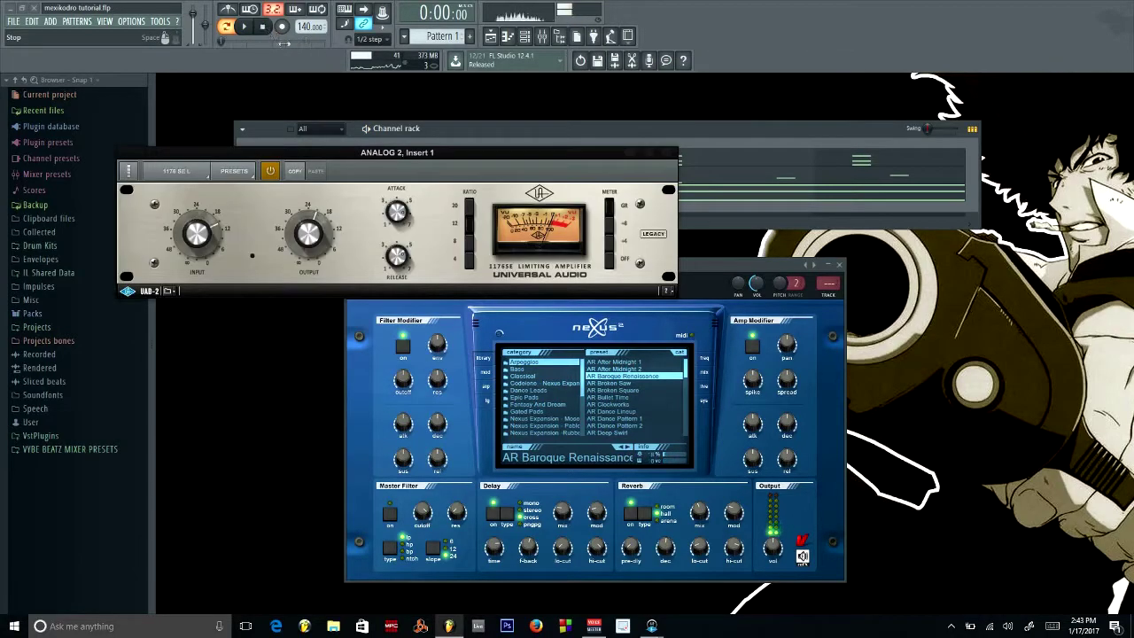
click(669, 153)
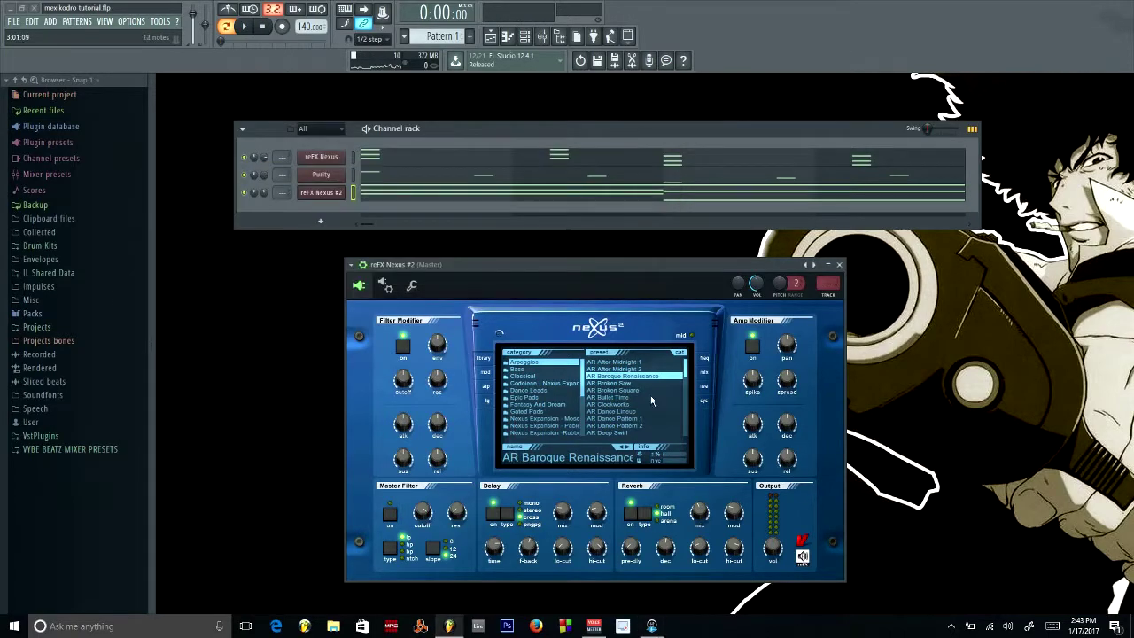
Audition the arpeggio presets from AR Broken Saw through AR Deep Swirl in reFX Nexus #2 while the pattern plays
click(621, 384)
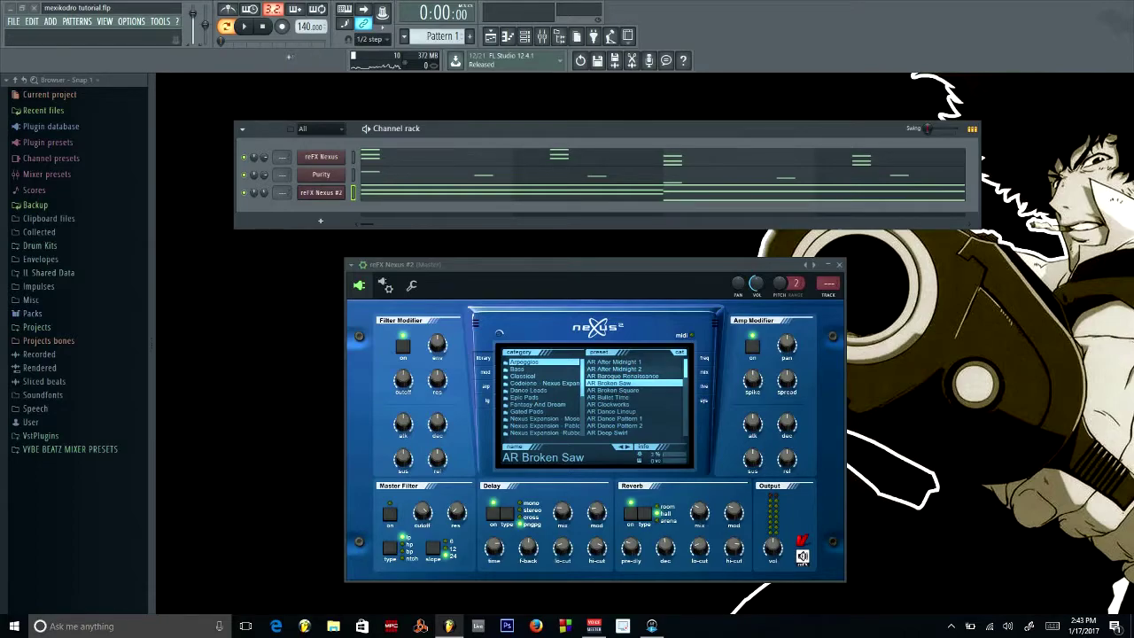
click(248, 27)
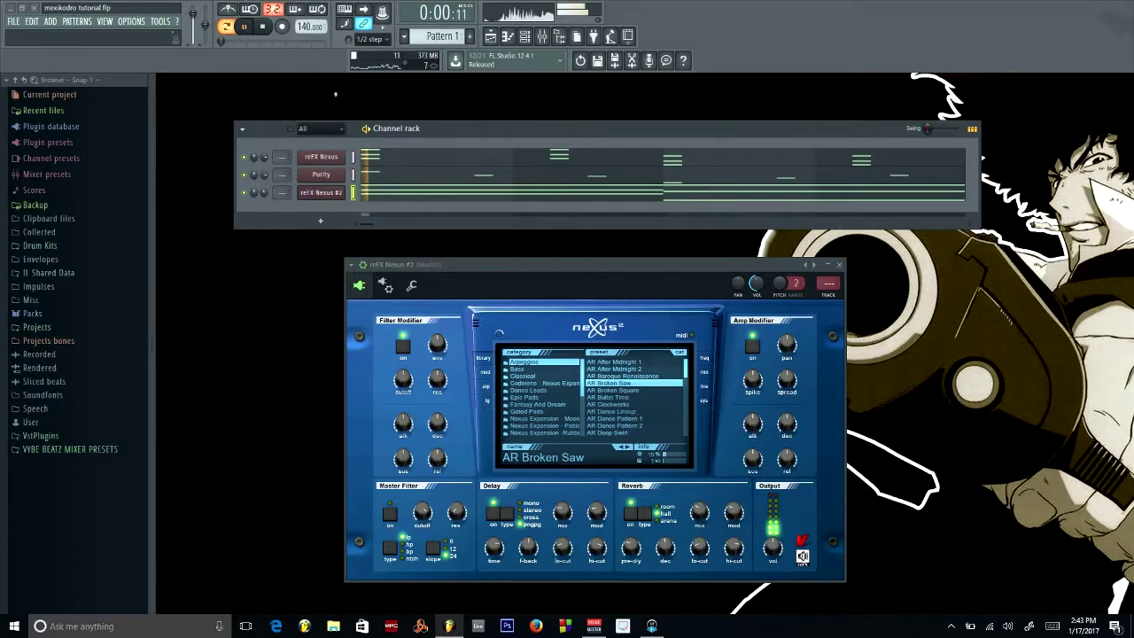
click(629, 448)
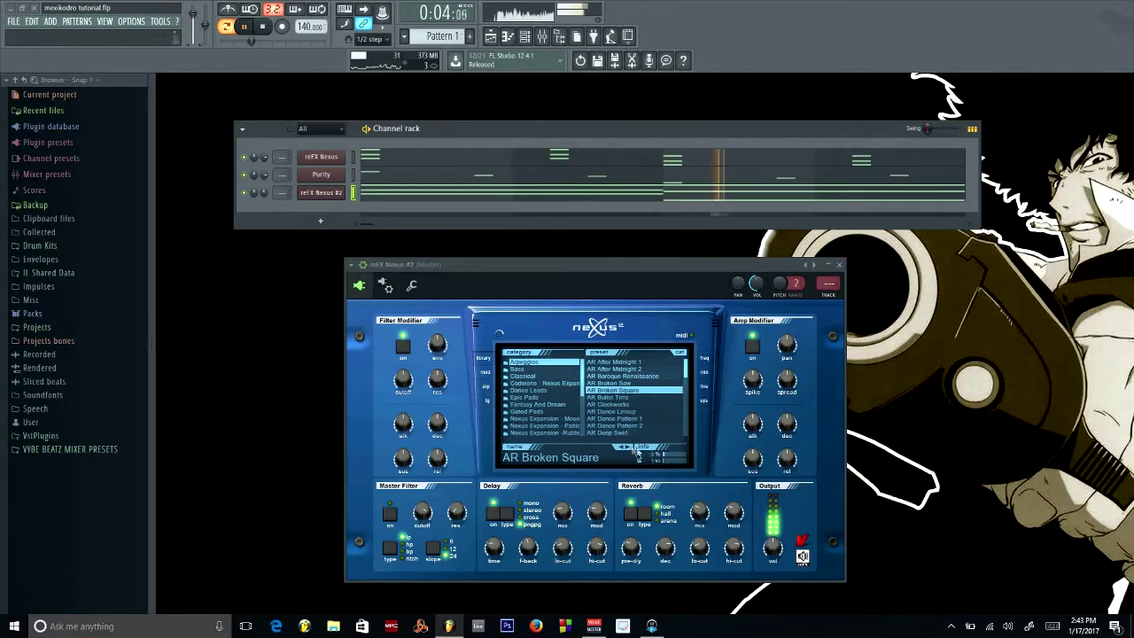
click(626, 448)
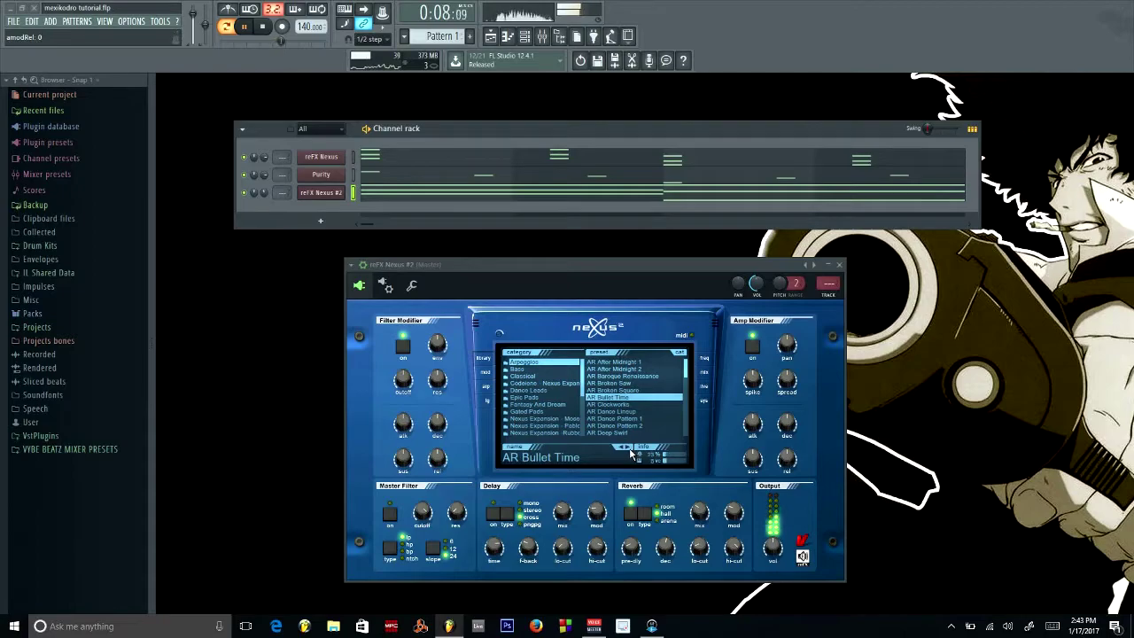
click(628, 449)
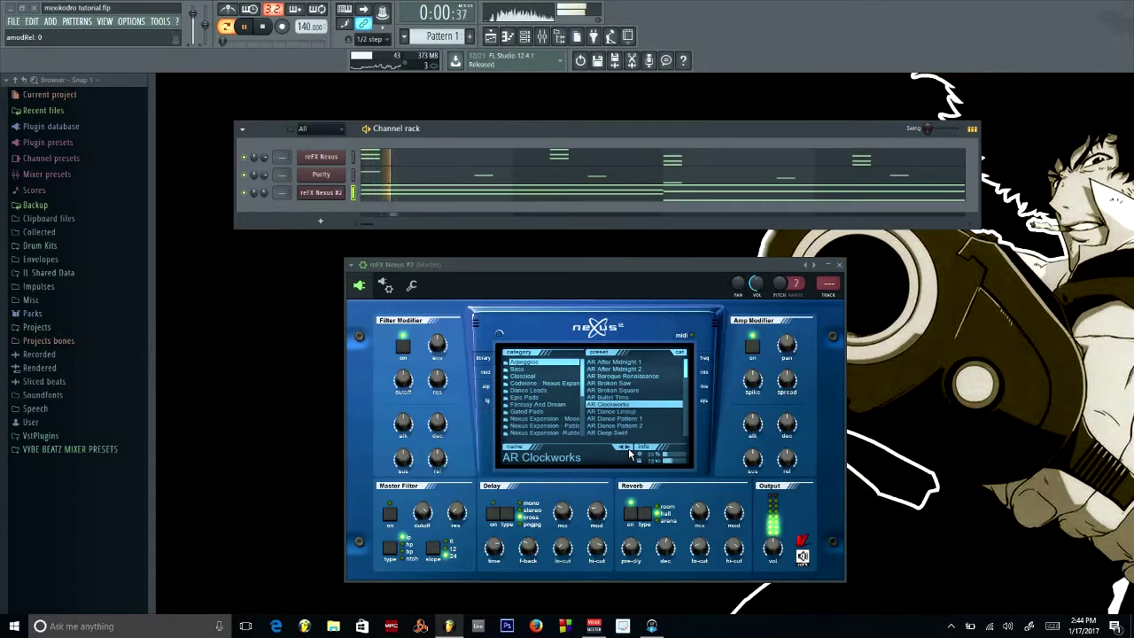
click(628, 448)
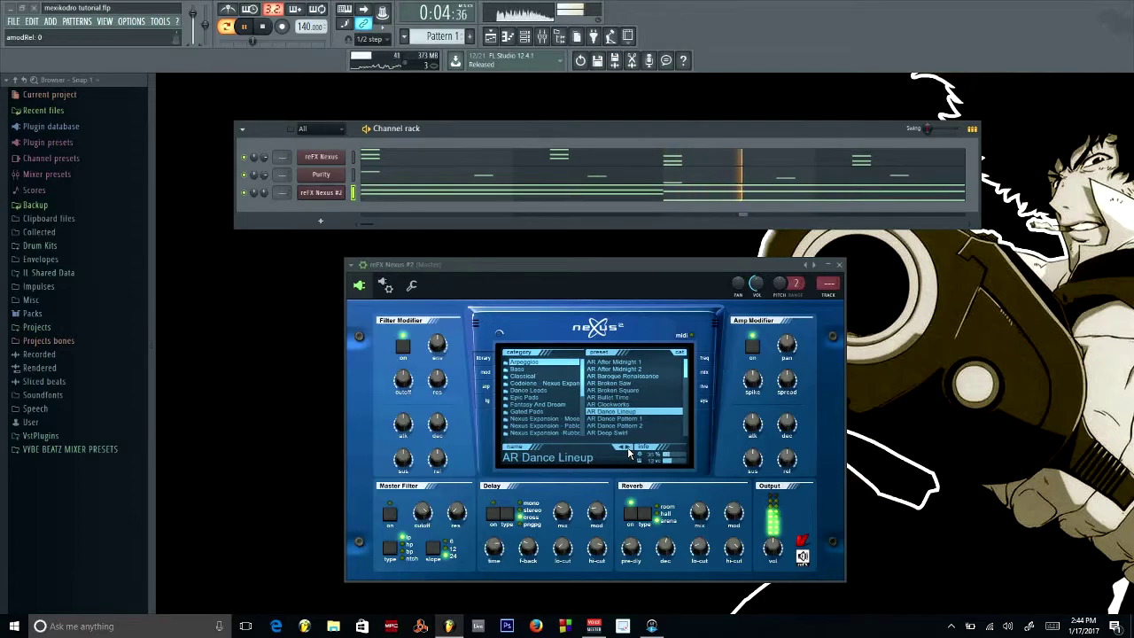
click(629, 450)
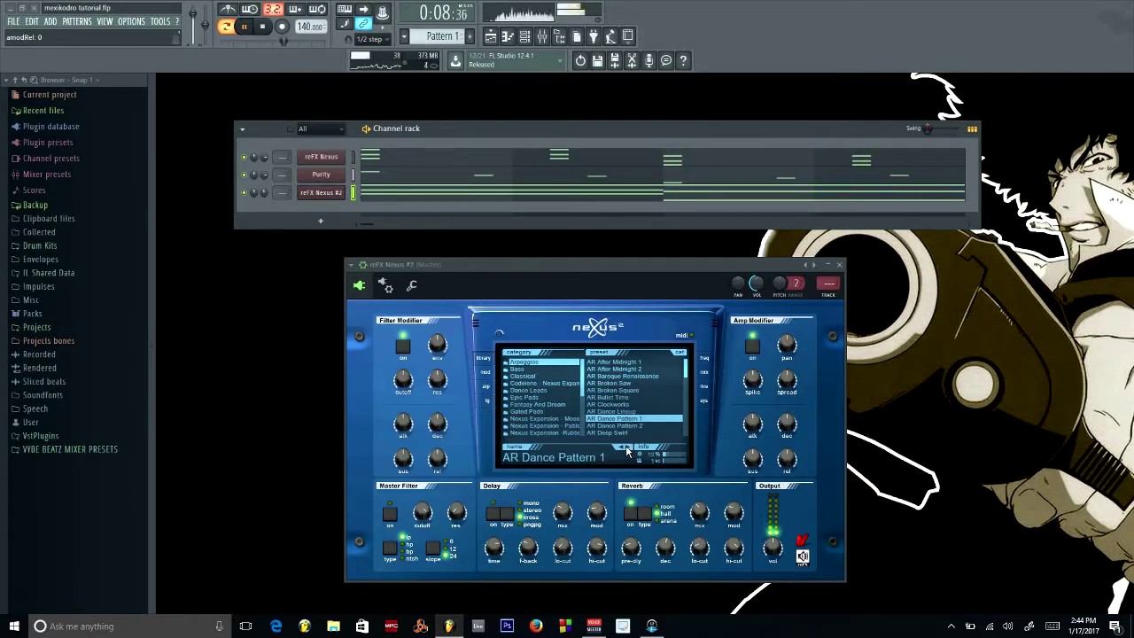
click(626, 449)
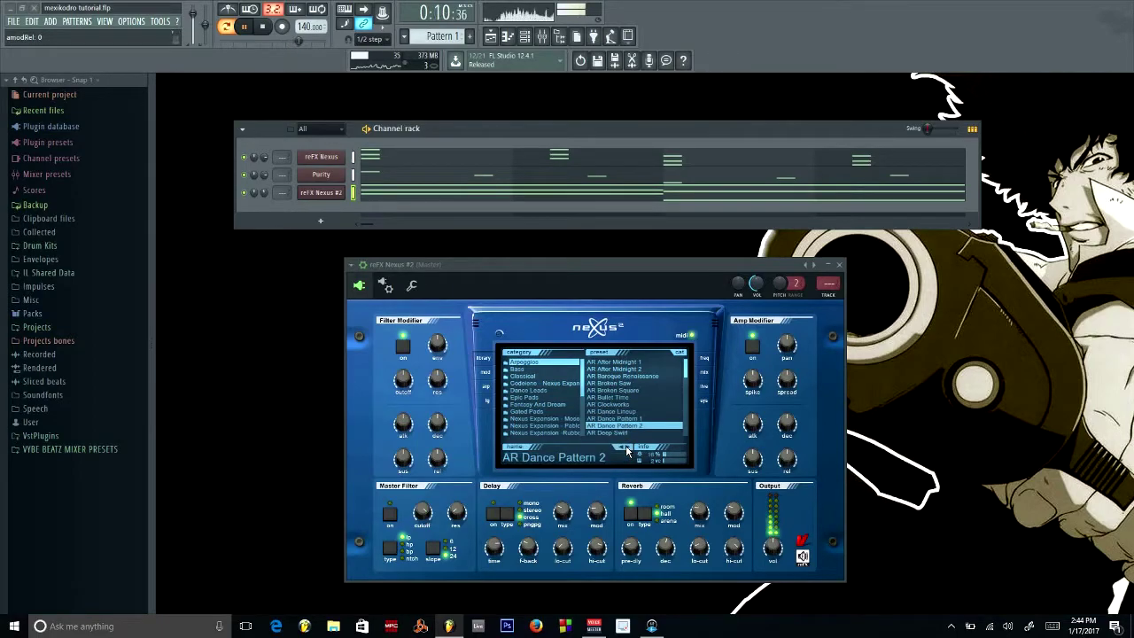
click(626, 449)
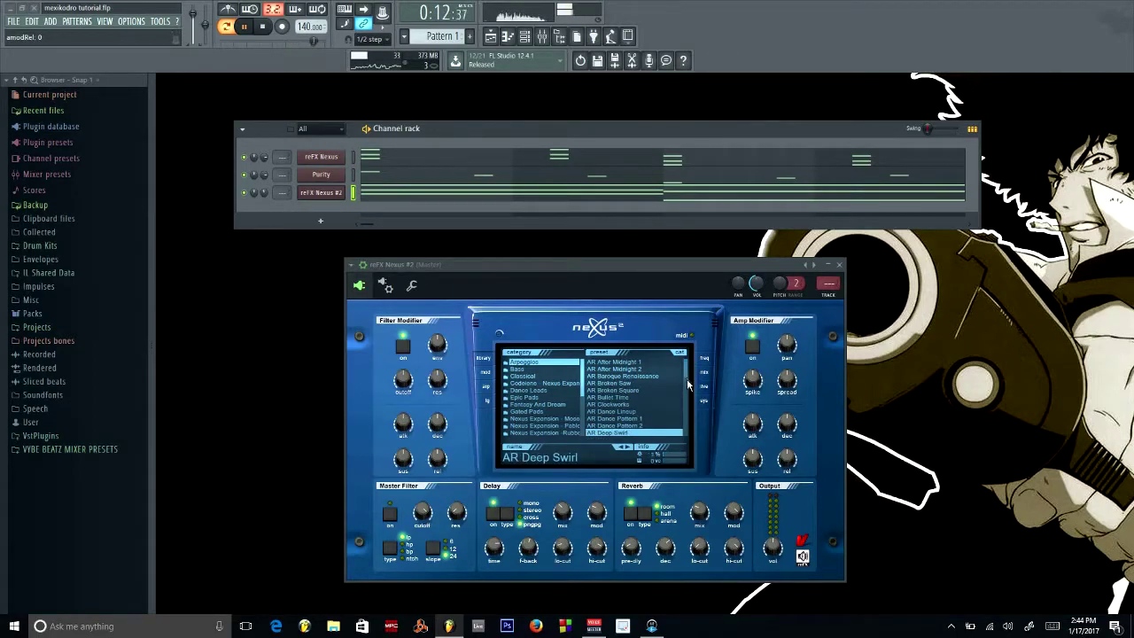
Load the preset AR Excelsior Harpeggio in reFX Nexus #2, play the pattern with it and stop playback
scroll(686, 381, down, 3)
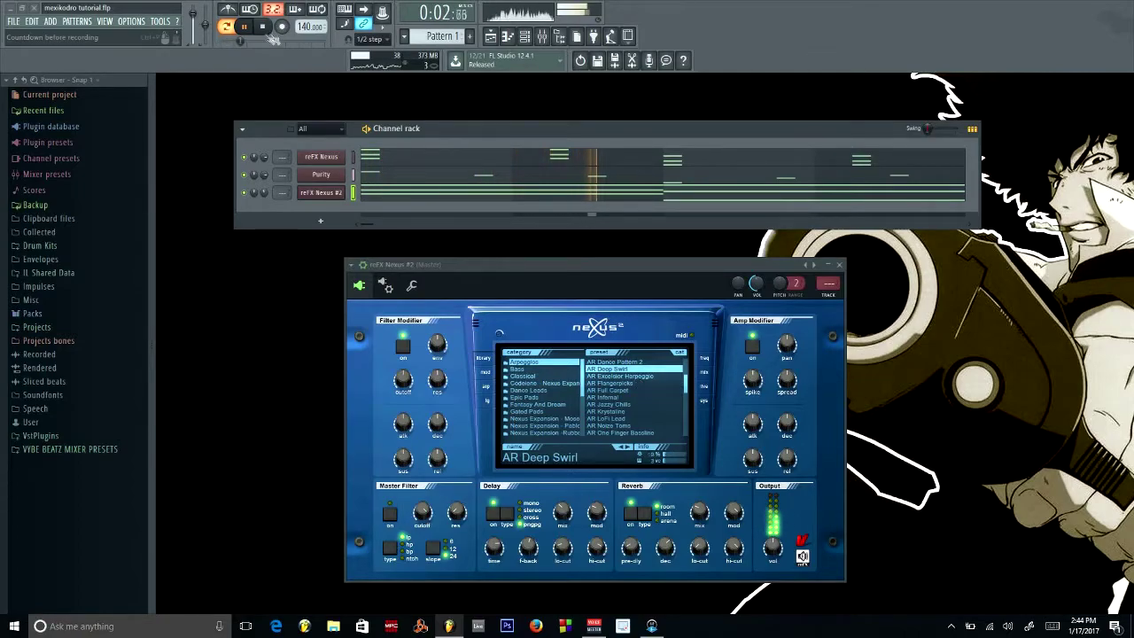
key(space)
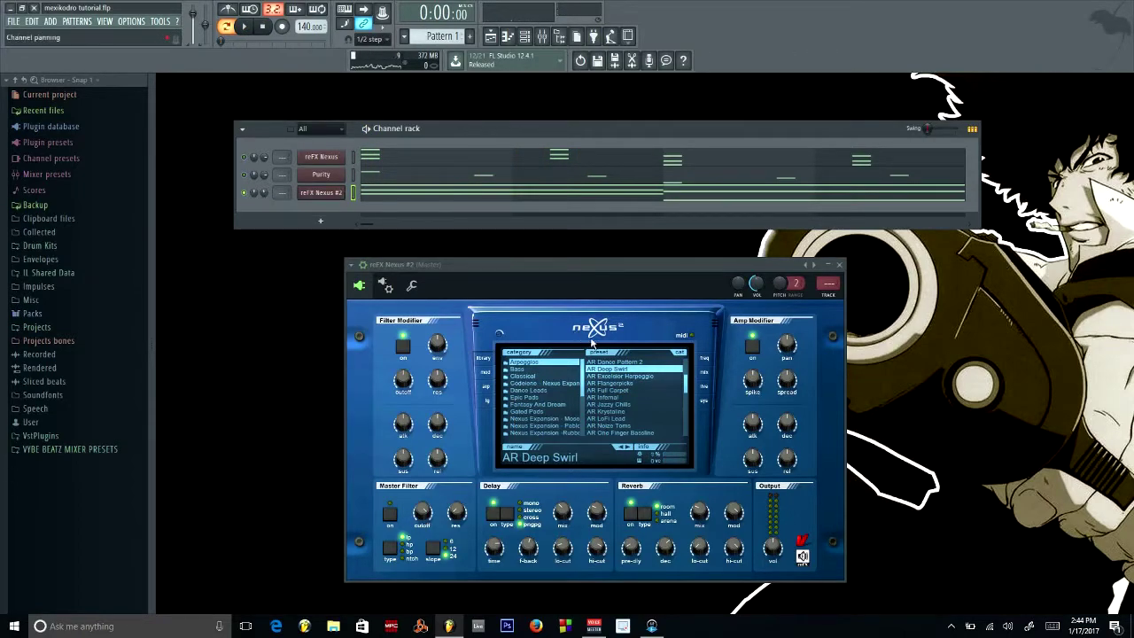
click(620, 377)
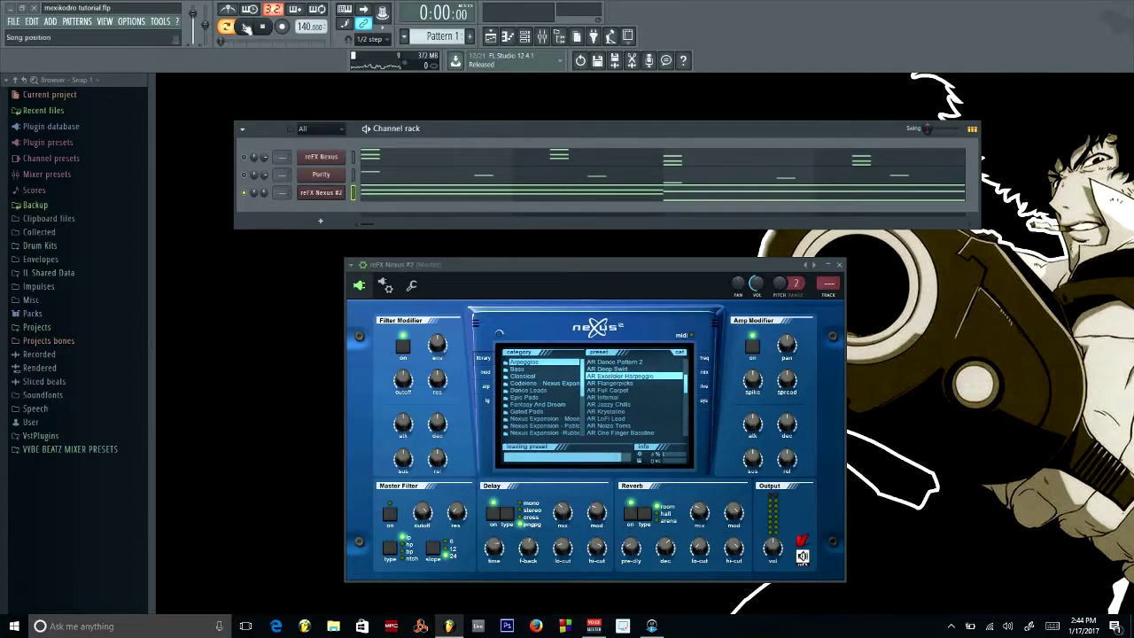
click(246, 26)
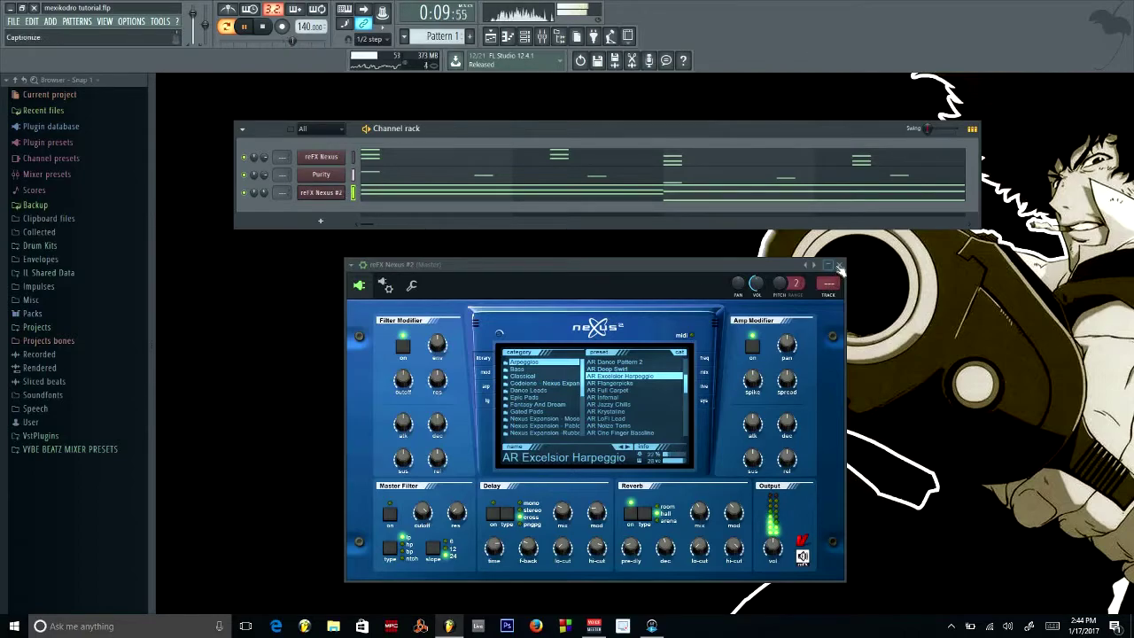
click(263, 26)
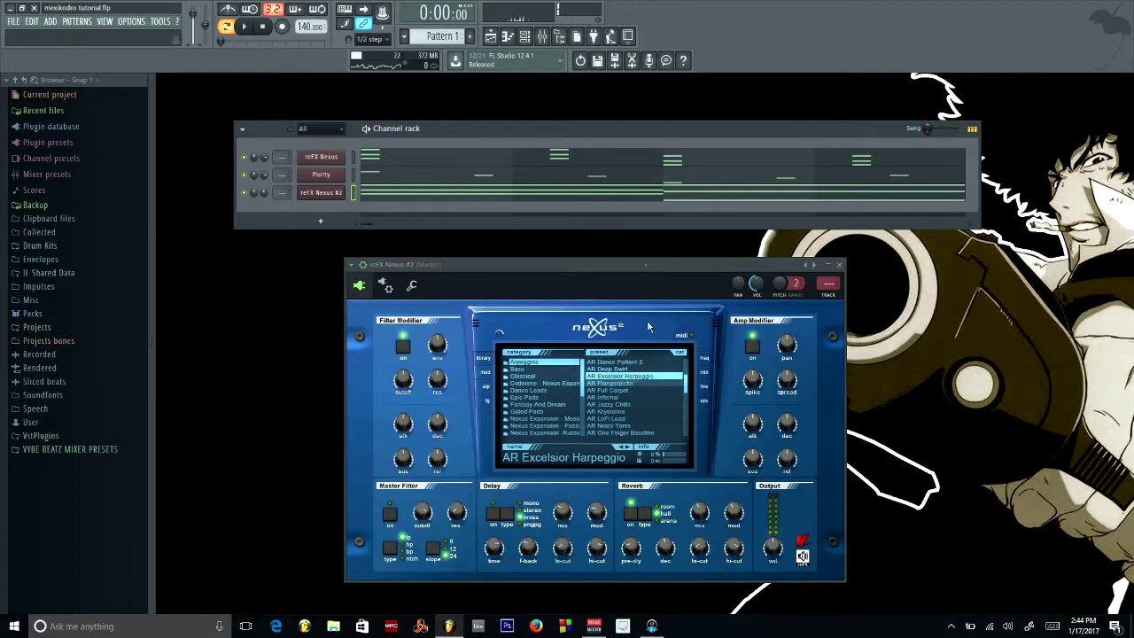
Audition the arpeggio presets AR Flangerpicks, AR Full Carpet and AR Jazzy Chills in reFX Nexus #2 with the pattern playing
click(611, 383)
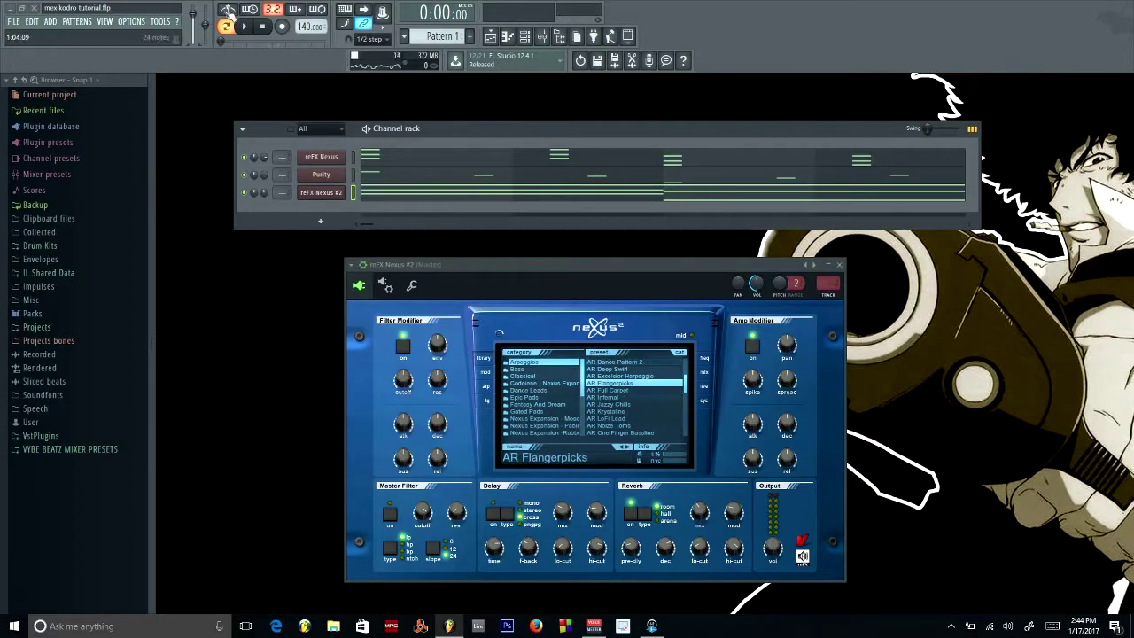
click(255, 27)
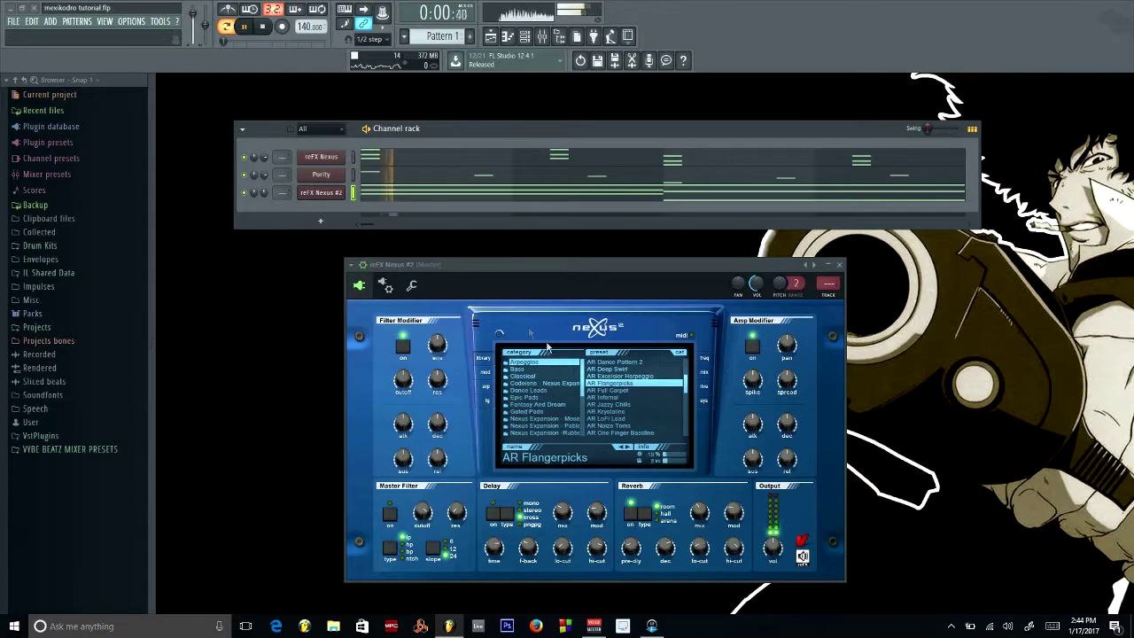
click(608, 390)
key(space)
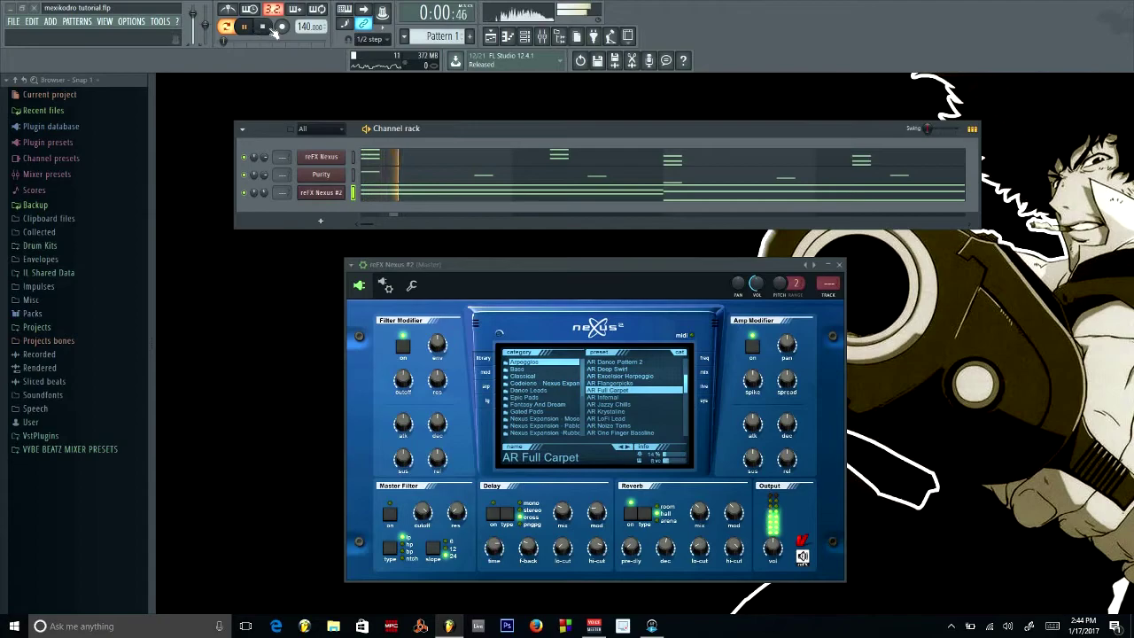
key(space)
click(618, 405)
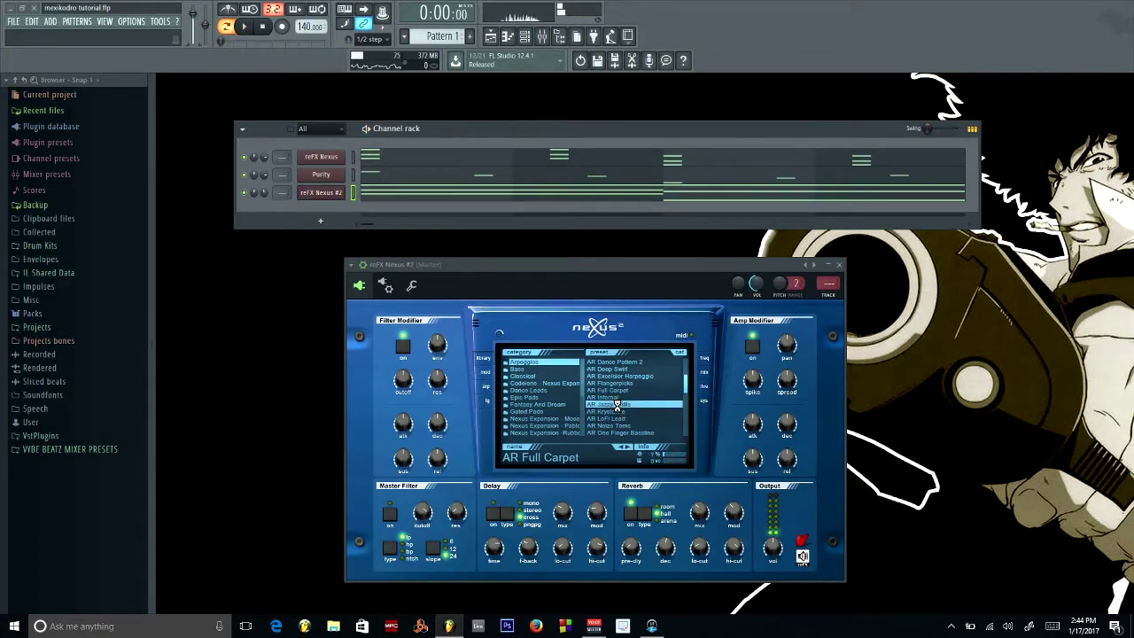
key(space)
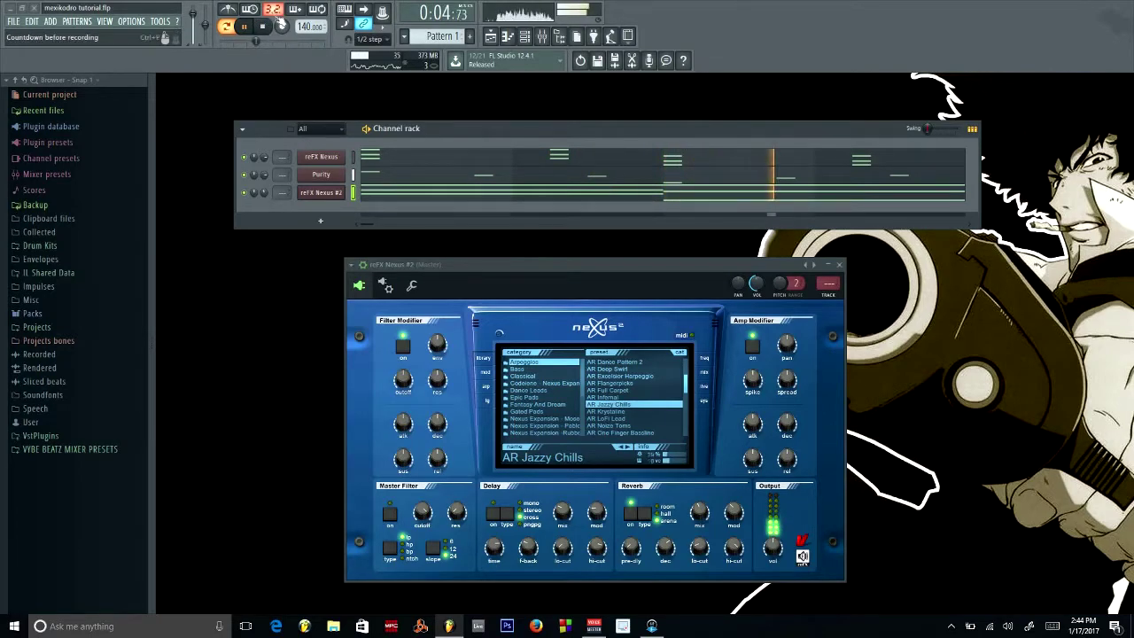
click(265, 27)
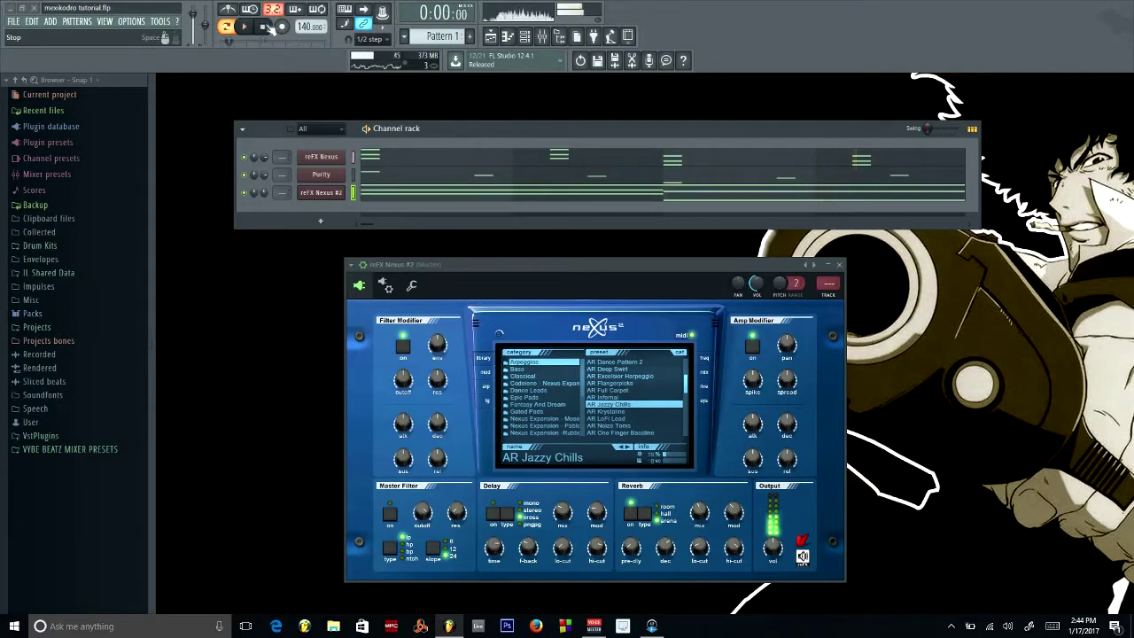
Load the preset AR Excelsior Harpeggio again in reFX Nexus #2, play the pattern with it and close the plugin window
click(603, 375)
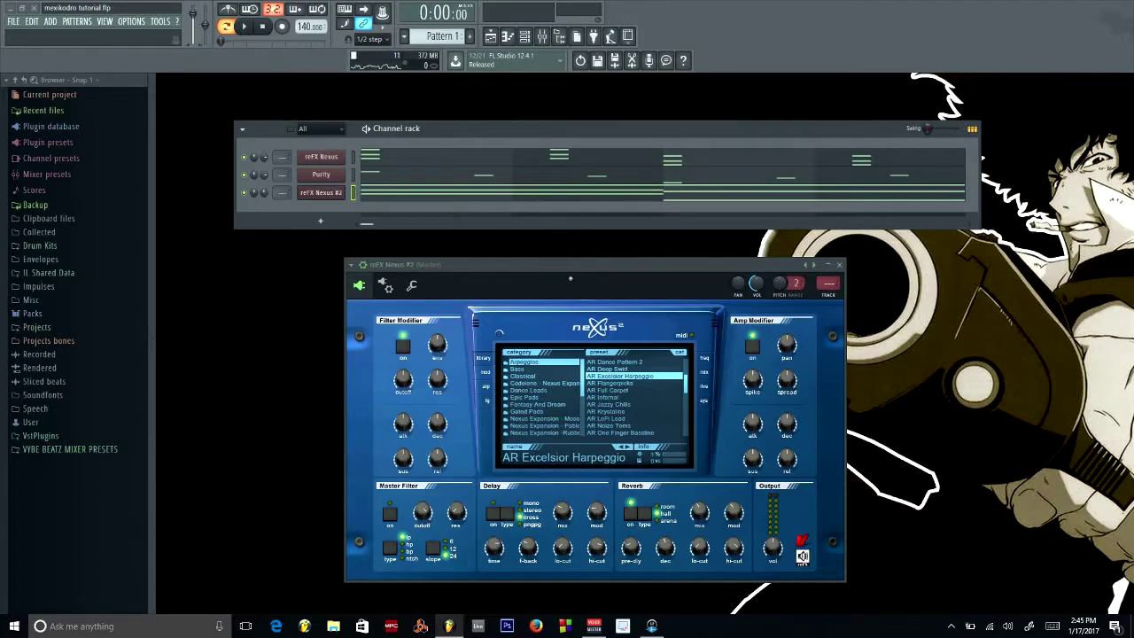
drag(556, 272, 555, 260)
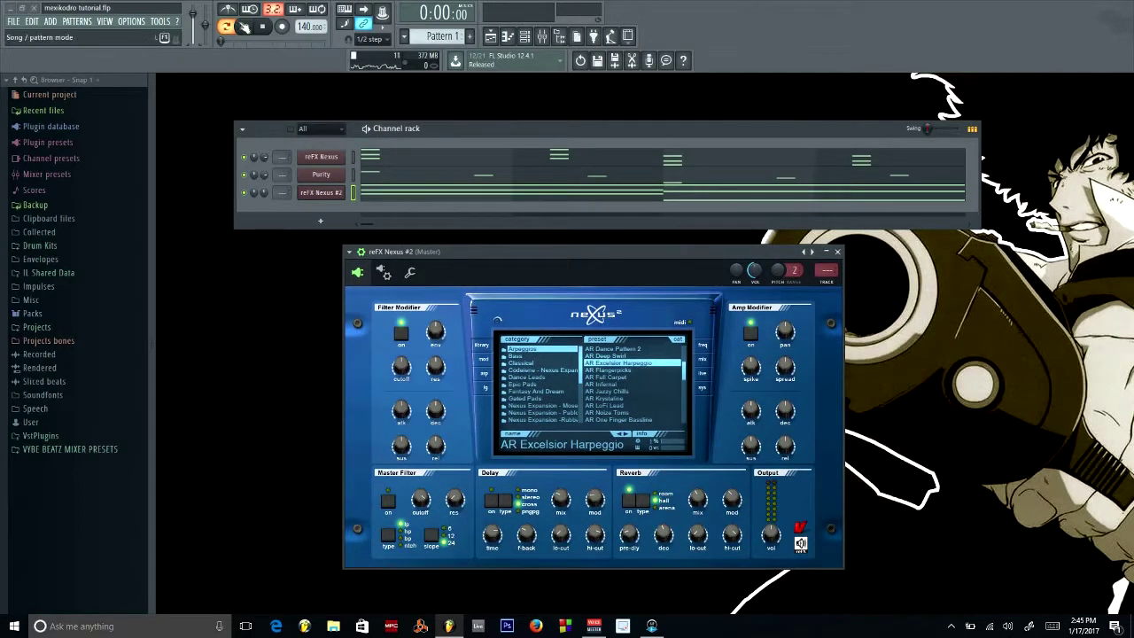
click(244, 26)
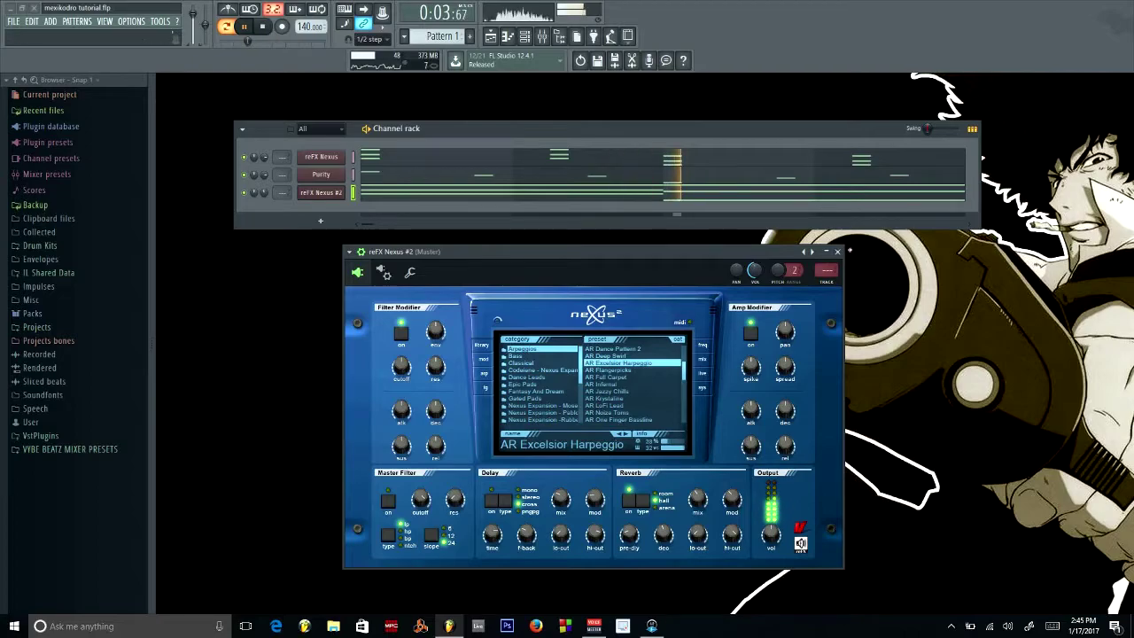
click(838, 251)
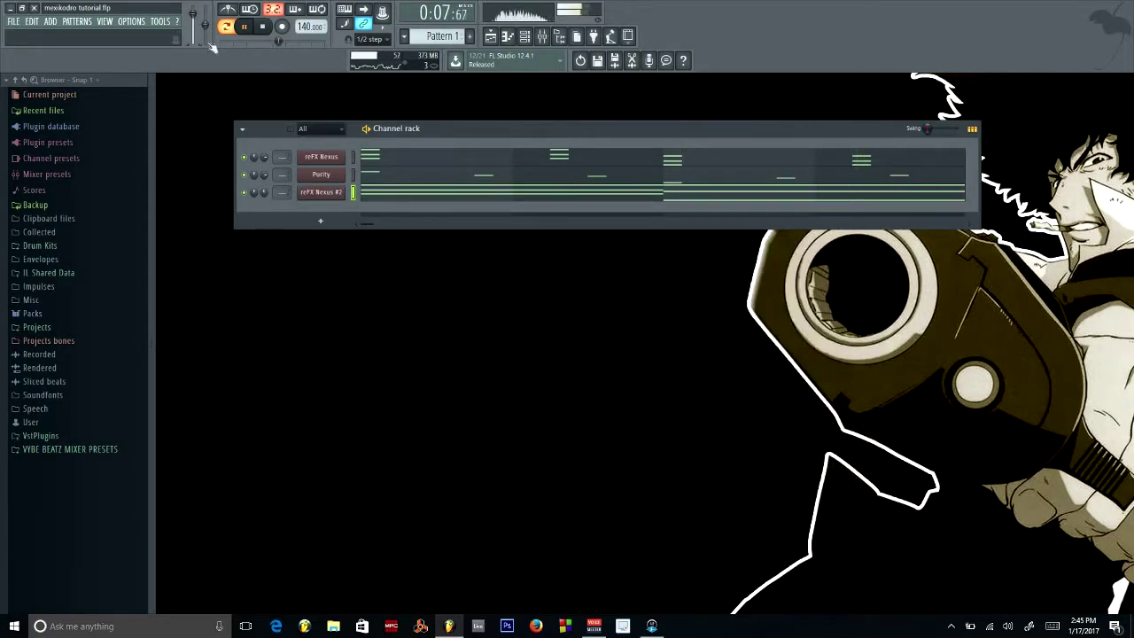
Set the FL Studio ASIO buffer size to 1024 samples in the audio settings, close them and play the pattern
click(131, 22)
click(147, 51)
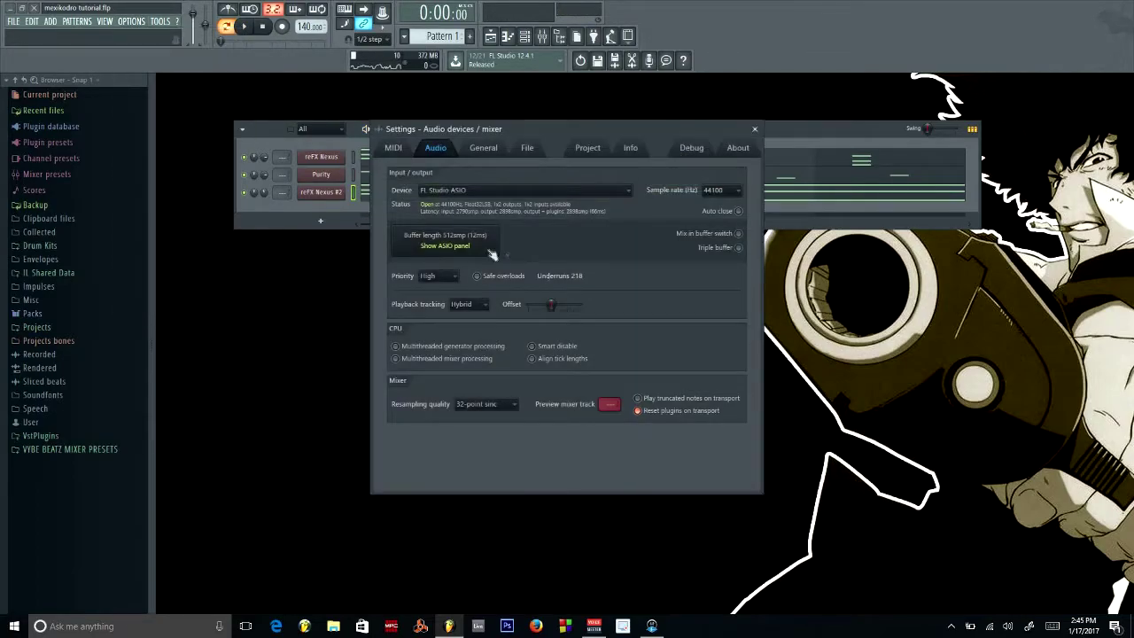
click(478, 243)
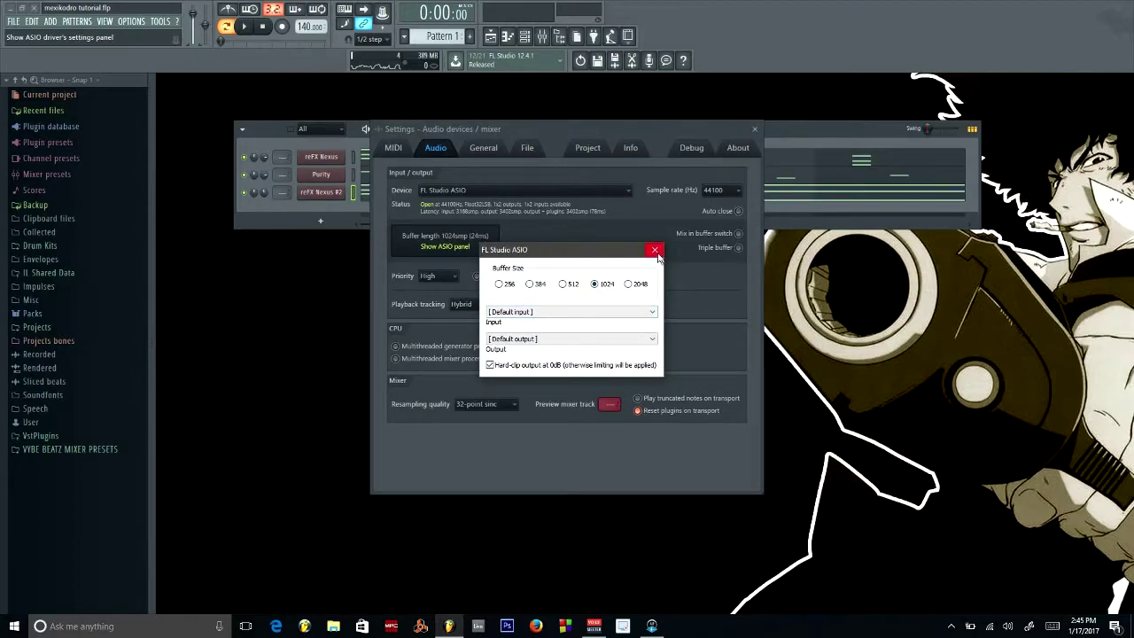
click(655, 251)
click(754, 128)
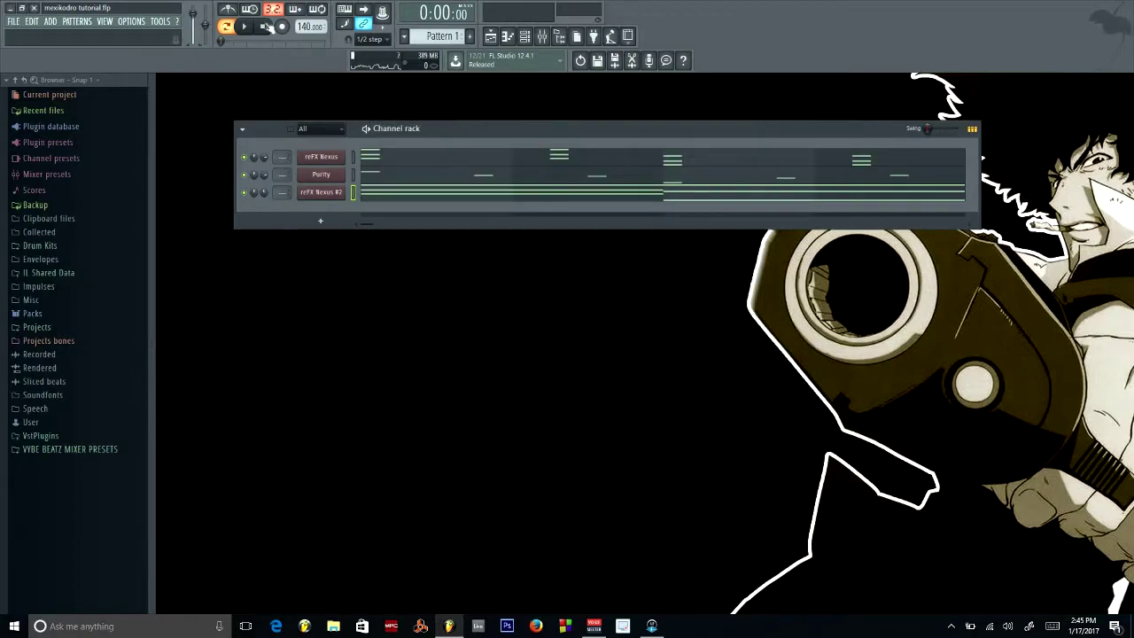
click(250, 27)
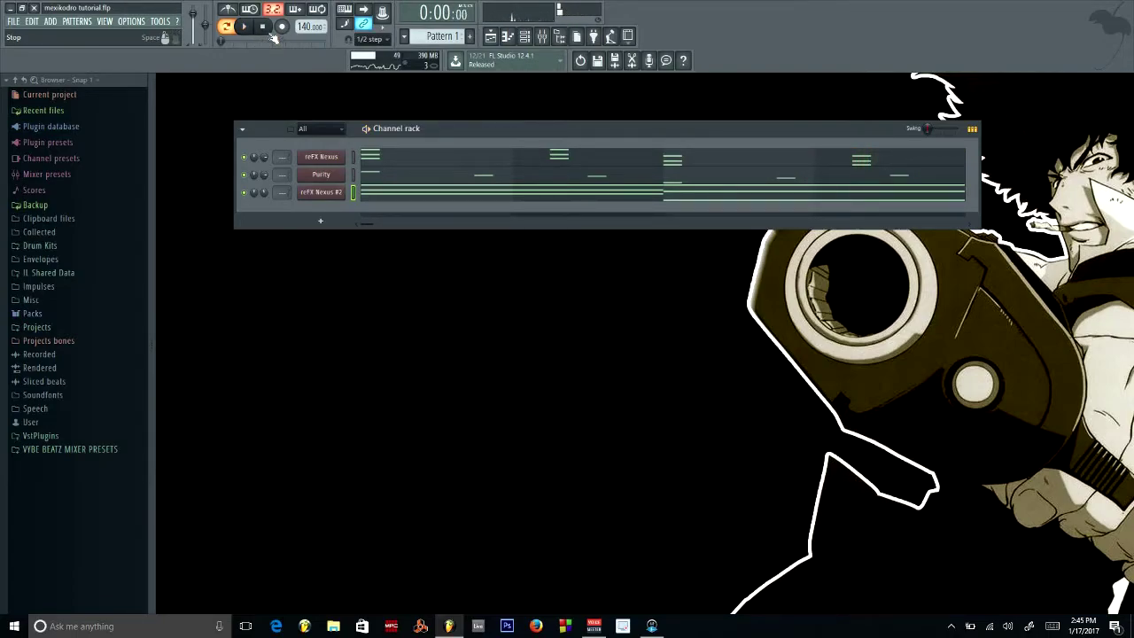
Expand the Drum Kits folder and set the project tempo to 145 BPM while the pattern plays with the metronome on
click(40, 245)
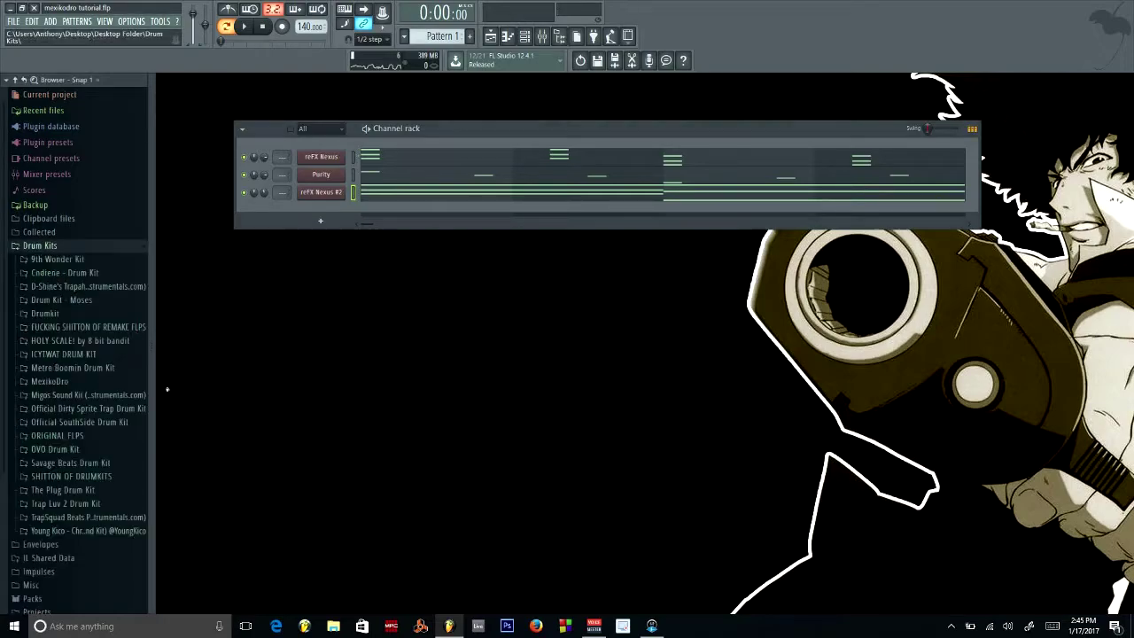
click(249, 27)
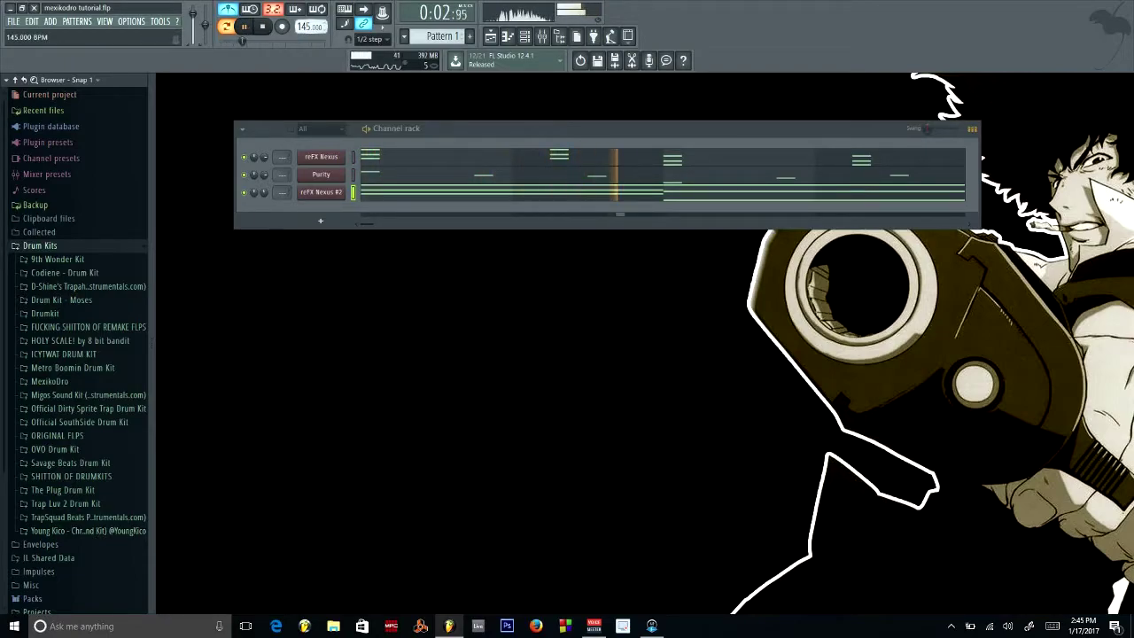
scroll(310, 25, up, 5)
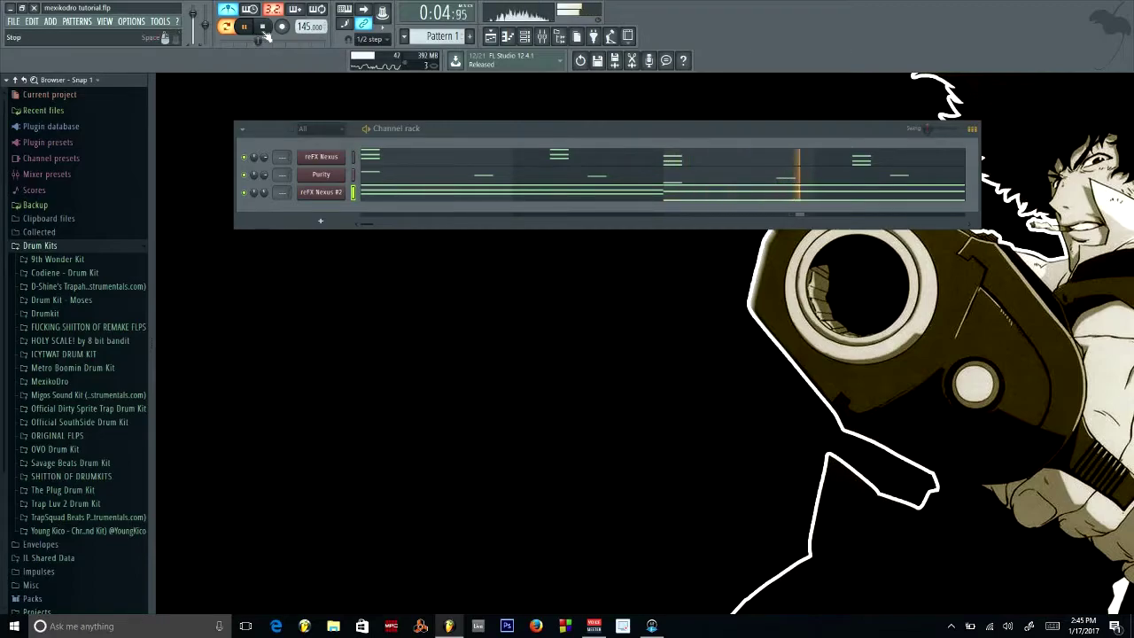
click(263, 29)
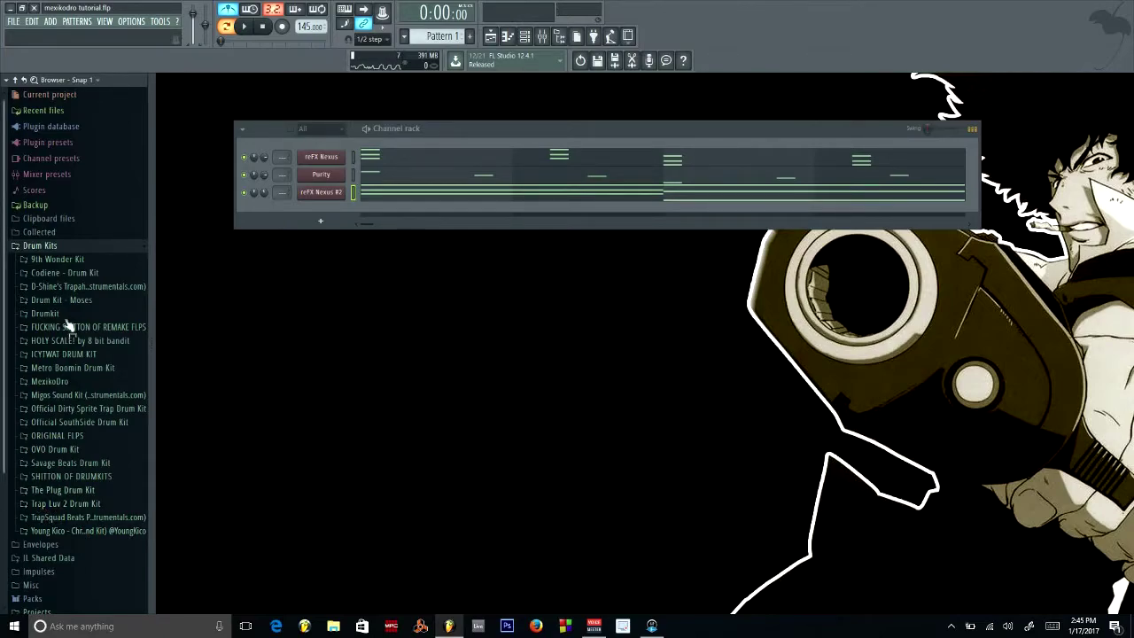
Audition sounds such as Plugg Clap in the MexikoDro Claps & Snares folder and collapse the MexikoDro kit
click(53, 381)
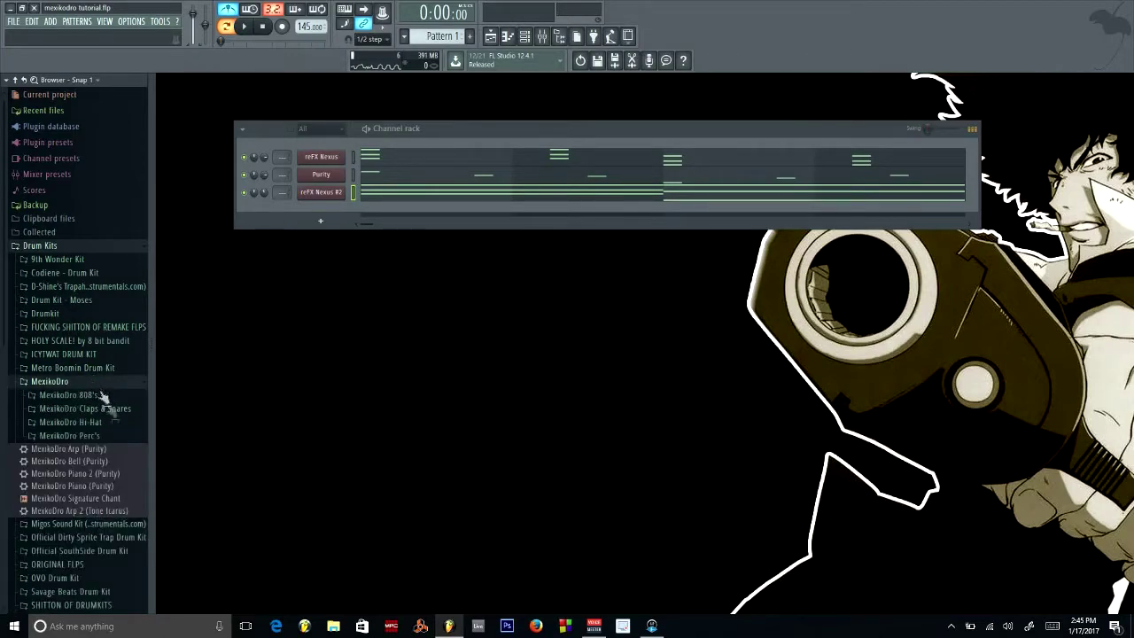
click(88, 408)
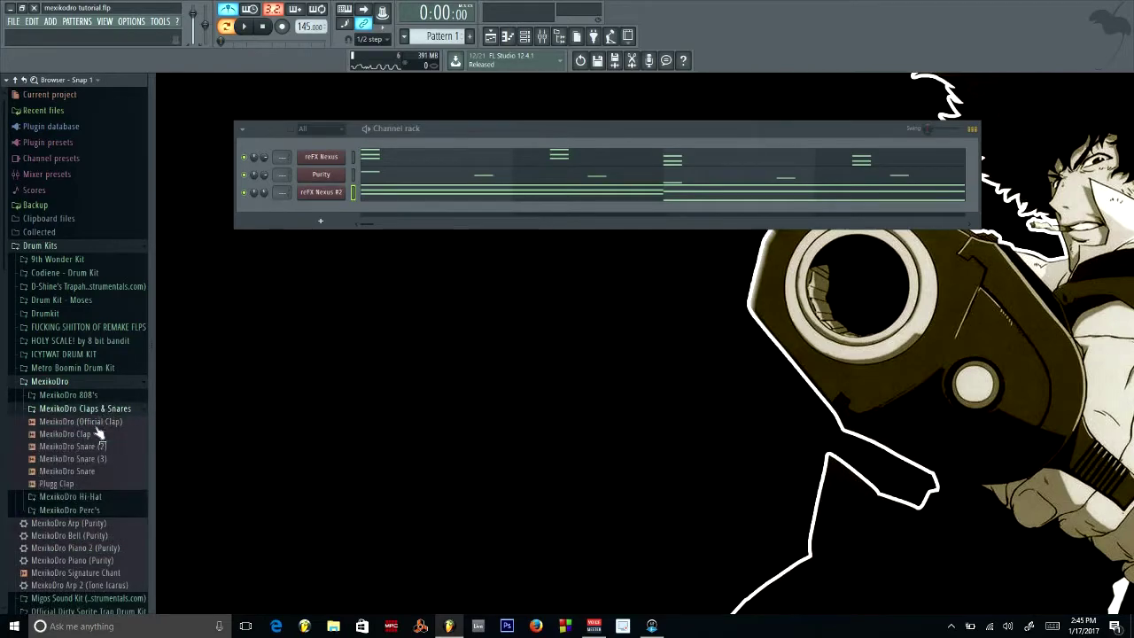
click(84, 484)
drag(85, 472, 71, 390)
click(62, 382)
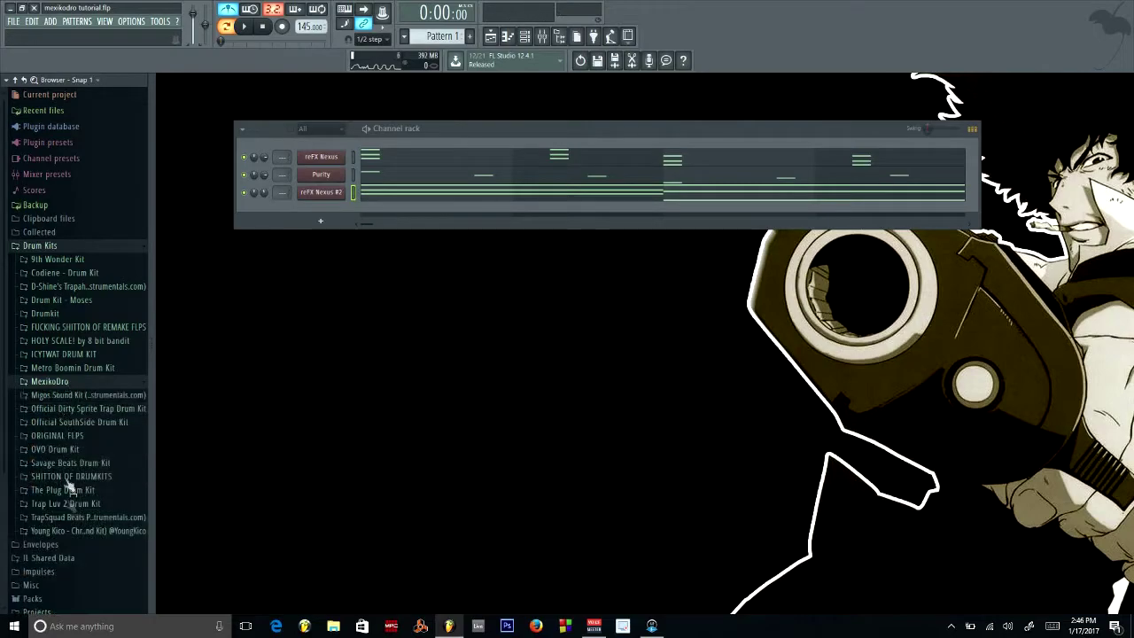
Audition samples in the Young Kico kit's 04 Claps folder and add Clap 4 (EQ 1) as a new channel
click(80, 532)
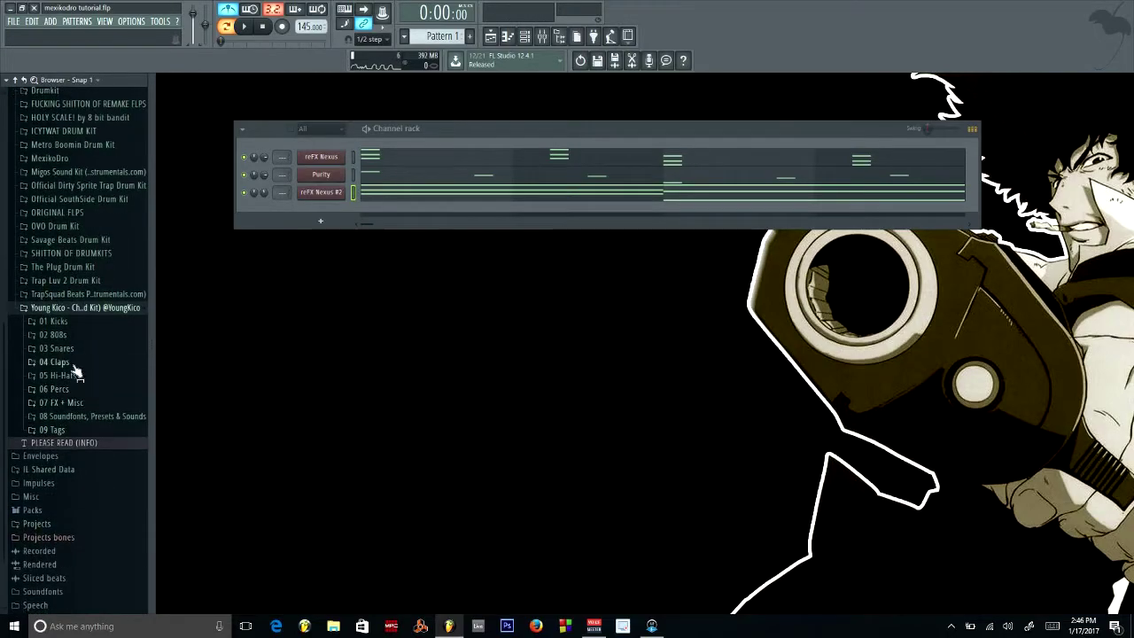
click(74, 364)
click(85, 425)
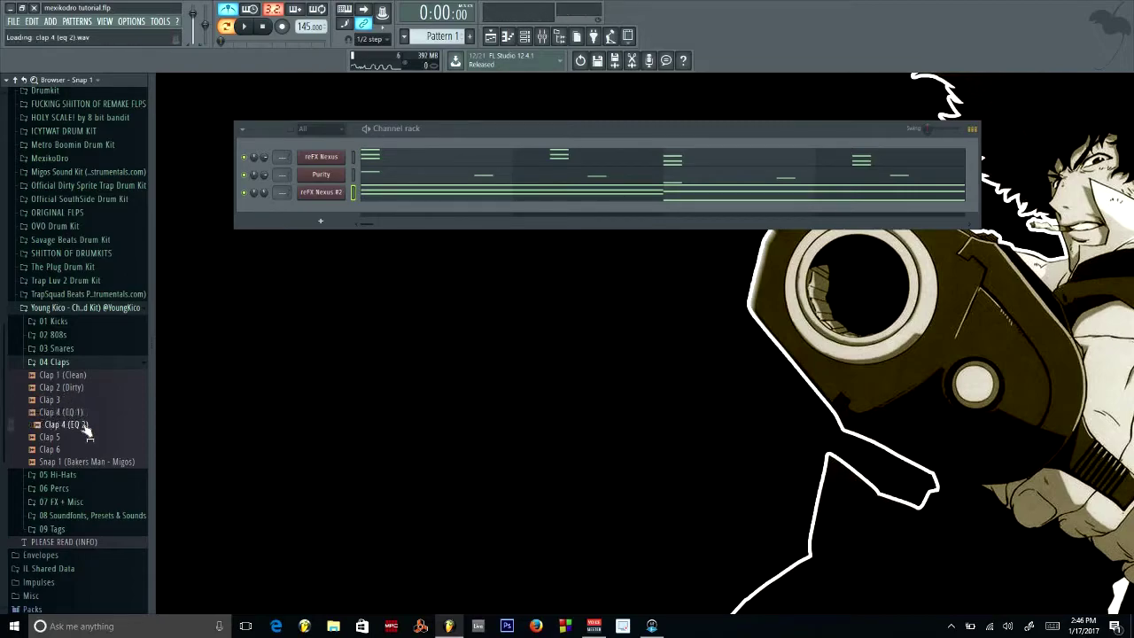
click(71, 412)
drag(41, 420, 341, 209)
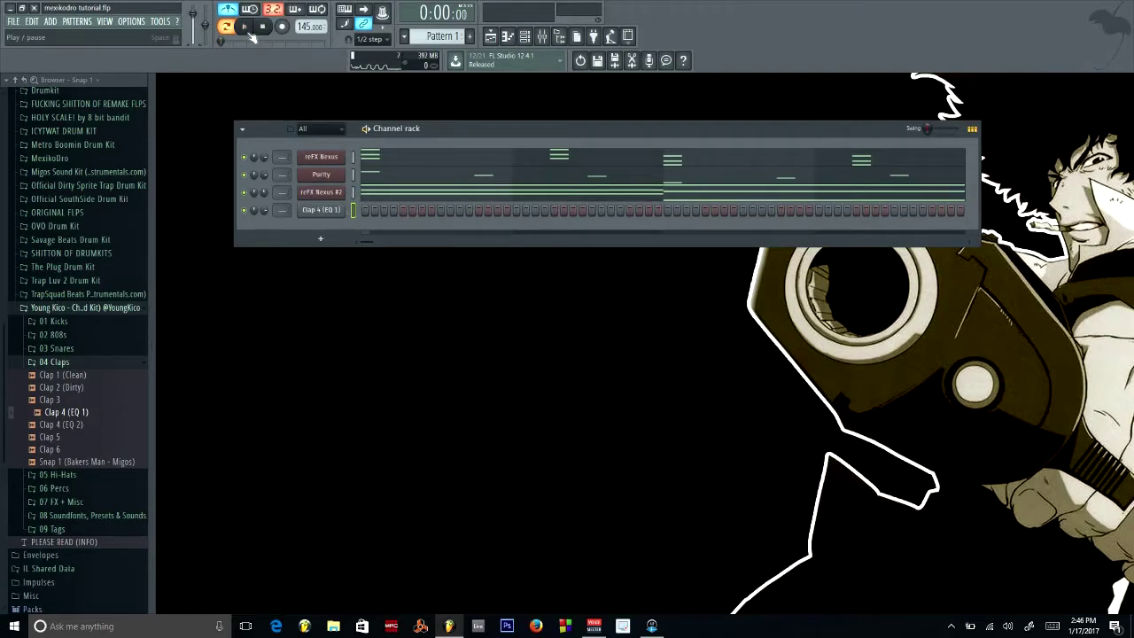
Open the piano roll of Clap 4 (EQ 1) and place a short C5 note in the middle of bar 1
click(248, 29)
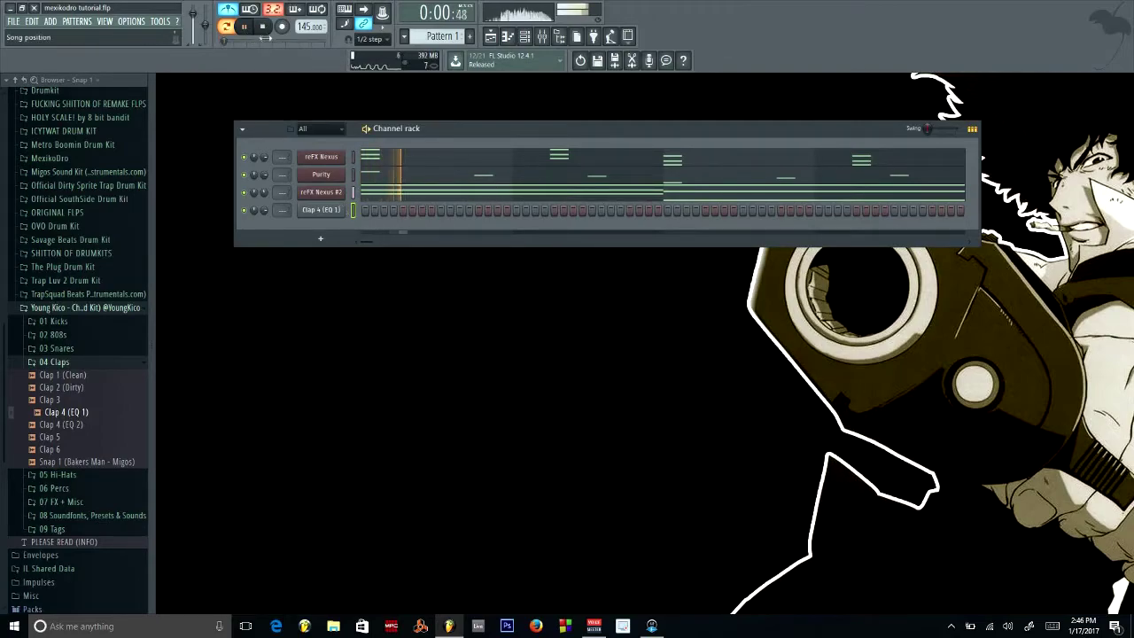
right_click(324, 210)
click(377, 211)
key(space)
scroll(293, 339, down, 4)
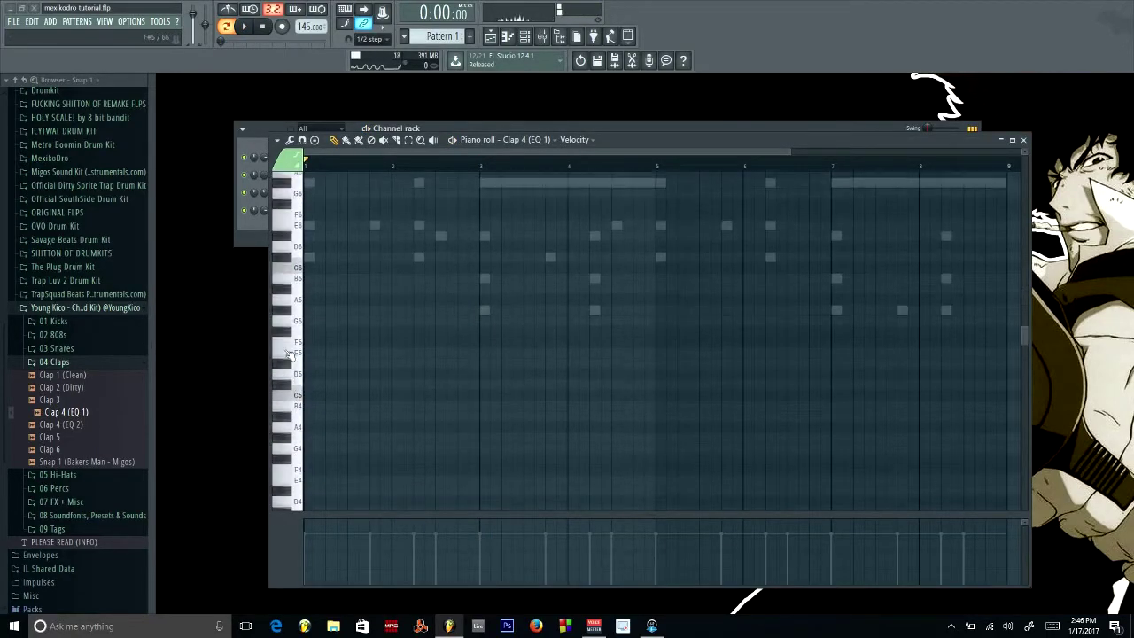
key(space)
click(349, 393)
key(space)
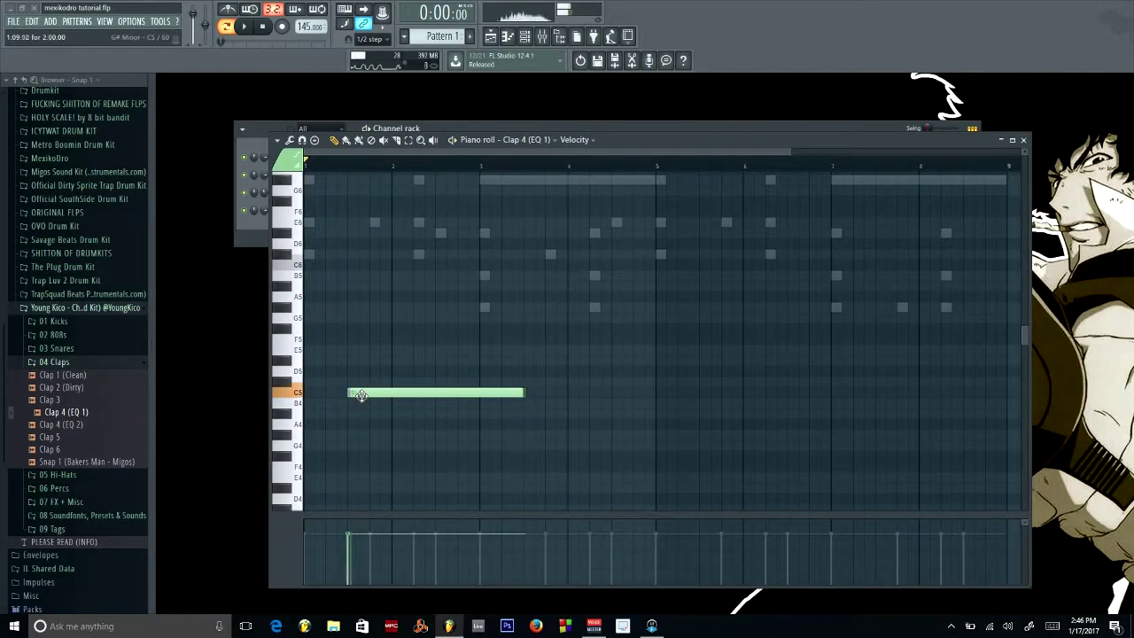
drag(402, 398, 355, 404)
Add short C5 clap notes in the middle of bars 2, 3 and 4, checking them with playback
key(space)
click(441, 395)
key(space)
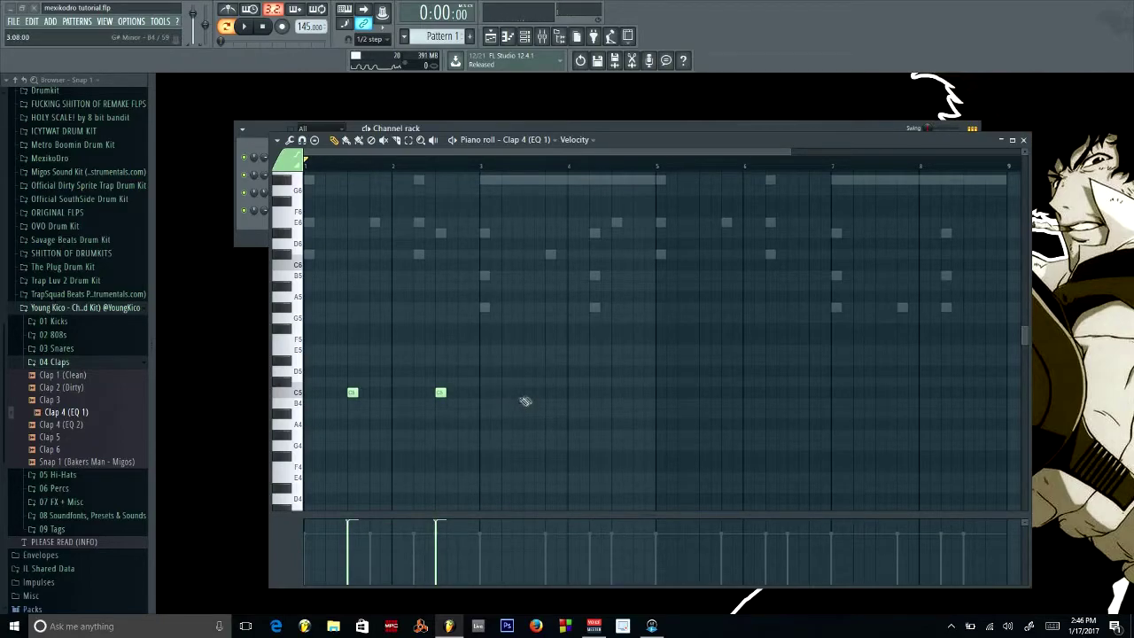
key(space)
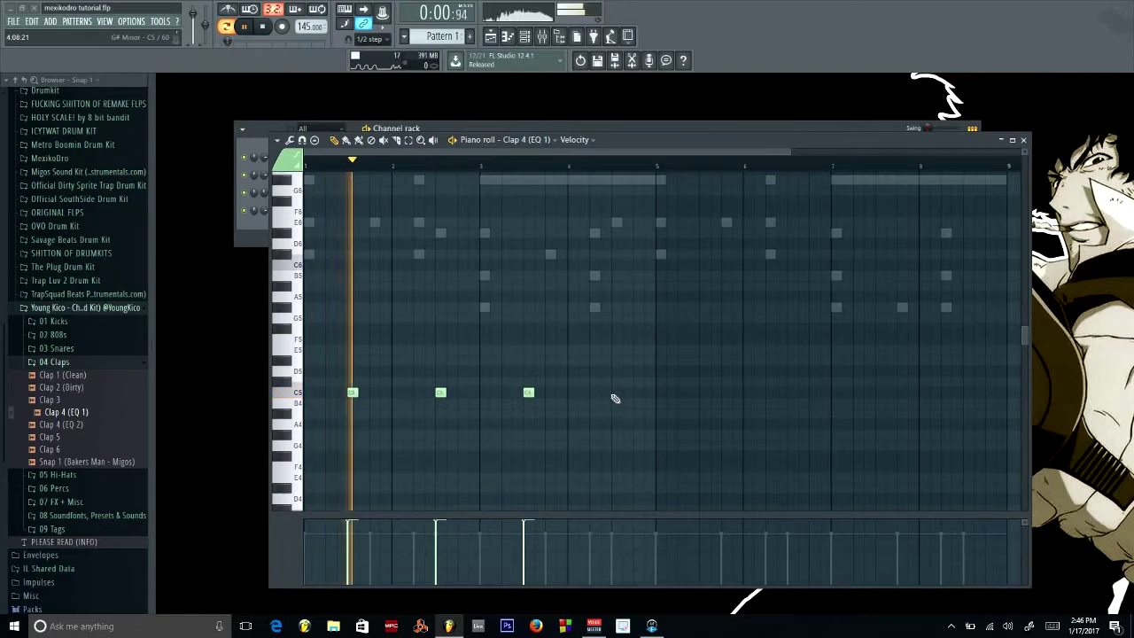
click(617, 392)
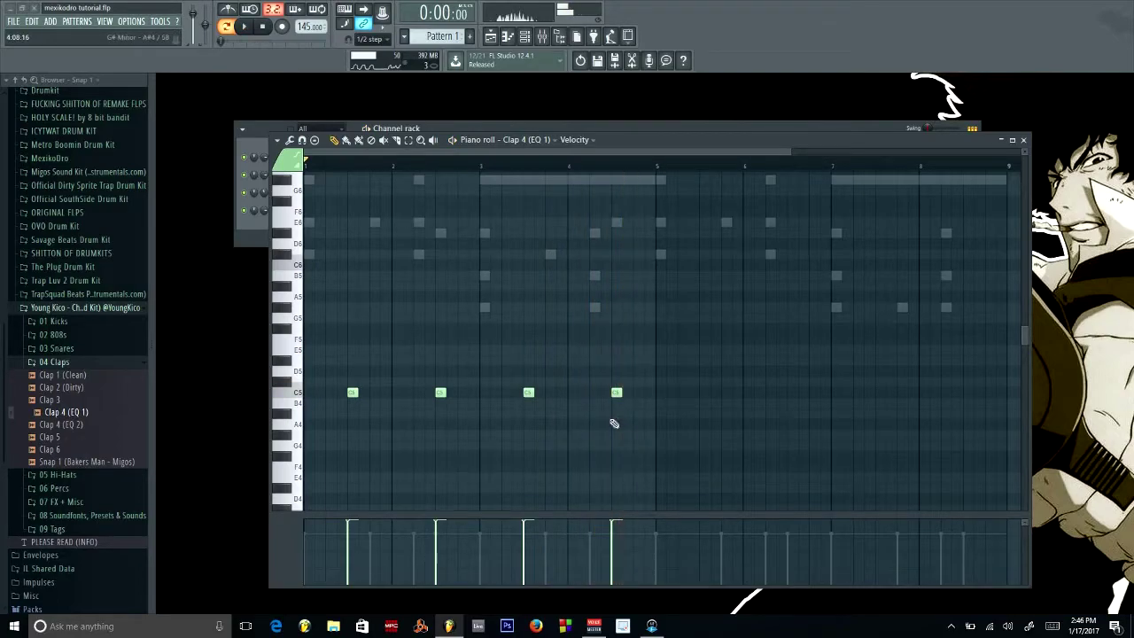
Duplicate the four clap notes into bars 5 to 8, close the piano roll and play the pattern
key(ctrl+b)
drag(625, 395, 687, 406)
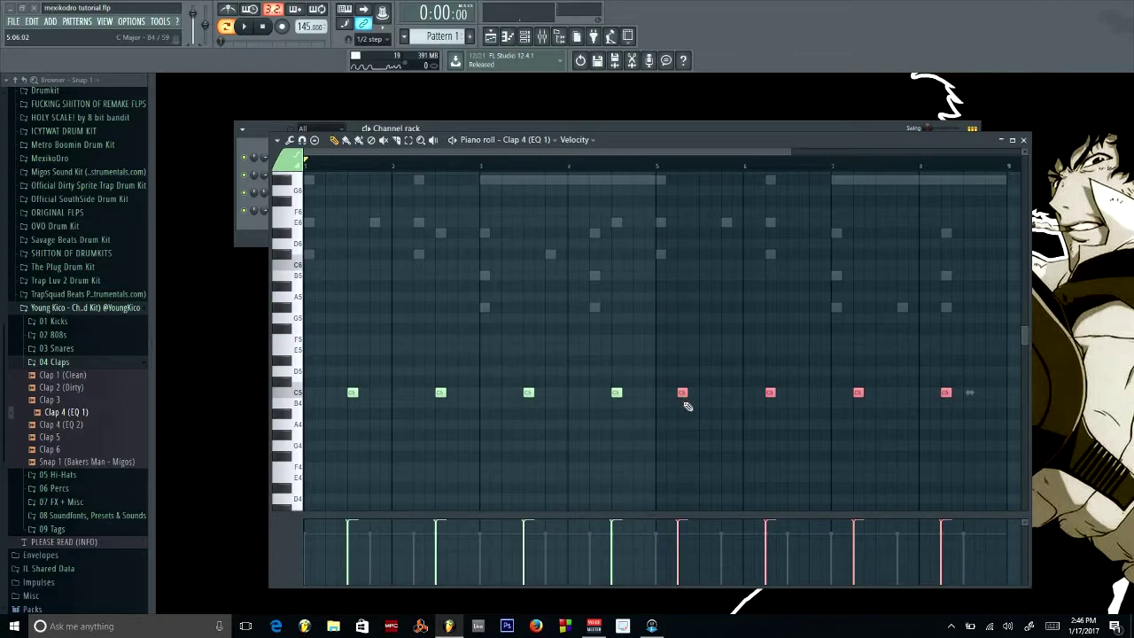
click(1023, 140)
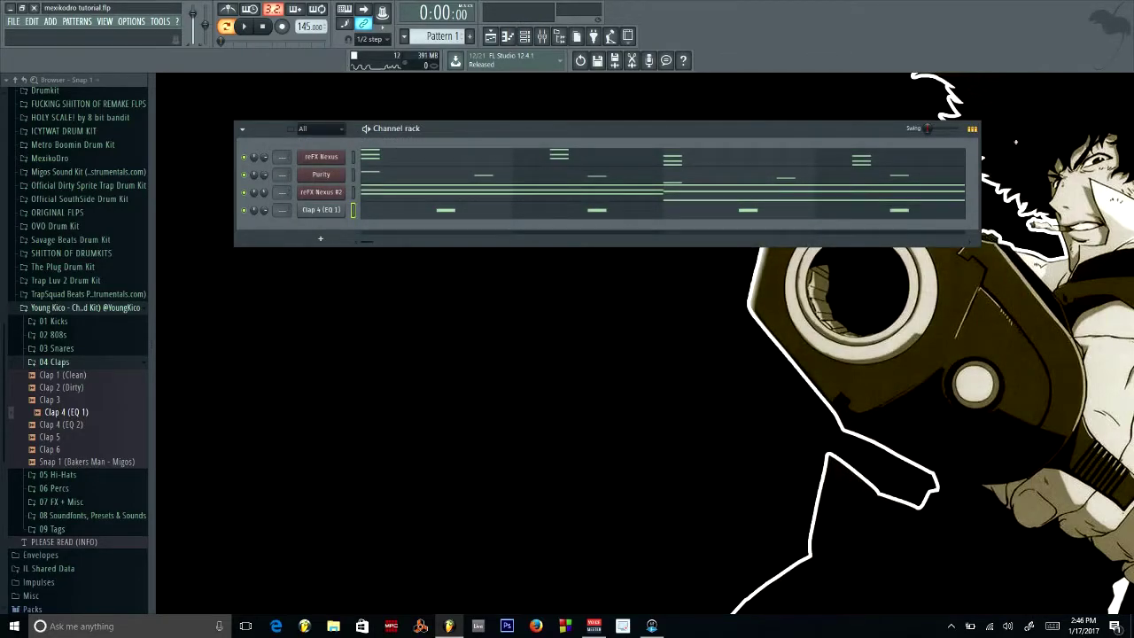
key(space)
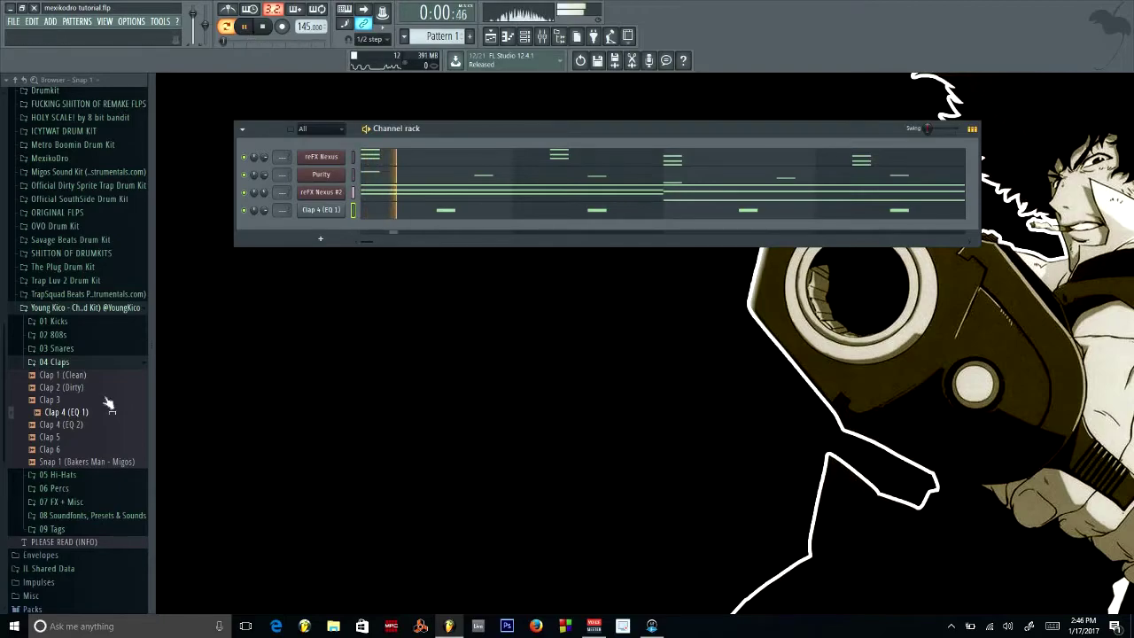
Audition samples in the Young Kico kit's 05 Hi-Hats folder and add Hi-Hat 1 (Keep It 100 - Rich The Kid) as a new channel
click(63, 364)
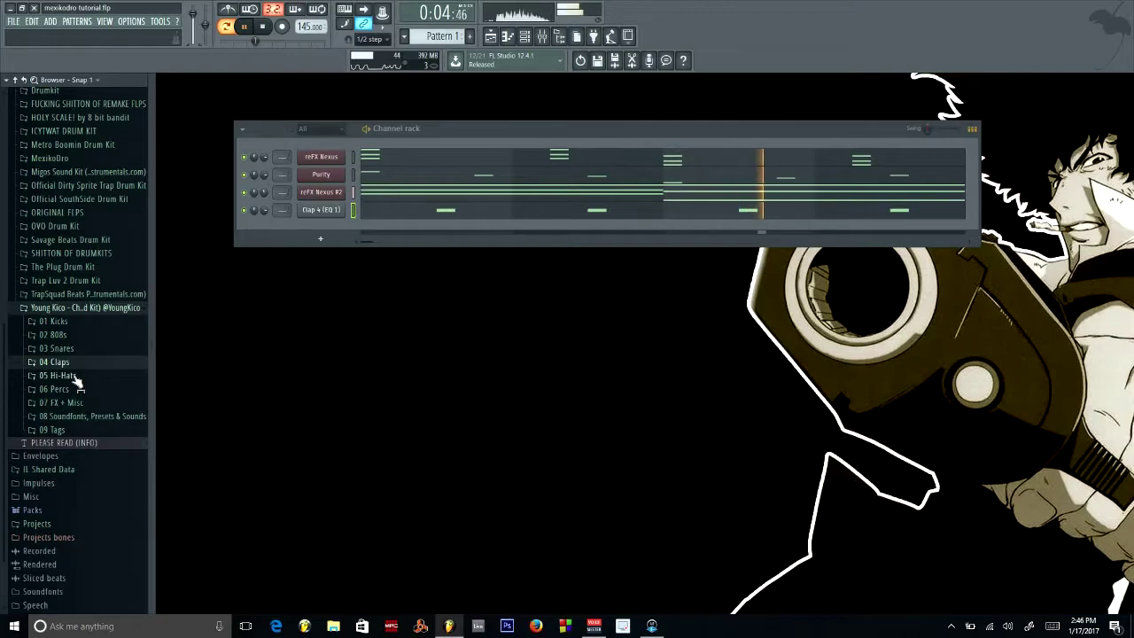
click(71, 376)
key(space)
click(104, 401)
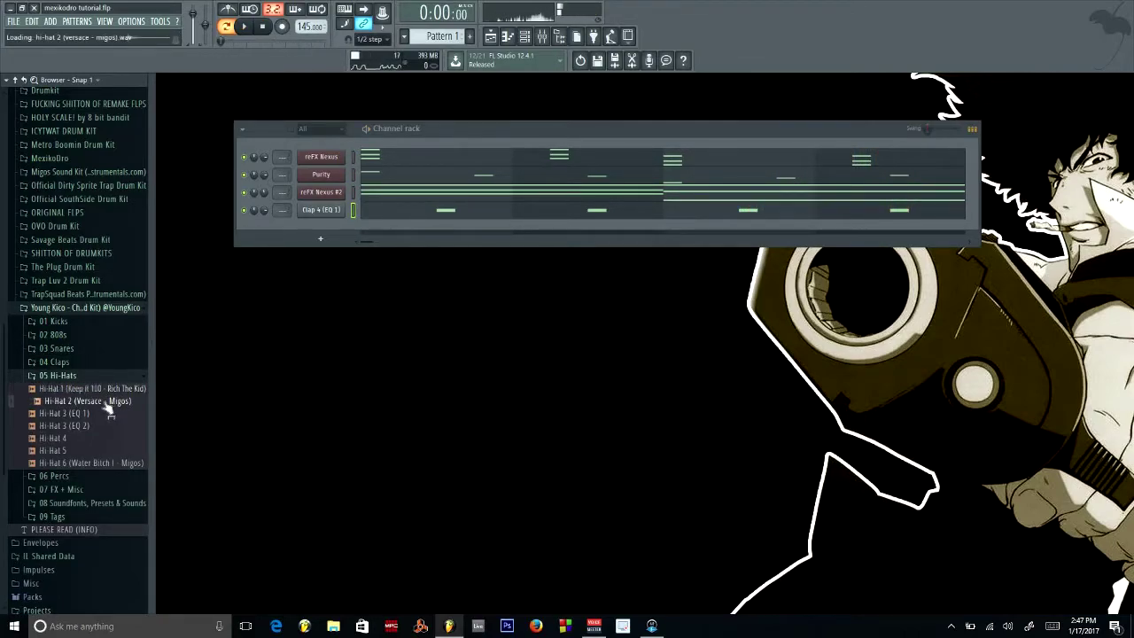
click(97, 463)
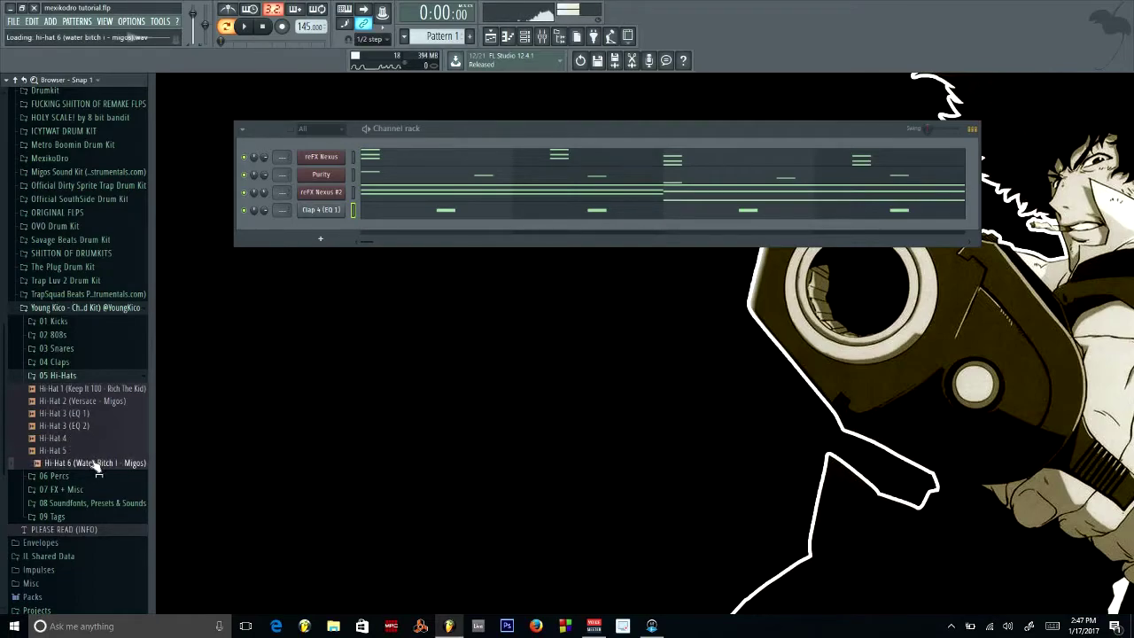
drag(101, 388, 311, 228)
click(86, 401)
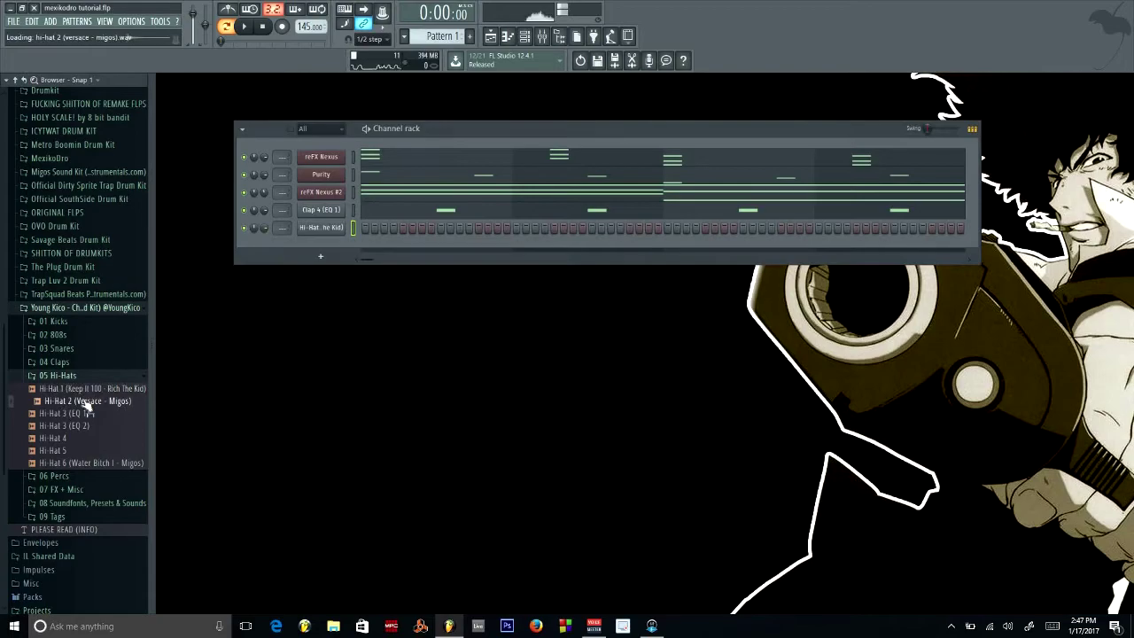
View the Hi-Hat 1 channel's sampler settings, close them and shift the channel rack slightly
click(321, 227)
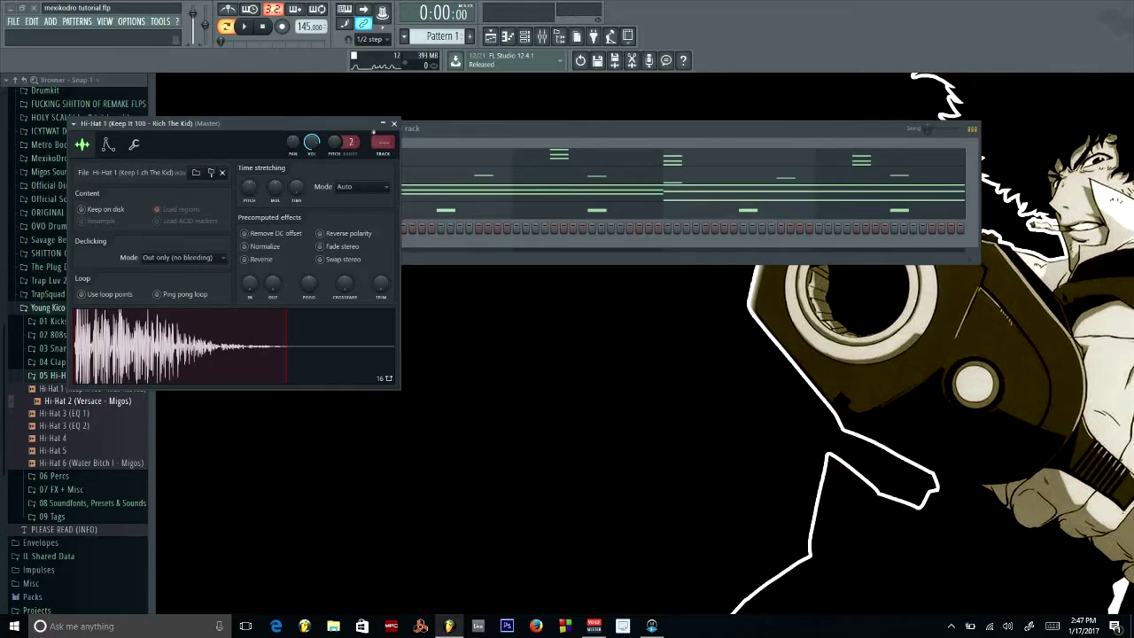
click(395, 125)
drag(395, 125, 418, 124)
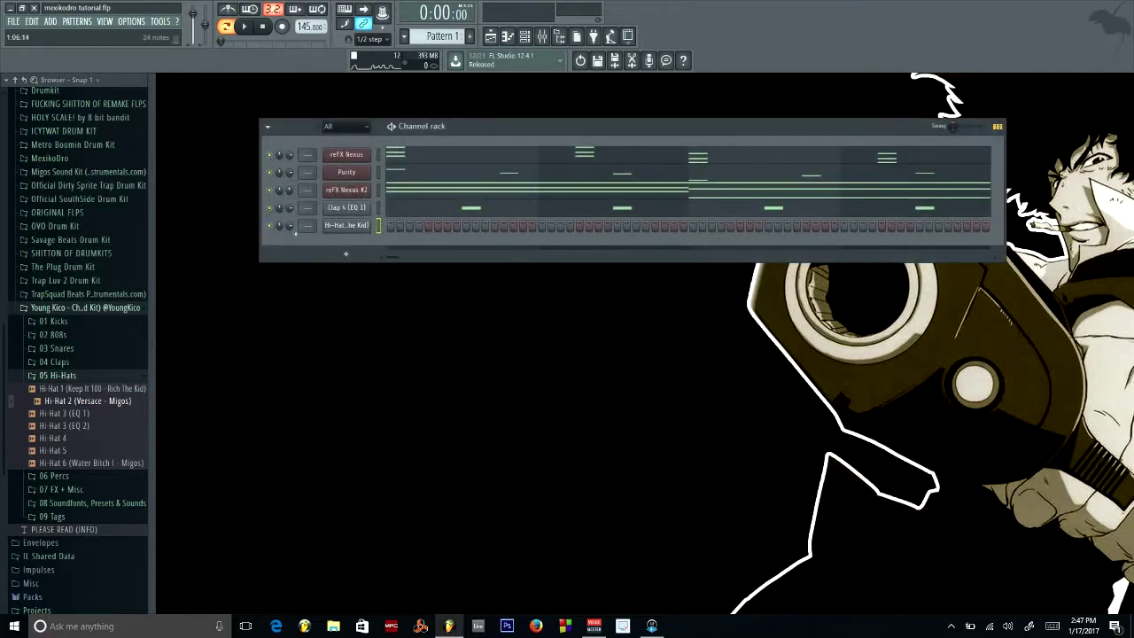
Open the piano roll of Hi-Hat 1 and place a C5 note at the start of bar 1
right_click(359, 229)
click(364, 232)
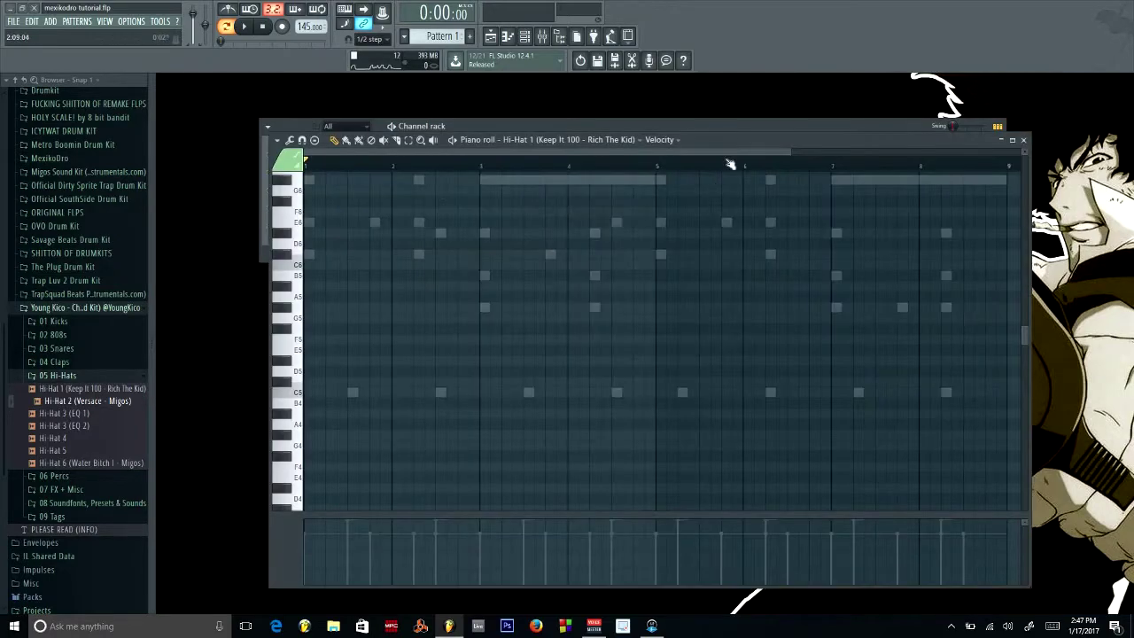
click(792, 162)
drag(792, 161, 282, 174)
drag(756, 156, 658, 155)
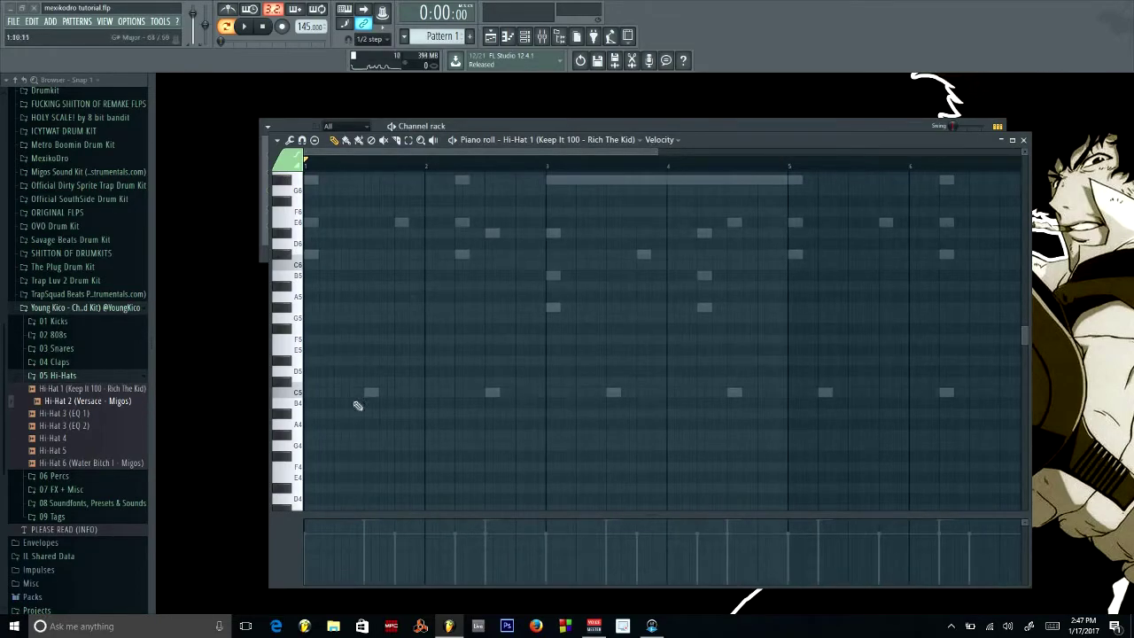
click(316, 394)
double_click(311, 393)
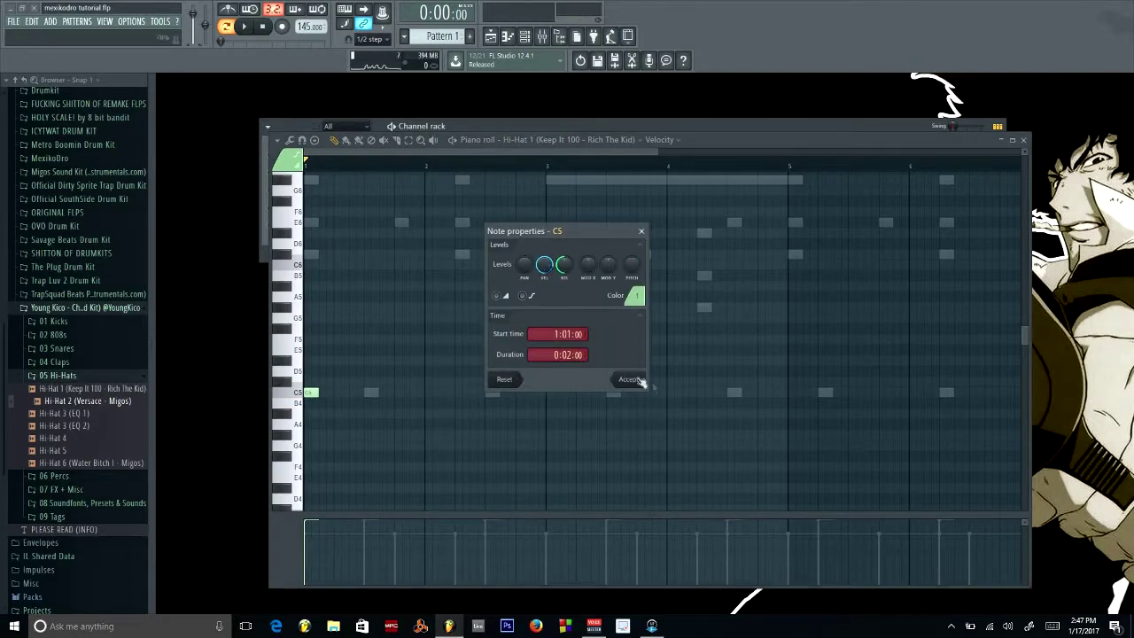
click(635, 380)
Shorten the first C5 note and add four more right behind it as a five-note hi-hat roll, checking with playback
double_click(734, 139)
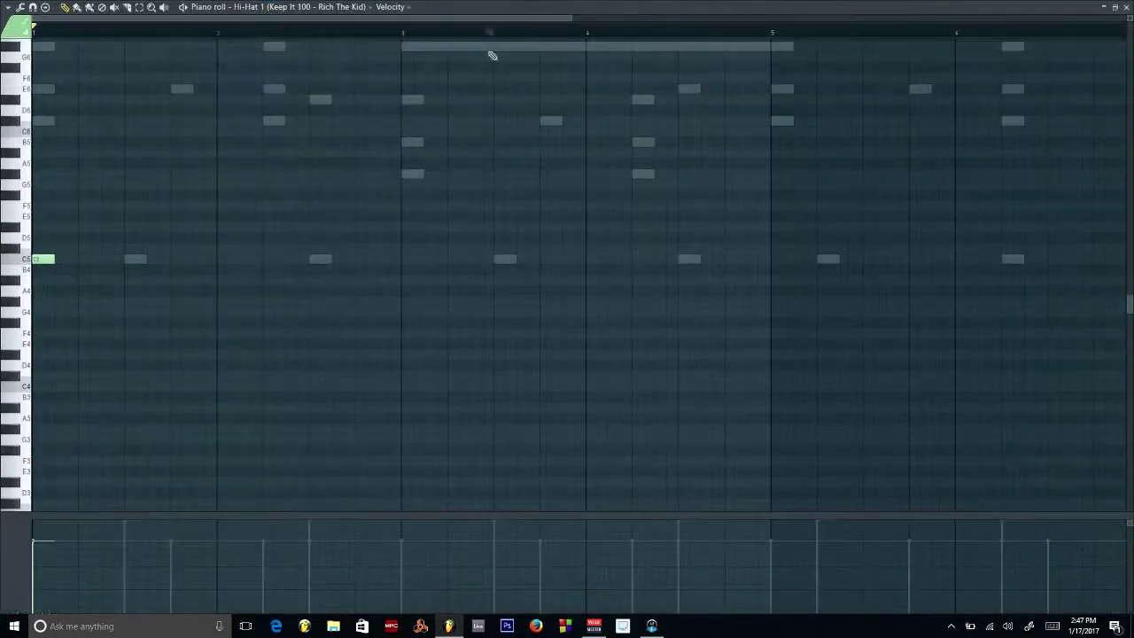
drag(585, 20, 403, 21)
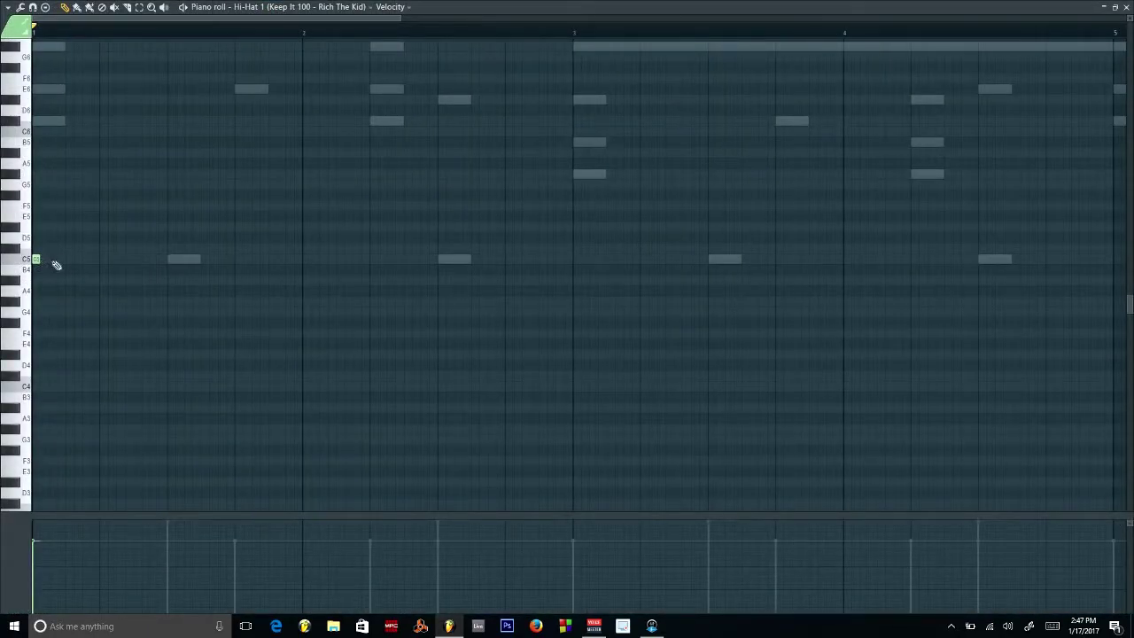
drag(63, 261, 54, 262)
click(55, 259)
click(68, 258)
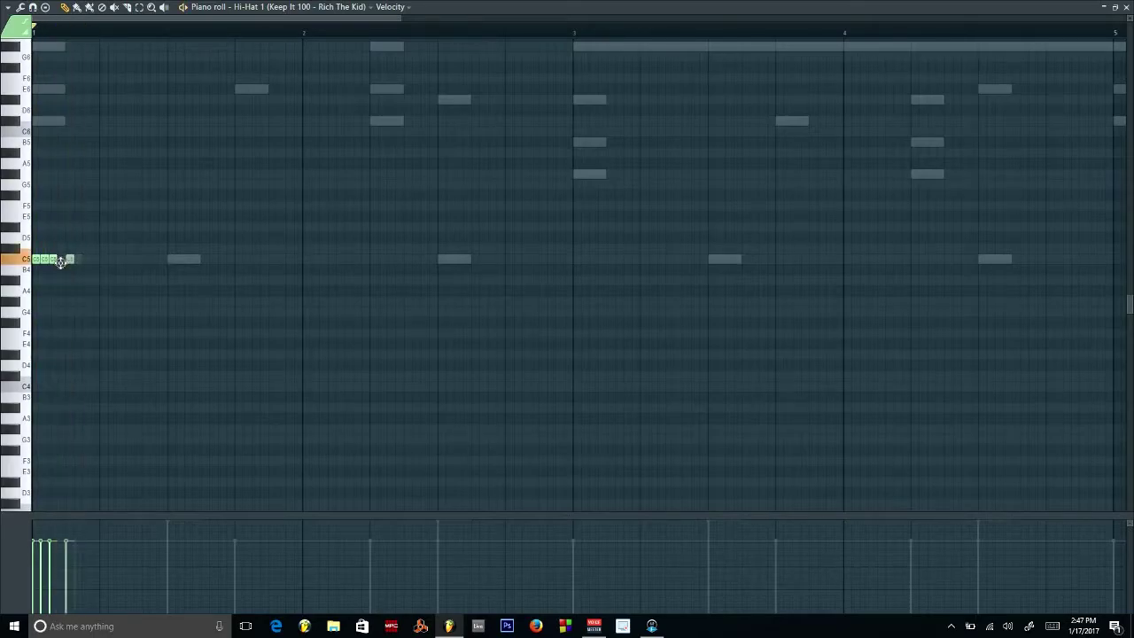
click(61, 249)
drag(61, 259, 62, 259)
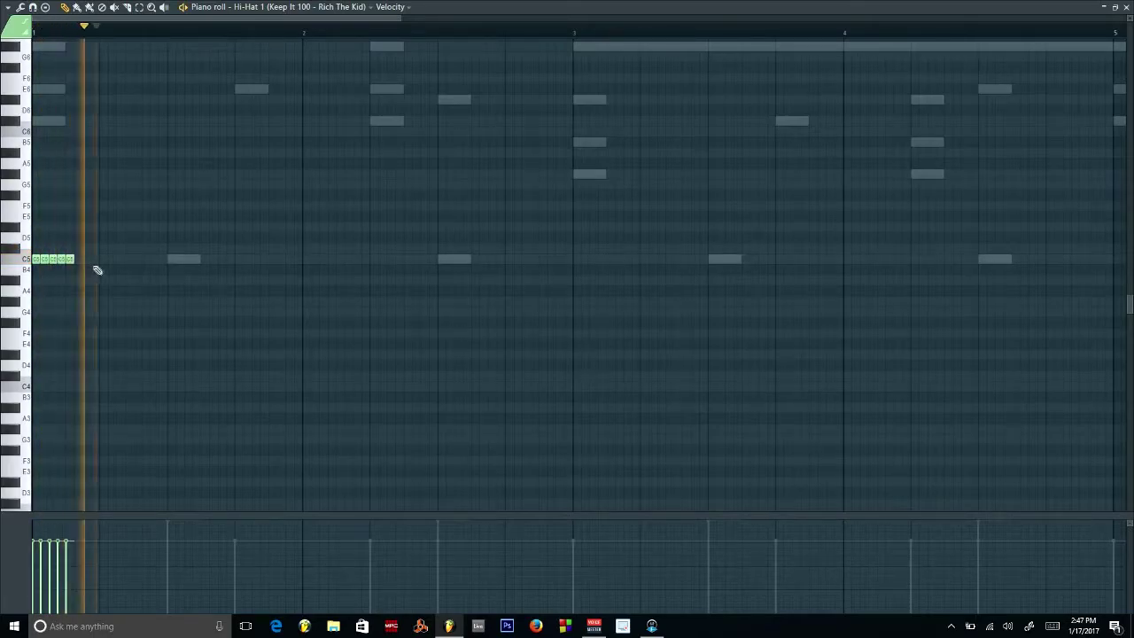
Add a short C5 note on beat 2 of bar 1 and a tight five-note roll ending on beat 3
click(101, 258)
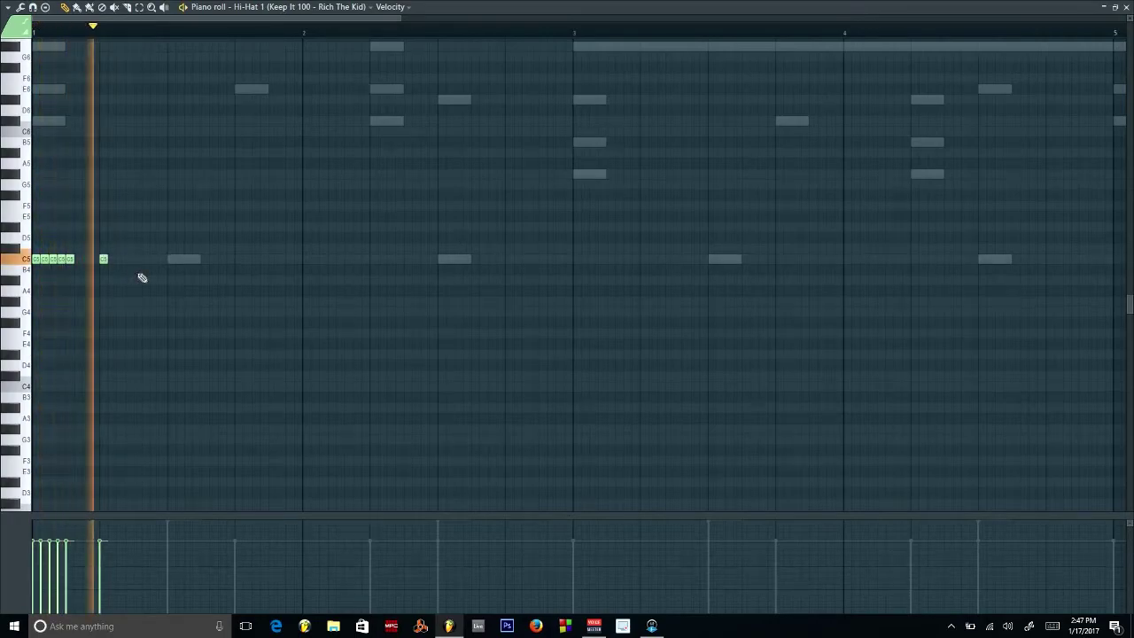
click(138, 259)
click(168, 260)
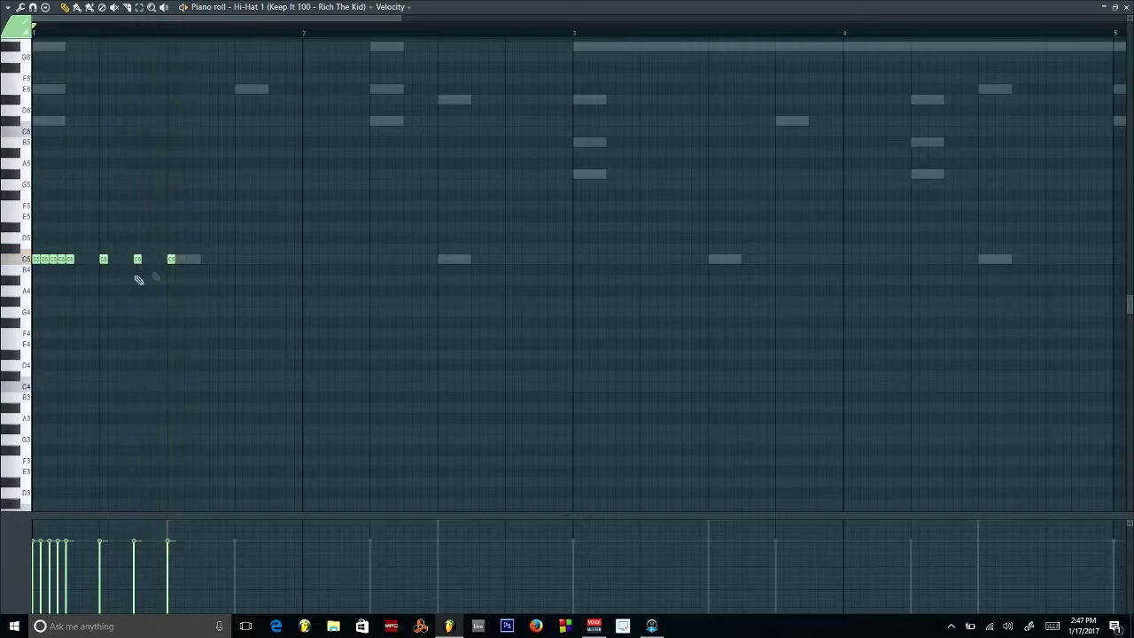
click(154, 259)
drag(155, 258, 146, 258)
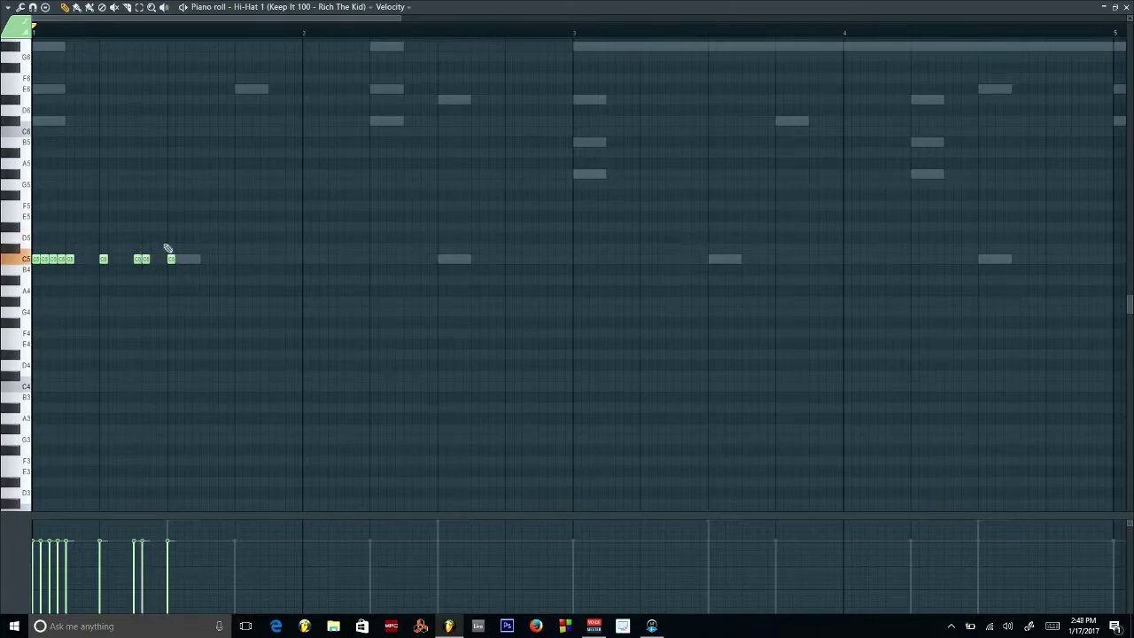
click(154, 258)
click(162, 259)
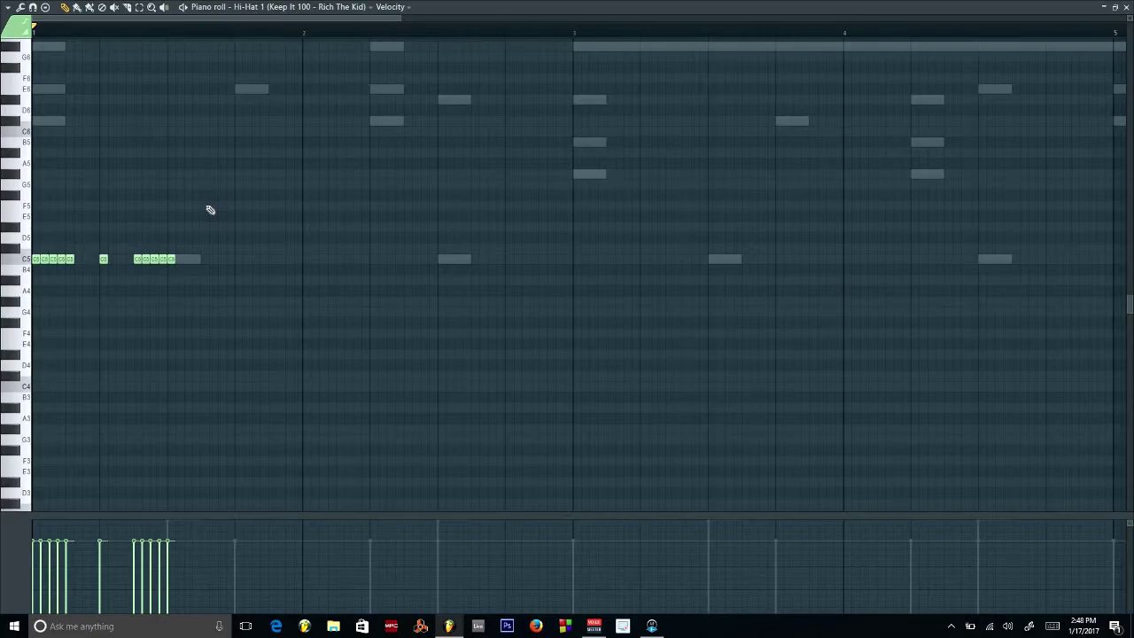
Restore the piano roll to a floating window and collapse the browser's folders
double_click(553, 11)
drag(654, 142, 736, 112)
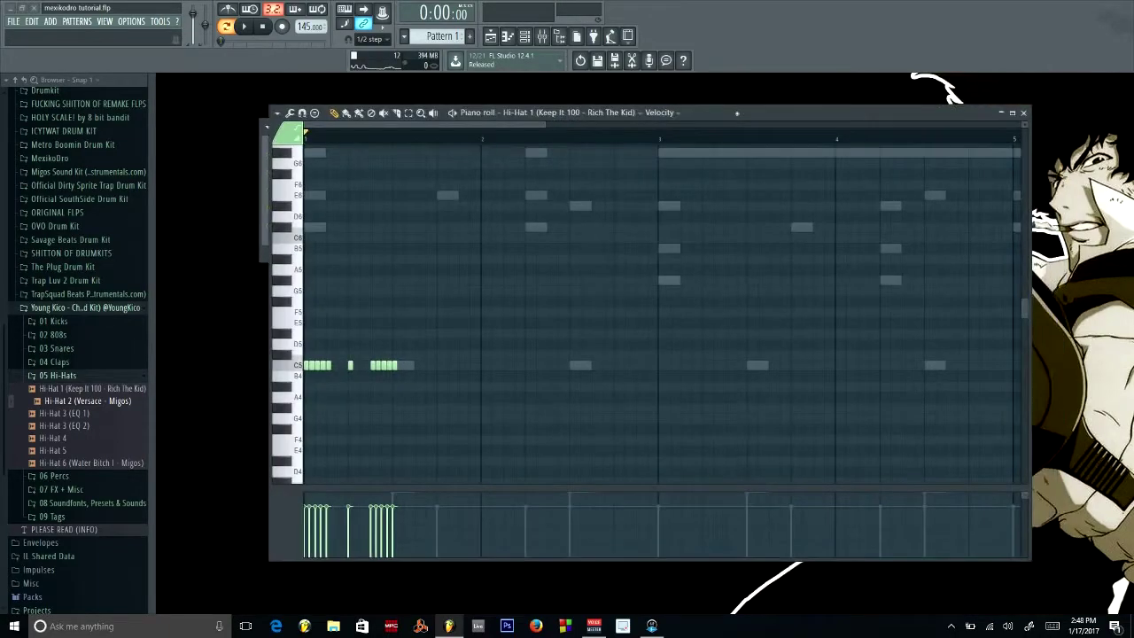
click(23, 80)
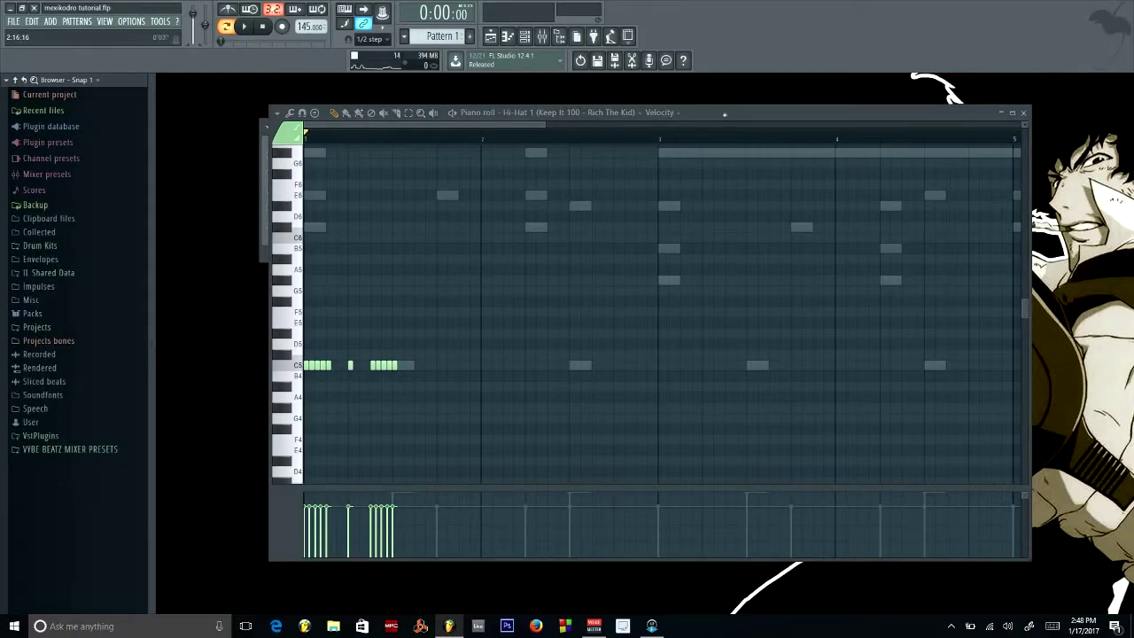
double_click(724, 114)
double_click(614, 5)
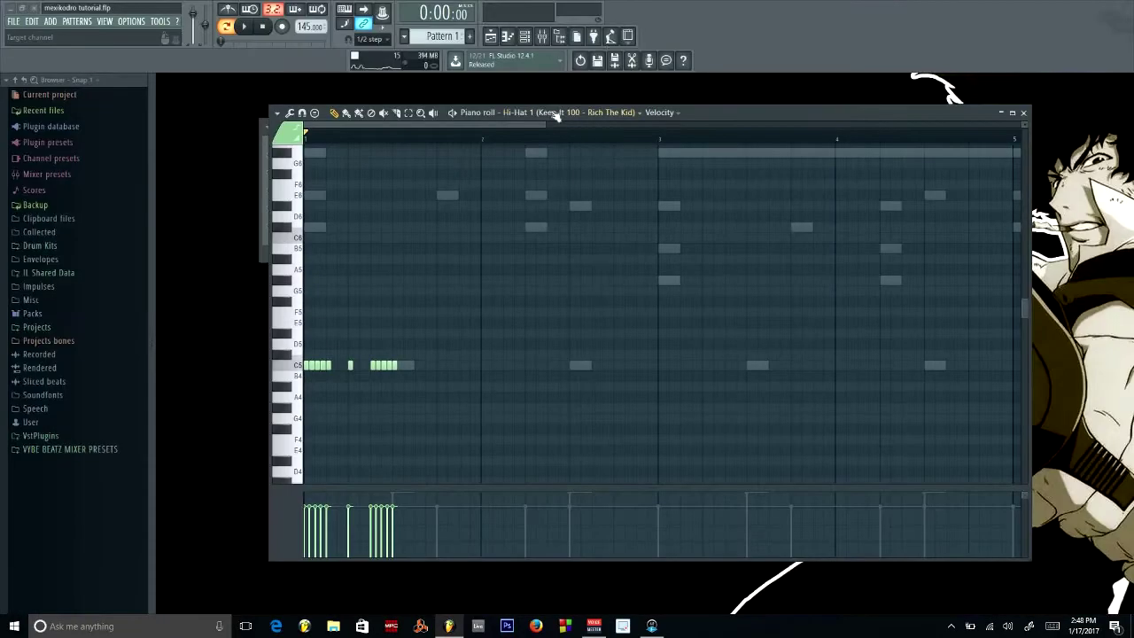
Play the pattern and add three short C5 notes from halfway through beat 3 up to beat 4 of bar 1
click(243, 25)
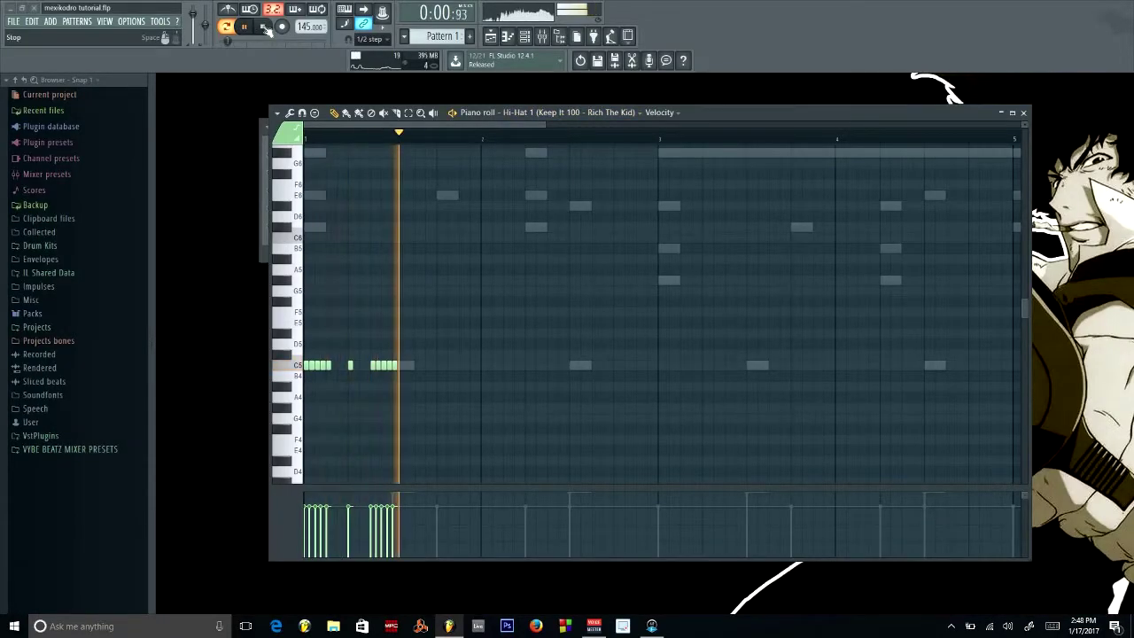
click(415, 366)
click(437, 366)
click(427, 366)
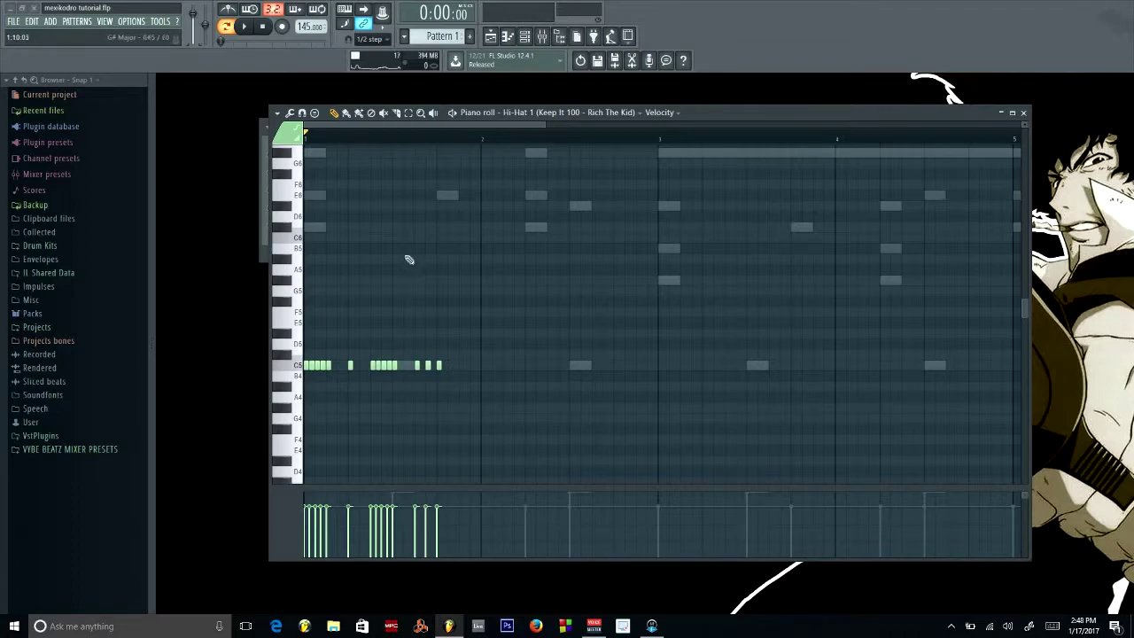
key(space)
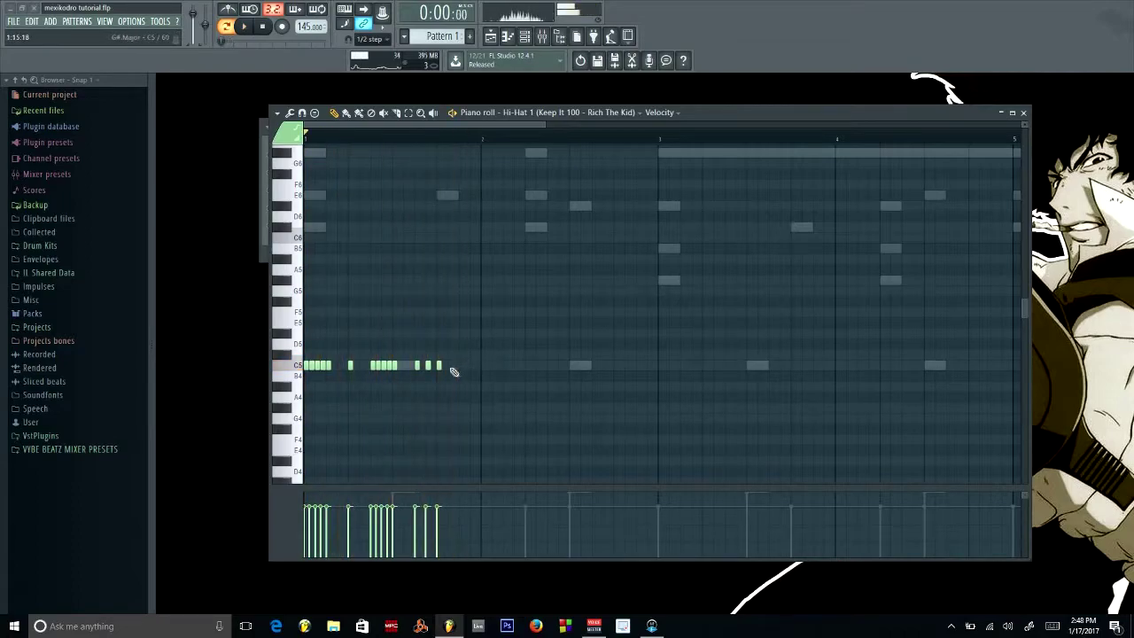
Add a four-note C5 roll at the end of bar 1 and remove the note just before beat 4, checking with playback
click(460, 366)
key(space)
key(space)
click(467, 366)
click(471, 366)
click(483, 355)
drag(475, 372, 477, 373)
key(space)
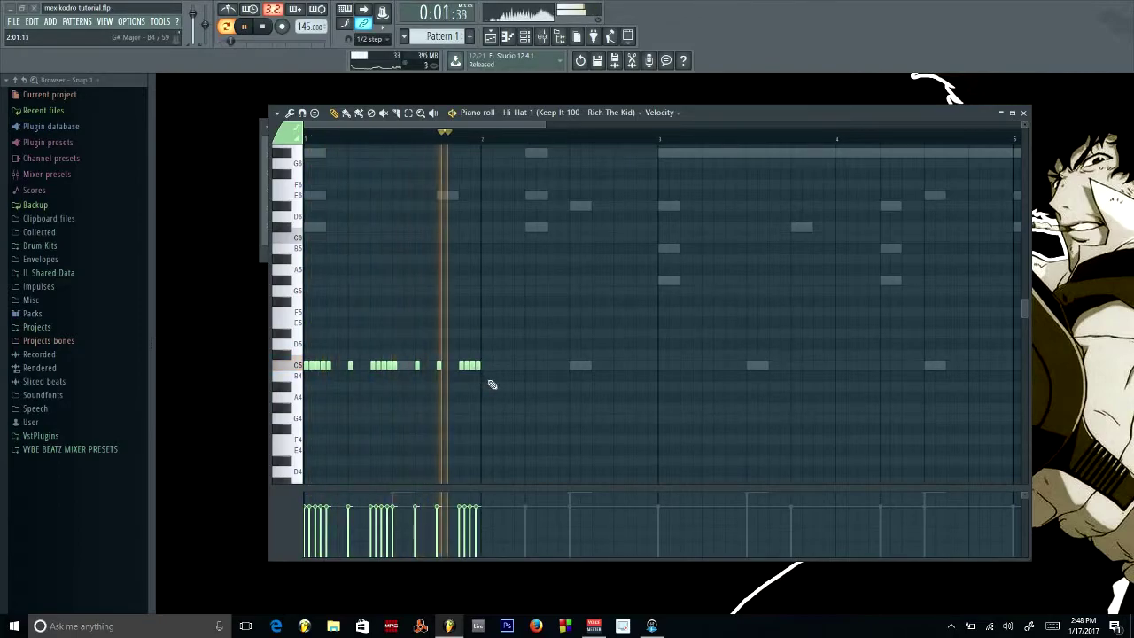
key(space)
Add short C5 notes halfway through beat 1 and on beat 2 of bar 2, checking them with playback
click(505, 366)
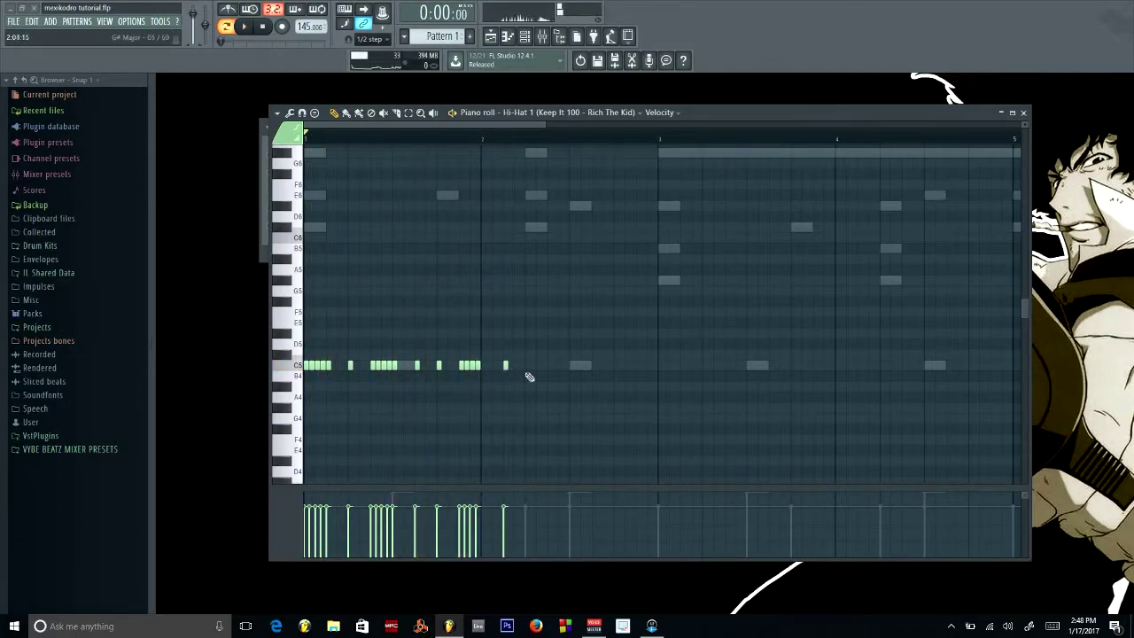
click(528, 366)
key(space)
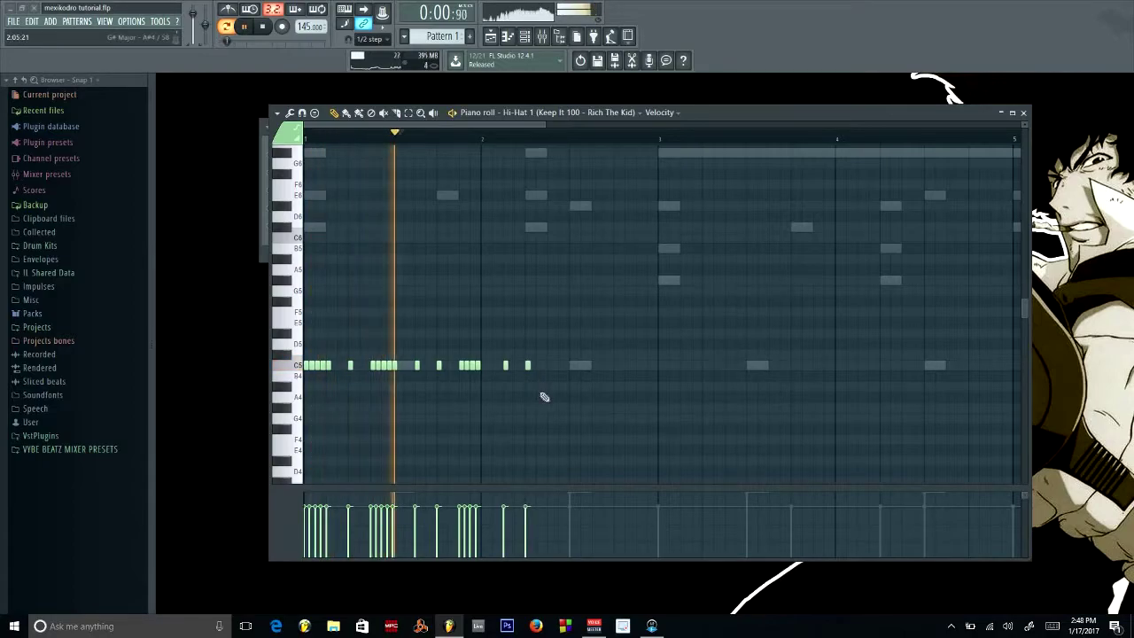
key(space)
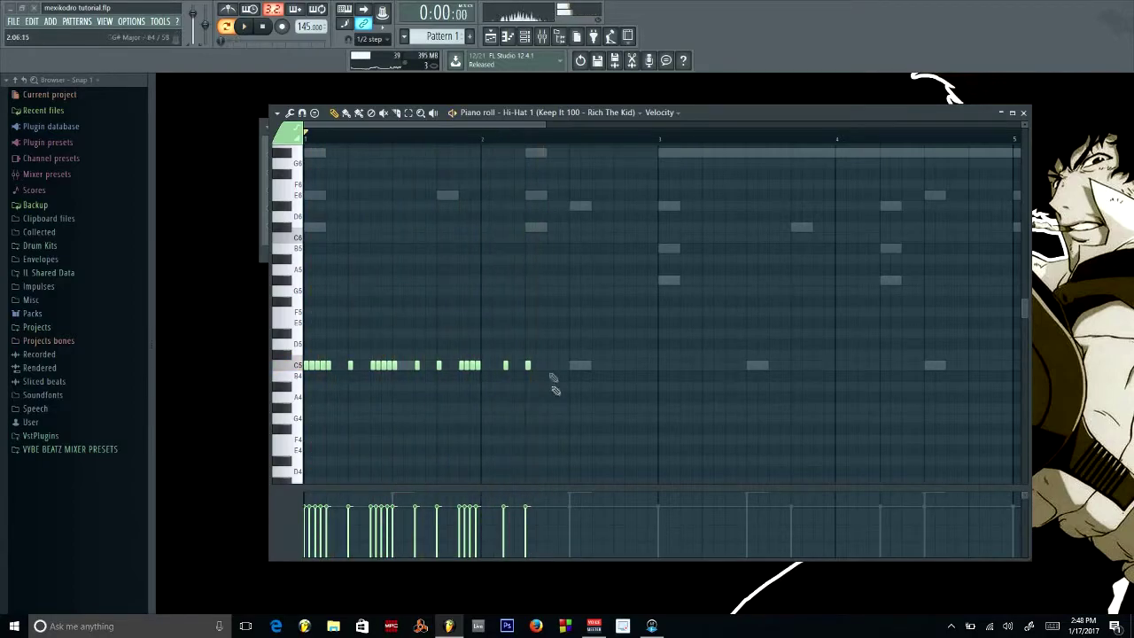
click(549, 323)
key(space)
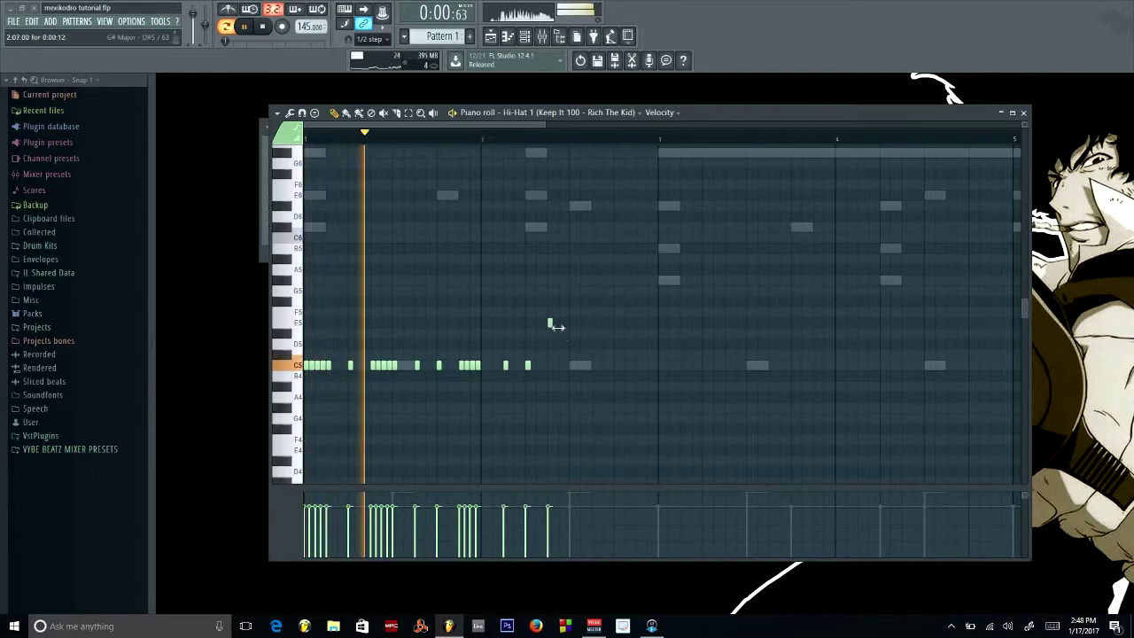
key(space)
right_click(550, 323)
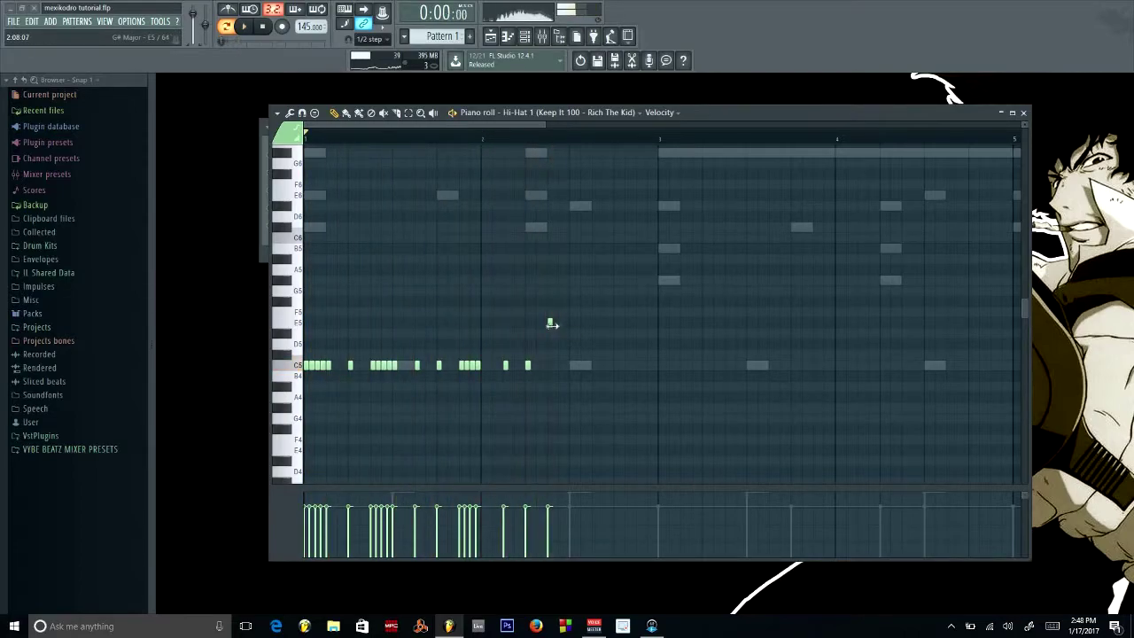
Build a four-note E5 roll from beat 4 of bar 2, add a short E5 note on the bar's last step and play it back
click(615, 324)
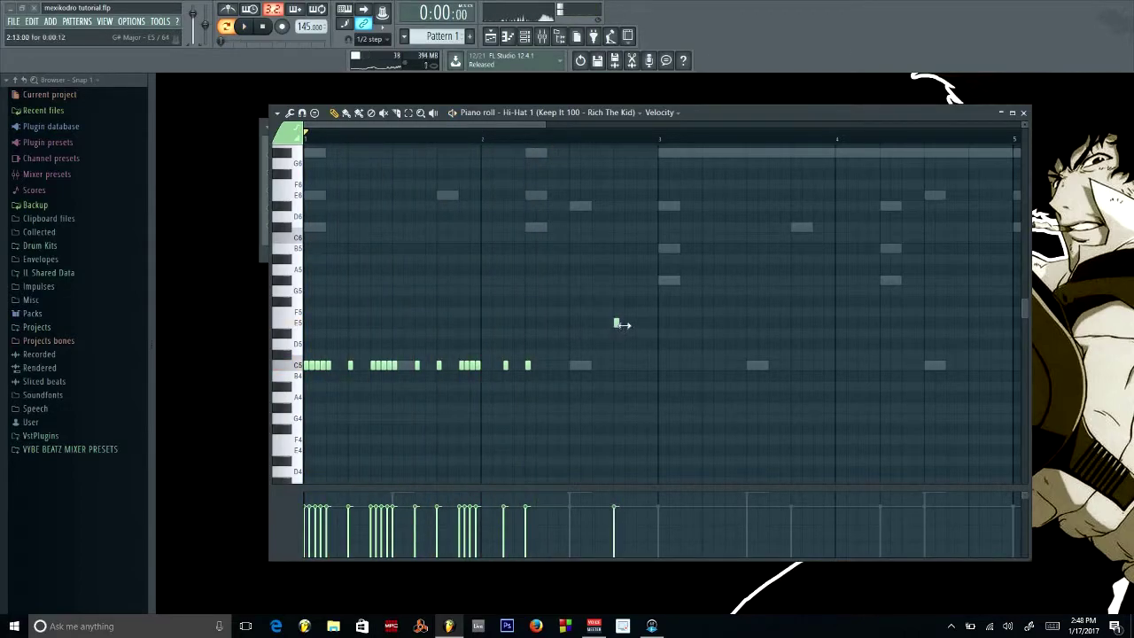
click(624, 324)
click(630, 323)
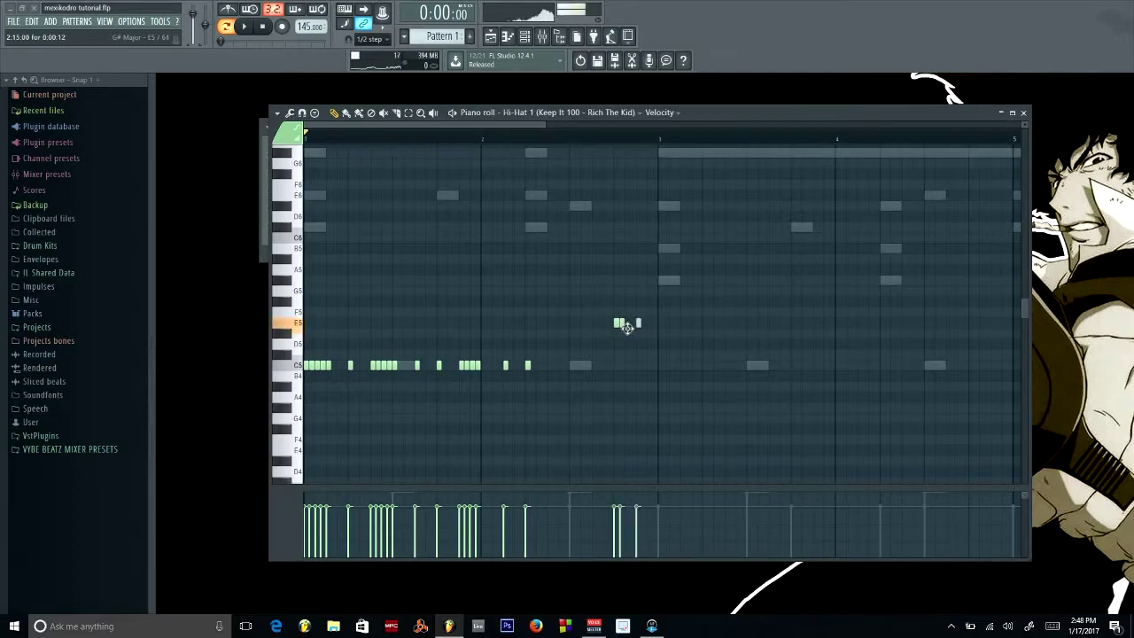
click(635, 323)
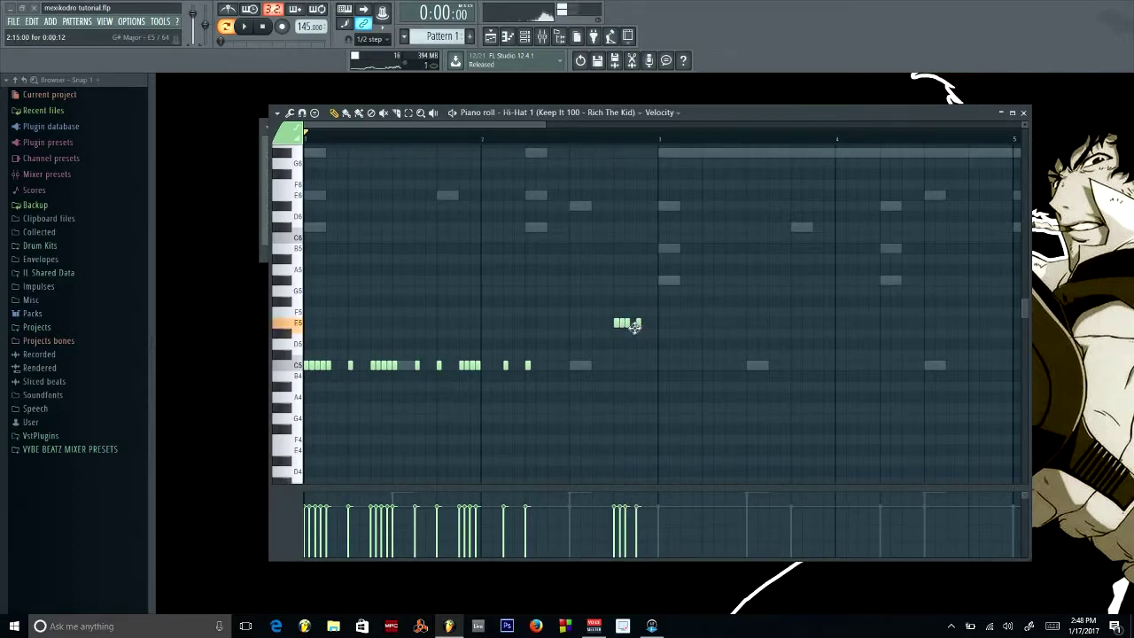
drag(638, 324, 632, 324)
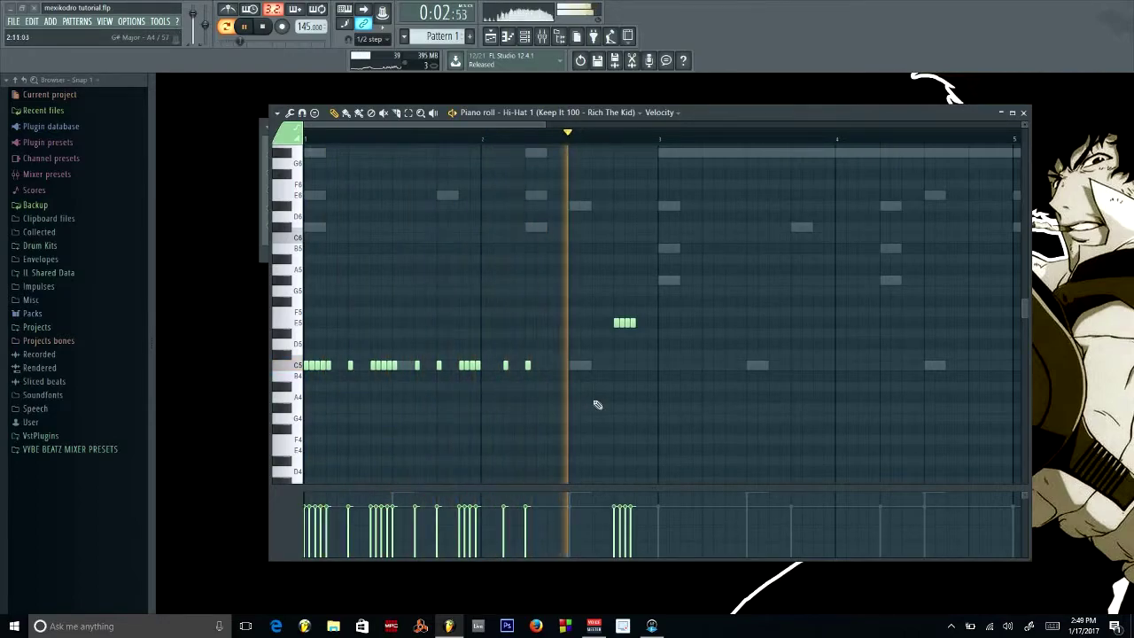
key(space)
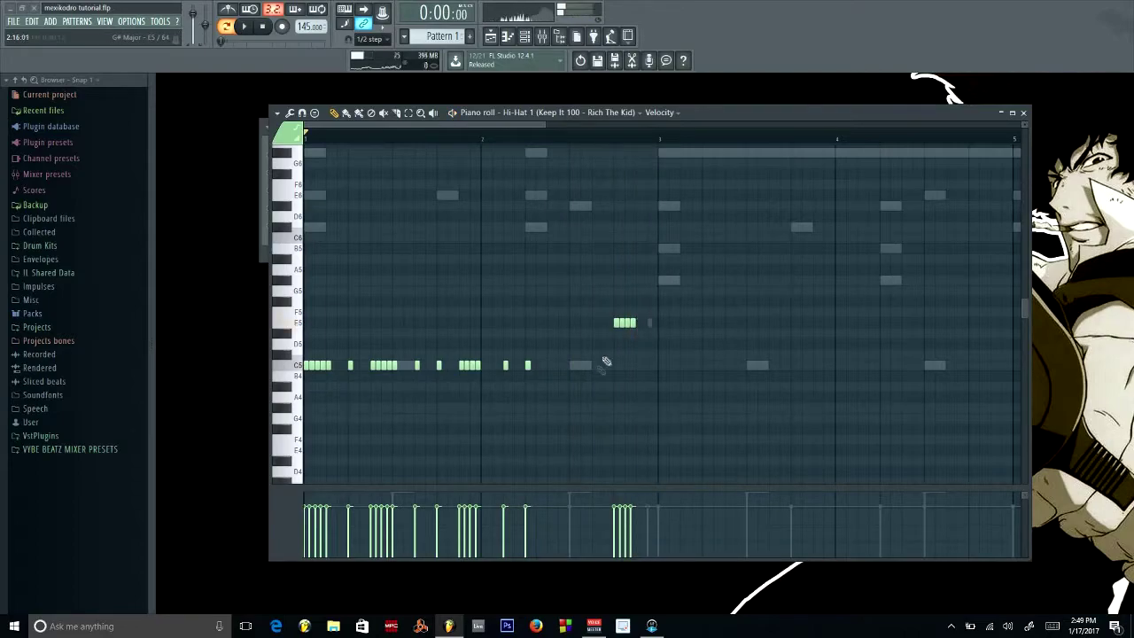
key(space)
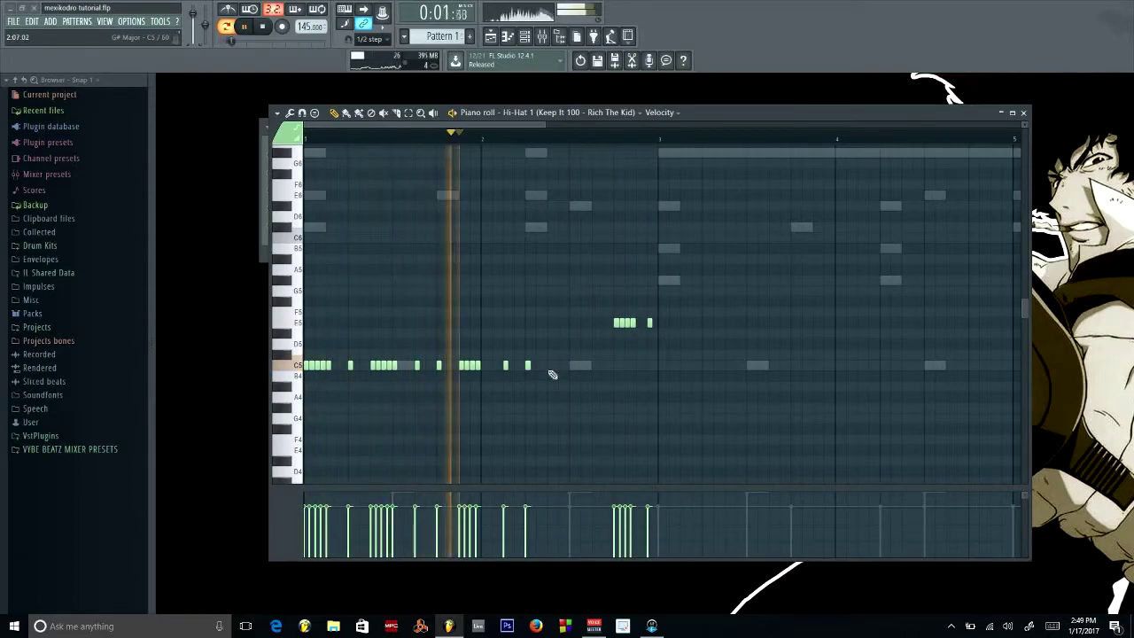
Play the pattern, add a short C5 note halfway through beat 2 of bar 2 and a four-note C5 roll from beat 3
key(space)
key(space)
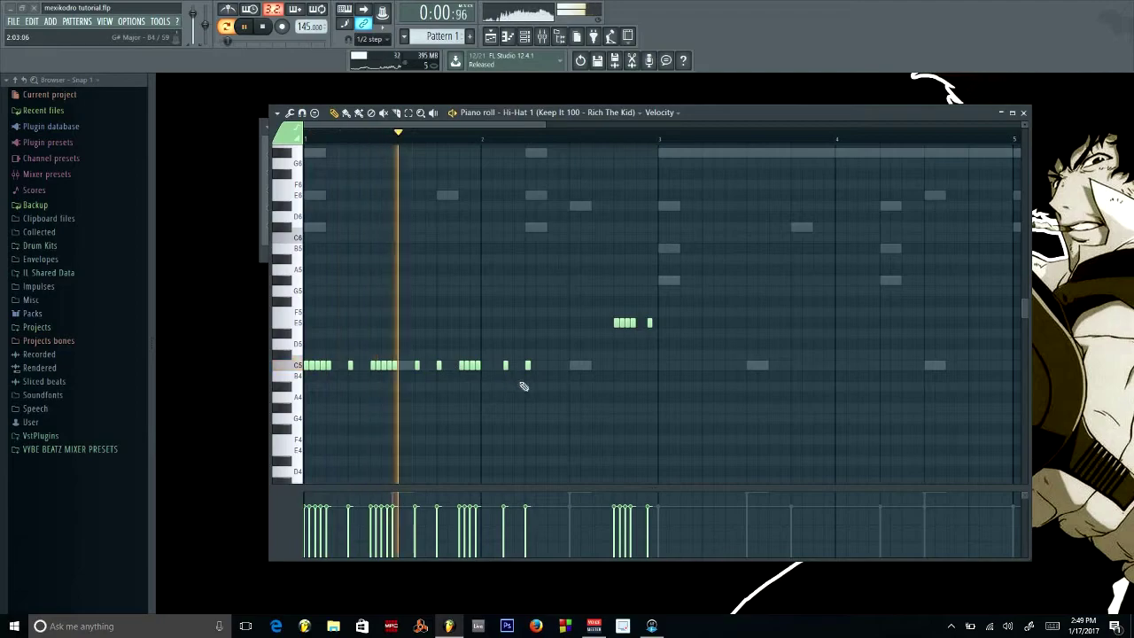
key(space)
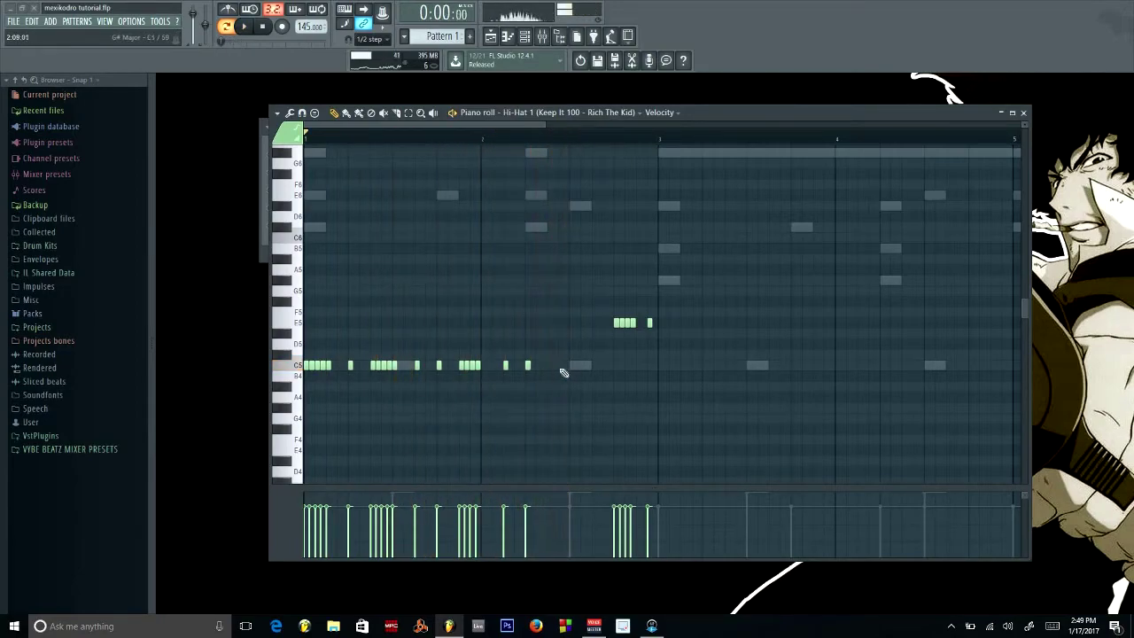
click(549, 366)
click(583, 366)
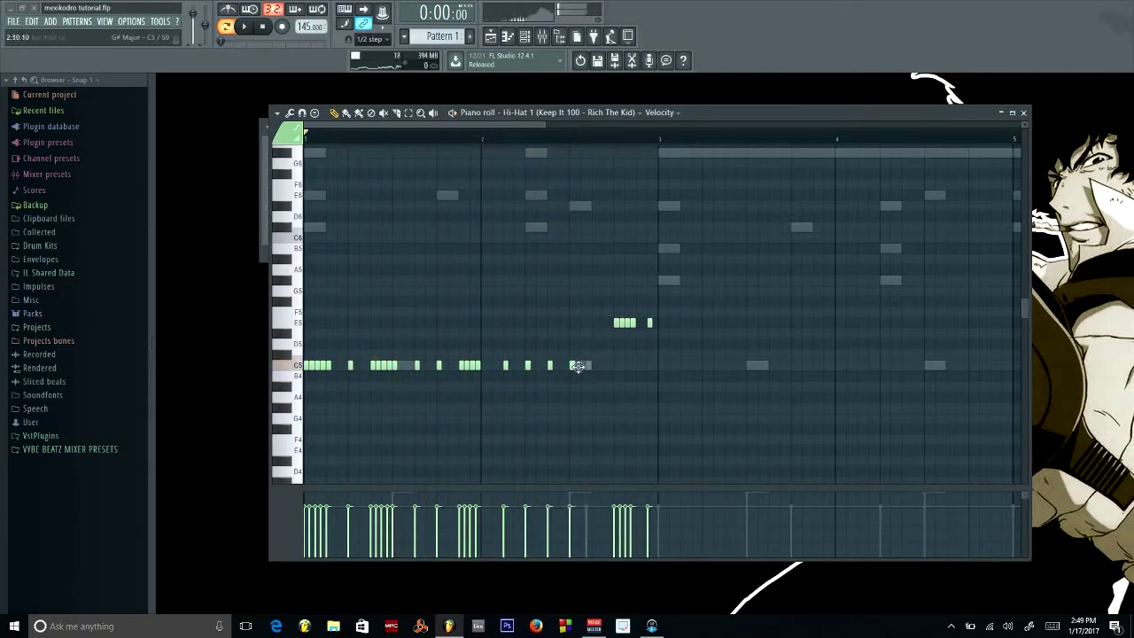
click(587, 366)
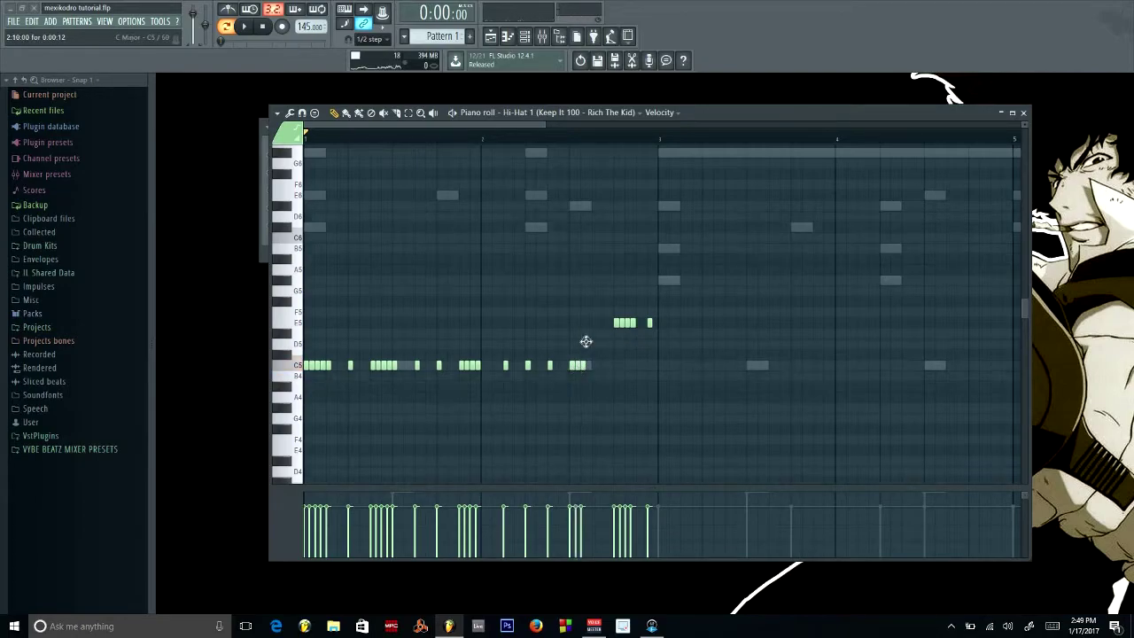
click(585, 366)
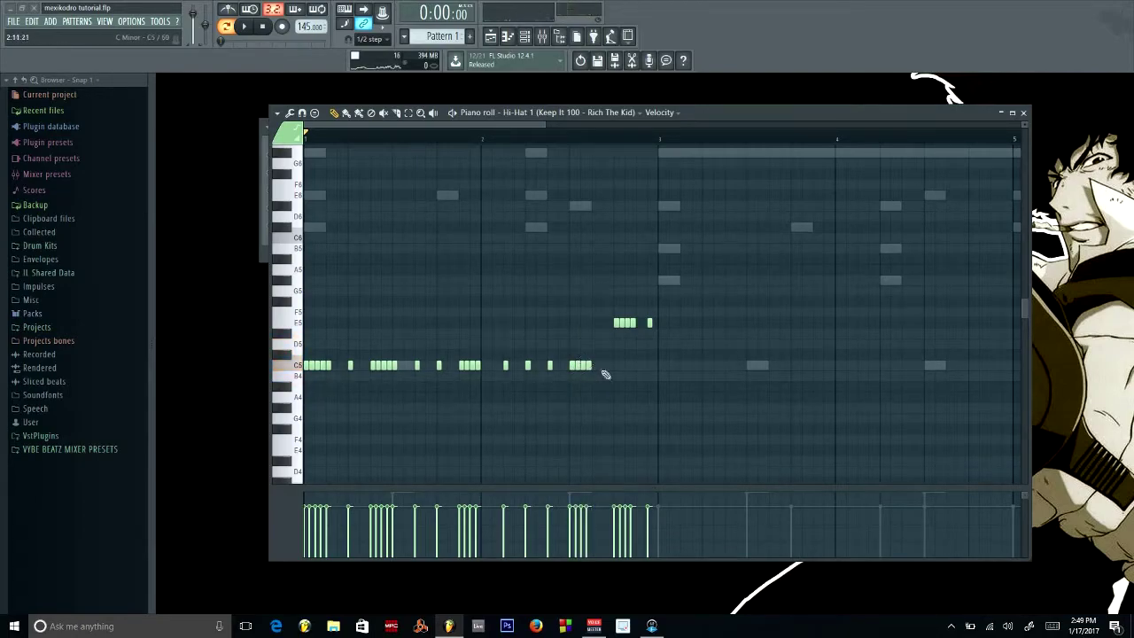
Extend the C5 roll on beat 3 of bar 2 with a fifth adjoining note, checking it with playback
key(space)
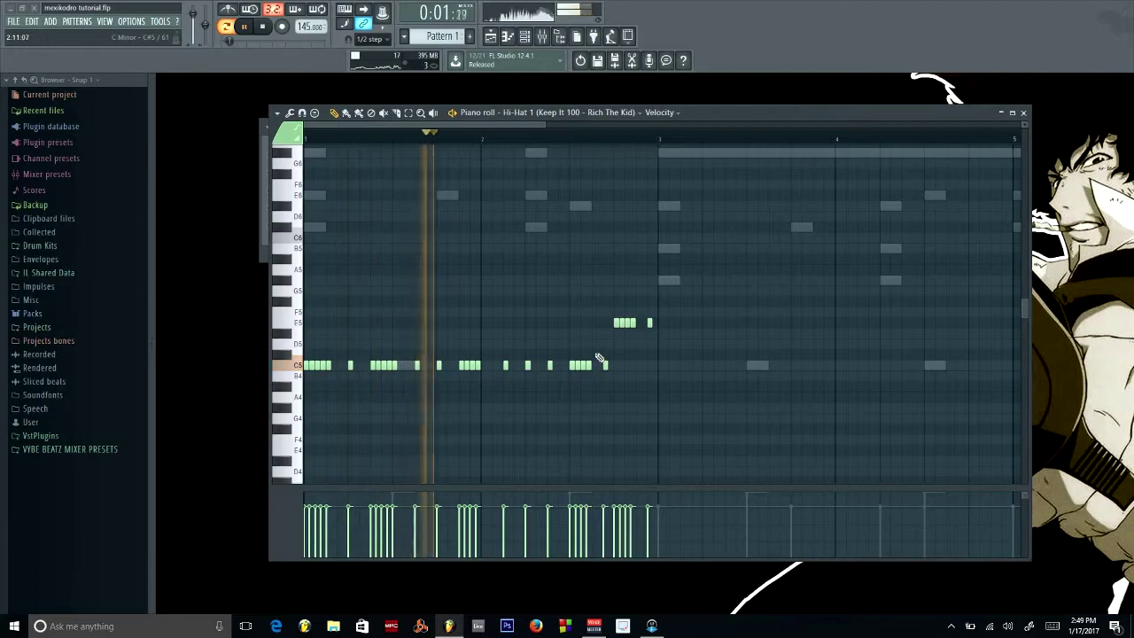
key(space)
key(space)
drag(610, 371, 592, 373)
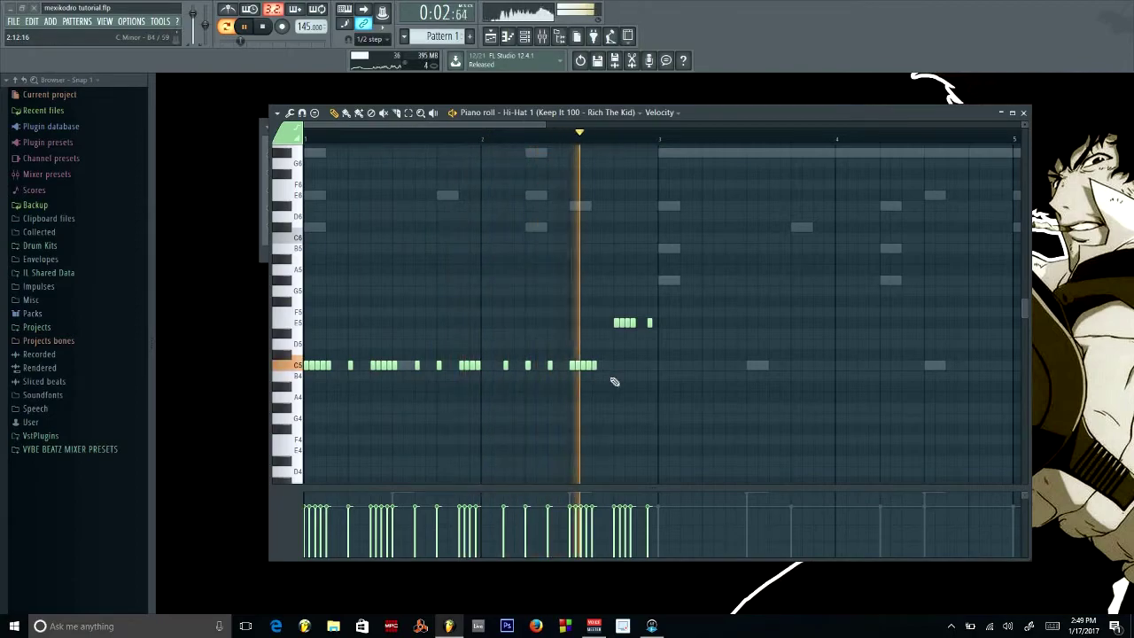
key(space)
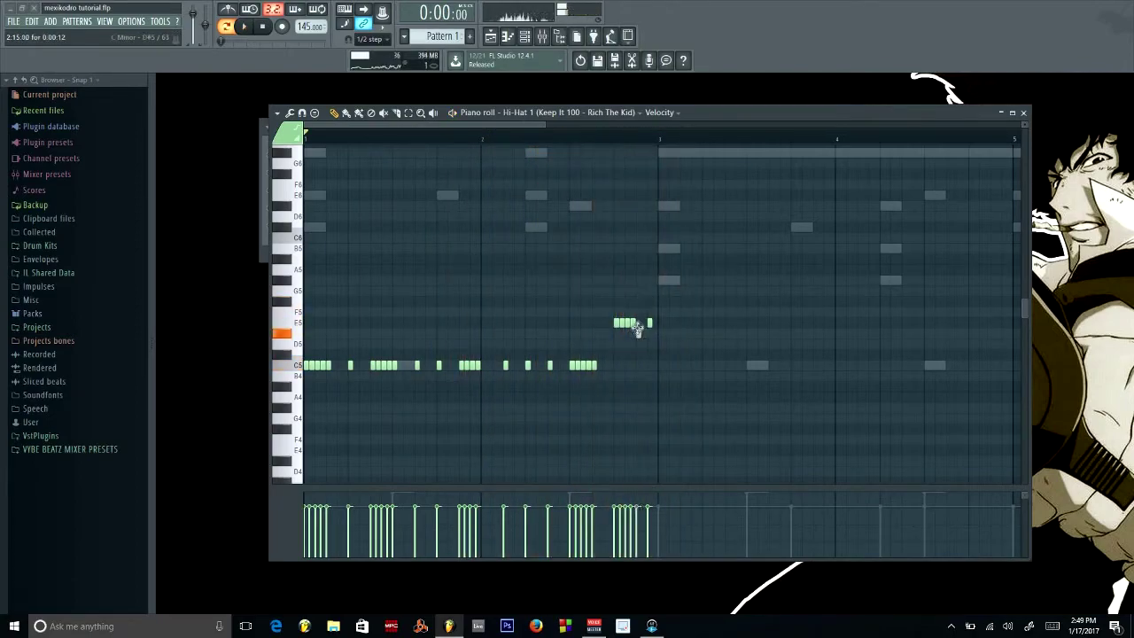
Fill the E5 roll on beat 4 of bar 2 to eight continuous notes, lower the whole roll to D5 and play it back
click(641, 323)
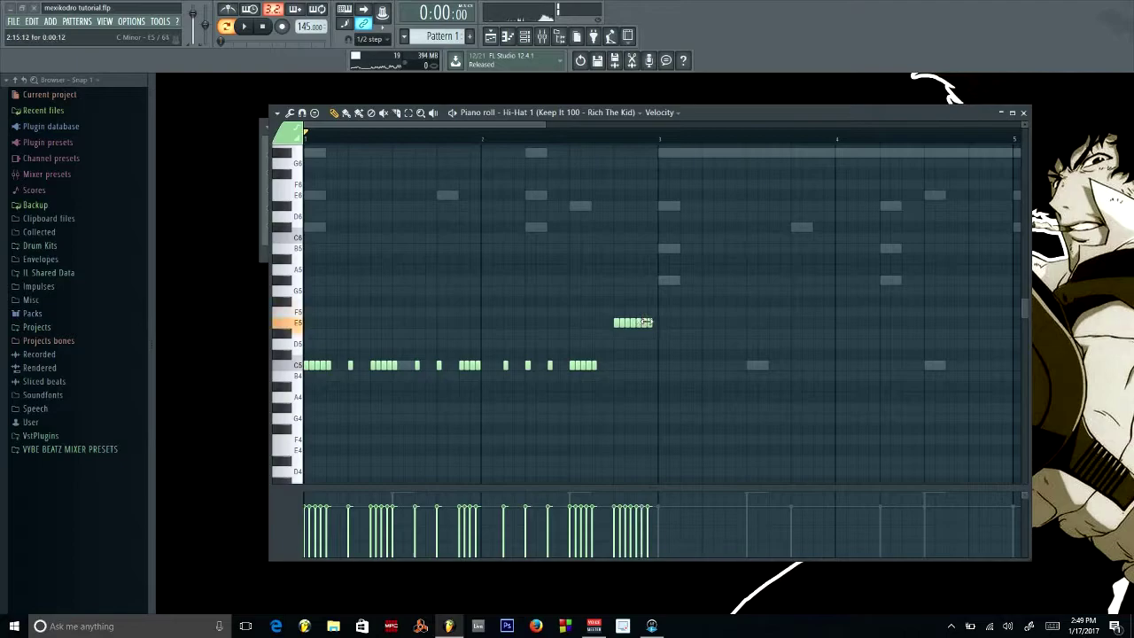
click(656, 322)
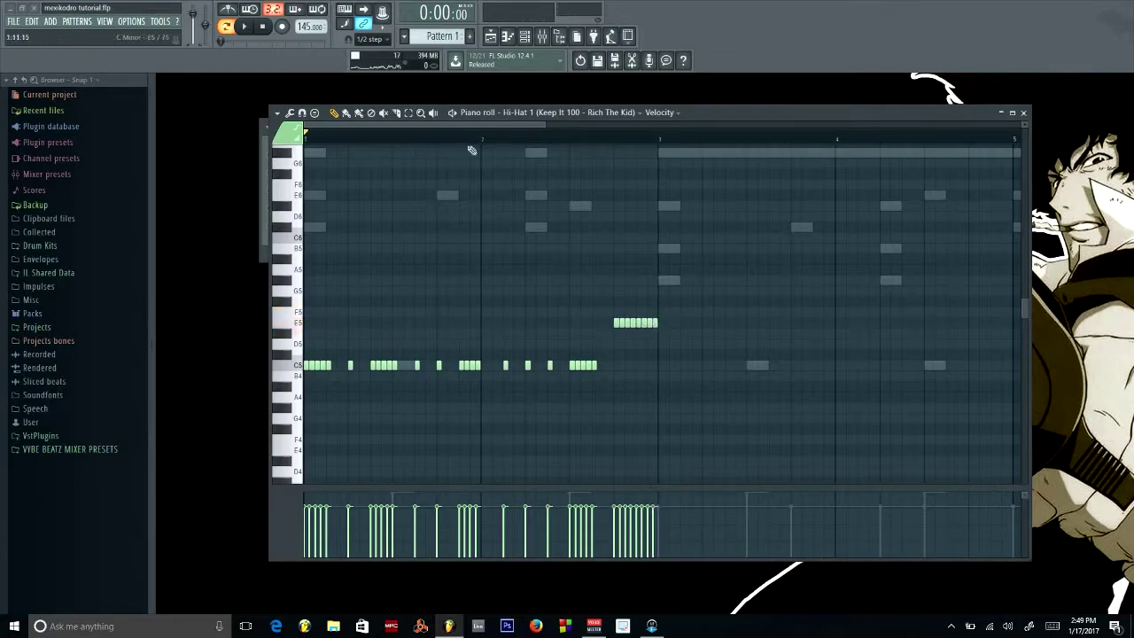
drag(600, 300, 704, 357)
click(334, 113)
key(shift+Down)
key(shift+Down)
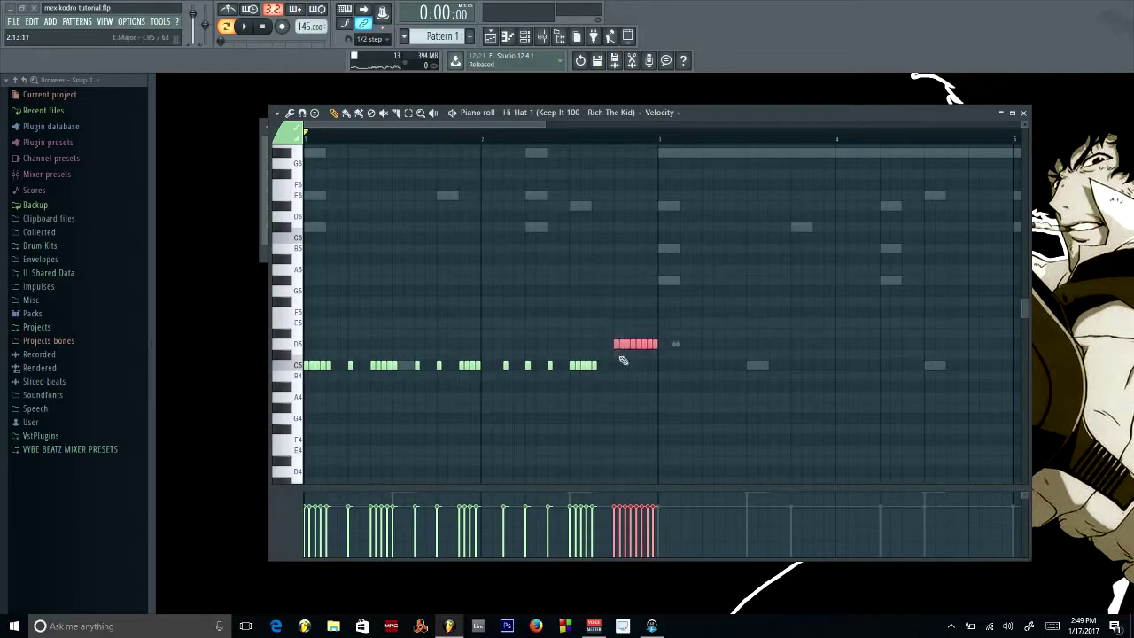
key(space)
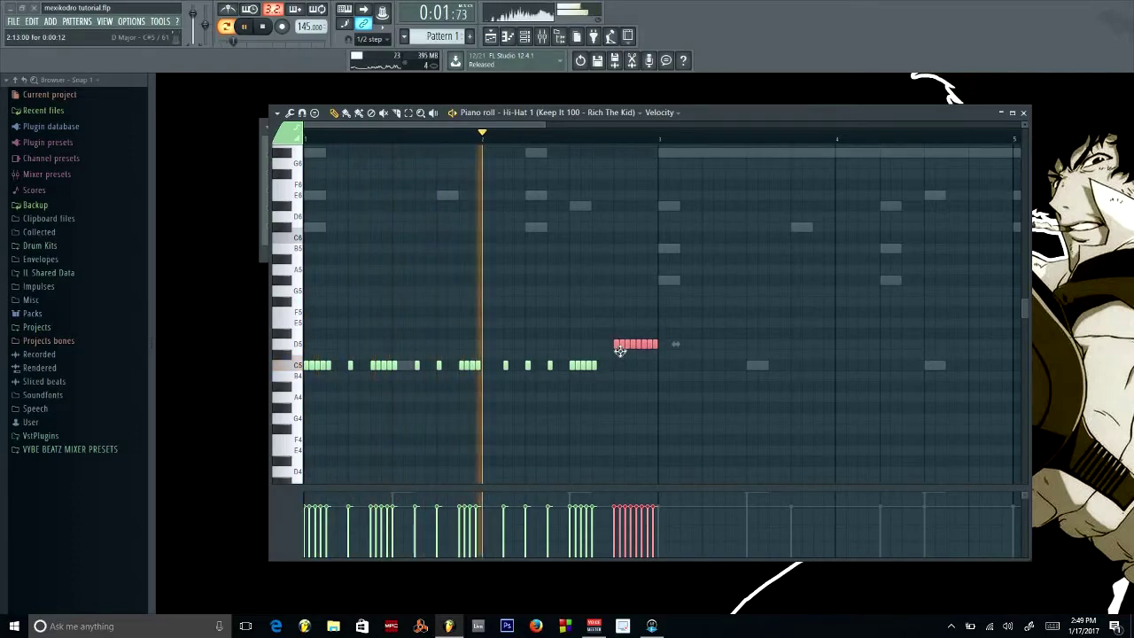
key(space)
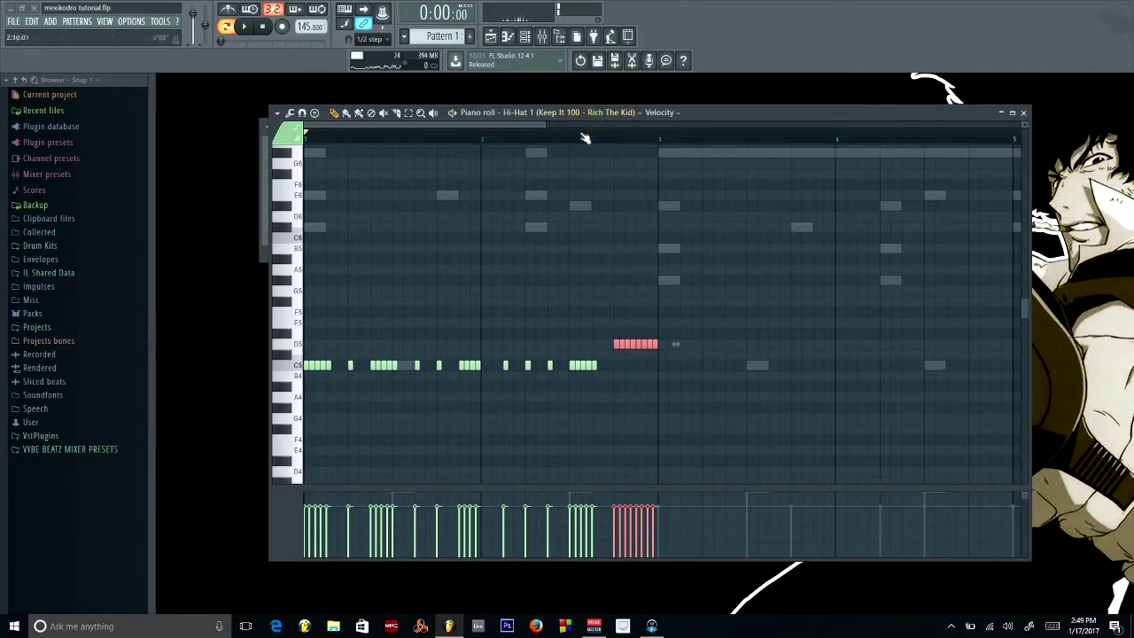
Duplicate the two-bar hi-hat pattern into bars 3 and 4 and clear the selection
click(566, 241)
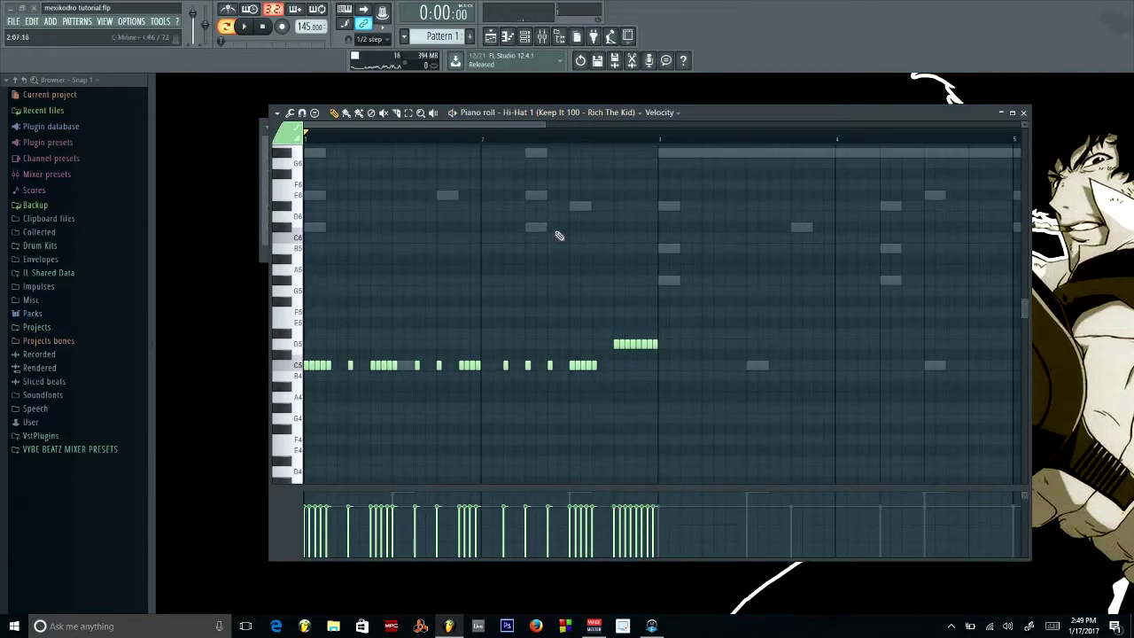
key(ctrl+b)
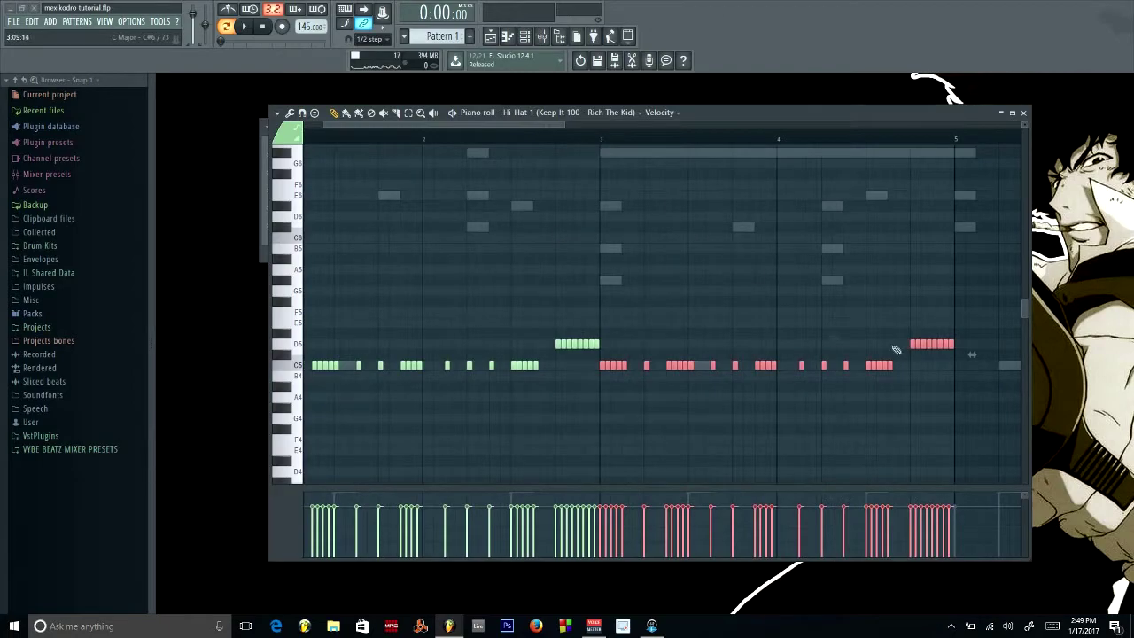
click(776, 324)
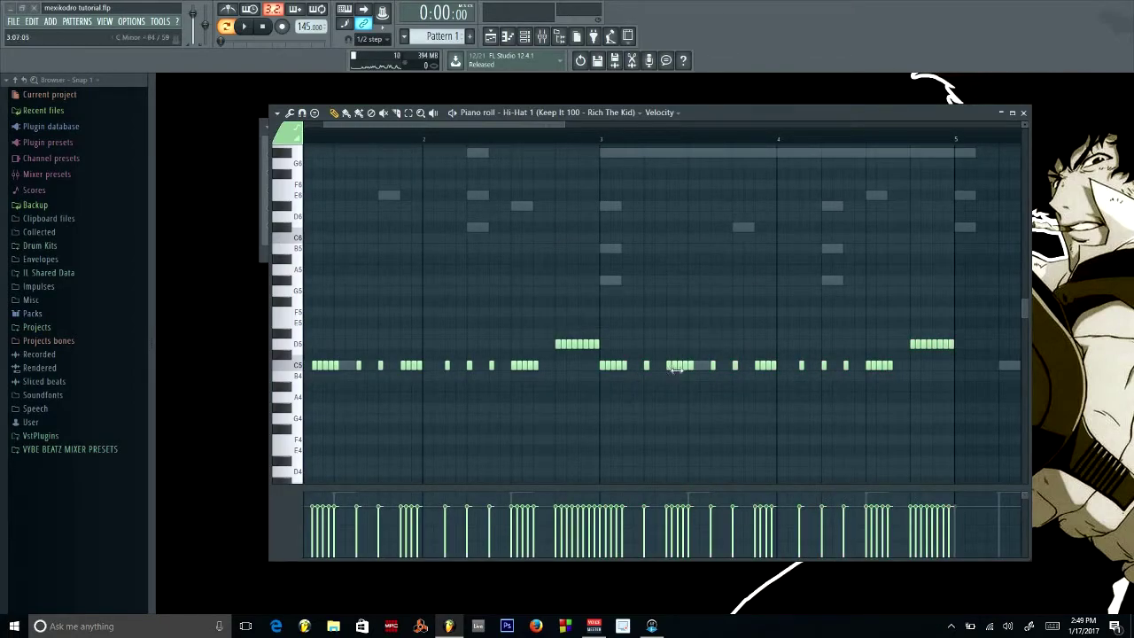
Replace the roll ending bar 3 with evenly spaced C5 notes from beat 4, build a five-note roll opening bar 4, and play it back
click(745, 363)
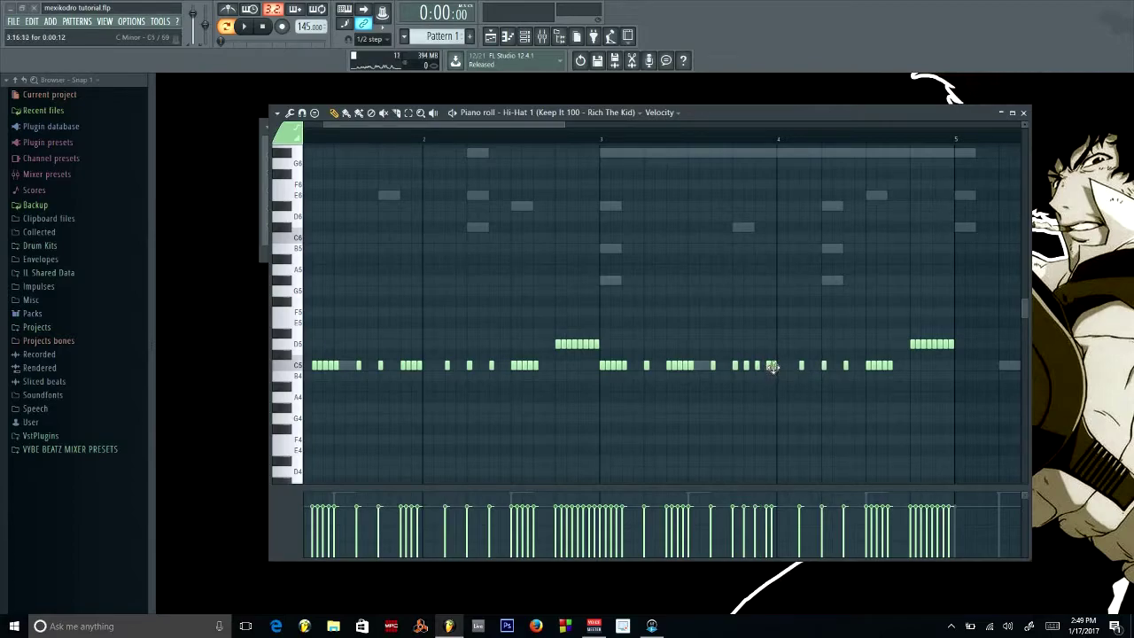
click(780, 365)
click(790, 364)
click(797, 364)
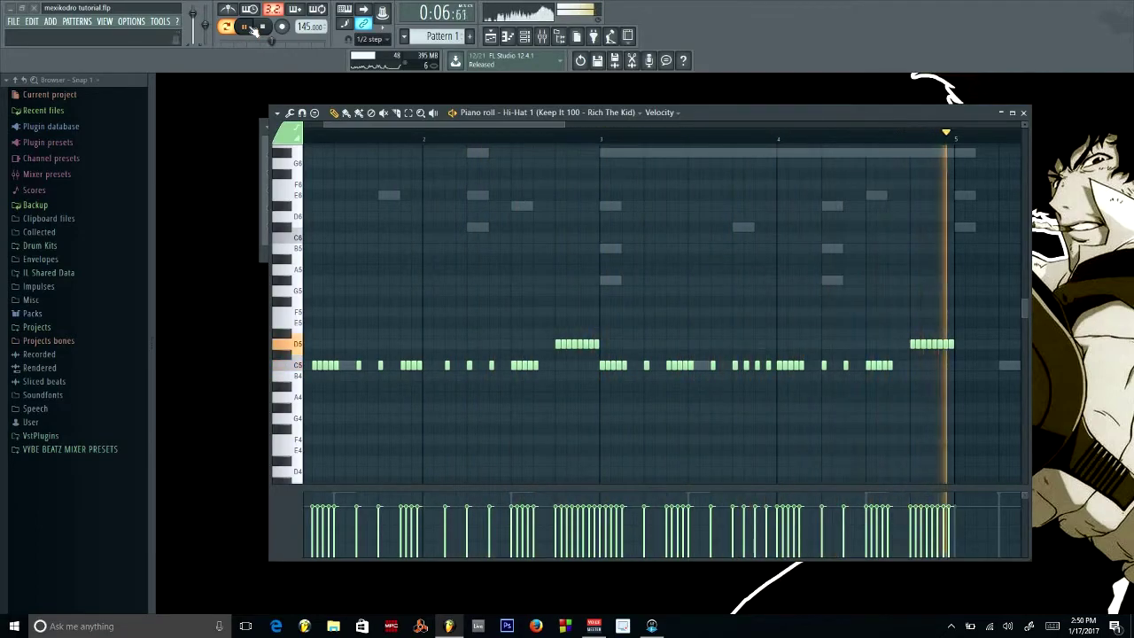
click(263, 27)
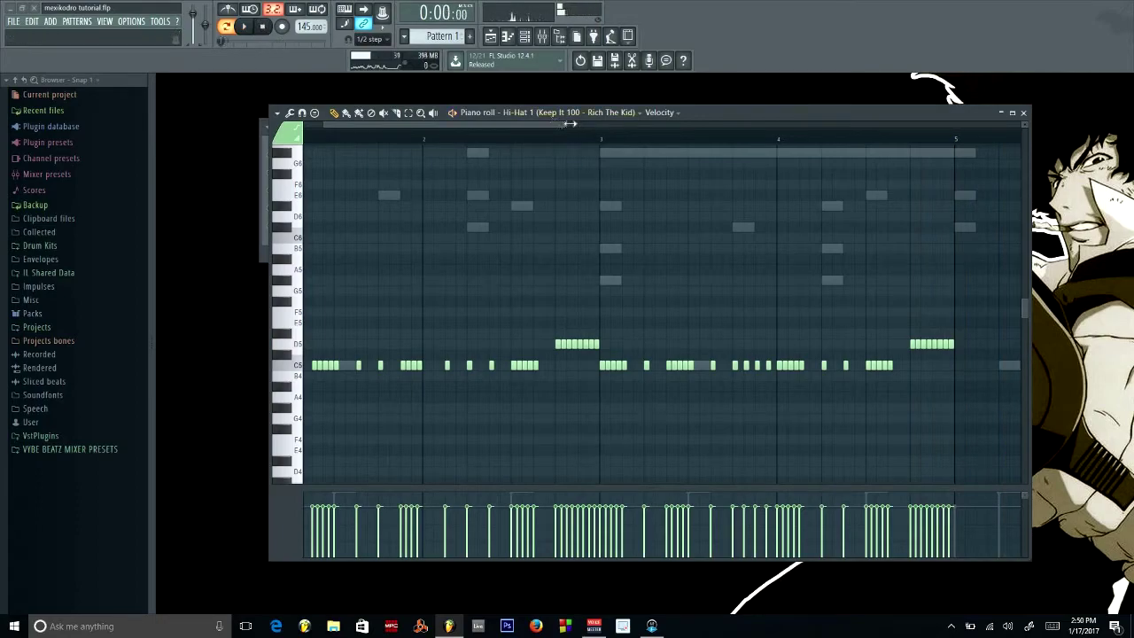
Turn on the metronome and play the four-bar hi-hat pattern with the melody
scroll(764, 277, down, 2)
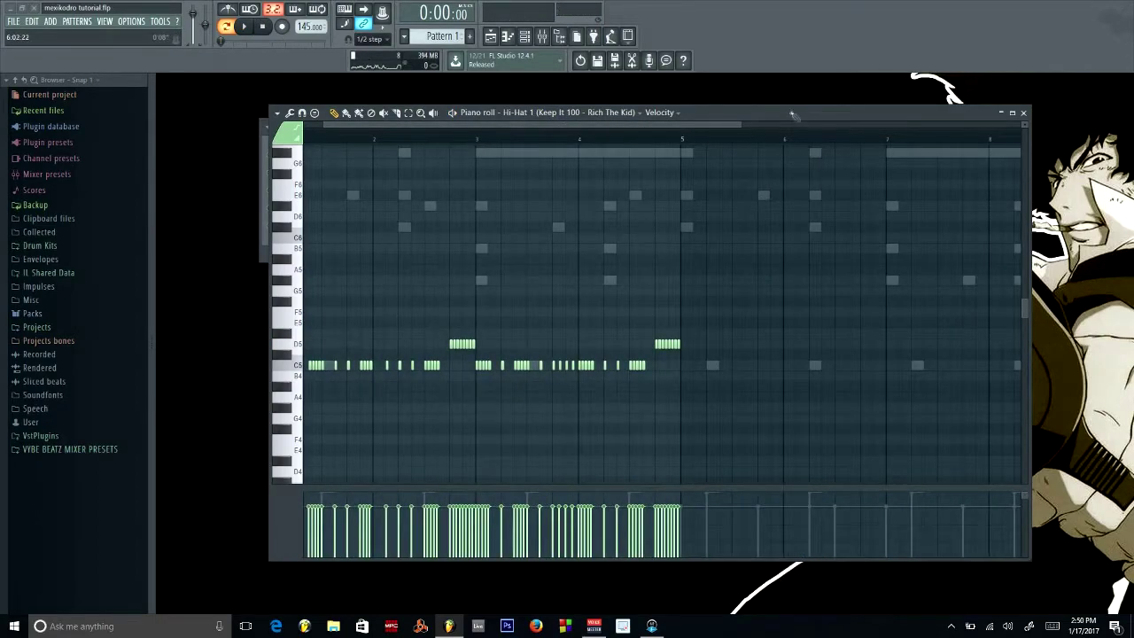
double_click(791, 113)
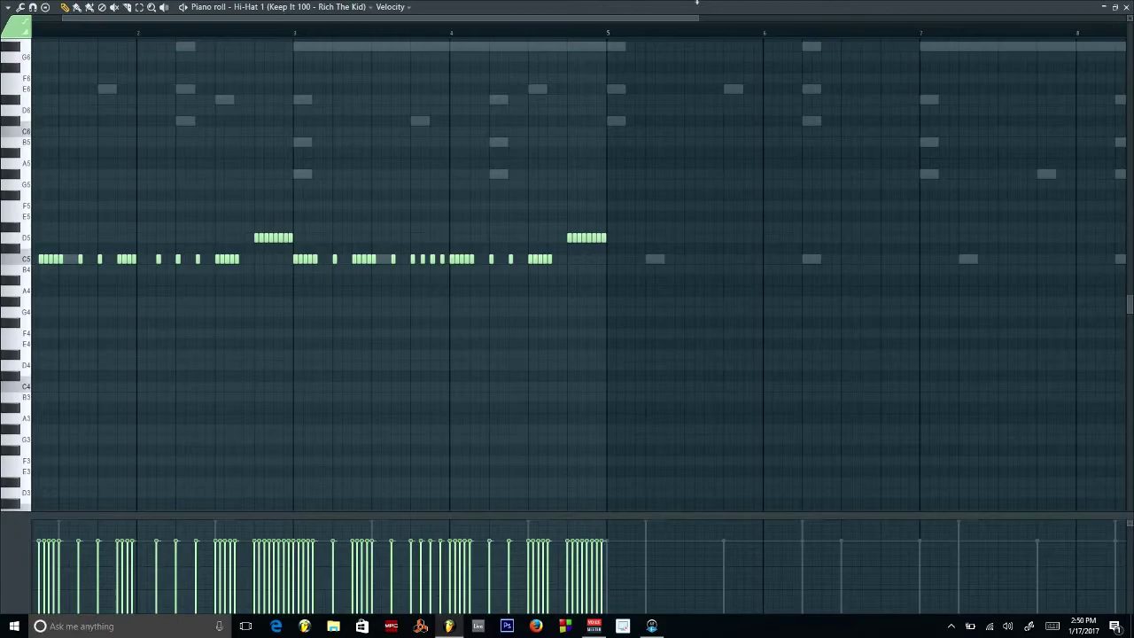
double_click(697, 4)
key(space)
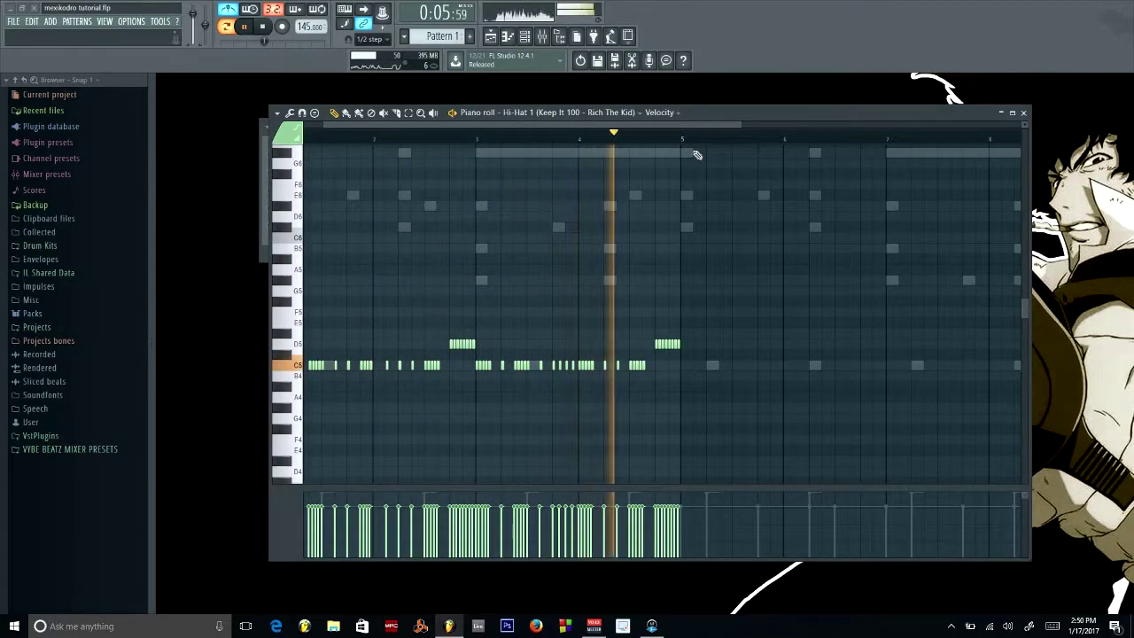
key(space)
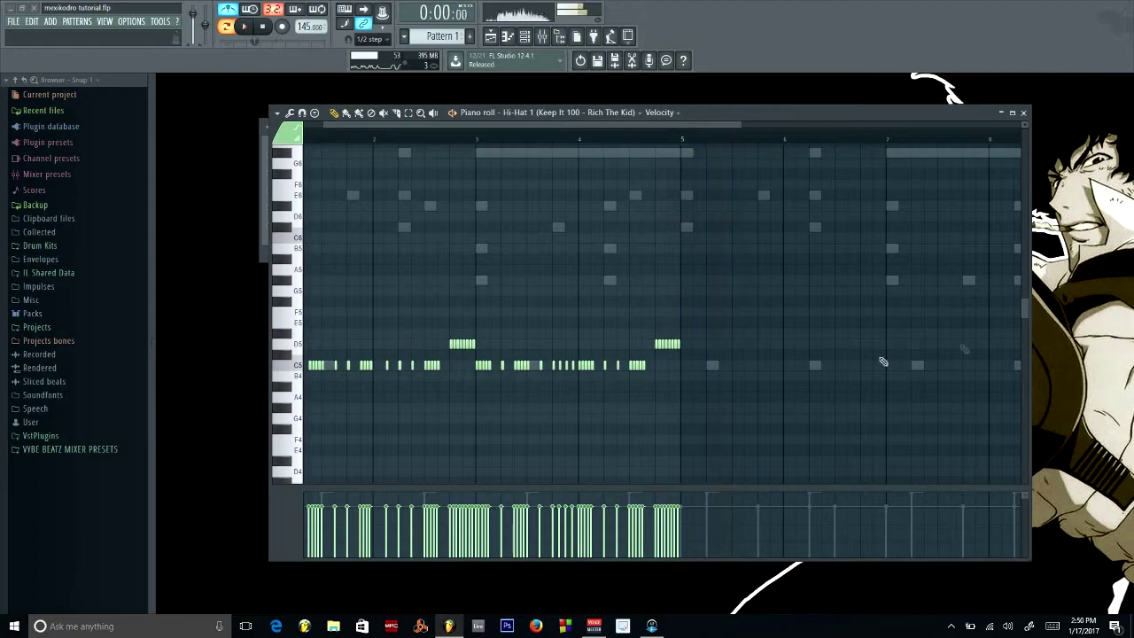
Open the Clap 4 piano roll and move the C5 clap in bar 5 onto beat 3, checking it from bar 4
key(Escape)
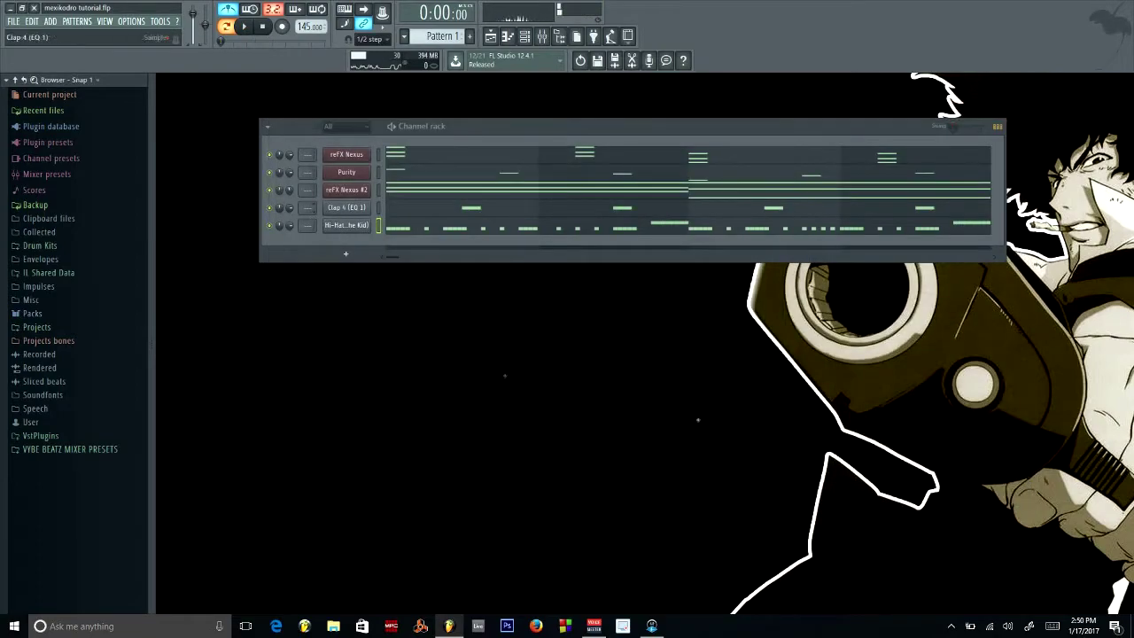
click(353, 209)
click(517, 218)
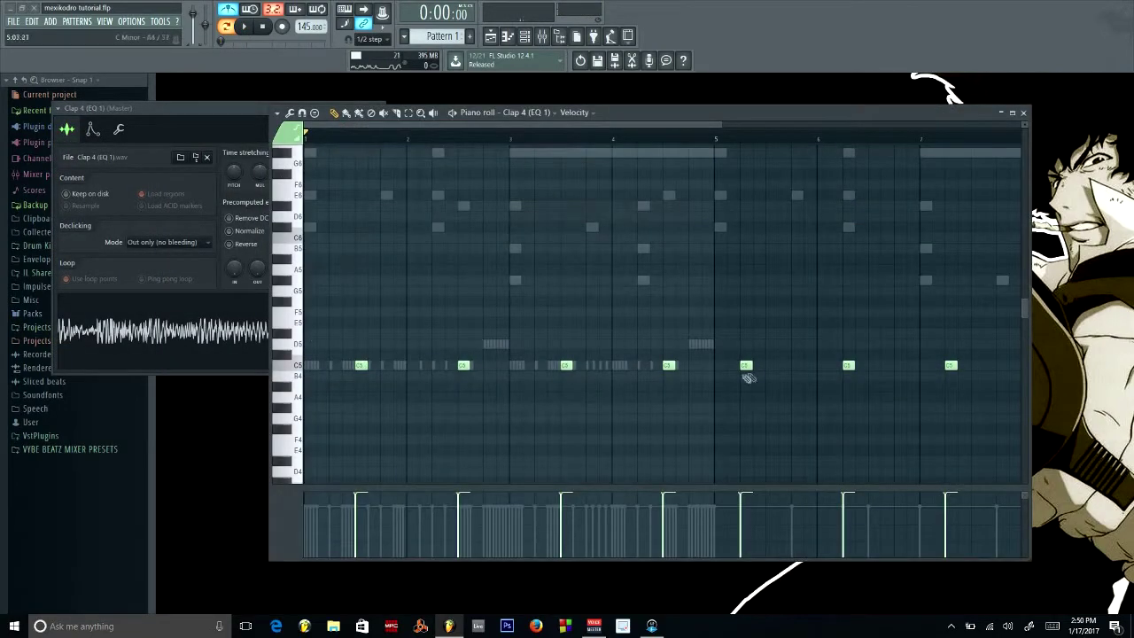
mouse_move(744, 369)
mouse_down()
mouse_move(770, 367)
mouse_move(745, 374)
mouse_up()
click(621, 142)
key(space)
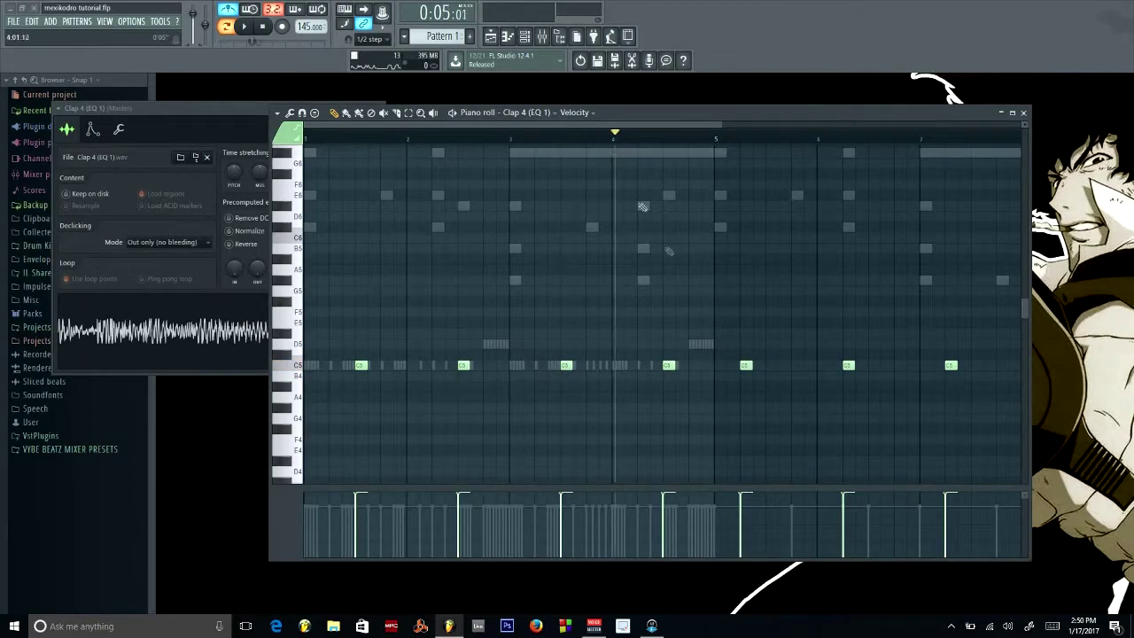
drag(750, 372, 765, 367)
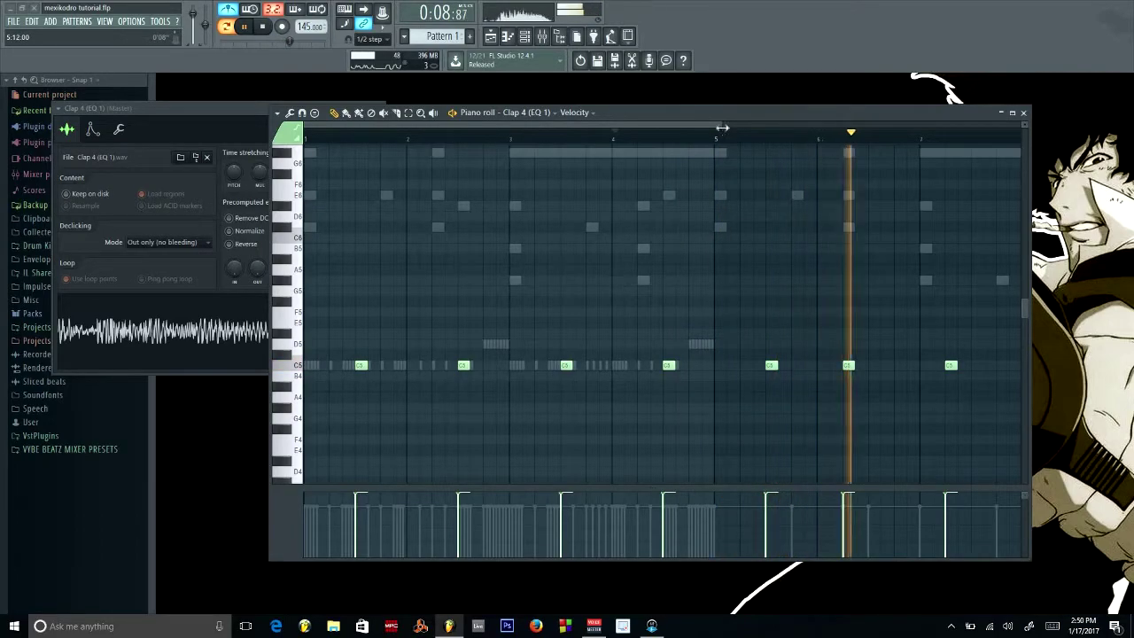
Move the claps in bars 6, 7 and 8 onto beat 3, check them with playback and save the project
key(space)
right_click(849, 367)
click(874, 367)
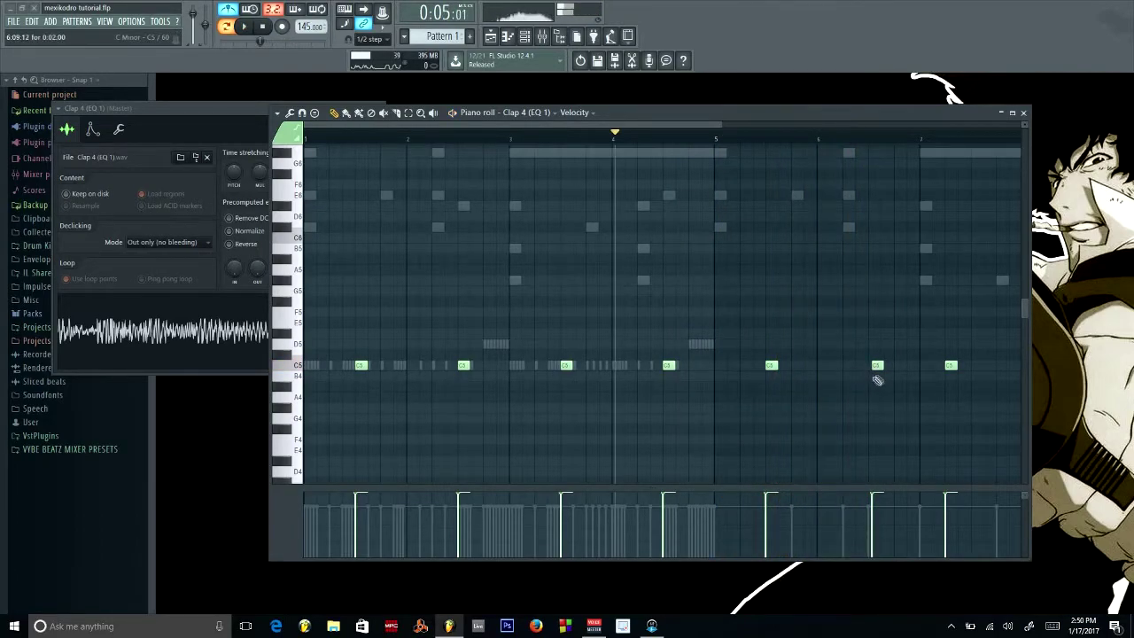
key(space)
drag(951, 367, 976, 369)
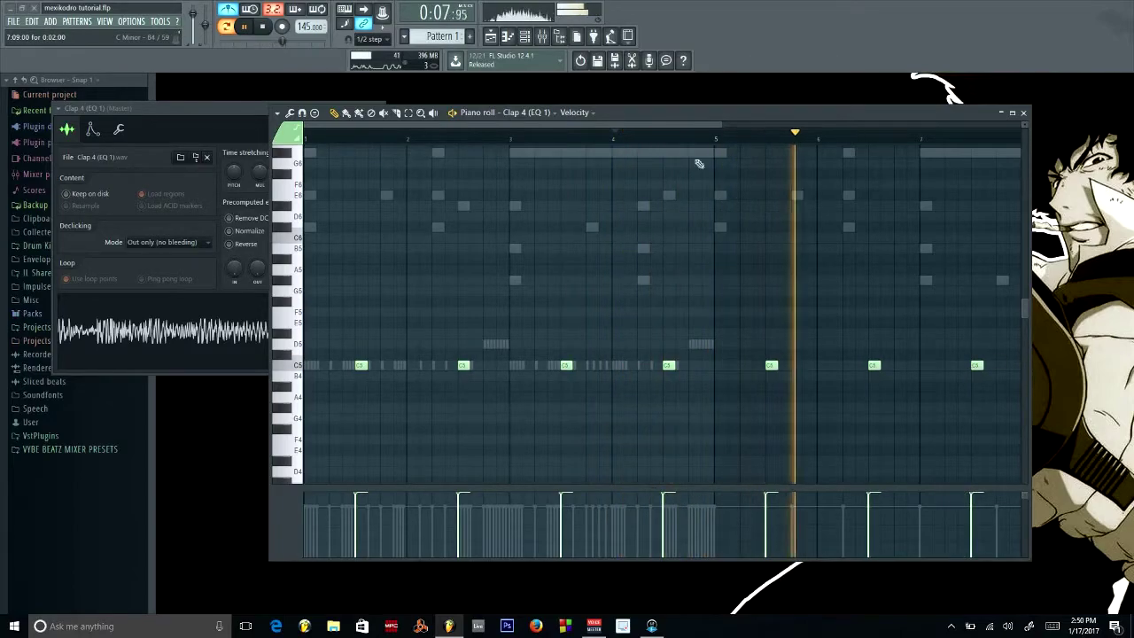
drag(956, 369, 982, 368)
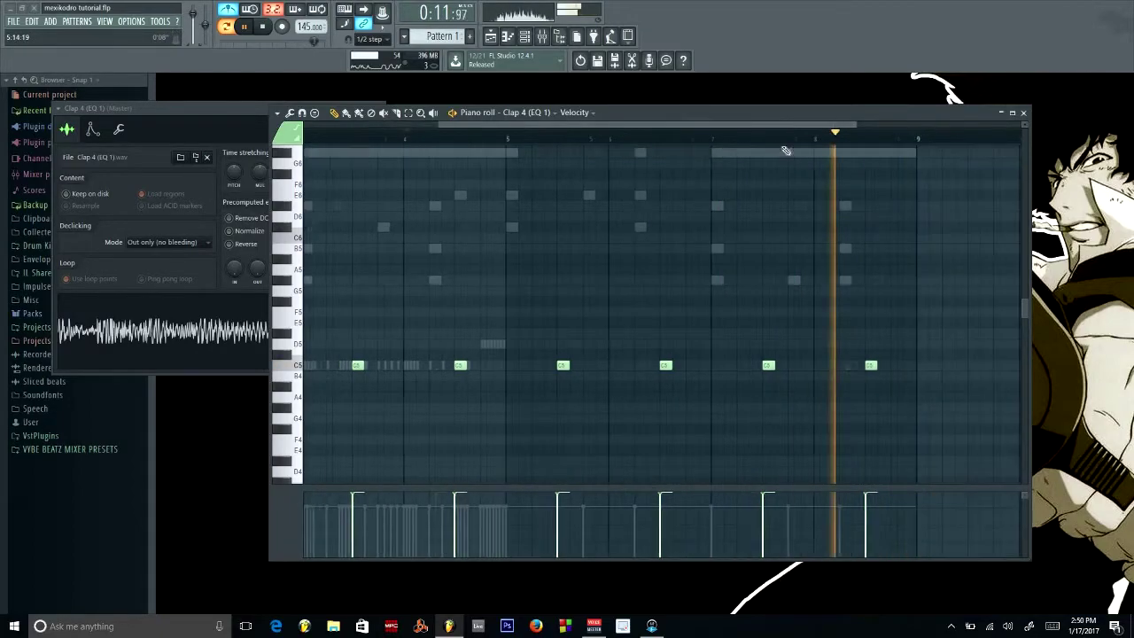
key(space)
key(ctrl+s)
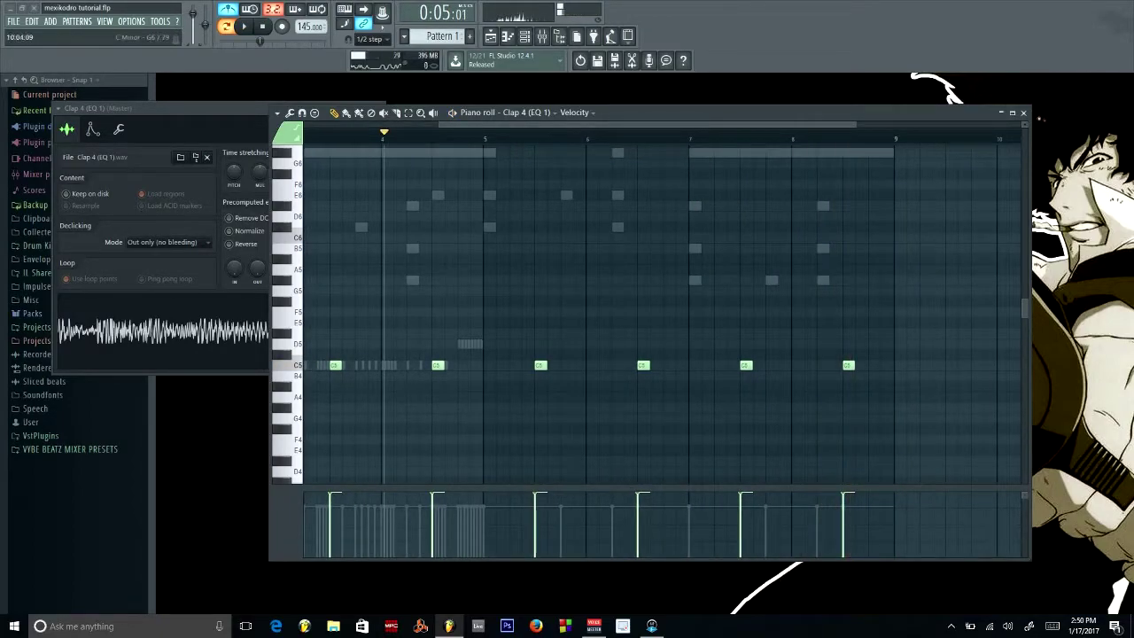
Close the clap's piano roll and sampler settings and play the whole pattern
click(1024, 113)
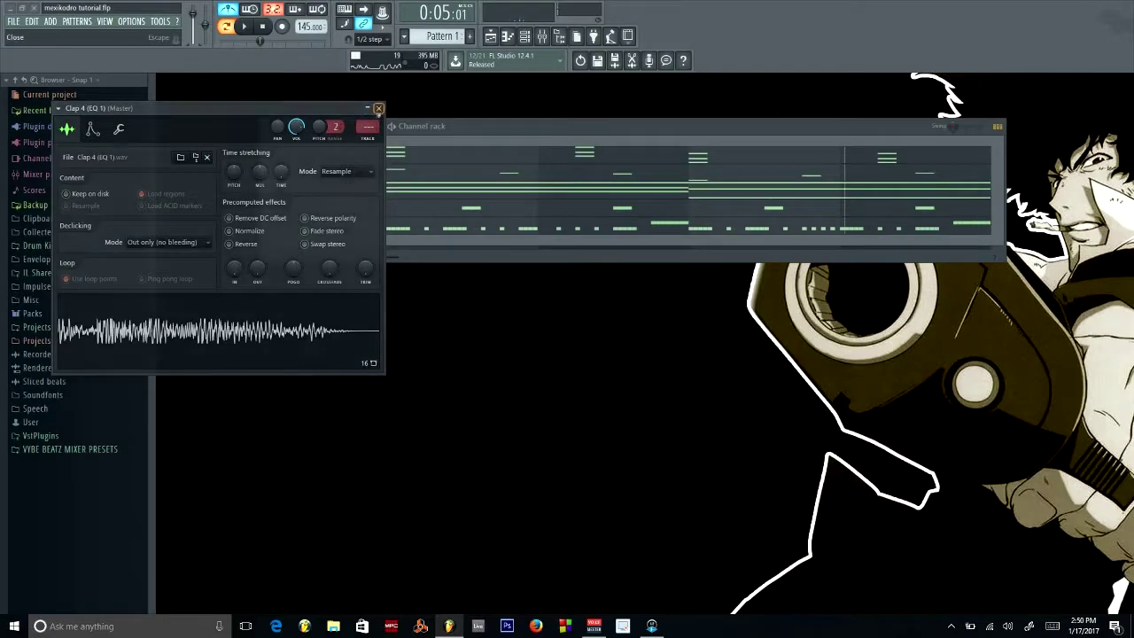
click(380, 108)
key(space)
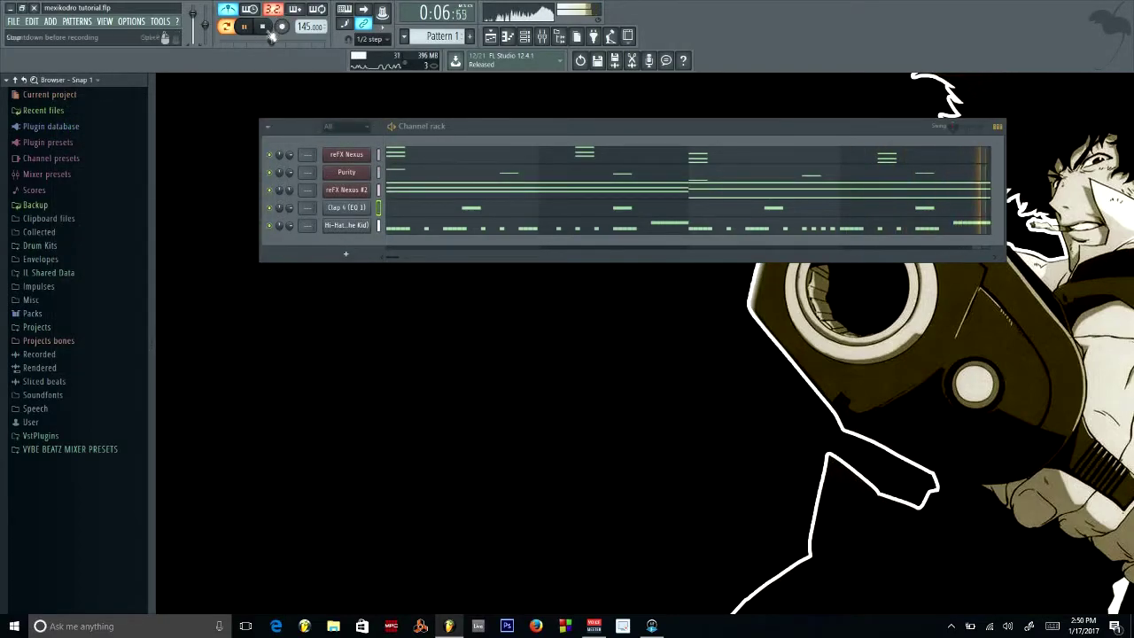
key(space)
Set the snap to Bar in the Hi-Hat 1 piano roll and duplicate the four-bar hi-hat pattern into bars 5 to 8
click(463, 226)
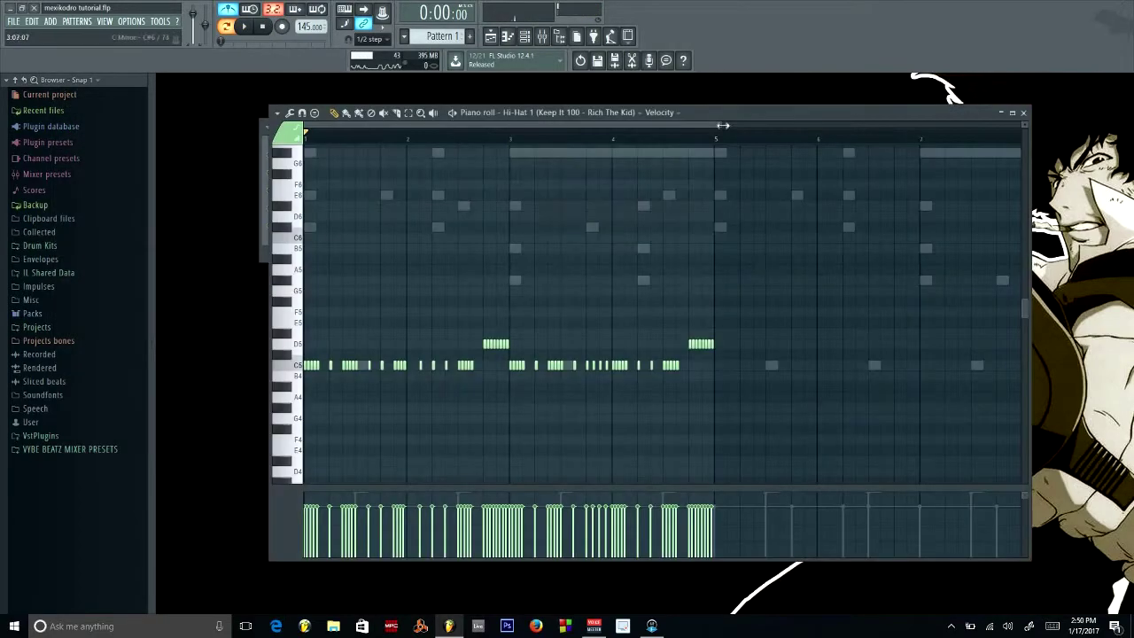
scroll(780, 148, down, 2)
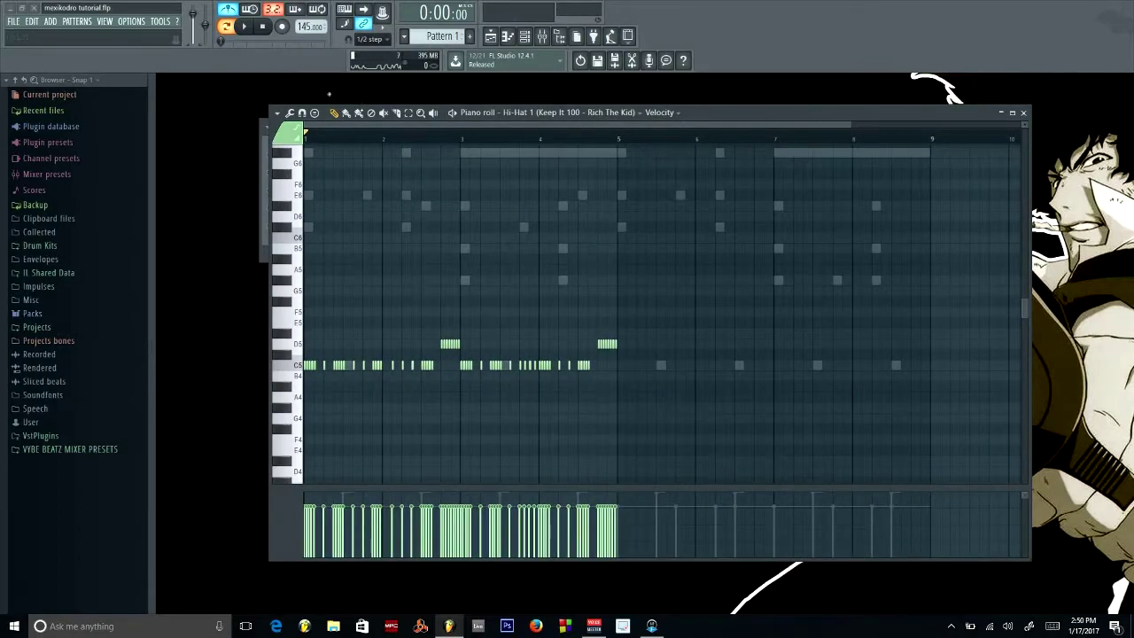
click(385, 47)
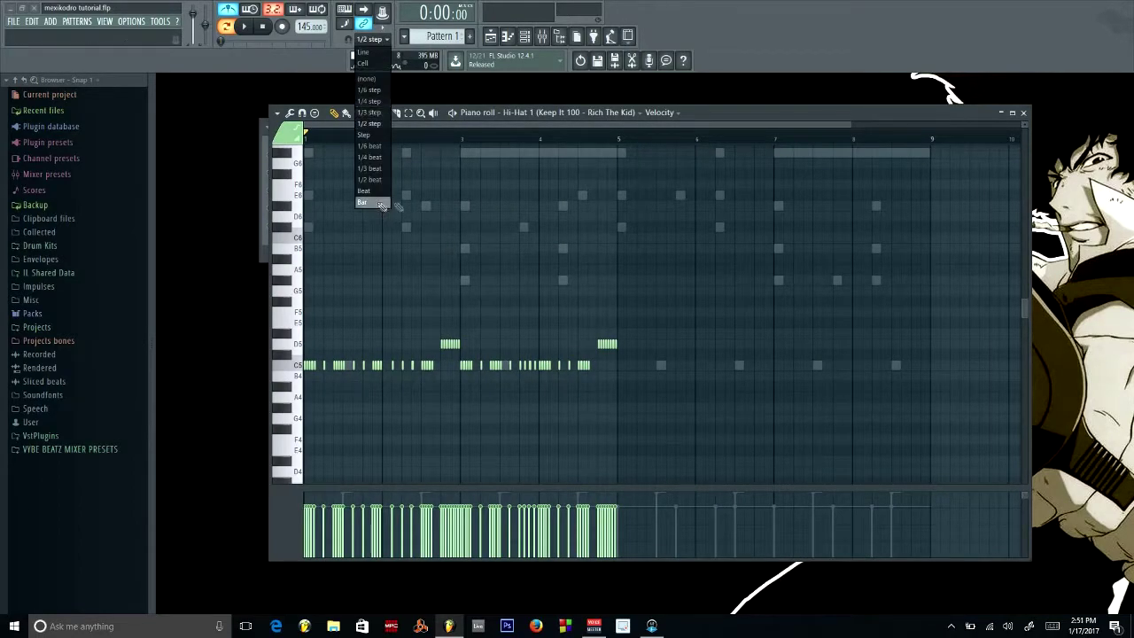
click(379, 204)
click(619, 140)
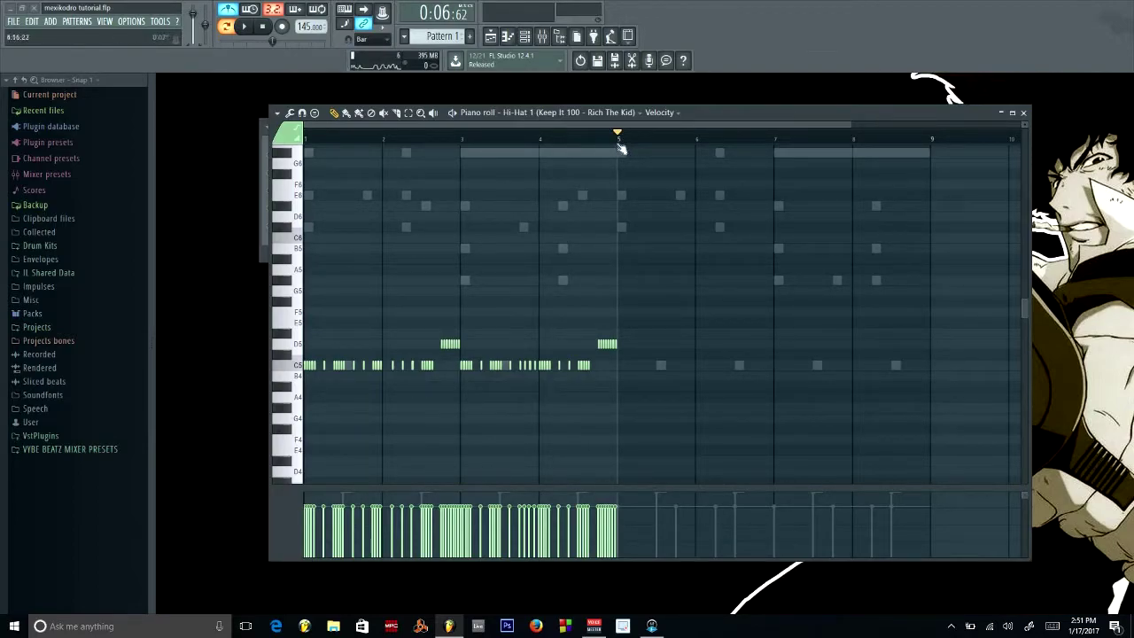
key(ctrl+a)
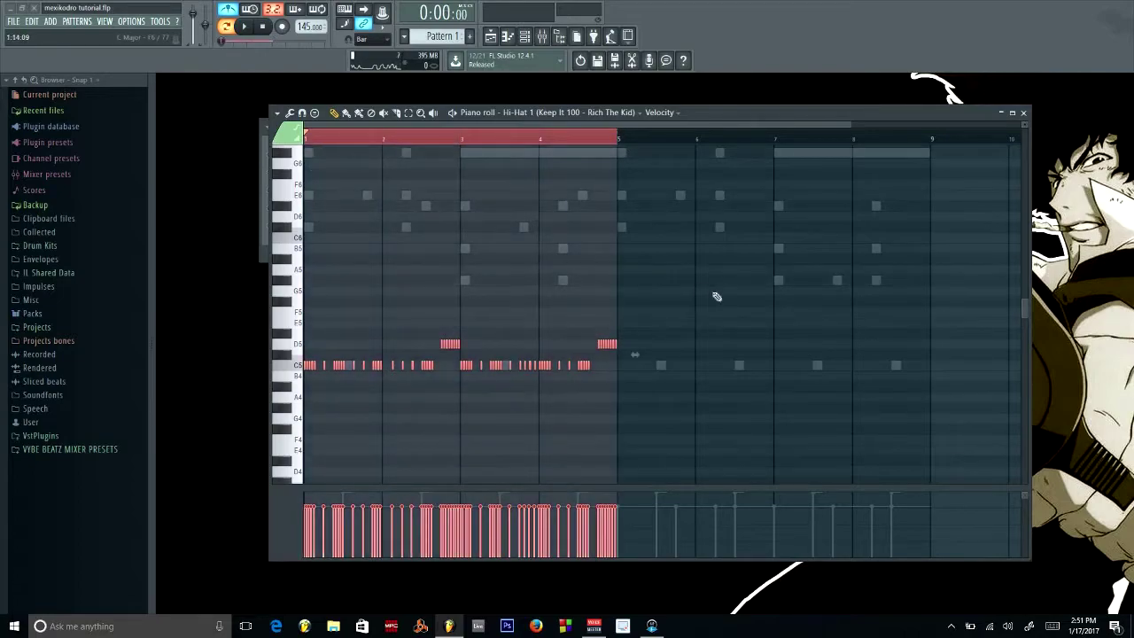
key(ctrl+b)
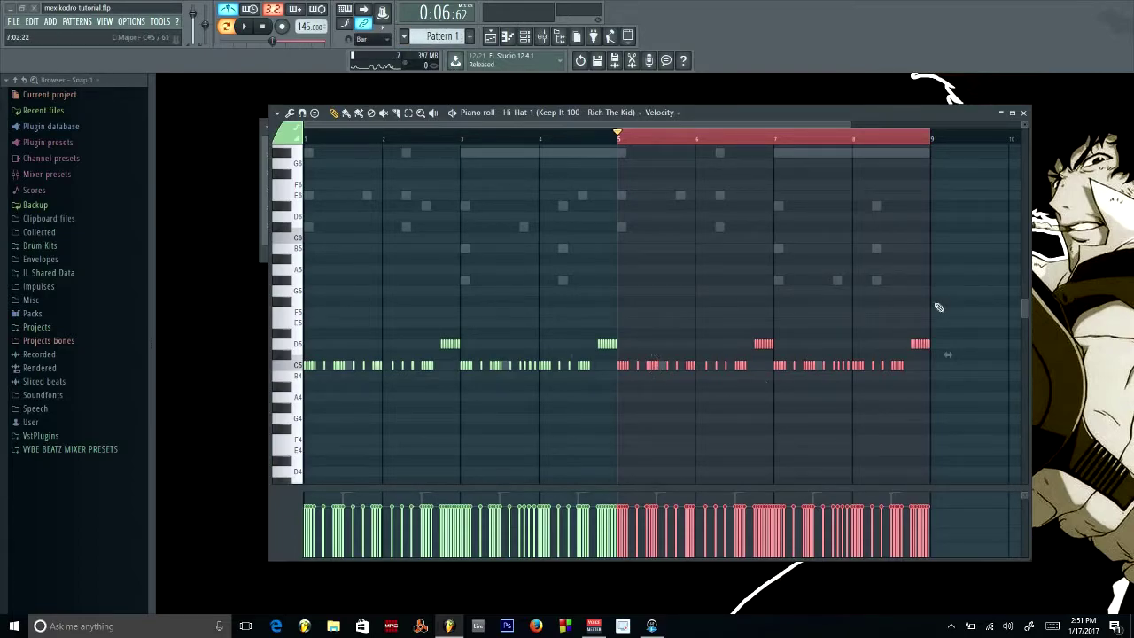
click(788, 137)
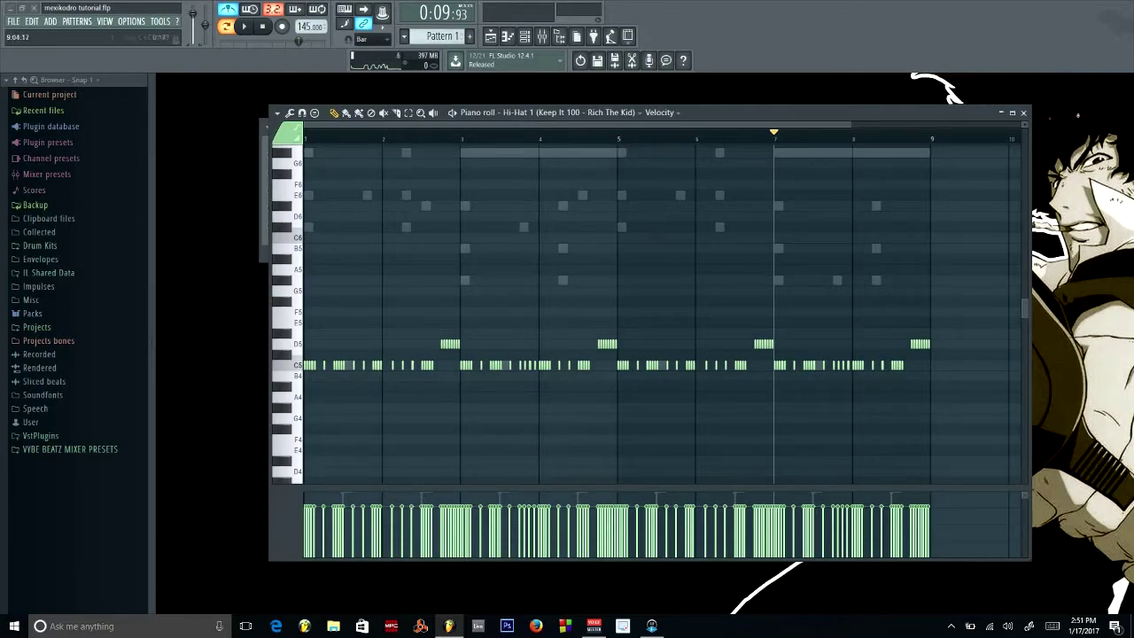
click(1024, 113)
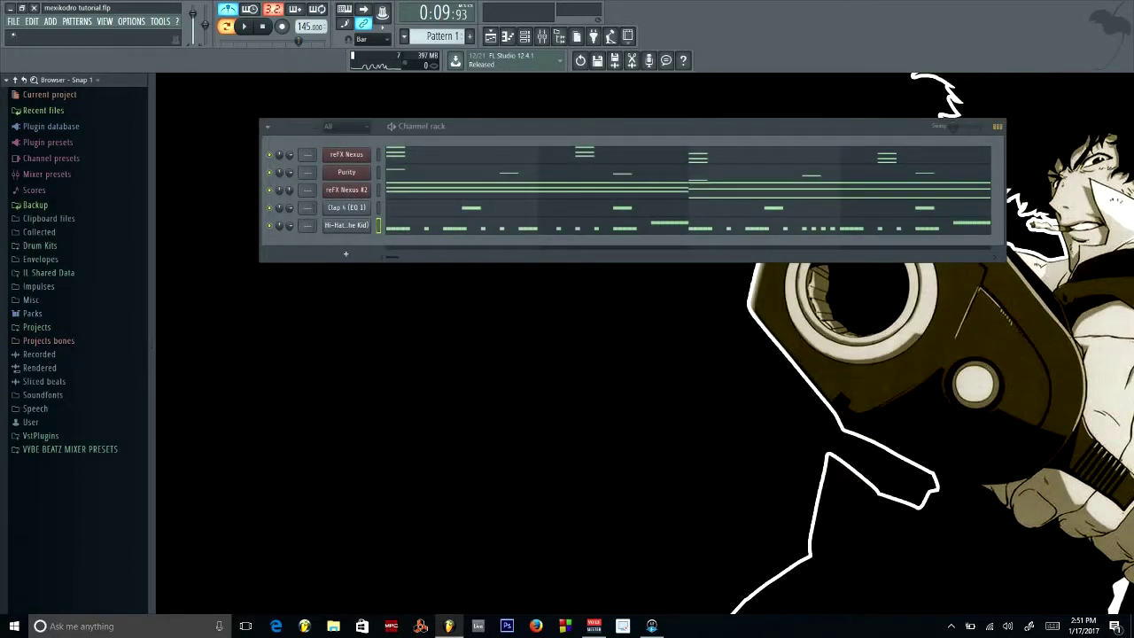
Turn off the metronome and play the whole pattern from the start
click(13, 21)
click(259, 27)
click(244, 27)
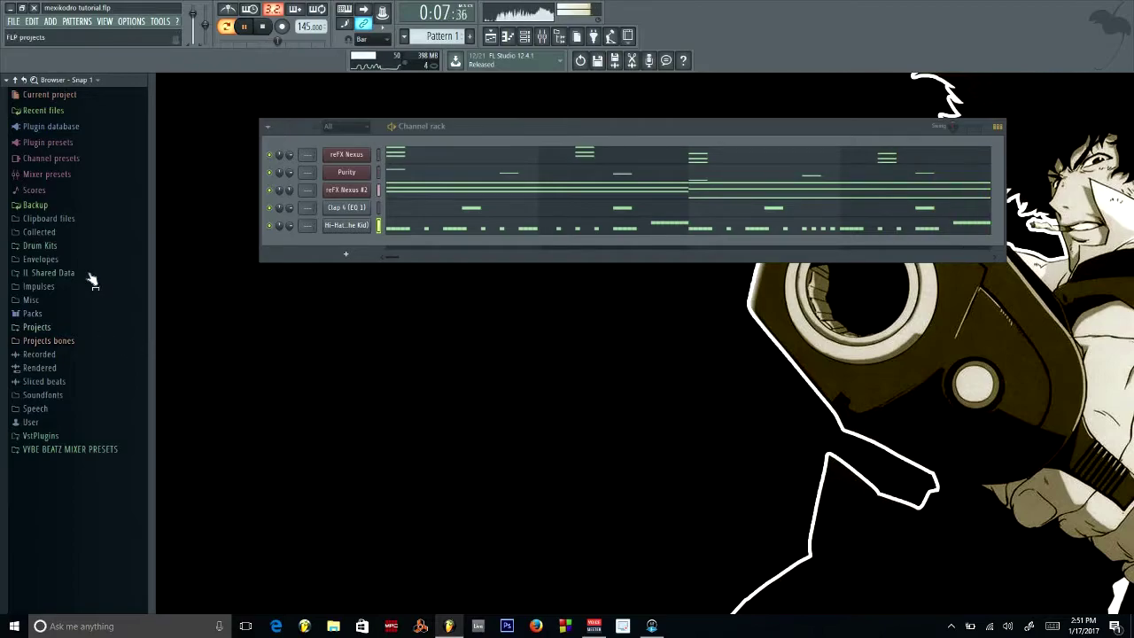
Audition samples in the 03 Snares folder of the Young Kico drum kit while the pattern plays
click(84, 248)
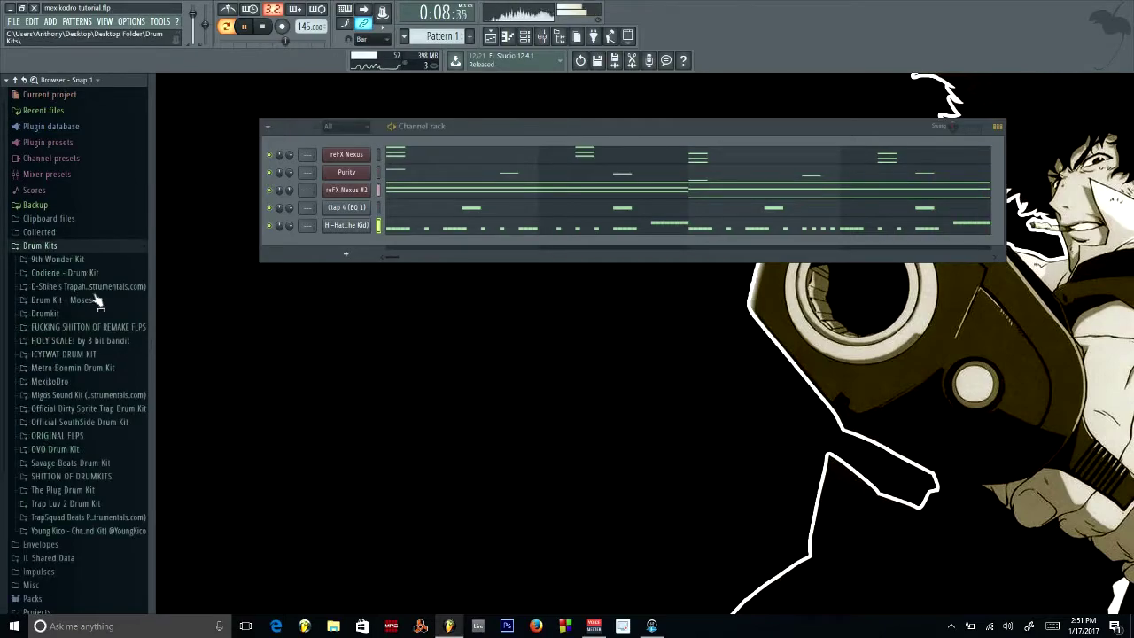
click(94, 530)
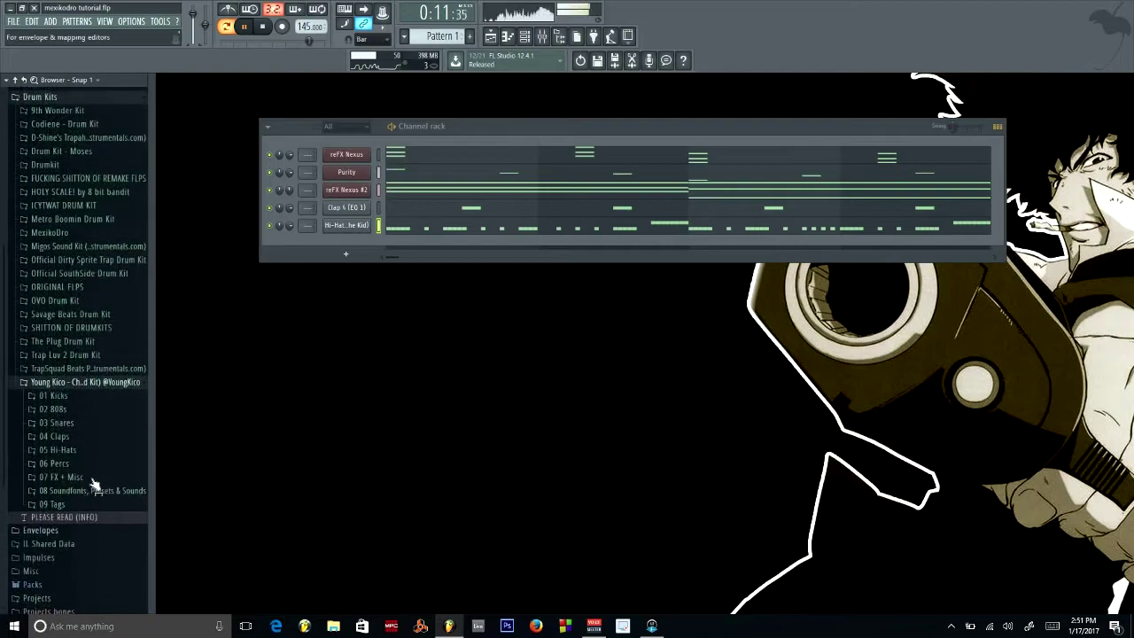
click(93, 423)
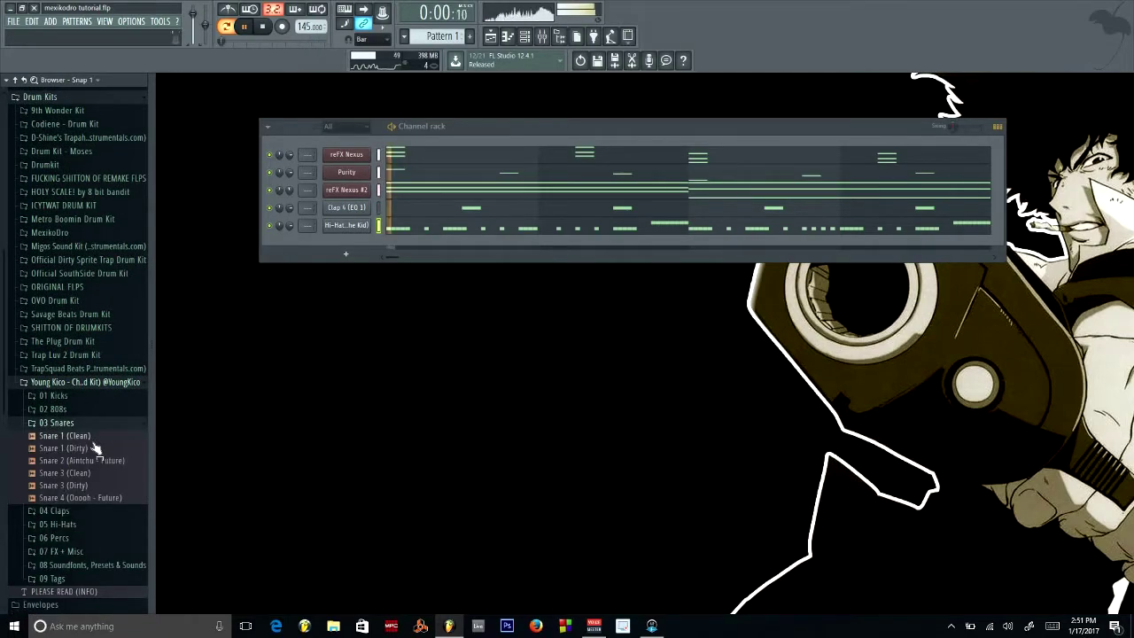
click(93, 449)
click(102, 498)
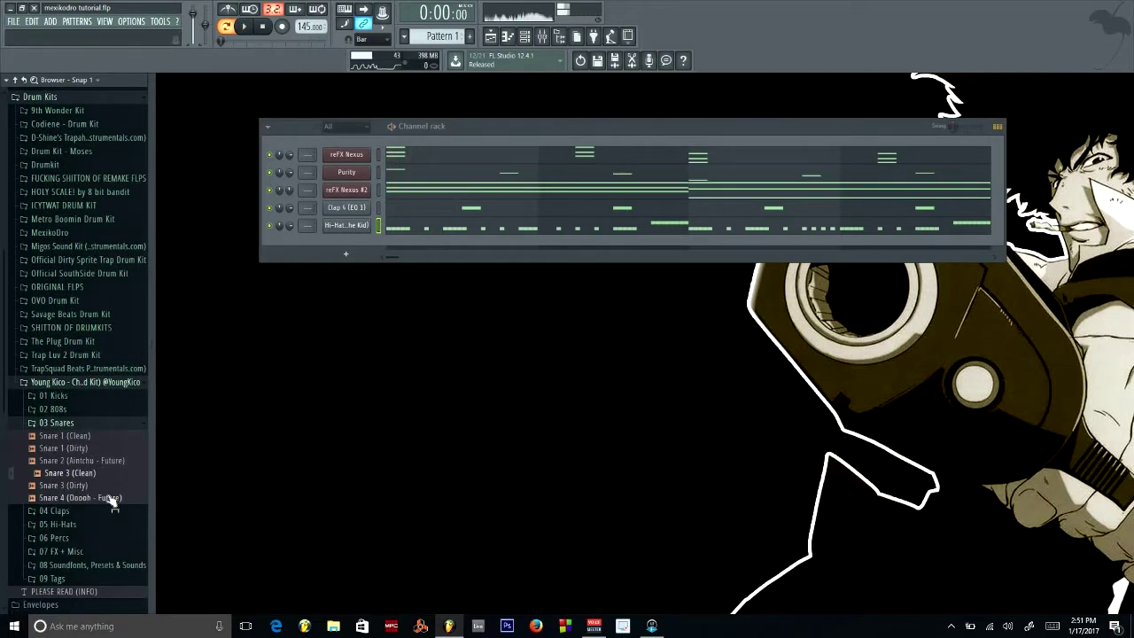
click(93, 473)
click(80, 424)
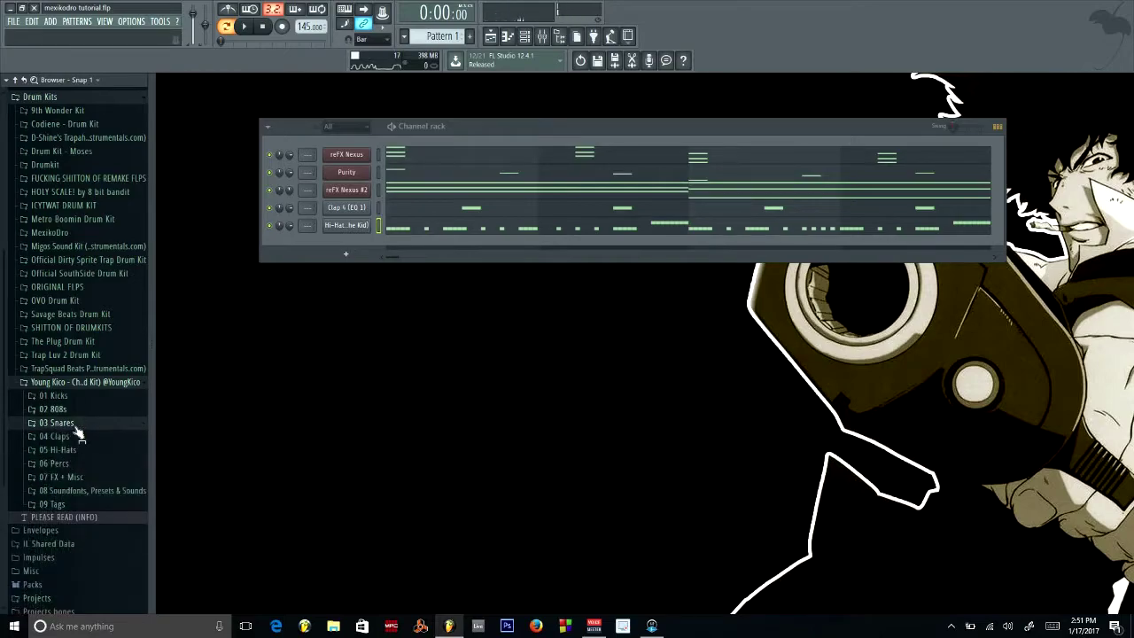
Audition the samples in the 02 808s folder and add 808 8 (DJ Plugg x Zaytoven) as a new channel below the hi-hat
click(53, 410)
click(93, 471)
click(89, 460)
click(87, 497)
click(89, 509)
click(91, 522)
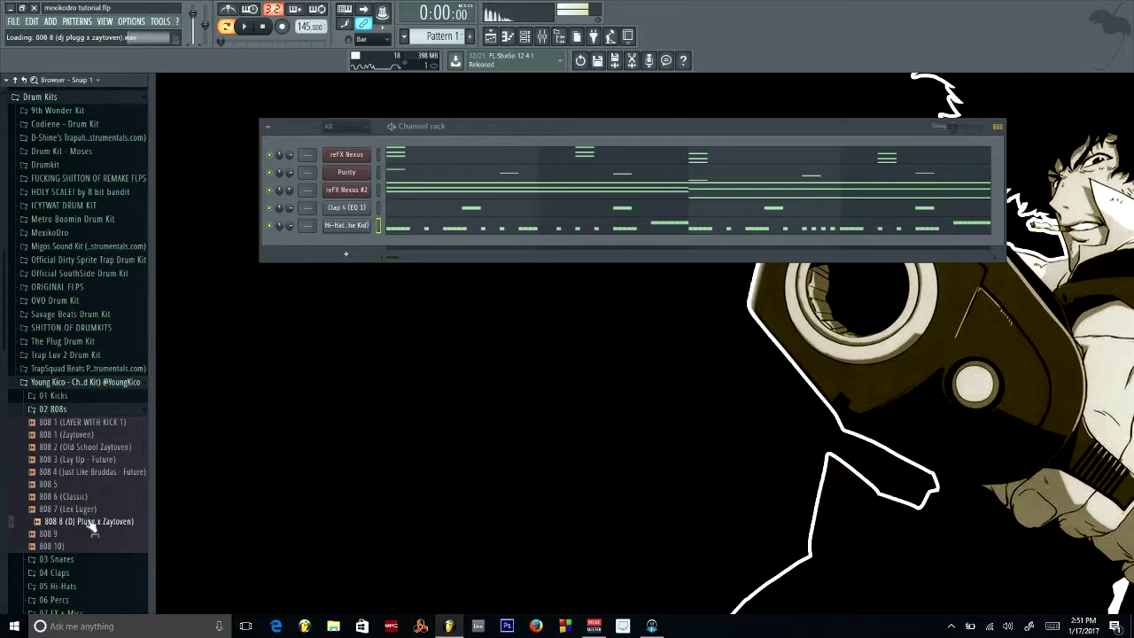
click(84, 534)
click(84, 546)
click(84, 535)
click(81, 522)
drag(79, 525, 344, 245)
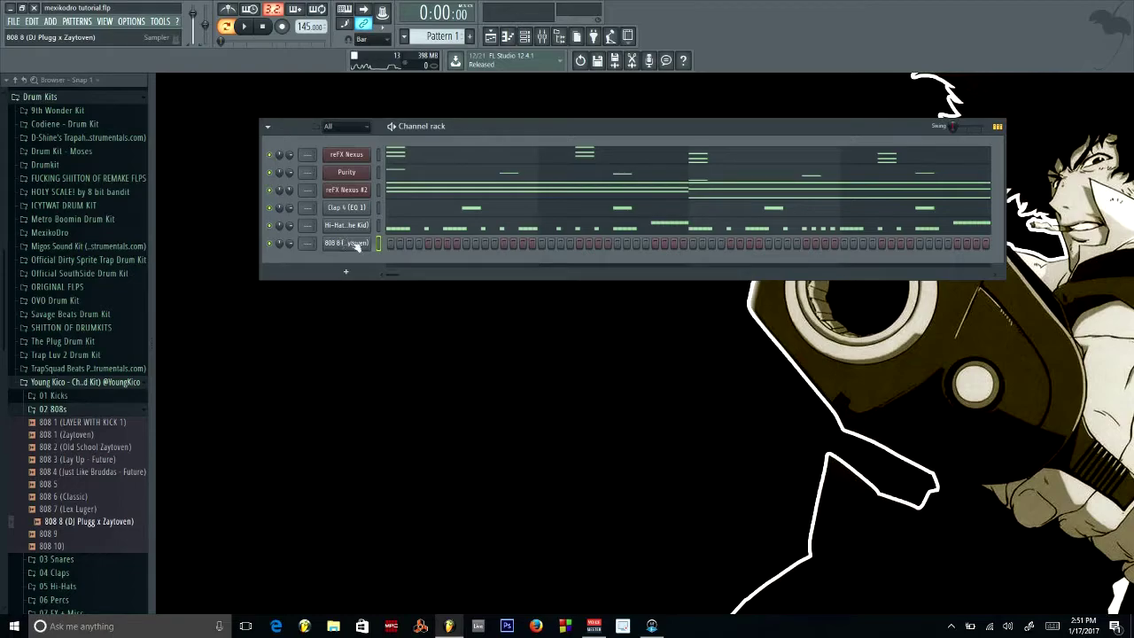
Check the 808 8 sampler settings, open the channel's empty piano roll and set the snap to 1/2 step
click(350, 245)
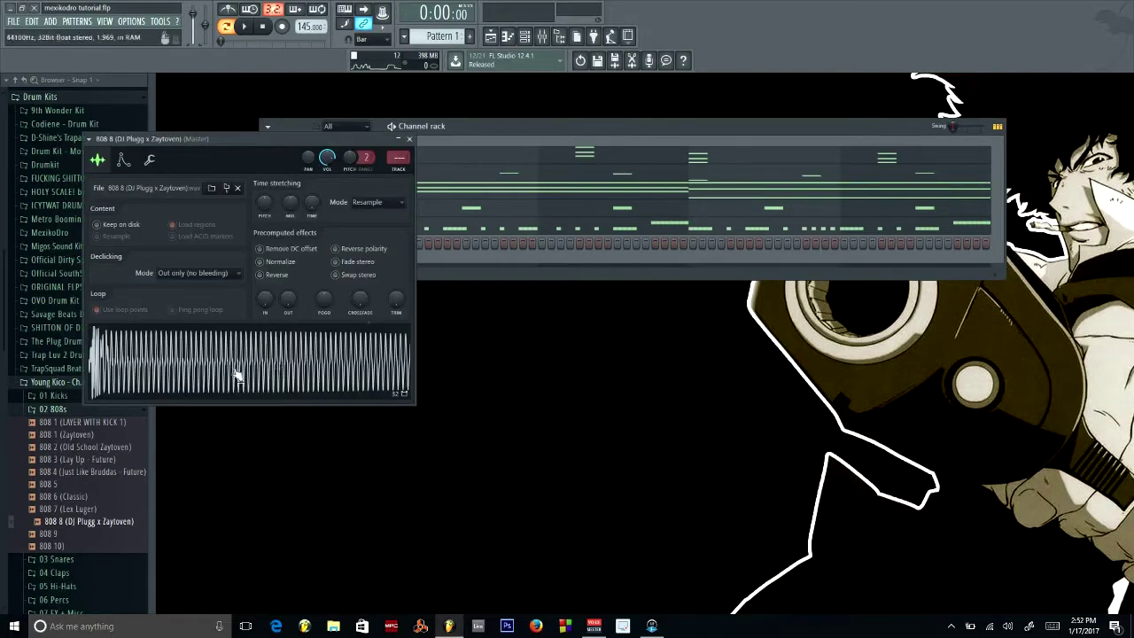
click(409, 140)
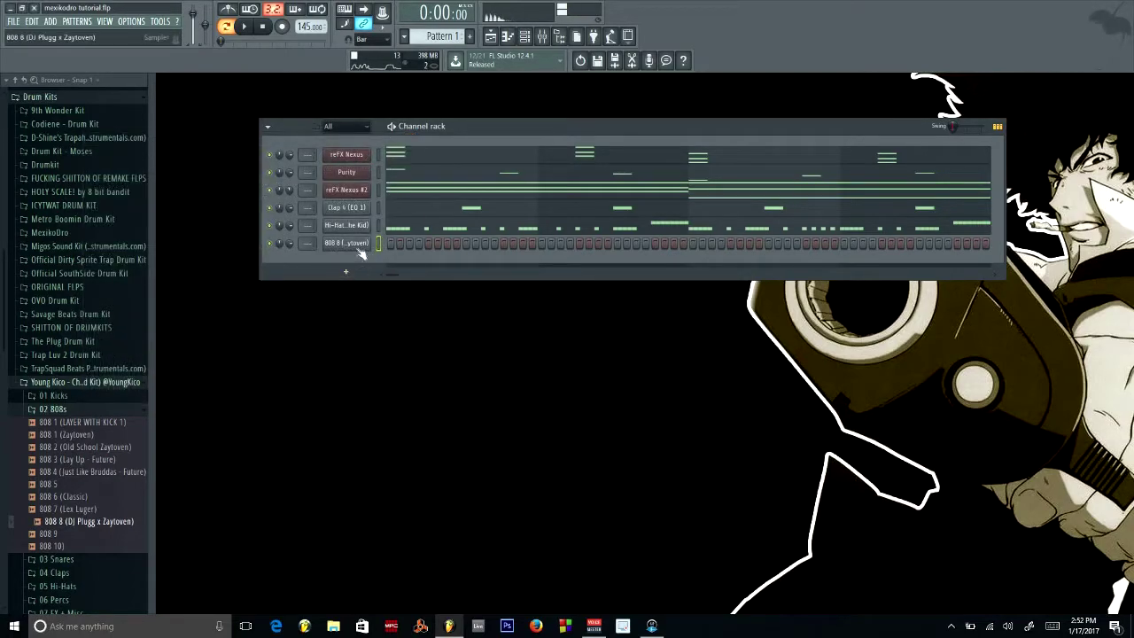
click(346, 249)
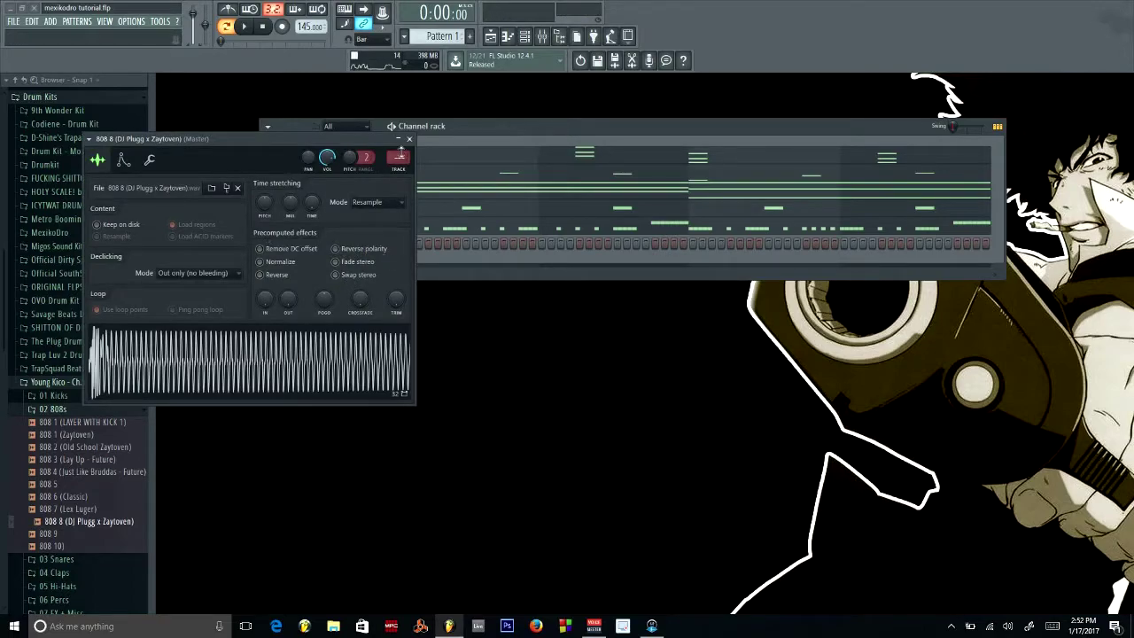
click(410, 140)
right_click(356, 253)
click(416, 247)
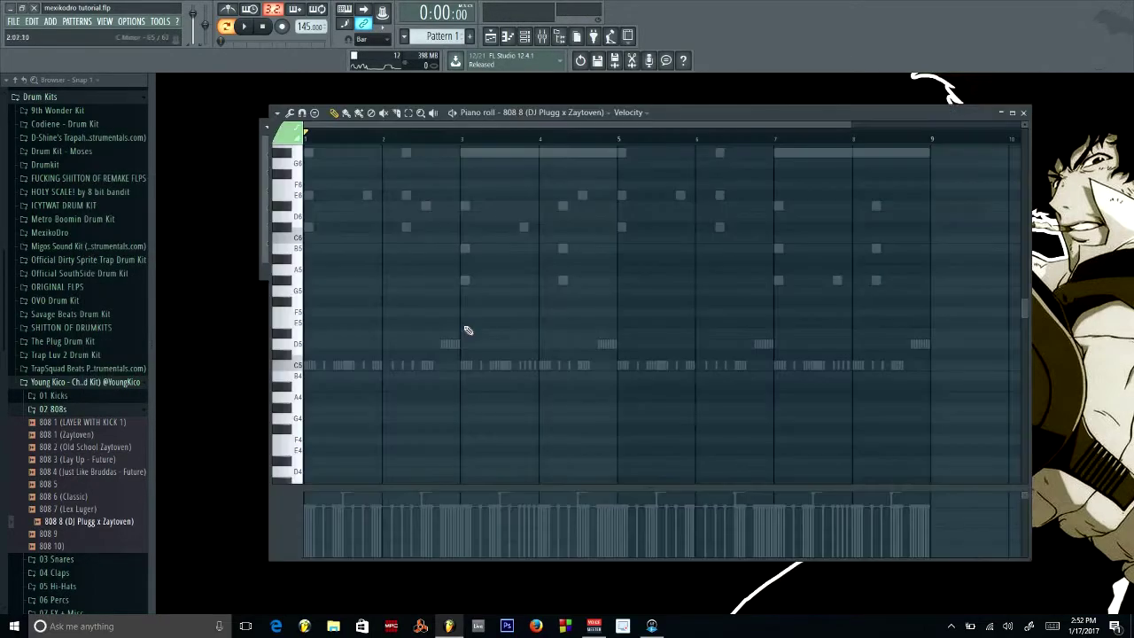
click(367, 39)
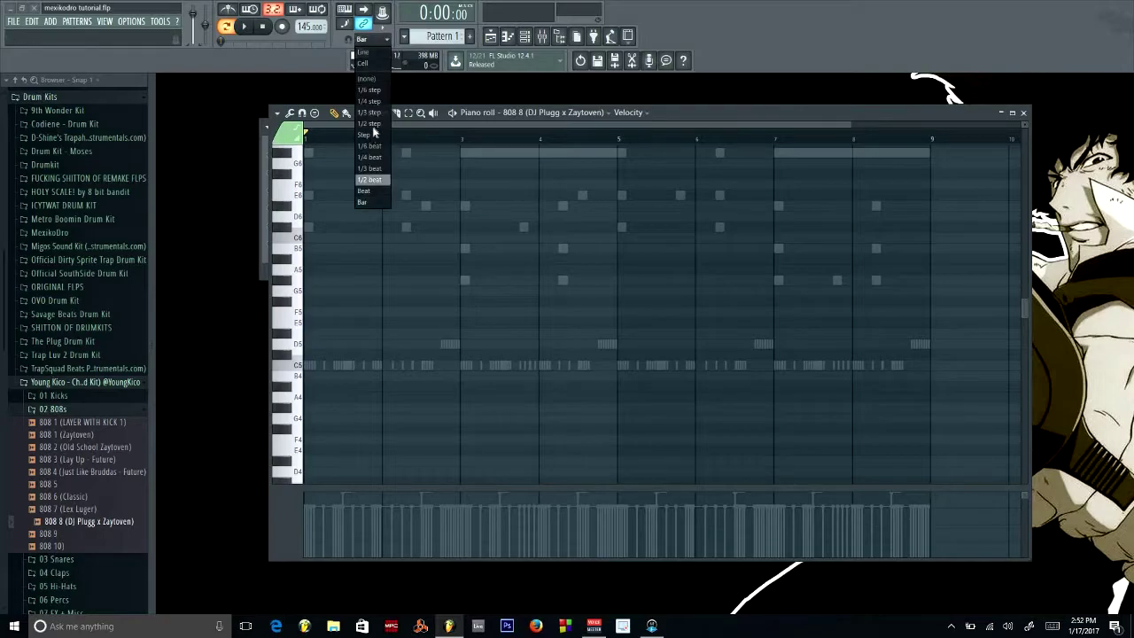
click(375, 124)
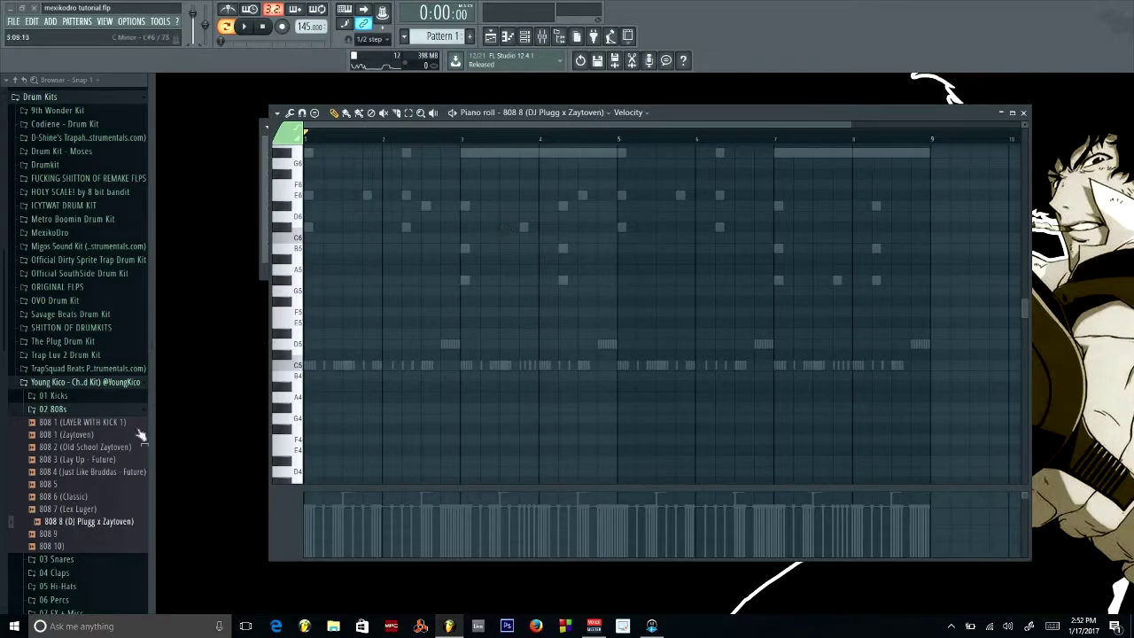
Audition the 808 10 sample for comparison and look at the 808 8 channel's sampler settings and options
click(76, 547)
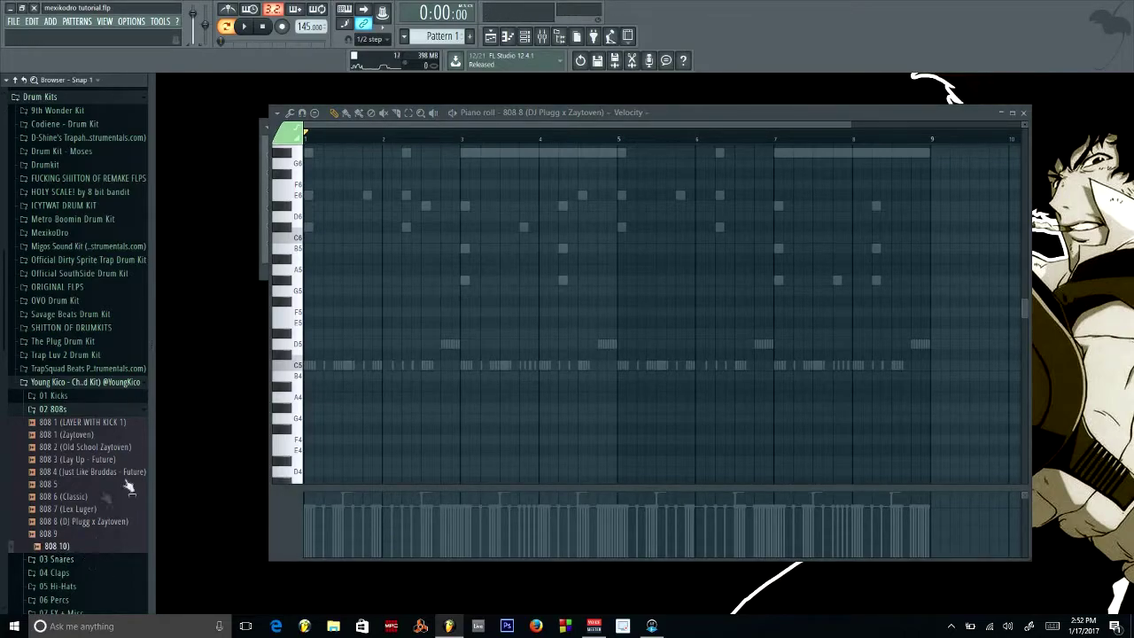
drag(763, 112, 881, 111)
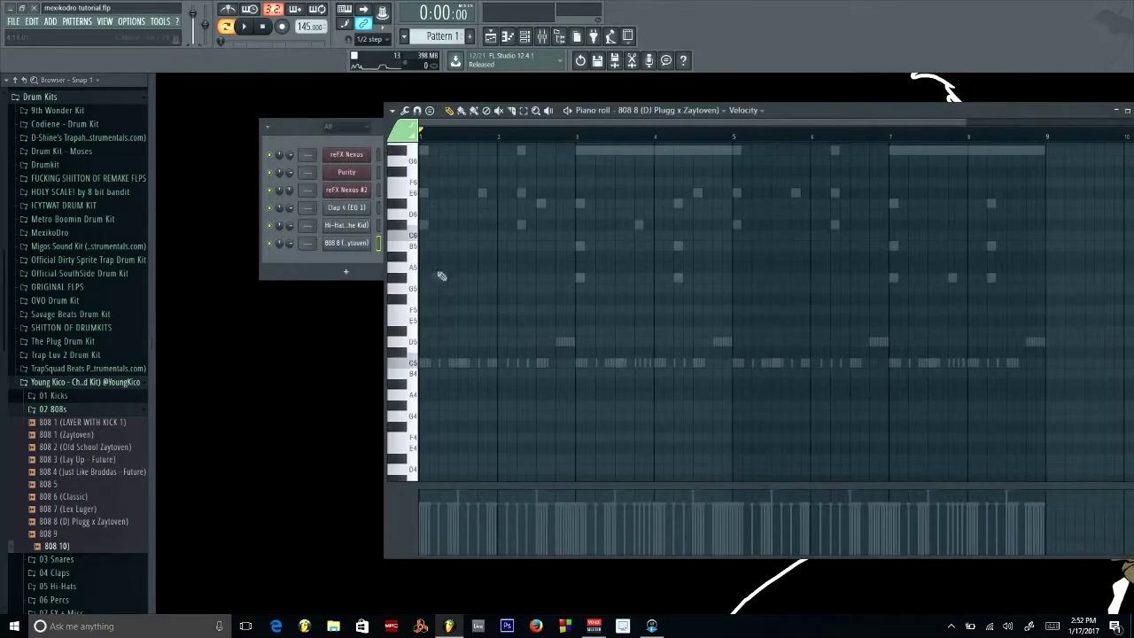
click(357, 242)
click(408, 139)
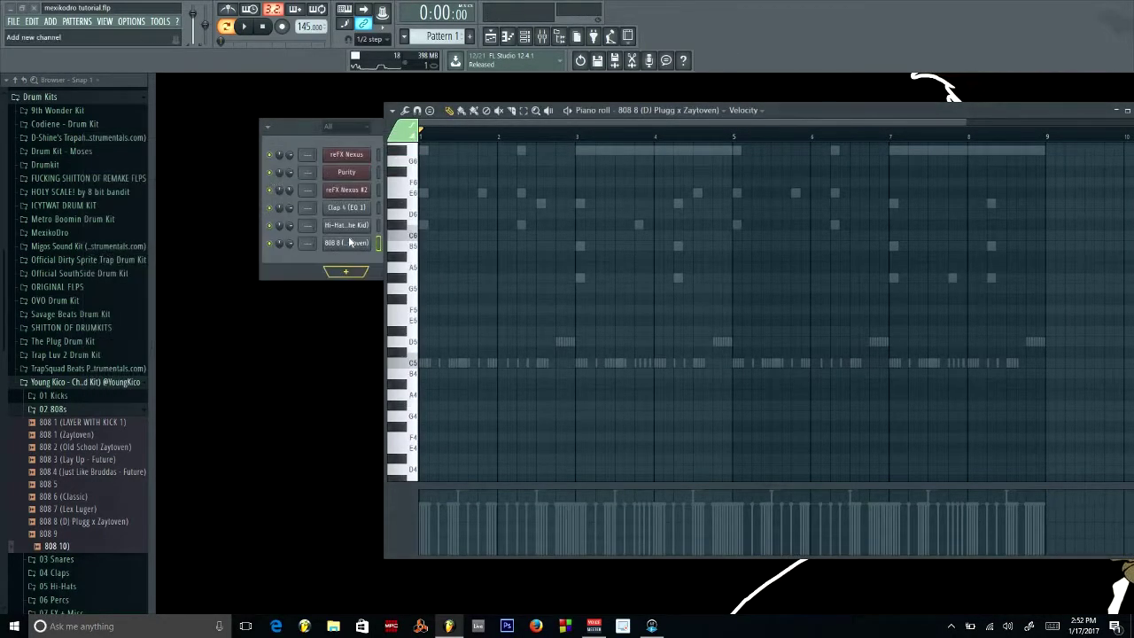
right_click(365, 243)
click(412, 366)
click(410, 374)
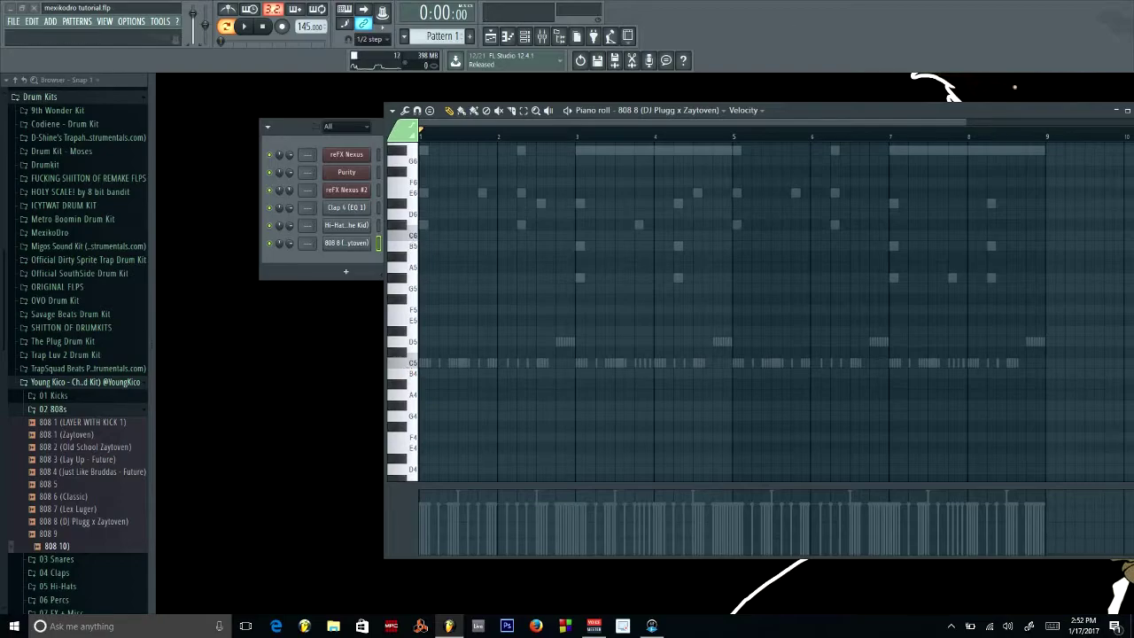
drag(954, 113, 866, 91)
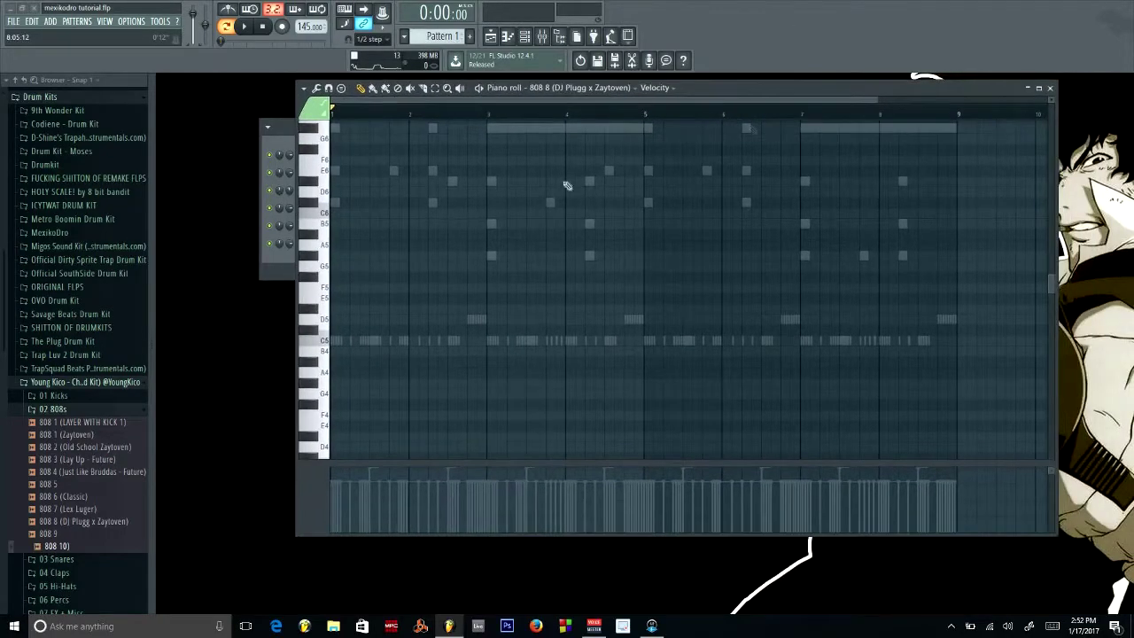
Play the pattern briefly and preview 808 pitches, including A4, D6 and C#6, to find the note matching the melody
key(space)
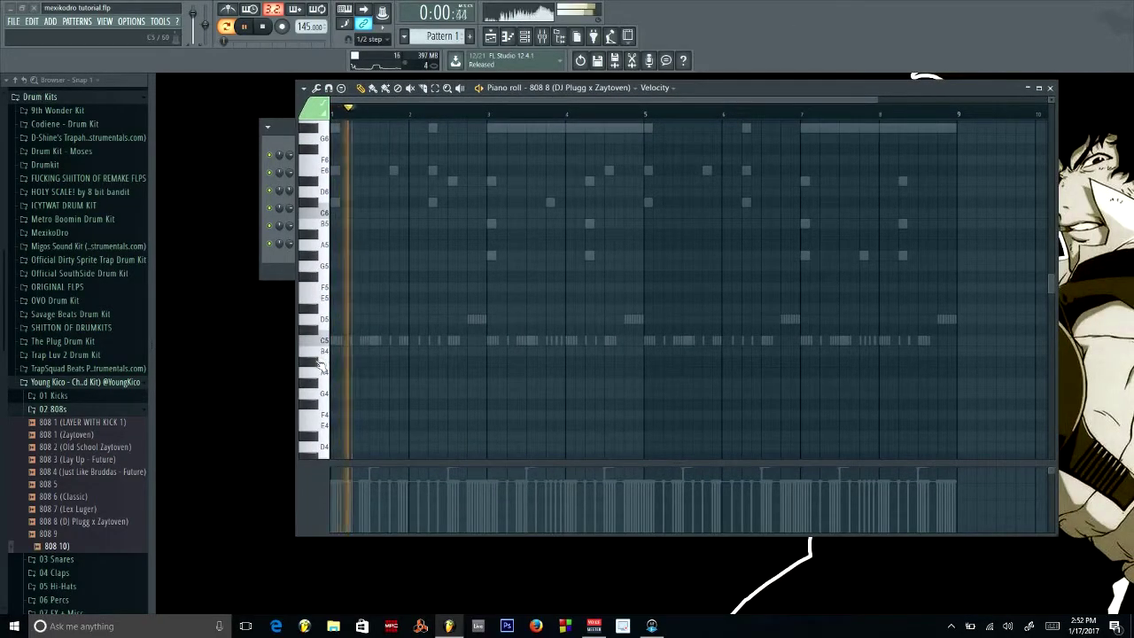
click(319, 306)
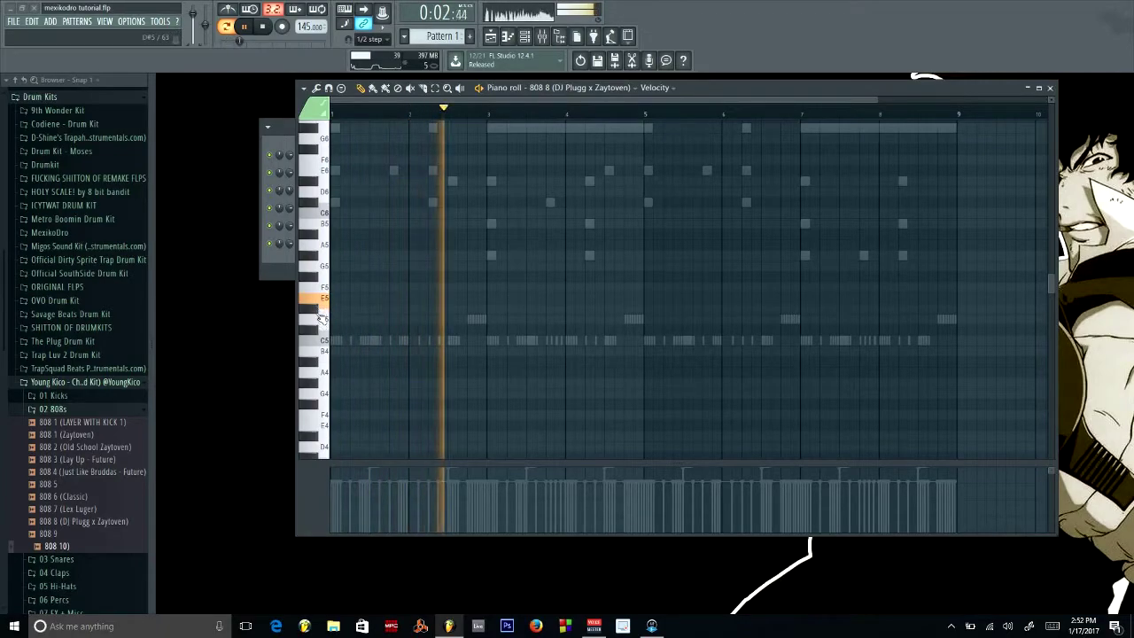
click(324, 367)
key(space)
click(323, 372)
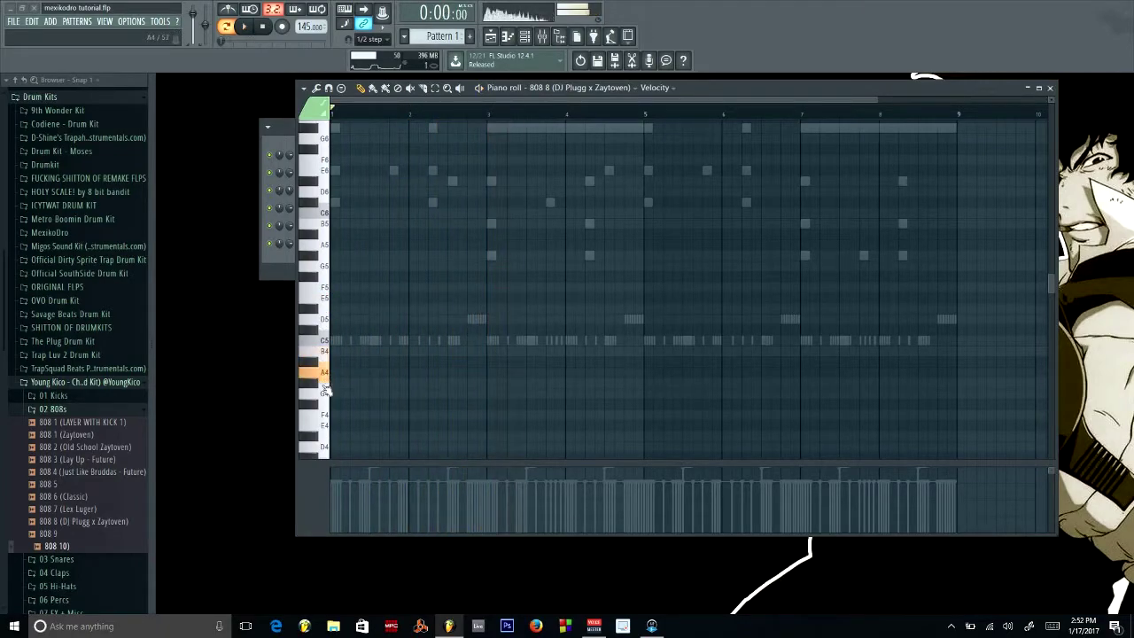
click(328, 194)
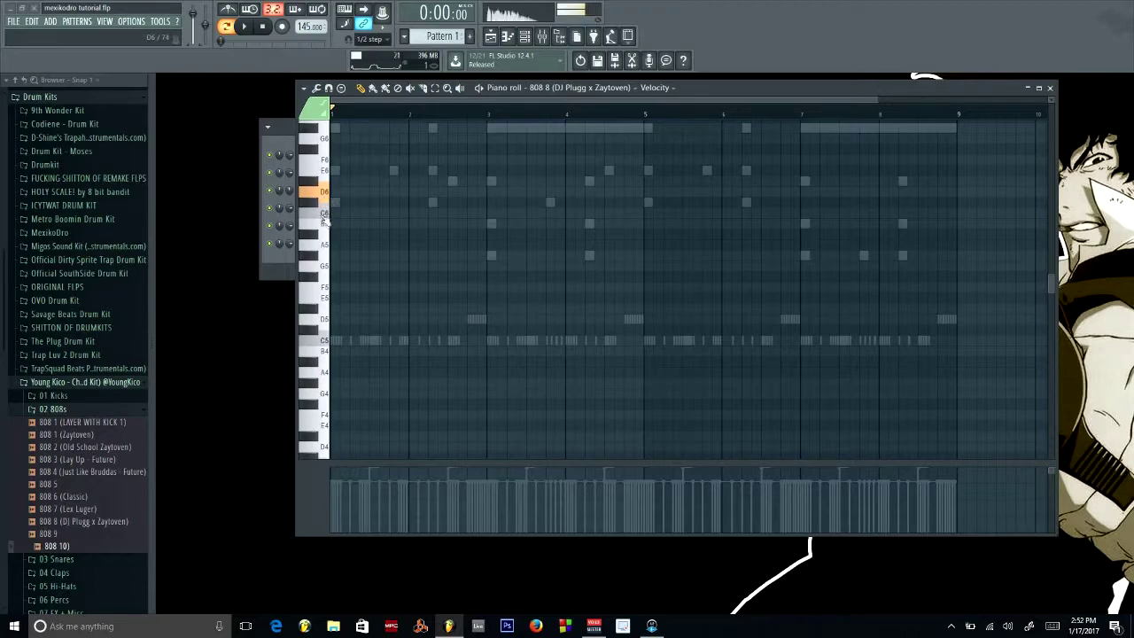
click(322, 204)
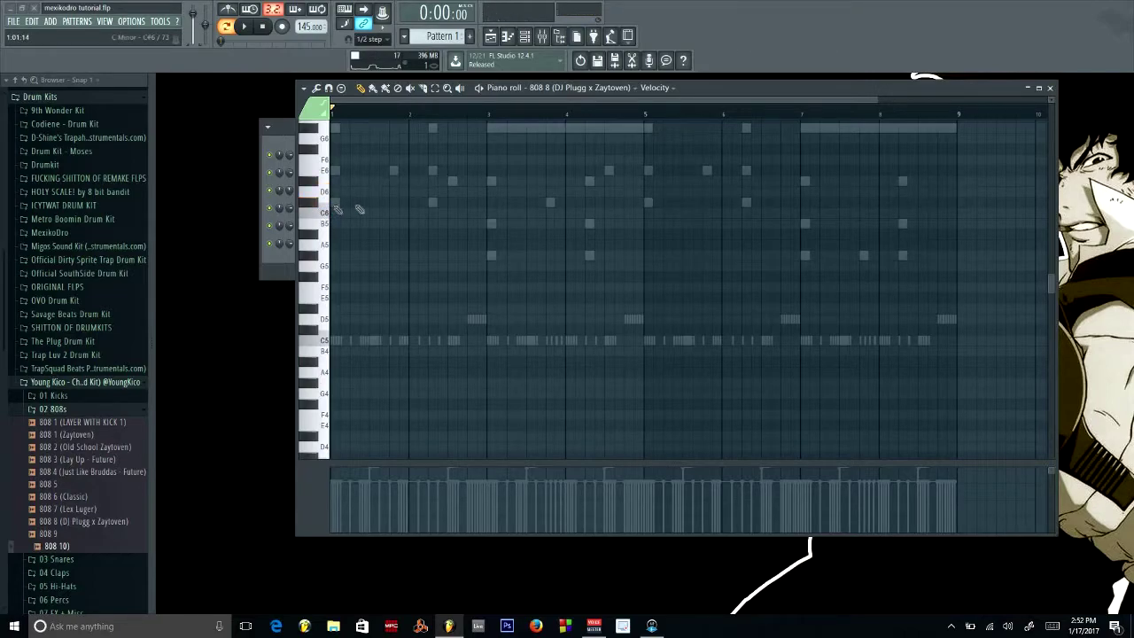
scroll(361, 211, up, 2)
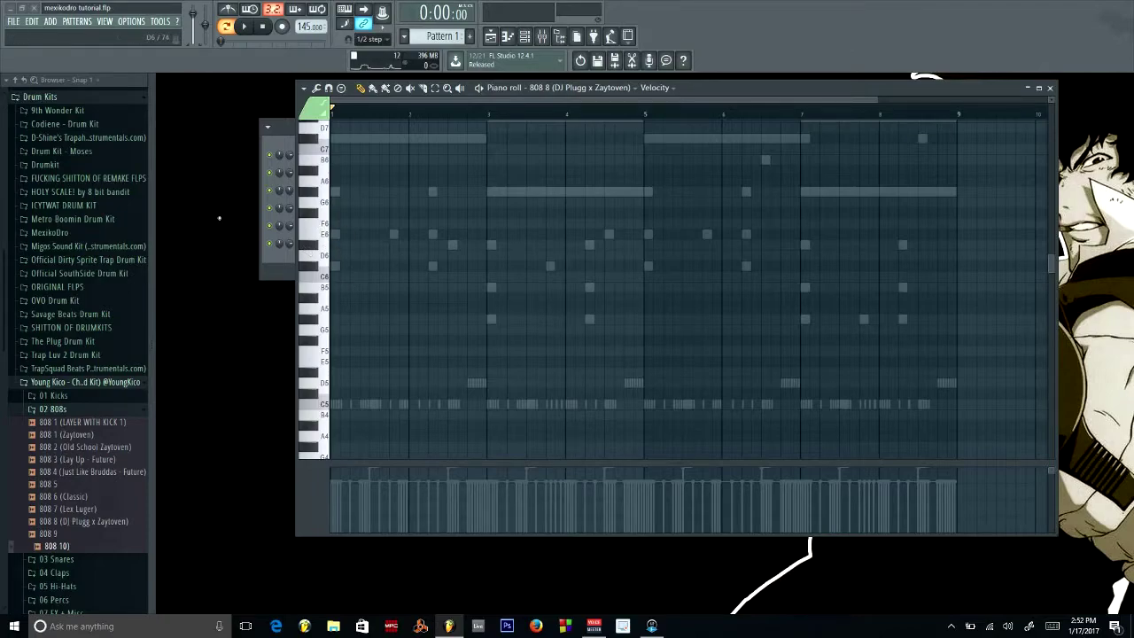
drag(709, 85, 703, 83)
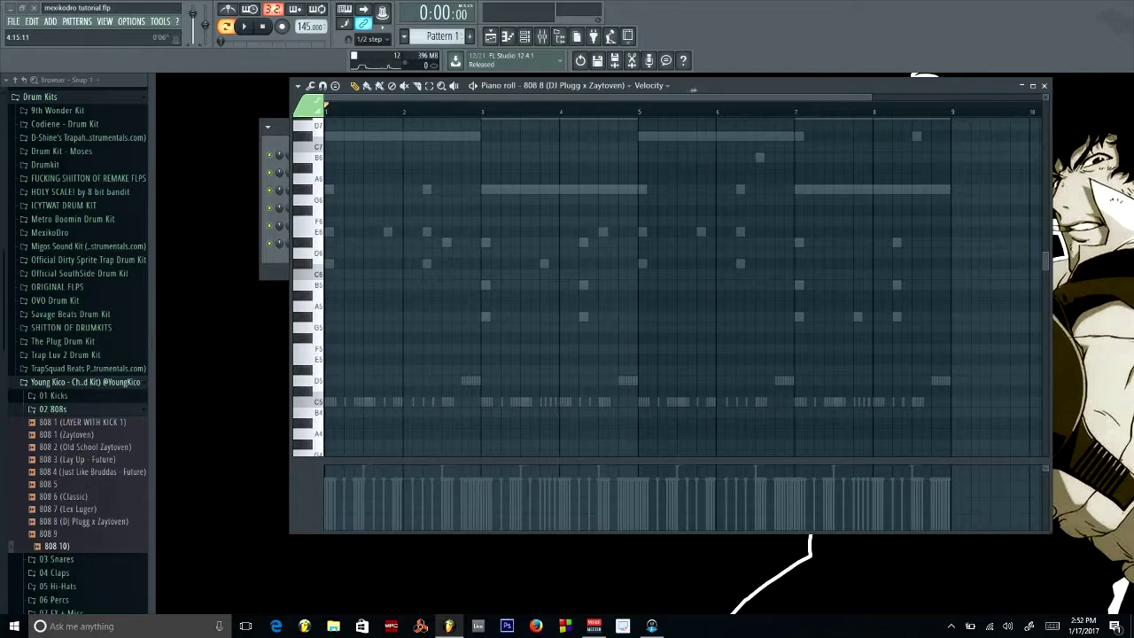
drag(695, 88, 686, 90)
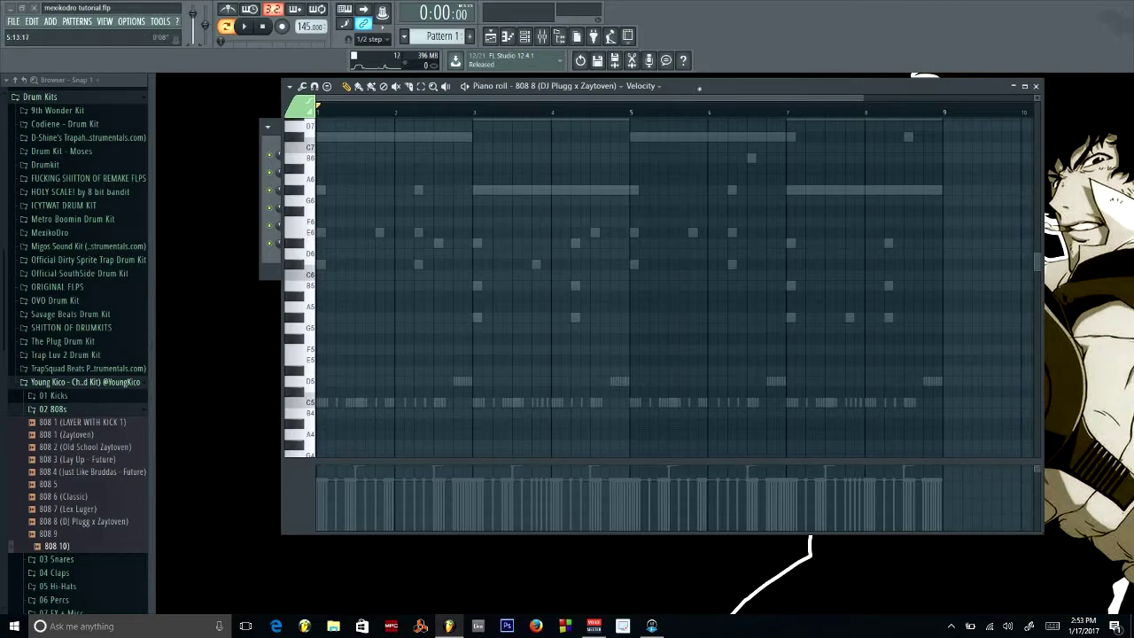
Place three C#6 808 notes across bars 1 and 2, at the start of bar 1, late in bar 1 and mid bar 2, checking them in playback
drag(707, 92, 716, 98)
drag(316, 256, 312, 270)
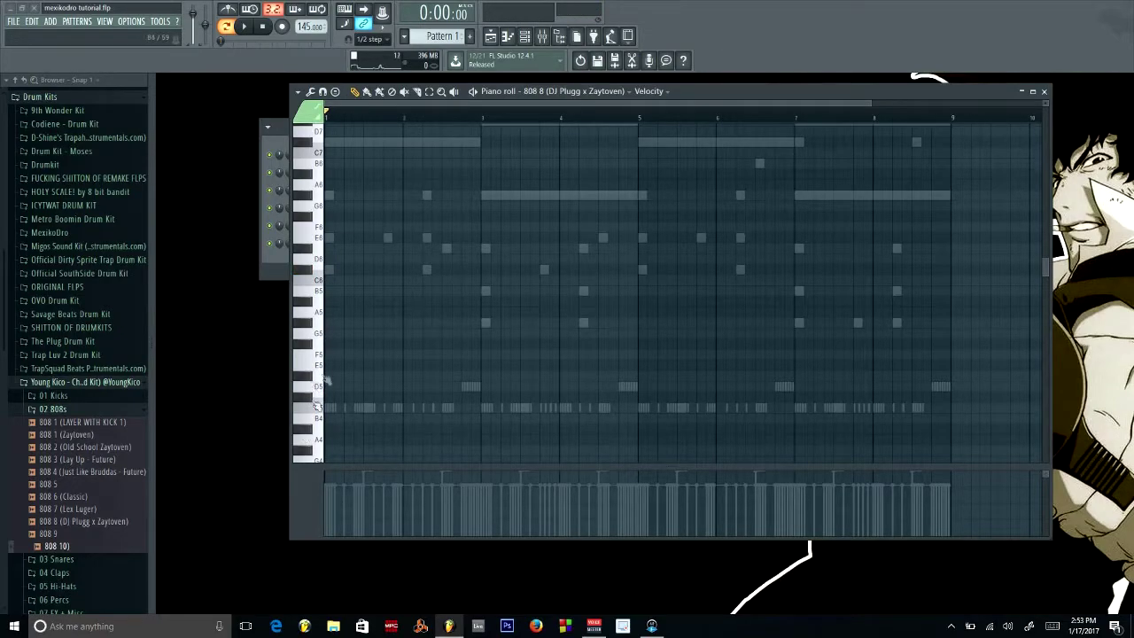
drag(314, 272, 303, 275)
click(299, 280)
key(space)
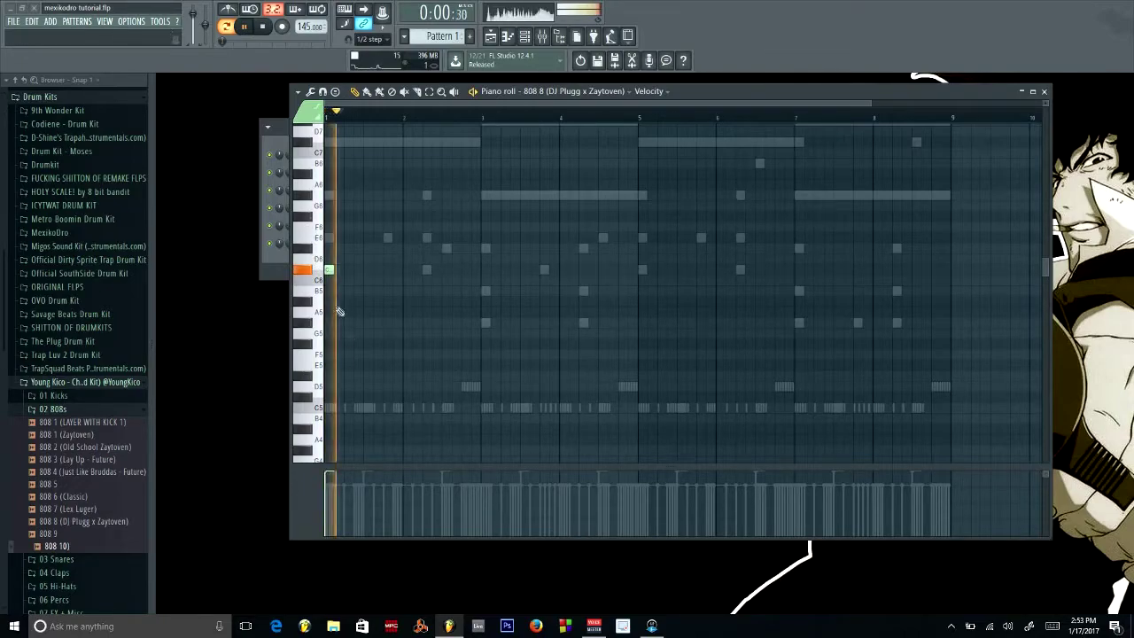
click(387, 270)
key(space)
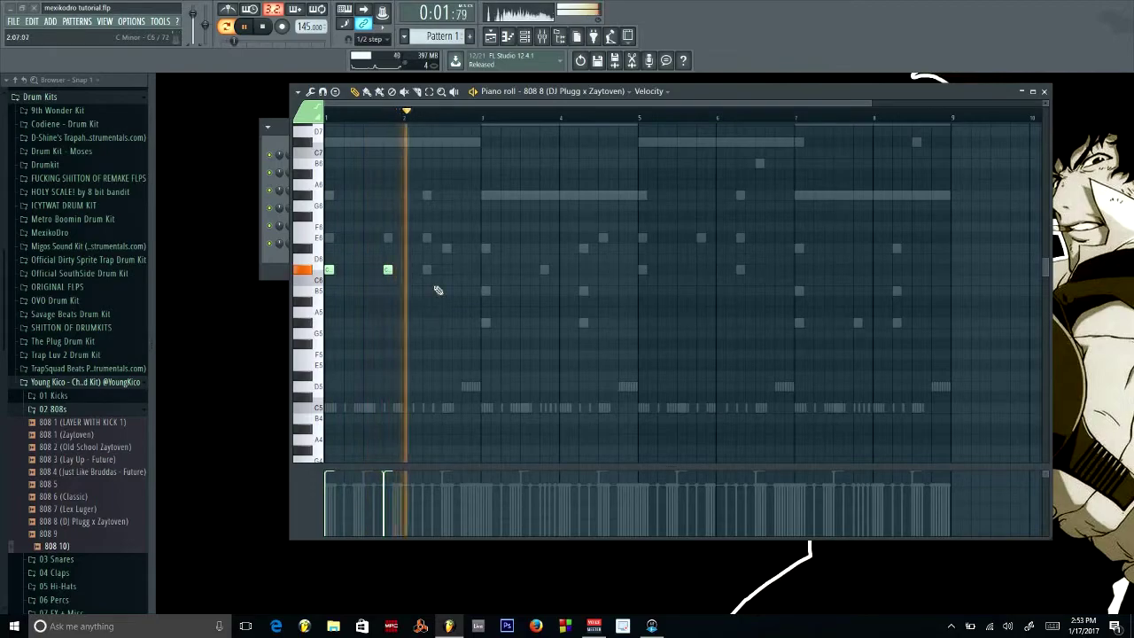
key(space)
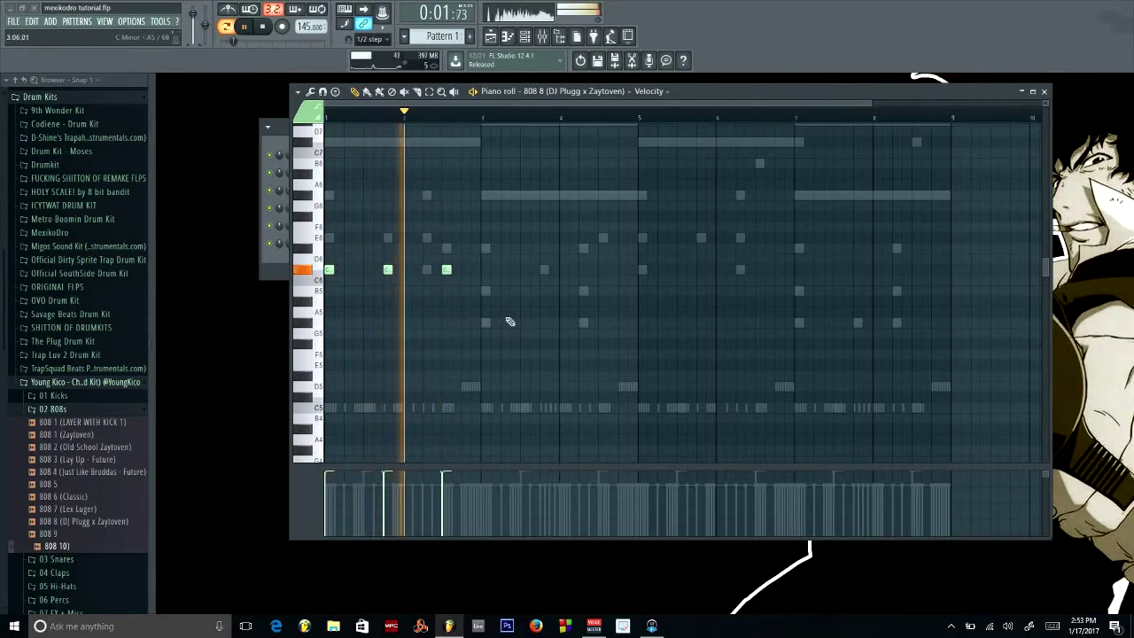
key(space)
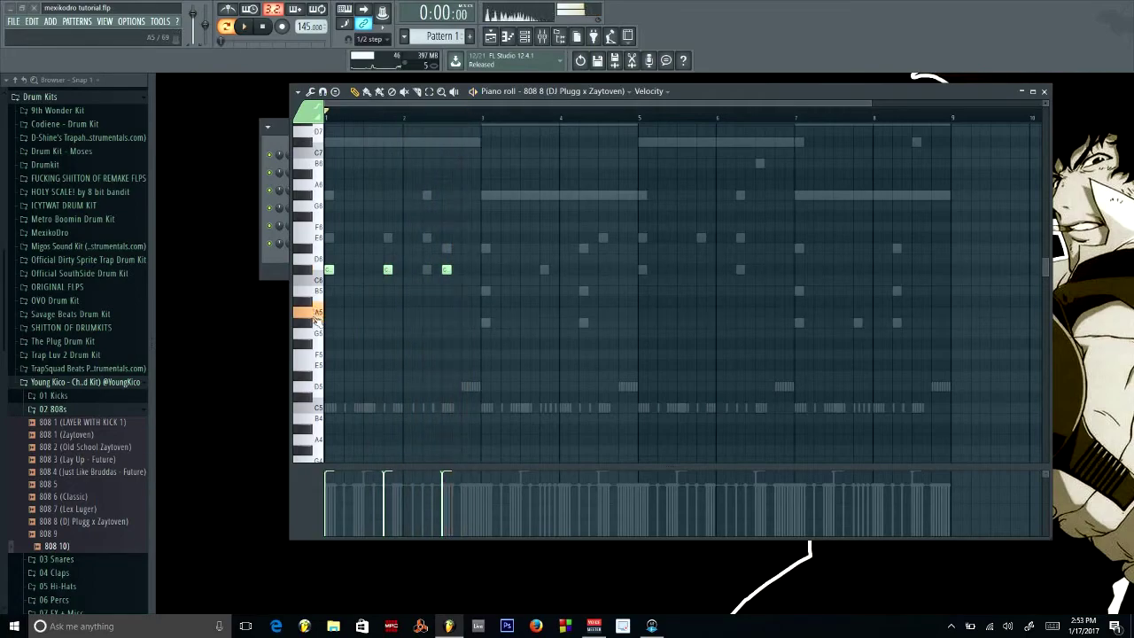
Add three G#5 808 notes across bars 3 and 4 in the same rhythm as the C#6 notes
click(486, 322)
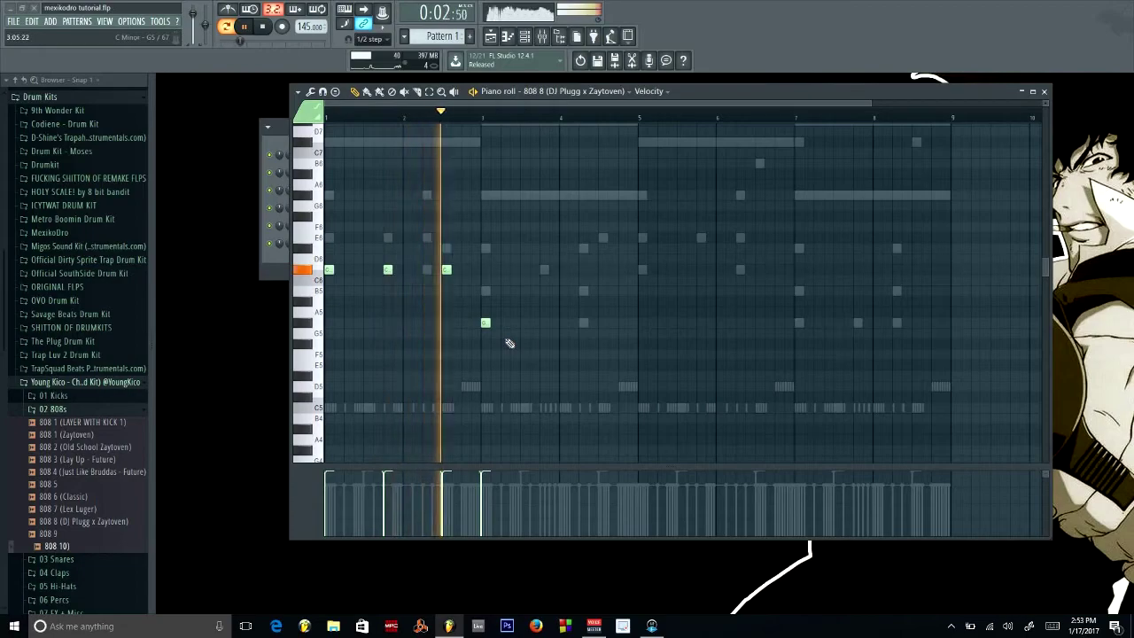
click(544, 323)
key(space)
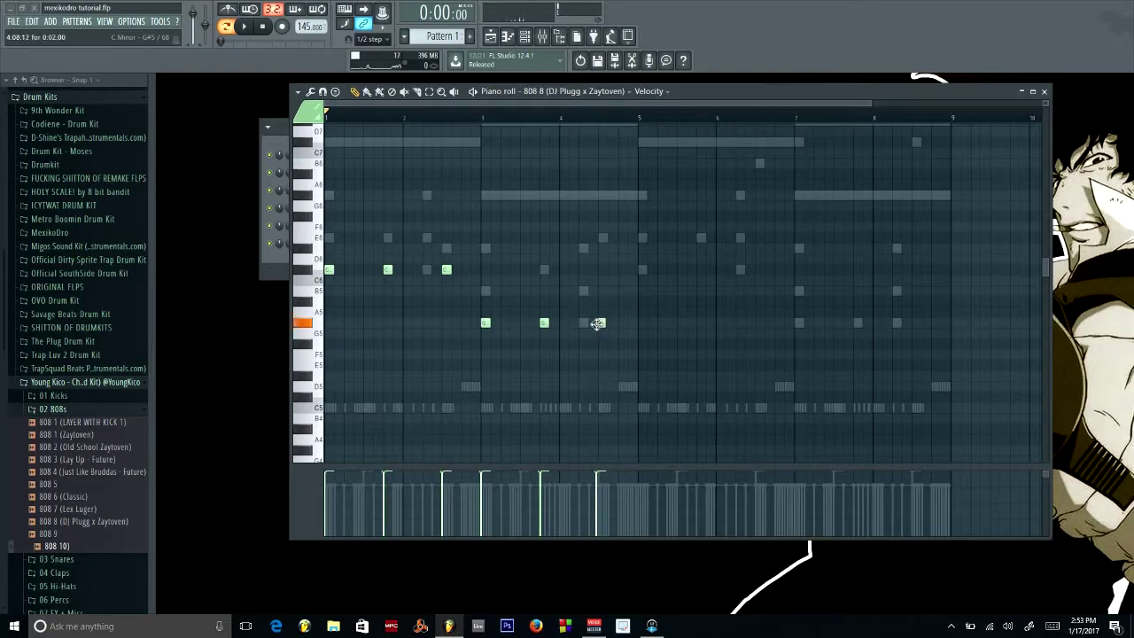
double_click(601, 322)
key(Escape)
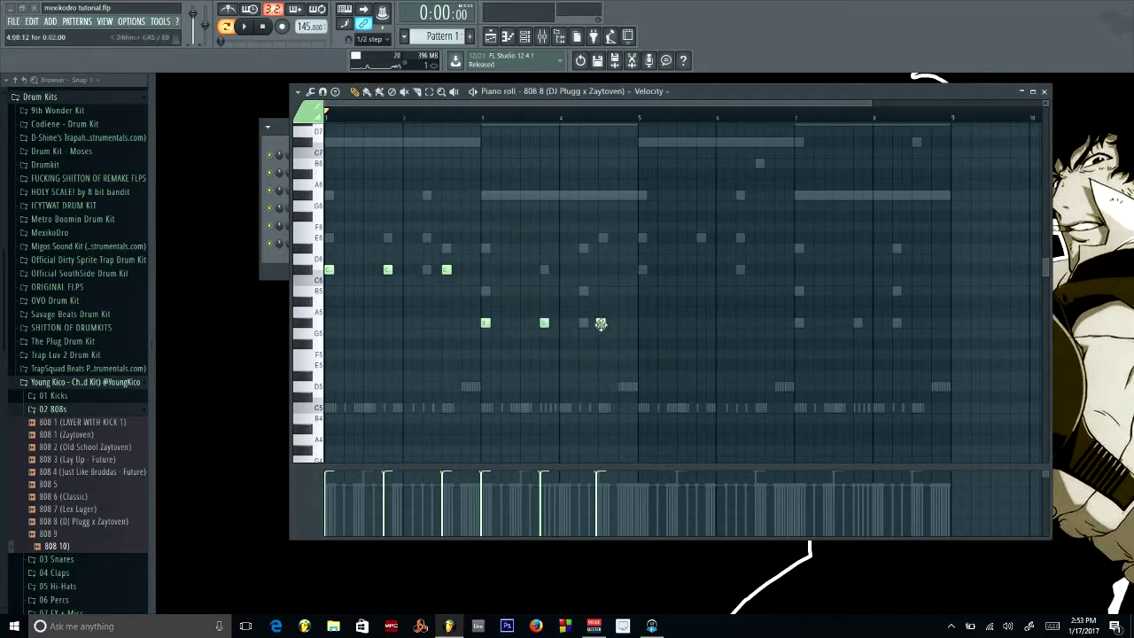
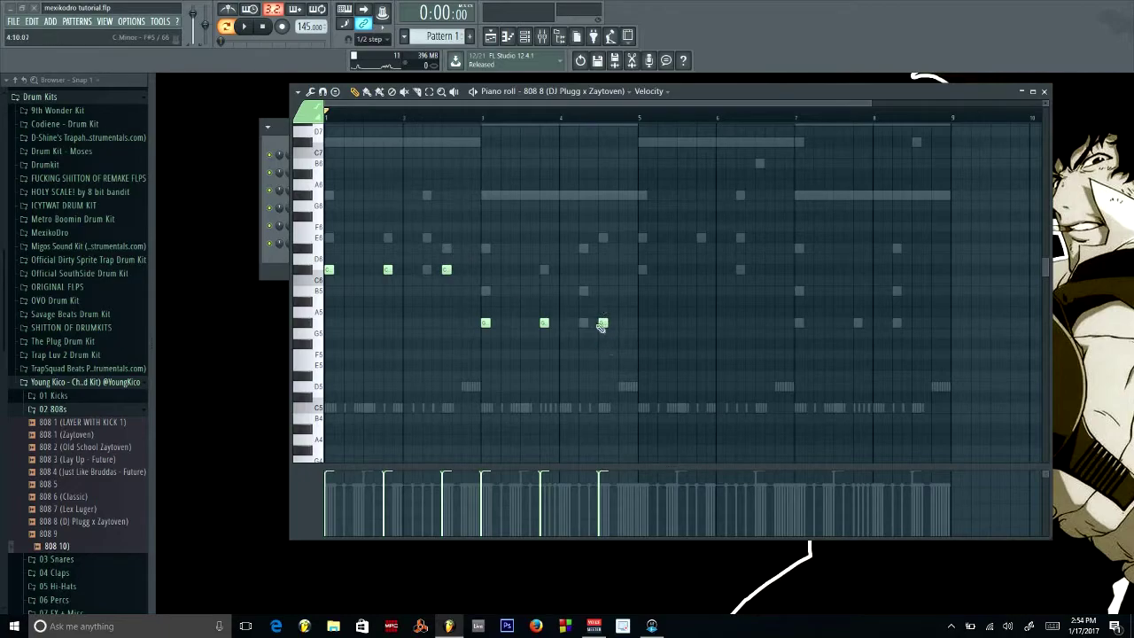
Repeat the C#6 notes in bars 5 and 6, add E6 late in bar 6 and G#5 at bar 7, and save the project
key(space)
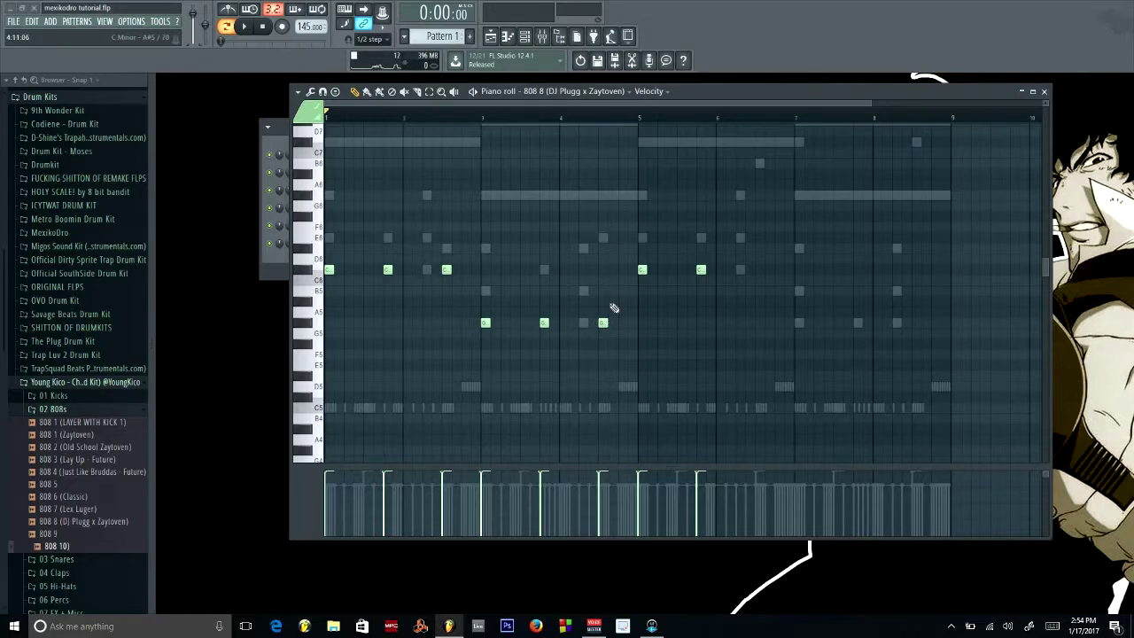
key(space)
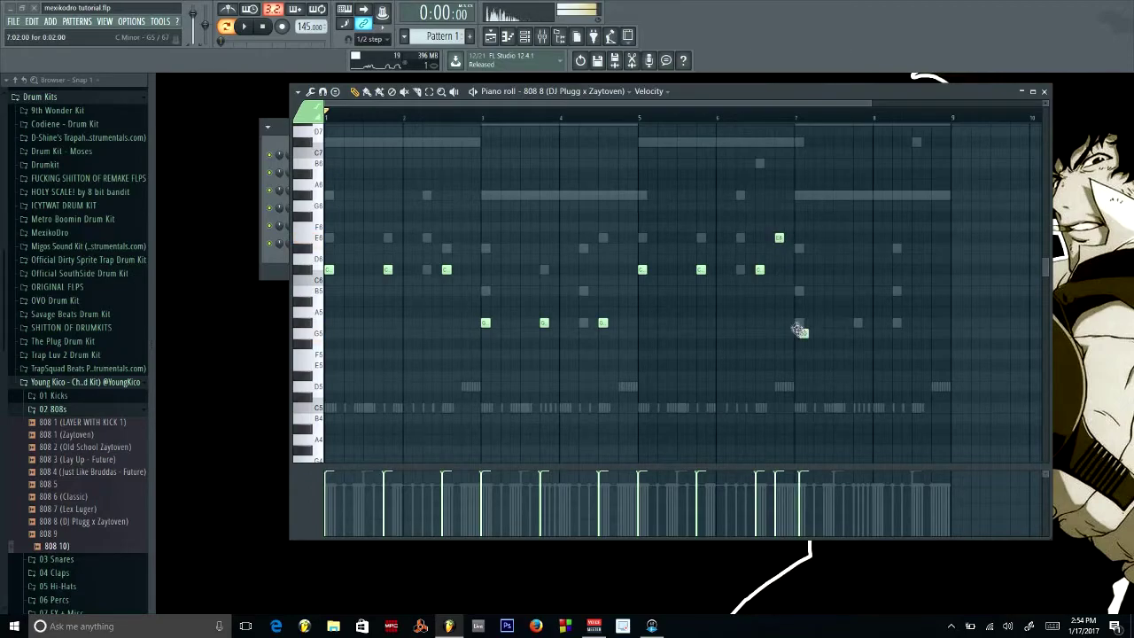
key(ctrl+s)
key(space)
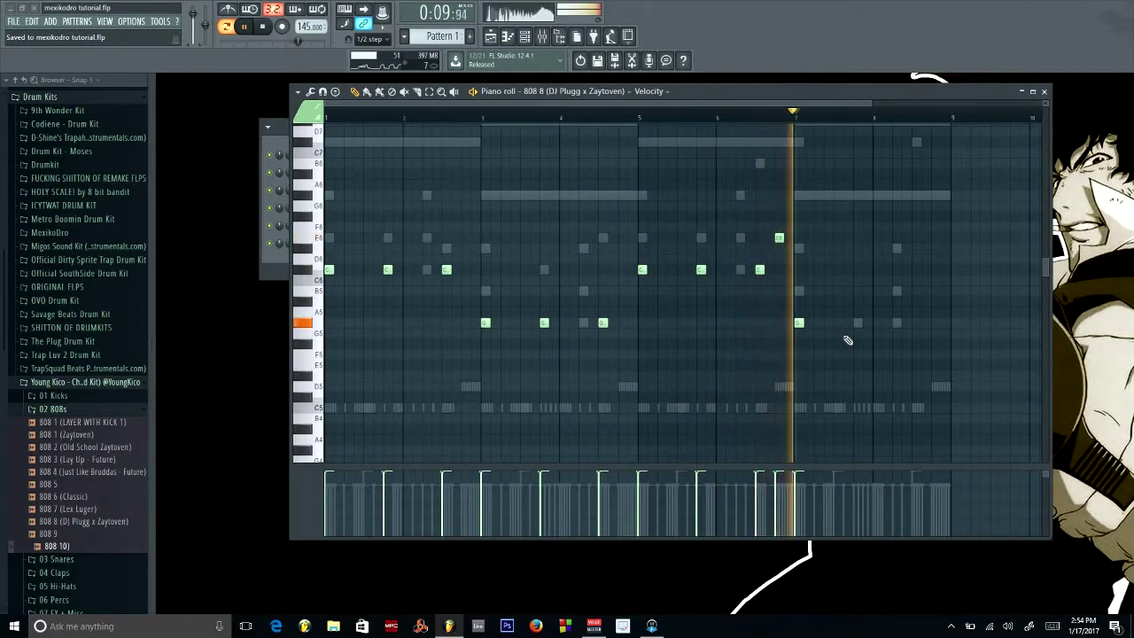
Change the last 808 note of bar 6 to G#6, add two adjacent G#5 notes late in bar 7, and save the project
key(space)
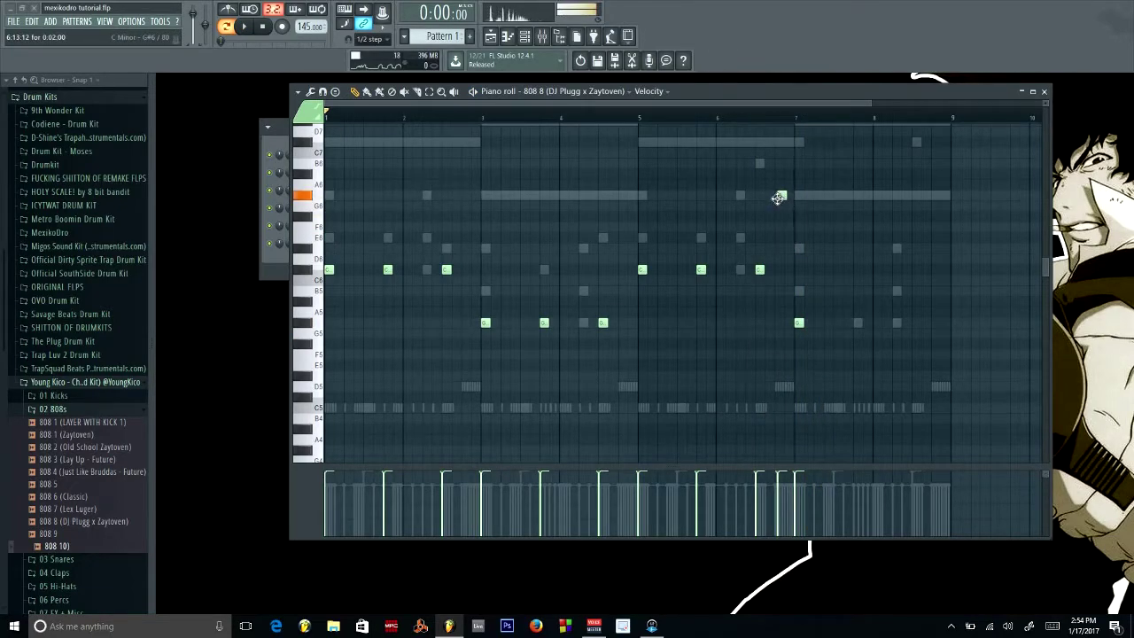
key(space)
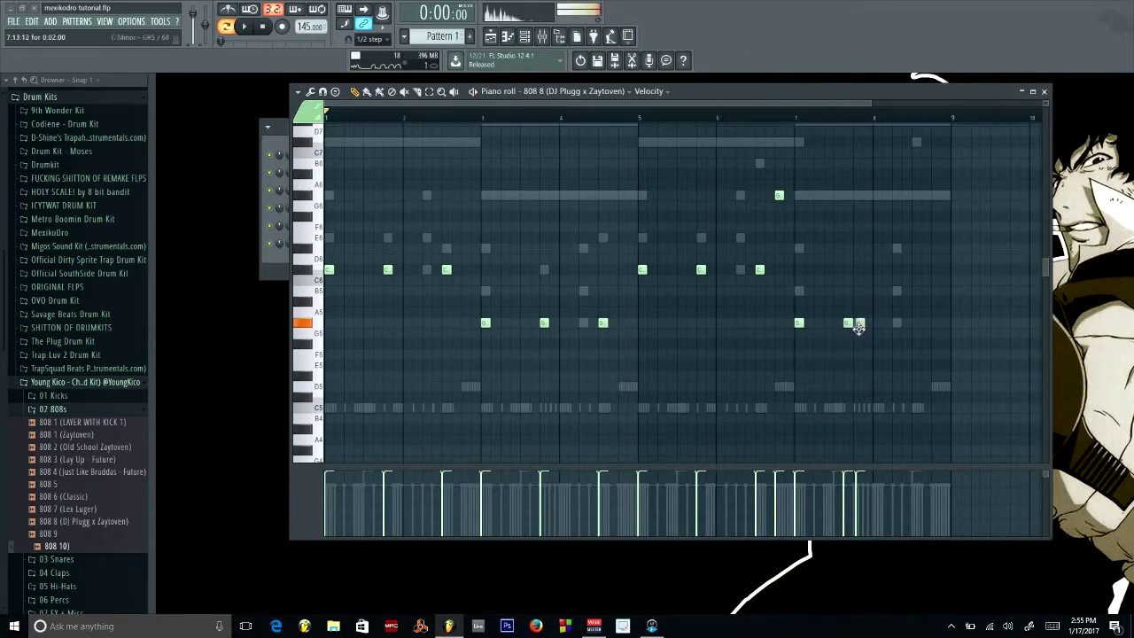
key(ctrl+s)
key(space)
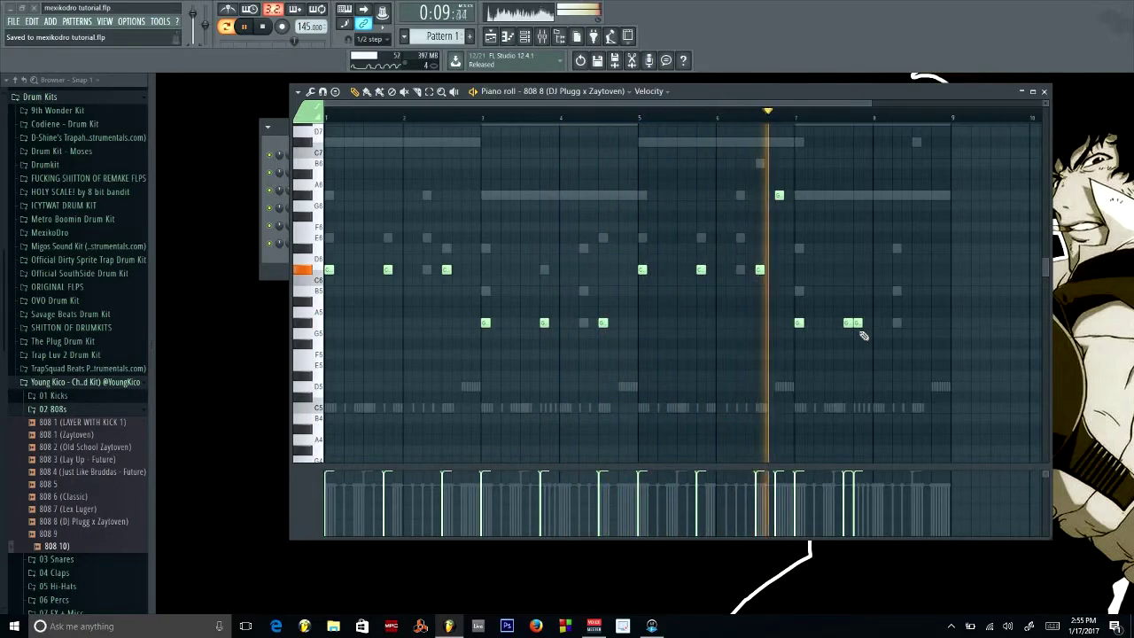
Add a G#5 808 note in the middle of bar 8 and an E6 note near the end of that bar
click(915, 324)
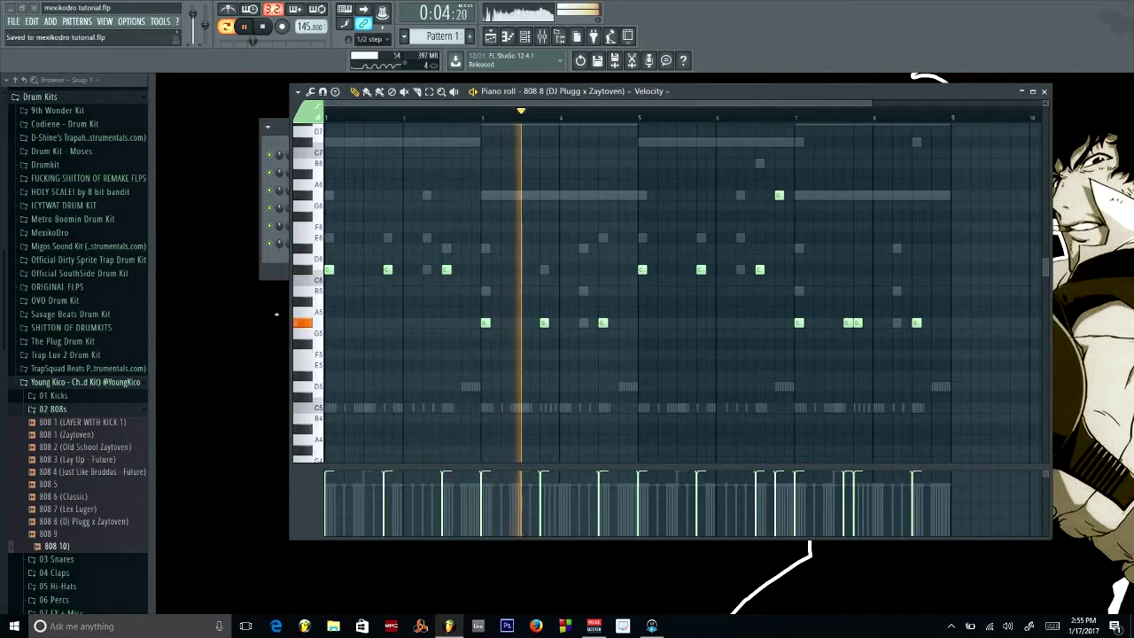
drag(674, 91, 805, 110)
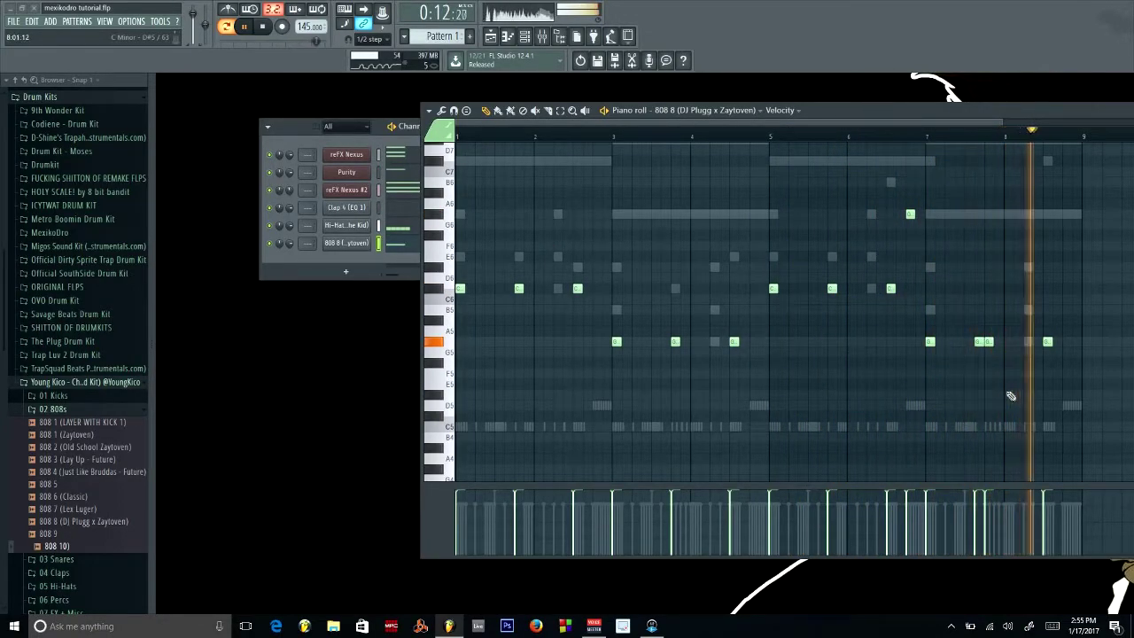
key(space)
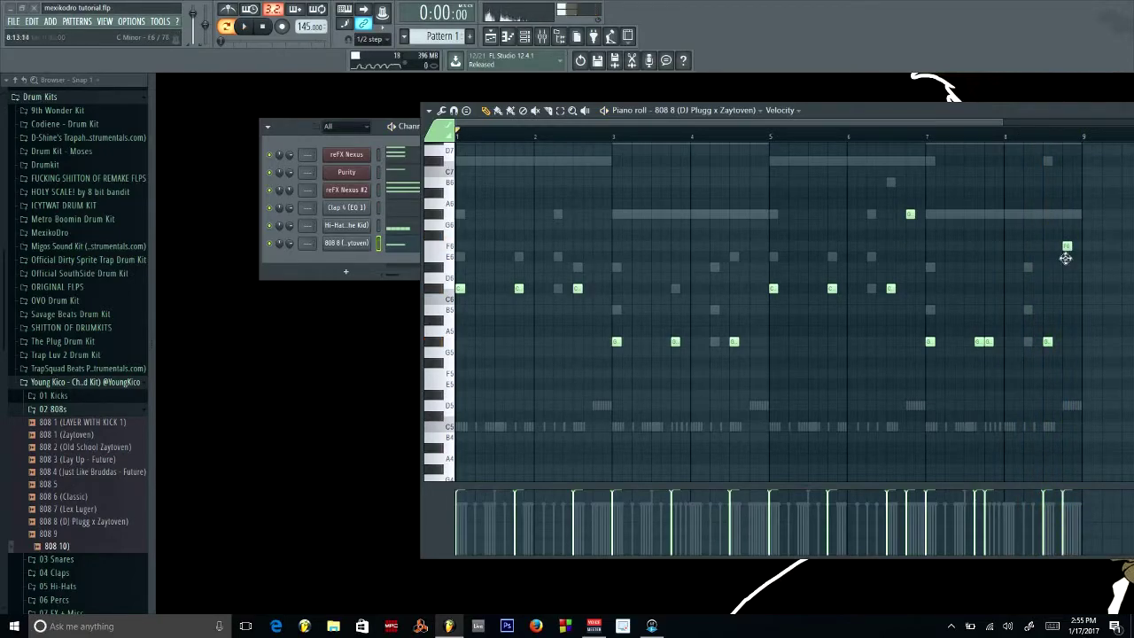
double_click(1067, 257)
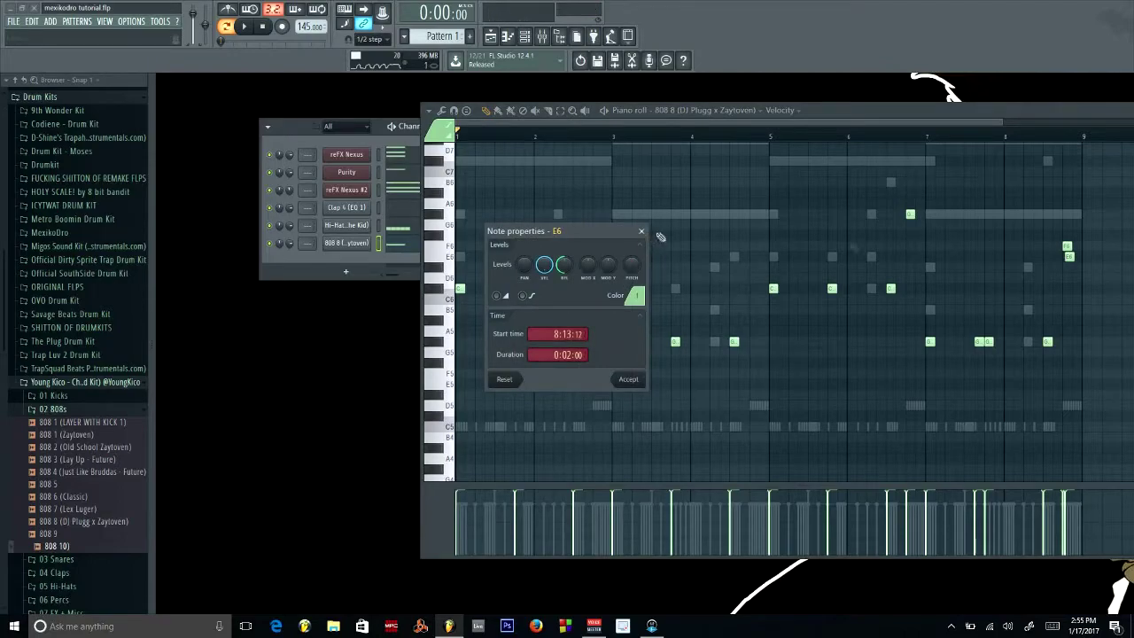
key(Escape)
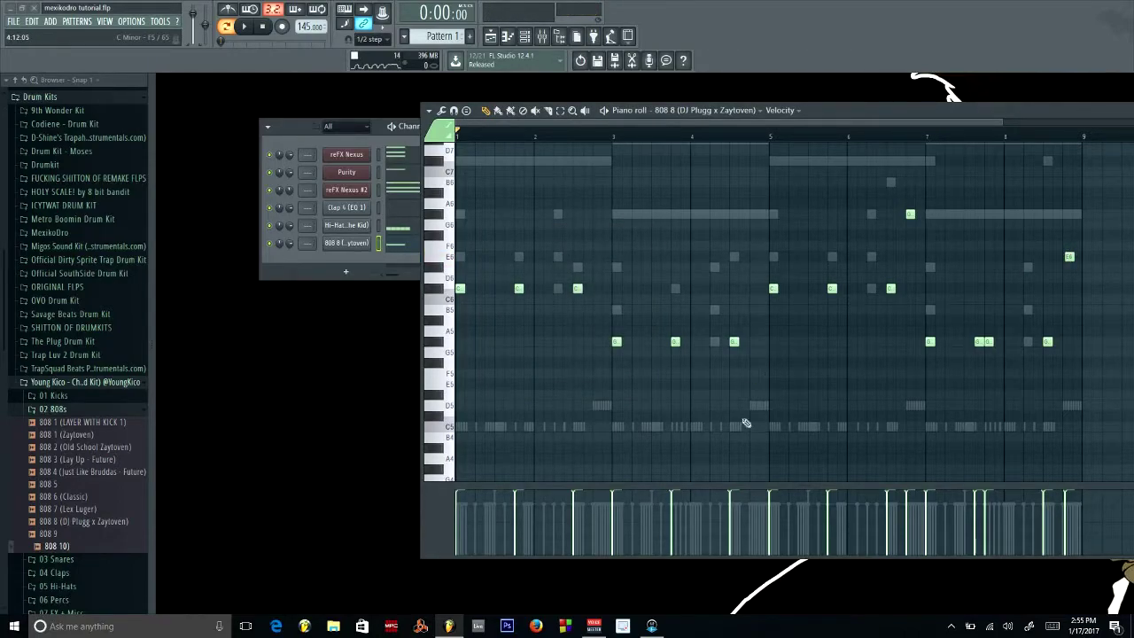
click(951, 627)
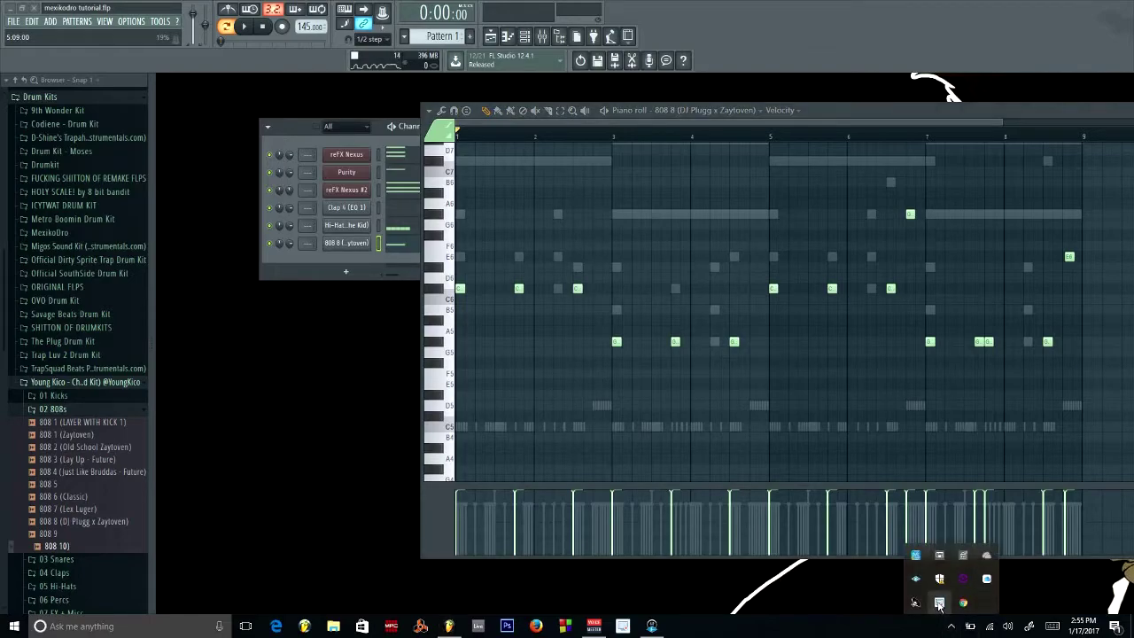
click(927, 568)
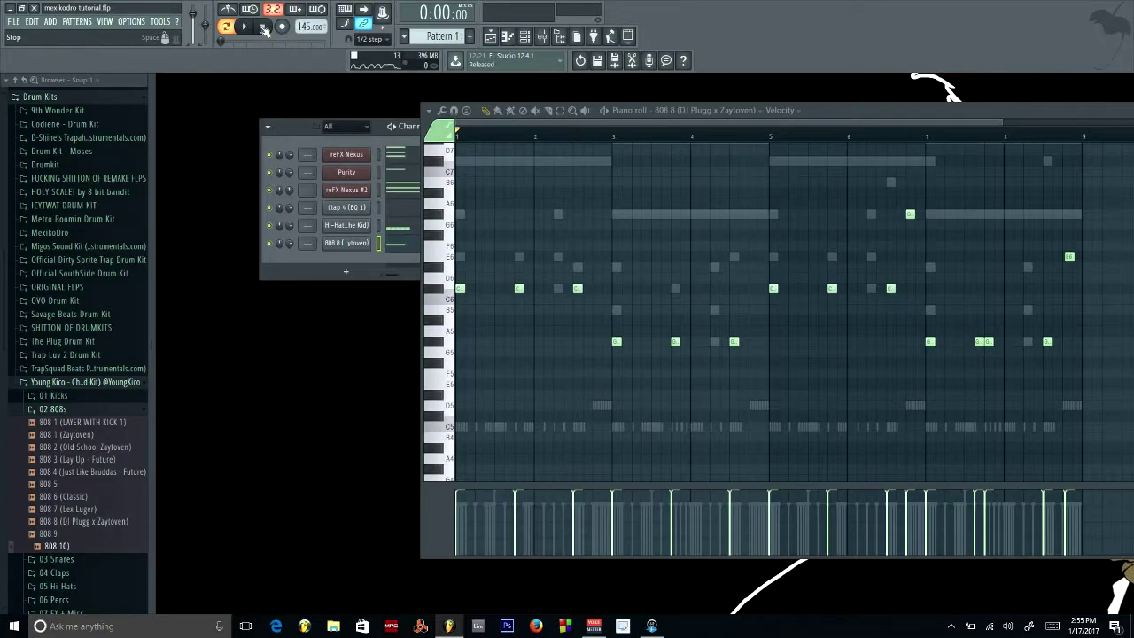
Play the 808 line, try D6 for the last note of bar 8, replace it with B5 and save the project
key(space)
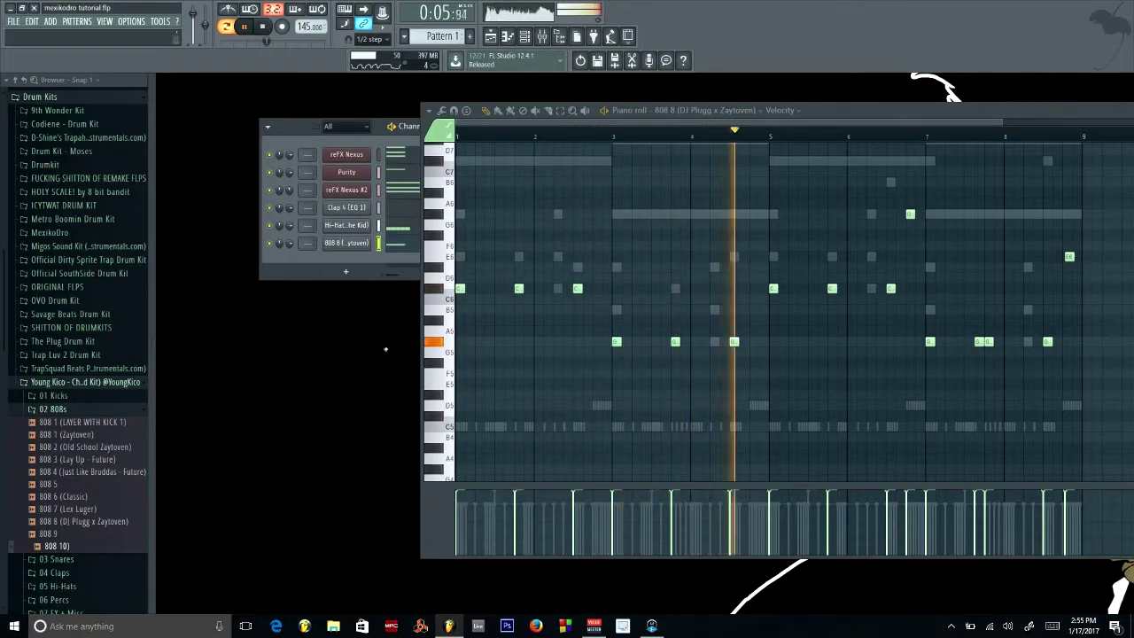
drag(862, 105, 725, 108)
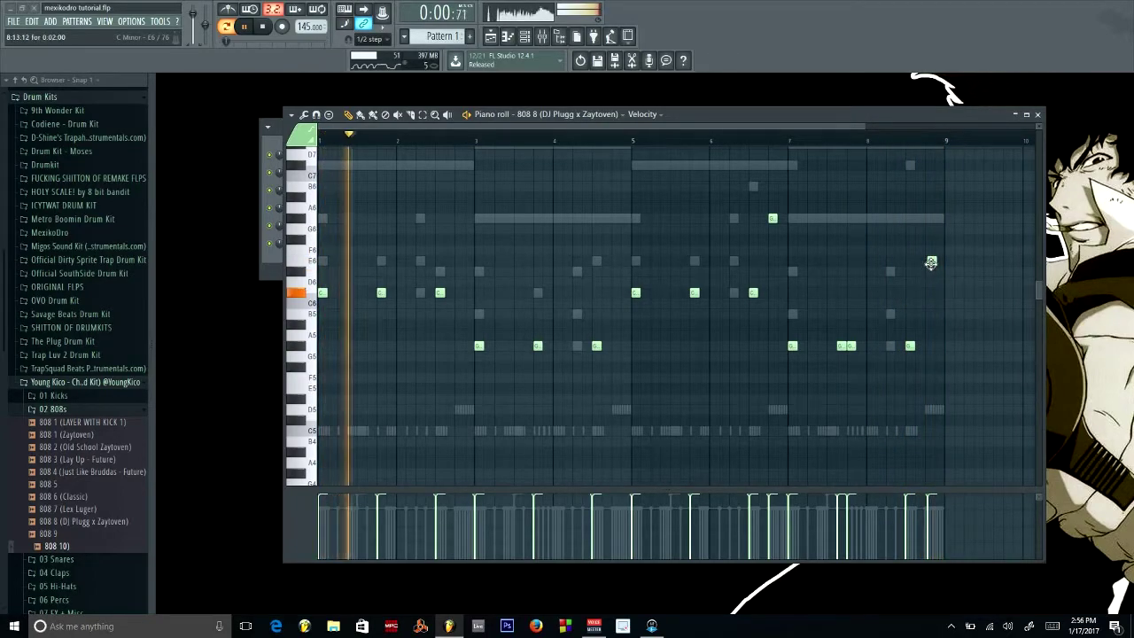
key(space)
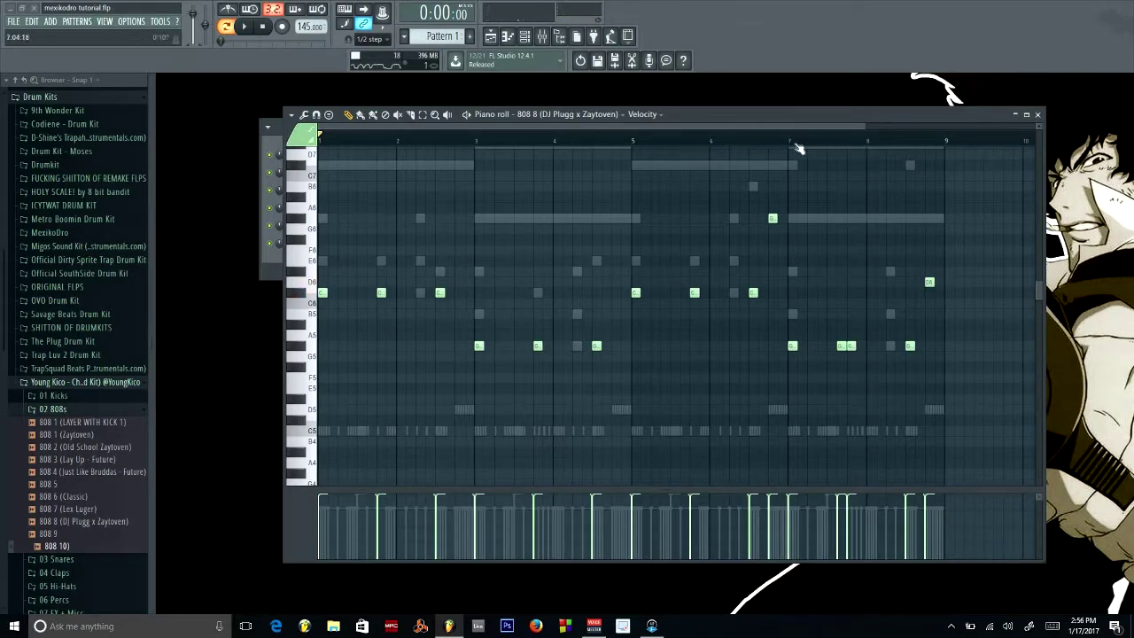
key(space)
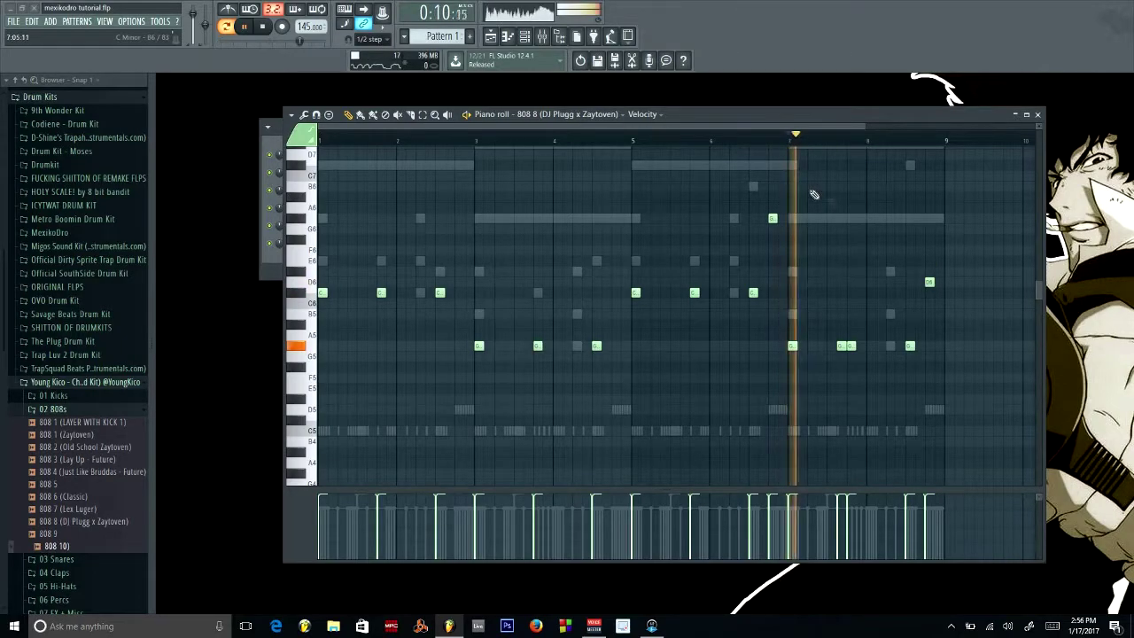
right_click(930, 281)
key(space)
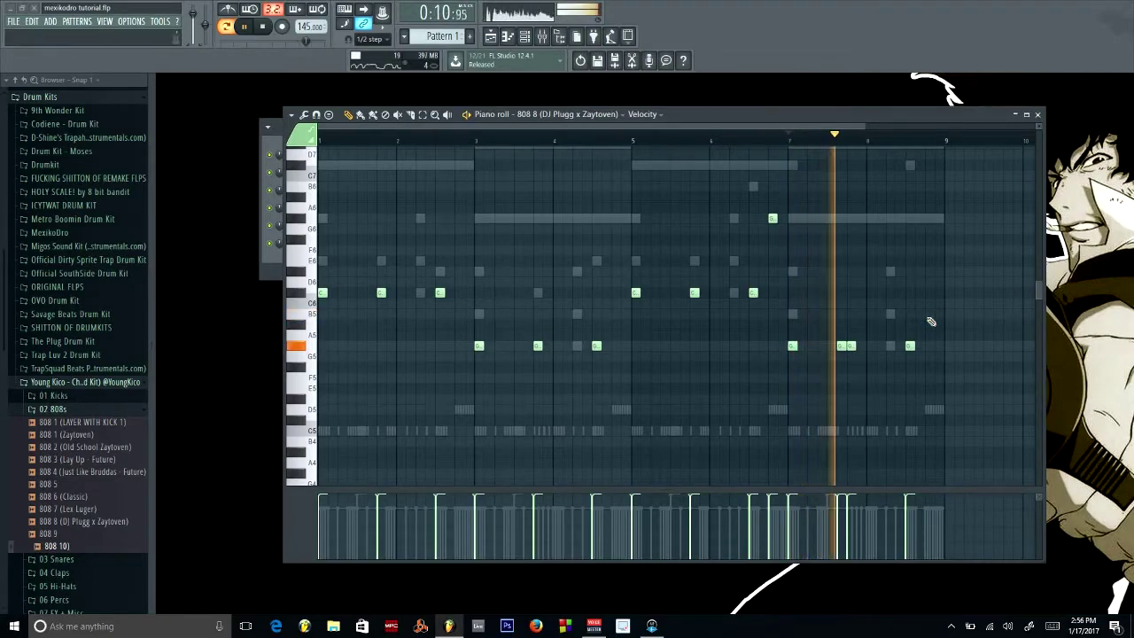
key(space)
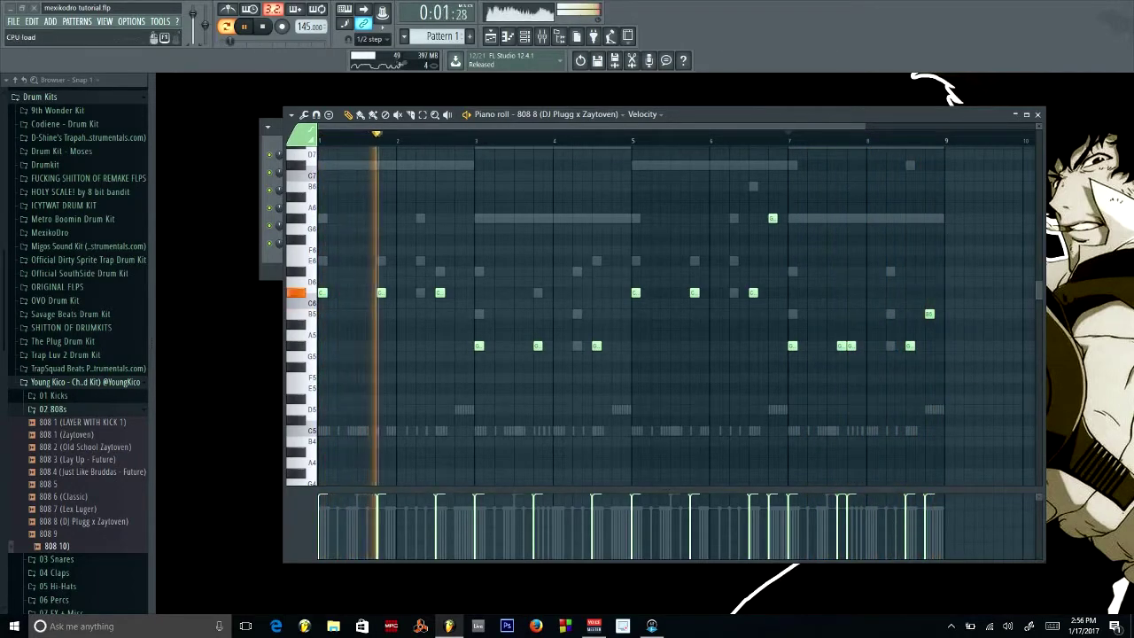
key(ctrl+s)
key(space)
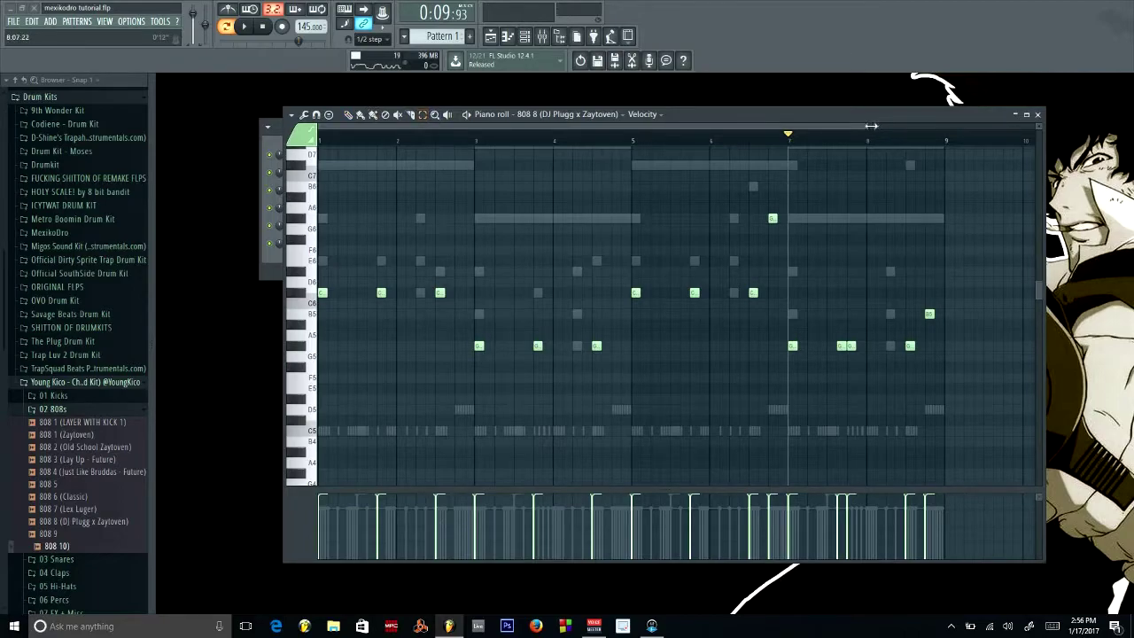
Set the snap to Bar and select all 808 notes across bars 1 to 8
drag(872, 125, 909, 126)
click(380, 42)
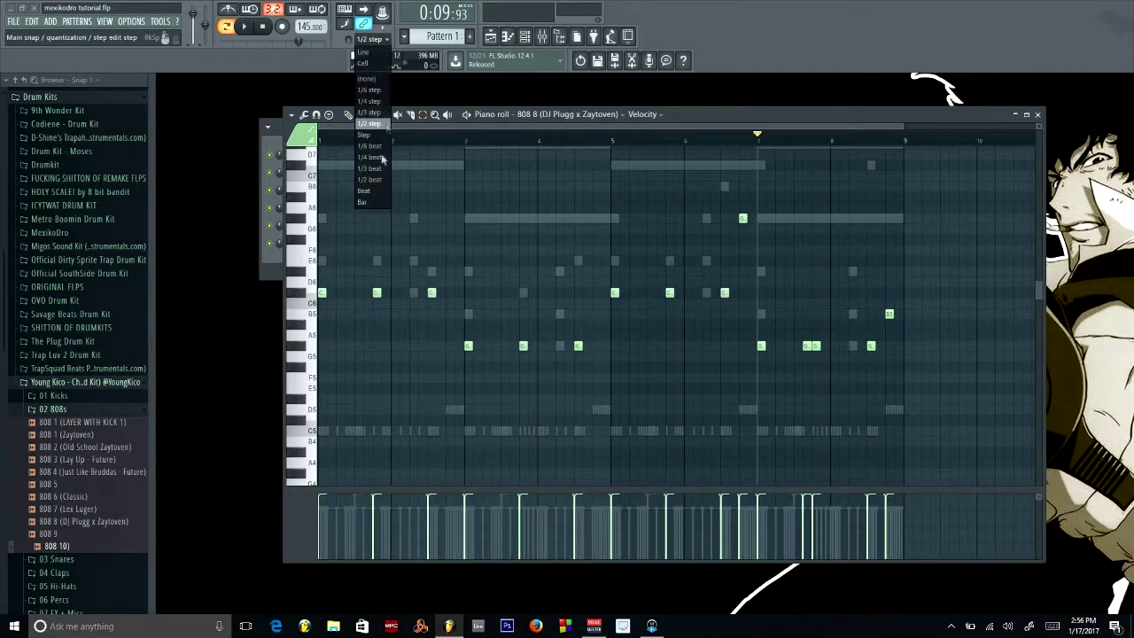
click(370, 135)
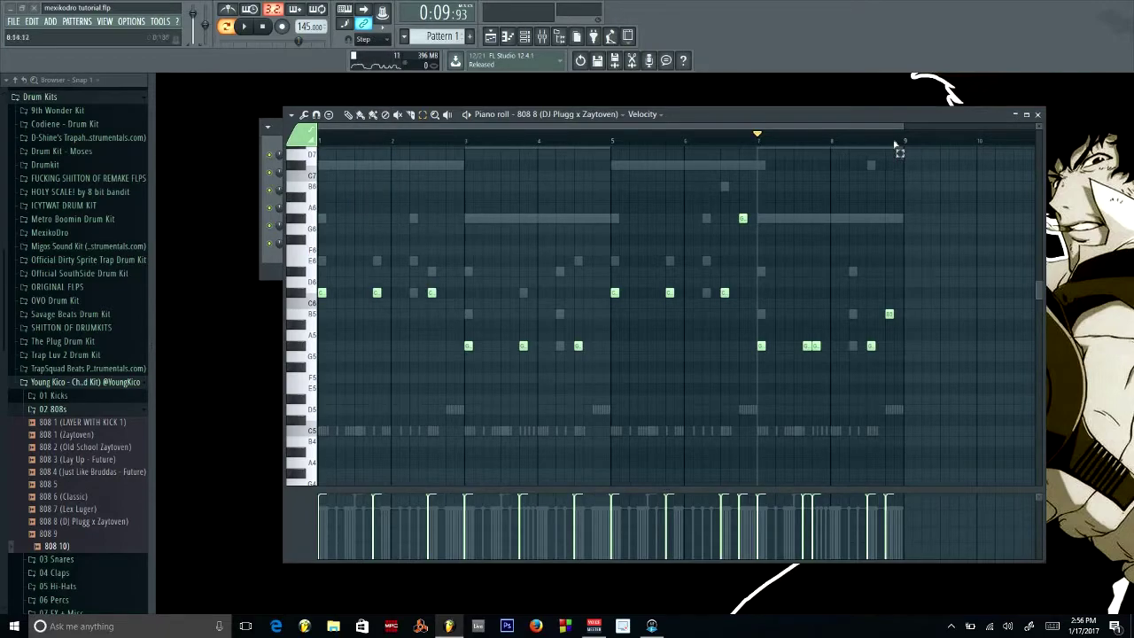
click(359, 41)
click(363, 203)
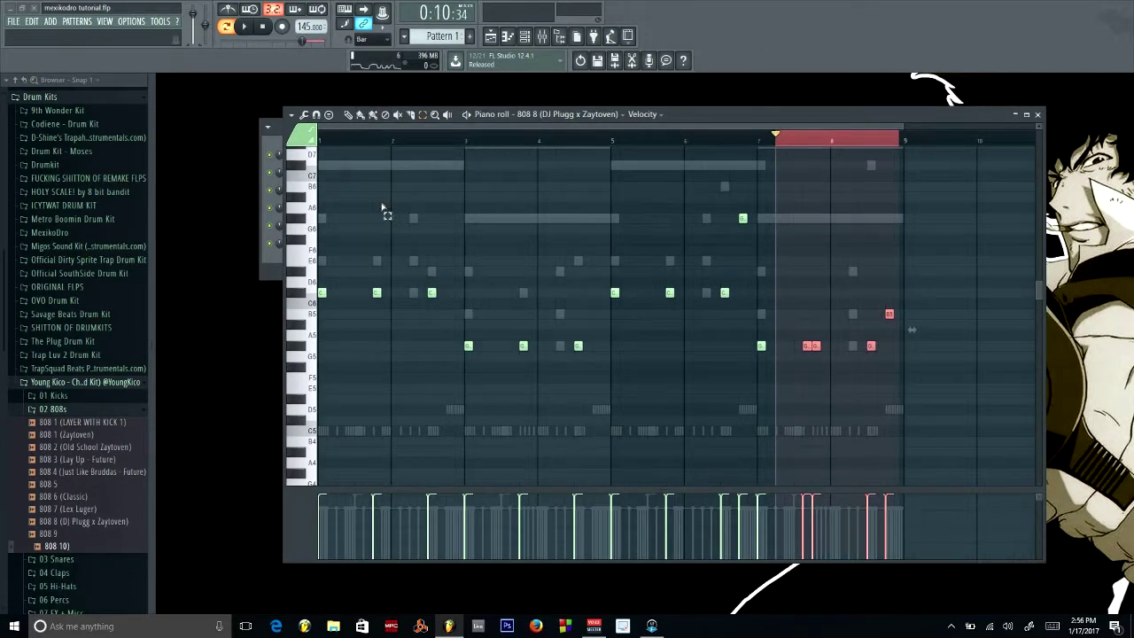
click(859, 207)
drag(902, 142, 319, 140)
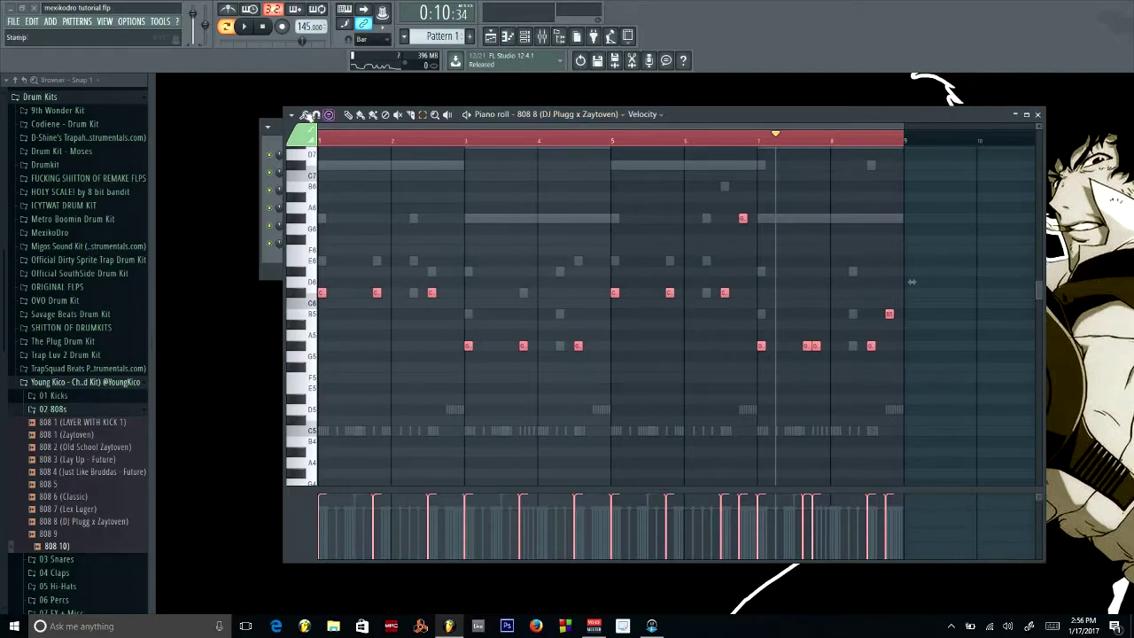
scroll(347, 330, down, 3)
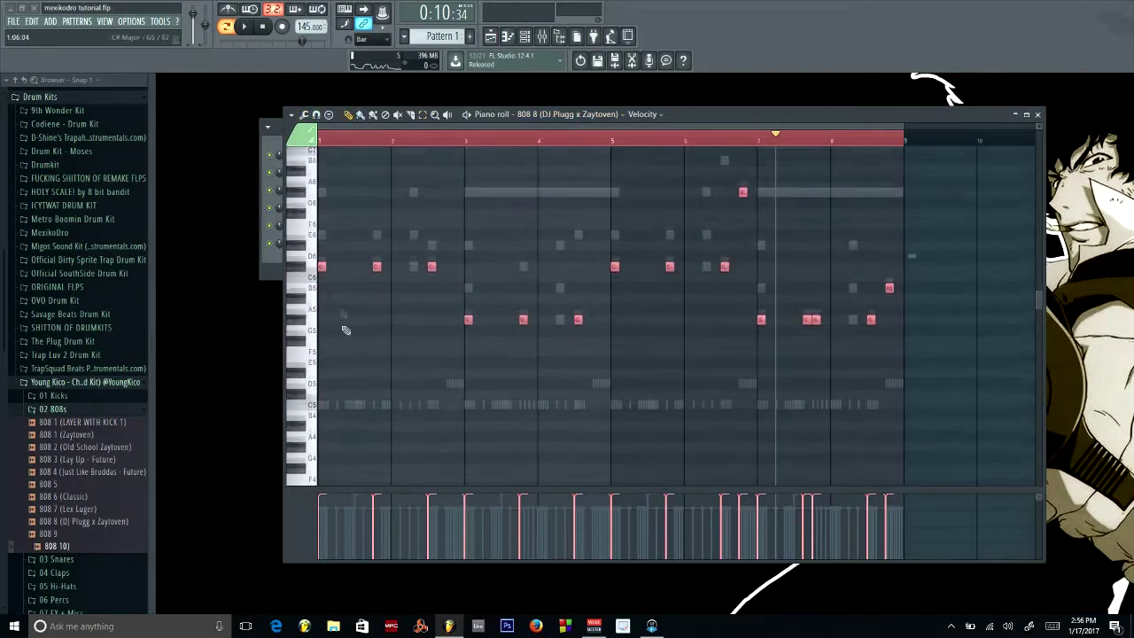
Transpose all the selected 808 8 notes down one octave and audition the pattern
drag(320, 266, 281, 398)
key(space)
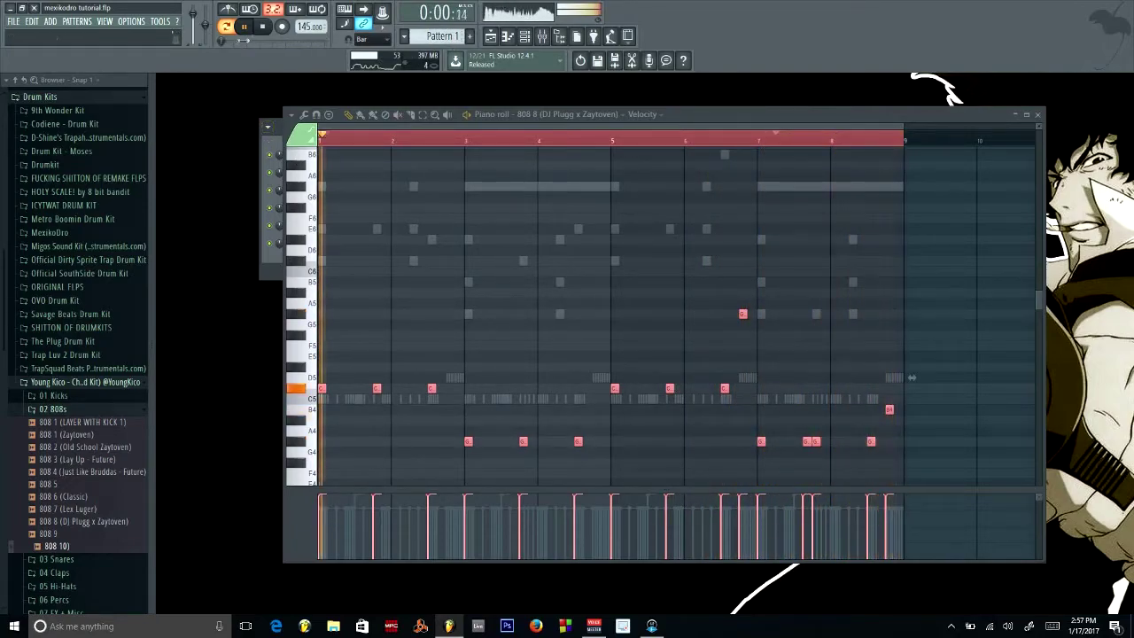
click(263, 27)
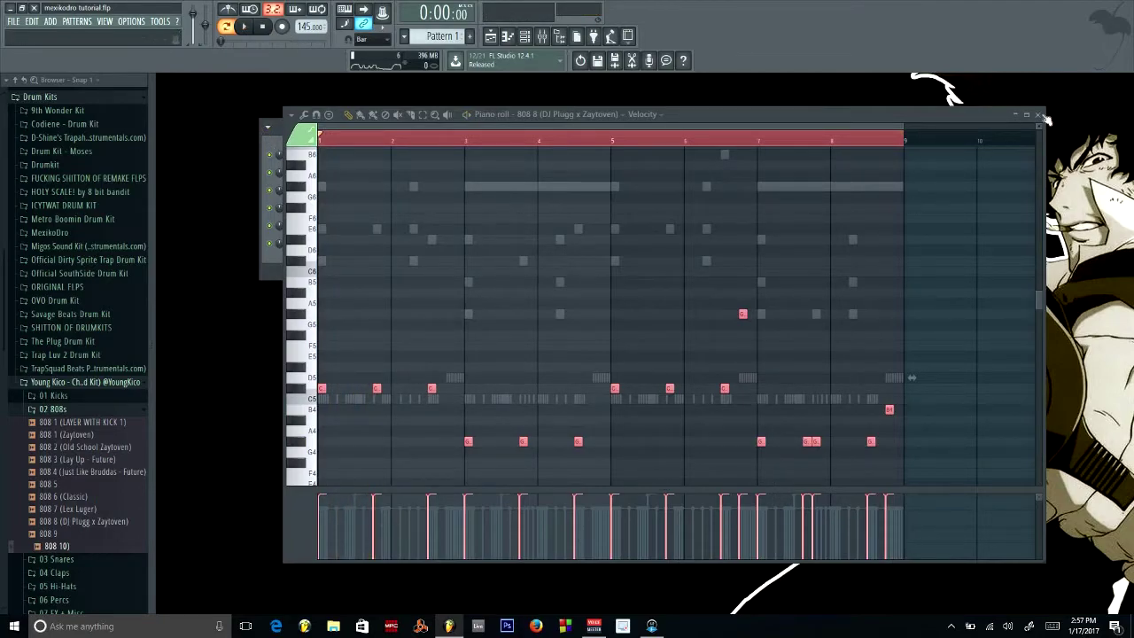
key(Escape)
Inspect the 808 8 channel's sample settings and its available declicking modes
click(350, 243)
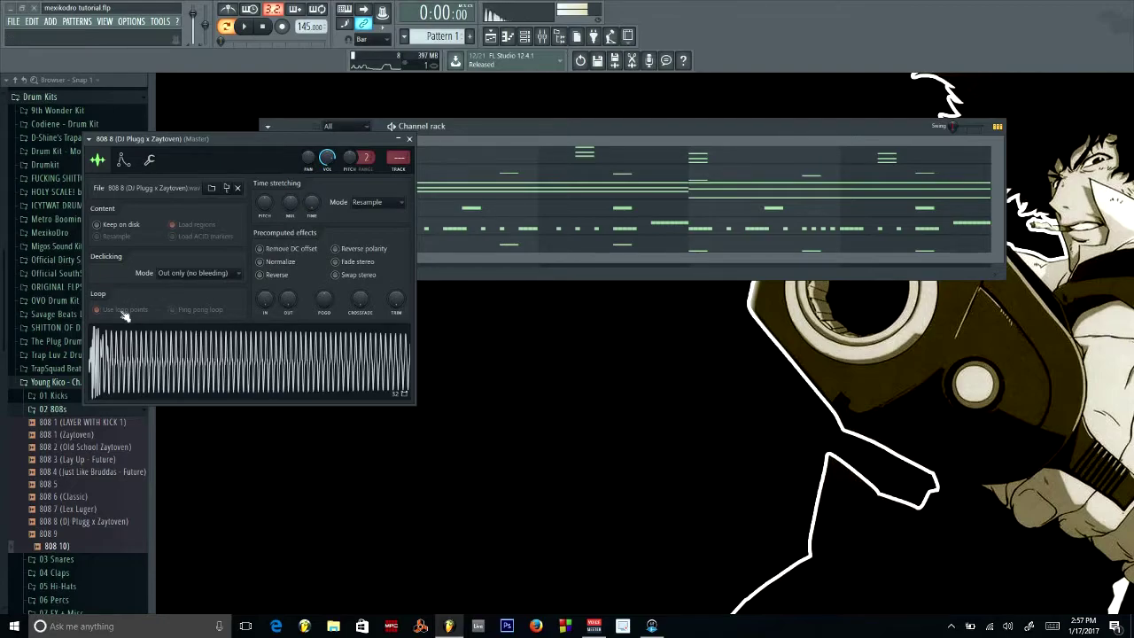
click(181, 274)
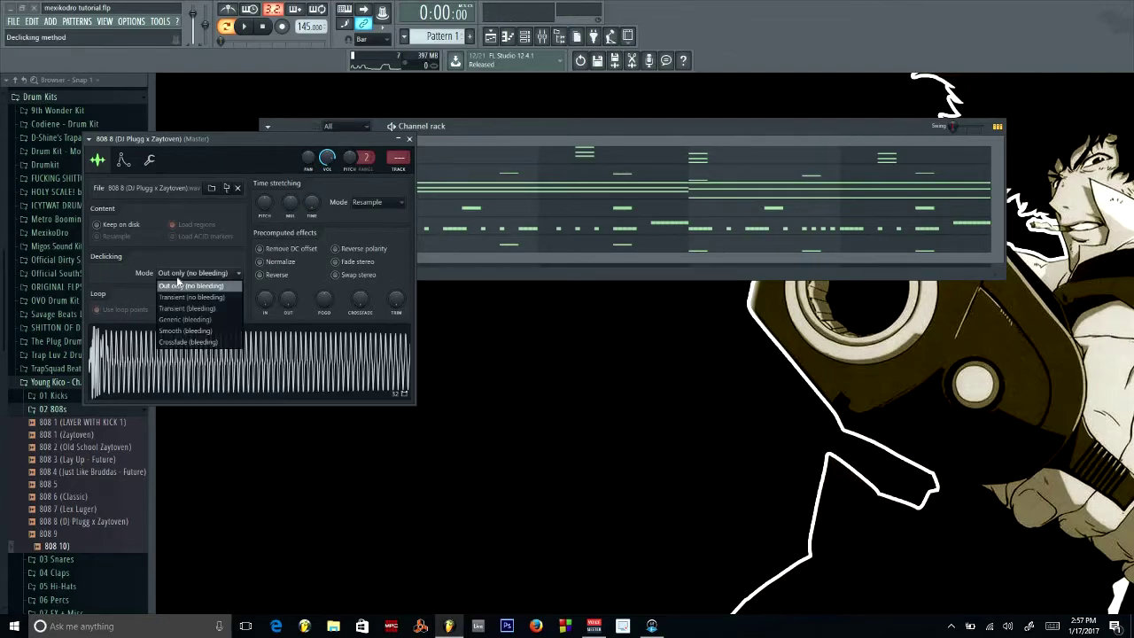
click(113, 285)
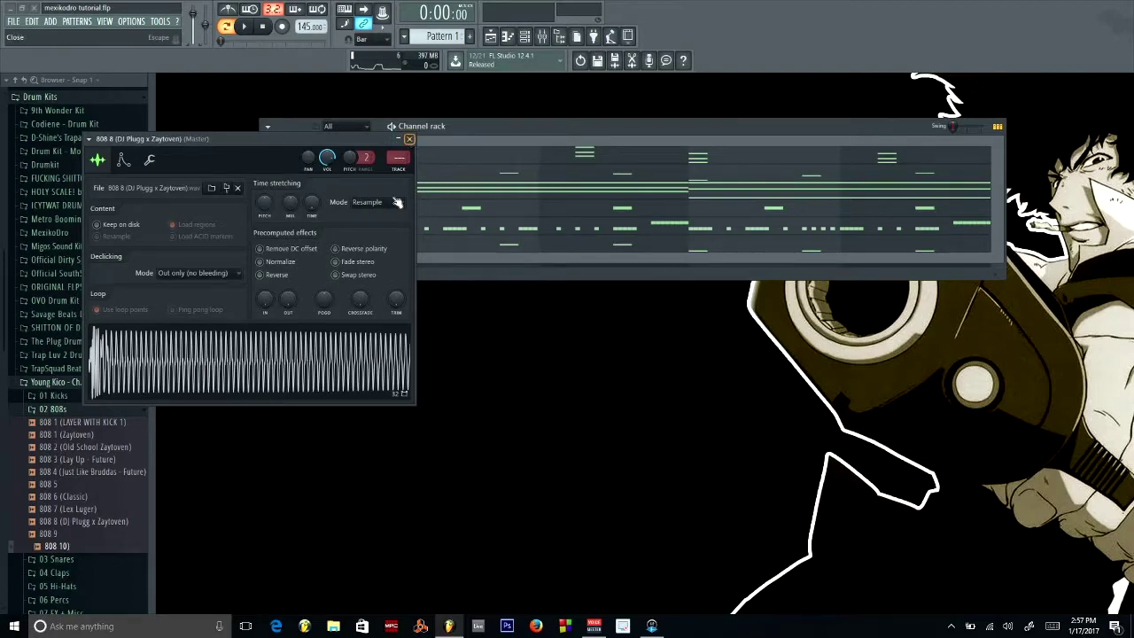
key(Escape)
Place the 808 8 piano roll beside the channel settings, enable the channel's volume envelope and audition the pattern
click(419, 251)
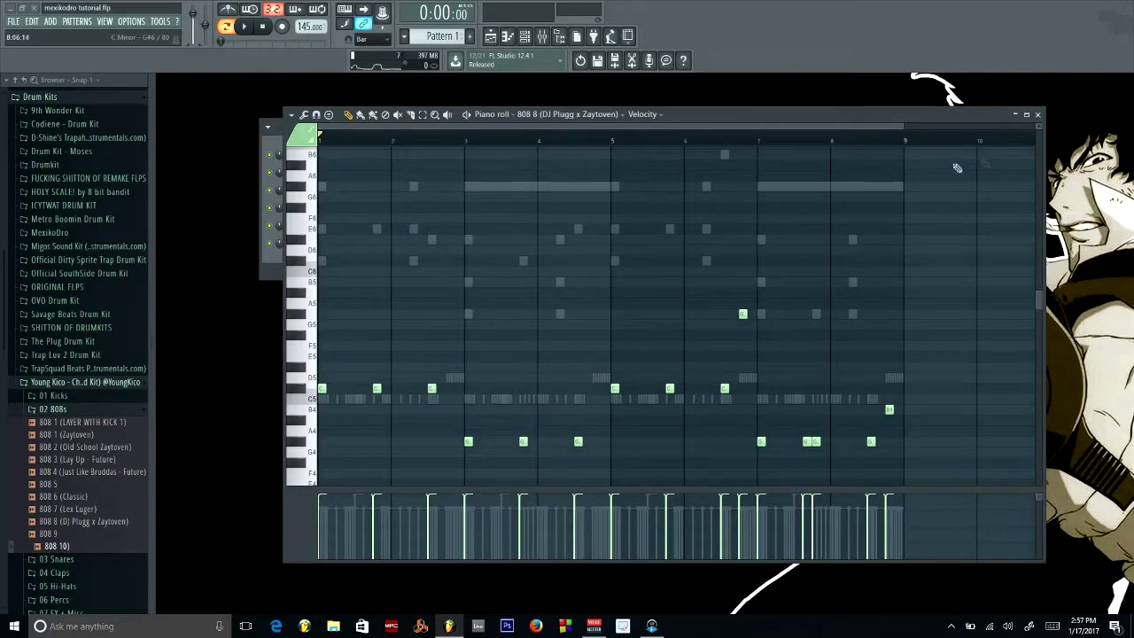
drag(697, 118, 906, 125)
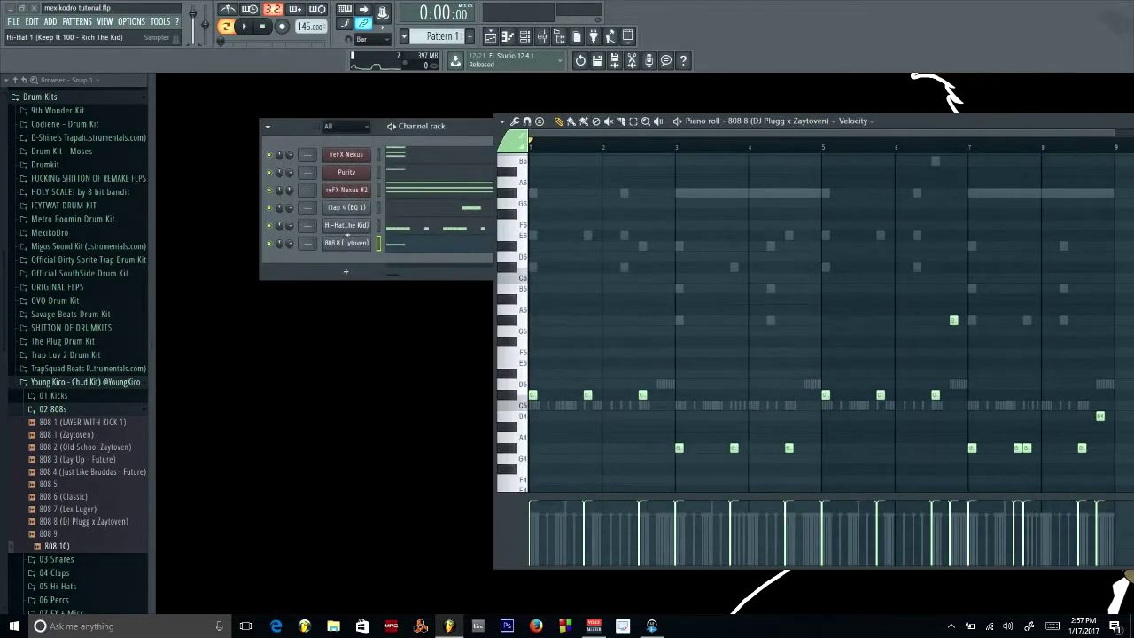
click(350, 249)
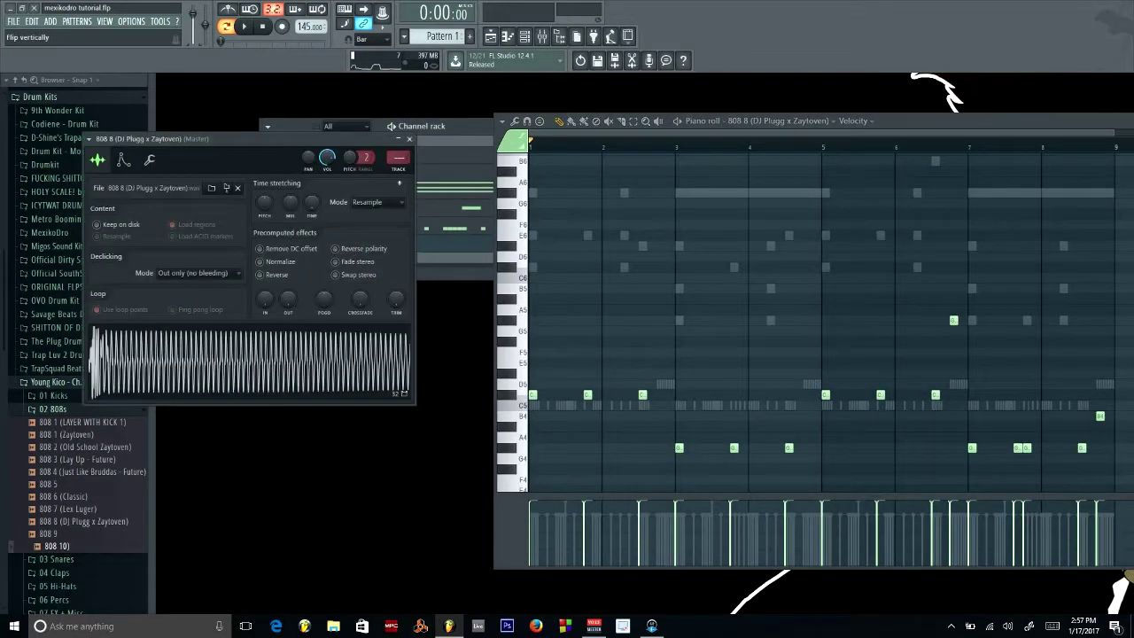
click(124, 161)
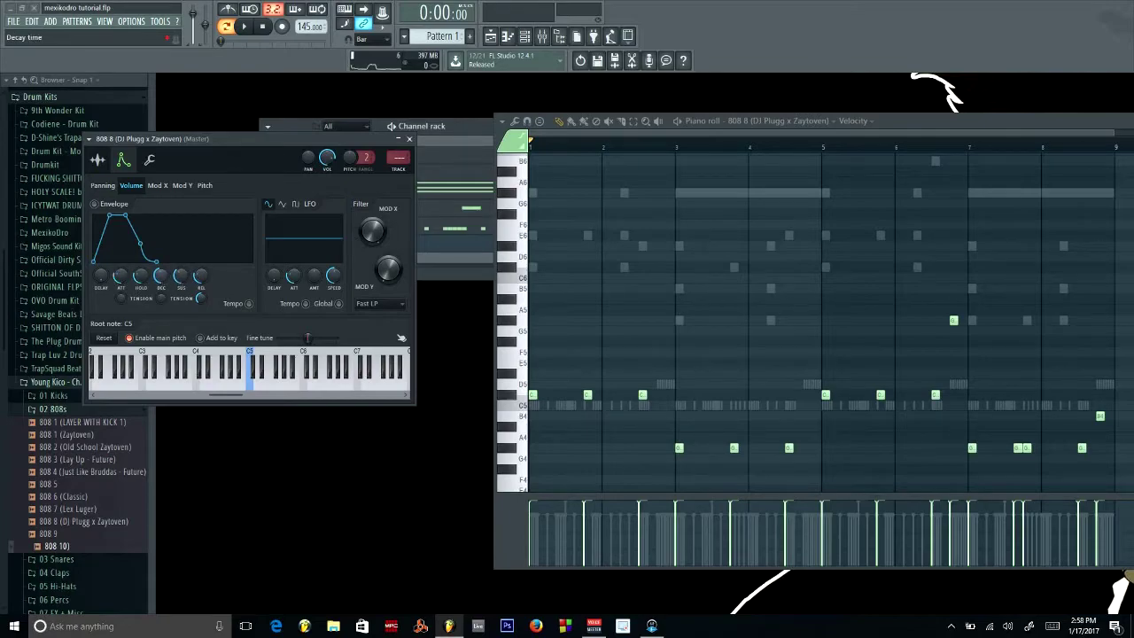
key(space)
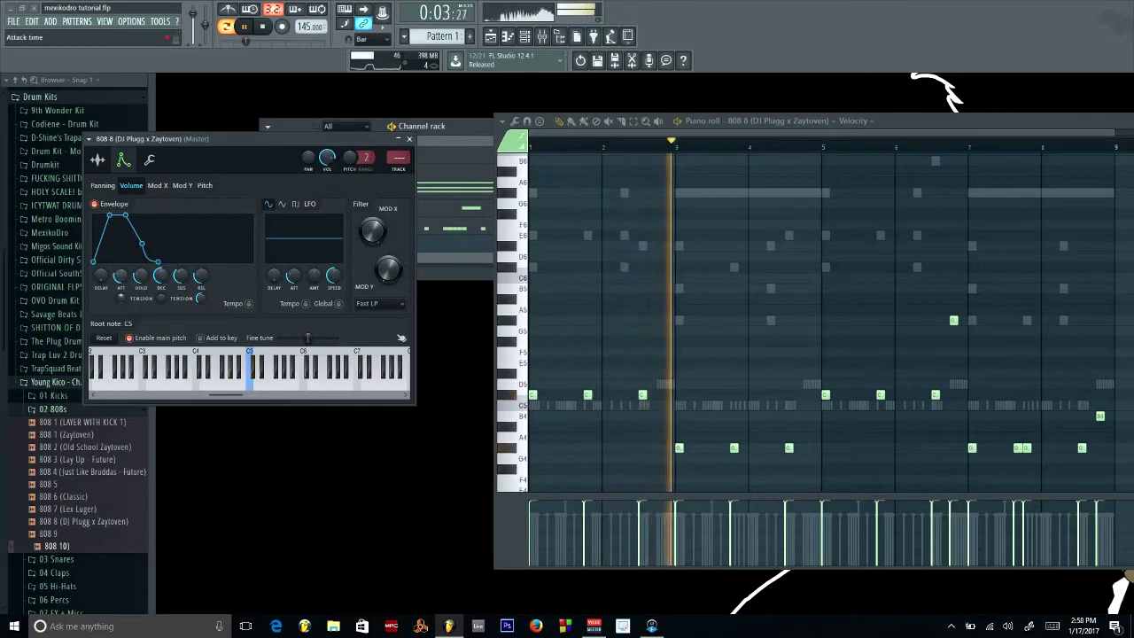
key(space)
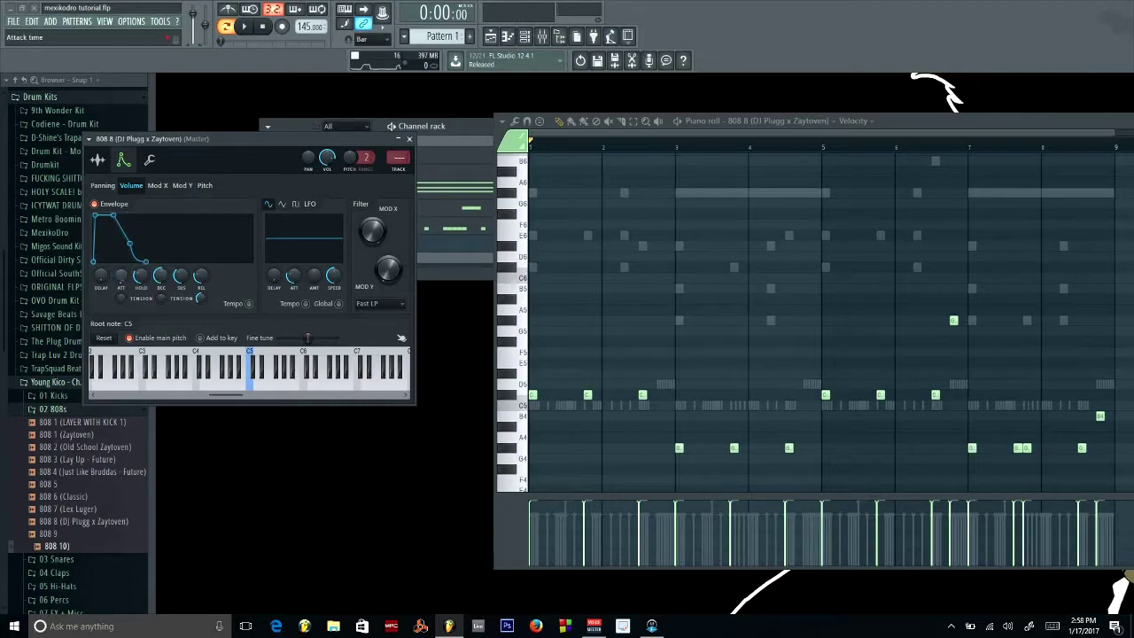
Reduce the 808 8 volume envelope's attack to minimum and lengthen its decay and release while auditioning the pattern
drag(120, 276, 120, 269)
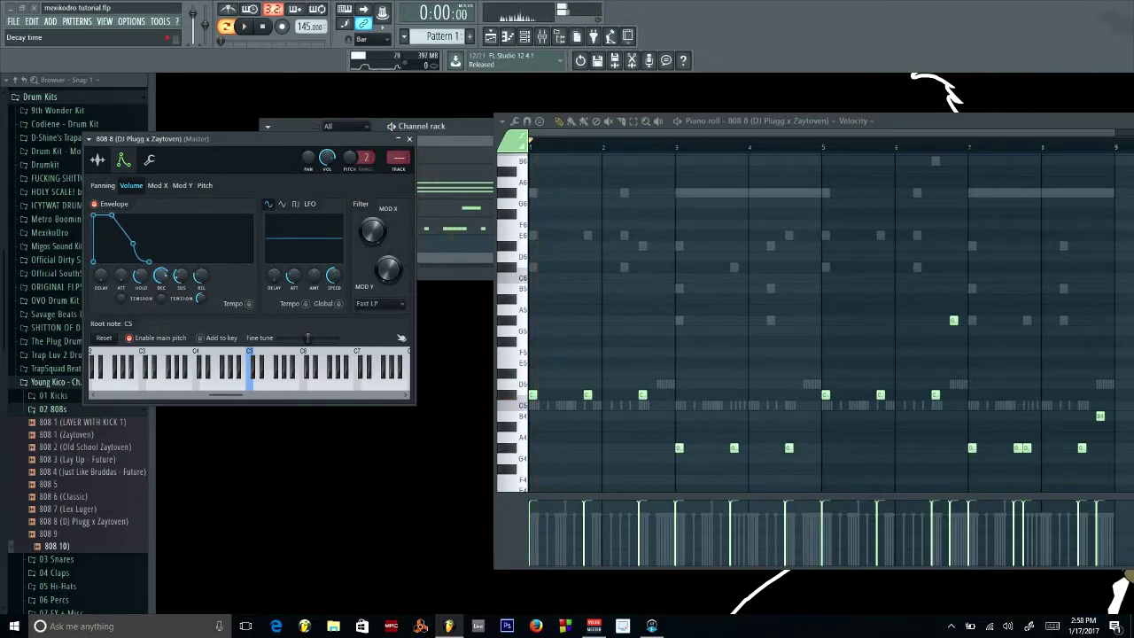
drag(162, 276, 161, 269)
key(space)
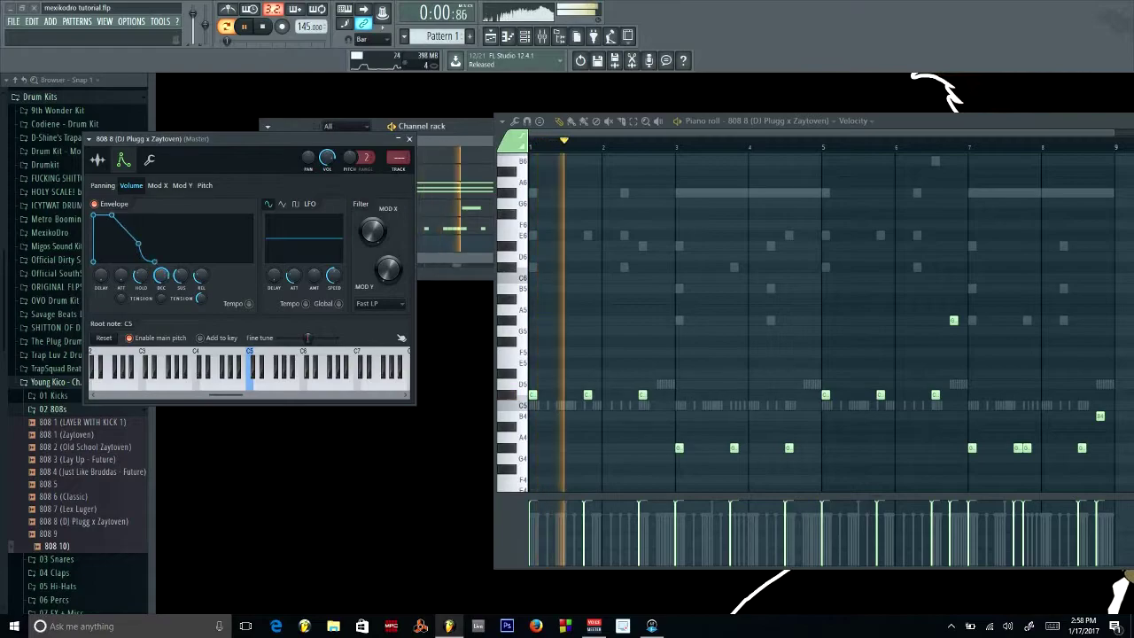
key(space)
key(space)
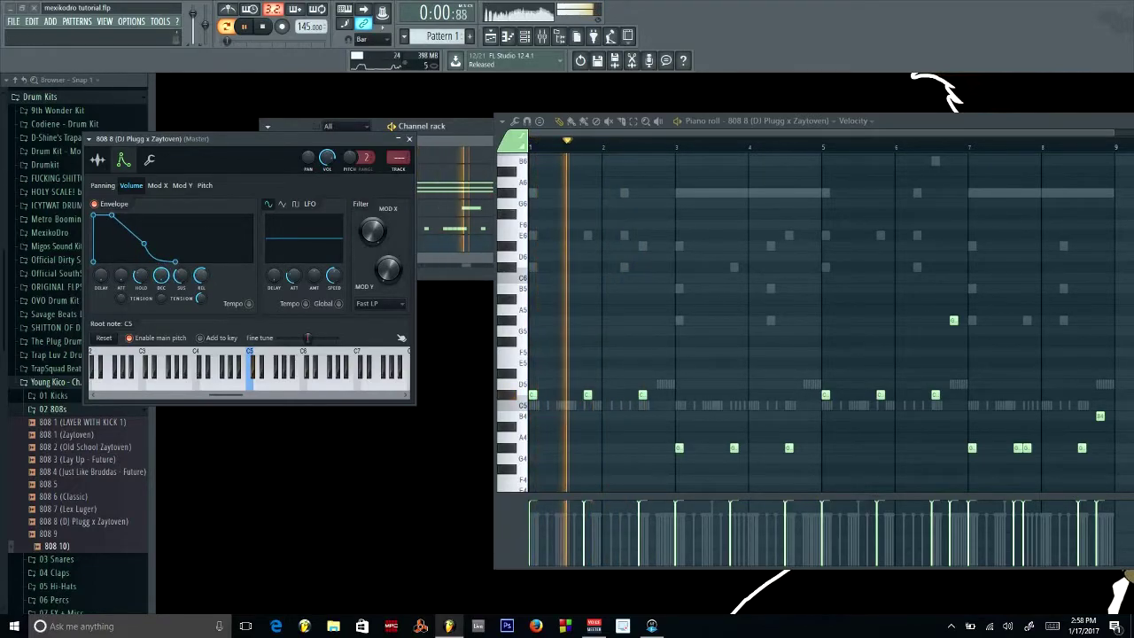
drag(205, 276, 207, 277)
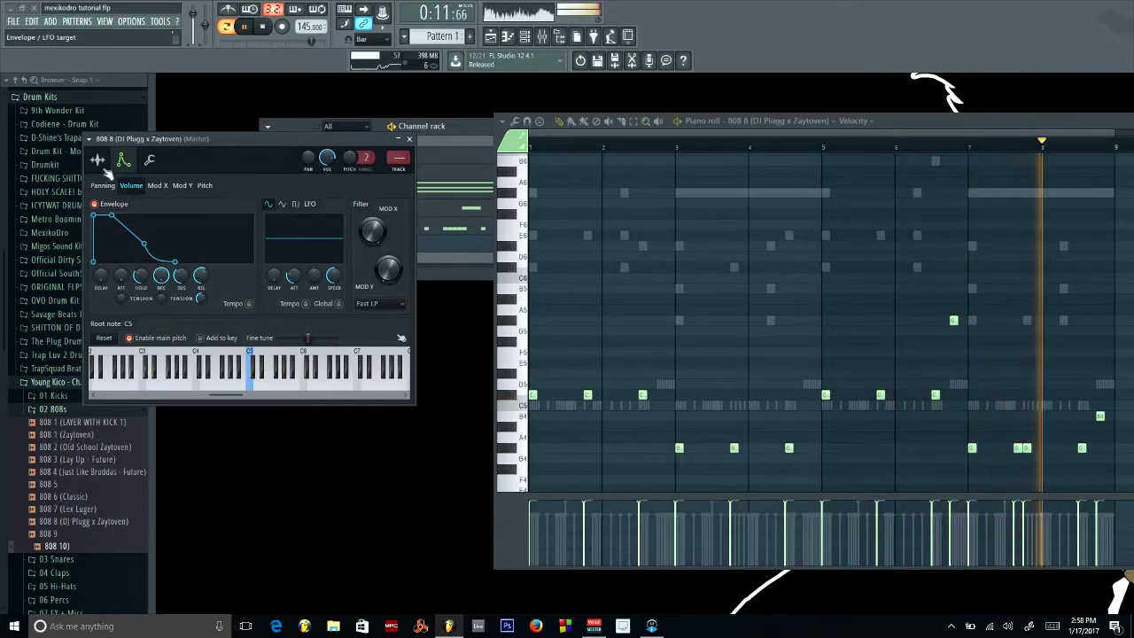
Lengthen the 808 8 volume envelope's hold and lower its sustain to minimum while the pattern plays
click(148, 160)
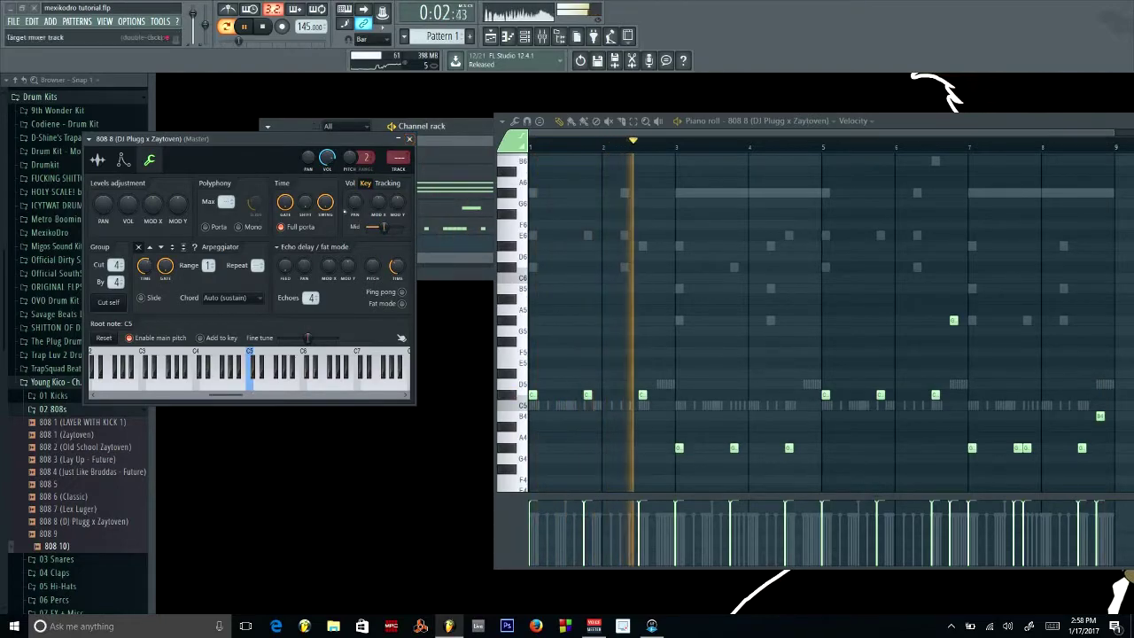
click(123, 160)
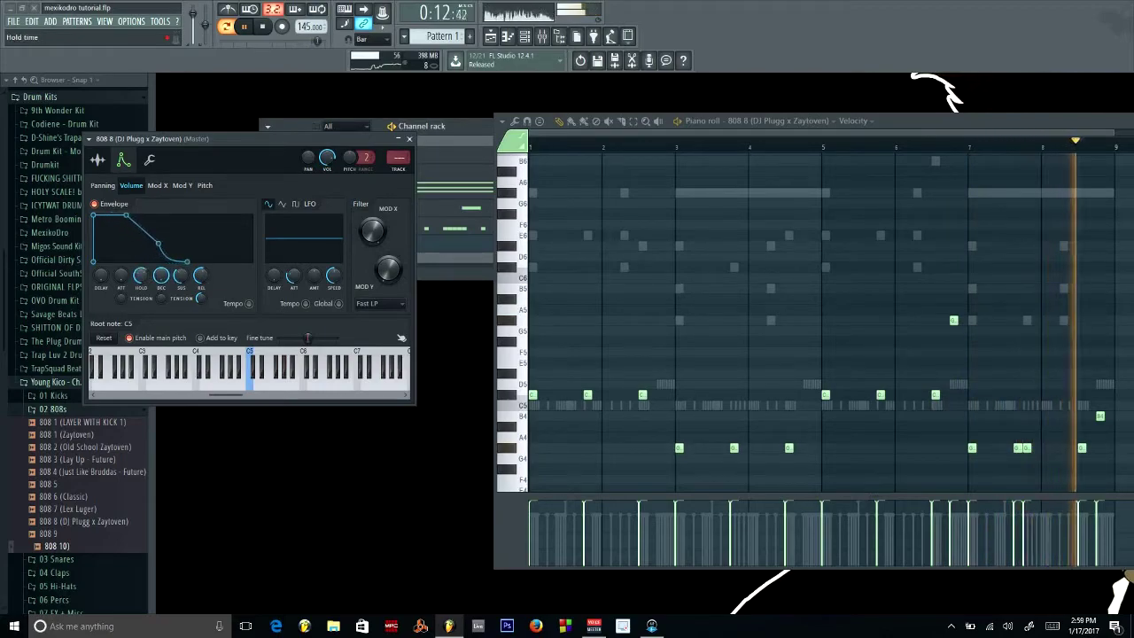
drag(181, 276, 180, 297)
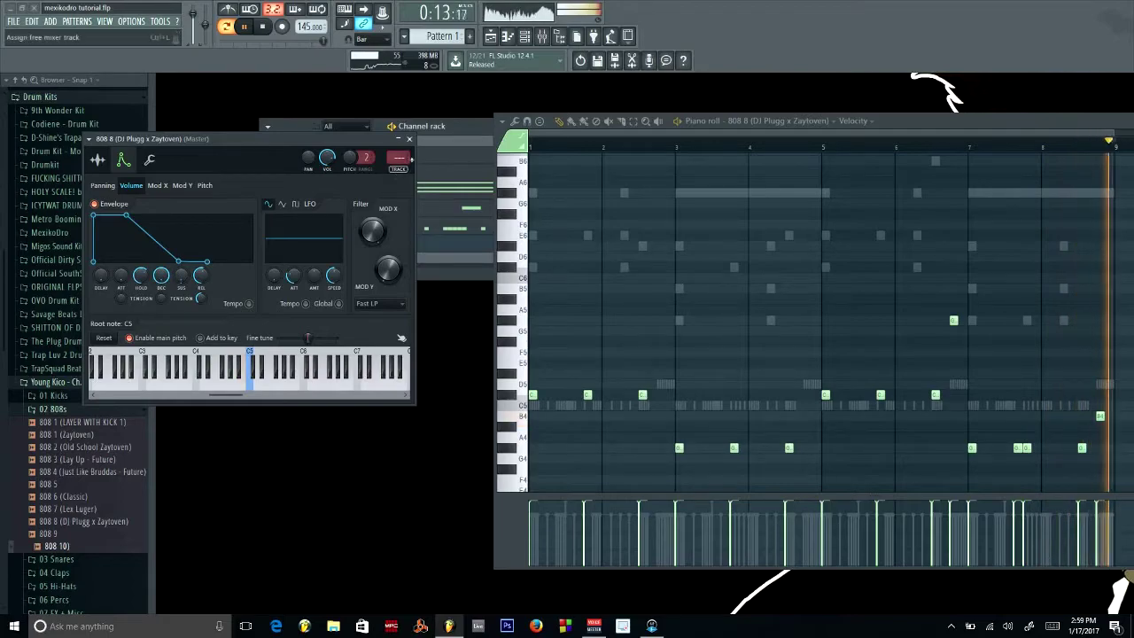
key(space)
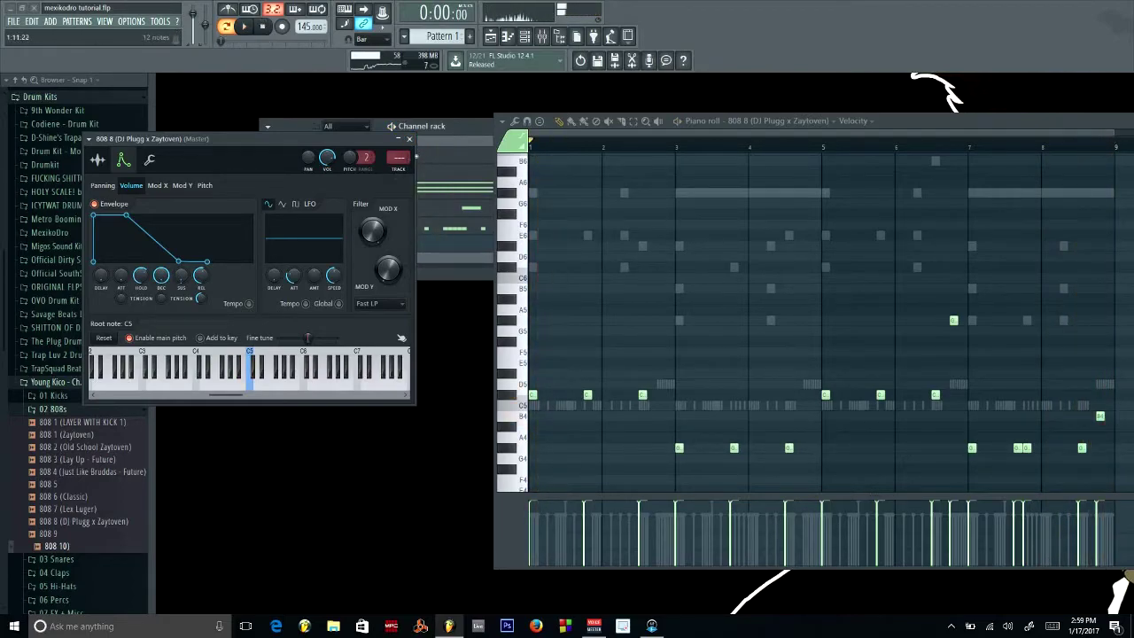
click(410, 140)
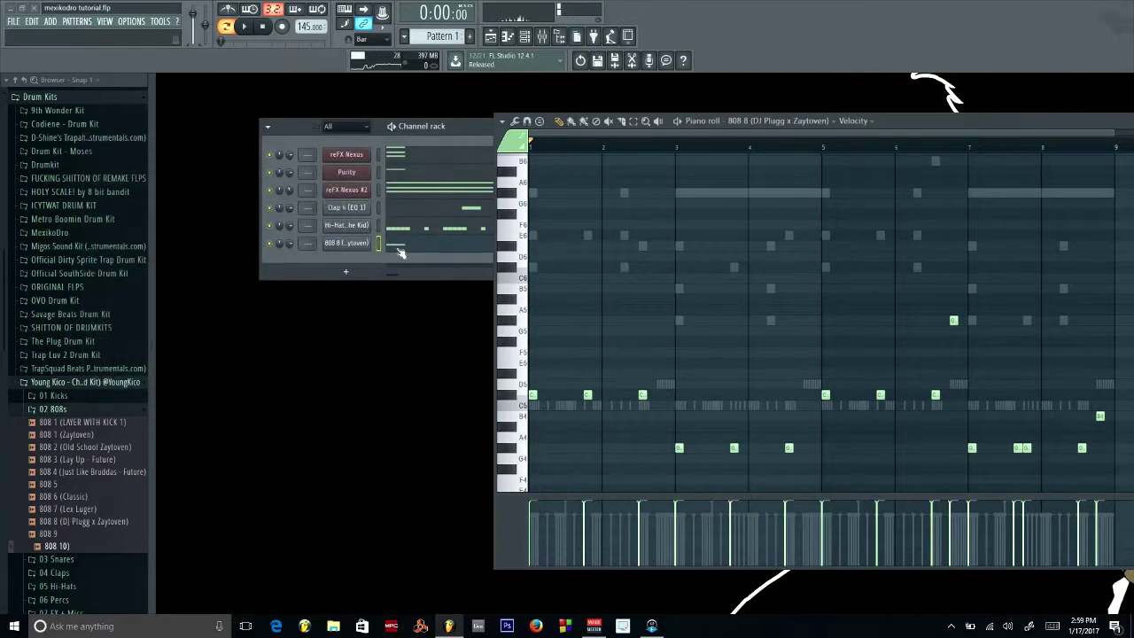
Copy the 808 8 channel's note data from the channel rack
right_click(338, 245)
mouse_move(431, 334)
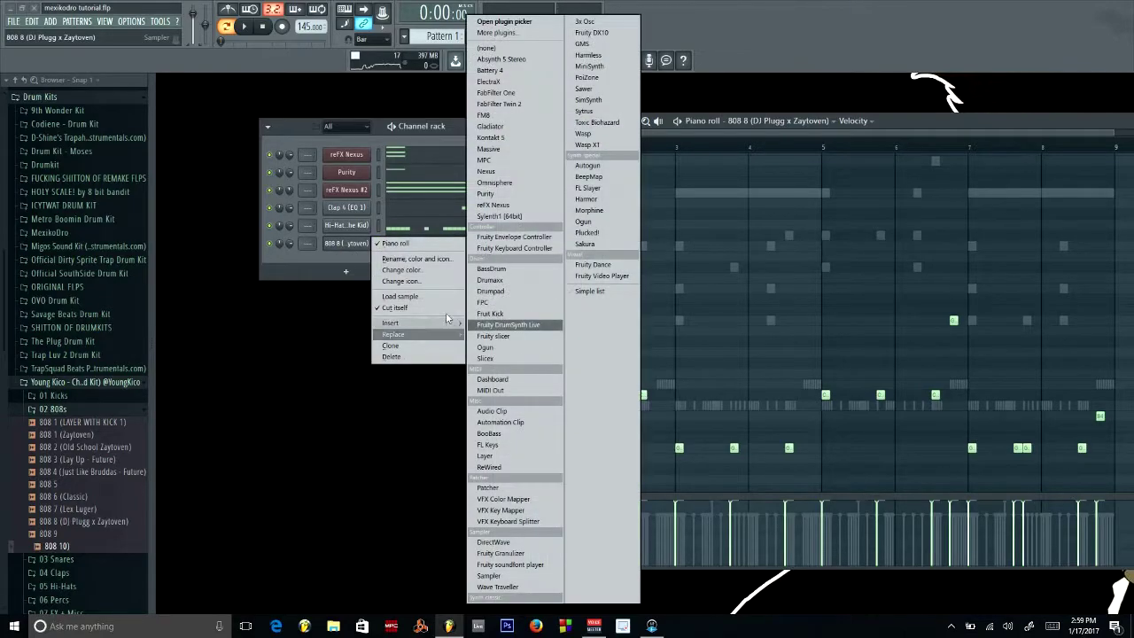
mouse_move(396, 242)
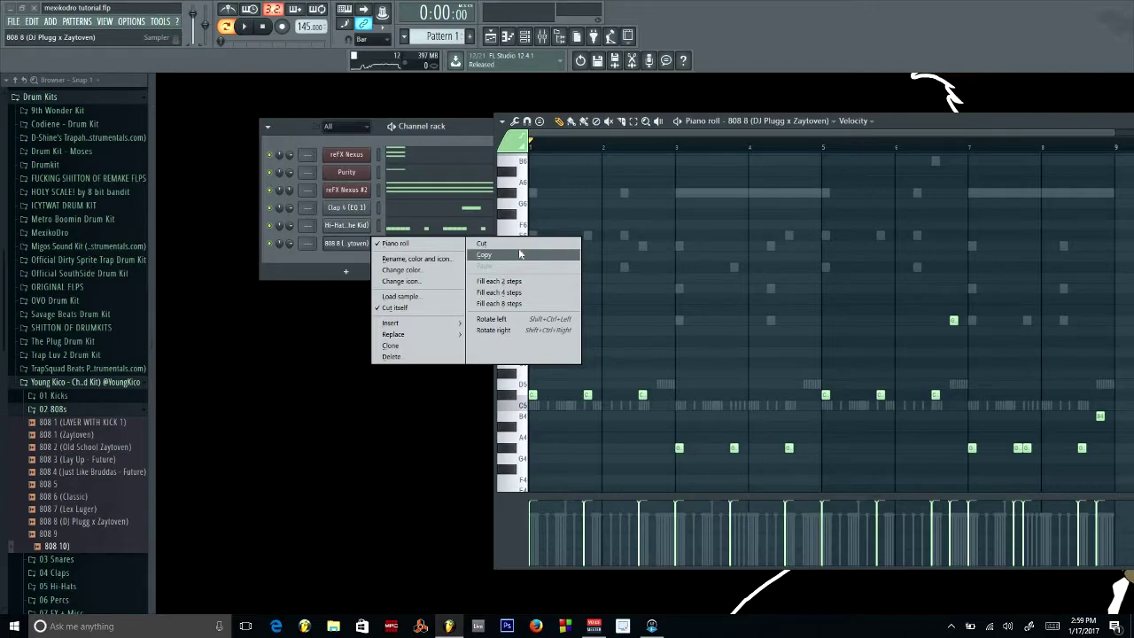
click(519, 257)
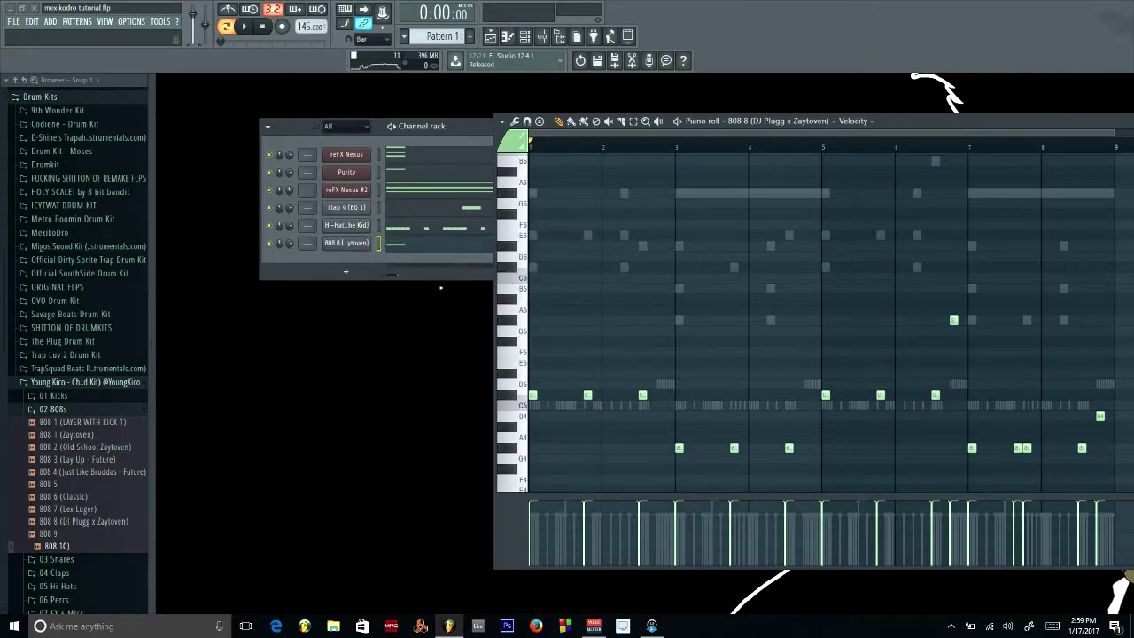
click(421, 252)
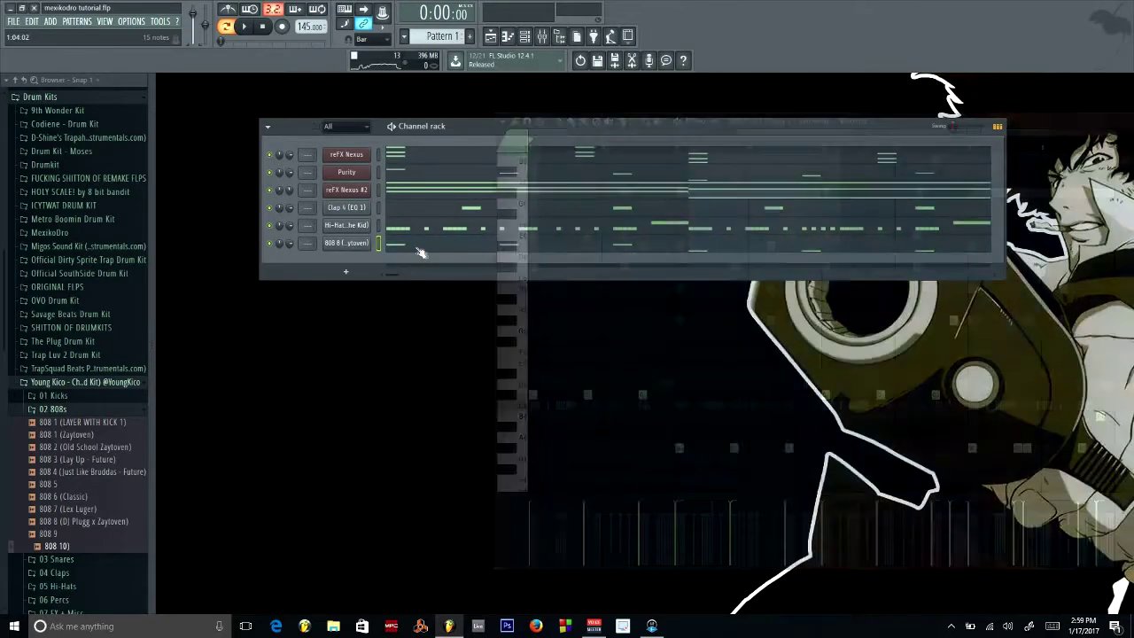
Select and copy all notes in the 808 8 piano roll, and close the piano roll
click(418, 248)
key(ctrl+a)
click(502, 122)
mouse_move(547, 135)
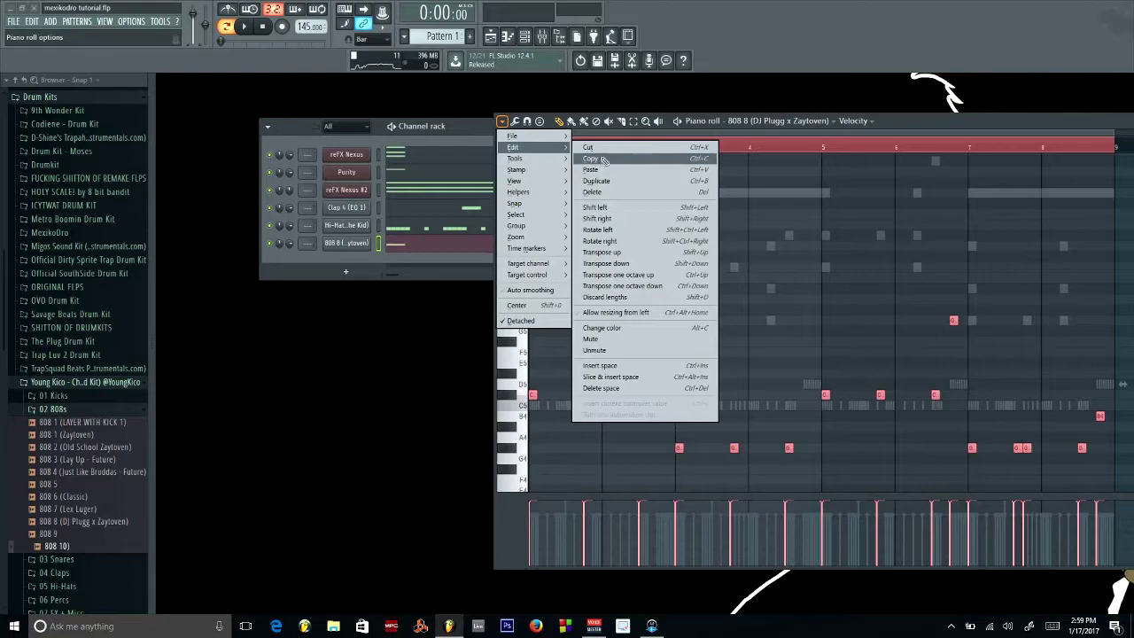
click(591, 159)
drag(753, 121, 626, 137)
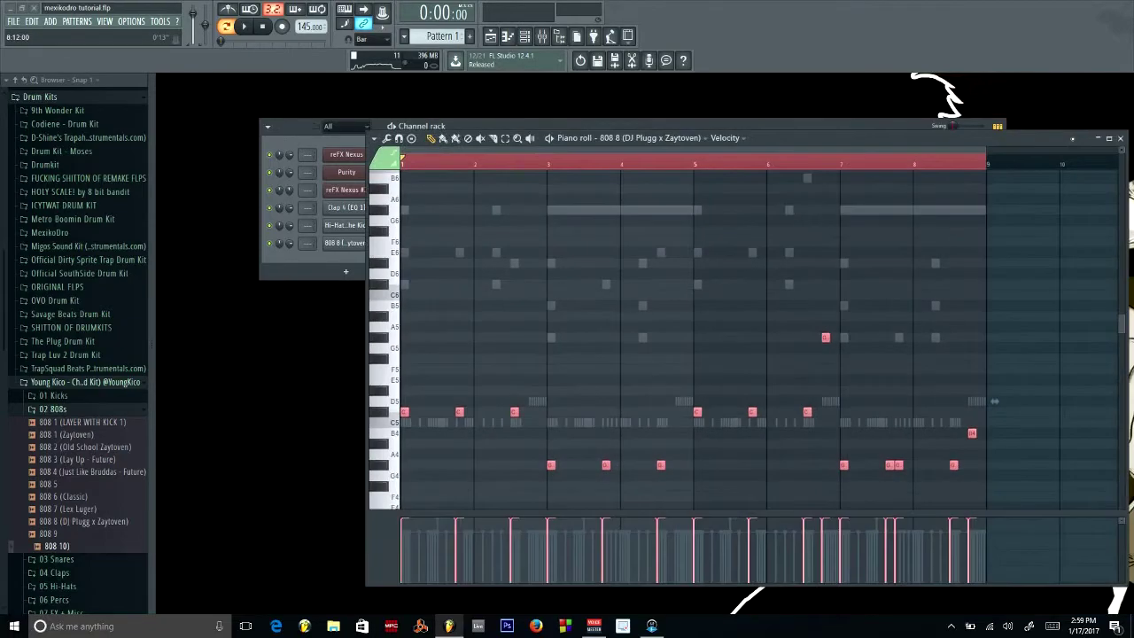
click(1121, 139)
Delete the 808 8 channel from the channel rack
right_click(347, 246)
click(416, 297)
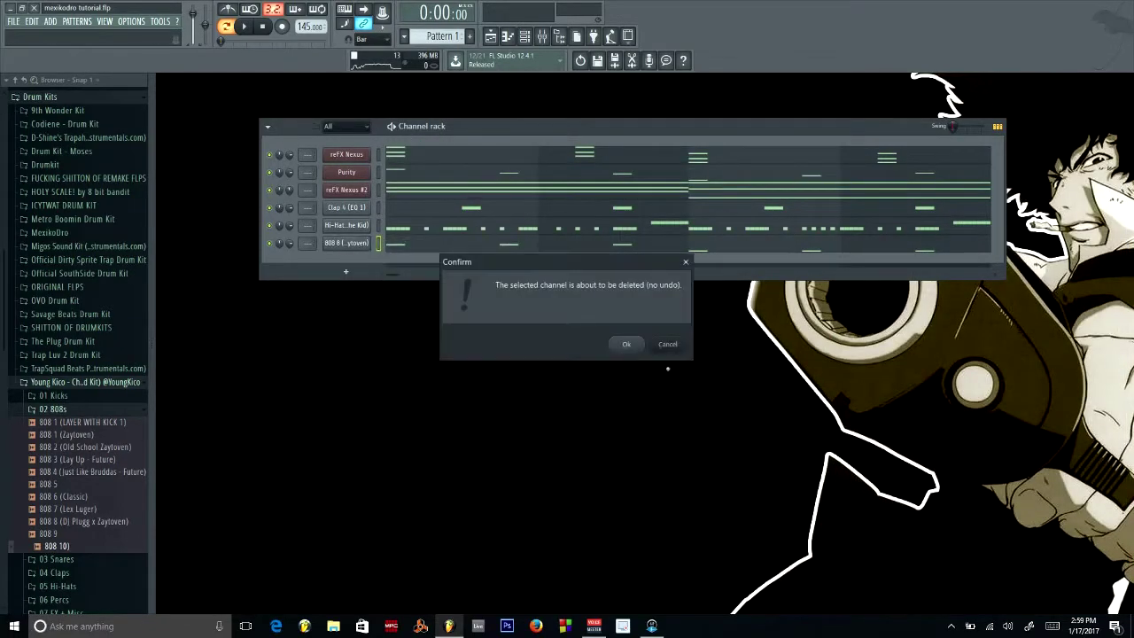
click(626, 345)
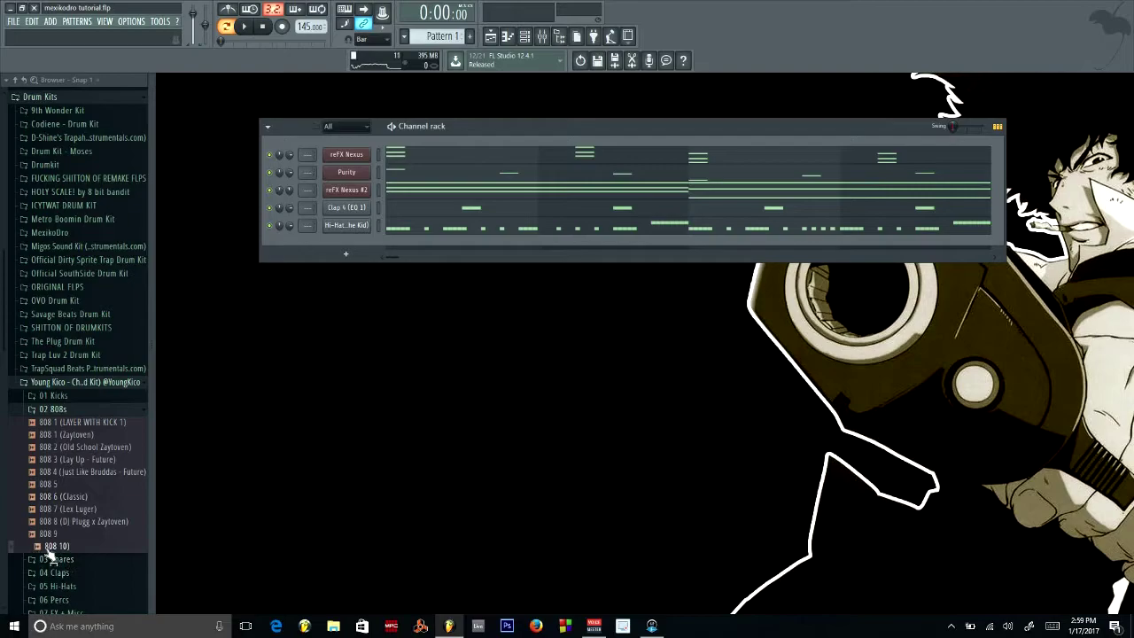
Audition samples in the 02 808s folder and load 808 8 (DJ Plugg x Zaytoven) as a new channel
click(76, 435)
click(76, 471)
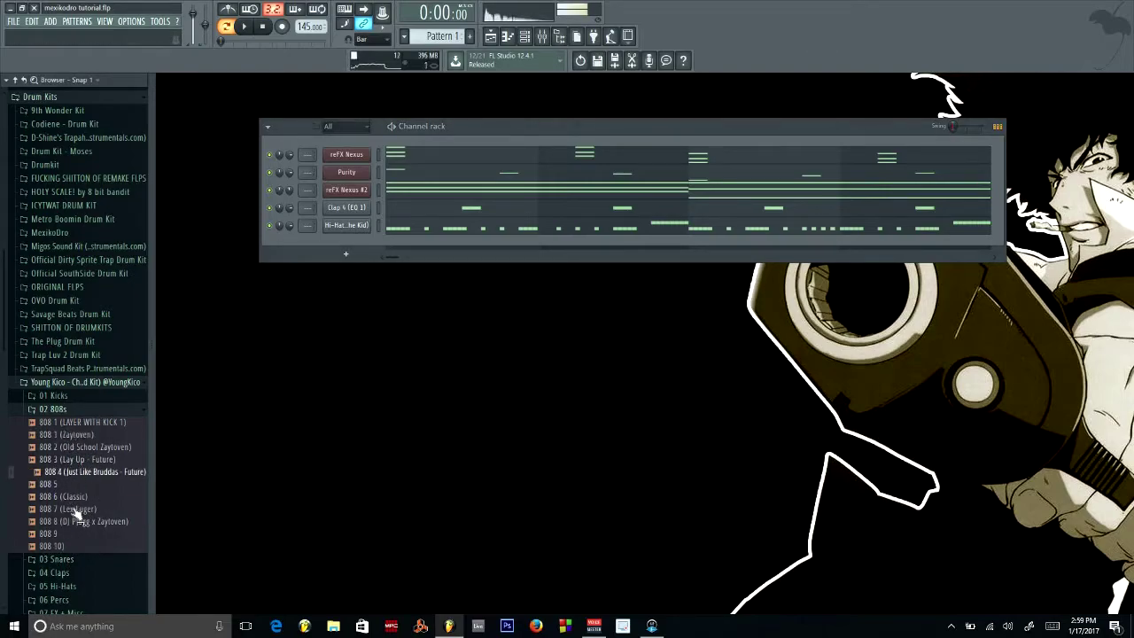
drag(78, 524, 355, 244)
right_click(363, 243)
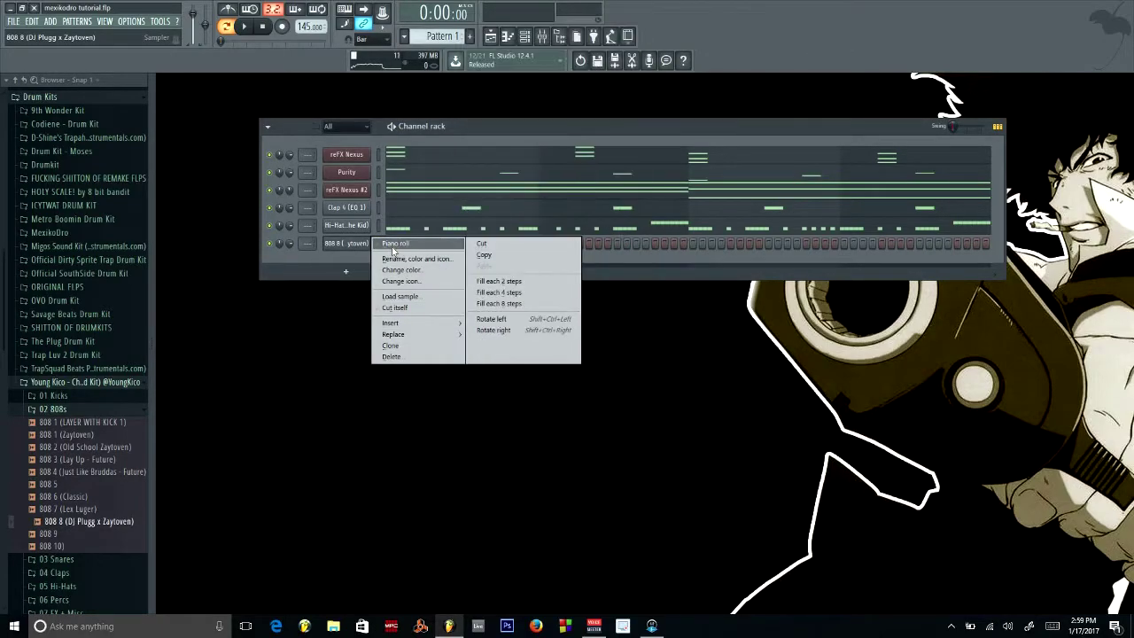
click(346, 243)
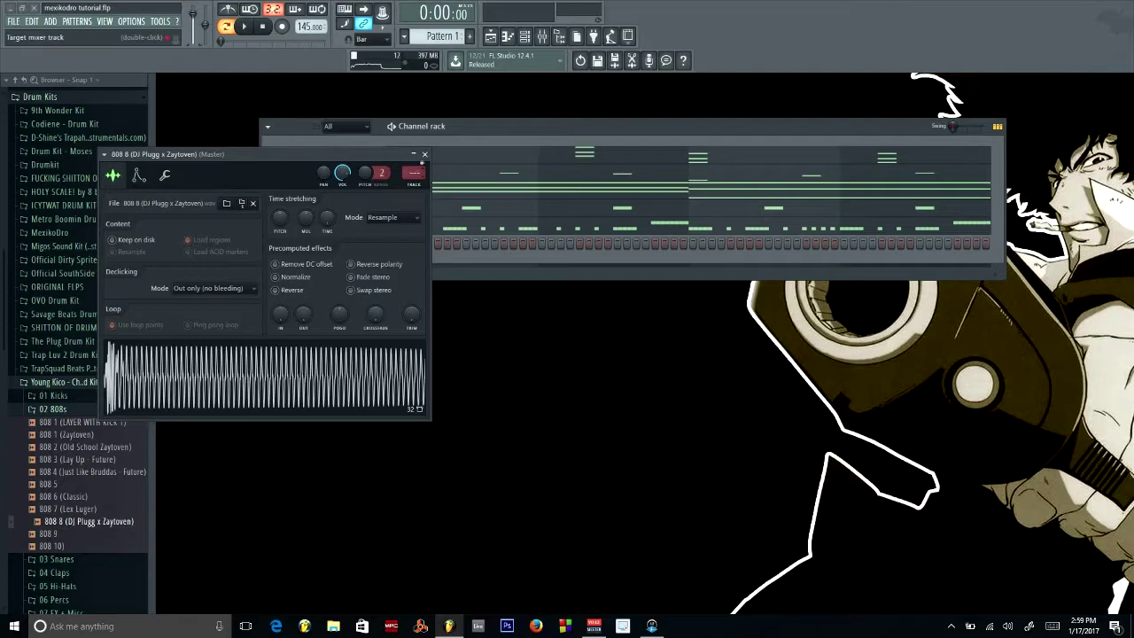
key(Escape)
Paste the copied notes into the new 808 8 channel's piano roll and audition the pattern
right_click(363, 241)
click(395, 245)
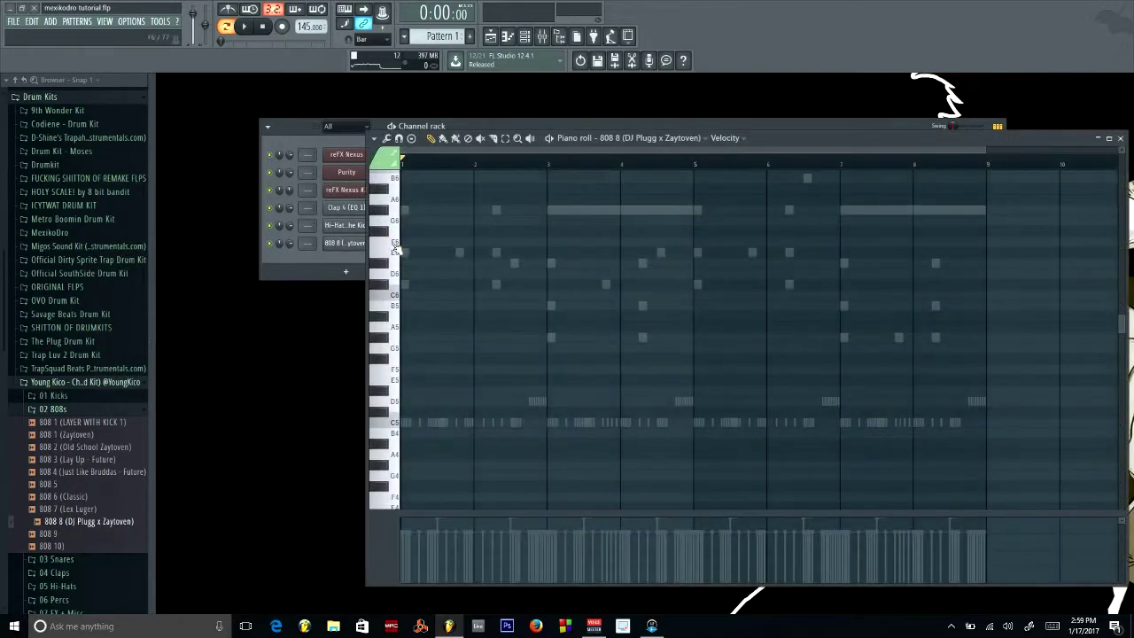
key(ctrl+v)
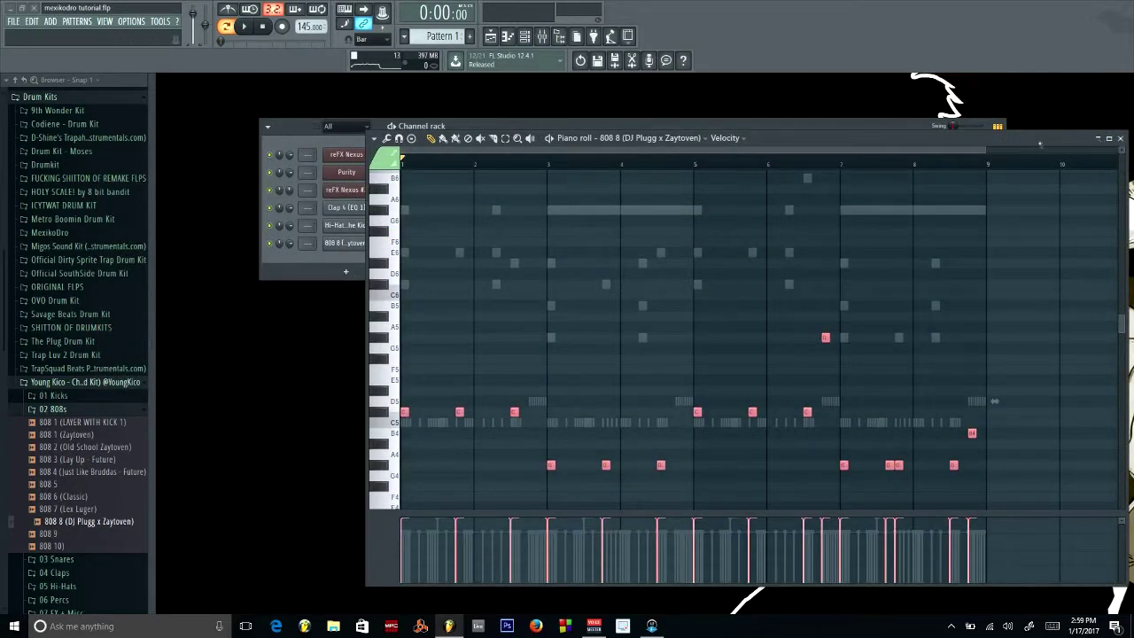
key(F7)
key(space)
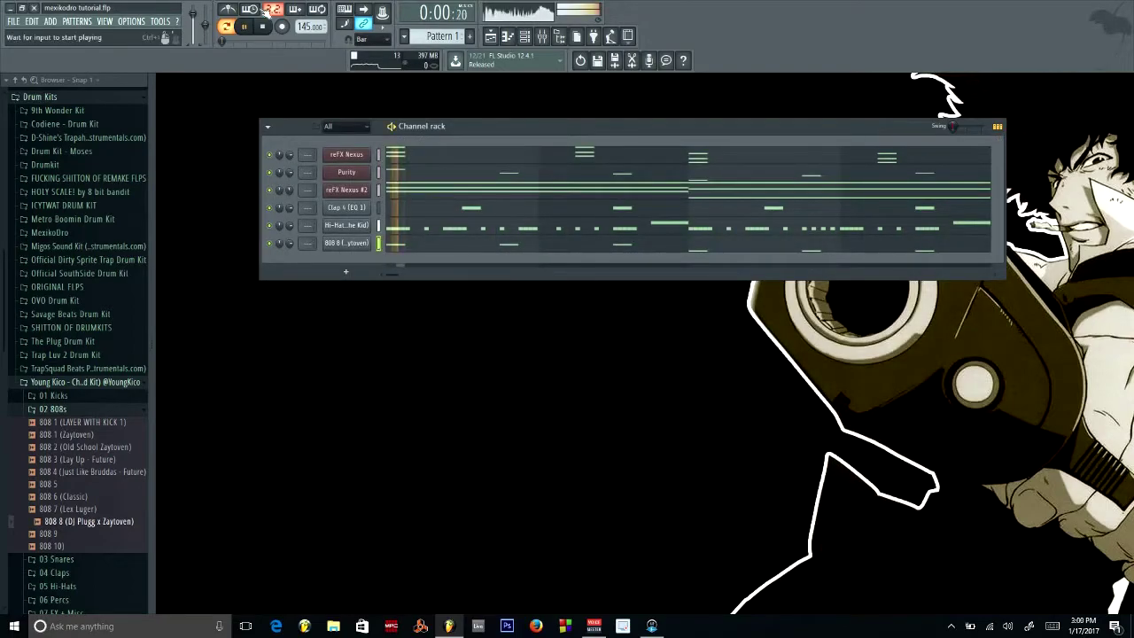
key(space)
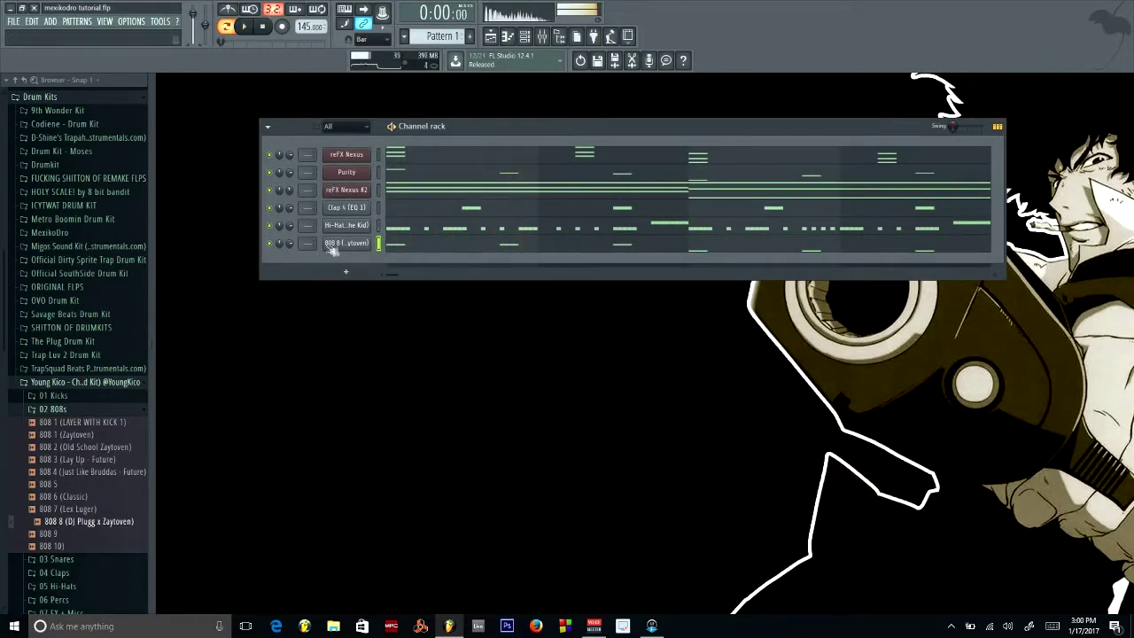
Set the 808 8 channel to cut itself, close its settings, and play the pattern
click(335, 244)
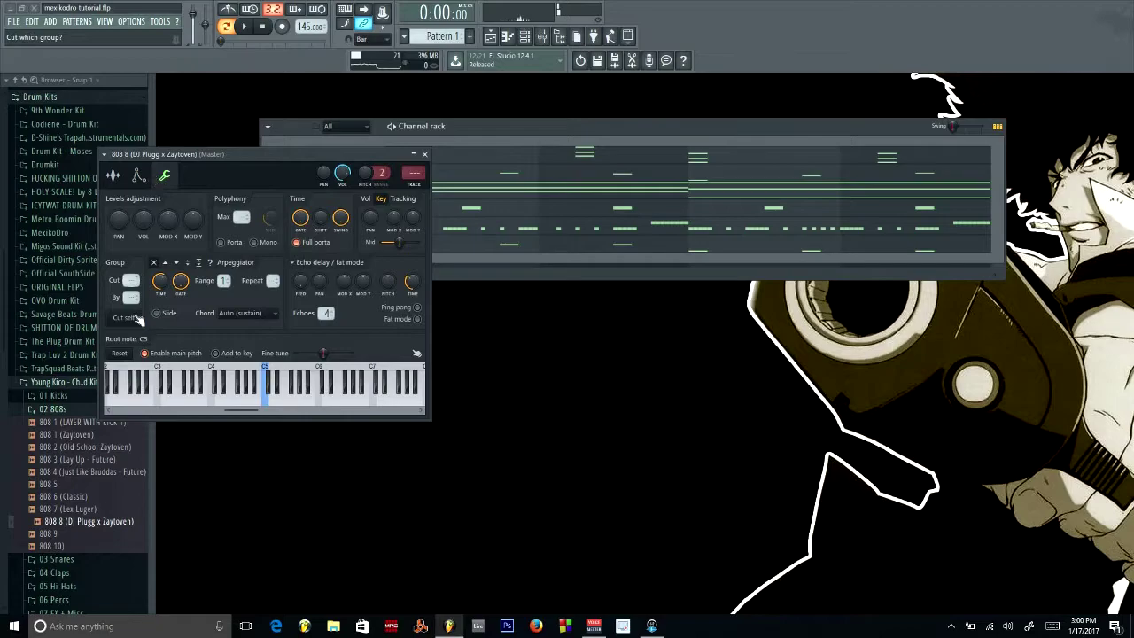
click(425, 155)
key(space)
Switch from the 02 808s folder to 04 Claps and audition Clap 4 (EQ 2)
click(65, 410)
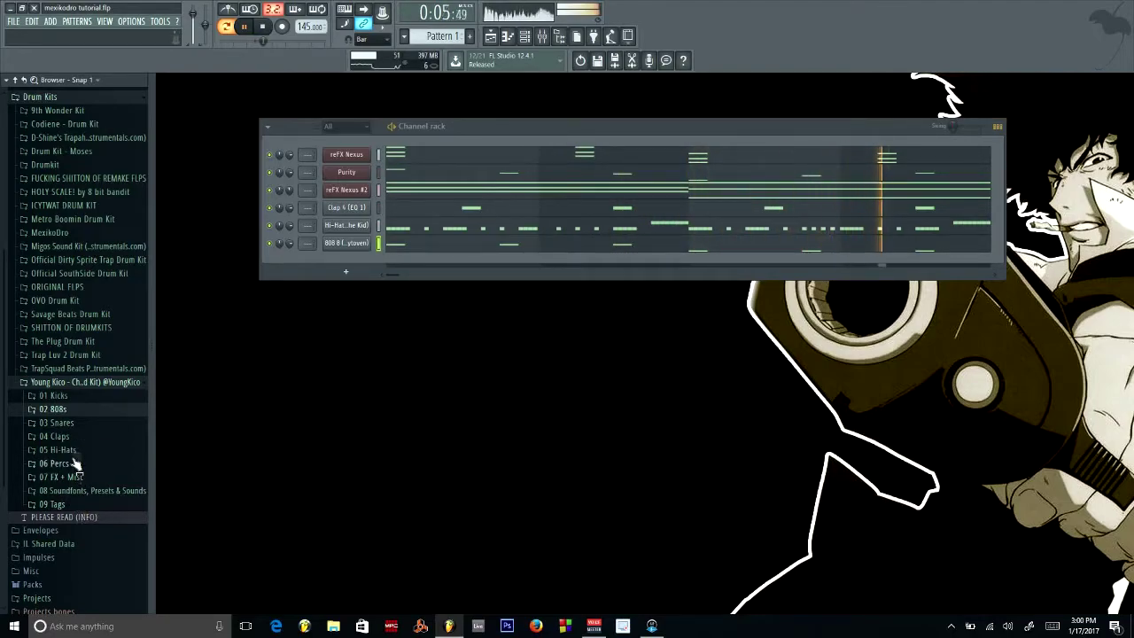
click(78, 436)
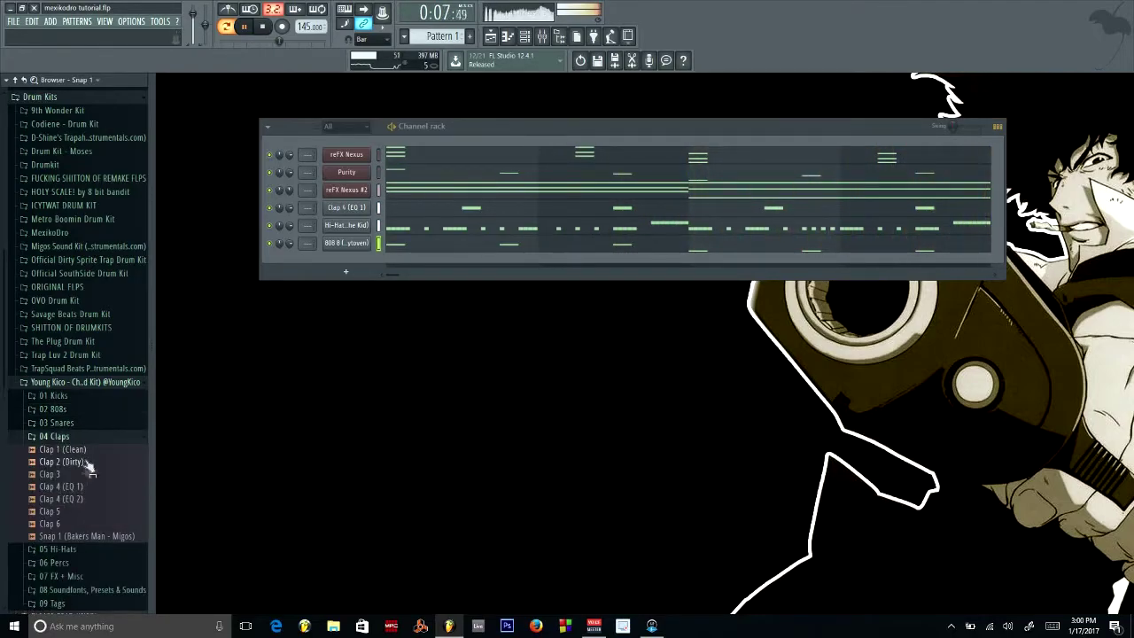
click(72, 499)
click(62, 437)
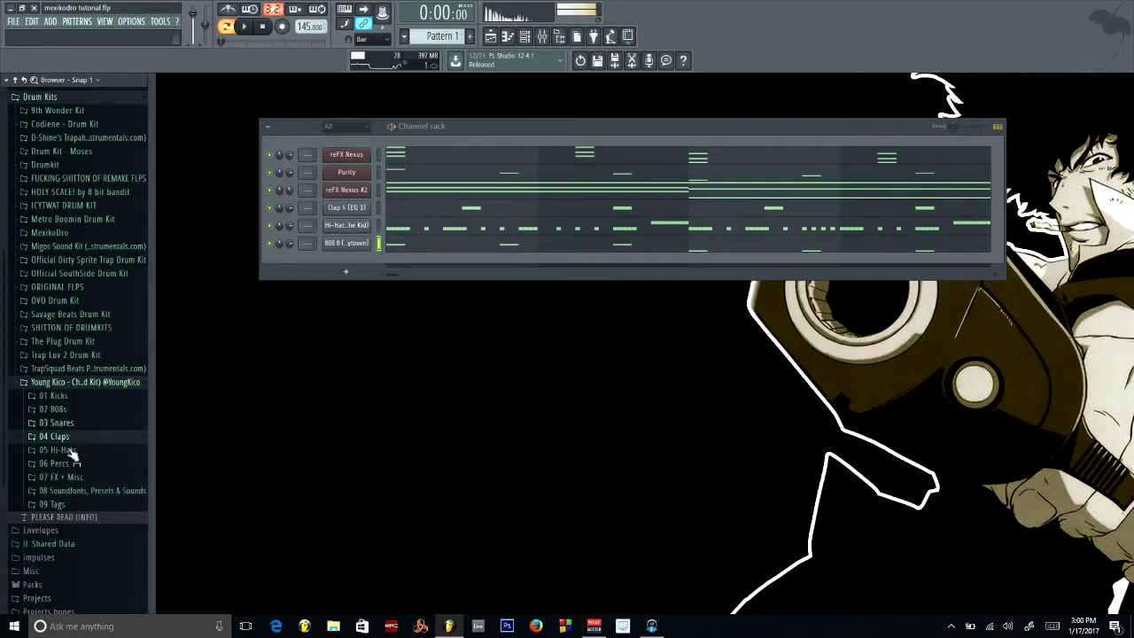
Audition the Snare 2 and Snare 3 samples in the 03 Snares folder and compare them with the playing pattern
click(55, 423)
click(76, 460)
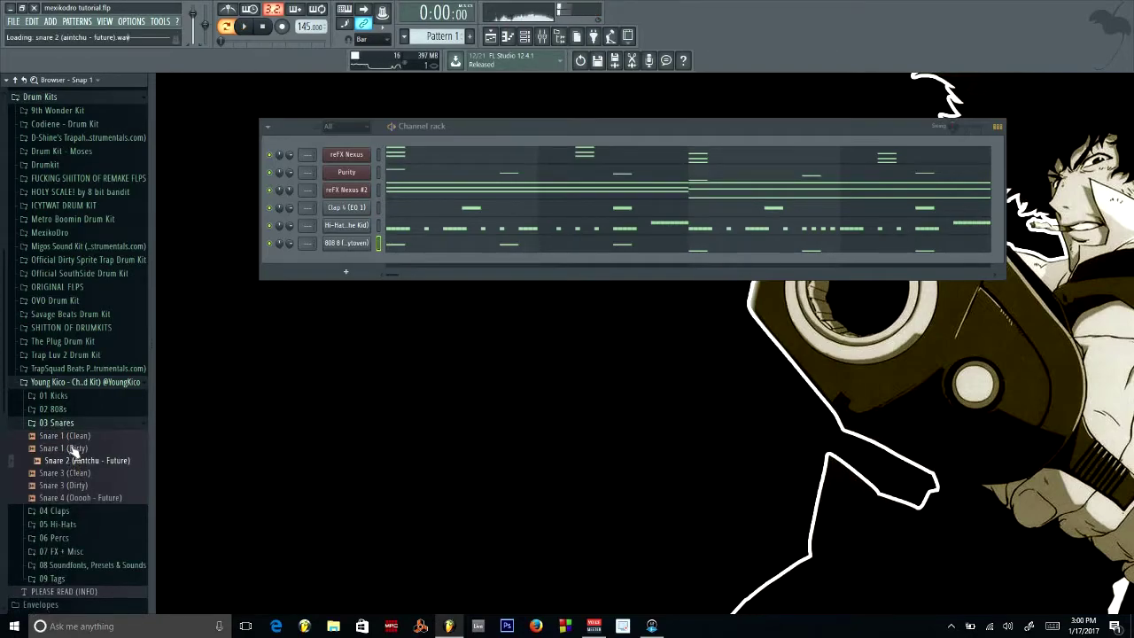
click(71, 474)
click(70, 486)
click(71, 463)
key(space)
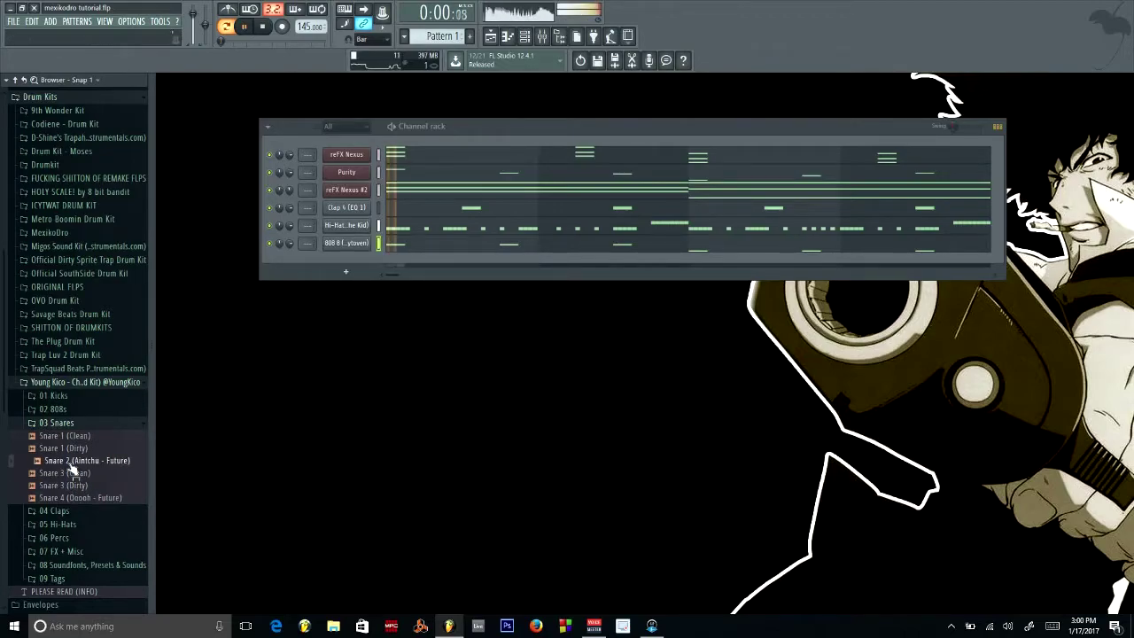
key(space)
Audition both Snare 1 samples and add Snare 1 (Dirty) as a new channel below the 808
click(71, 450)
click(71, 438)
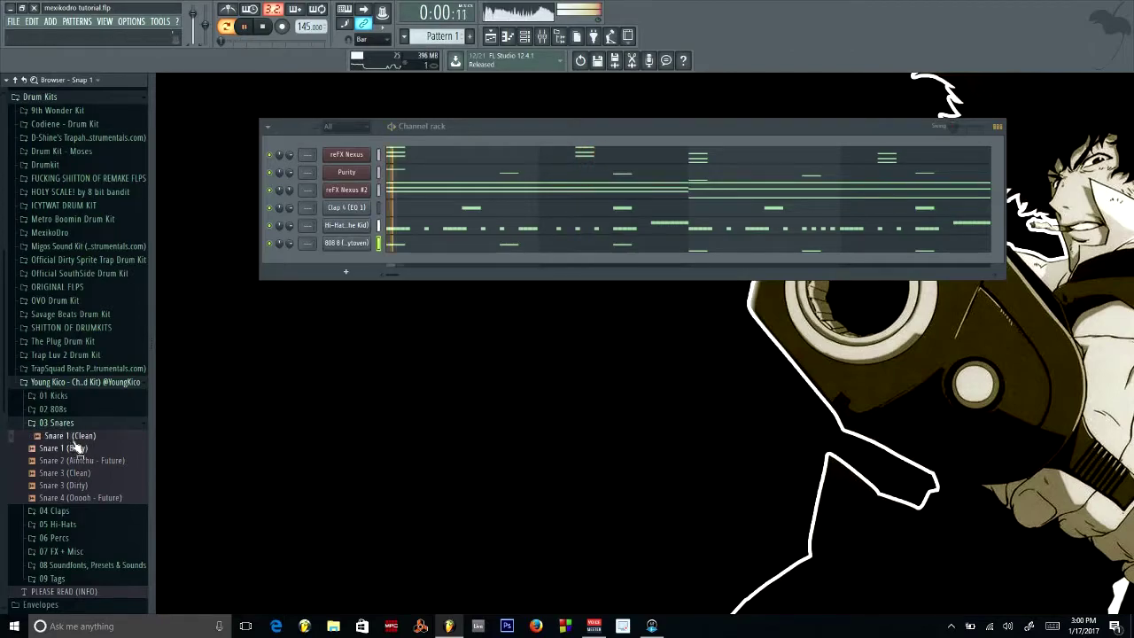
key(space)
click(76, 449)
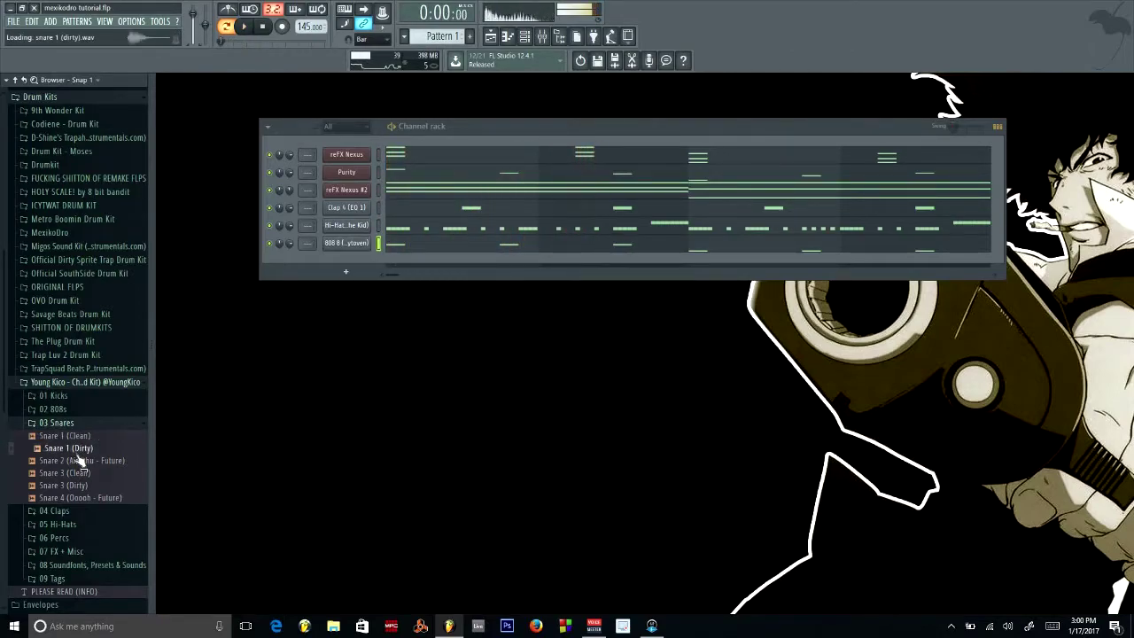
drag(352, 257, 350, 261)
Open the Snare 1 (Dirty) channel's piano roll, enlarge it to full screen, and set the snap to 1/2 step
right_click(350, 261)
click(390, 262)
key(space)
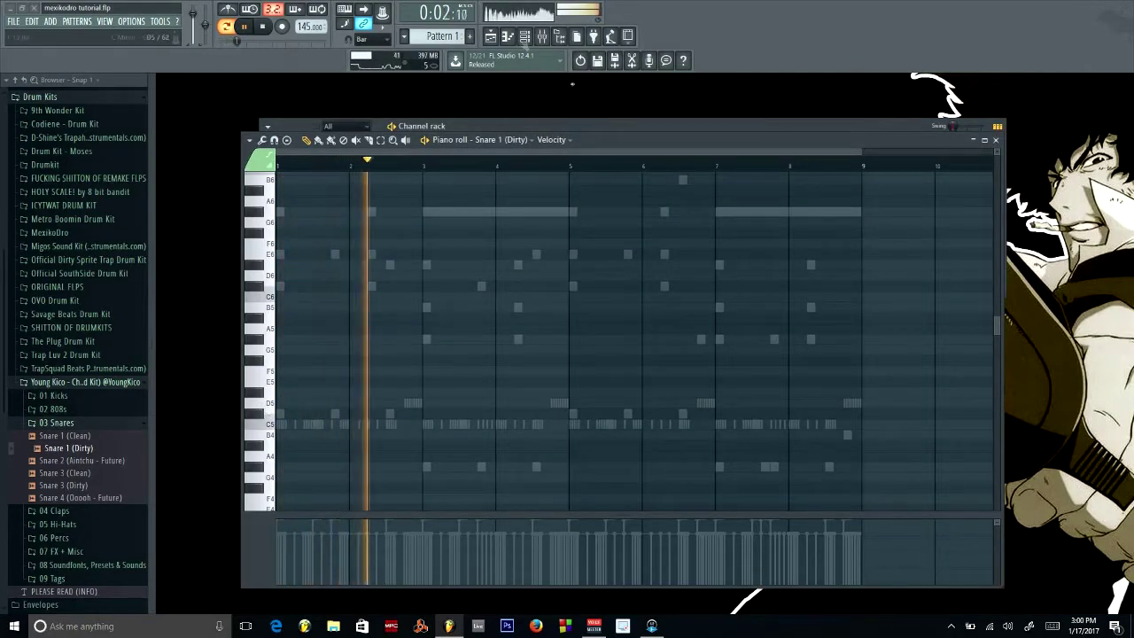
key(space)
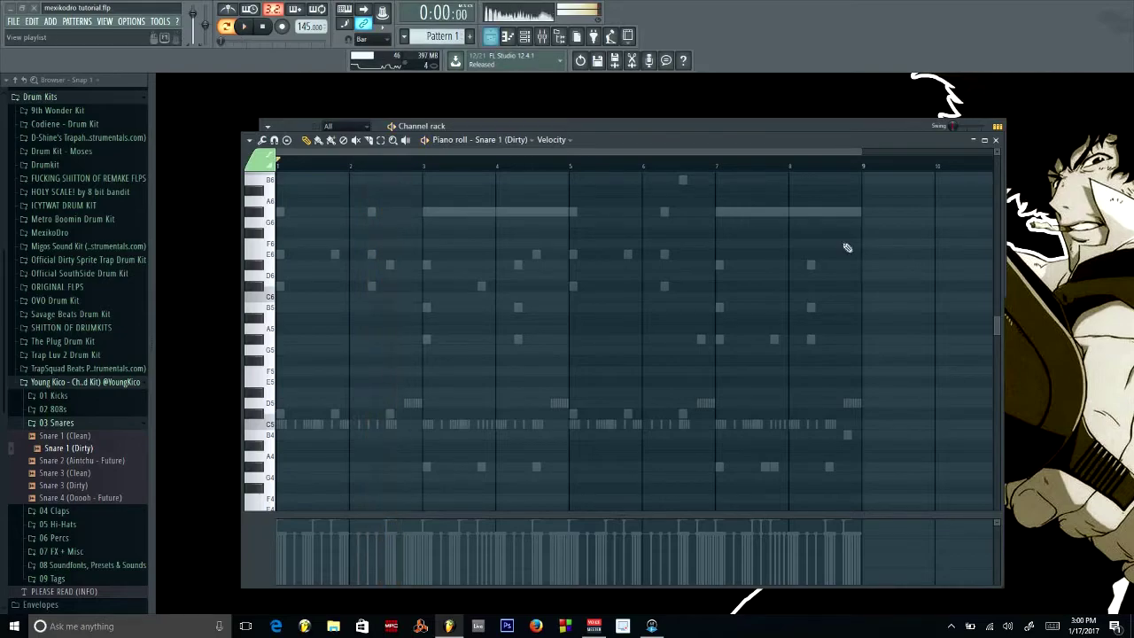
click(379, 42)
click(371, 158)
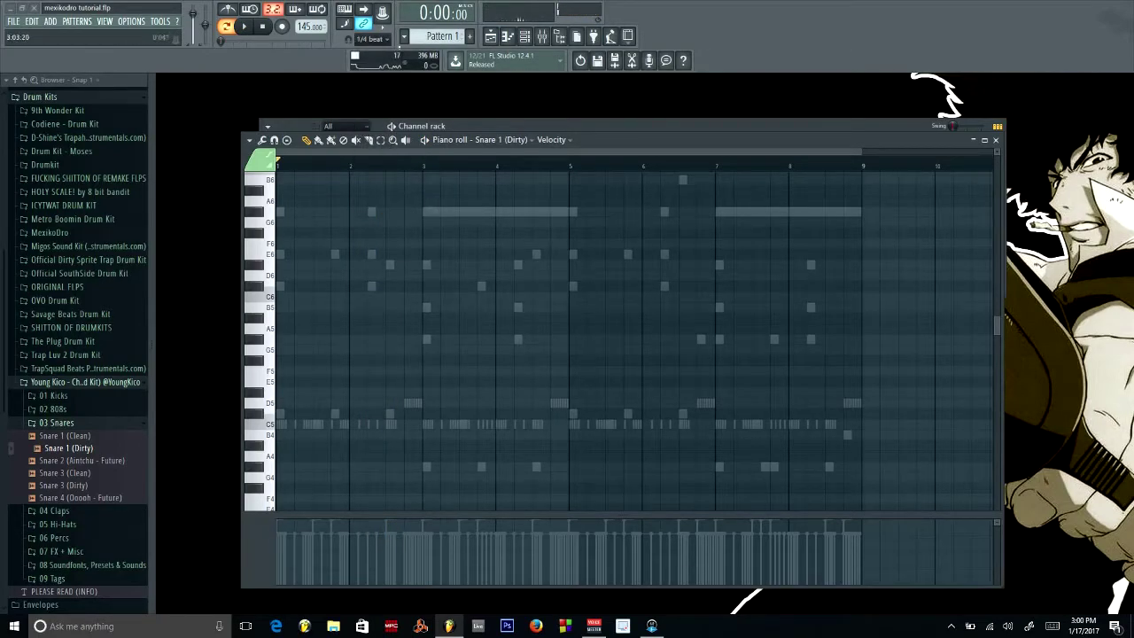
click(370, 40)
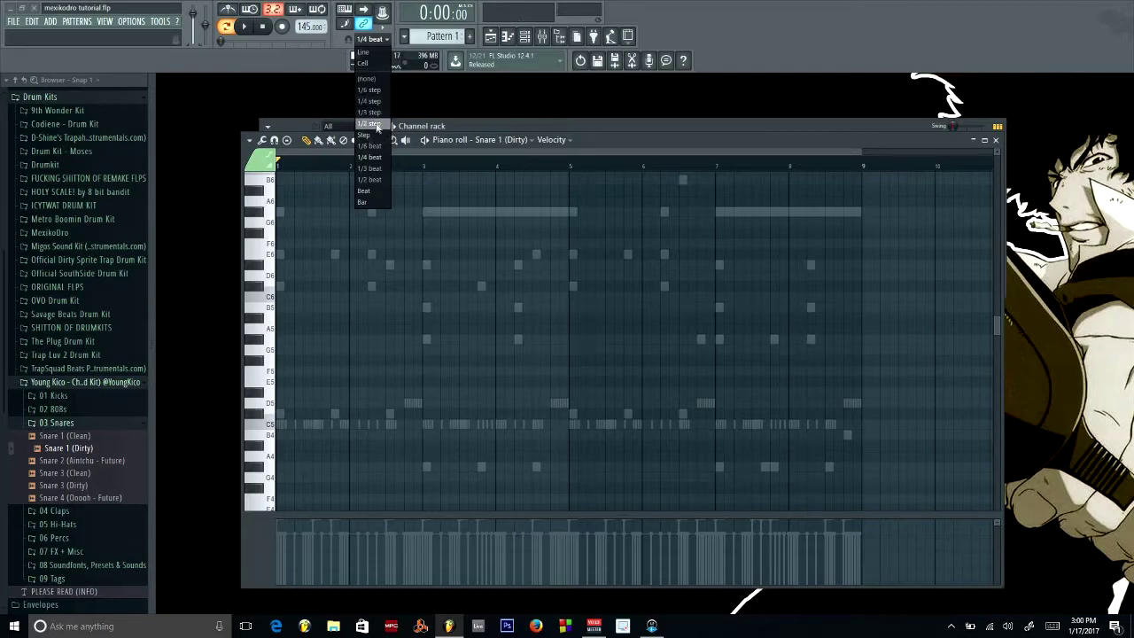
click(376, 124)
double_click(631, 143)
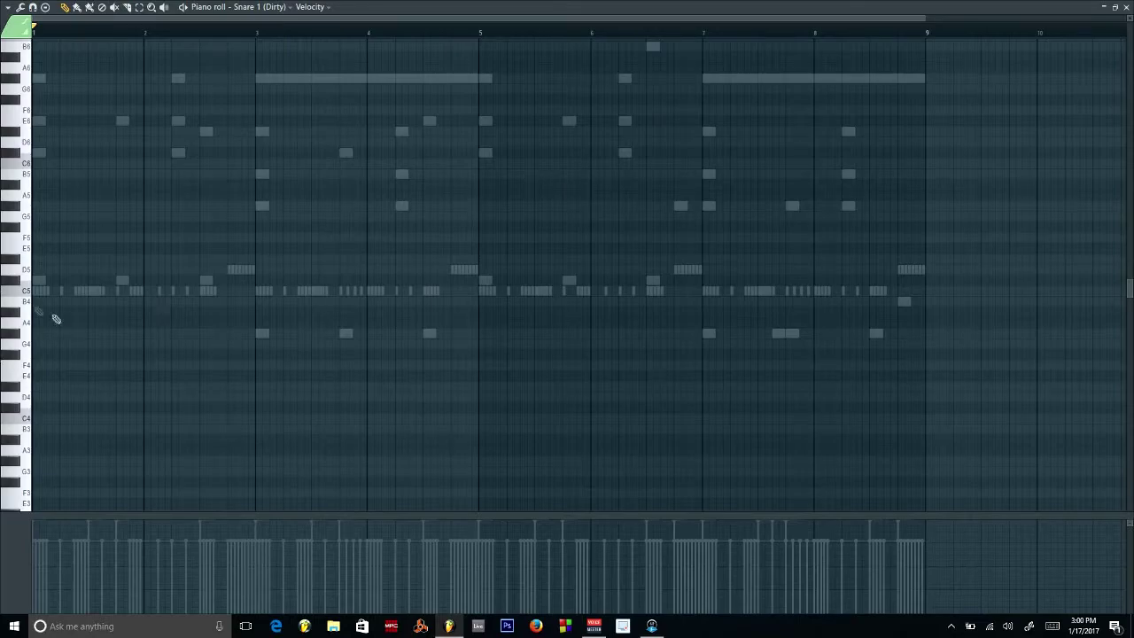
Place a C5 snare note half a beat into bar 2, playing the pattern to find the spot
key(space)
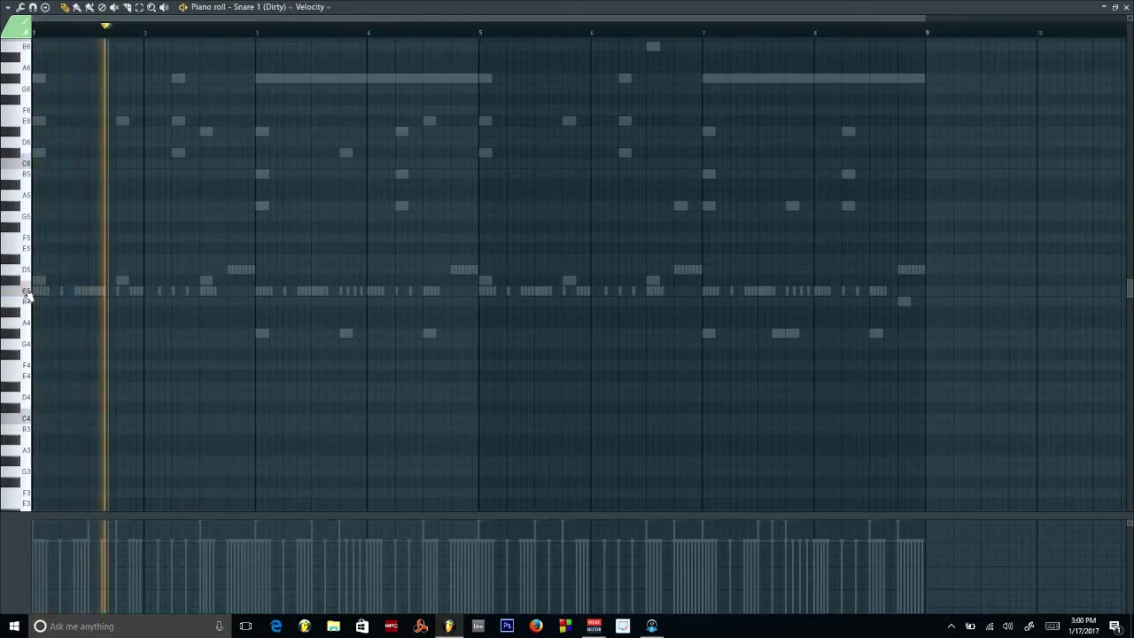
key(space)
key(space)
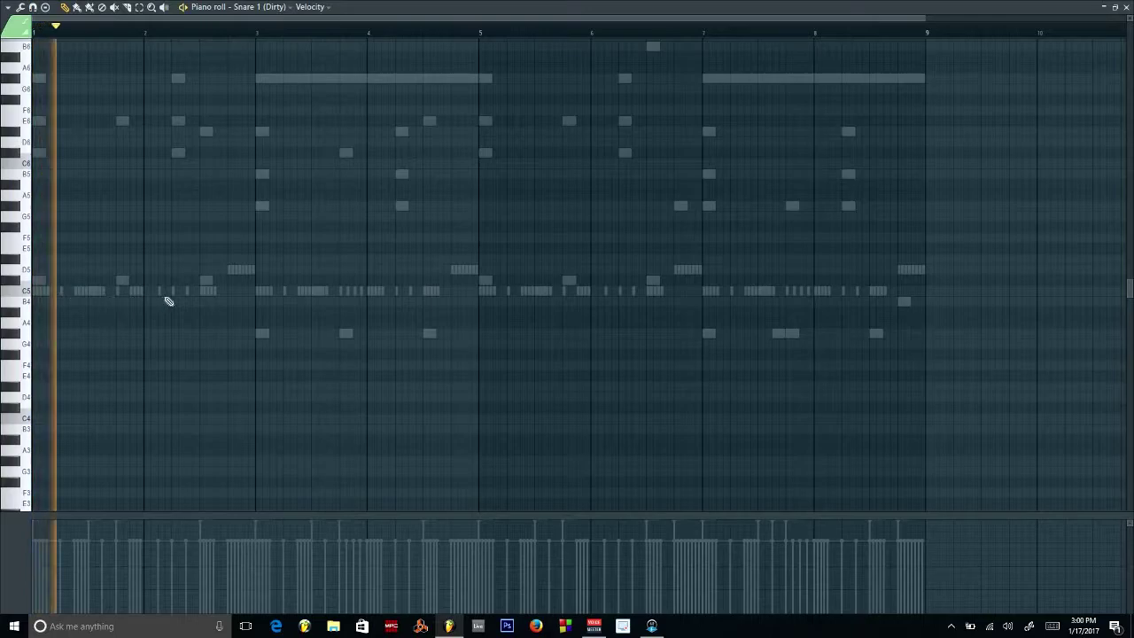
key(space)
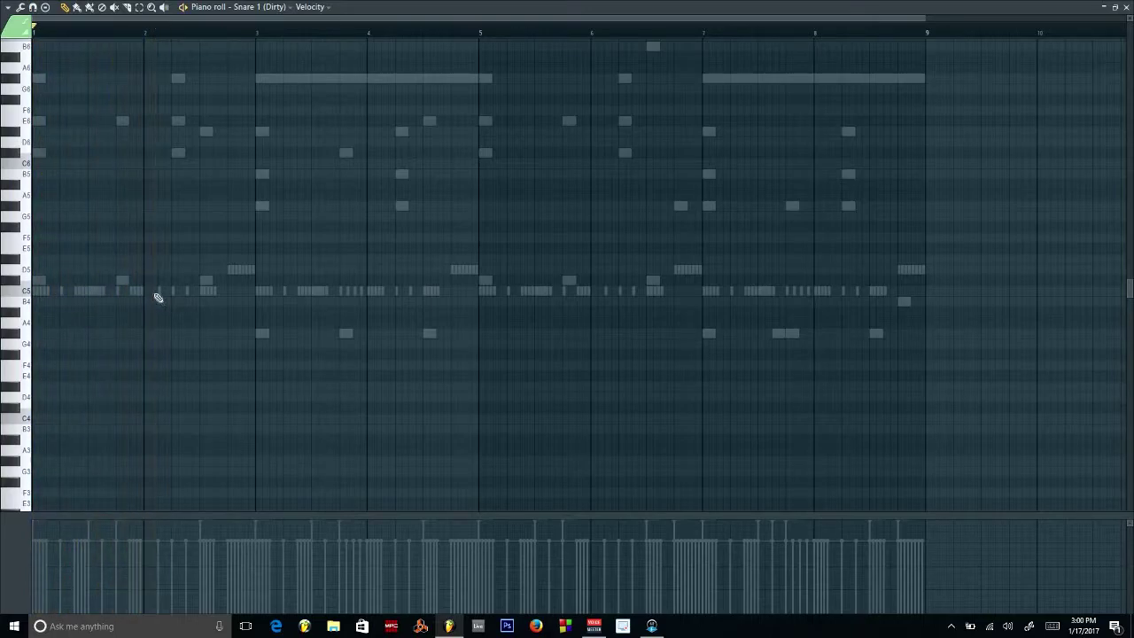
key(space)
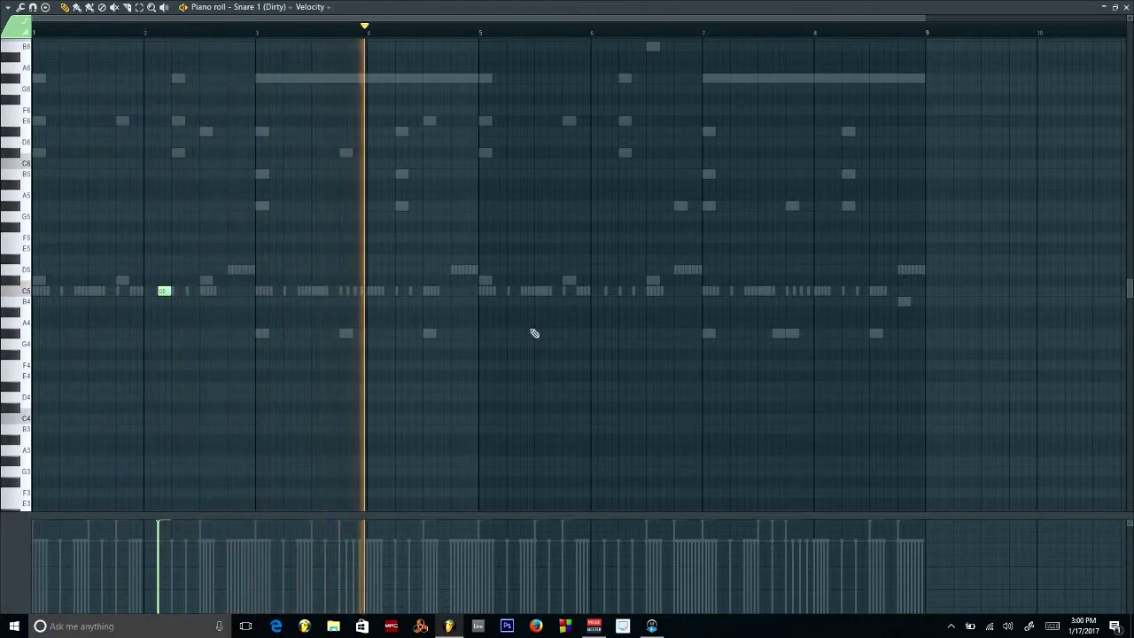
Add C5 snare notes on beat 2 of bar 6 and beat 4 of bar 5, and play the pattern
click(510, 292)
key(space)
key(space)
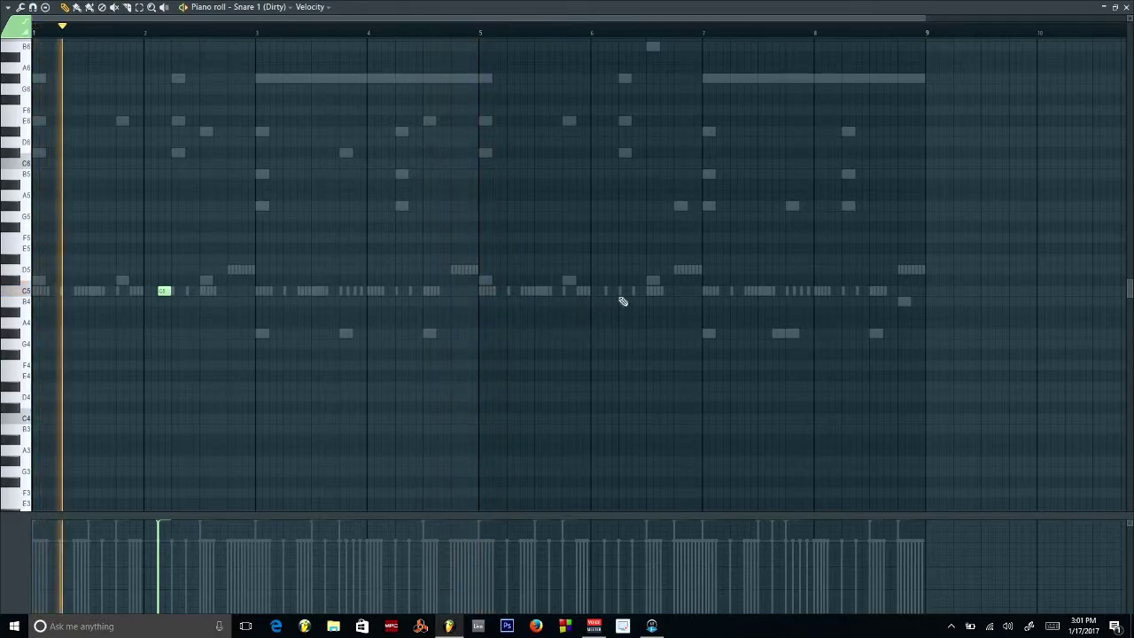
click(623, 290)
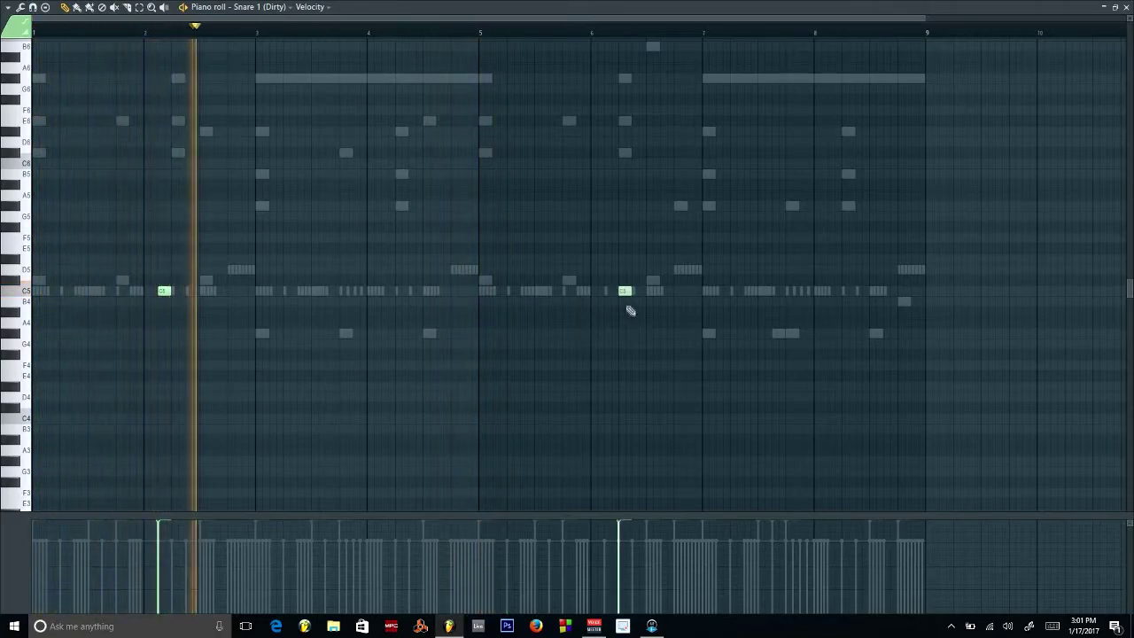
key(space)
click(568, 291)
key(space)
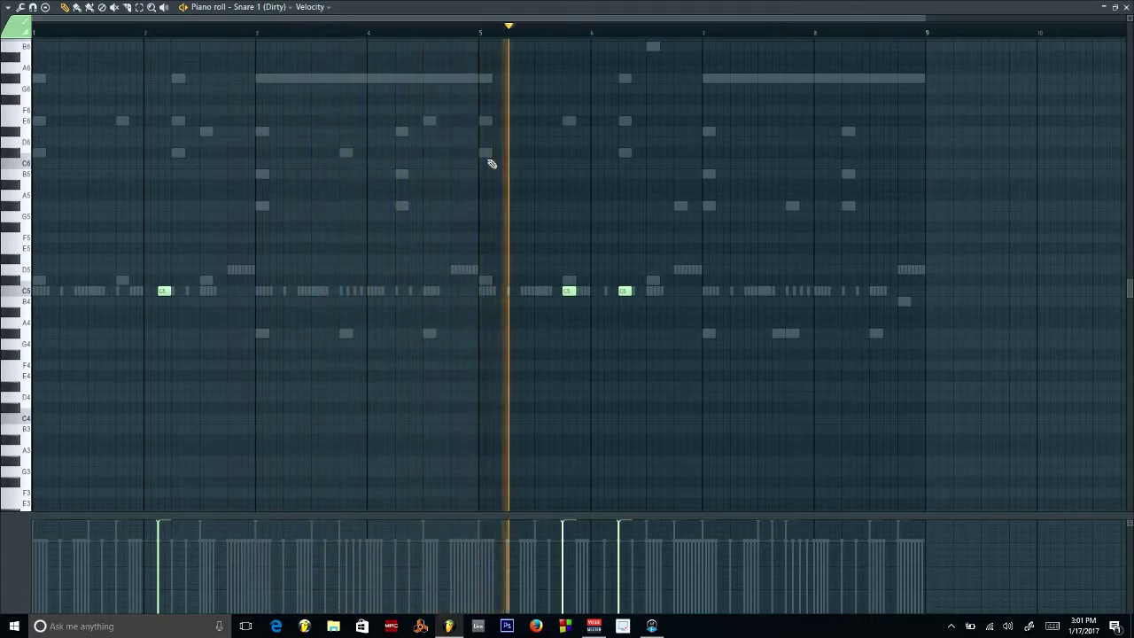
Replace the bar 5 and 6 snares with C5 notes half a beat before and after bar 6 starts, auditioning from bar 5
key(space)
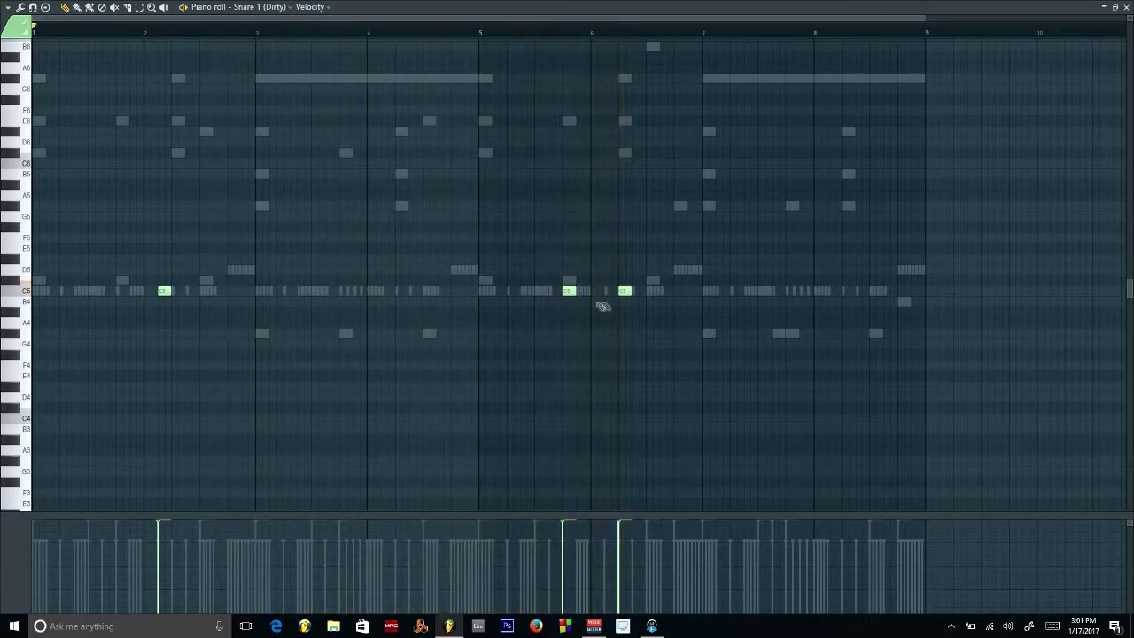
key(space)
click(489, 32)
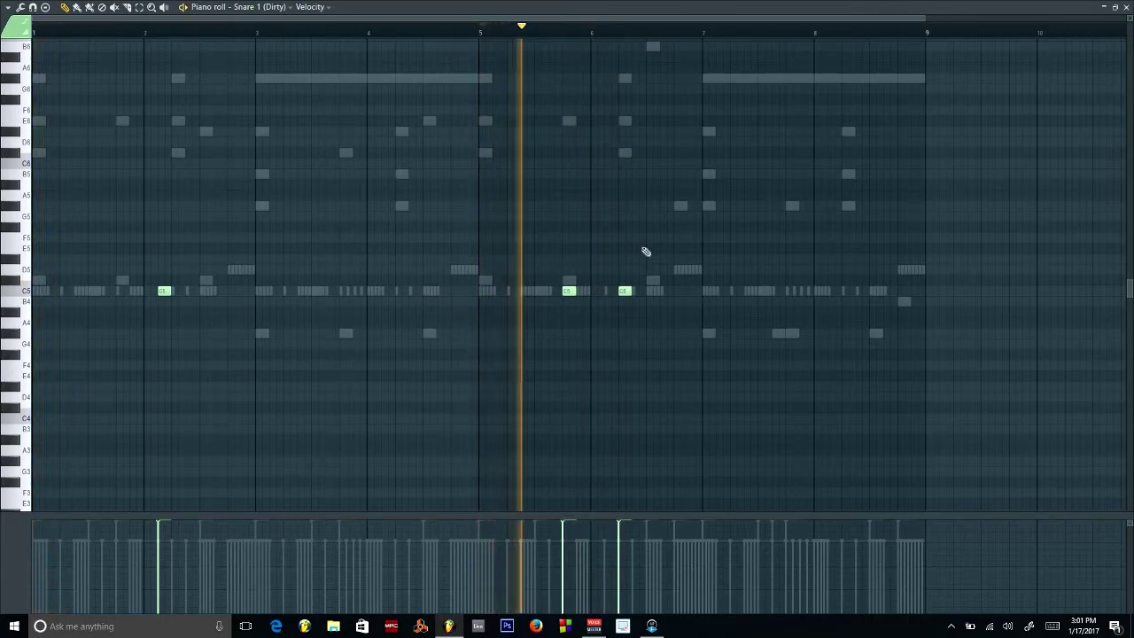
key(space)
key(space)
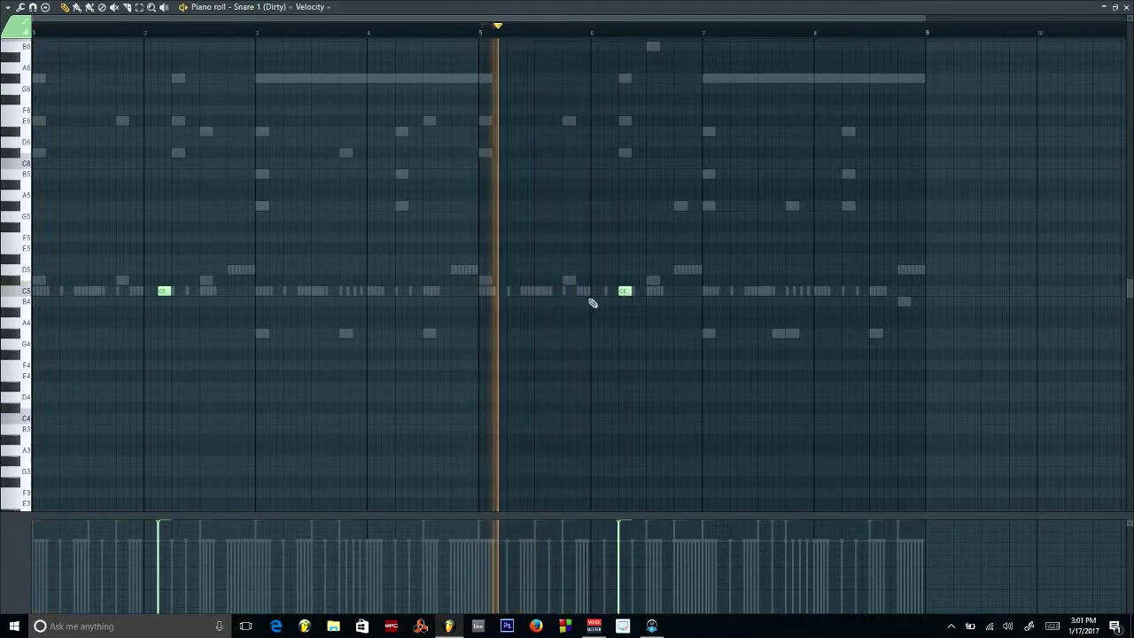
key(space)
key(space)
right_click(624, 292)
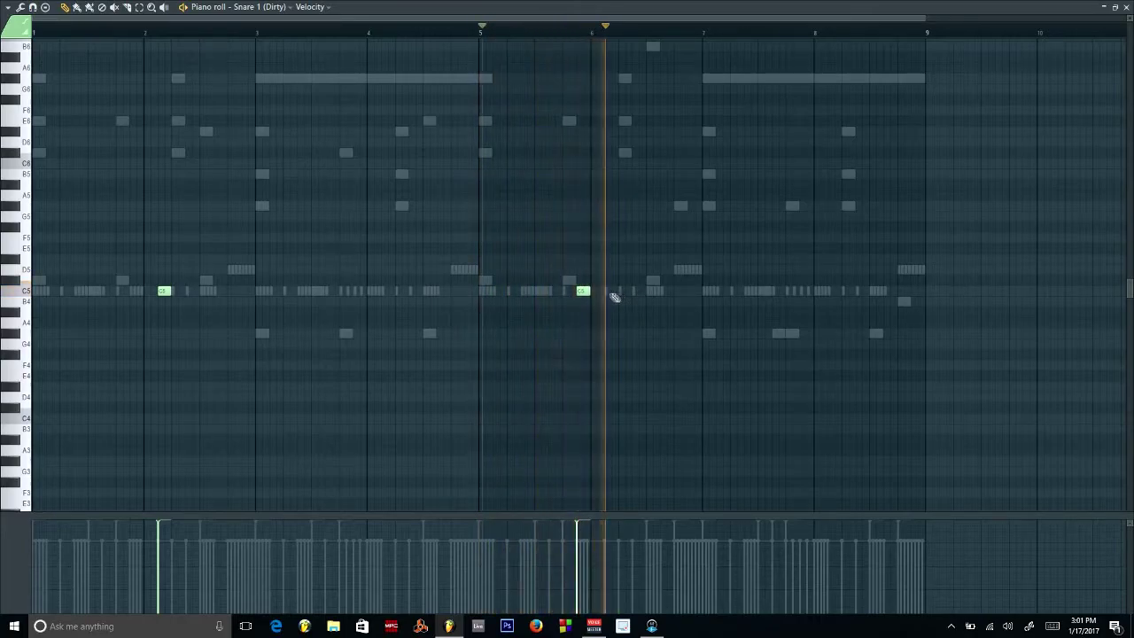
key(space)
key(space)
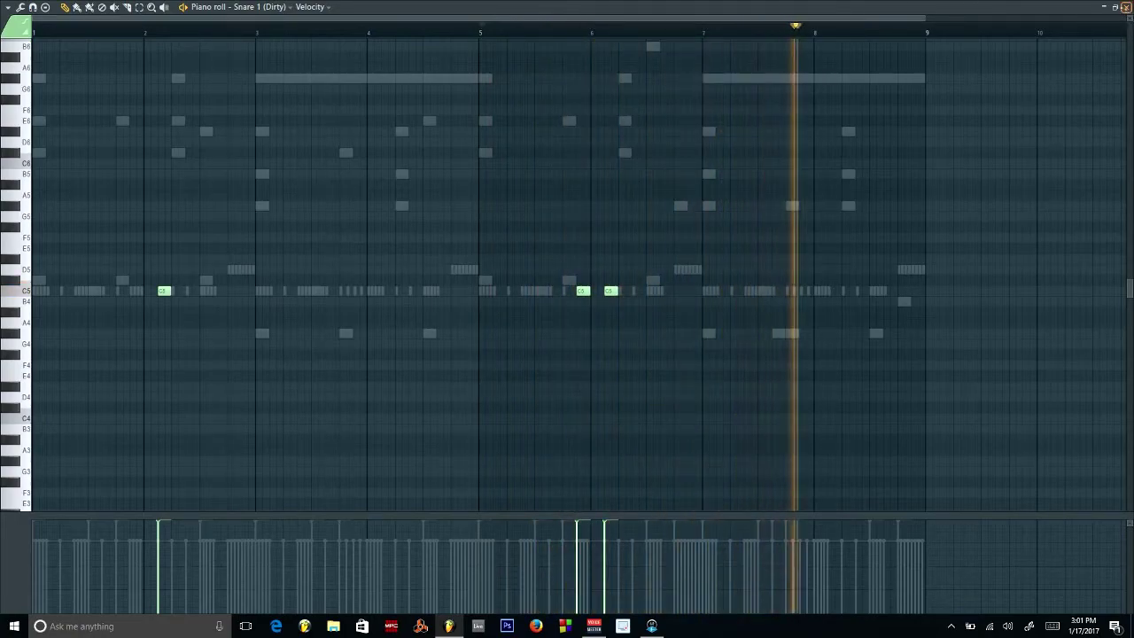
Close the snare's piano roll and mute the reFX Nexus #2 channel
click(1126, 6)
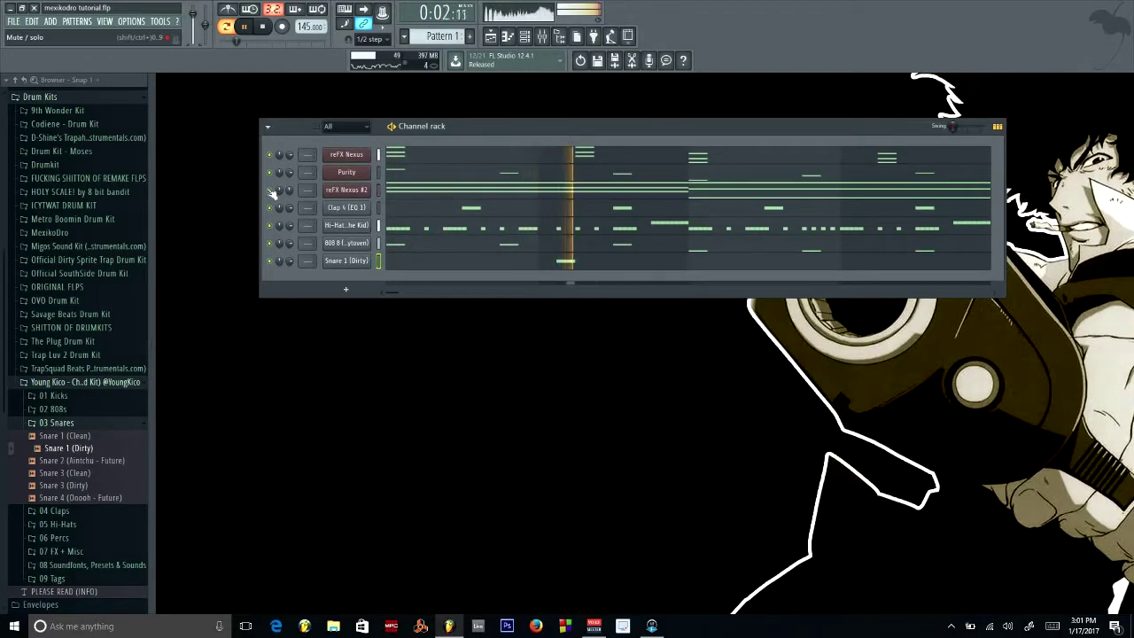
Collapse the browser, reopen Drum Kits, and look through the Young Kico kit's folders for another sound
click(57, 422)
click(56, 382)
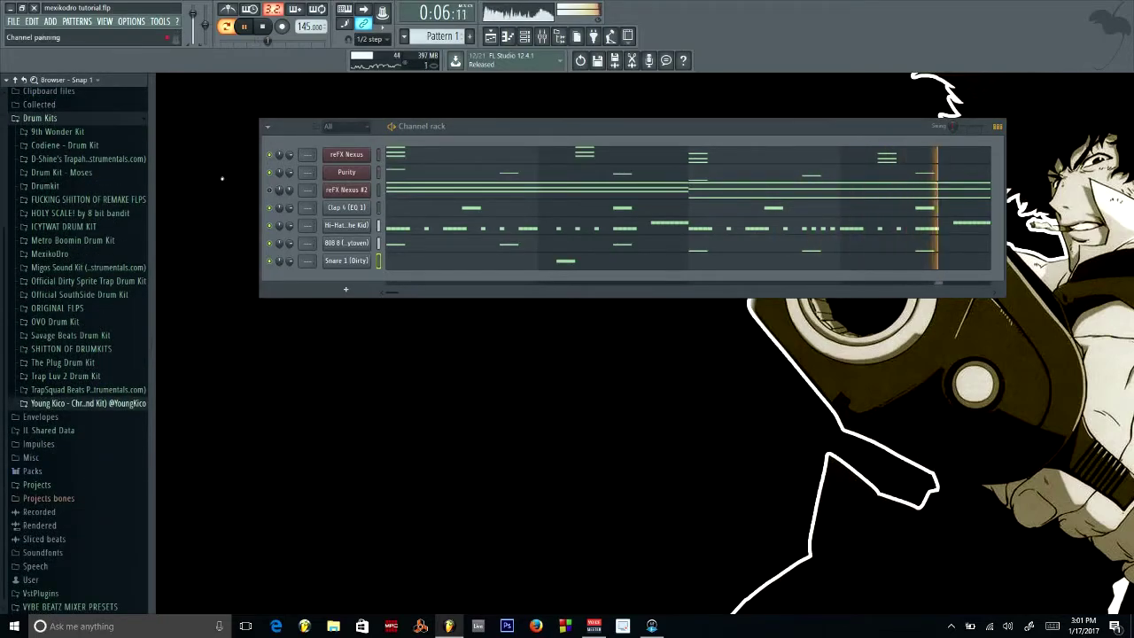
click(15, 80)
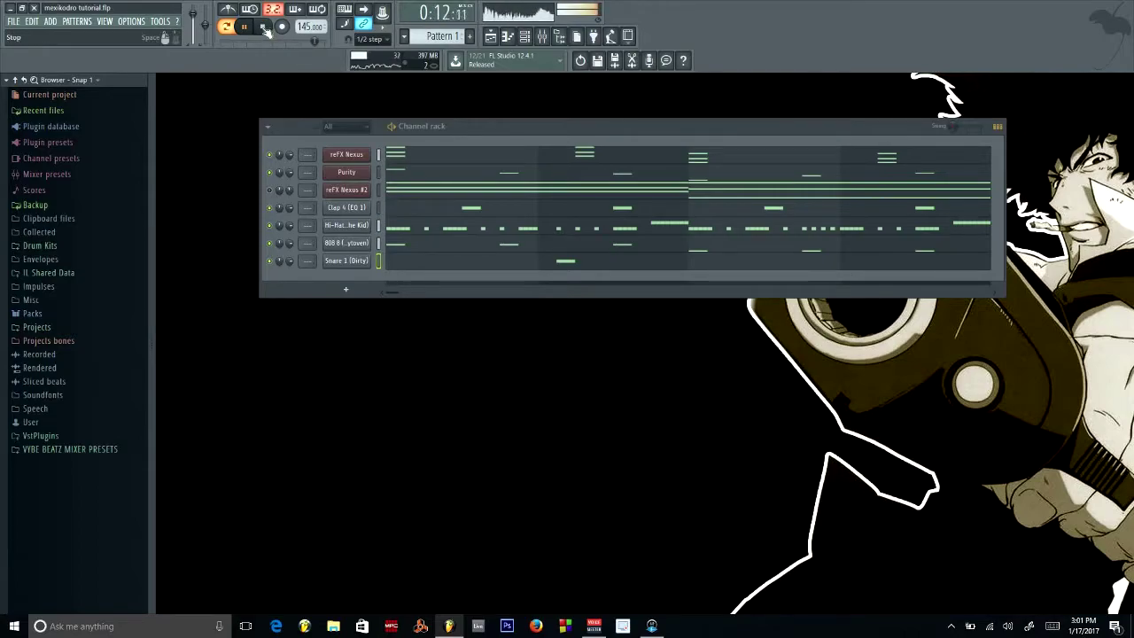
click(40, 246)
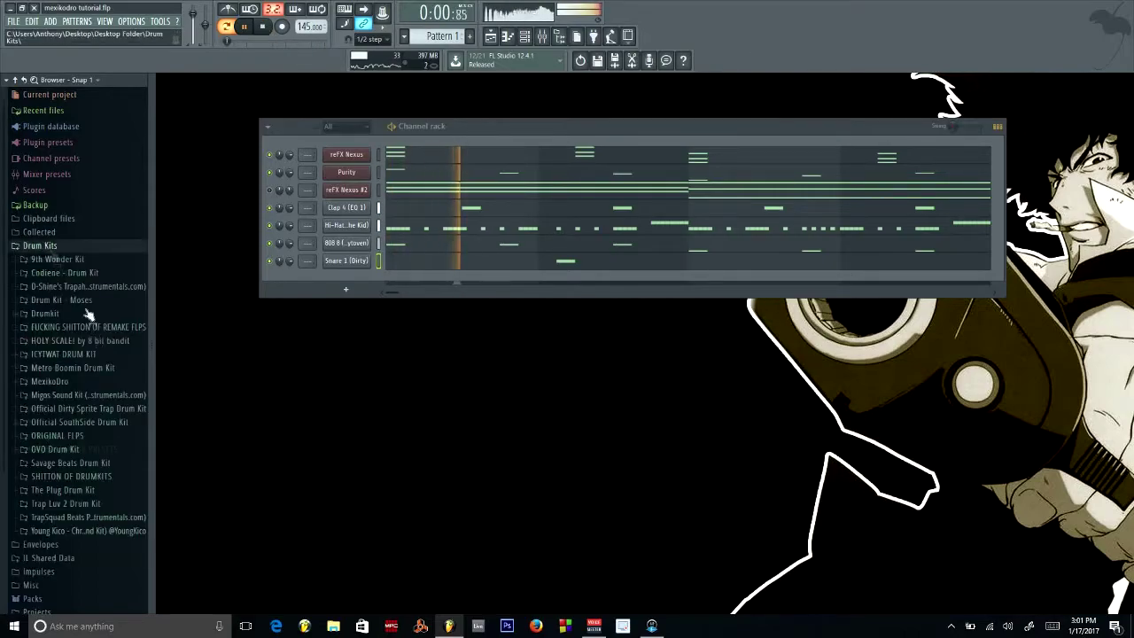
key(space)
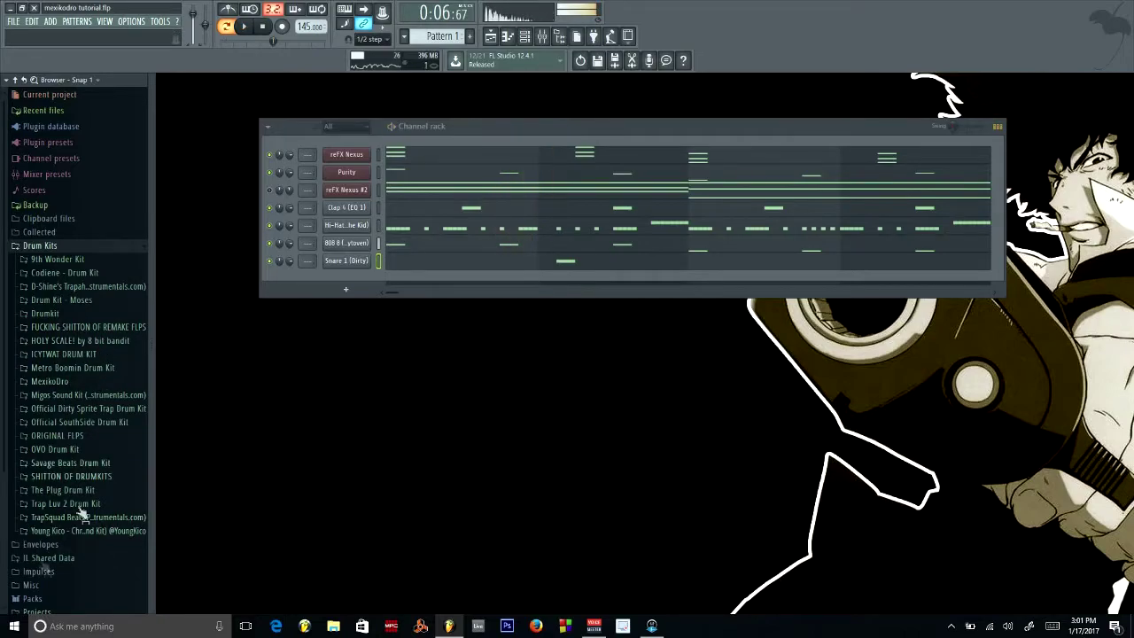
click(78, 531)
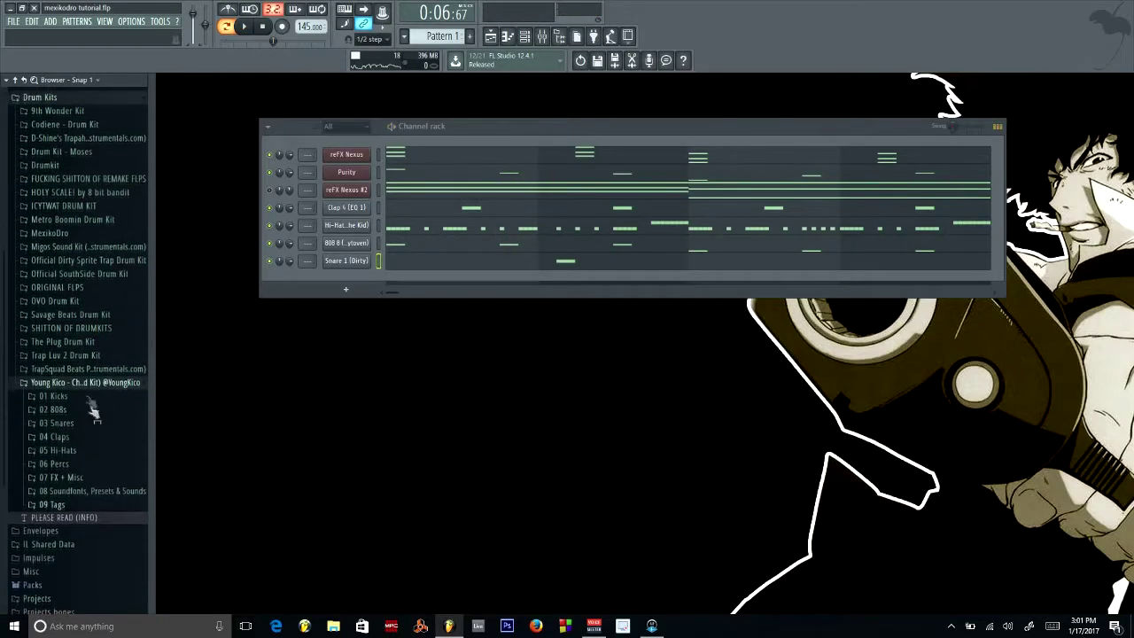
click(93, 383)
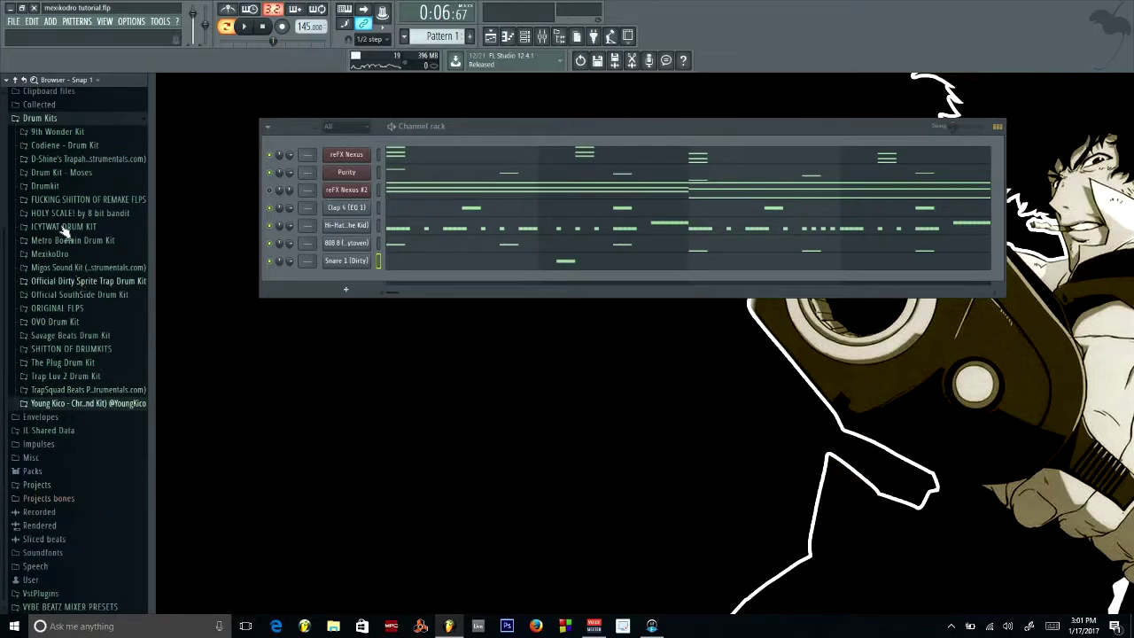
Look through The Plug Drum Kit's Vox folder, audition FX_Sutlac_Vox, and collapse the kit
click(87, 365)
click(46, 472)
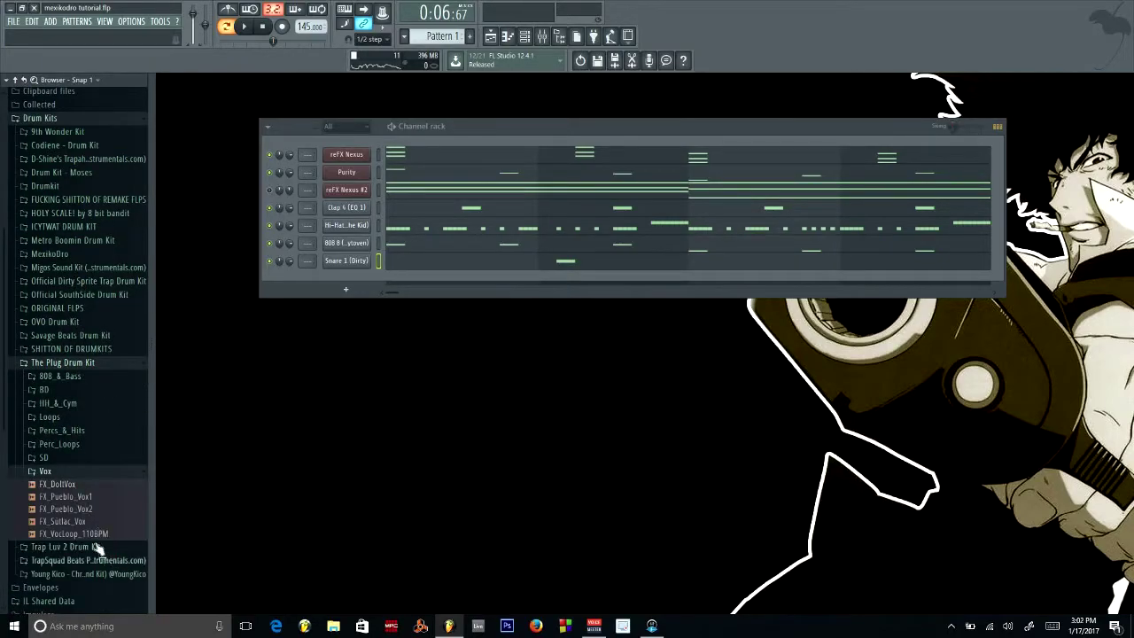
click(71, 472)
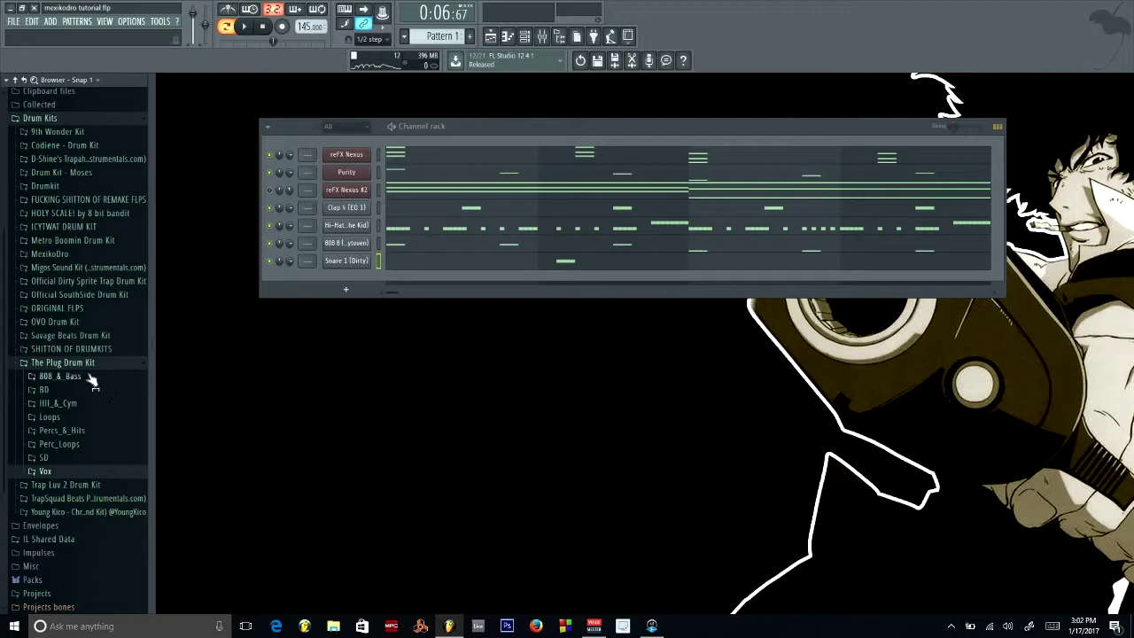
click(89, 498)
click(80, 499)
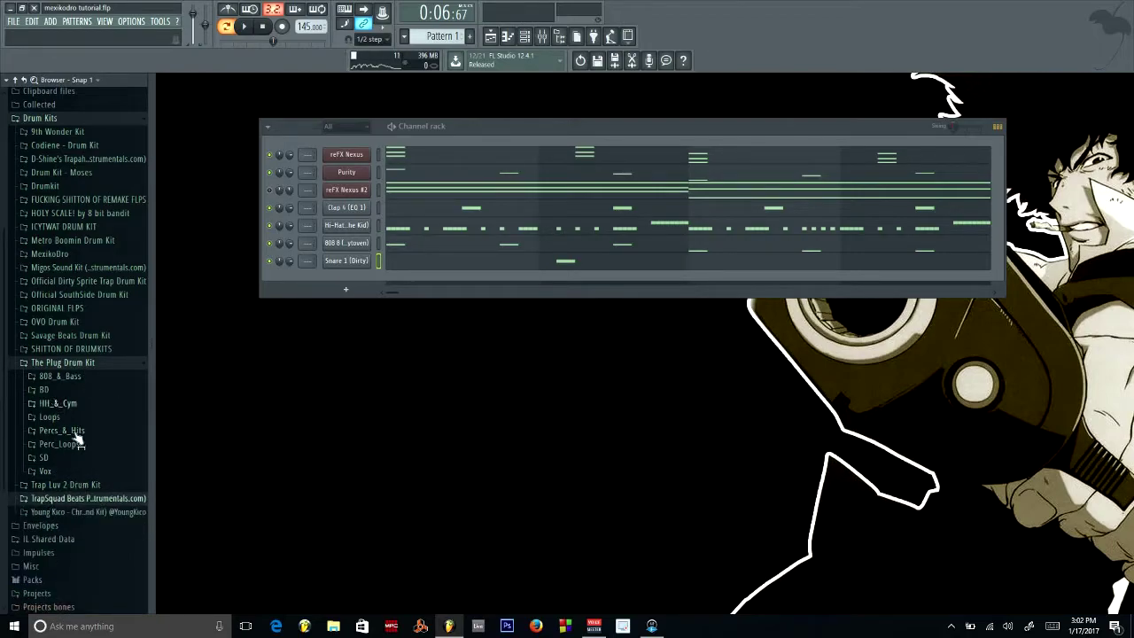
click(53, 472)
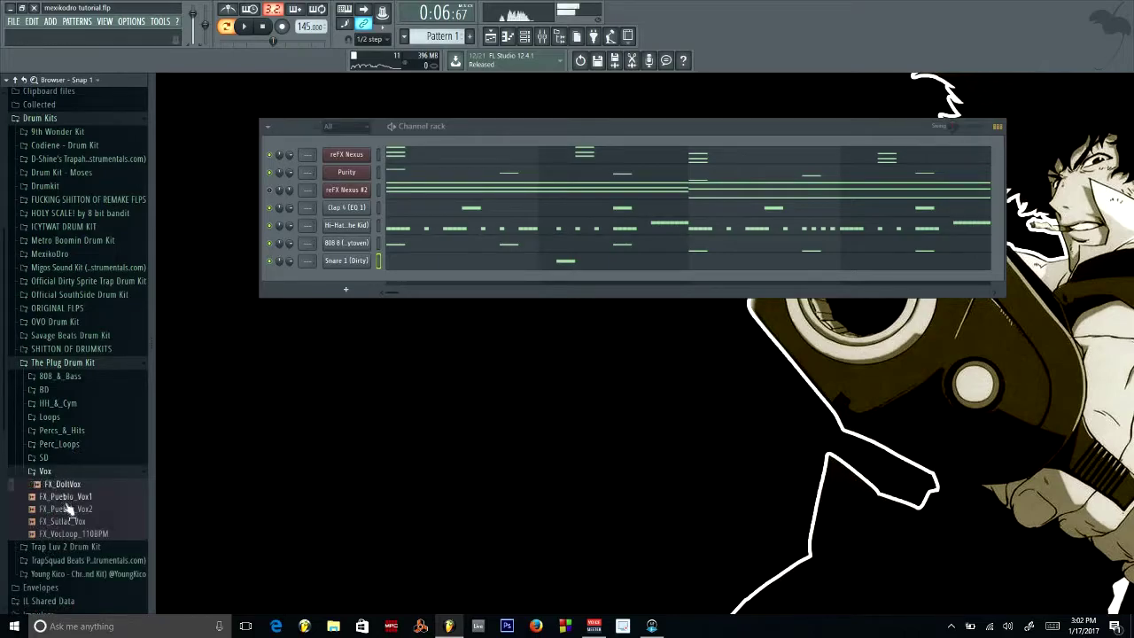
click(67, 522)
click(49, 471)
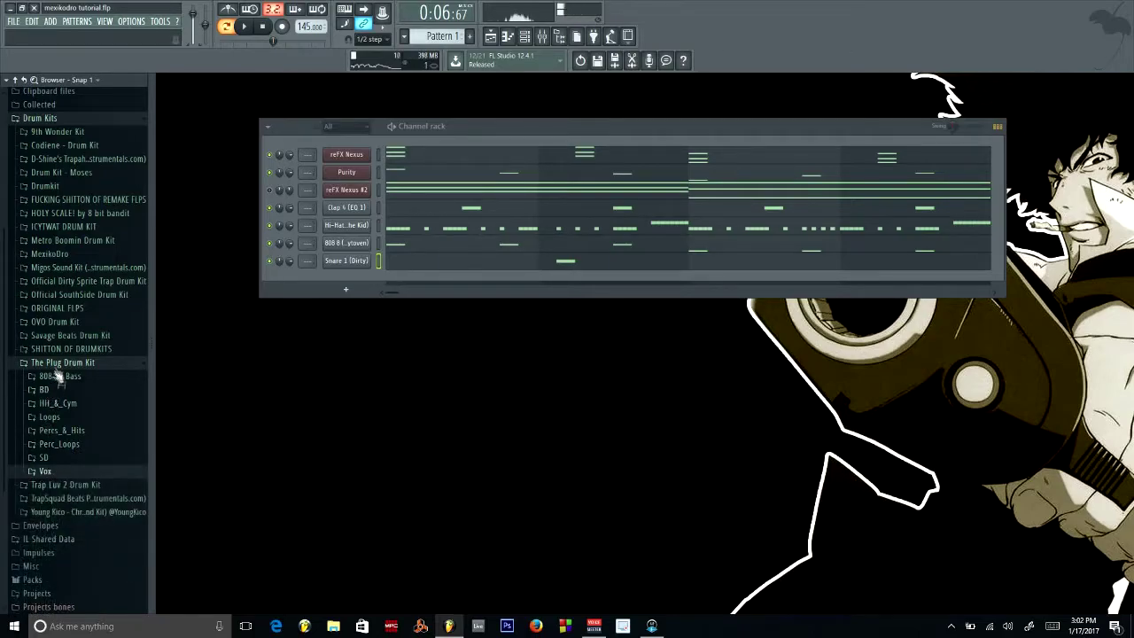
click(44, 363)
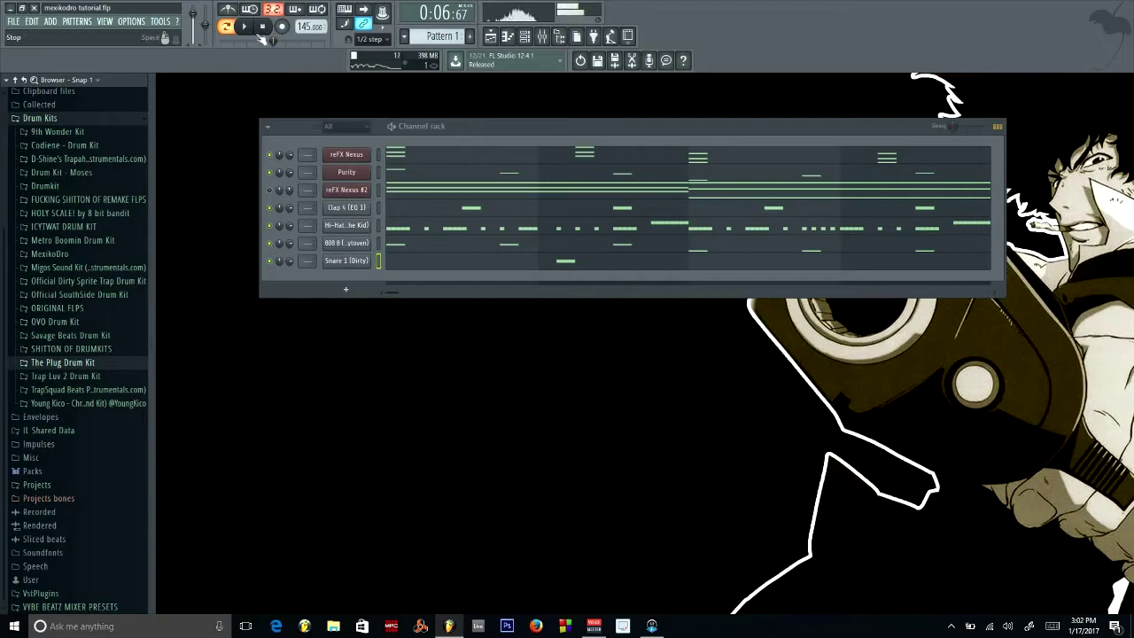
Check the contents of the Young Kico and MexikoDro drum kits for a vocal sample
scroll(104, 372, up, 3)
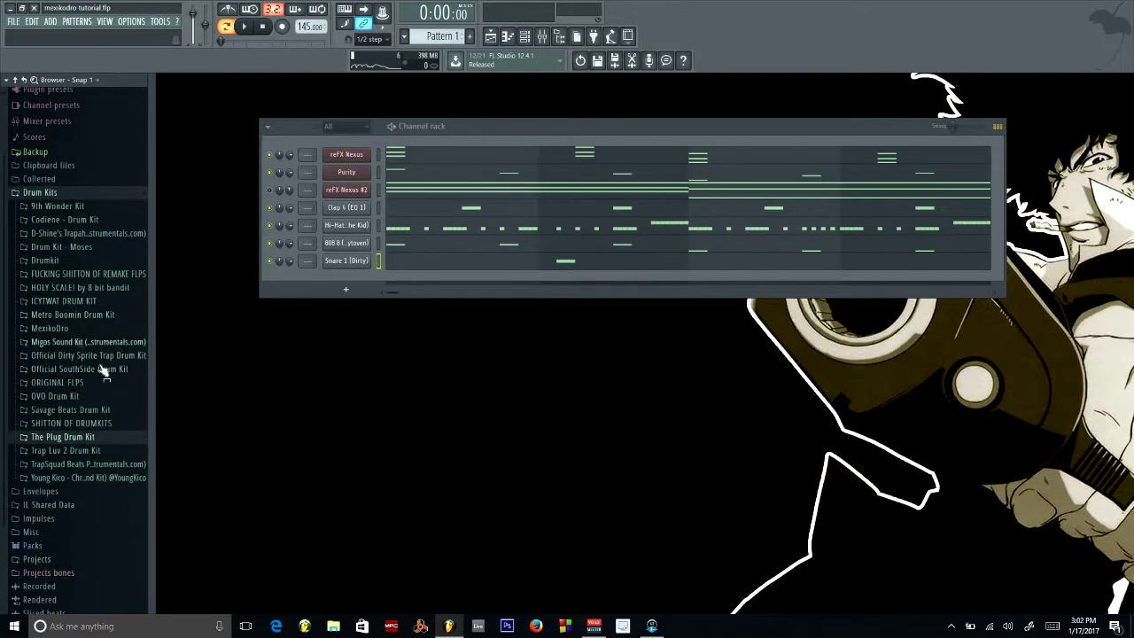
scroll(86, 277, down, 3)
click(99, 404)
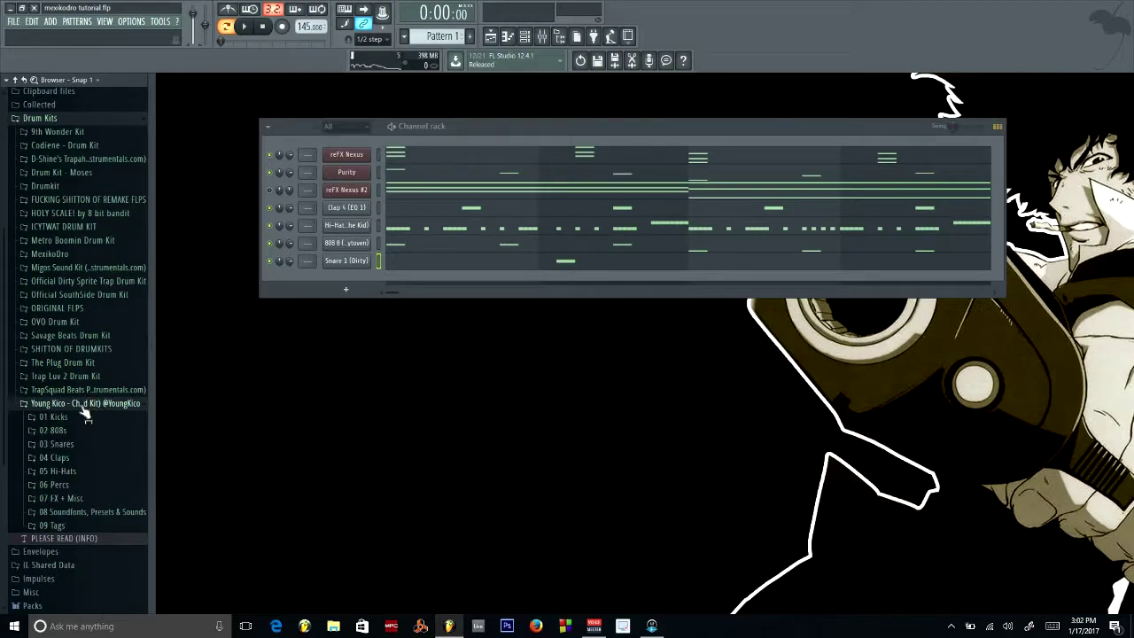
click(83, 404)
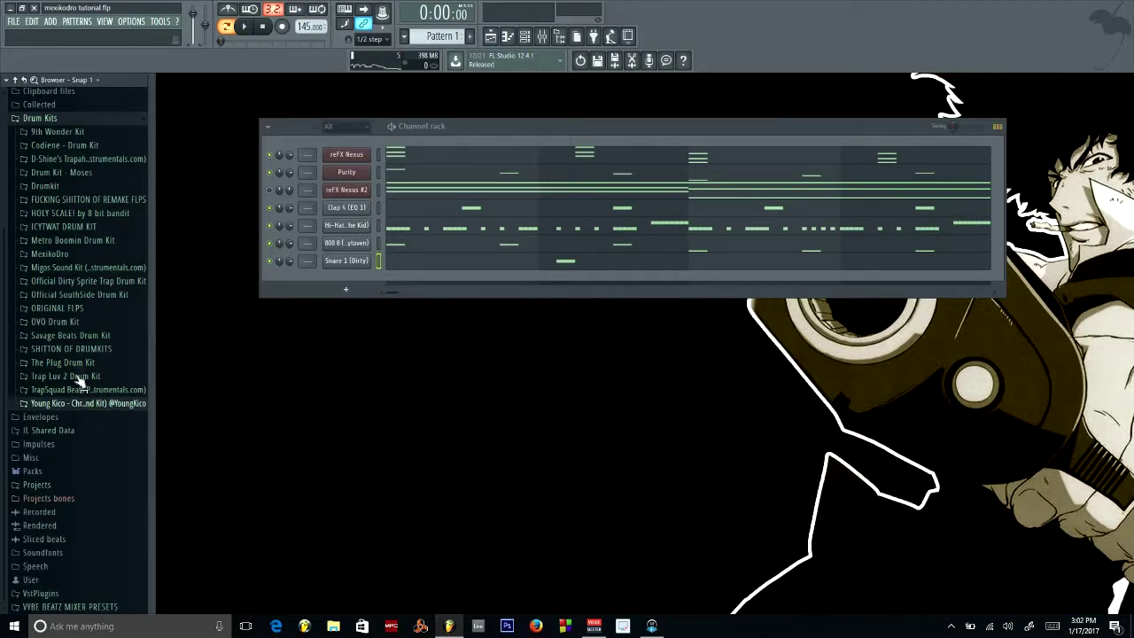
click(50, 254)
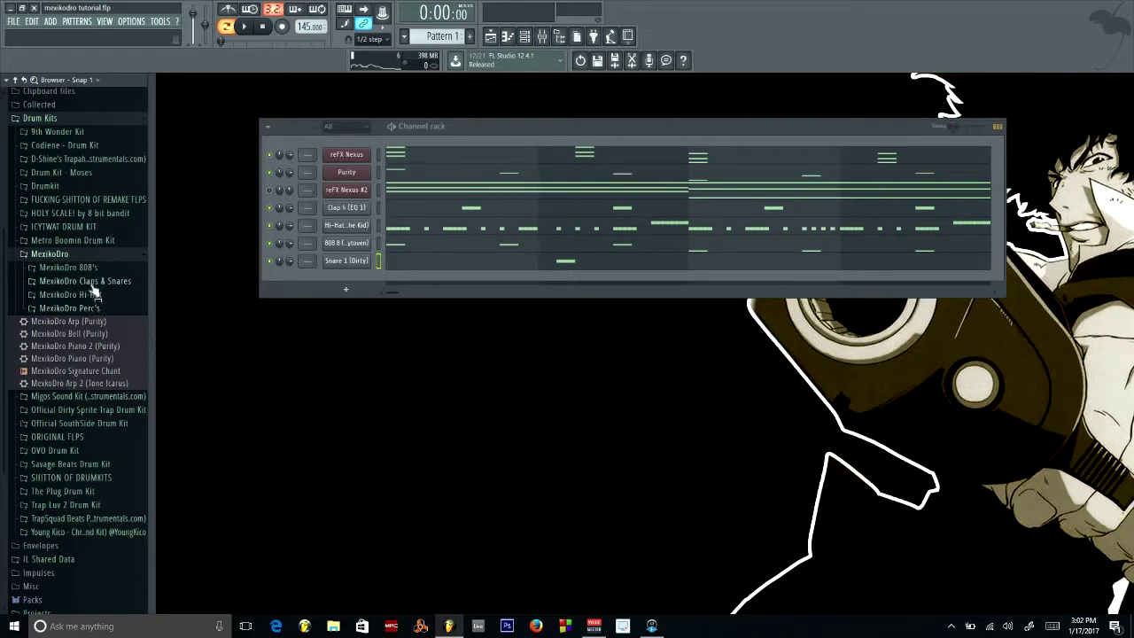
click(53, 255)
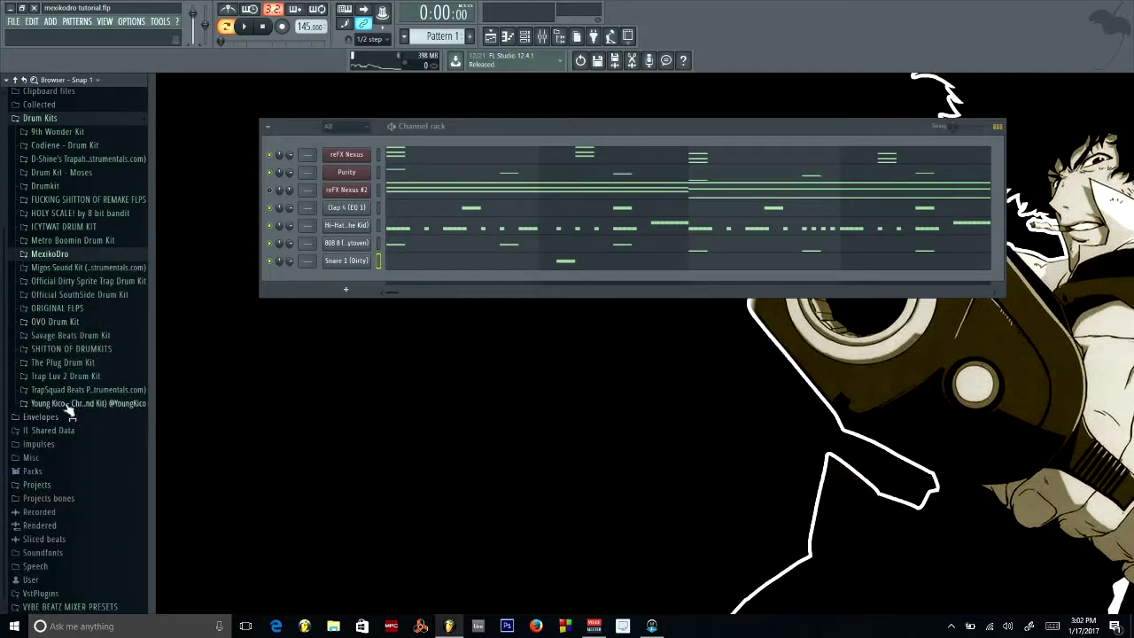
Search the Young Kico kit's folders and audition Vox 1 - Chant (Clean) from 07 FX + Misc
click(71, 404)
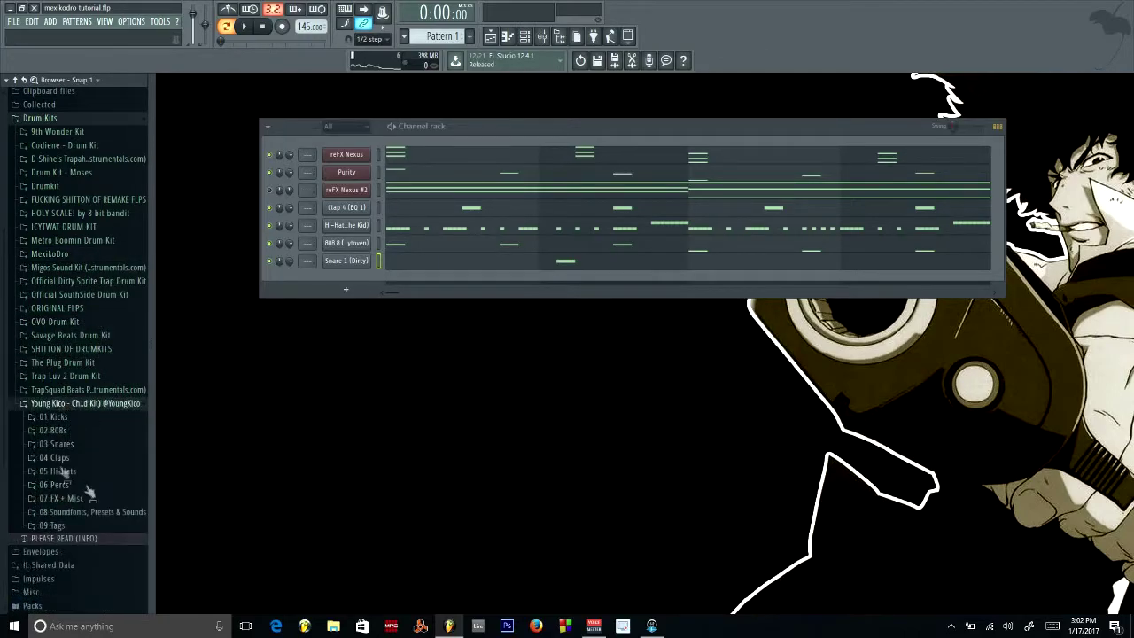
click(53, 527)
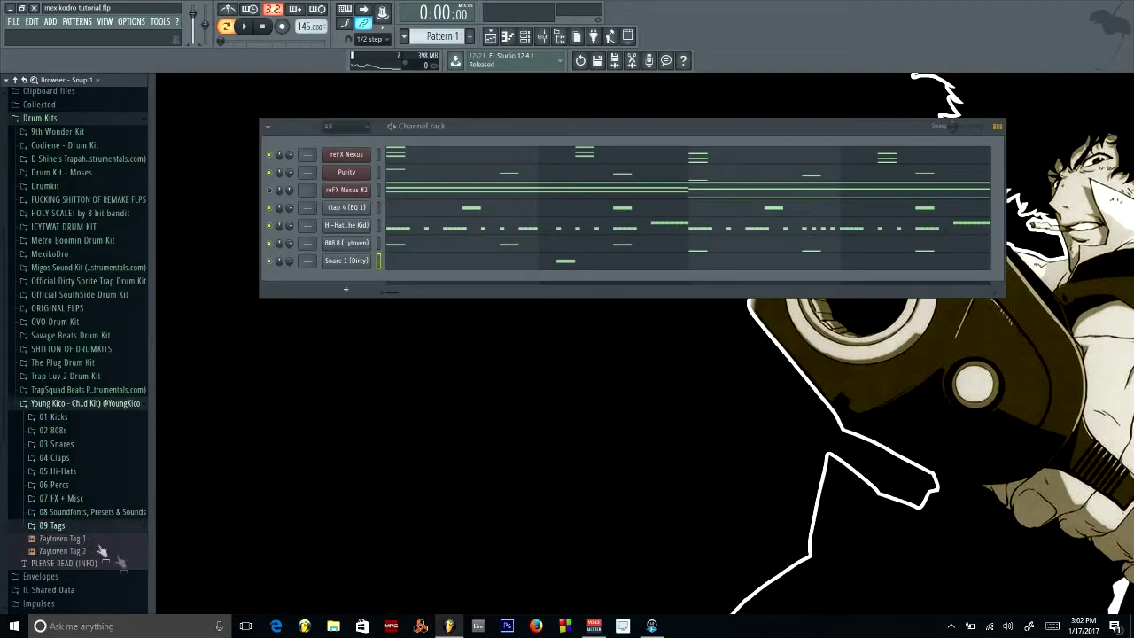
click(74, 513)
scroll(80, 496, down, 6)
scroll(81, 399, up, 3)
click(69, 351)
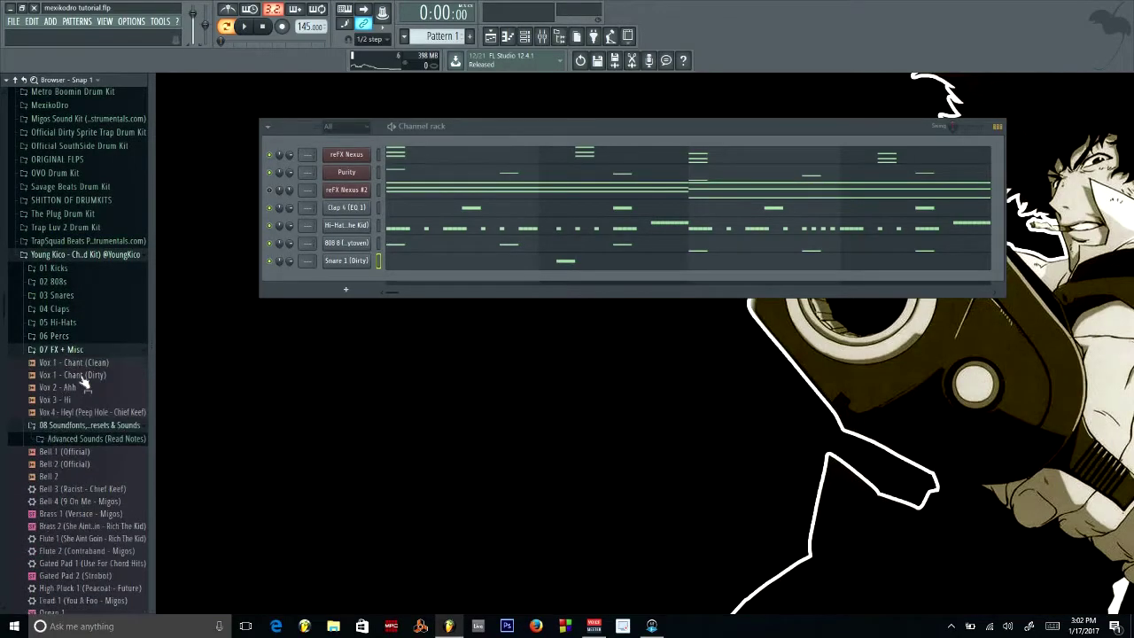
click(80, 363)
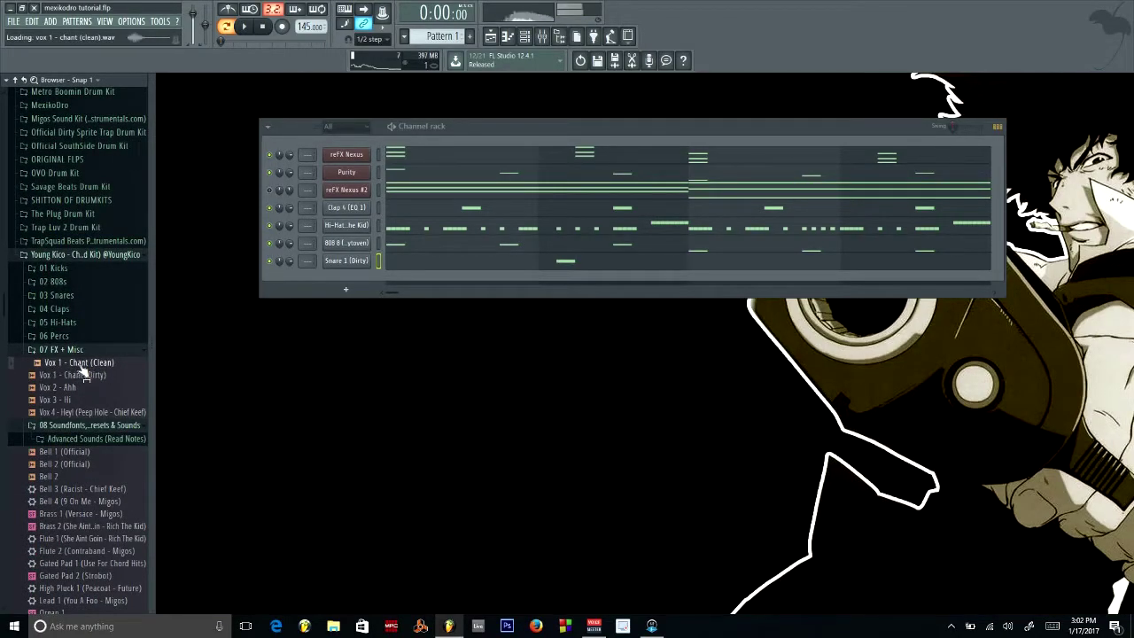
Add Vox 1 - Chant (Clean) as a new channel below the snare and open its piano roll
drag(189, 352, 346, 281)
right_click(346, 281)
click(371, 280)
right_click(366, 279)
click(376, 282)
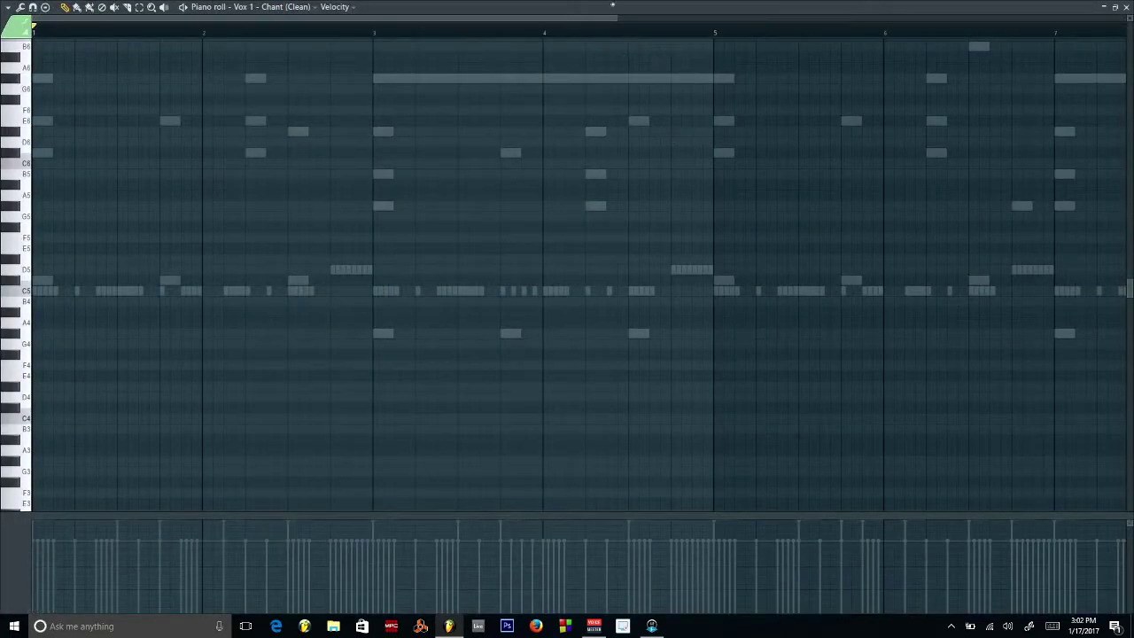
Place a C5 chant note at the start of bar 1 and play the pattern
drag(614, 14, 805, 14)
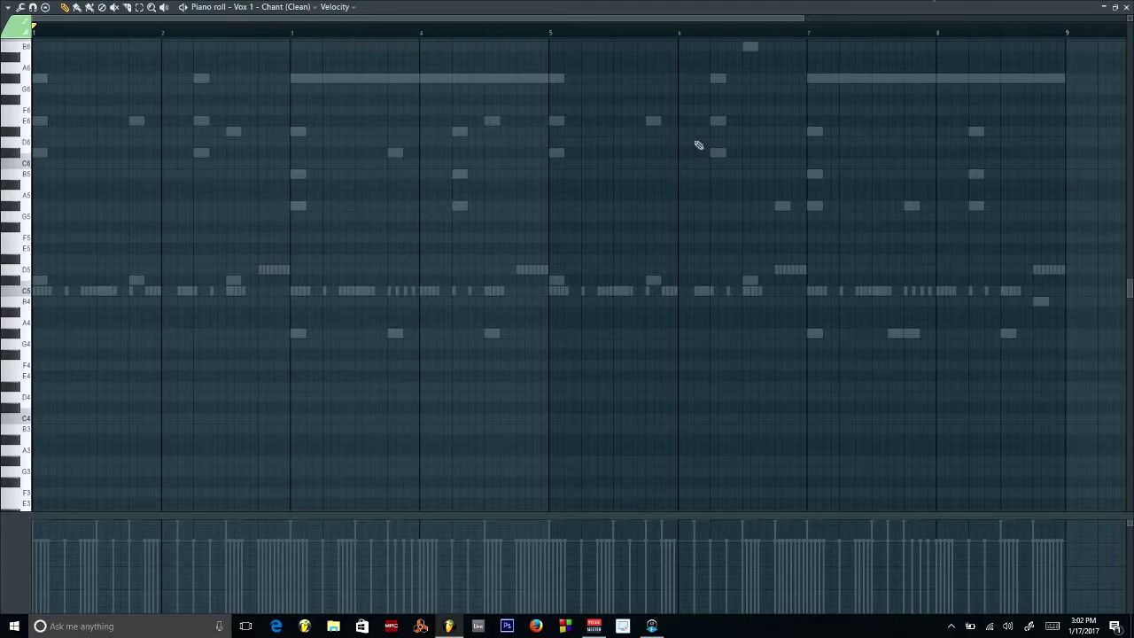
drag(802, 18, 613, 16)
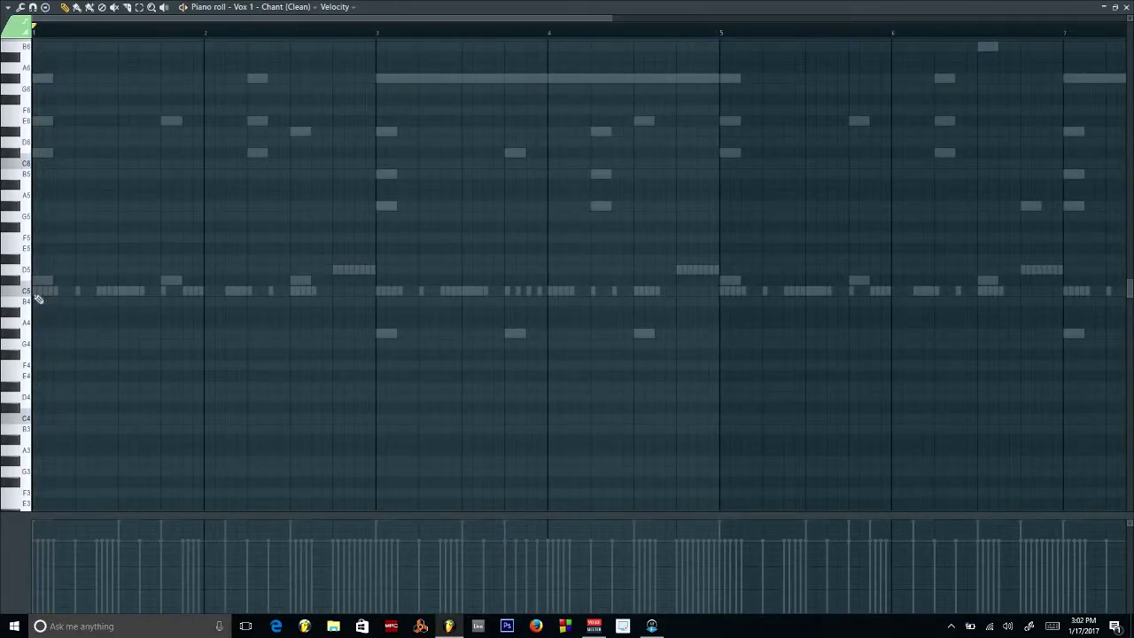
key(space)
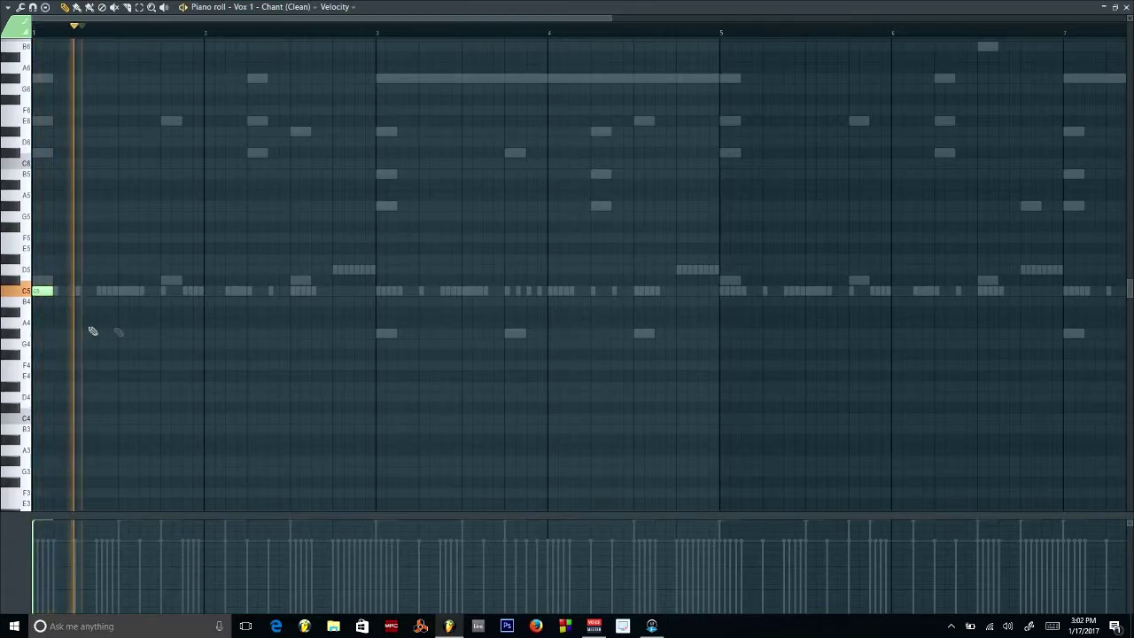
key(space)
key(space)
key(space)
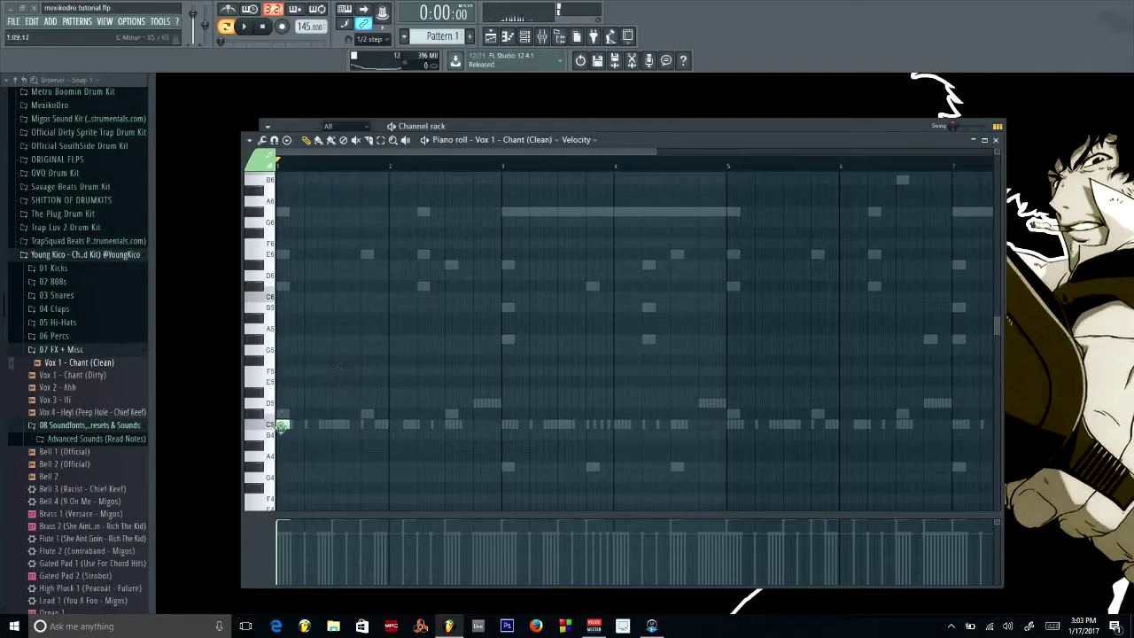
Lower the bar 1 chant note's velocity through its note properties and maximize the piano roll
double_click(282, 424)
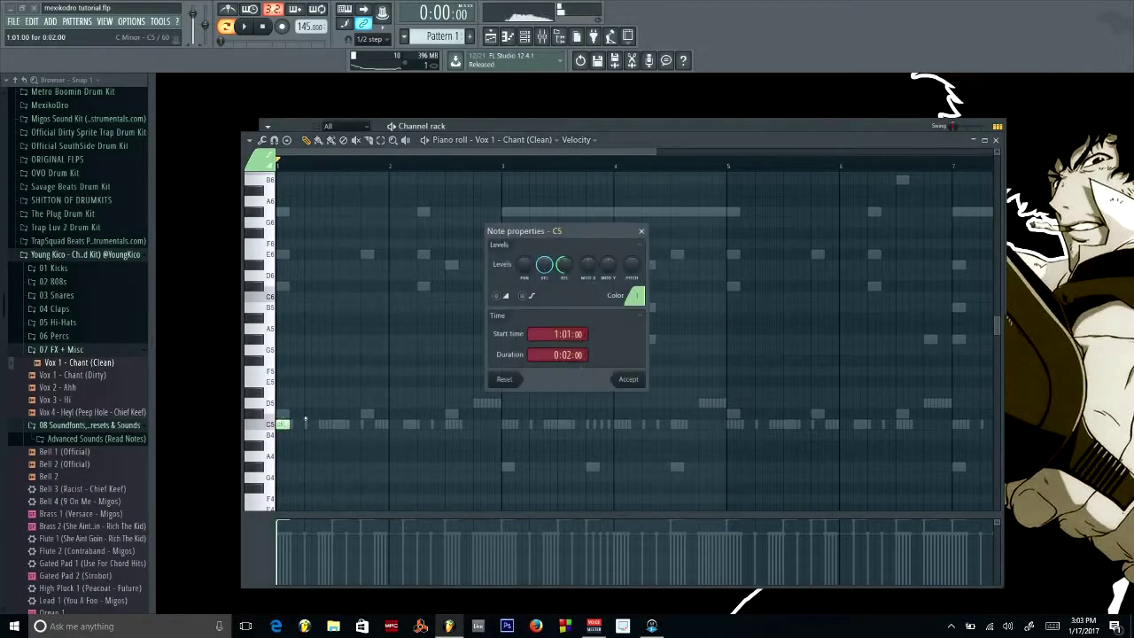
click(628, 379)
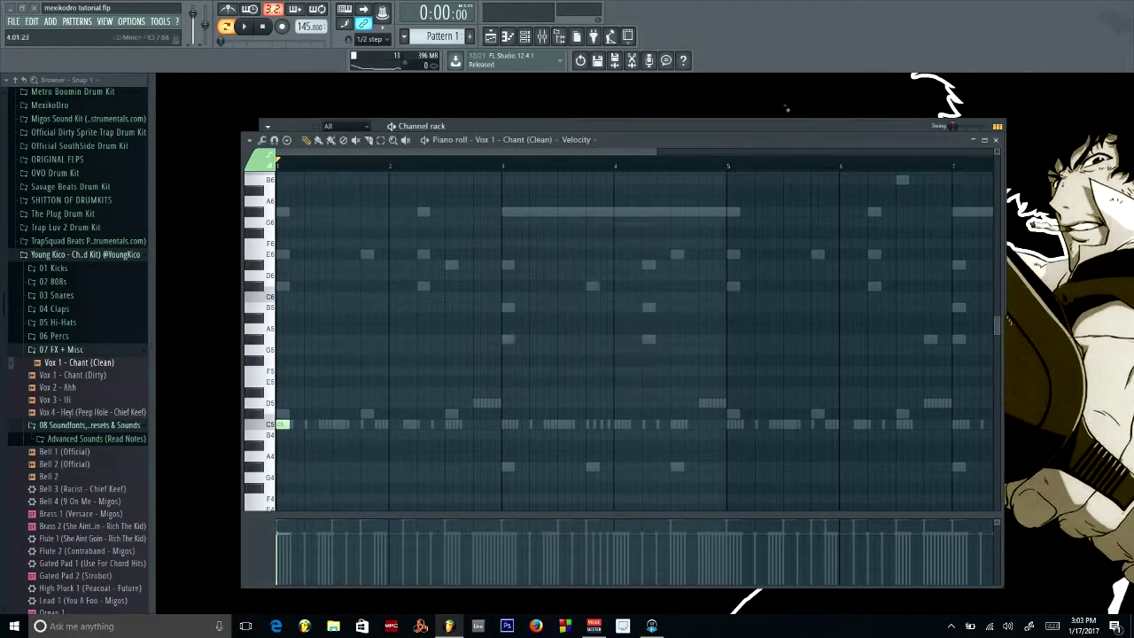
double_click(779, 139)
Add a C5 chant note on beat 3 of bar 1 at the same velocity as the first, auditioning from bar 1
key(space)
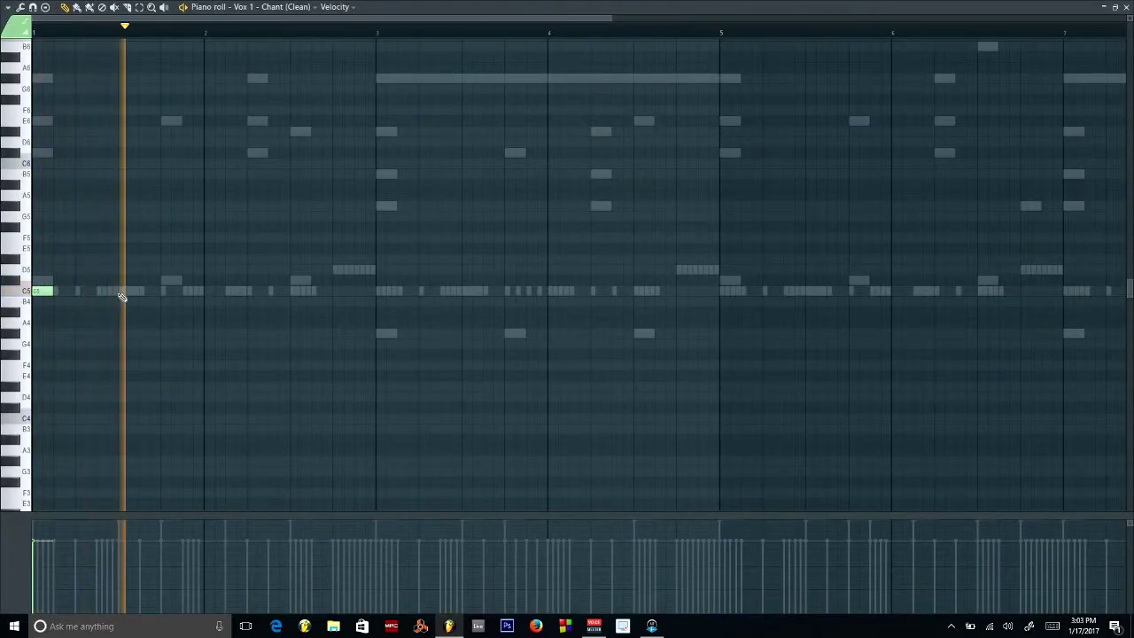
key(space)
key(space)
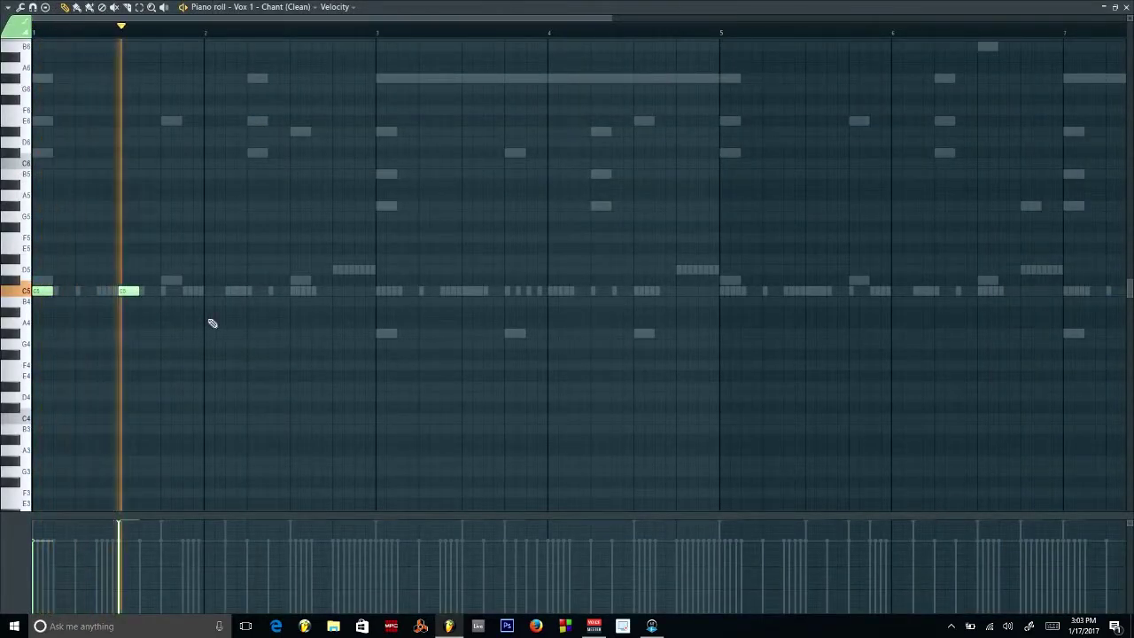
key(space)
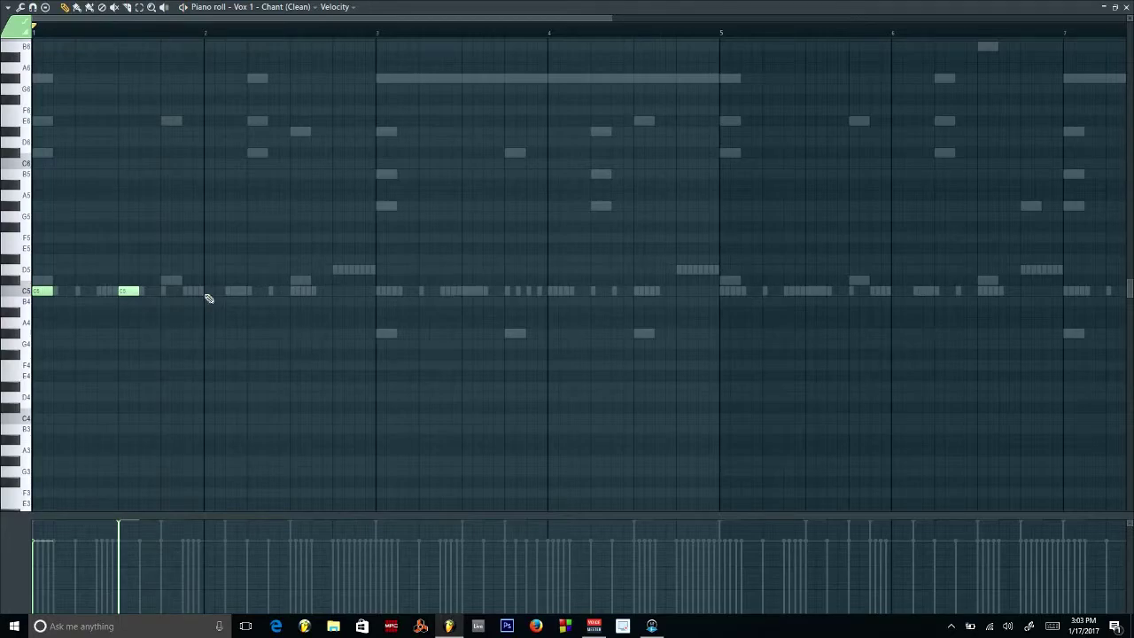
key(space)
key(space)
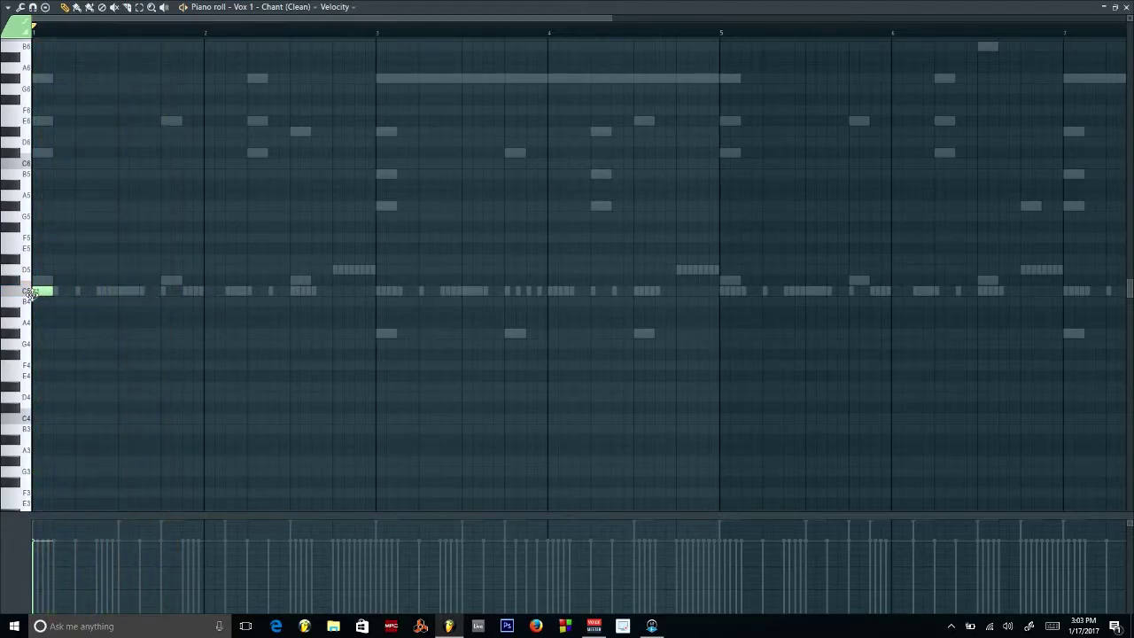
key(space)
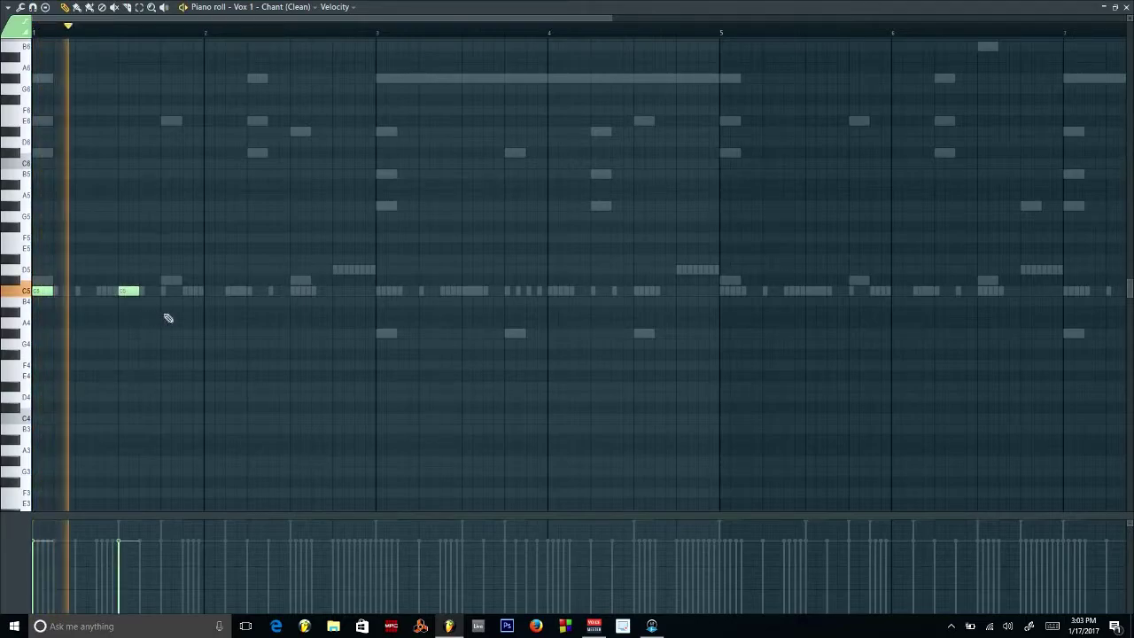
key(space)
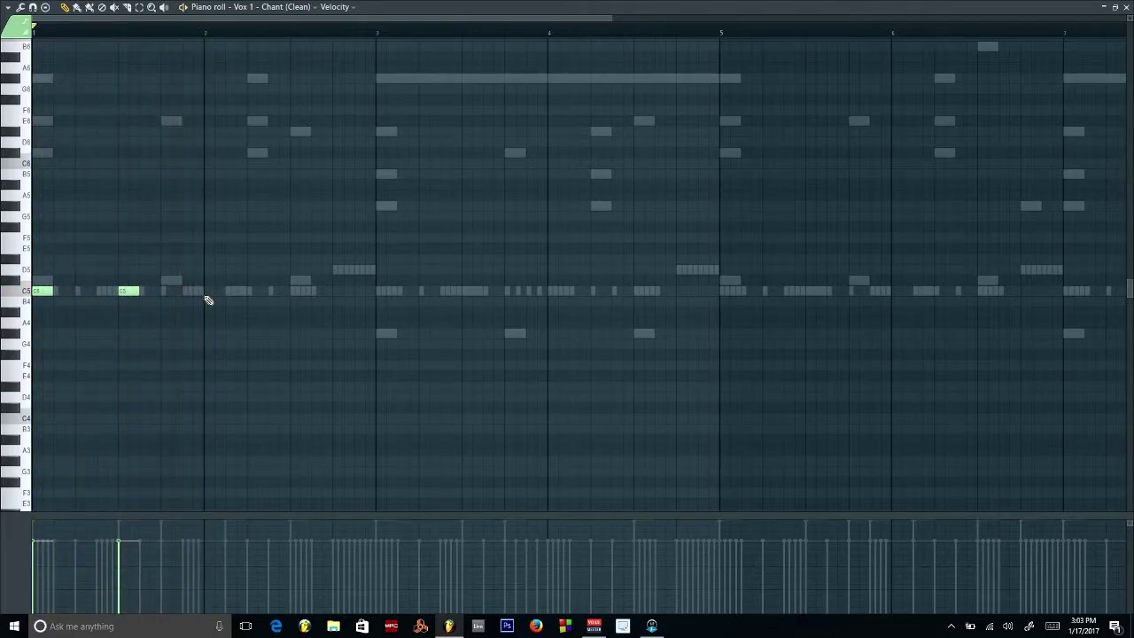
Add C5 chant notes on beats 1 and 2 of bars 2 and 3, and play the pattern
key(space)
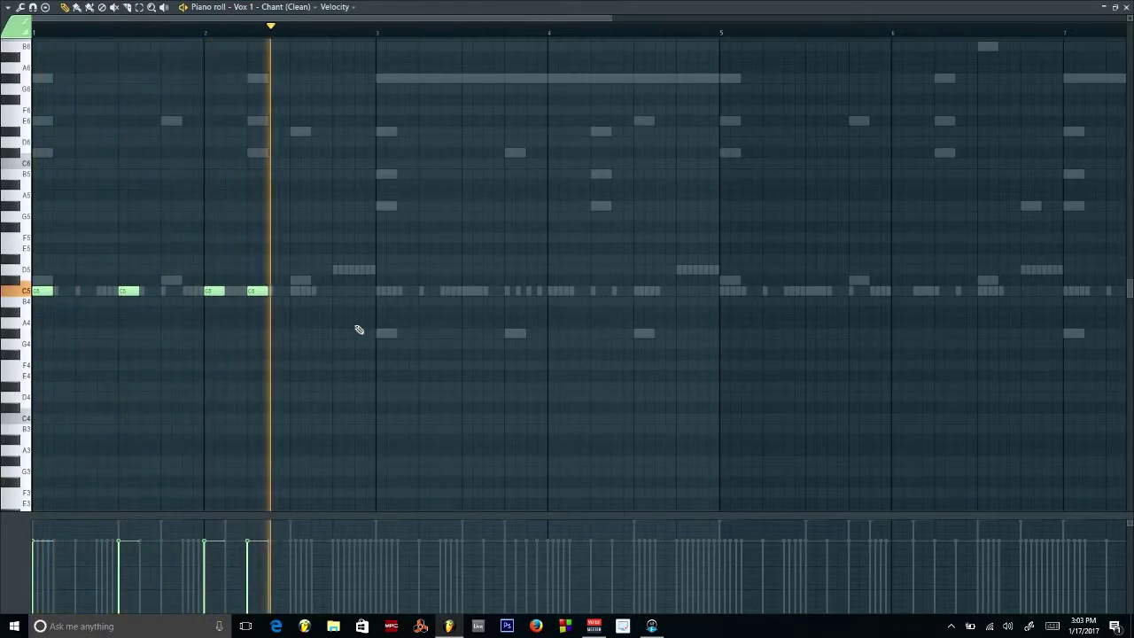
key(space)
click(380, 296)
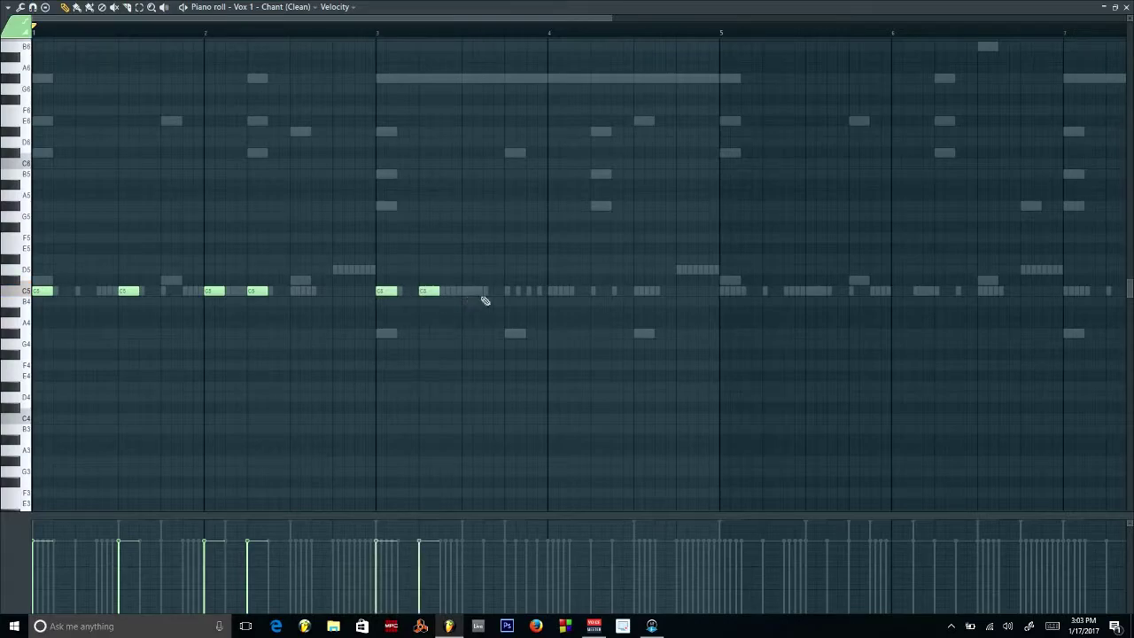
key(space)
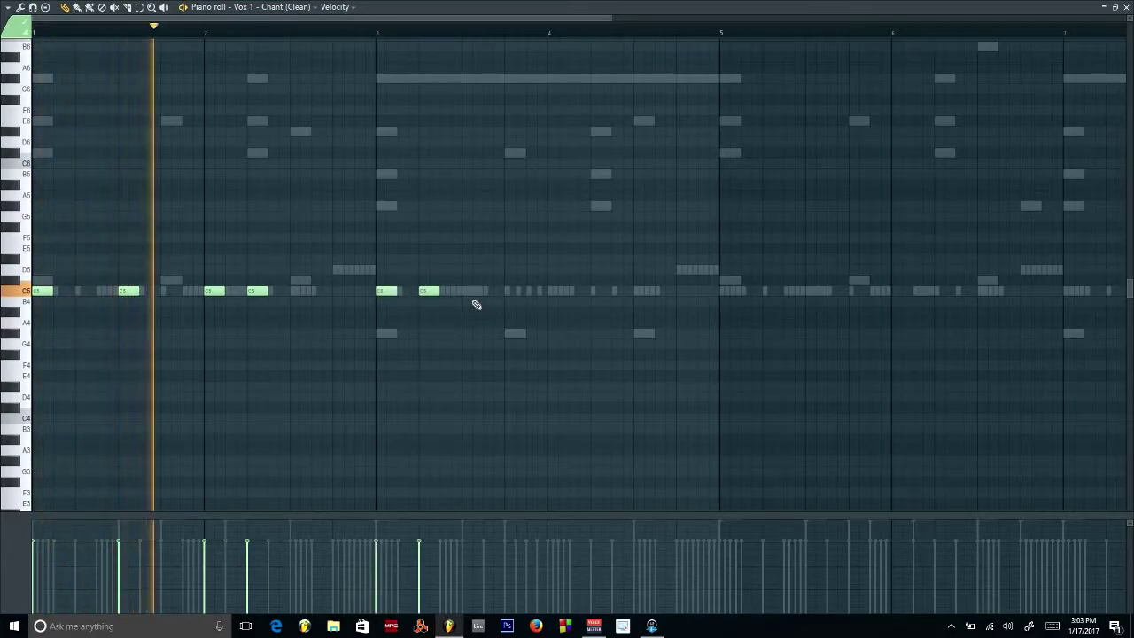
key(space)
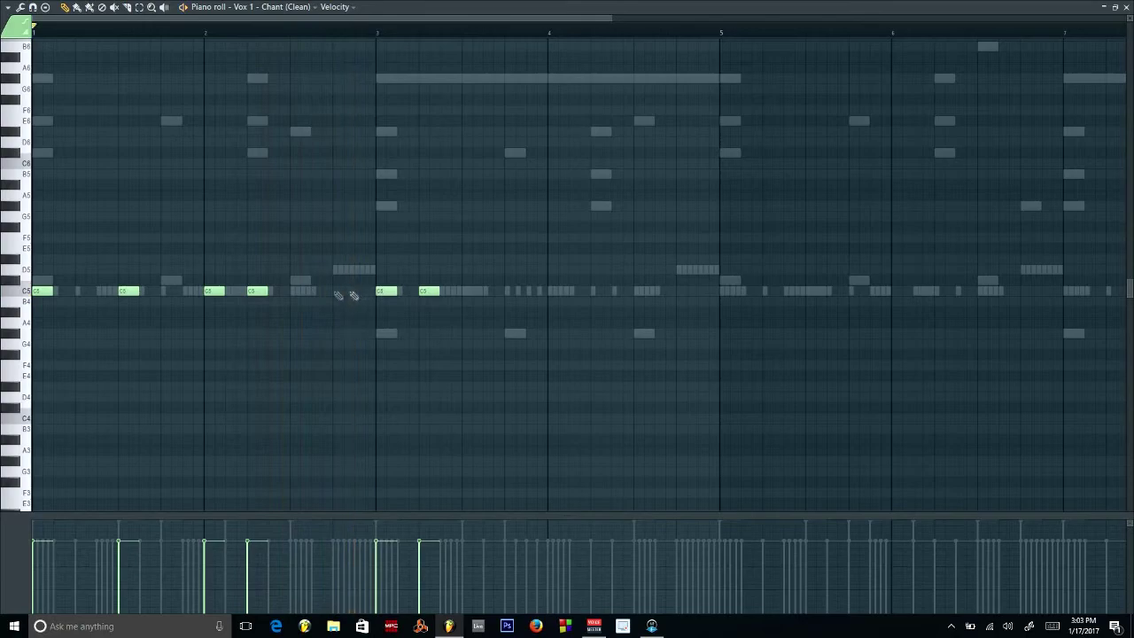
Add C5 chant notes on beats 1 and 2 of bar 4 and play through them
key(space)
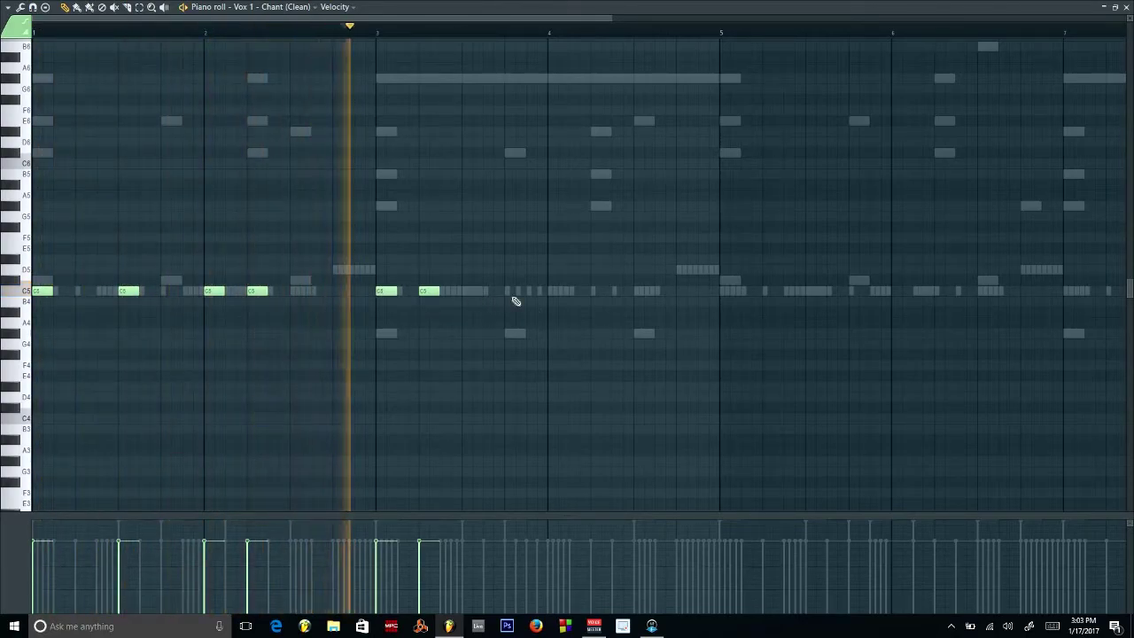
click(550, 293)
key(space)
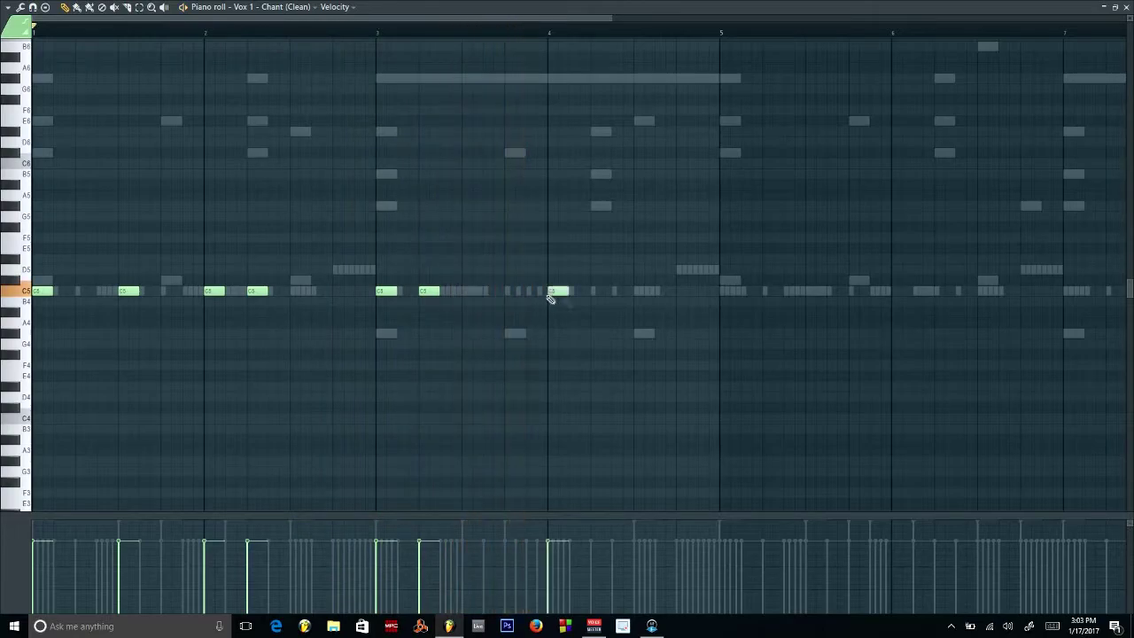
key(space)
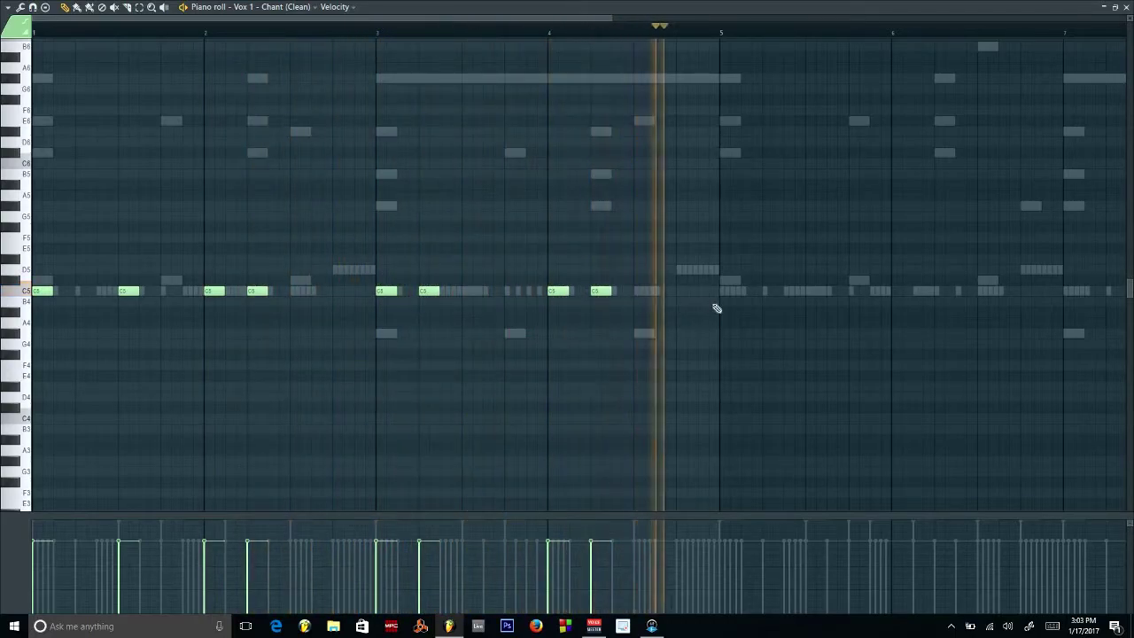
Duplicate the four bars of C5 chant notes into bars 5 to 8, deselect the copies and play the pattern
key(space)
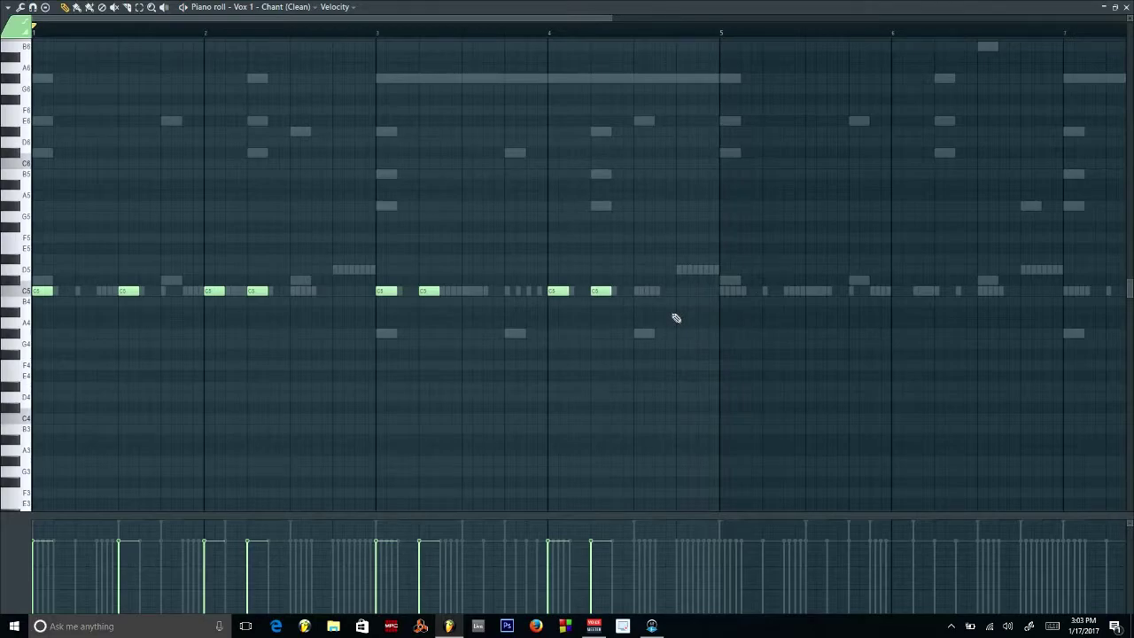
key(ctrl+v)
drag(450, 293, 556, 295)
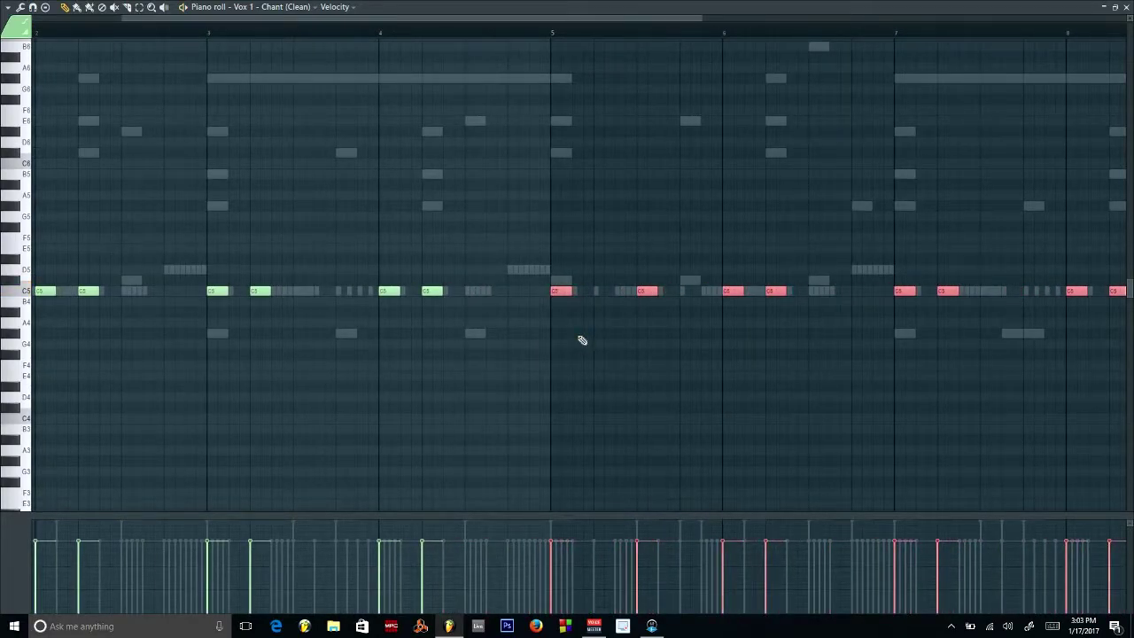
click(606, 300)
key(space)
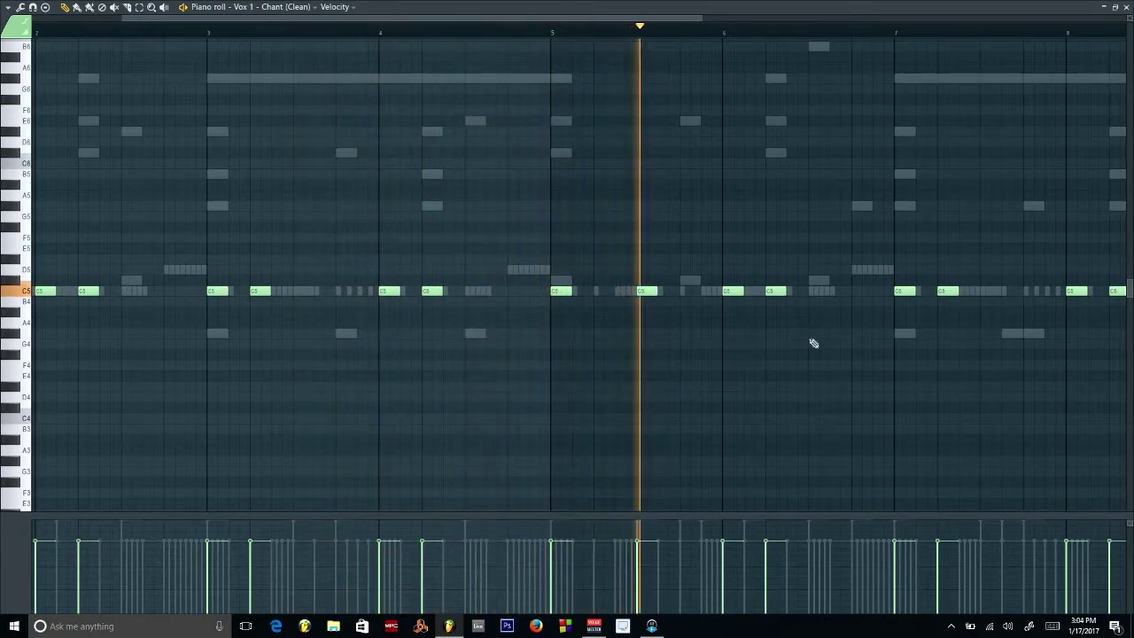
key(space)
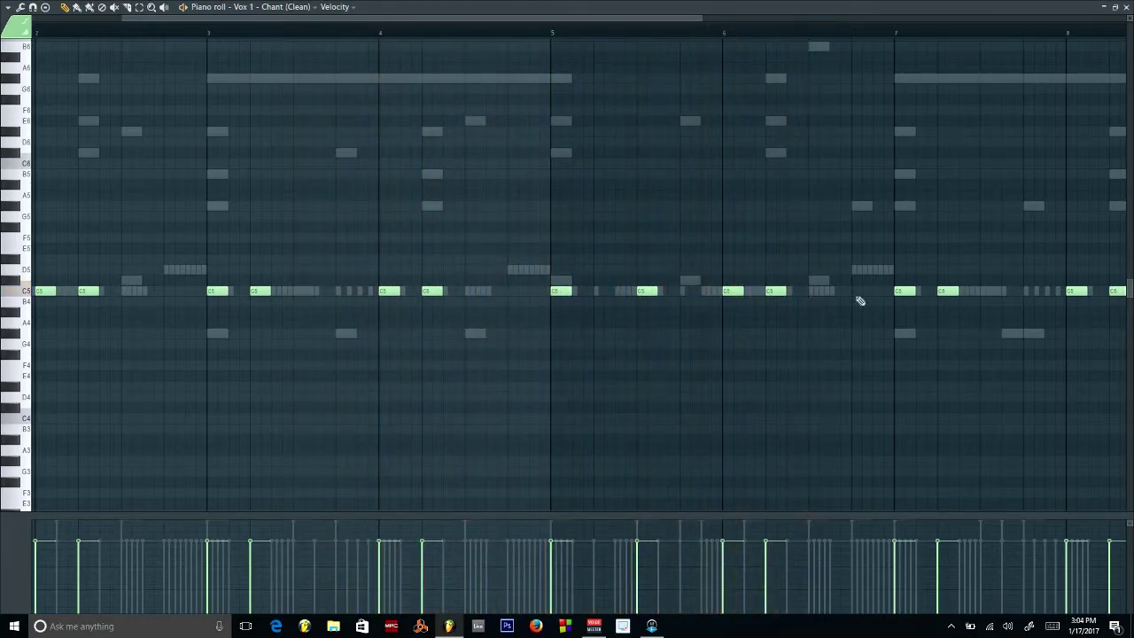
Play from bar 5 while adding C5 chant notes on beat 4 of bars 7 and 8, and close the piano roll
click(551, 31)
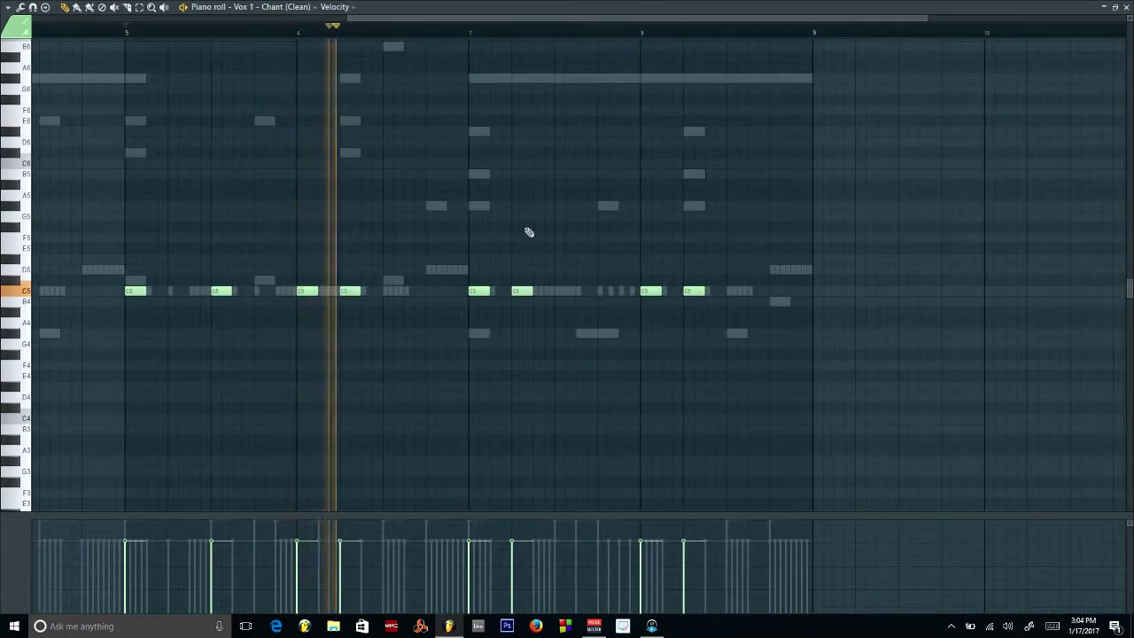
click(605, 293)
click(774, 293)
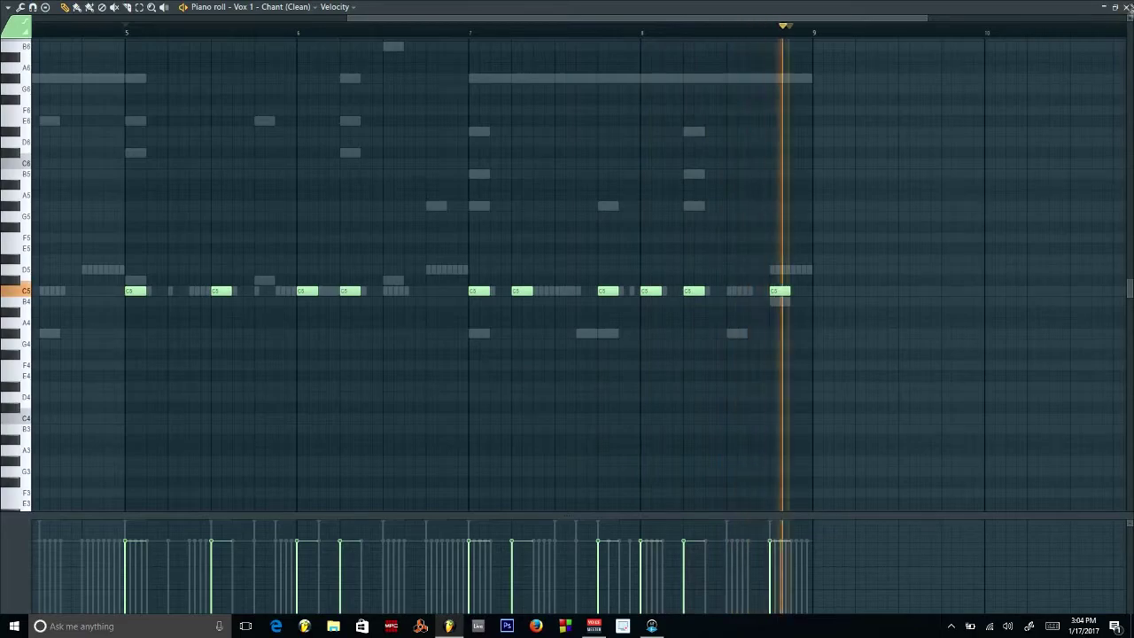
click(1127, 7)
click(264, 27)
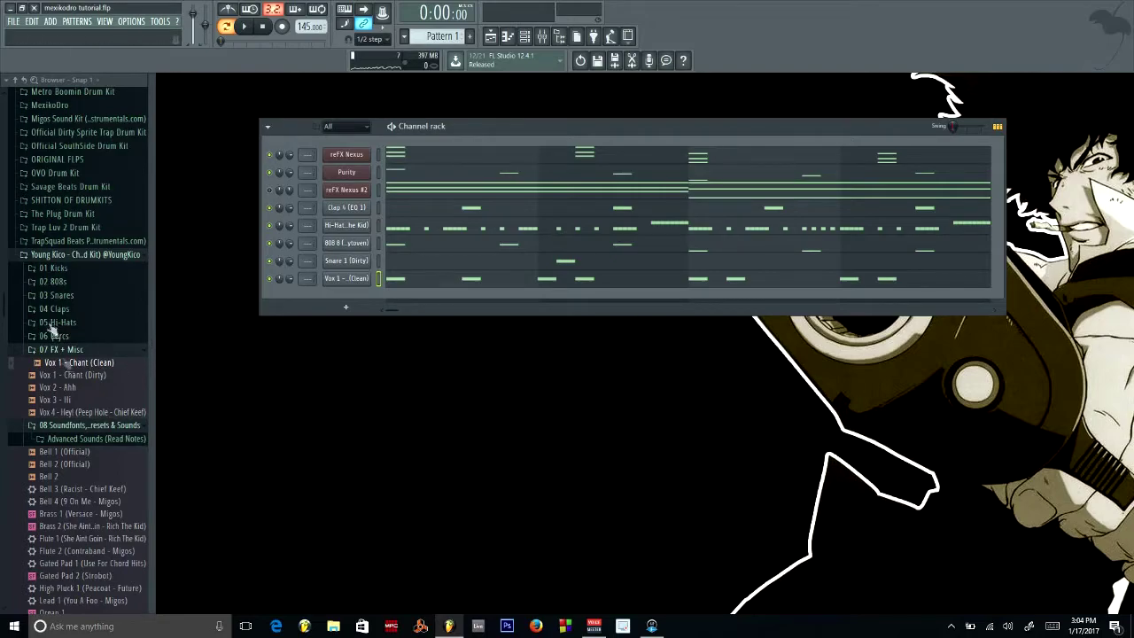
Audition the Vox 1 - Chant (Dirty) sample and add it as a new channel below the clean chant
click(84, 377)
click(89, 377)
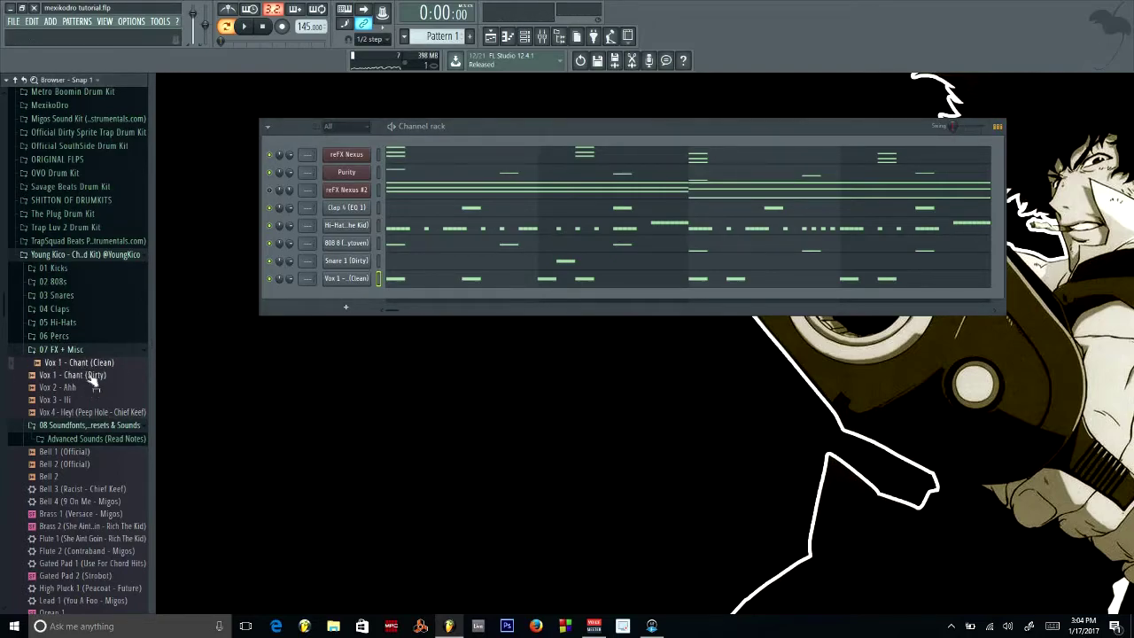
click(99, 377)
drag(98, 386, 340, 298)
right_click(346, 297)
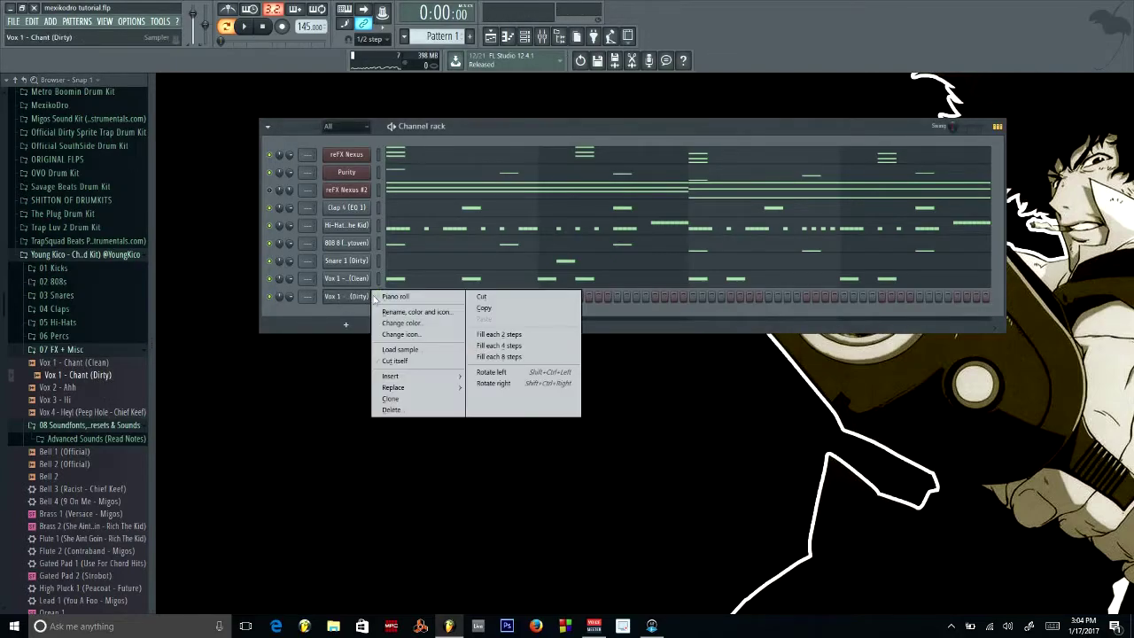
click(302, 322)
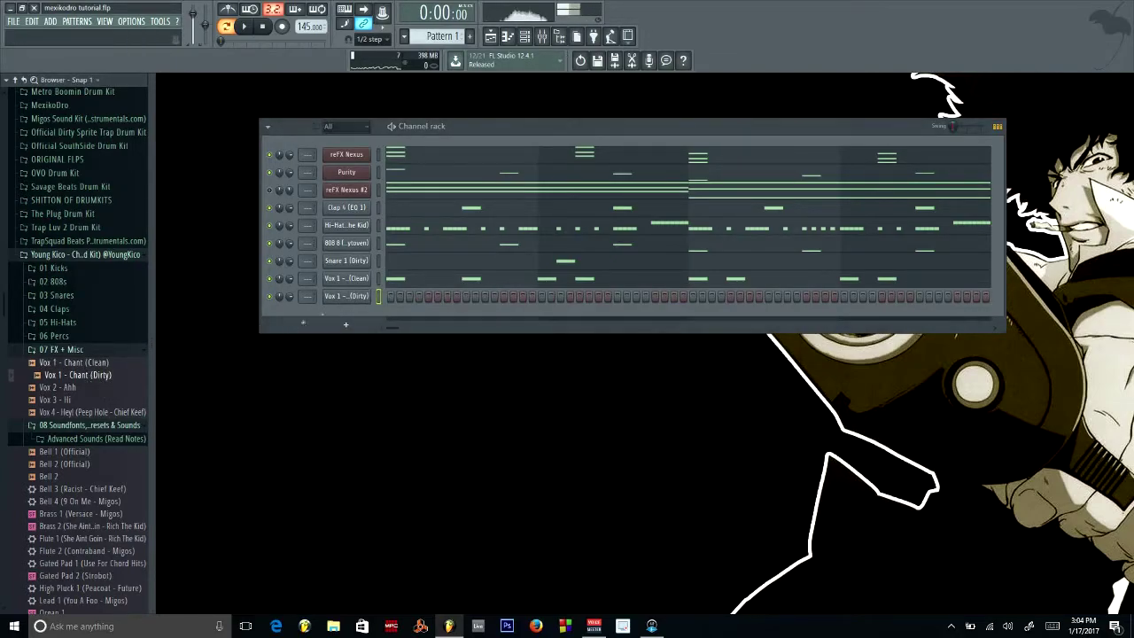
Open the dirty chant's piano roll and add a C5 note on beat 4 of bar 2, playing the pattern to check it
right_click(345, 301)
click(396, 303)
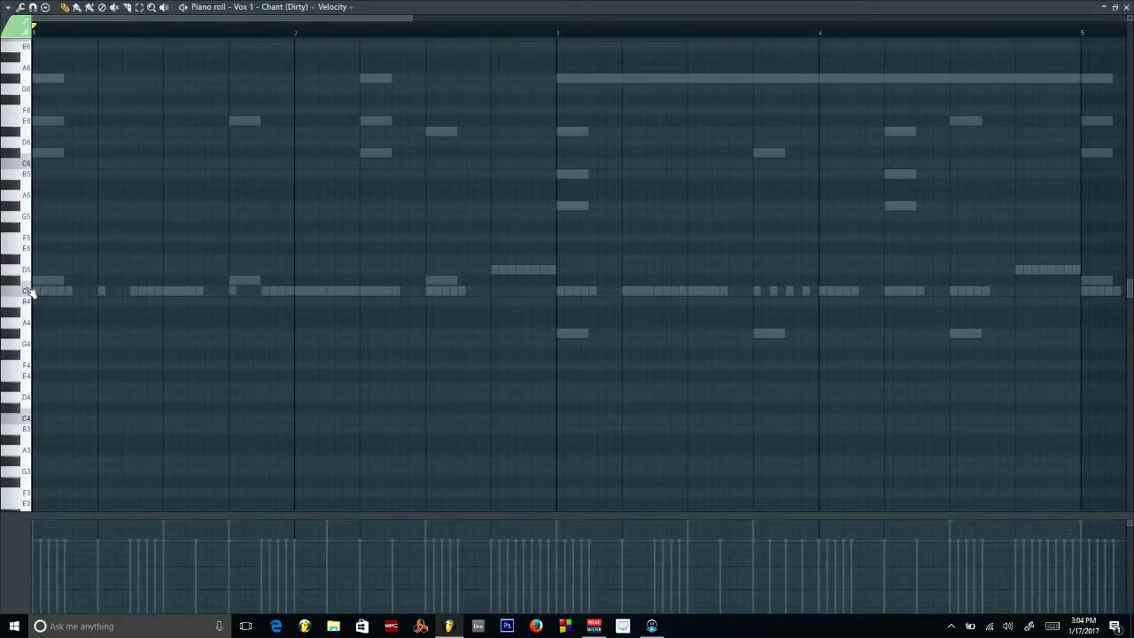
key(space)
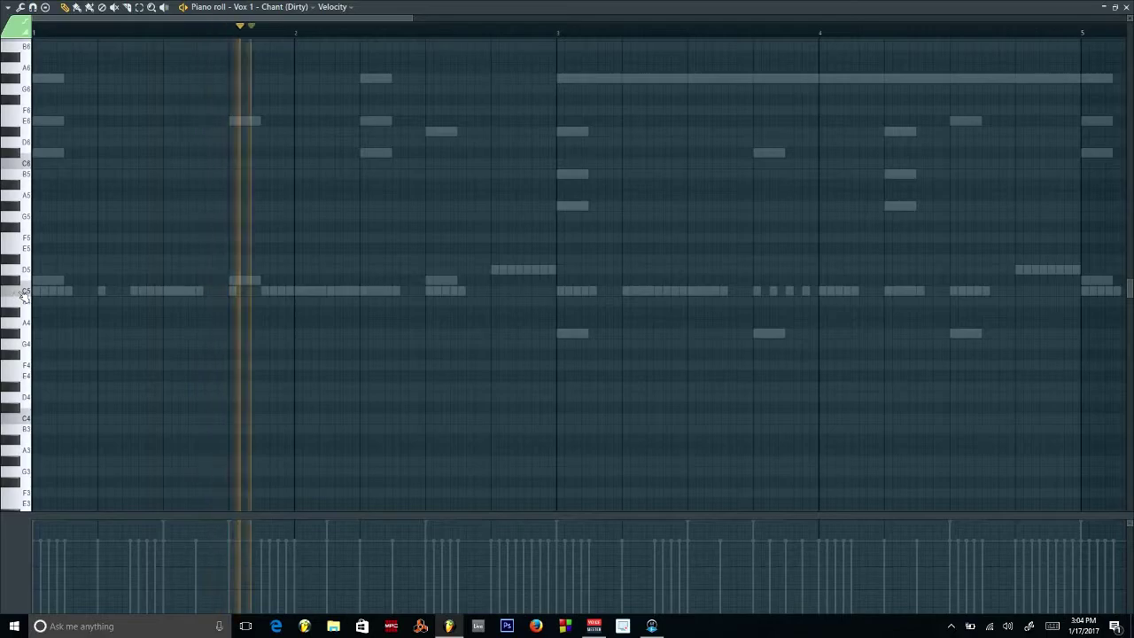
key(space)
click(496, 291)
key(space)
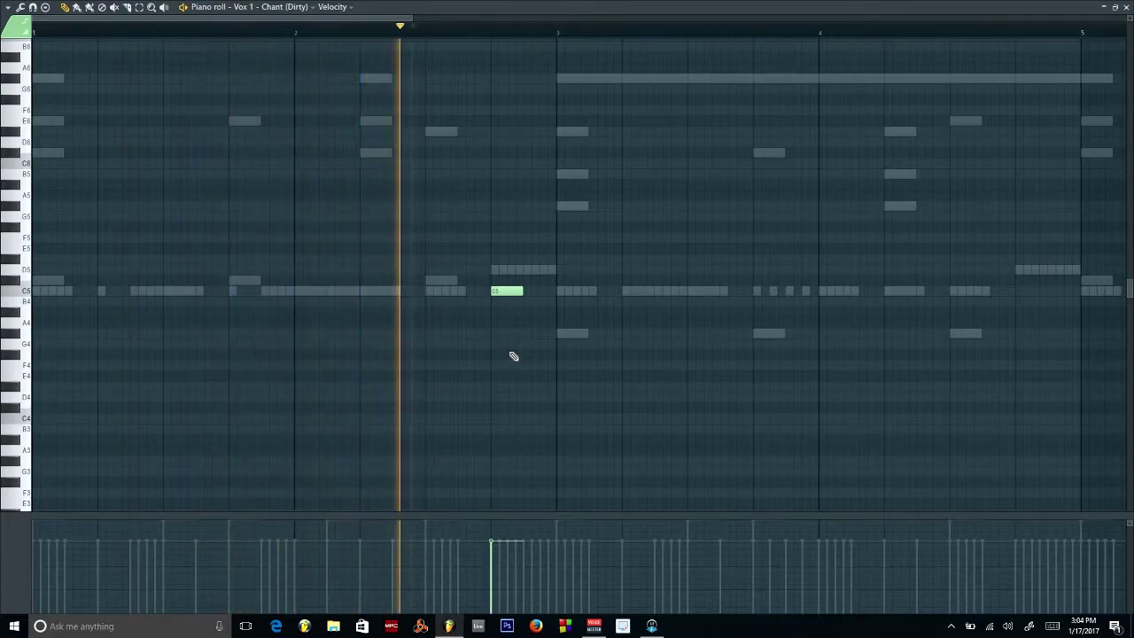
Add C5 dirty chant notes on beat 4 of bars 4 and 6, close the piano roll and collapse the browser folders
drag(413, 20, 721, 170)
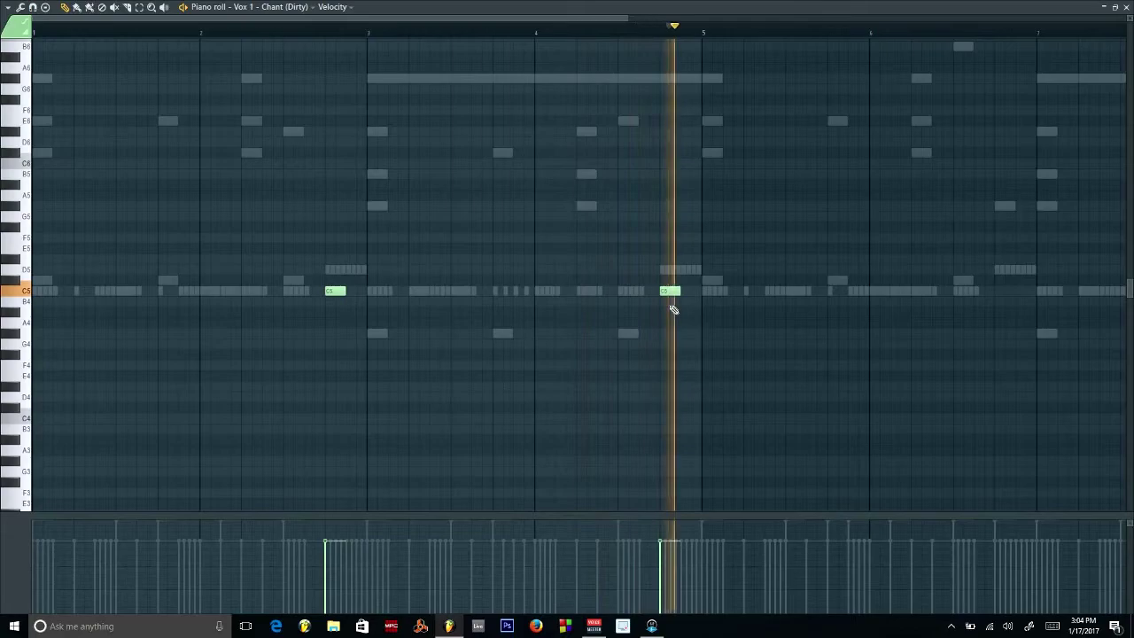
scroll(820, 211, right, 5)
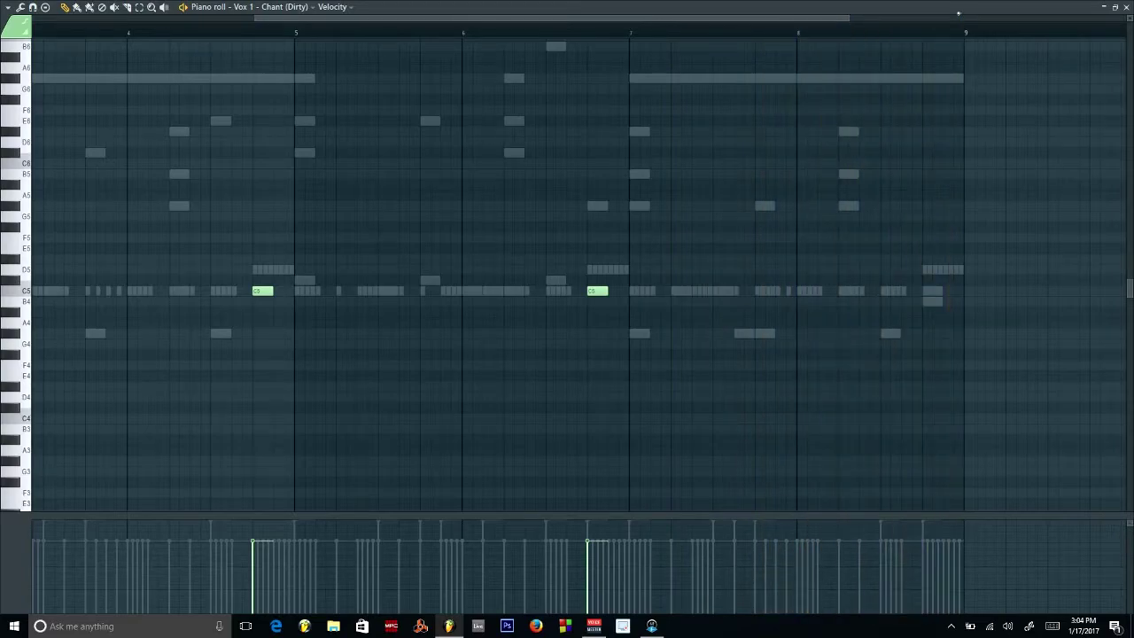
click(1126, 7)
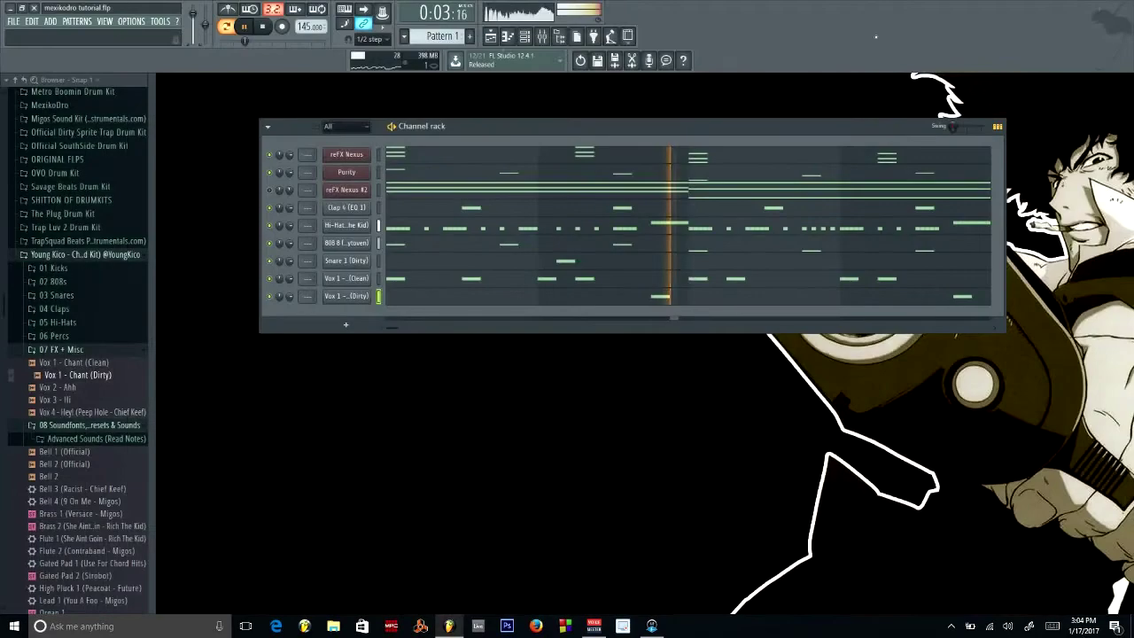
click(15, 80)
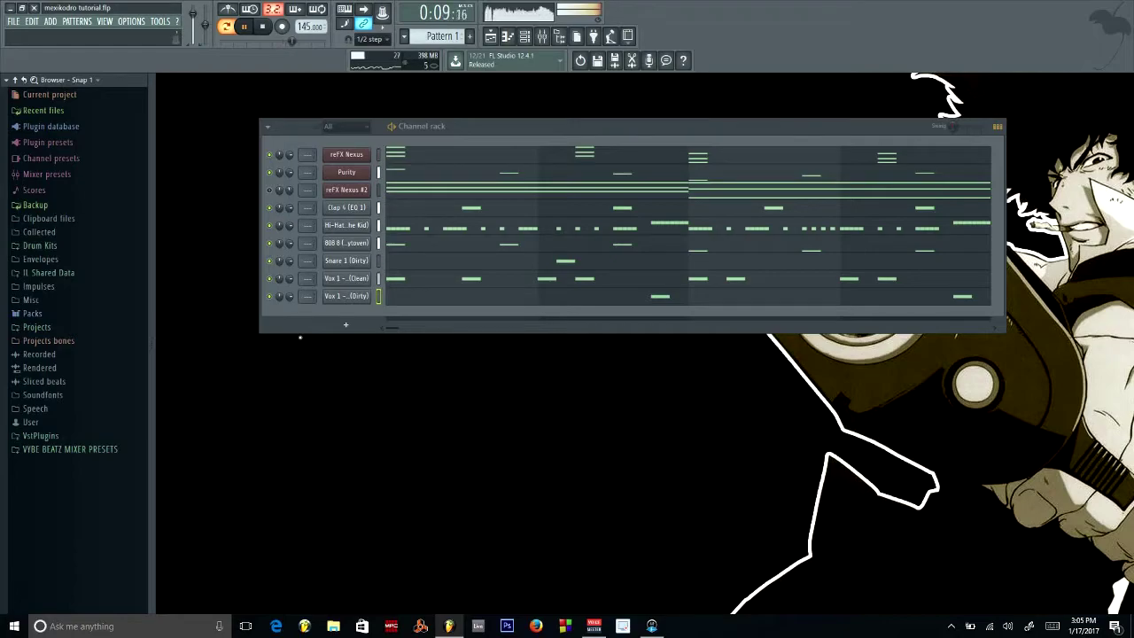
Unmute the reFX Nexus #2 channel and try the PD Creamy Bubbles preset on the first reFX Nexus during playback
click(270, 193)
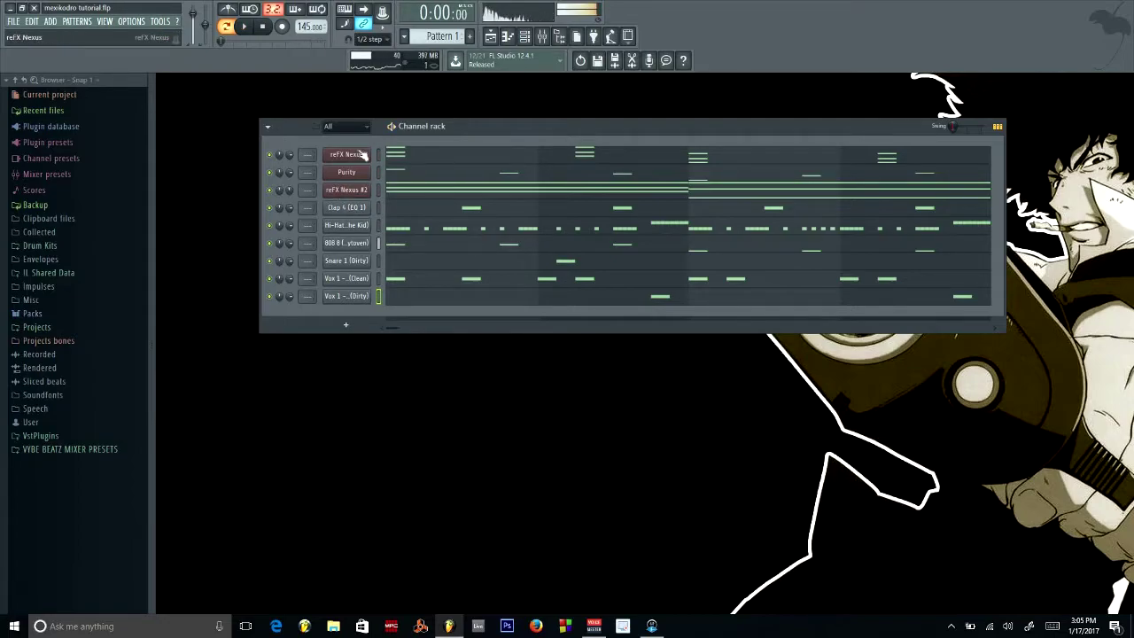
click(361, 156)
drag(557, 184, 713, 138)
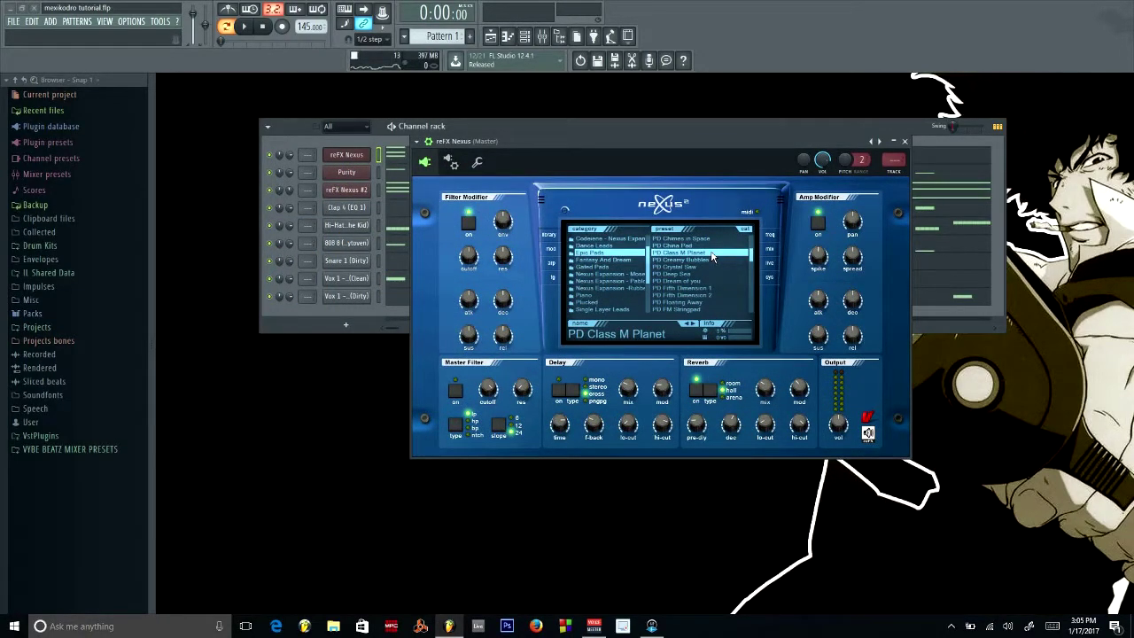
click(702, 261)
click(238, 27)
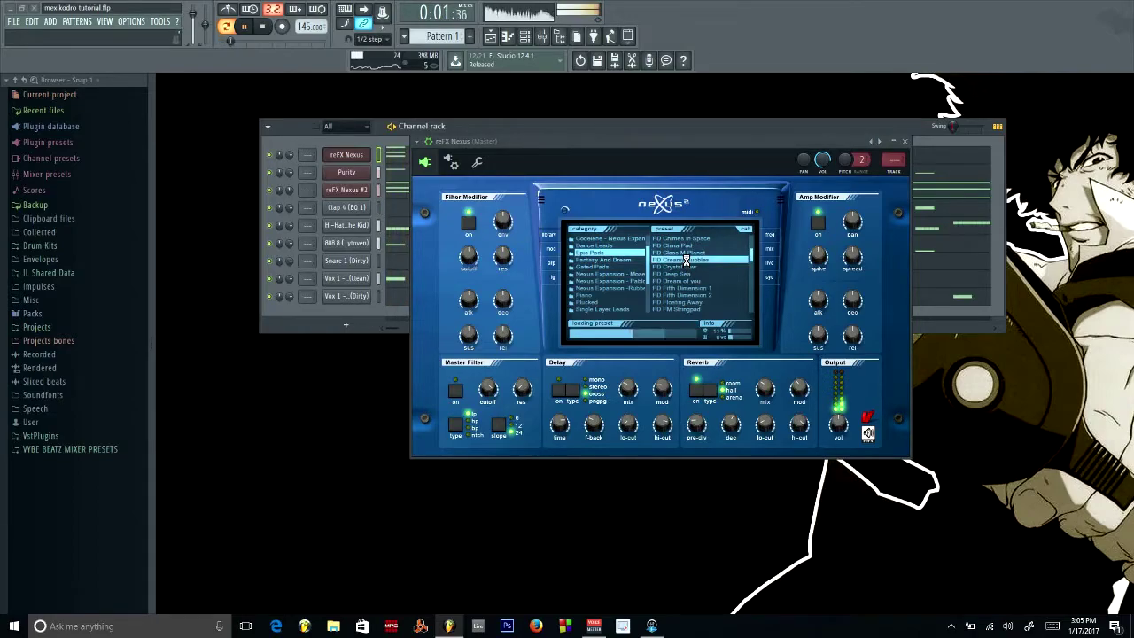
Try the first Nexus's presets from PD Crystal Saw to PD Fifth Dimension 2, soloing the channel from PD Deep Sea onward
click(695, 323)
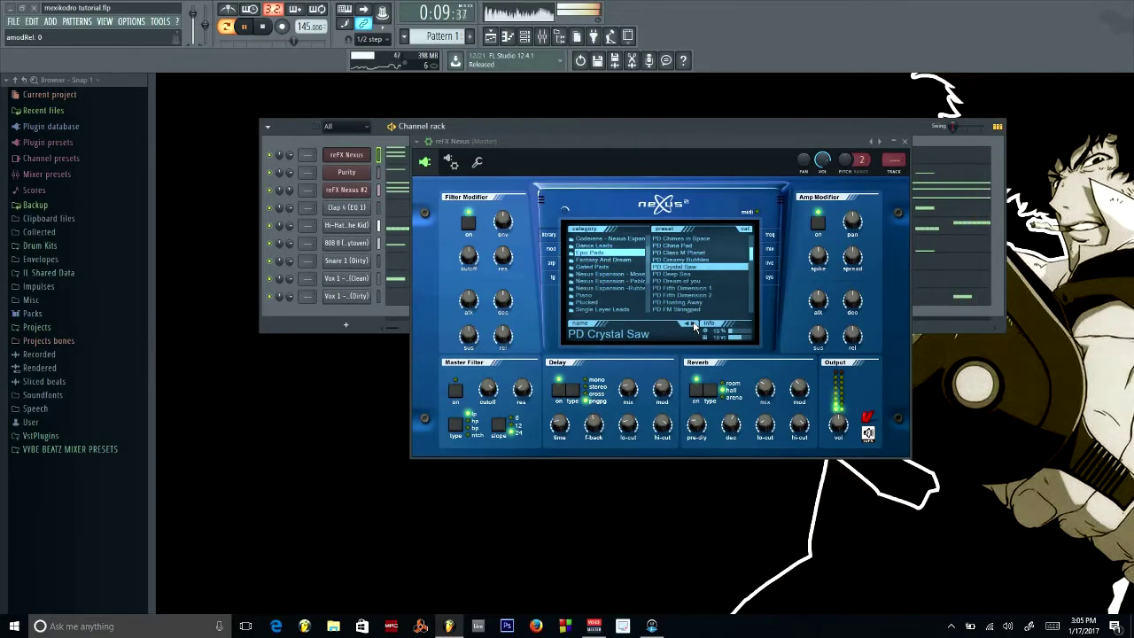
click(694, 323)
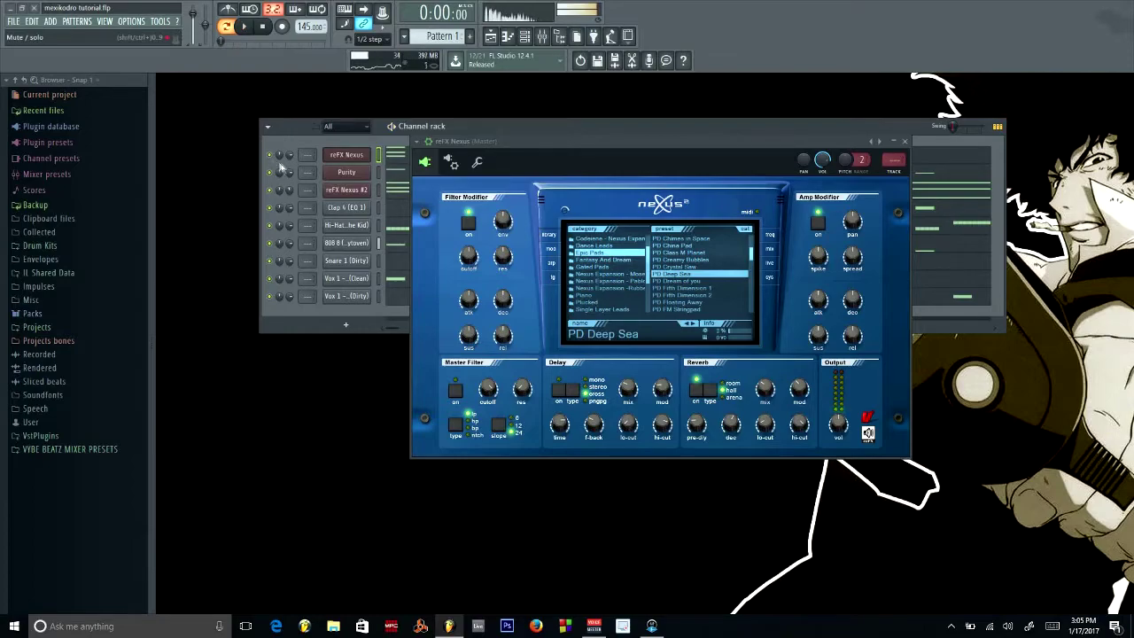
key(space)
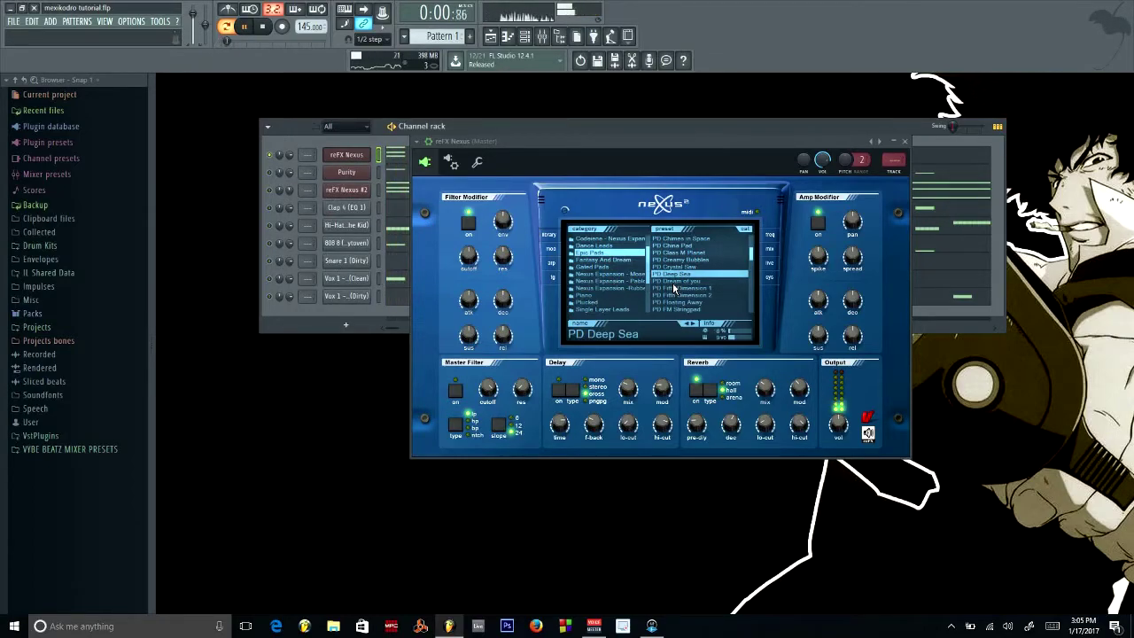
click(693, 325)
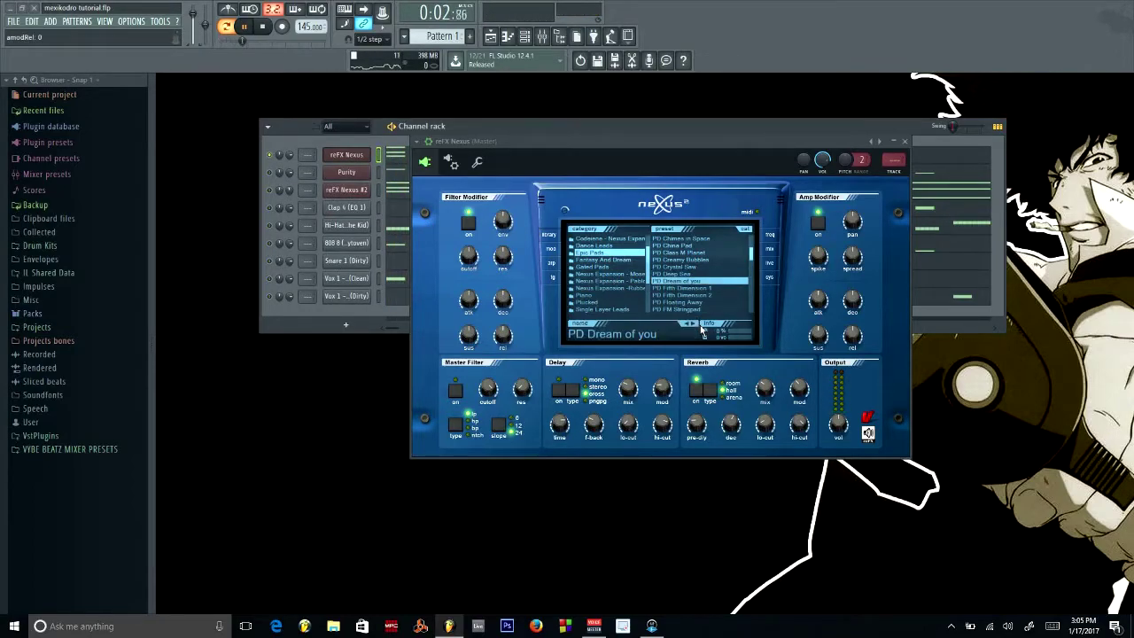
click(692, 325)
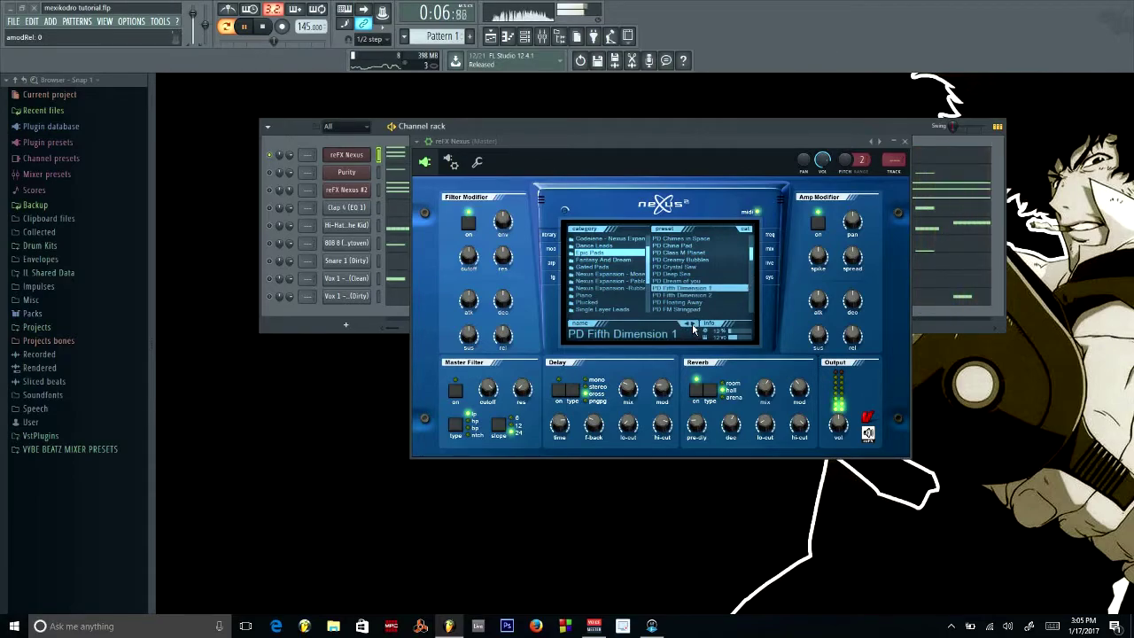
click(692, 322)
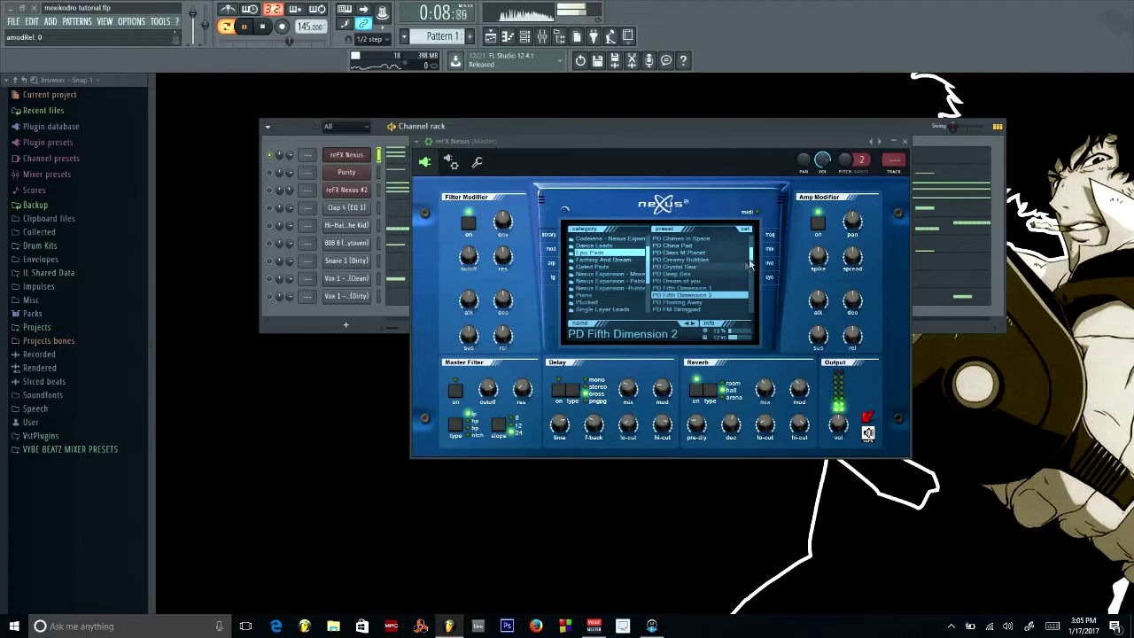
drag(753, 264, 753, 268)
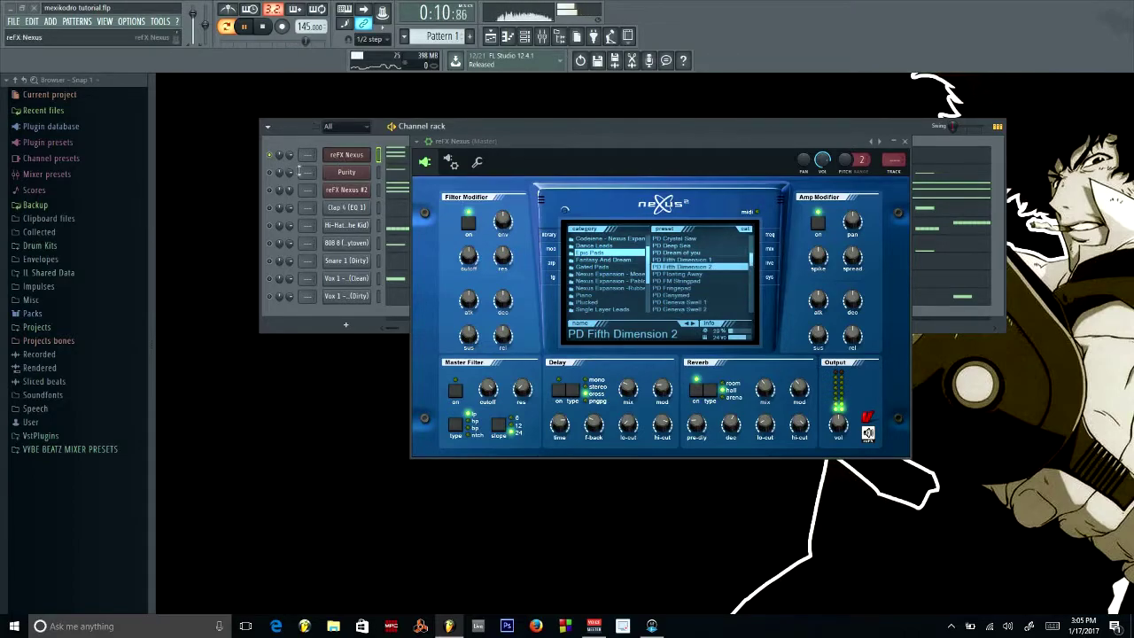
Reactivate all channels and try the PD Chillin Bells preset on the first Nexus with the full beat
click(270, 192)
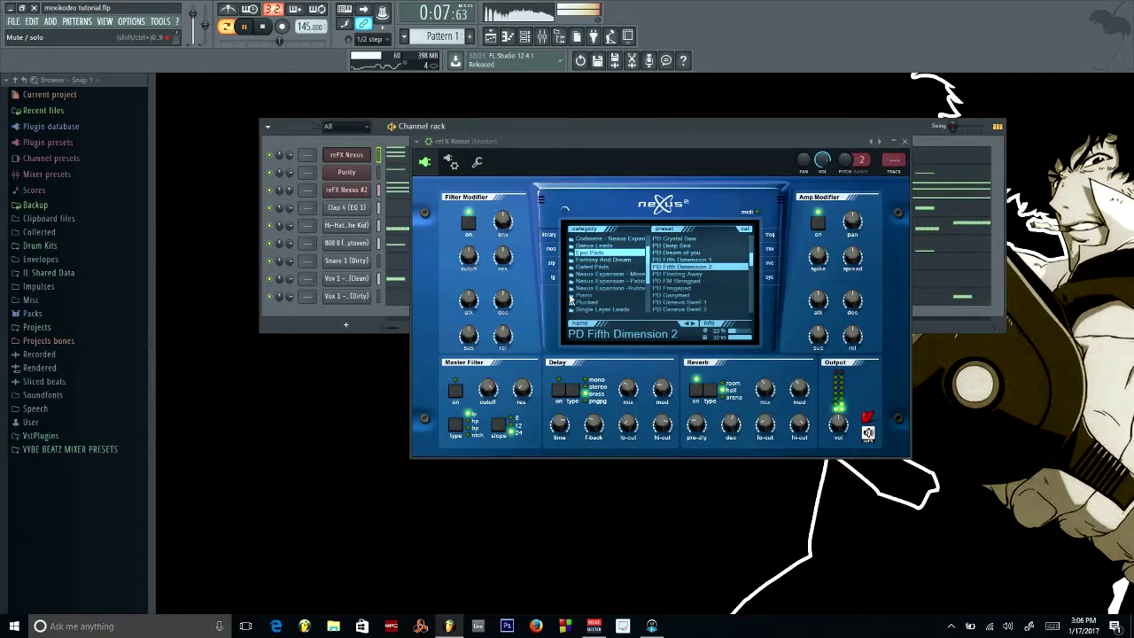
drag(752, 264, 755, 236)
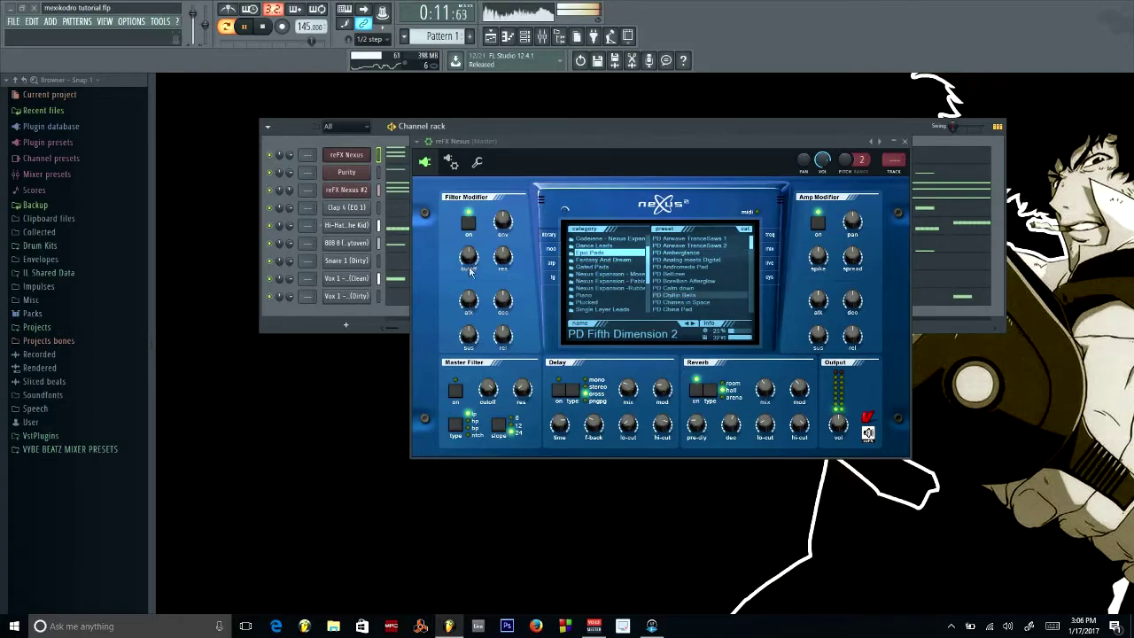
key(space)
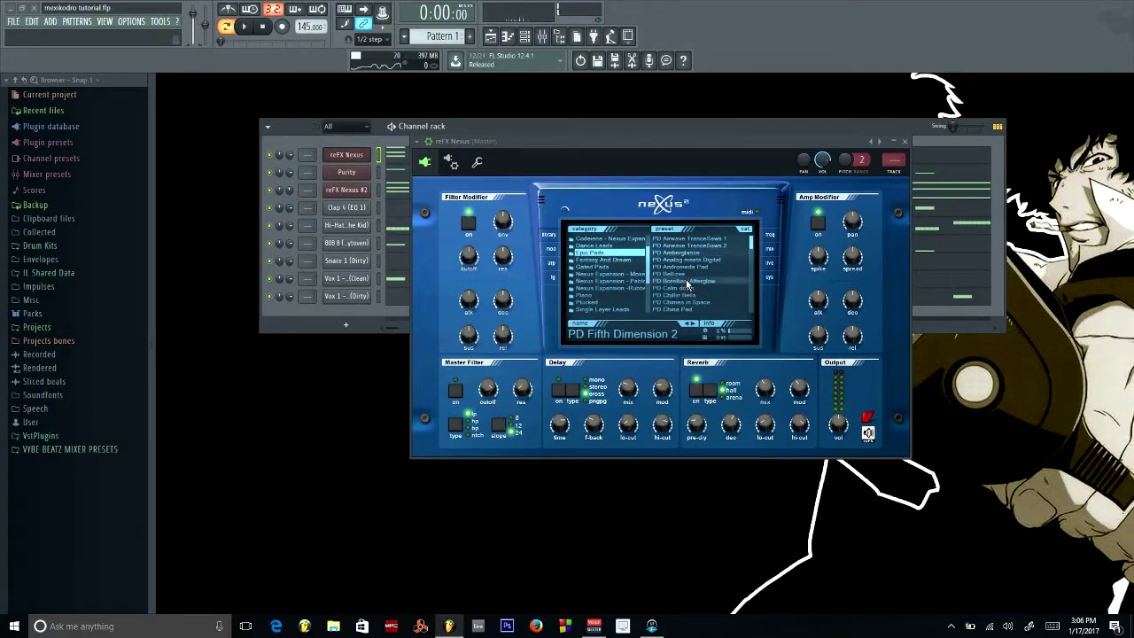
click(684, 296)
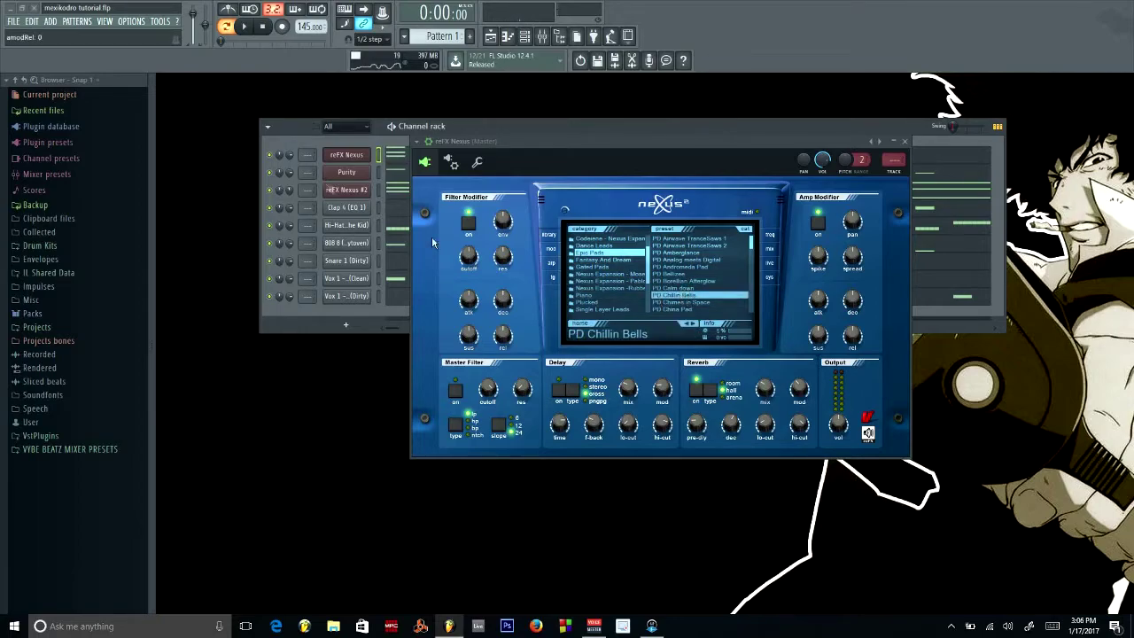
right_click(270, 158)
key(space)
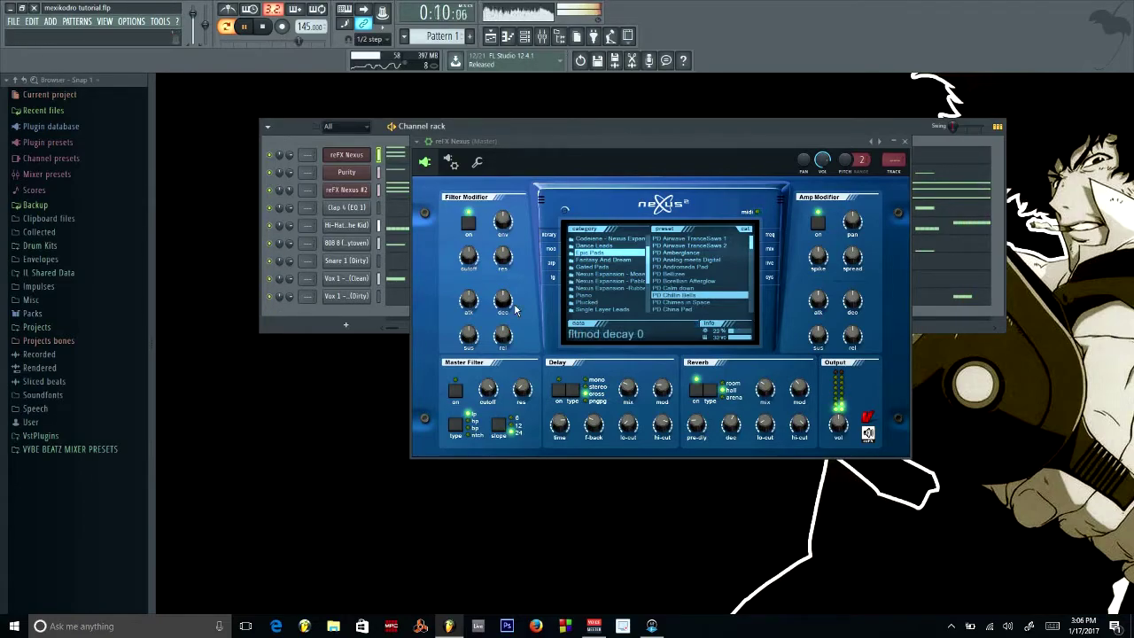
key(space)
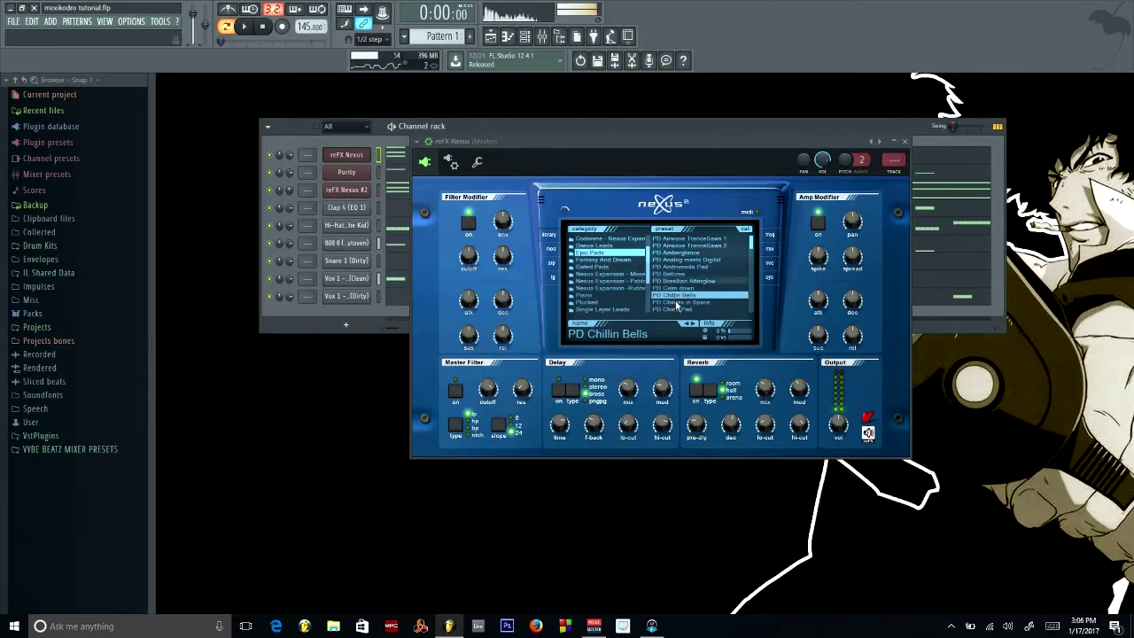
Play only the two Nexus channels and Purity while trying PD Chimes in Space and PD China Pad on the first Nexus
click(683, 303)
right_click(275, 156)
click(279, 157)
key(space)
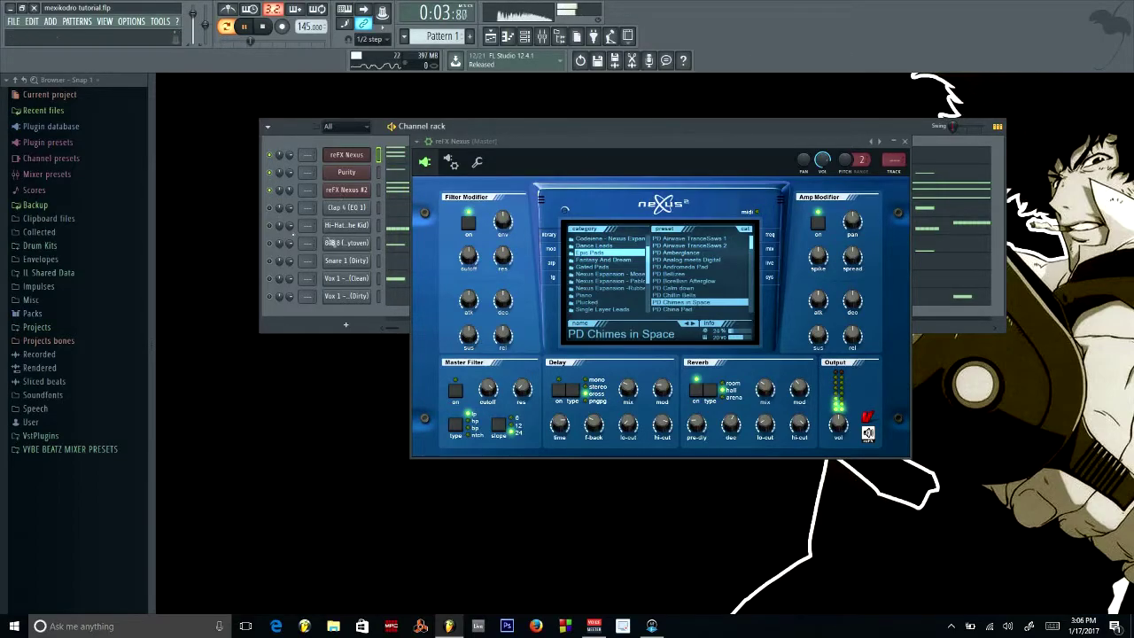
click(693, 323)
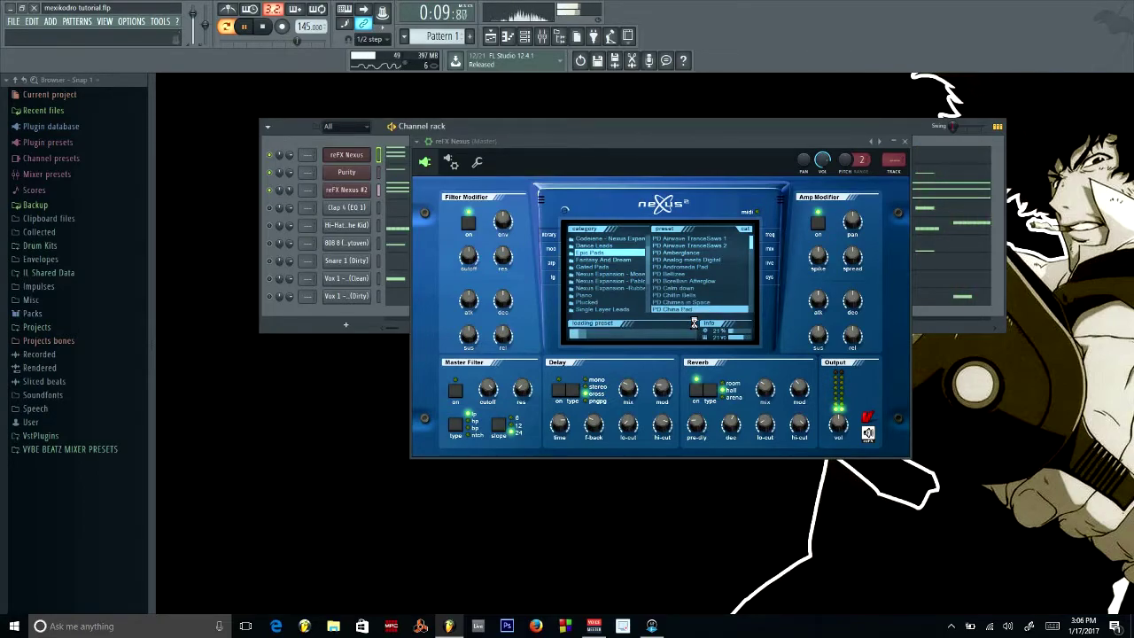
Try the first Nexus's Epic Pads presets from PD Class M Planet through PD Dream of you during playback
click(694, 324)
click(694, 322)
click(694, 323)
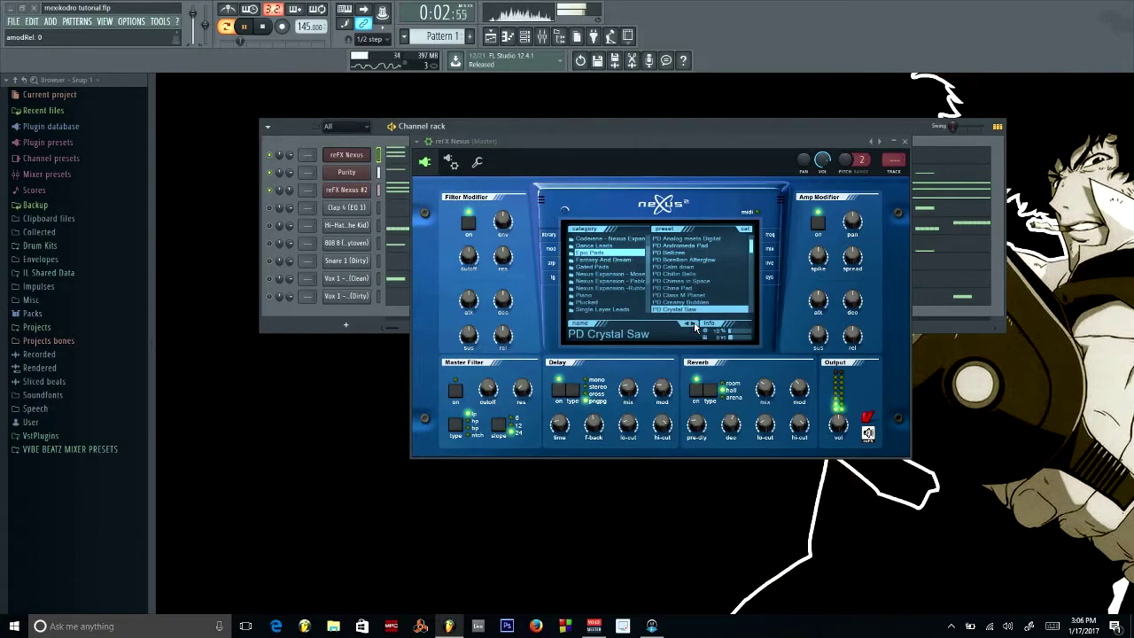
click(694, 322)
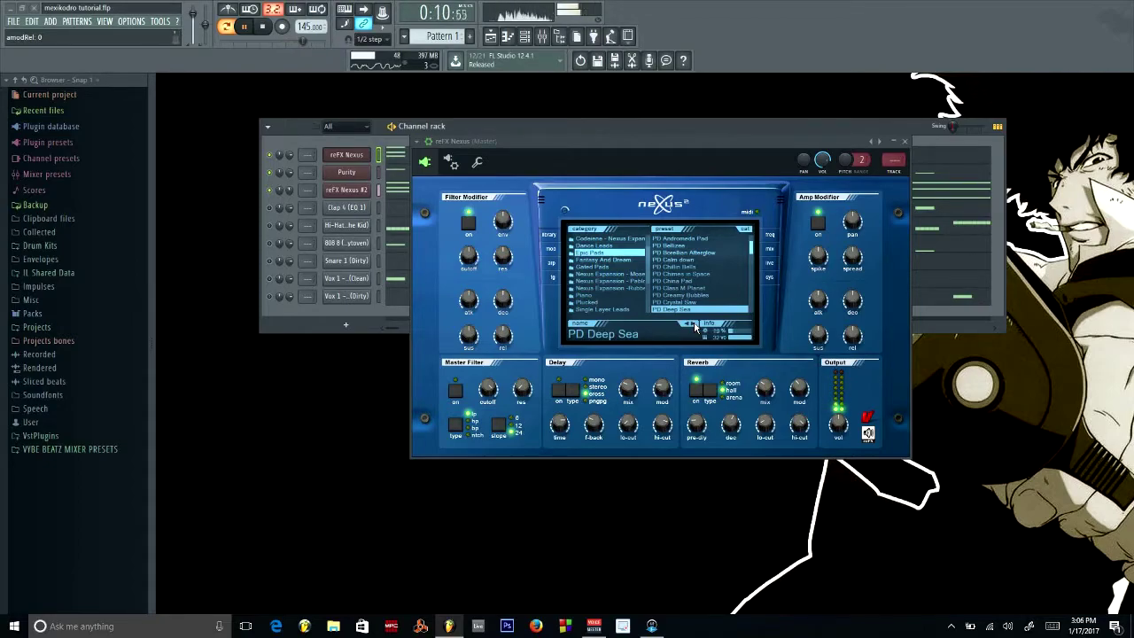
click(693, 324)
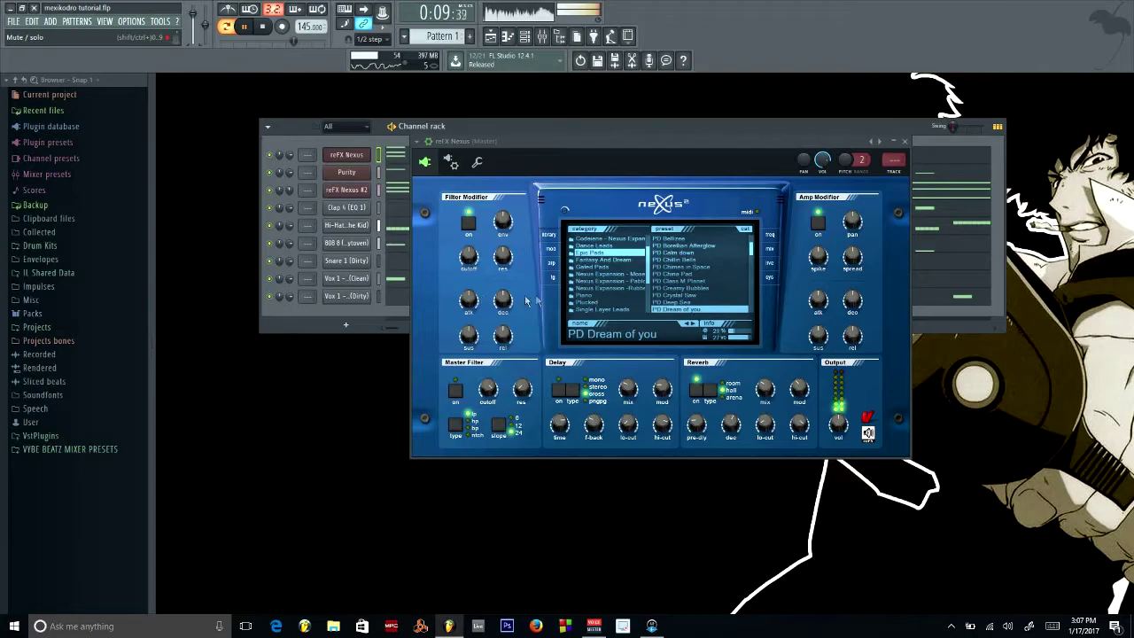
Try the first Nexus's presets from PD Fifth Dimension 1 through PD Ganymed with the full beat playing
click(695, 325)
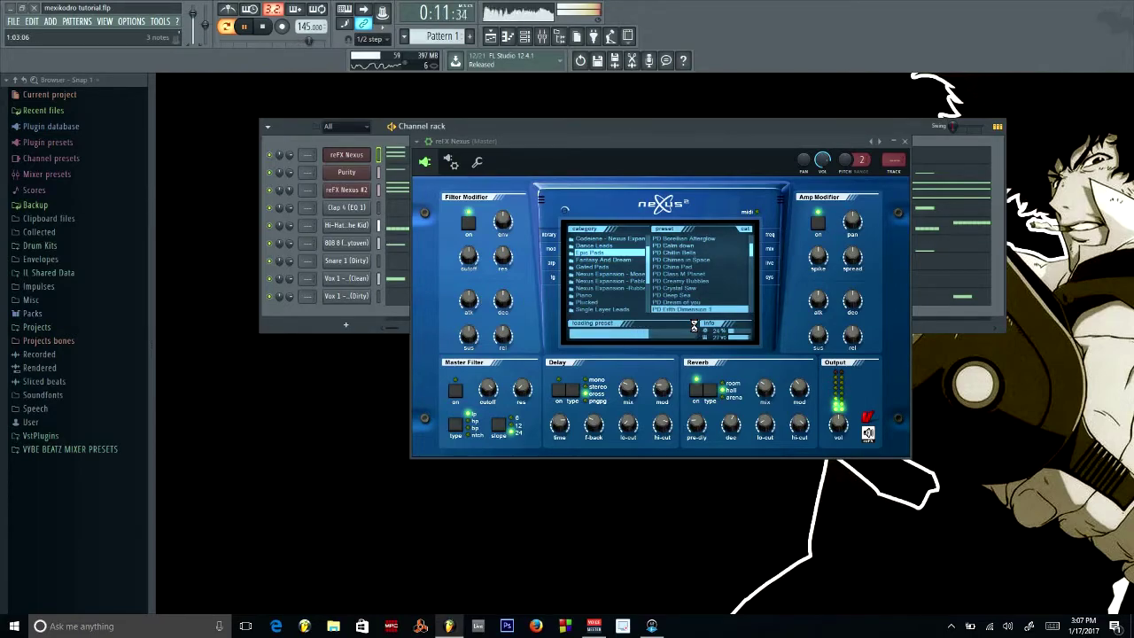
click(695, 324)
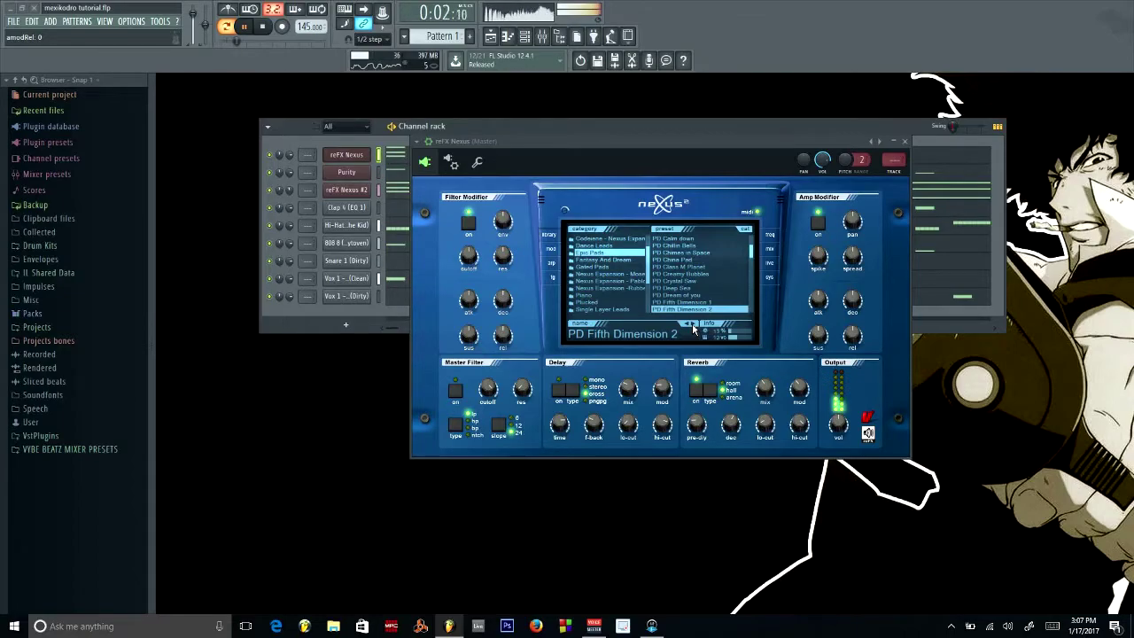
click(692, 322)
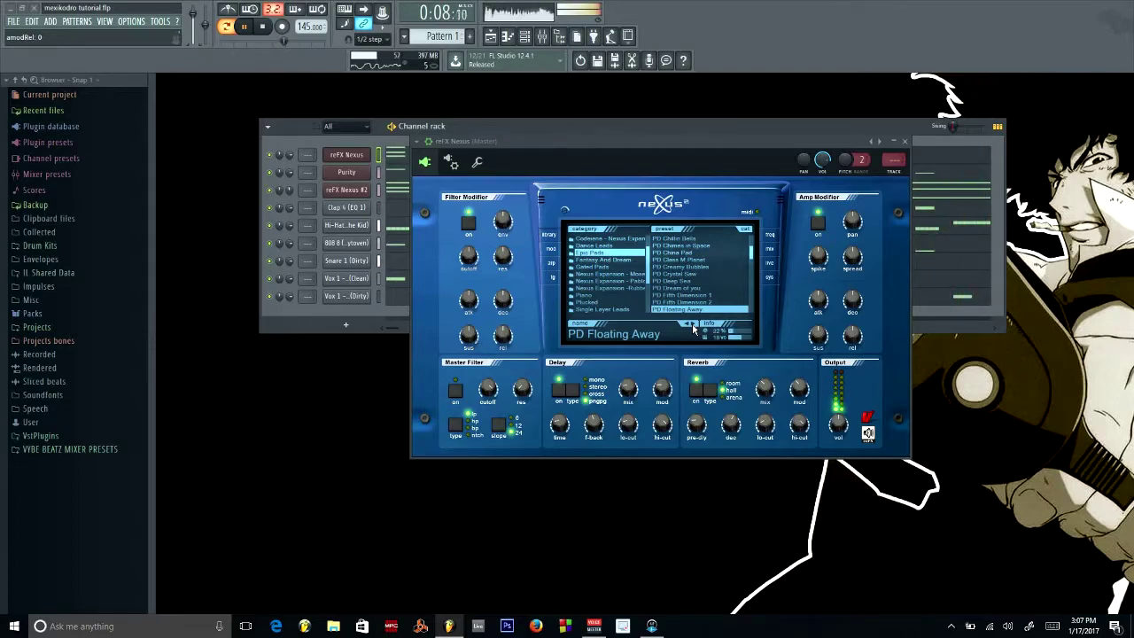
click(692, 322)
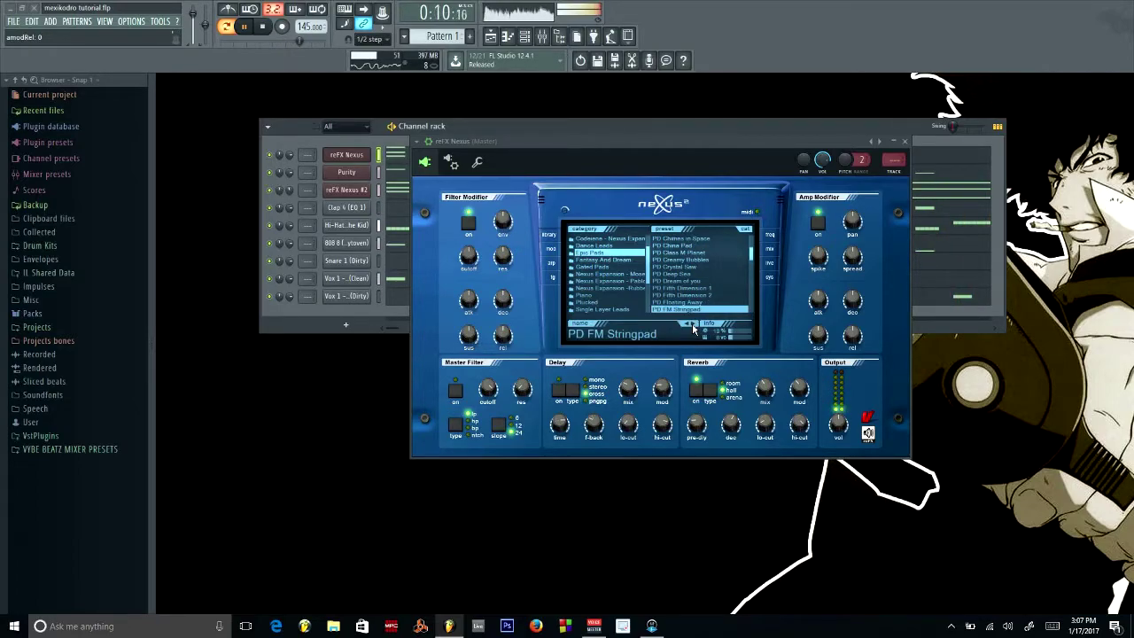
click(692, 323)
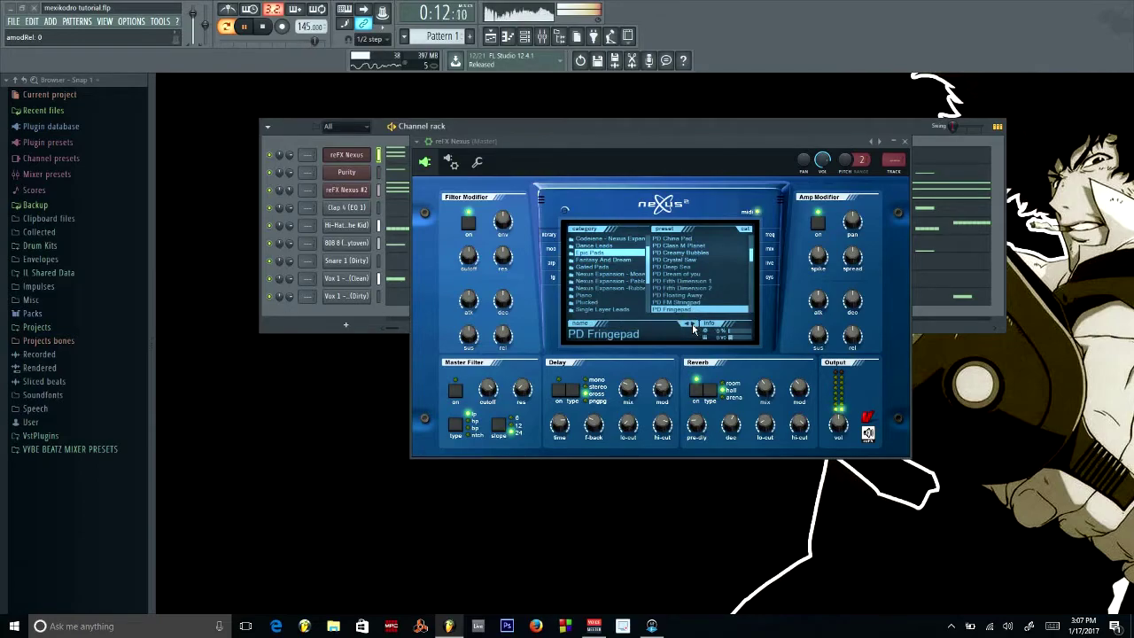
click(692, 322)
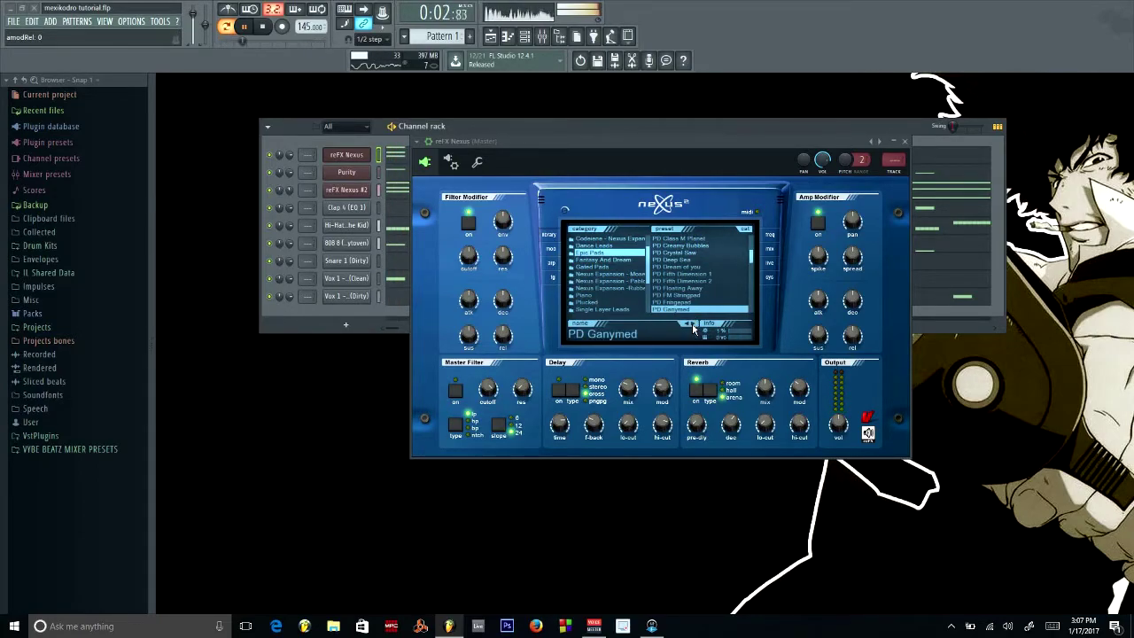
Play only the first reFX Nexus and Purity channels while trying PD Geneva Swell 1, PD Geneva Swell 2 and PD German Energy
click(263, 26)
right_click(274, 157)
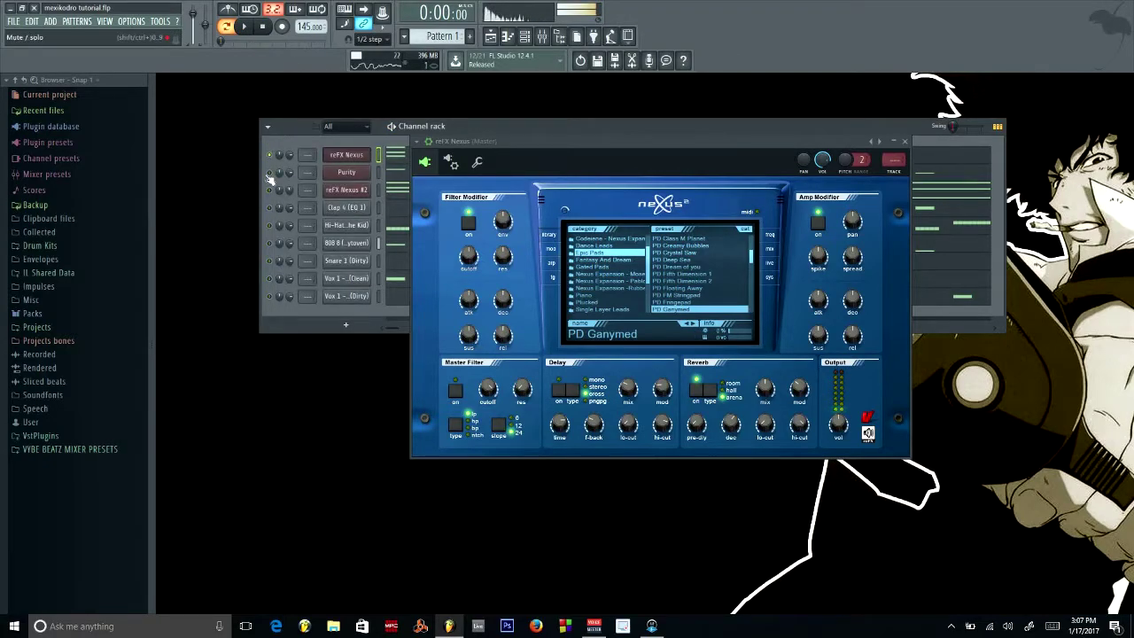
key(space)
click(695, 325)
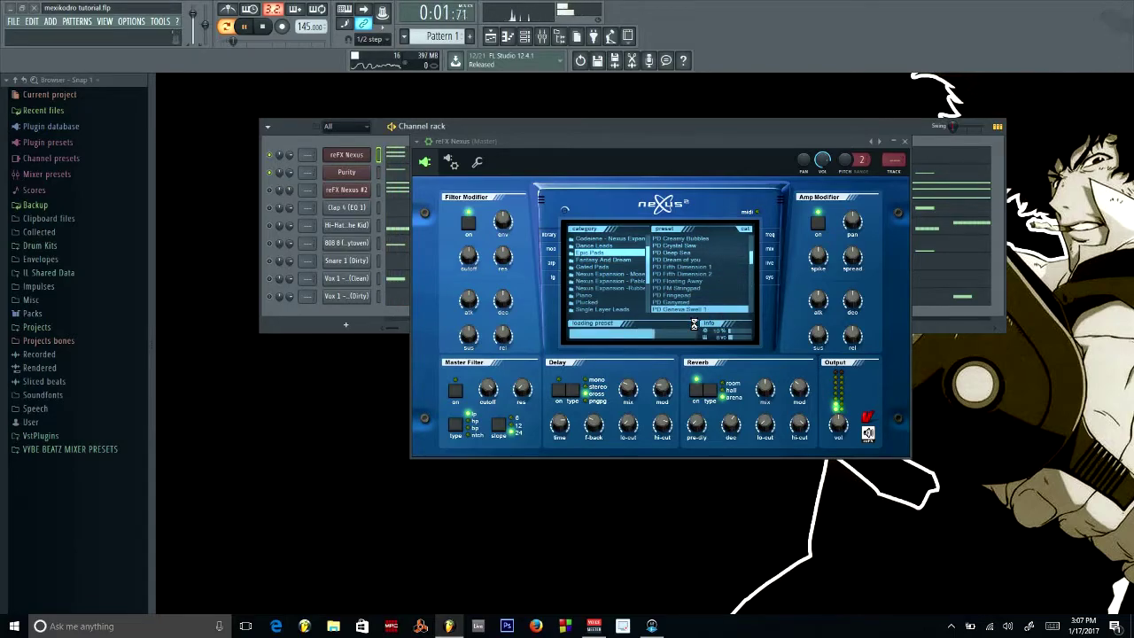
click(695, 324)
click(695, 324)
scroll(705, 282, down, 2)
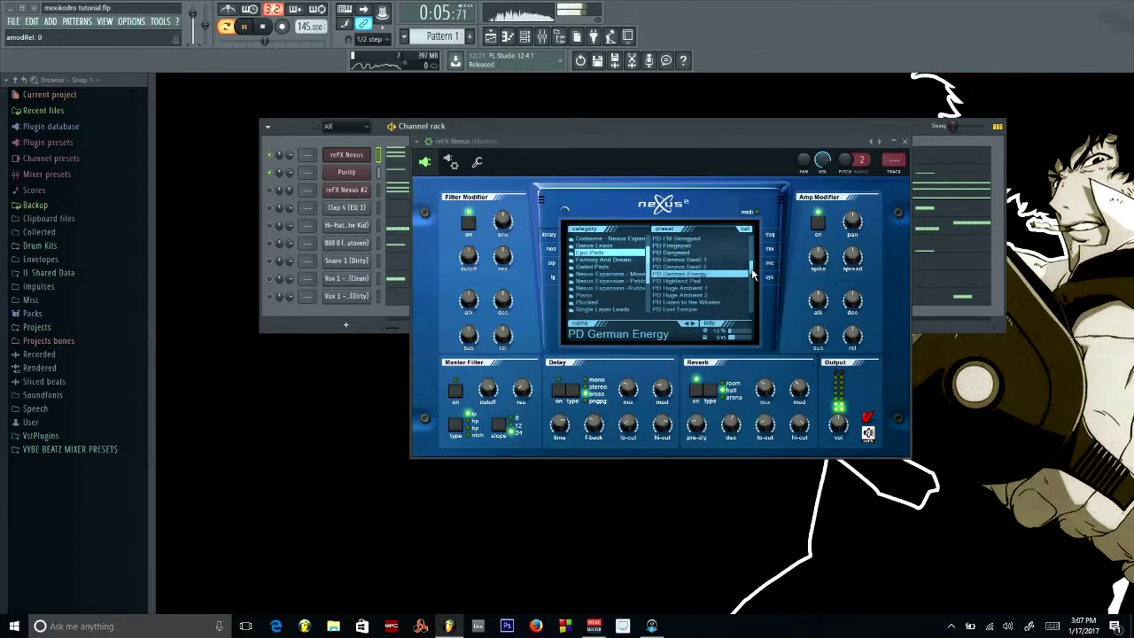
Try PD Highland Pad, PD Huge Ambient 1 and 2, and load PD Listen to the Whales on the first Nexus
click(705, 281)
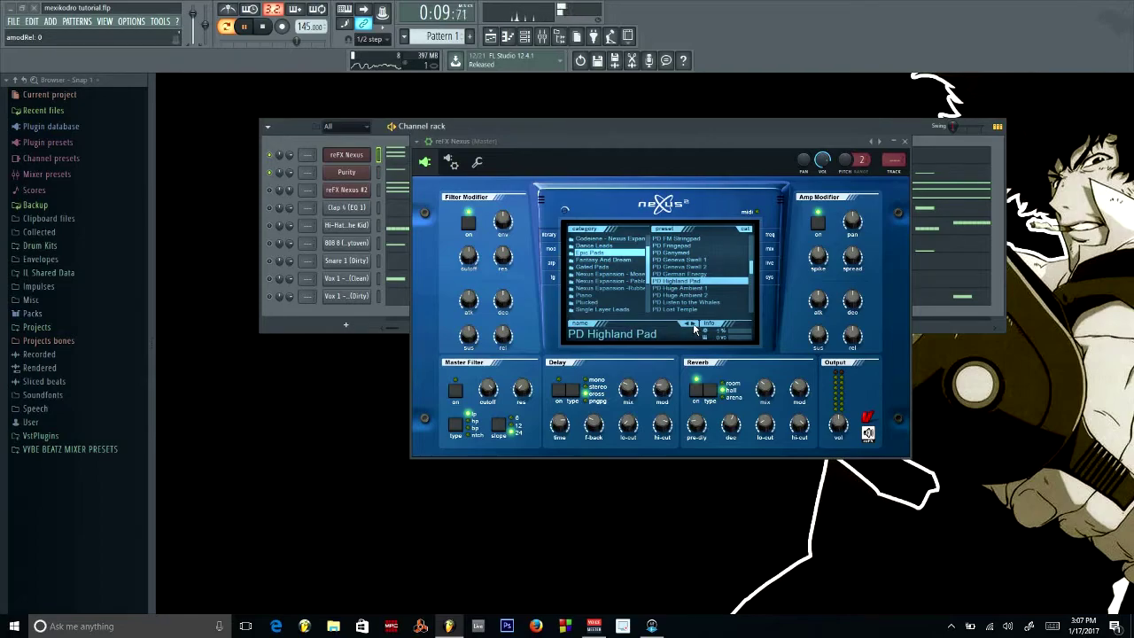
click(693, 323)
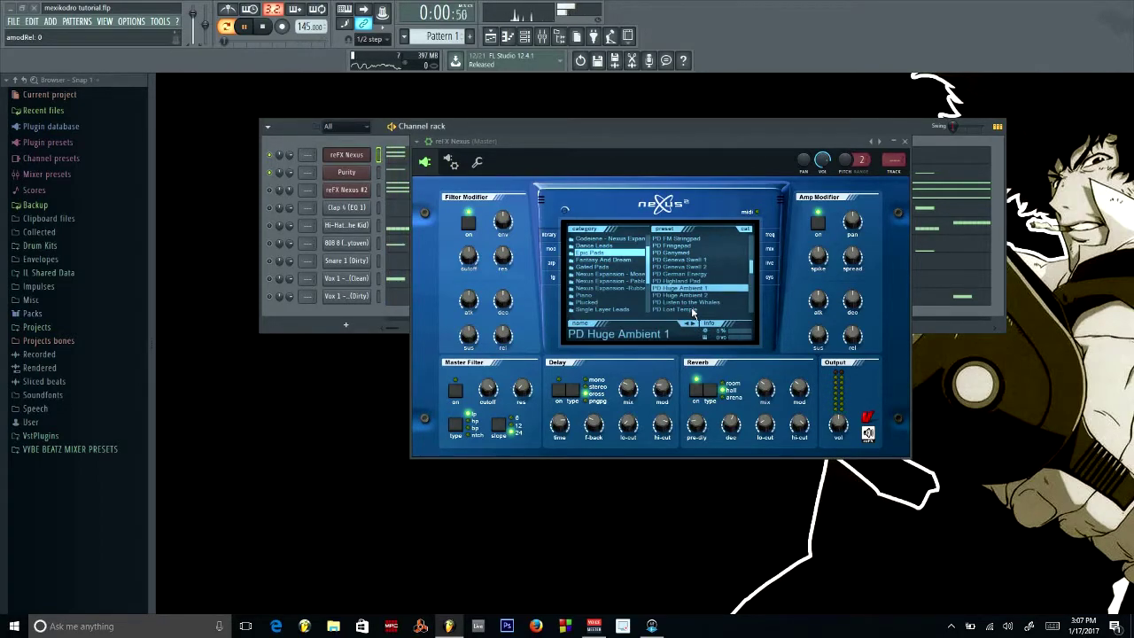
click(693, 323)
click(693, 323)
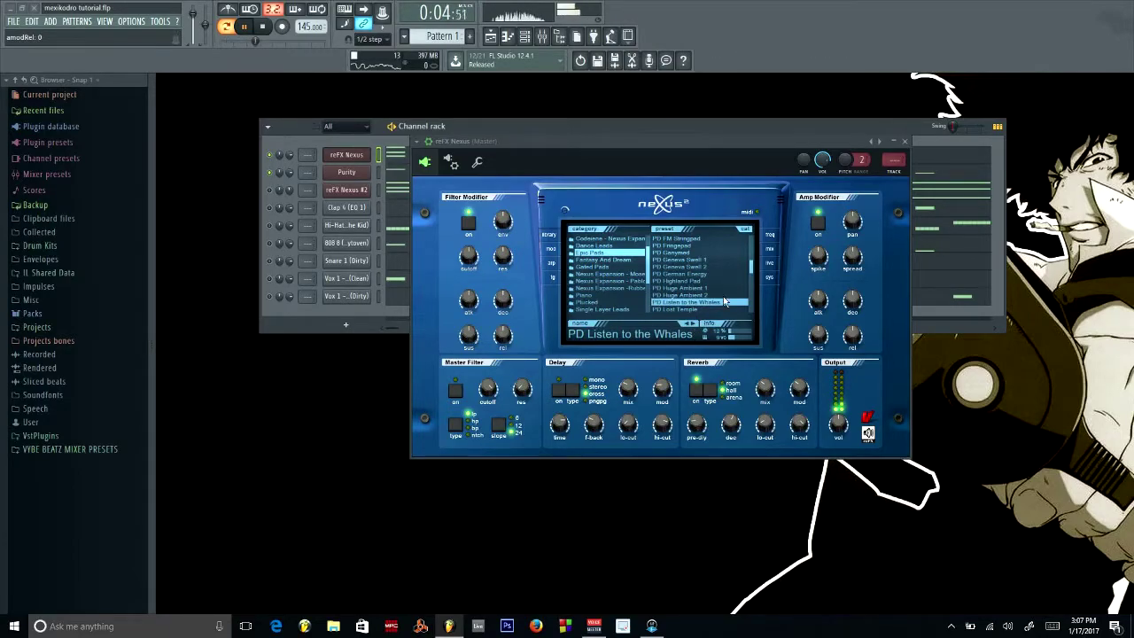
scroll(751, 280, down, 2)
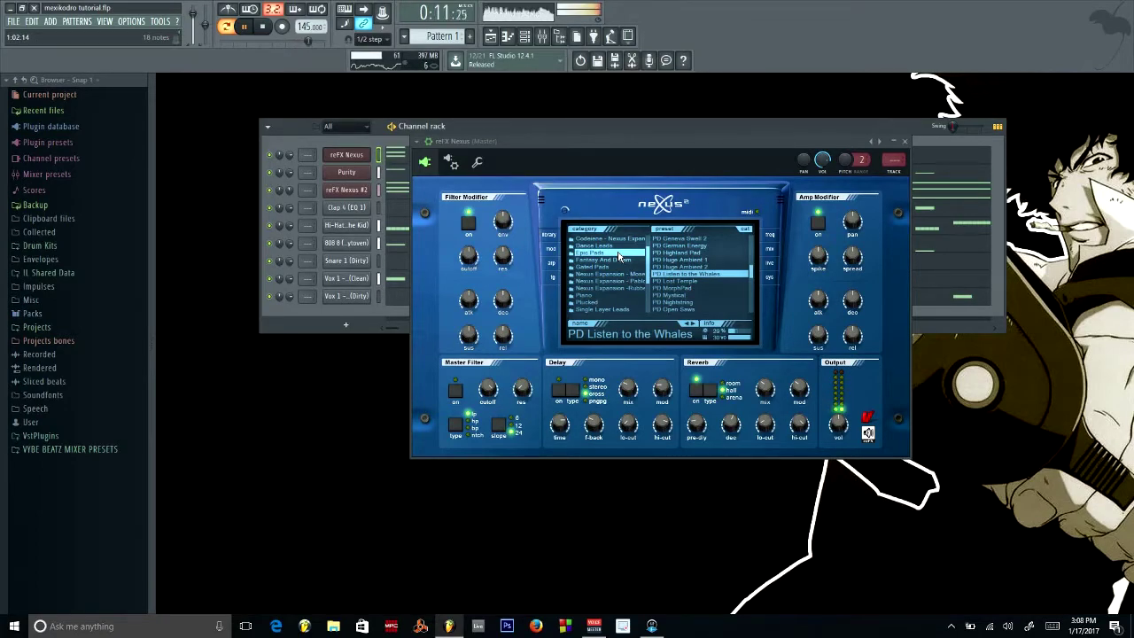
Stop playback, save the project and close the Nexus plugin window
click(263, 27)
key(ctrl+s)
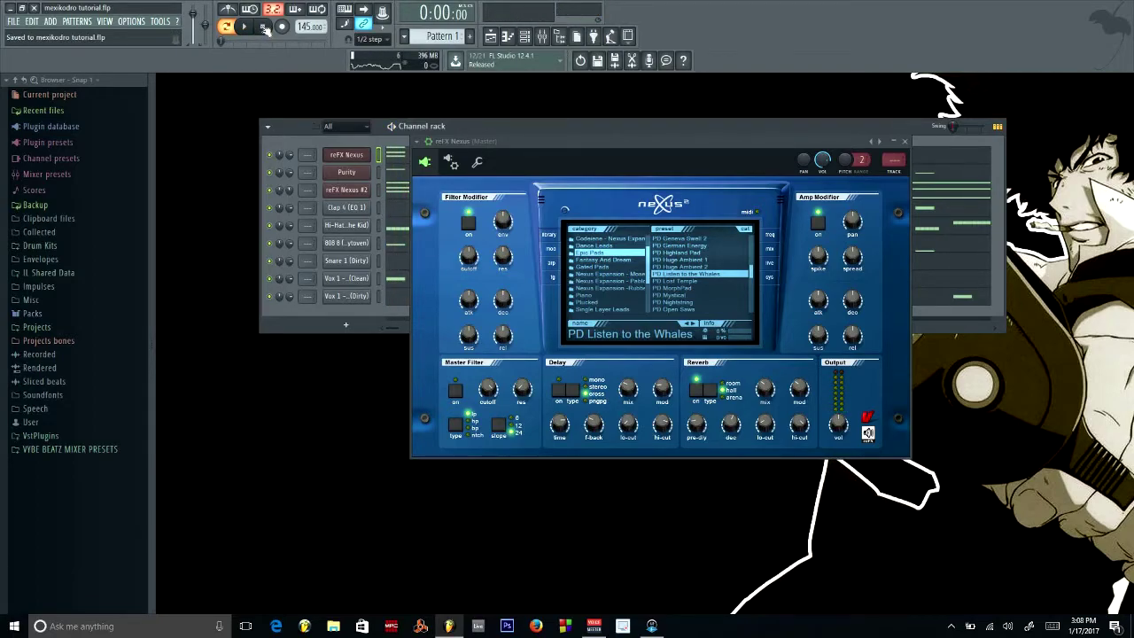
click(904, 142)
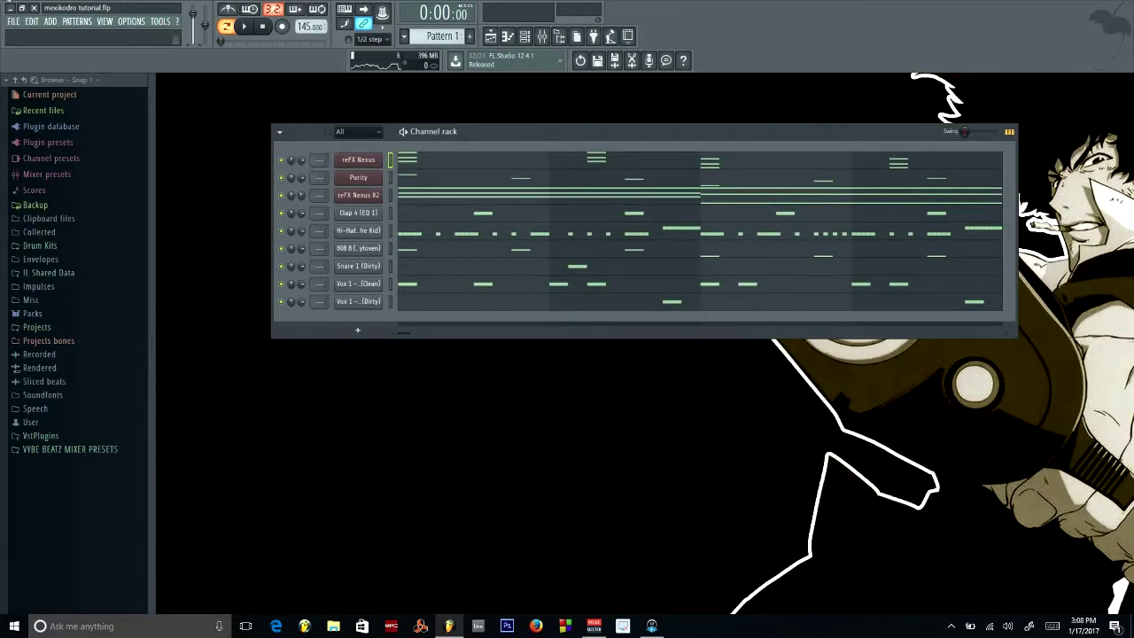
click(13, 20)
click(36, 59)
click(490, 37)
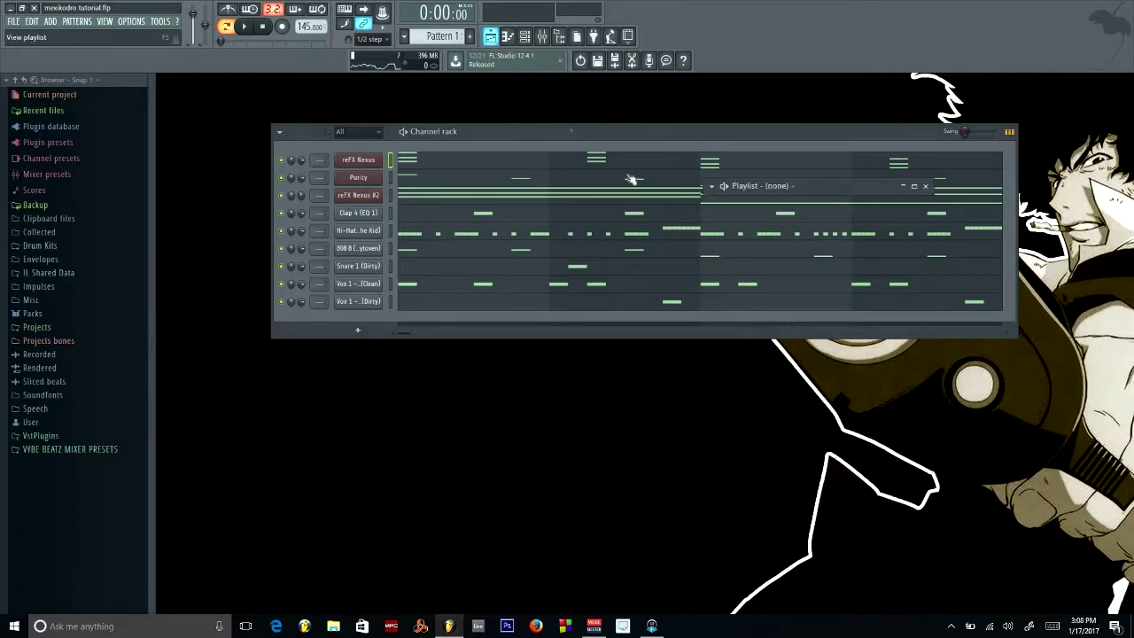
click(925, 185)
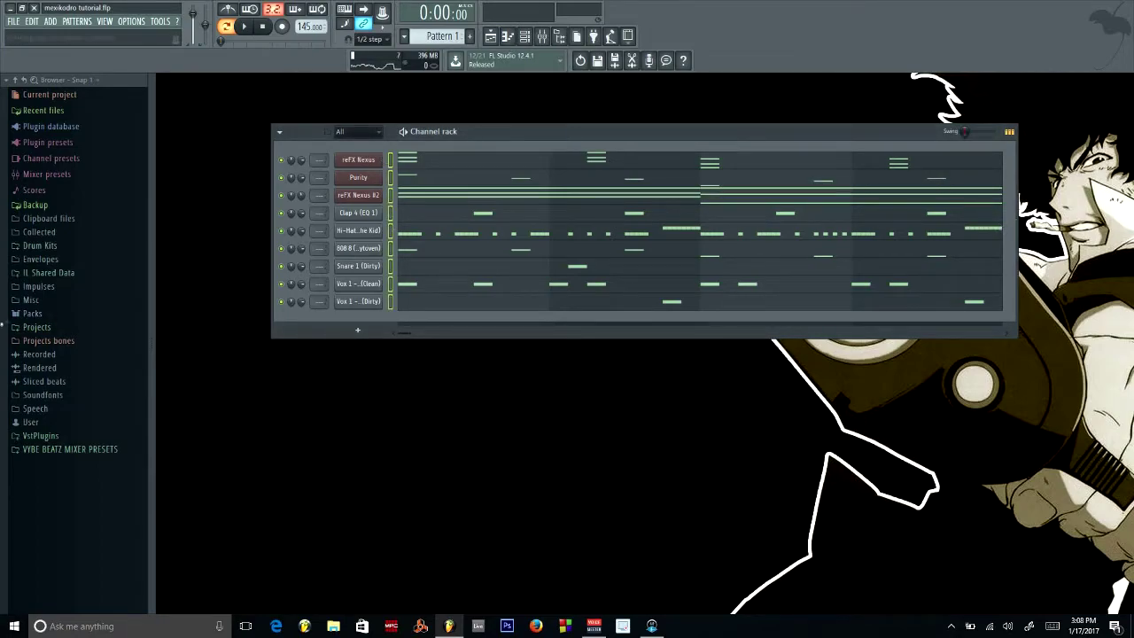
Look through the kits in the browser's Drum Kits folder and collapse it
click(64, 248)
scroll(84, 297, down, 2)
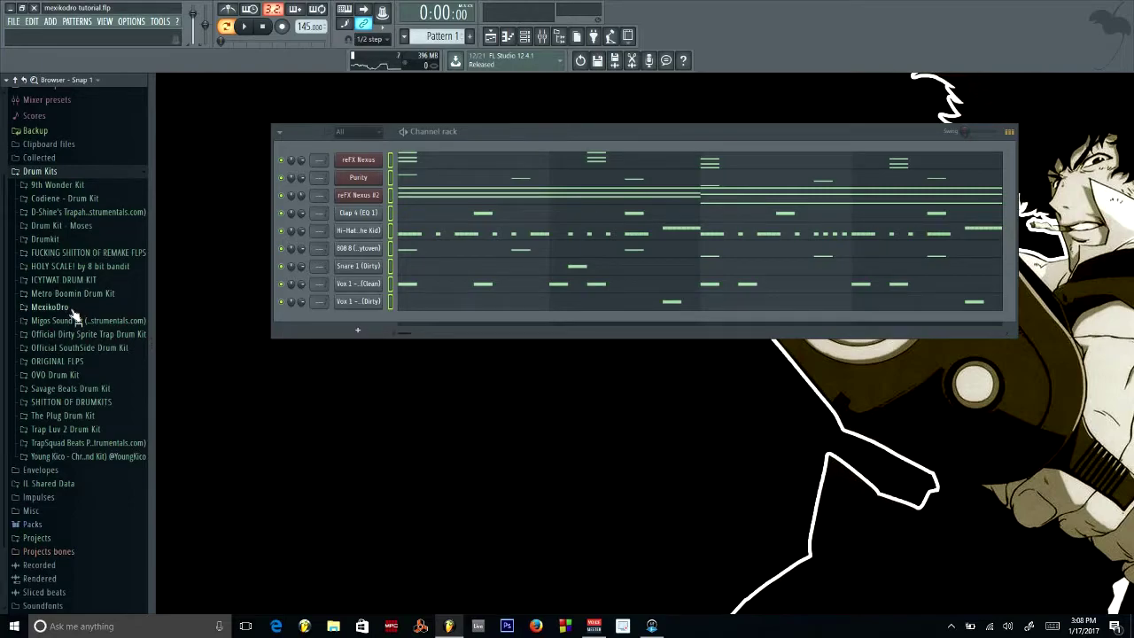
click(44, 171)
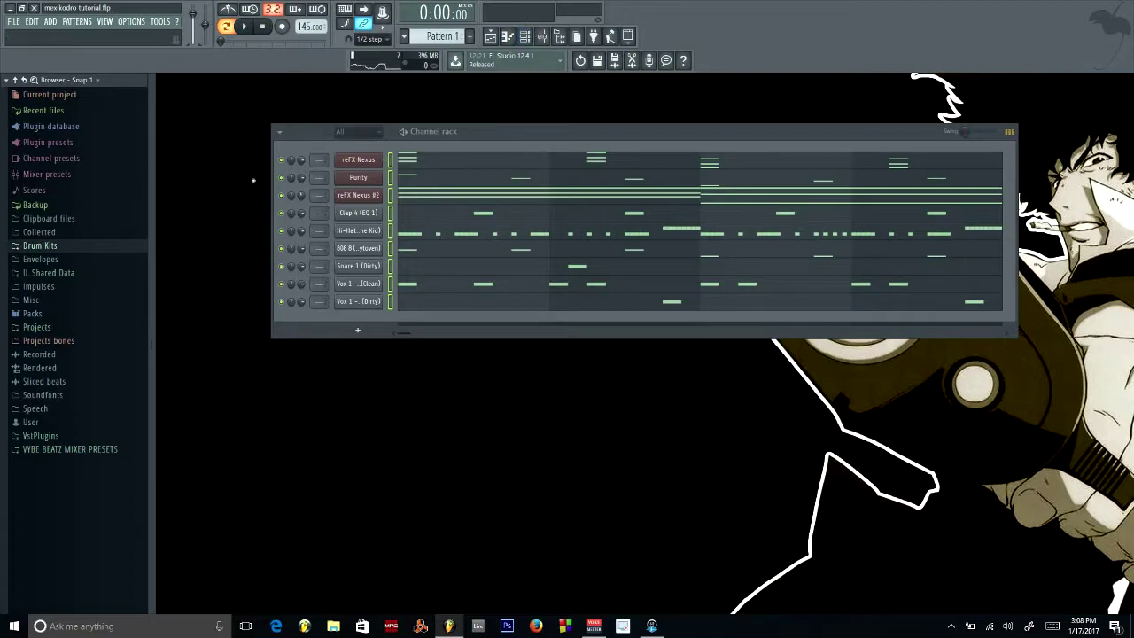
Save the project, route all selected channels to mixer tracks starting from Insert 1, and move the mixer below the channel rack's title
key(ctrl+s)
click(543, 36)
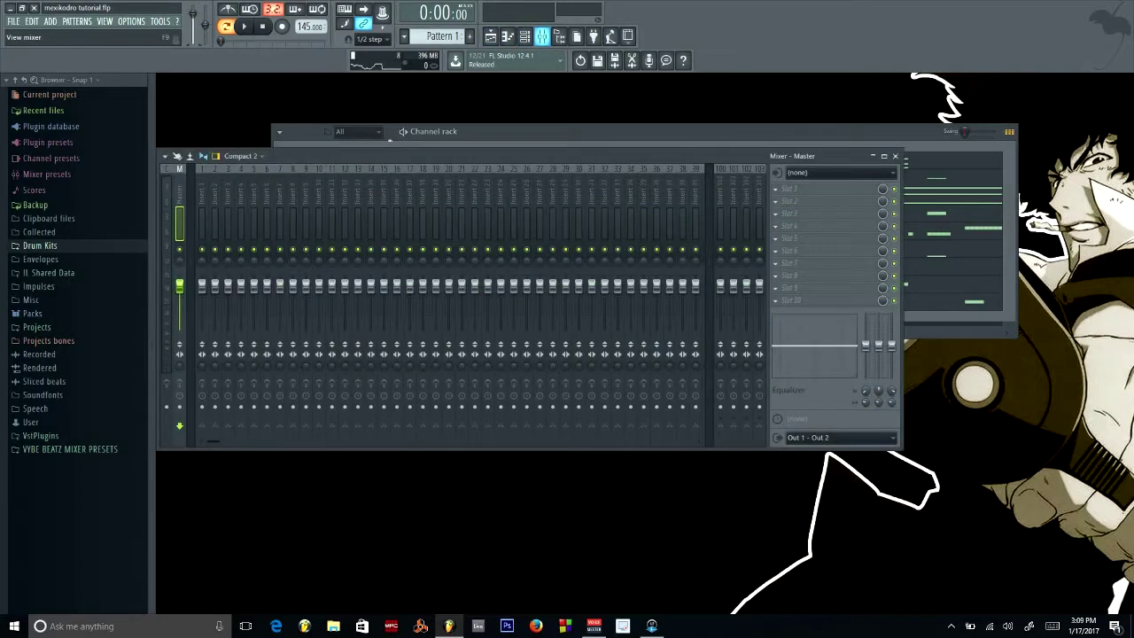
drag(439, 156, 800, 118)
click(562, 177)
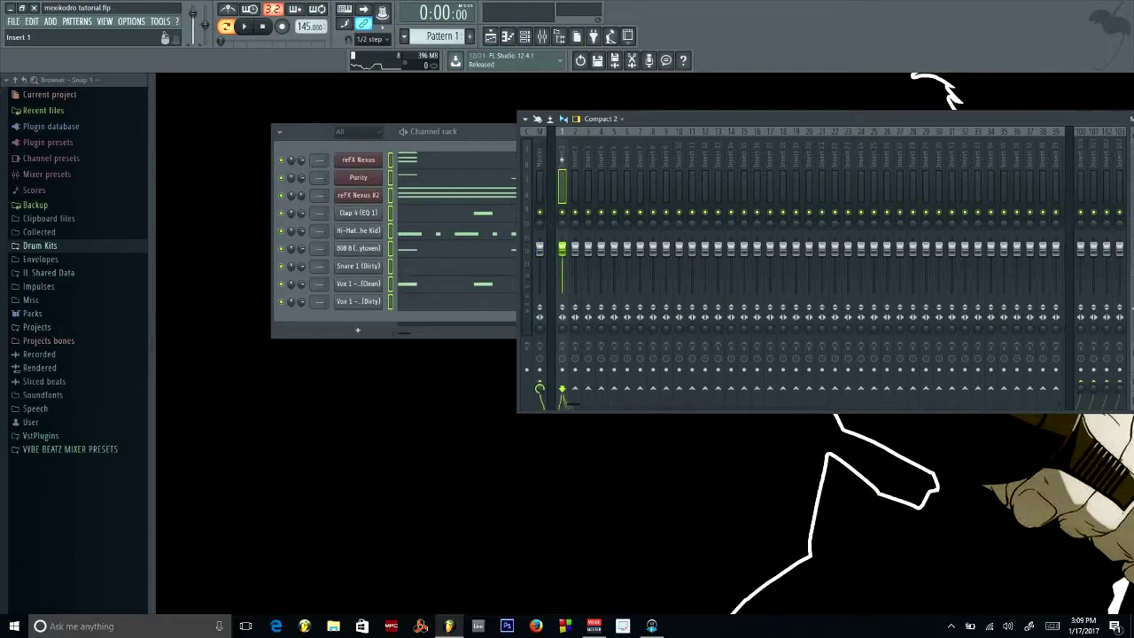
click(525, 120)
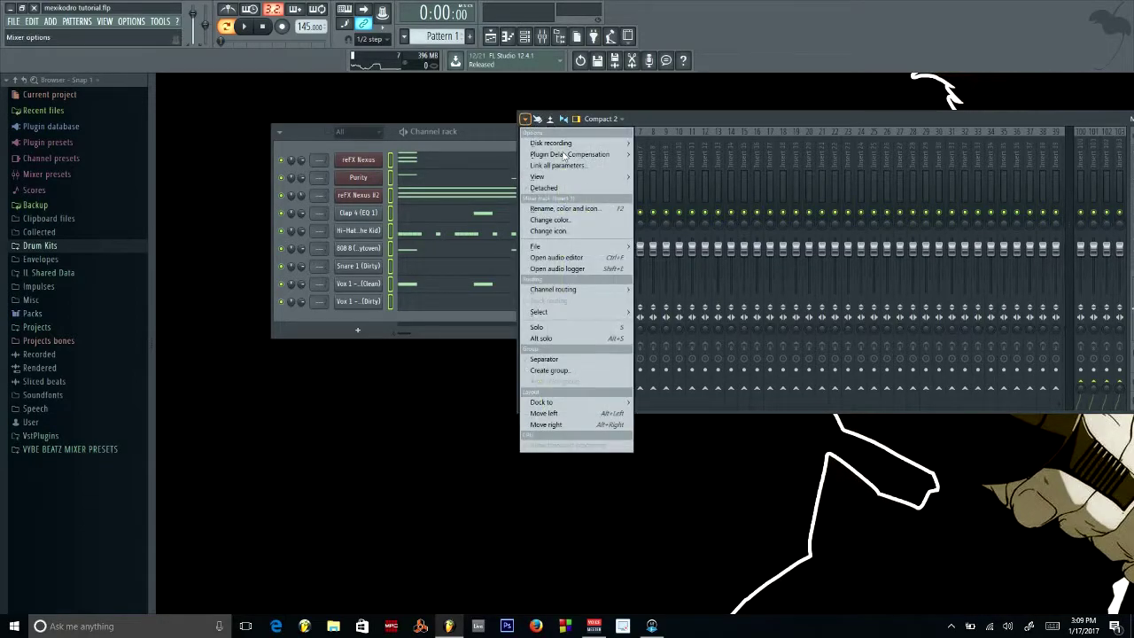
mouse_move(590, 245)
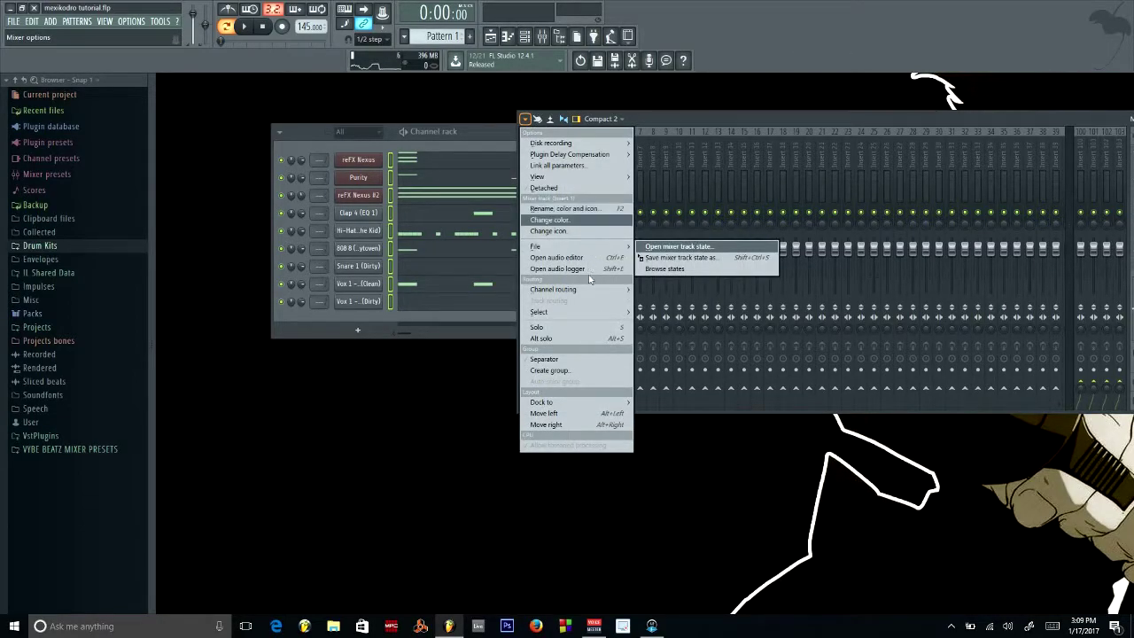
mouse_move(594, 292)
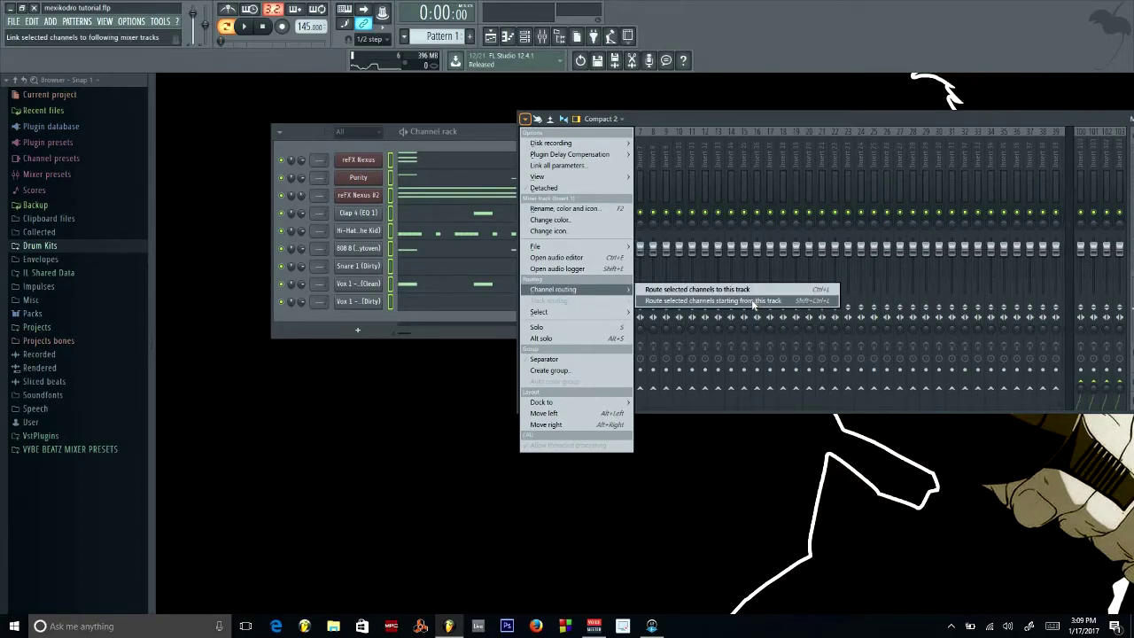
click(758, 300)
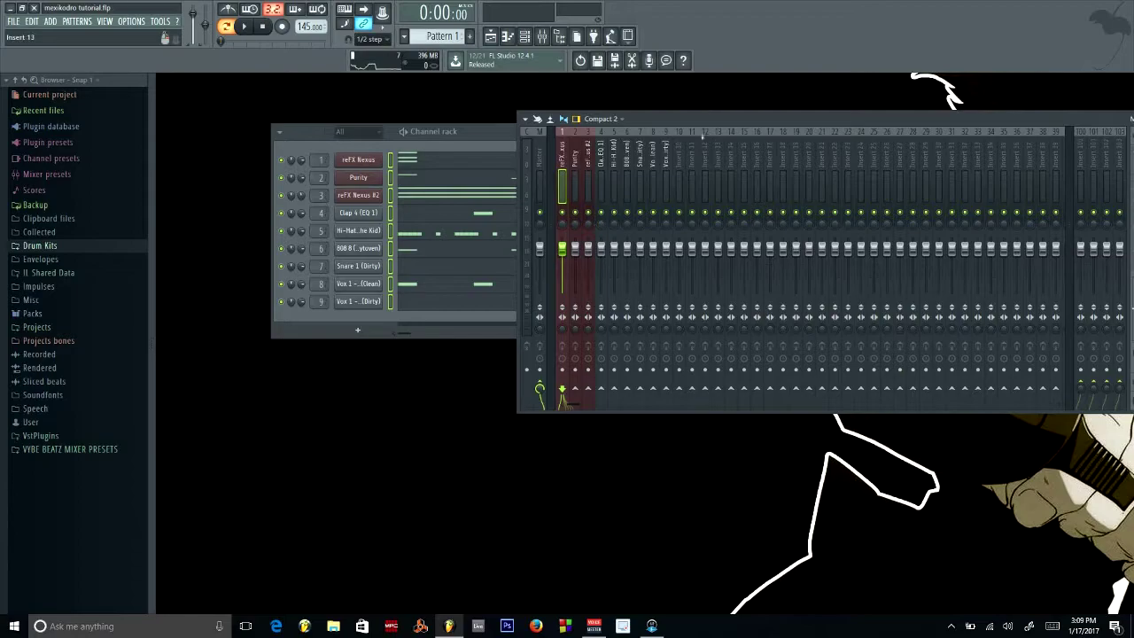
drag(681, 119, 511, 112)
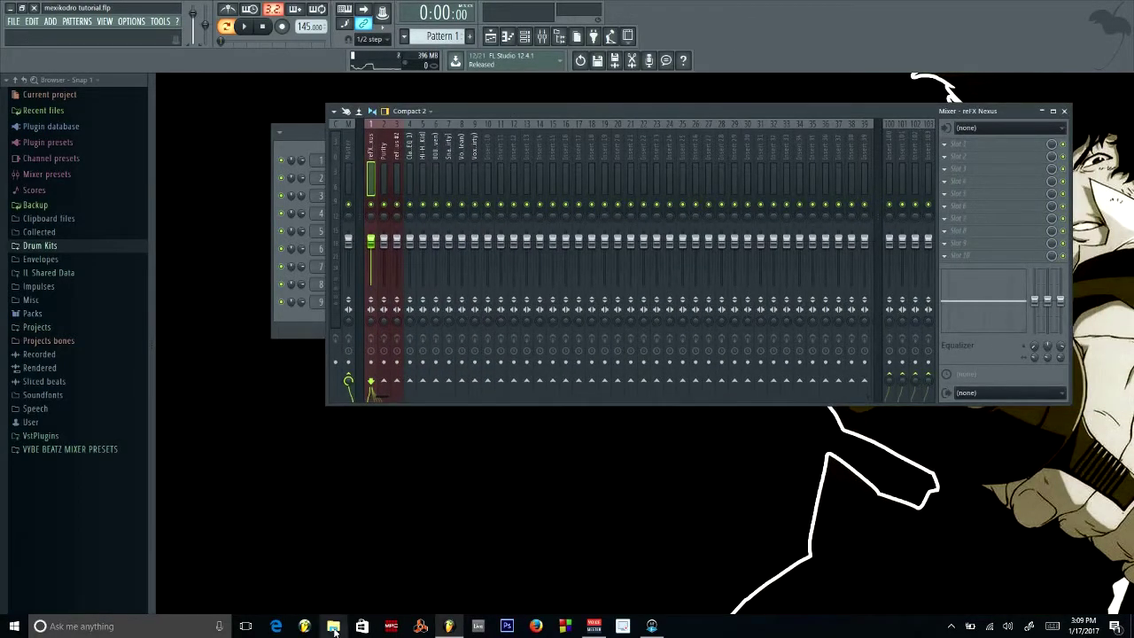
drag(523, 107, 595, 180)
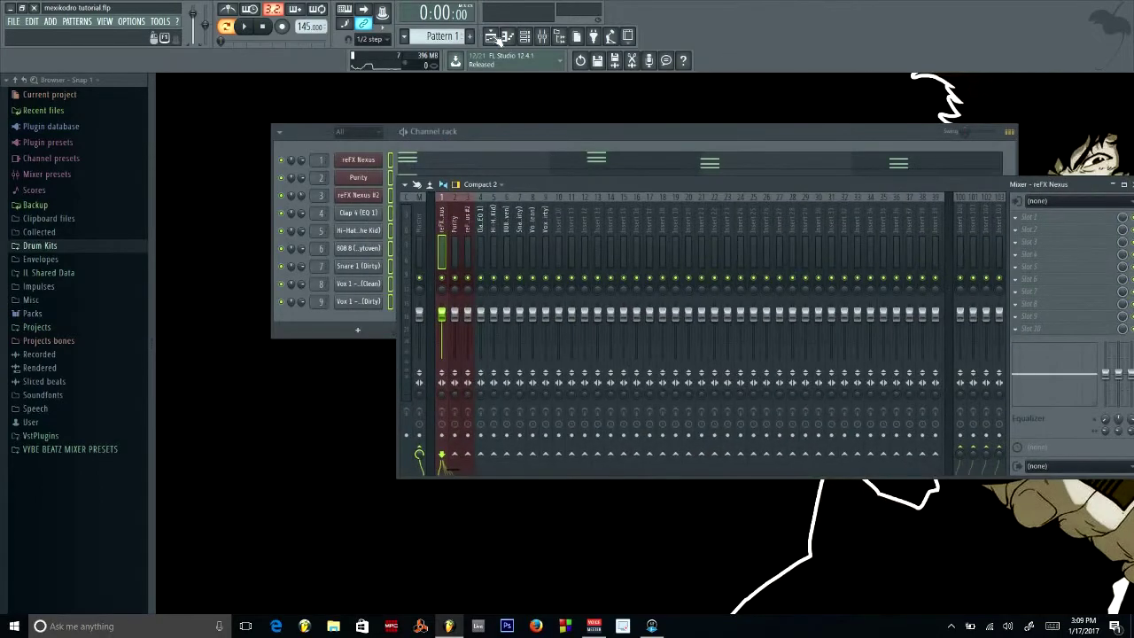
key(F5)
double_click(831, 186)
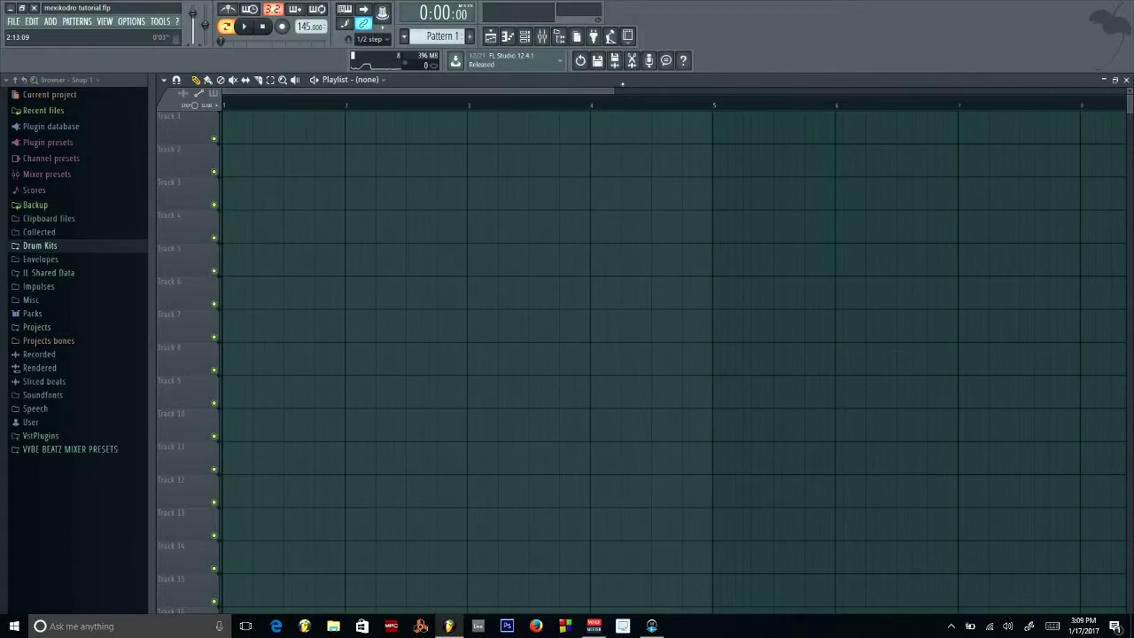
double_click(614, 84)
click(516, 131)
click(60, 22)
mouse_move(65, 34)
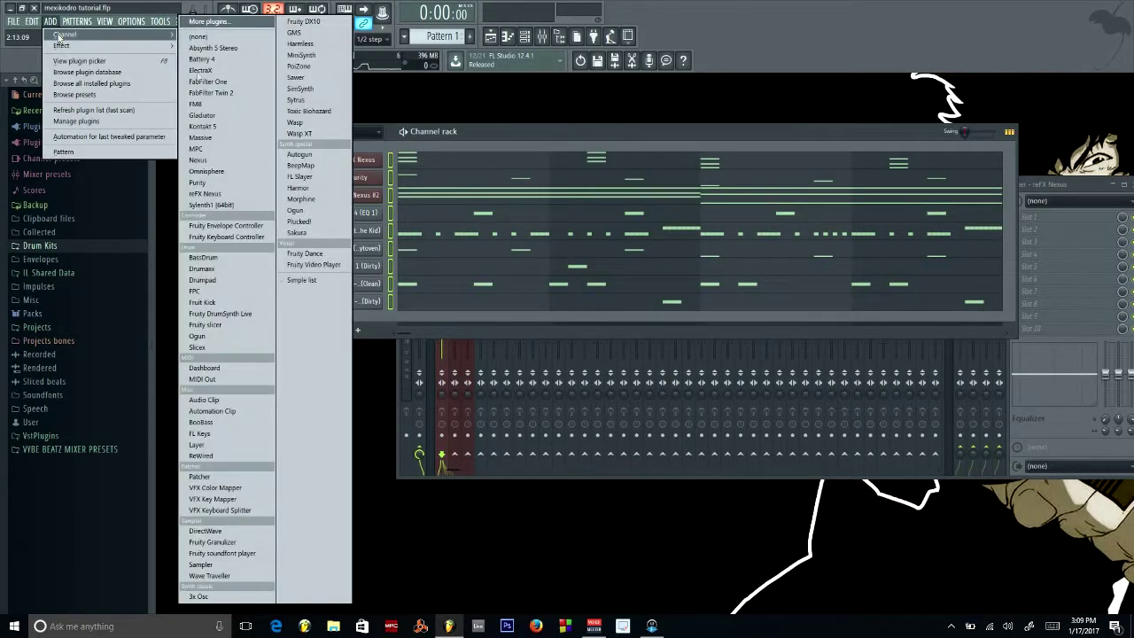
click(552, 136)
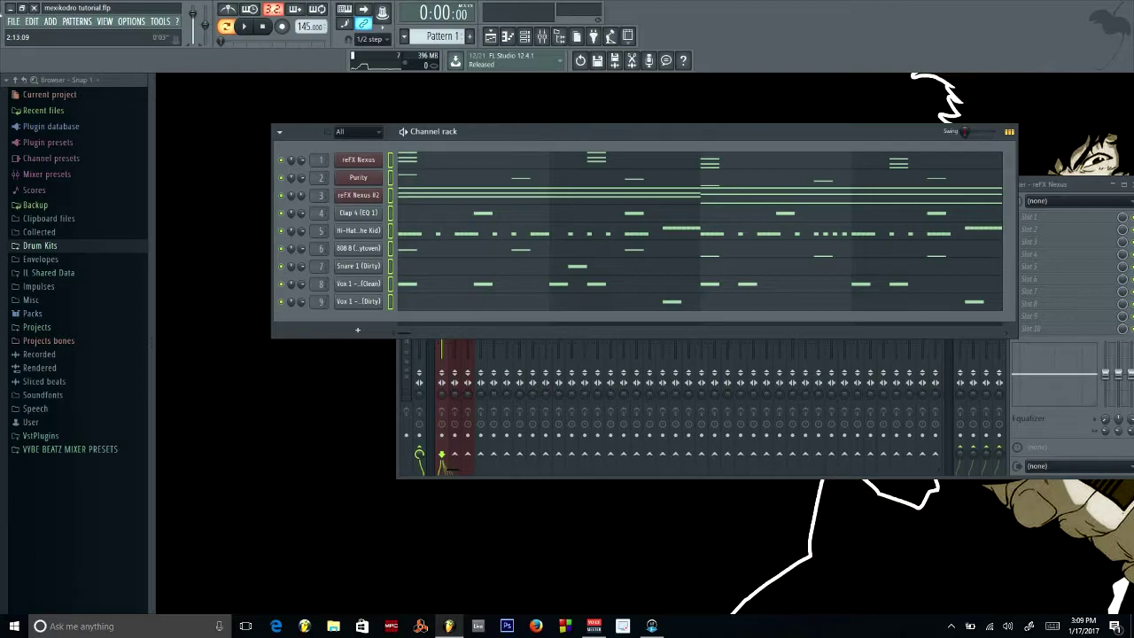
Split Pattern 1 by channel into separate patterns and open the playlist
click(78, 21)
click(154, 162)
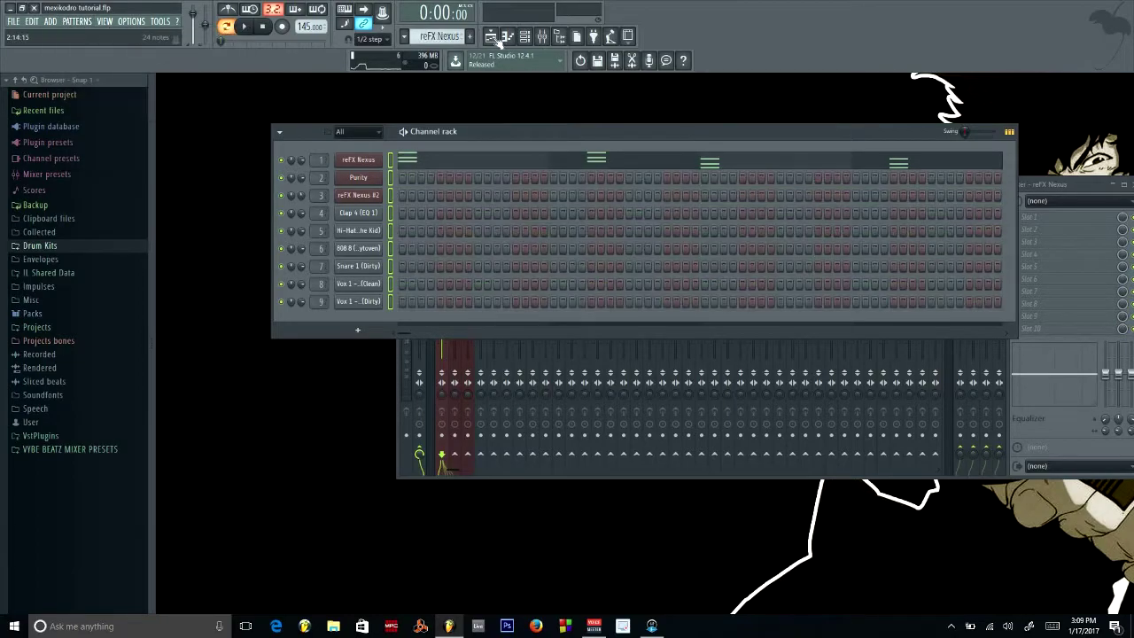
click(490, 37)
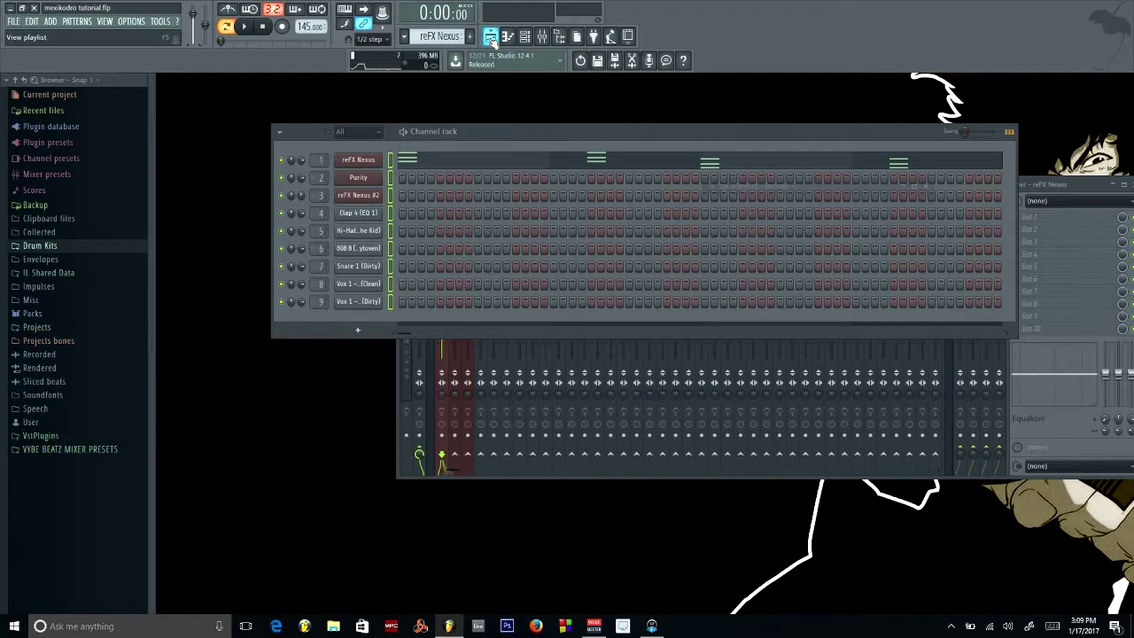
Place the reFX Nexus pattern at bar 1 on Track 1 of the playlist and set the snap to Bar
click(642, 168)
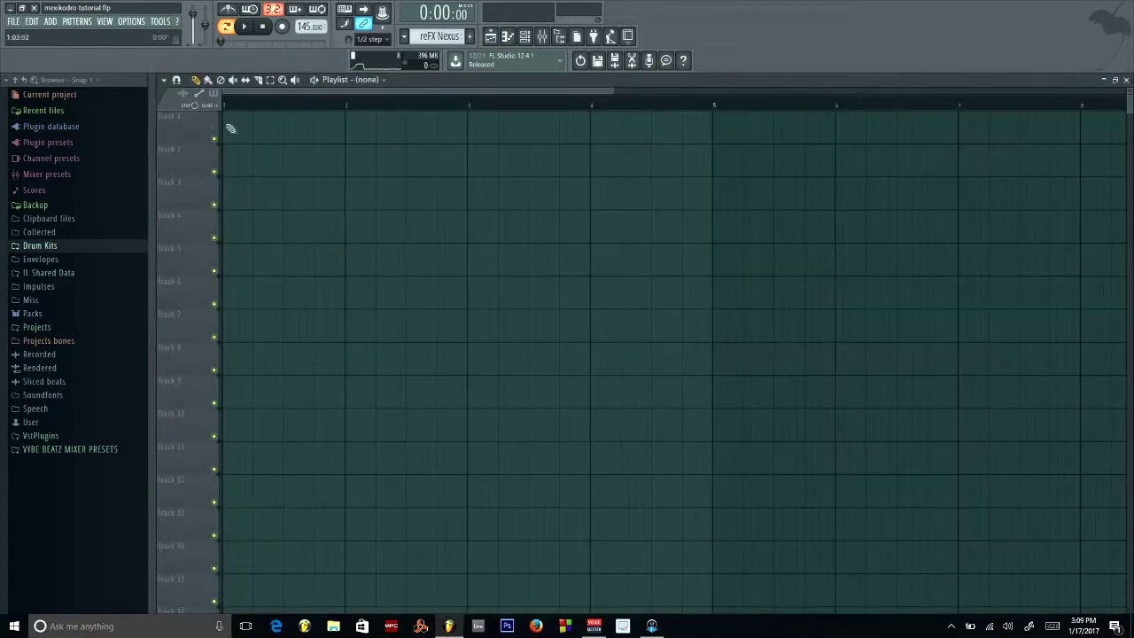
click(229, 126)
drag(501, 90, 949, 92)
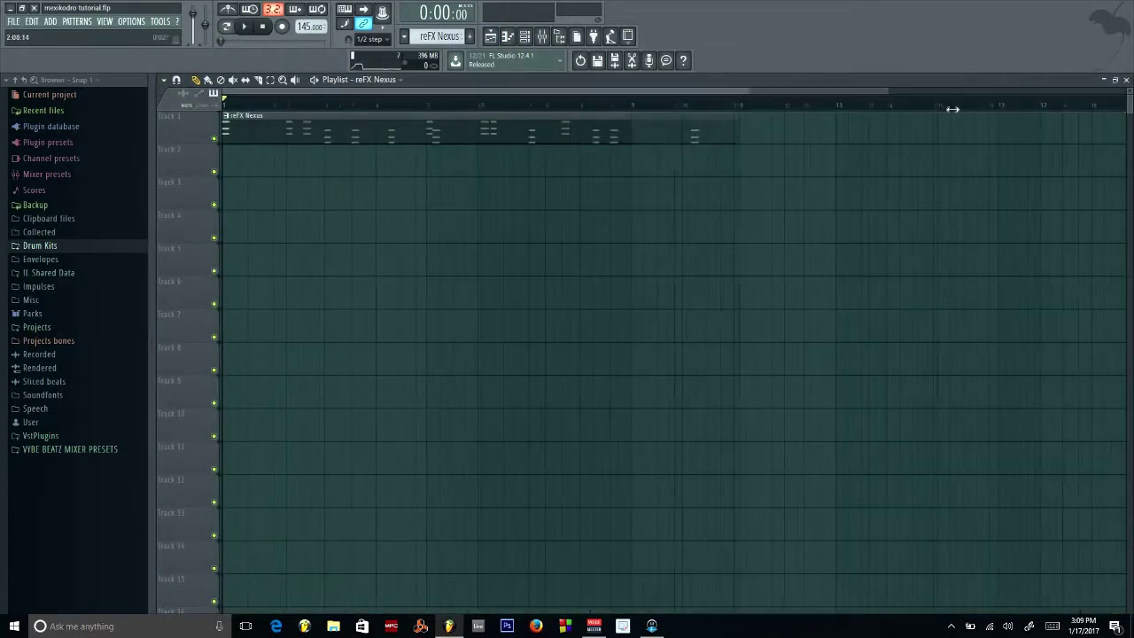
click(370, 39)
click(369, 203)
Place the Purity pattern on Track 2 and the reFX Nexus #2 pattern on Track 3, both starting at bar 1
click(404, 36)
click(435, 58)
click(229, 158)
click(404, 37)
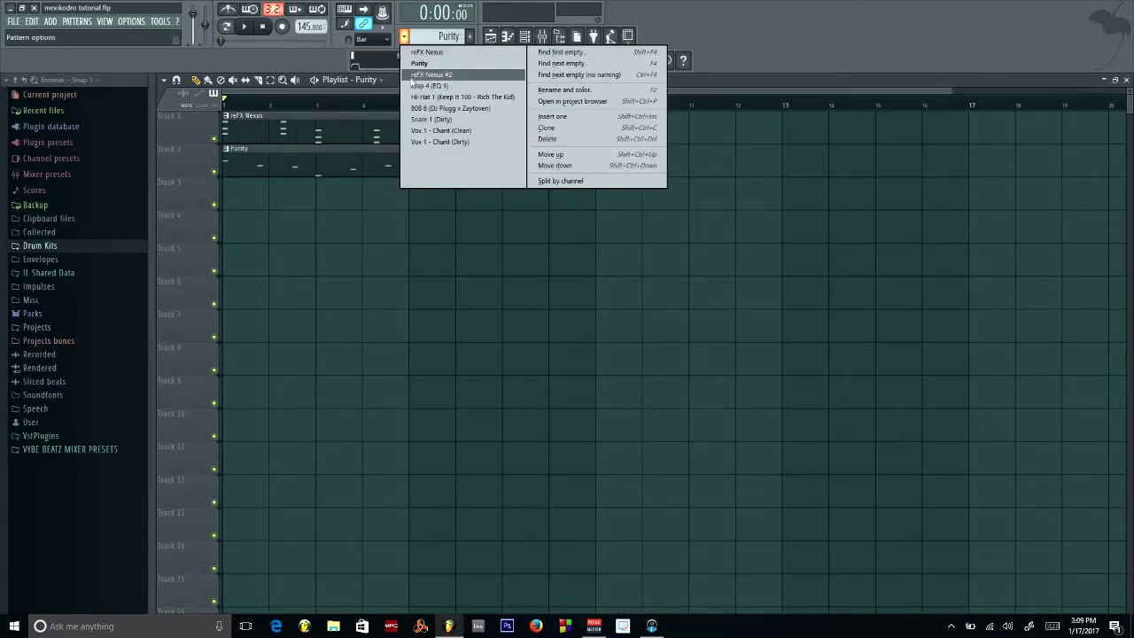
click(431, 74)
click(232, 190)
Add the Clap 4 (EQ 1) pattern on Track 4 and the Hi-Hat 1 pattern on Track 5, starting at bar 1
click(404, 37)
click(426, 86)
click(244, 222)
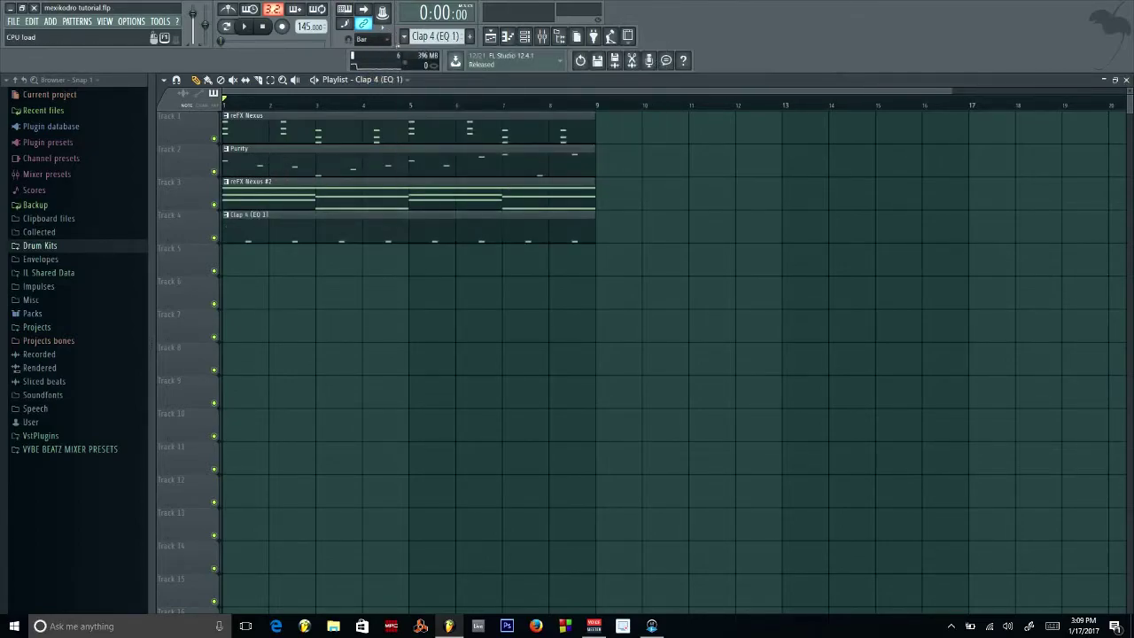
click(404, 36)
click(430, 97)
click(255, 266)
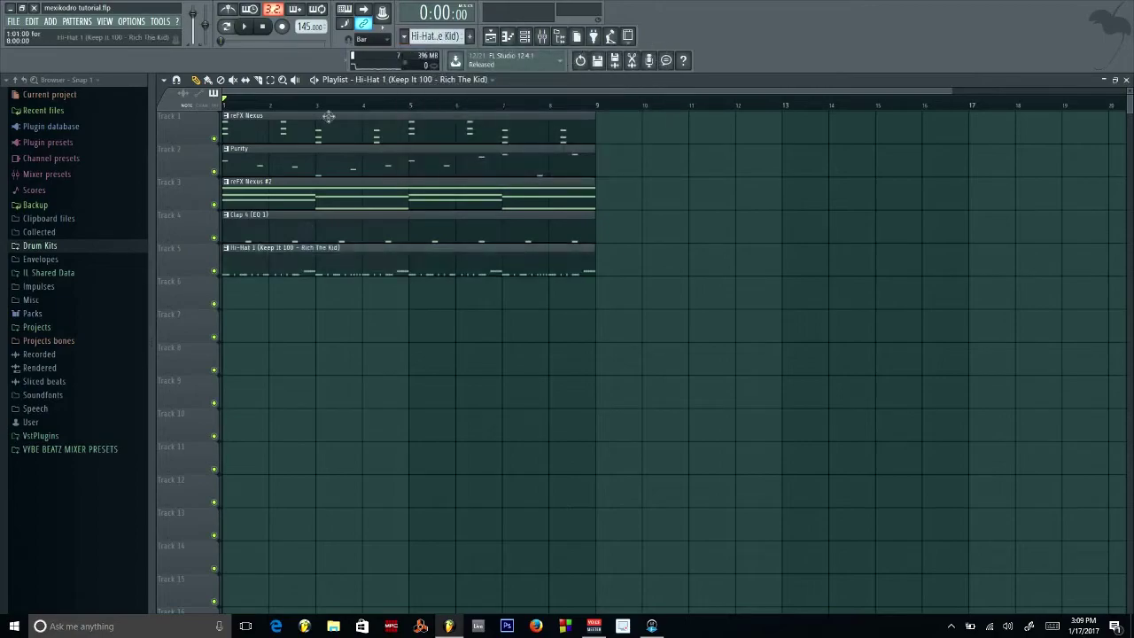
Add the 808 8 (DJ Plugg x Zaytoven) pattern on Track 6 and the Snare 1 (Dirty) pattern on Track 7 at bar 1
click(404, 37)
click(426, 109)
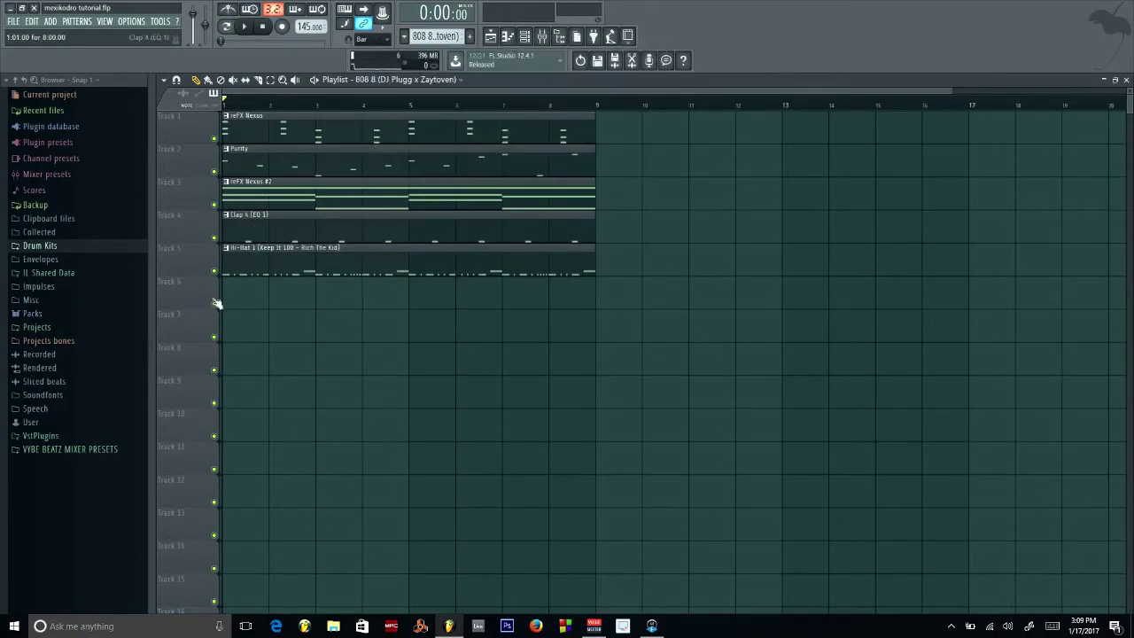
click(224, 291)
click(404, 36)
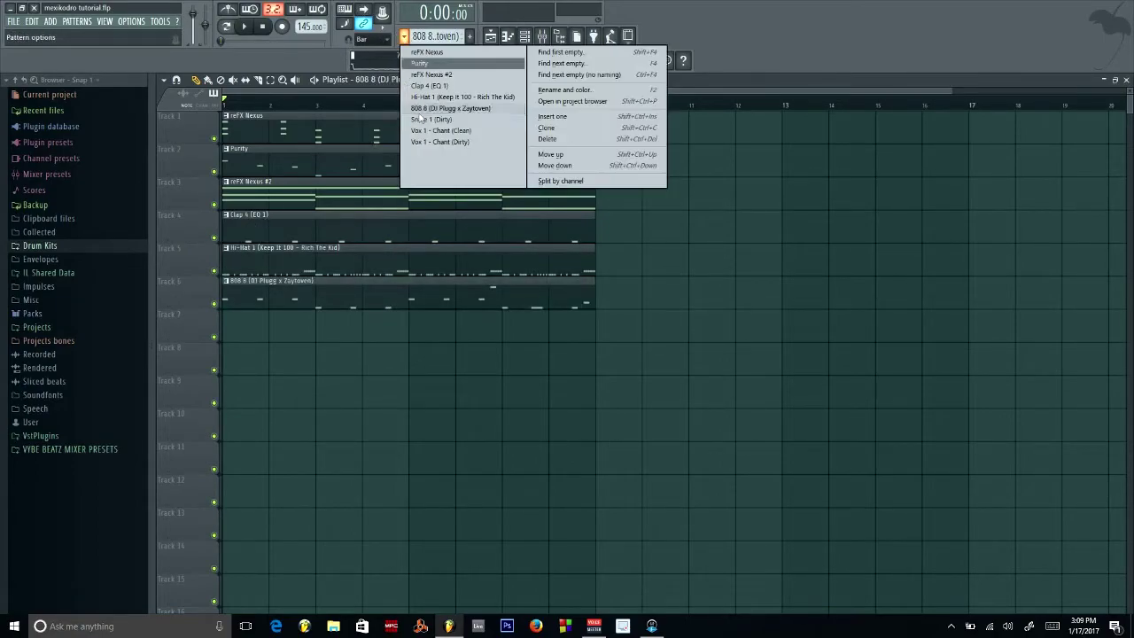
click(432, 119)
click(228, 326)
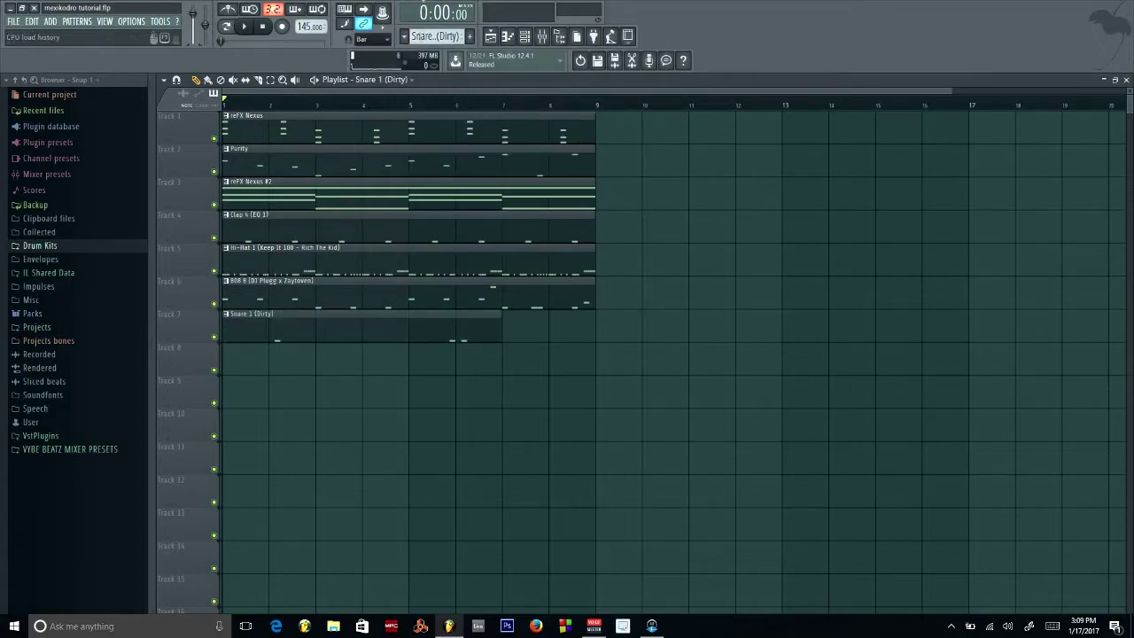
Place Vox 1 - Chant (Clean) on Track 8, select the Vox 1 - Chant (Dirty) pattern, and close the playlist
click(410, 41)
click(430, 140)
click(227, 361)
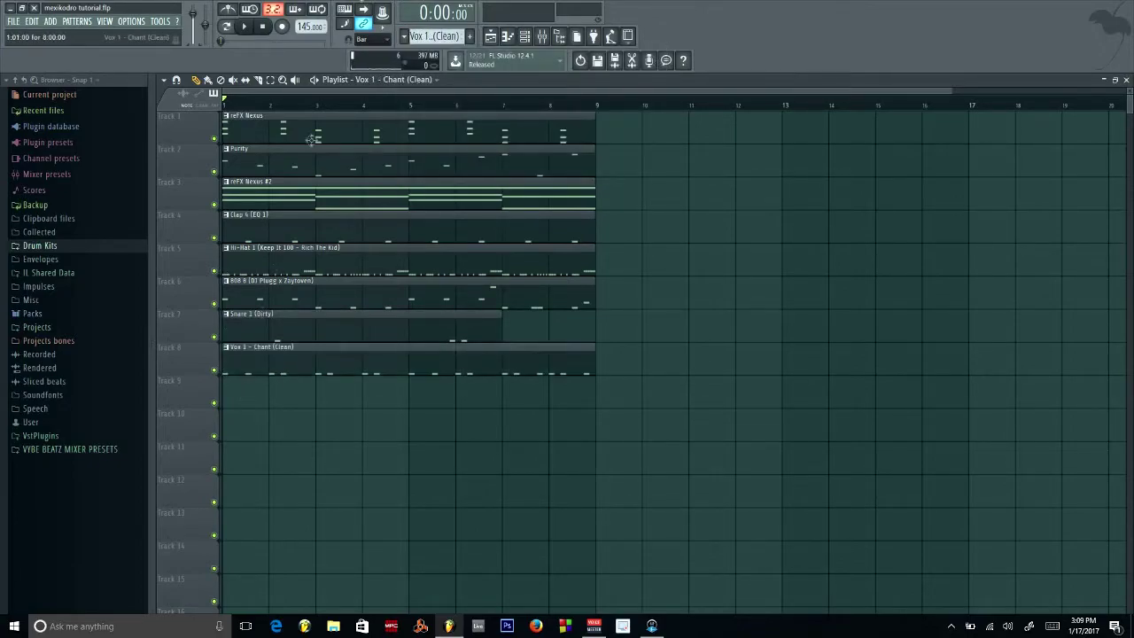
click(411, 37)
click(430, 148)
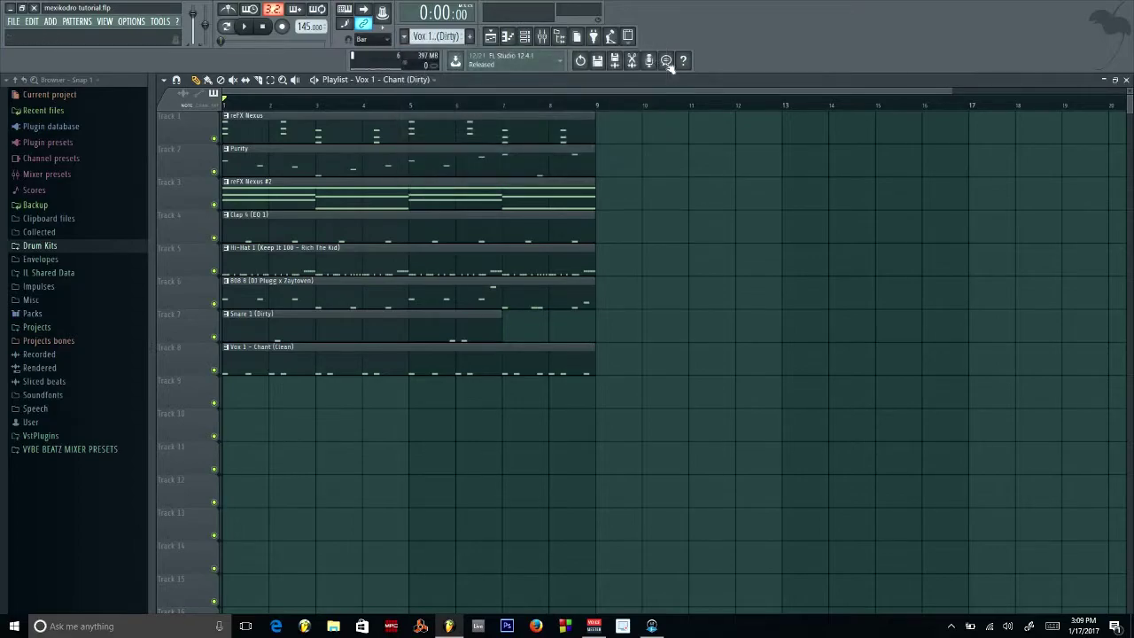
click(1126, 79)
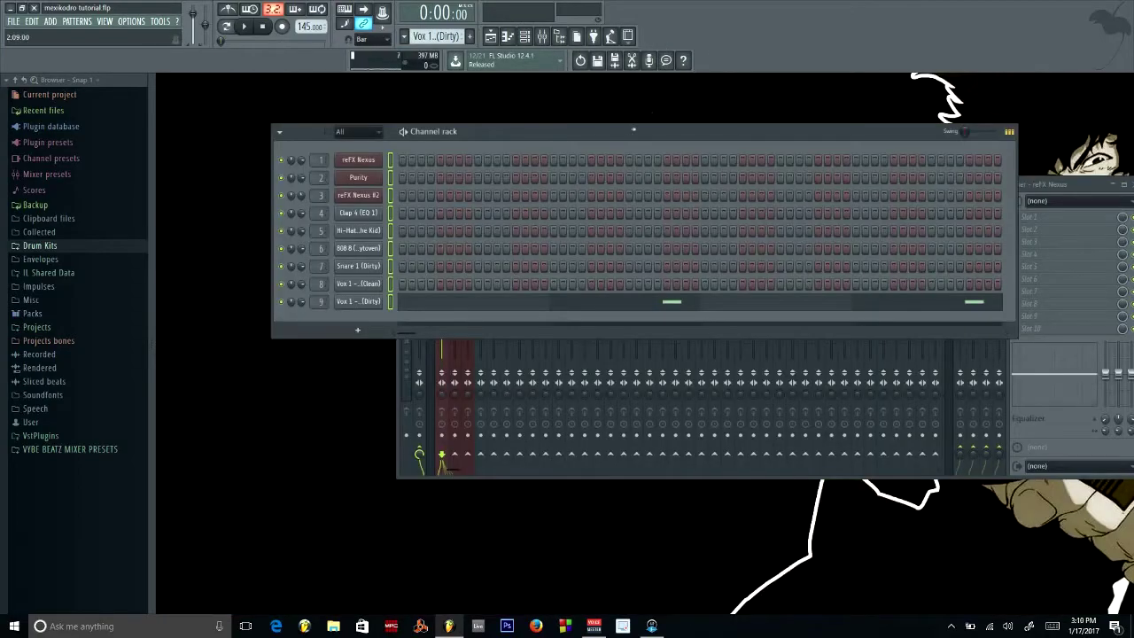
Open the mixer and rearrange the windows so File Explorer sits over the reopened playlist with its empty tracks exposed
key(F9)
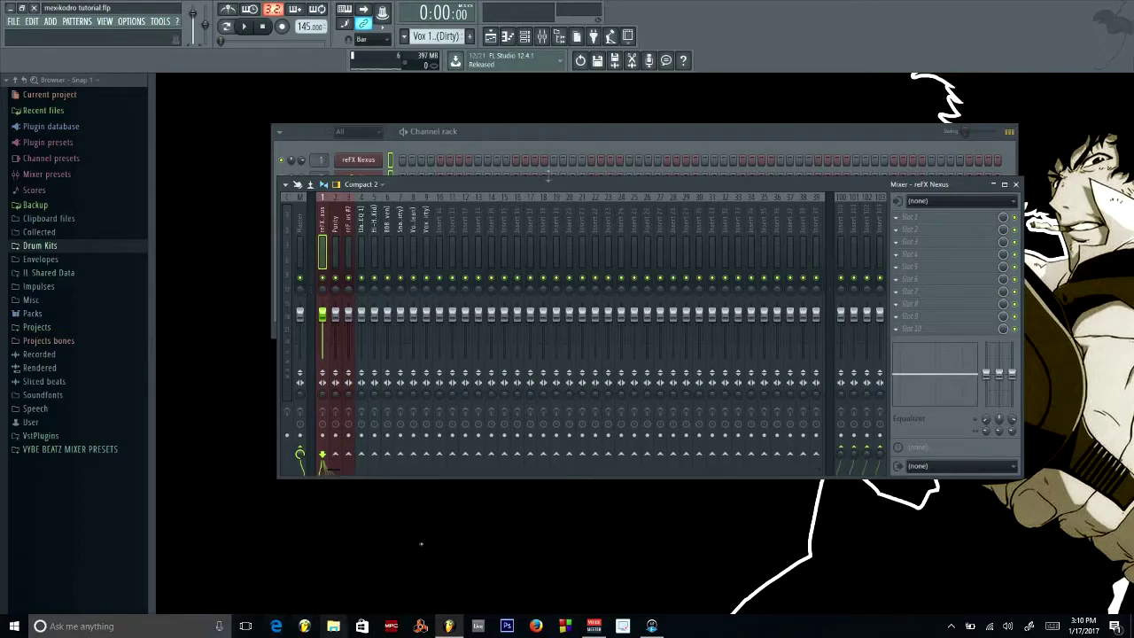
key(super+e)
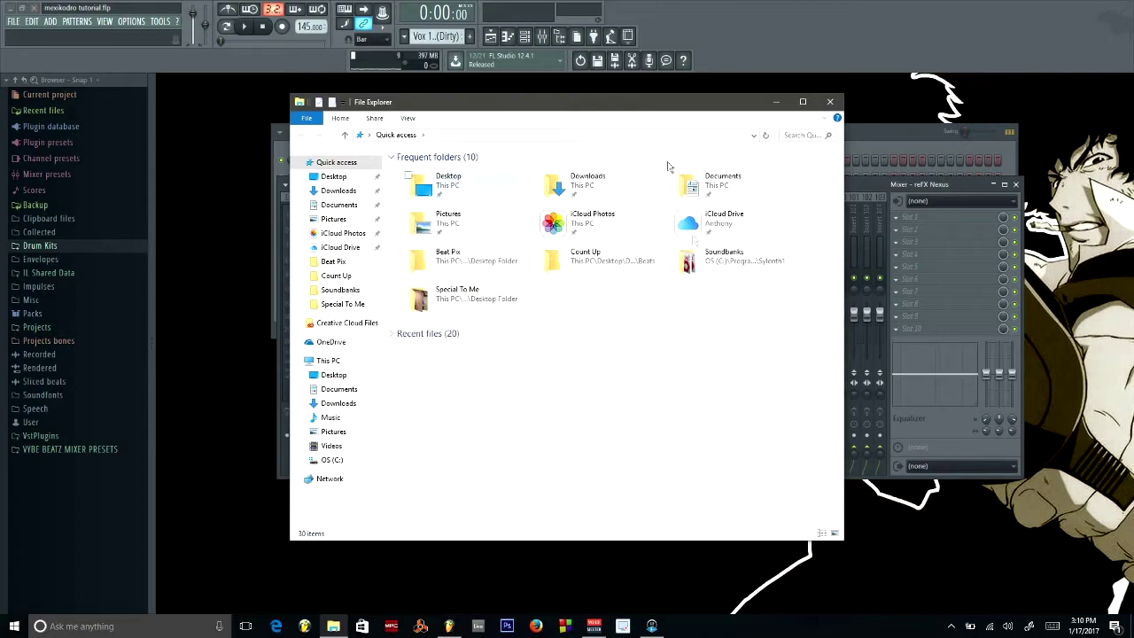
drag(621, 201, 886, 180)
click(608, 418)
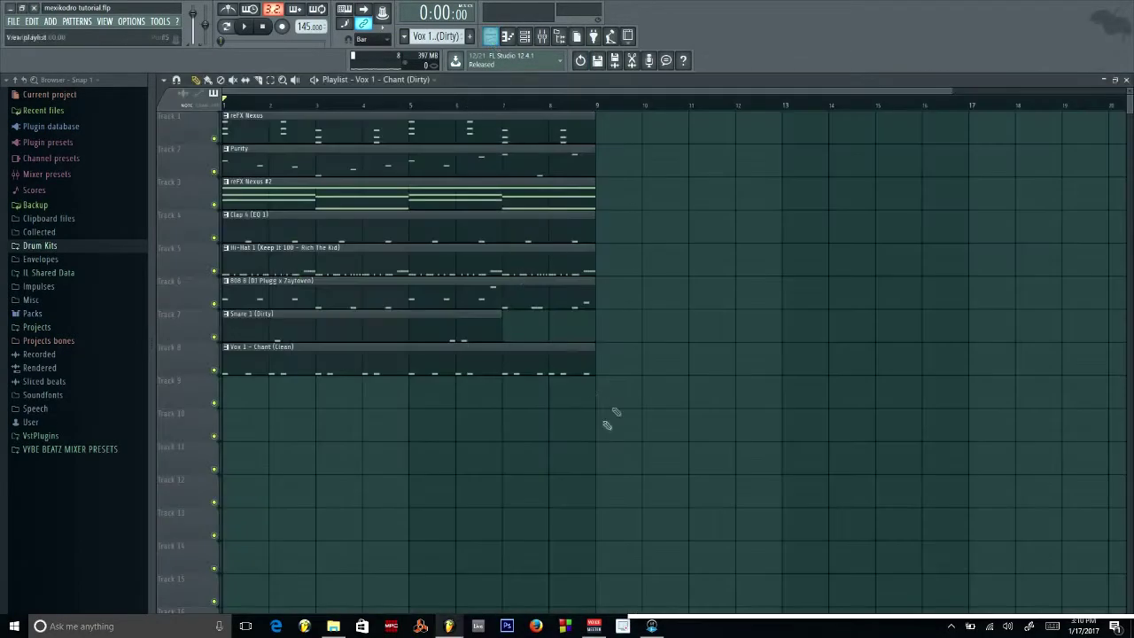
key(F5)
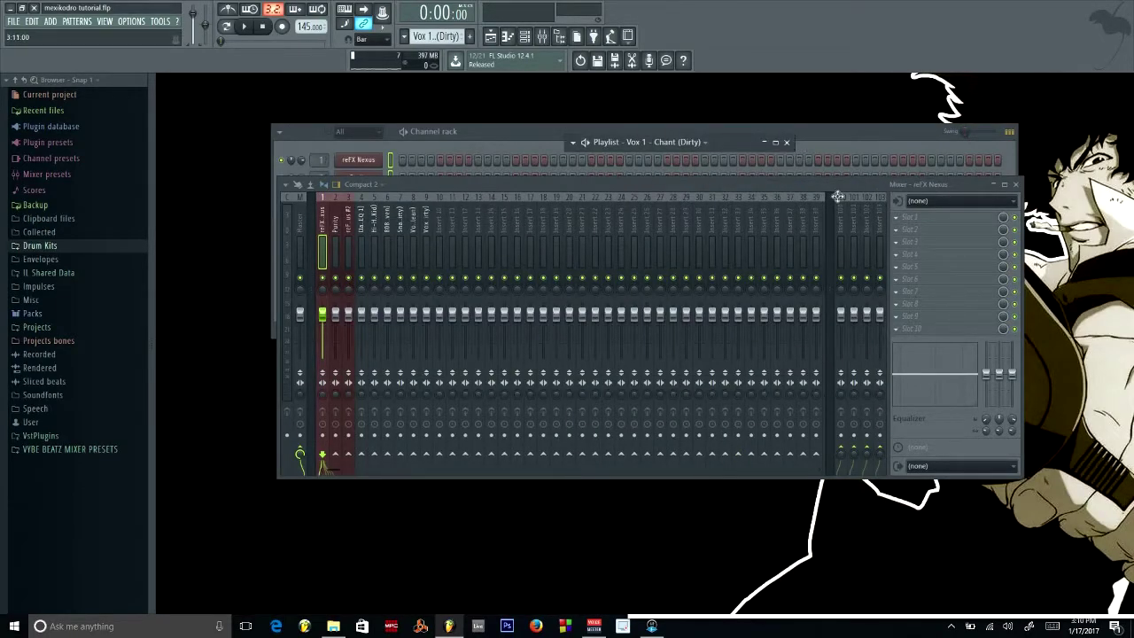
key(F5)
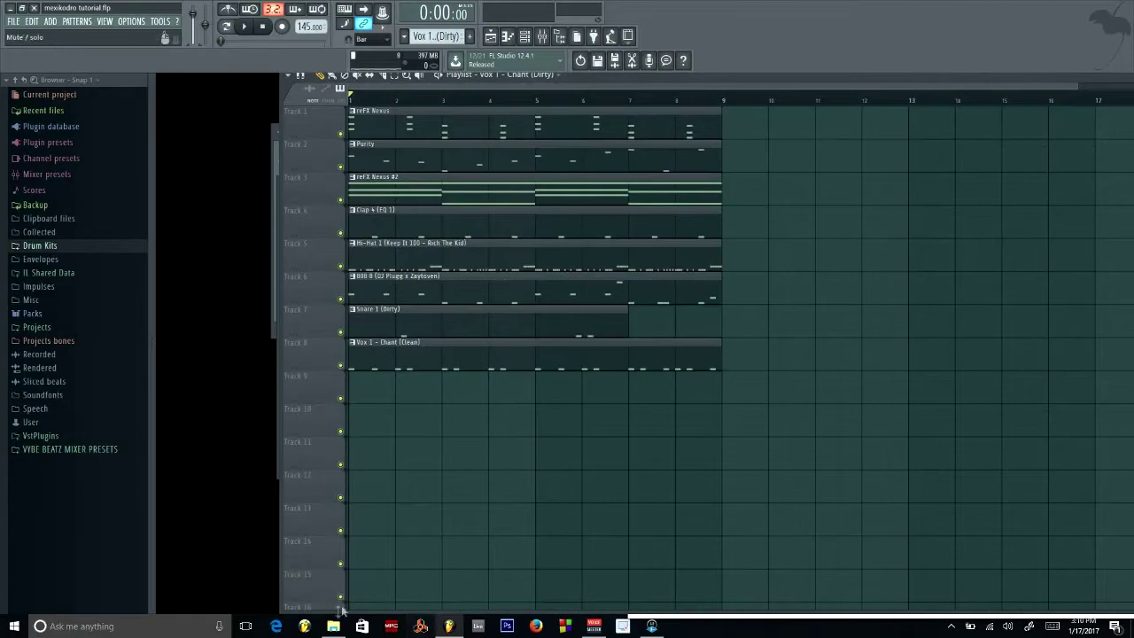
click(333, 626)
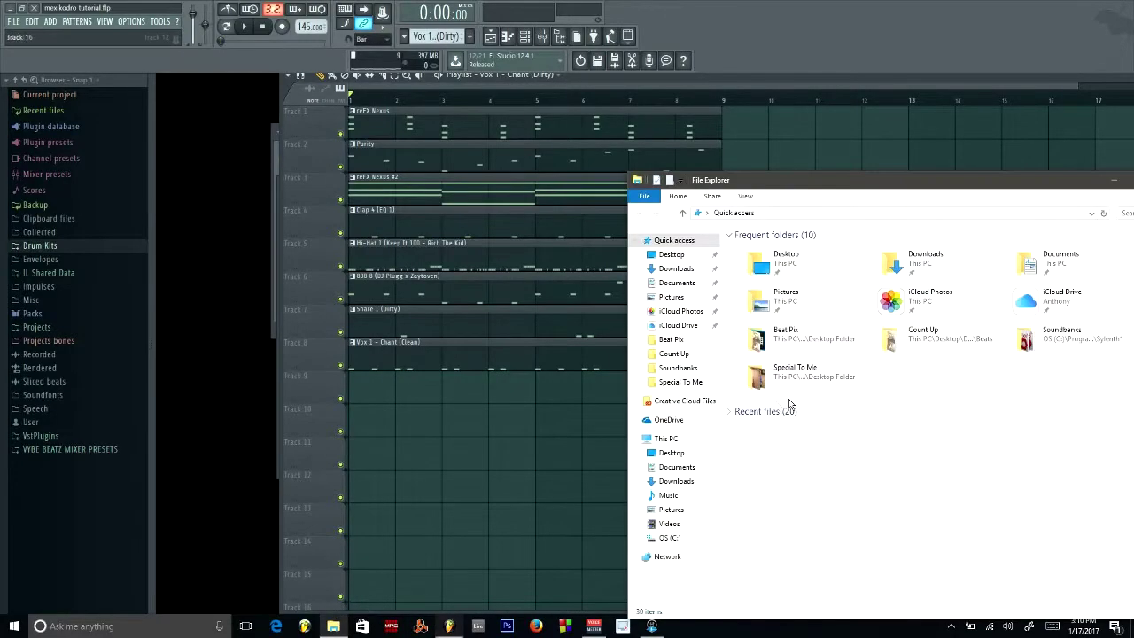
Find the PINK NOIZ audio file in the Downloads folder and place it at bar 1 on playlist Track 9
click(677, 269)
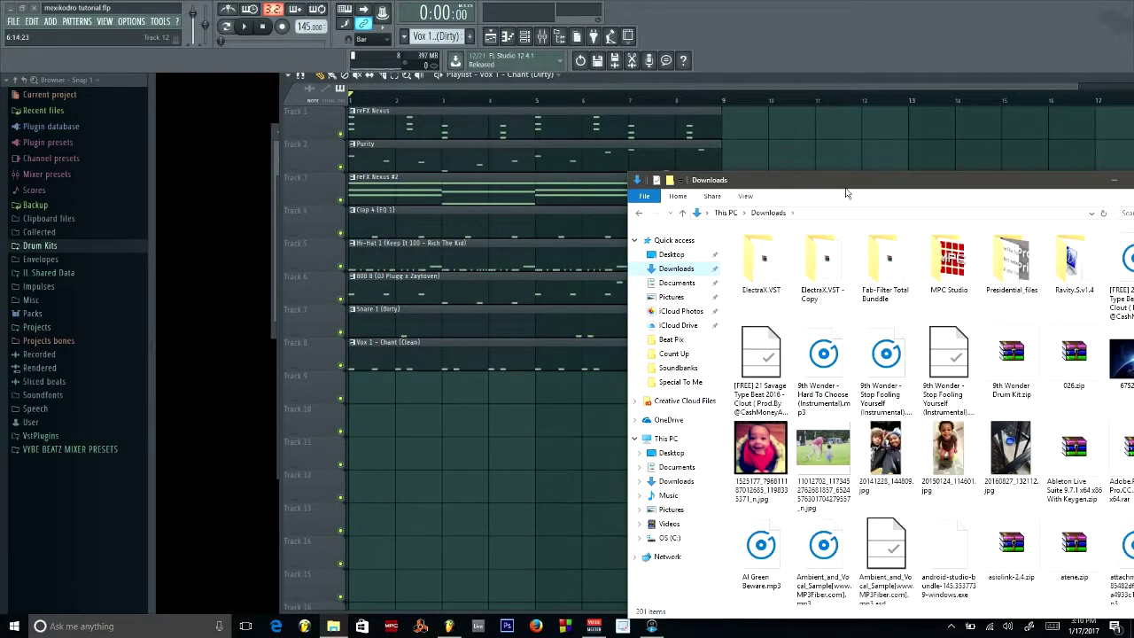
scroll(805, 333, down, 5)
scroll(805, 332, up, 4)
scroll(804, 332, down, 15)
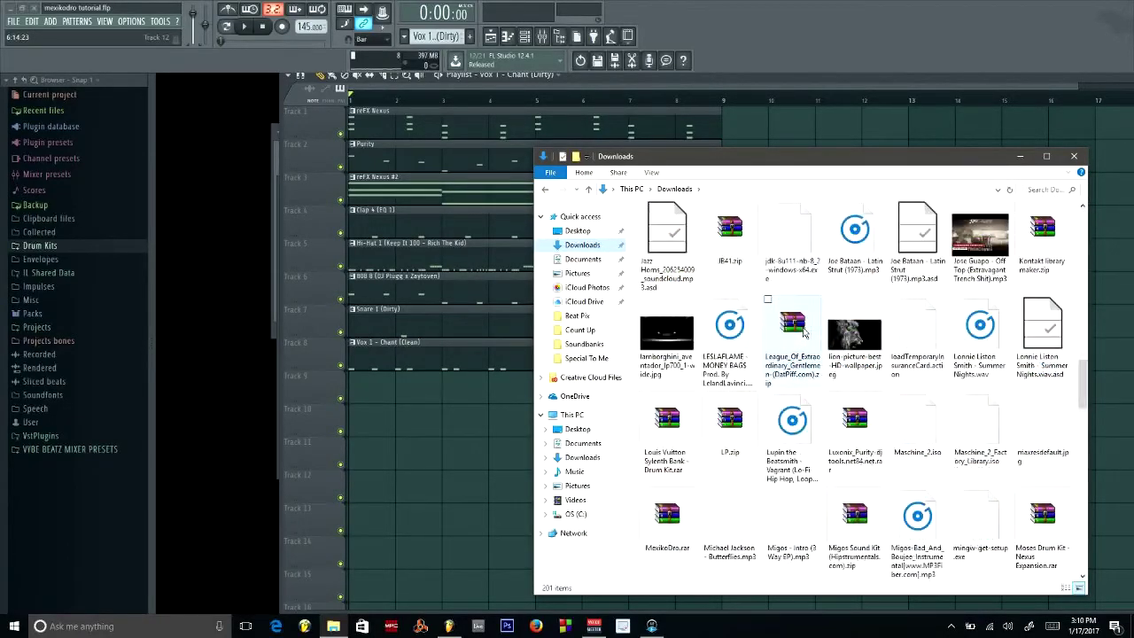
scroll(803, 332, down, 3)
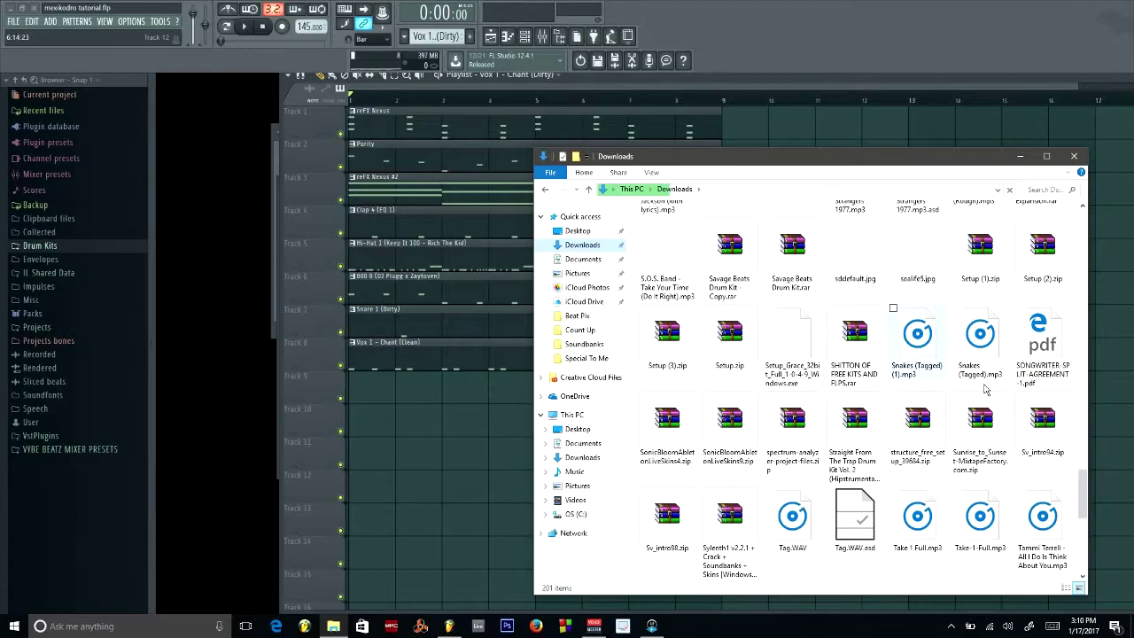
scroll(966, 280, up, 3)
drag(980, 239, 401, 424)
drag(478, 431, 430, 398)
Restore the playlist to full size and close it, leaving the mixer just below the channel rack
drag(532, 74, 415, 88)
double_click(1048, 89)
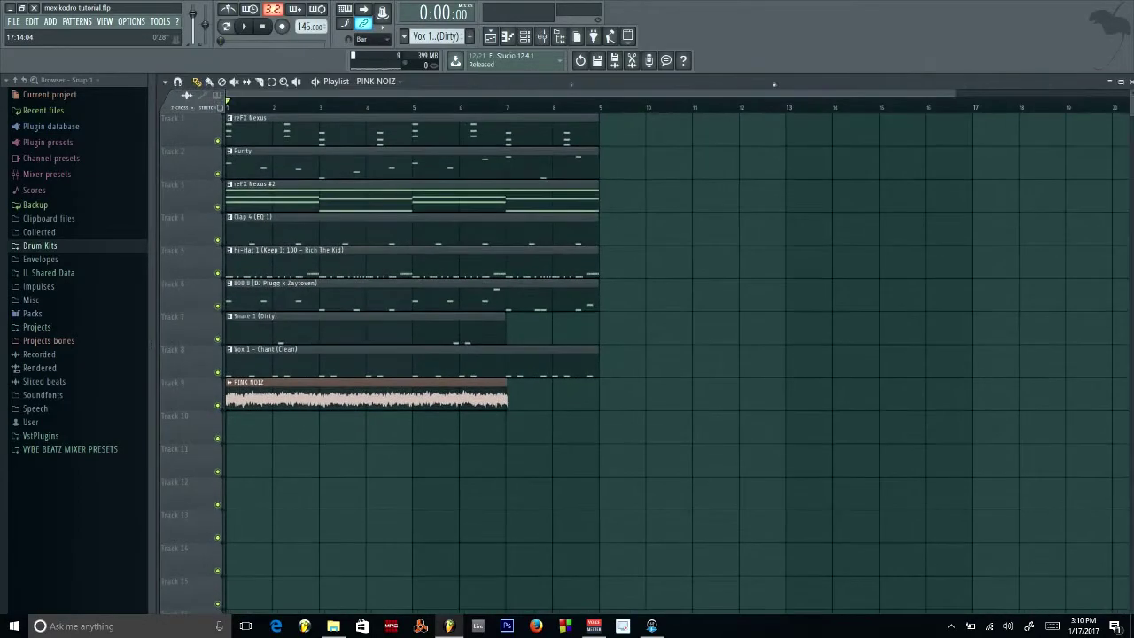
click(1110, 83)
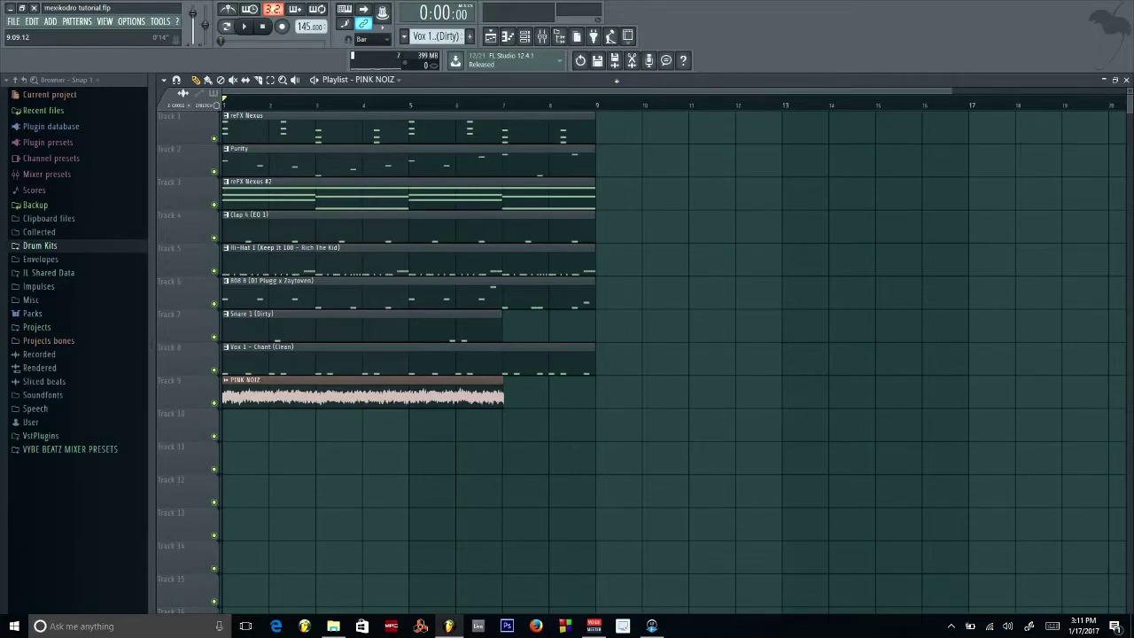
click(1126, 79)
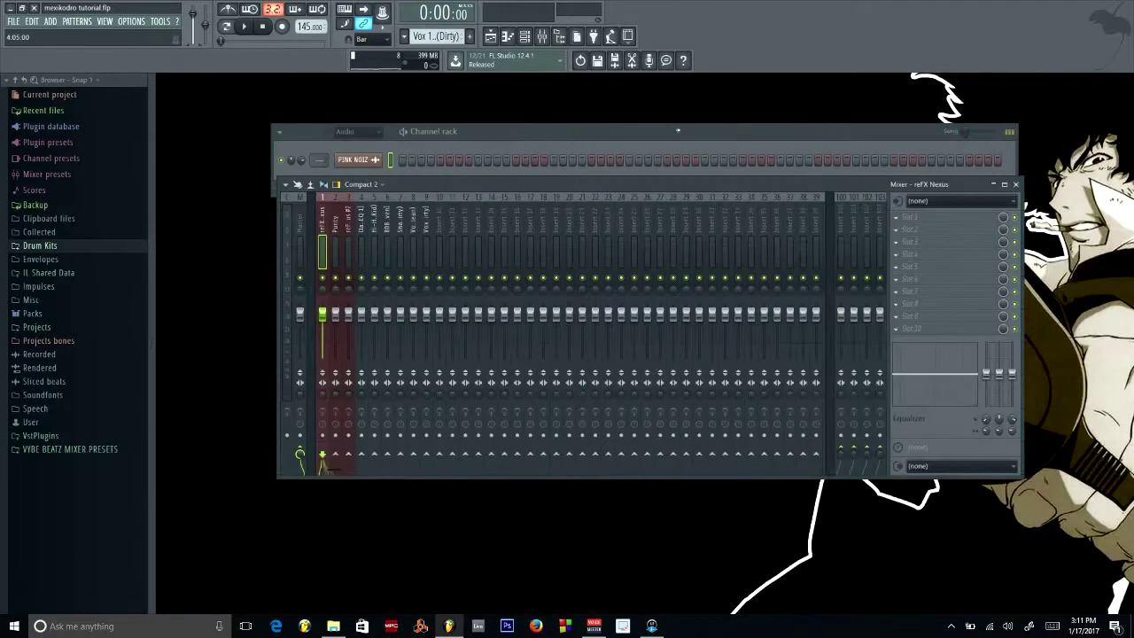
drag(751, 185, 748, 82)
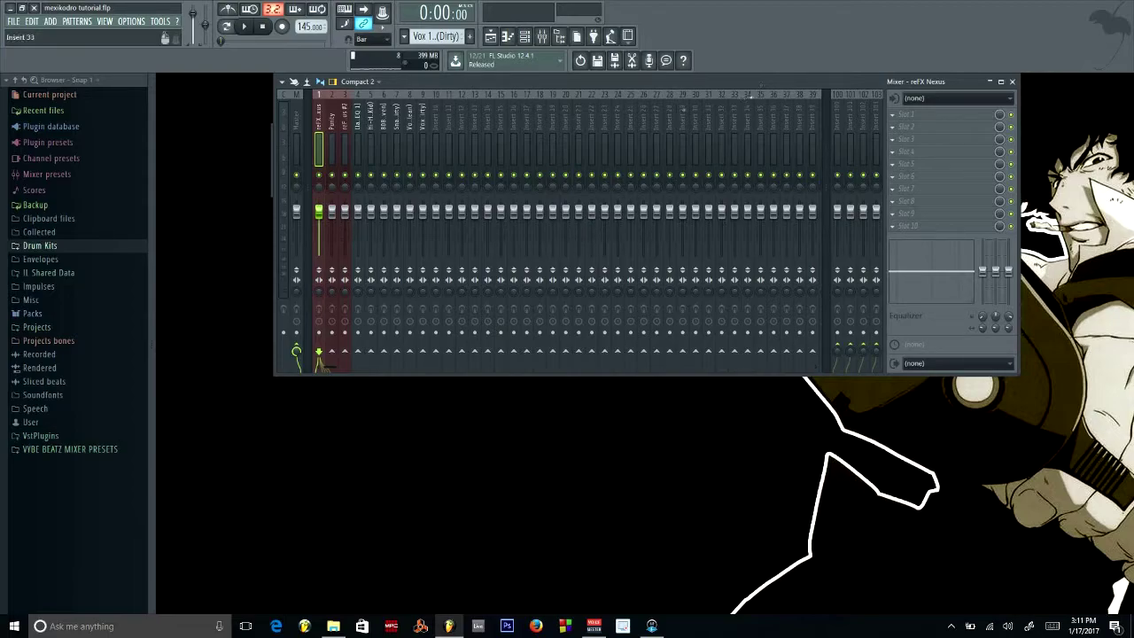
drag(519, 84, 542, 185)
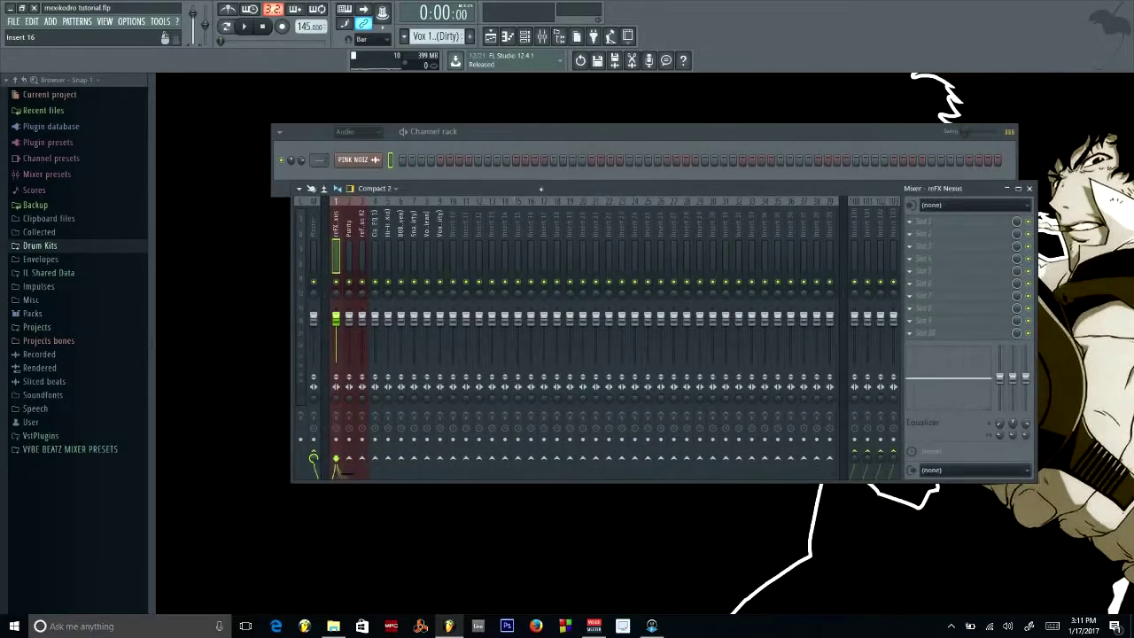
Select bars 1 to 9 with all playlist clips, close the playlist, and move the mixer over the channel rack
click(490, 36)
click(270, 80)
drag(224, 106, 598, 103)
double_click(634, 78)
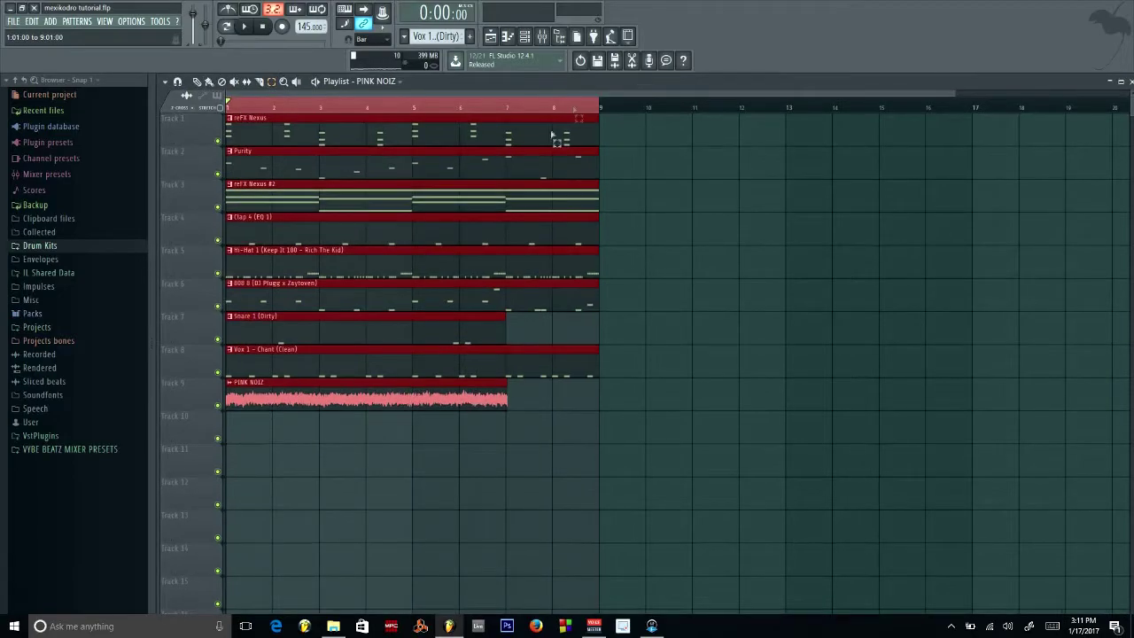
click(1129, 81)
drag(818, 196, 812, 88)
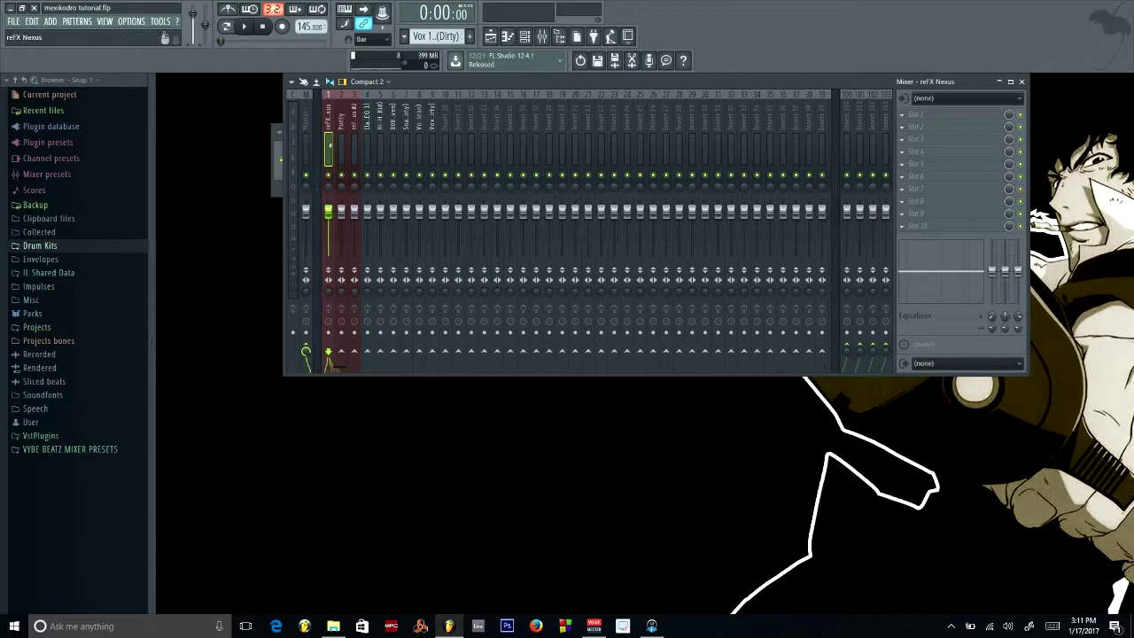
Lower the volume faders of mixer tracks 1 to 9 together, and reselect only the reFX Nexus track
drag(372, 148, 434, 149)
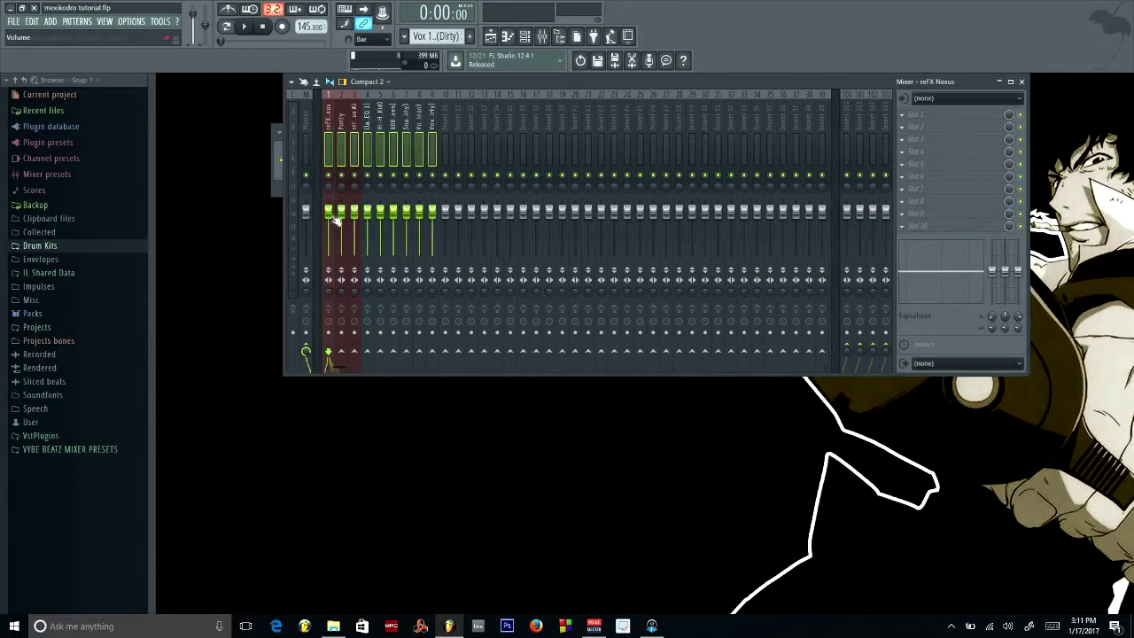
drag(327, 212, 328, 255)
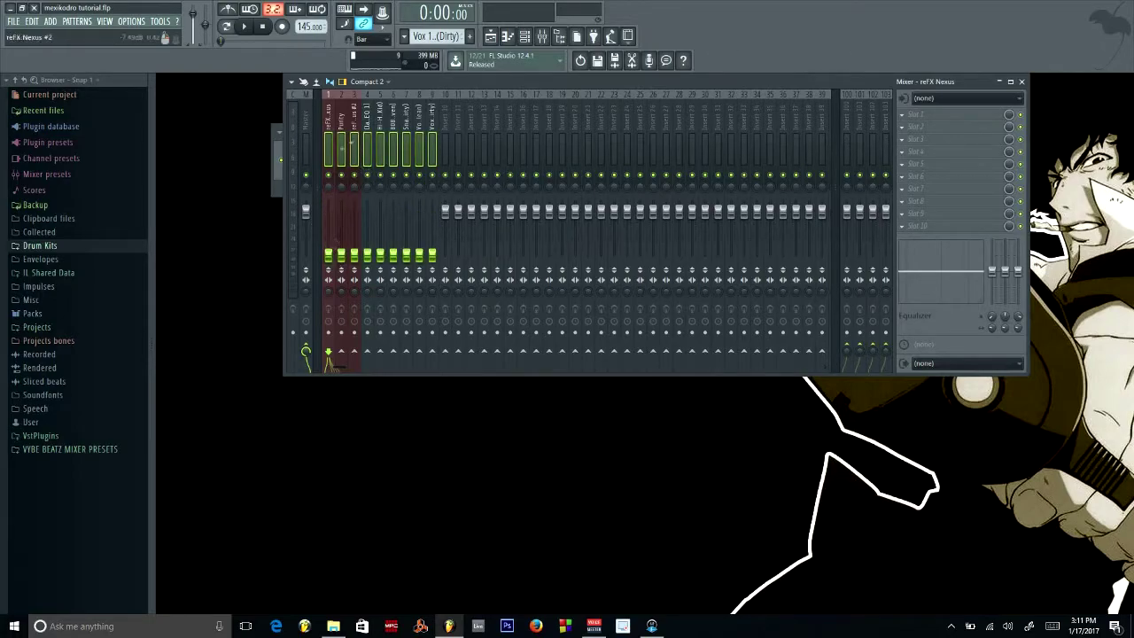
click(355, 359)
click(328, 152)
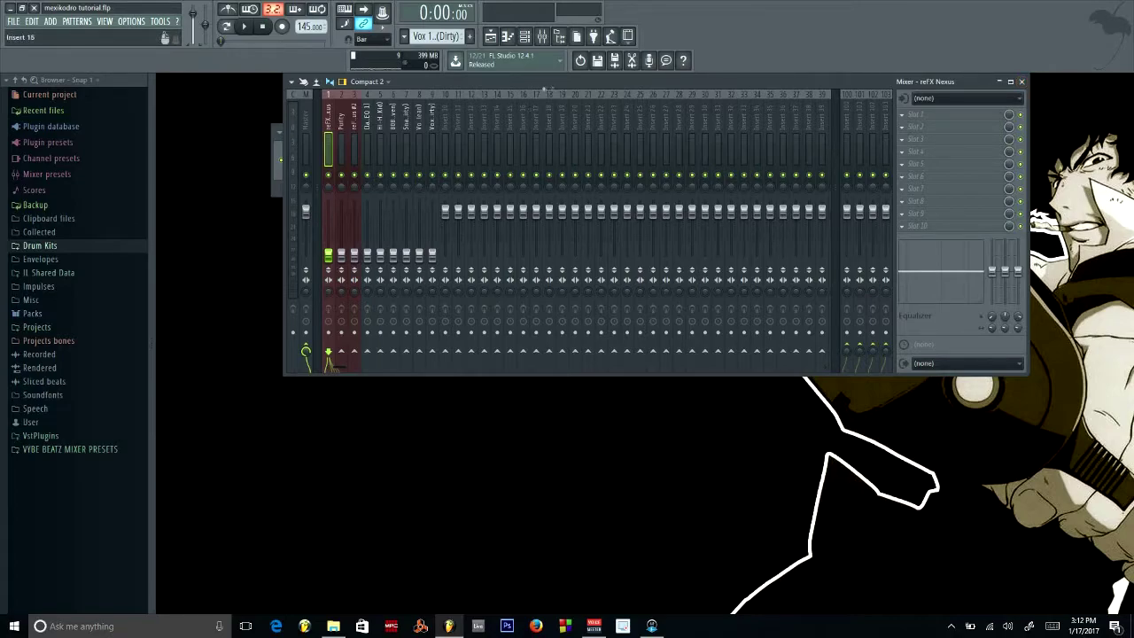
right_click(337, 257)
click(330, 156)
drag(328, 152, 438, 153)
click(432, 153)
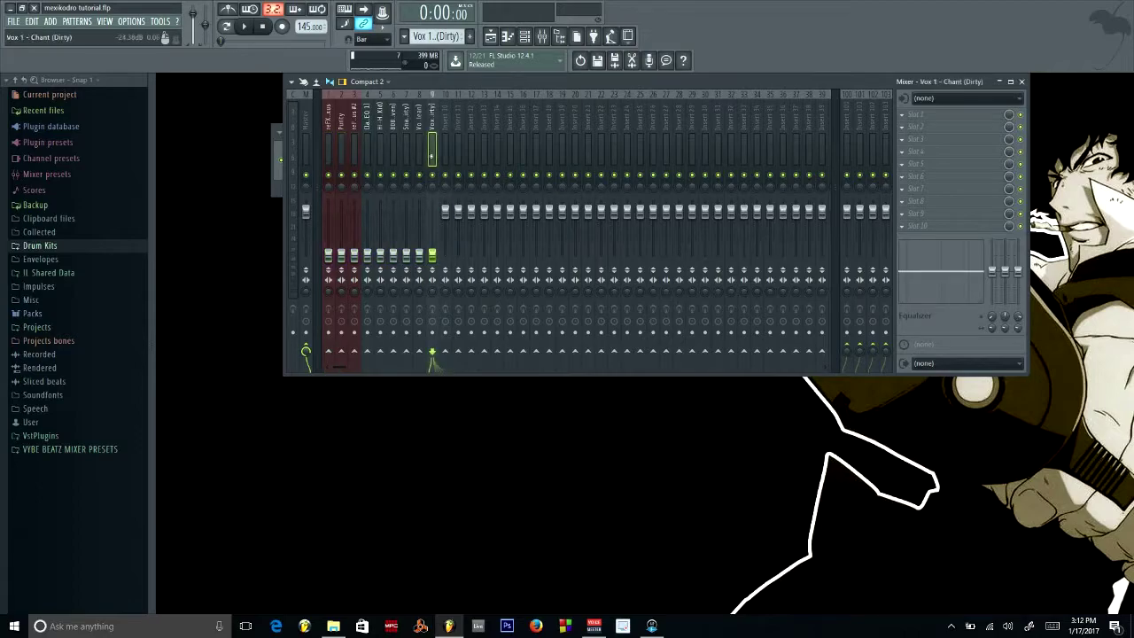
click(330, 152)
click(341, 155)
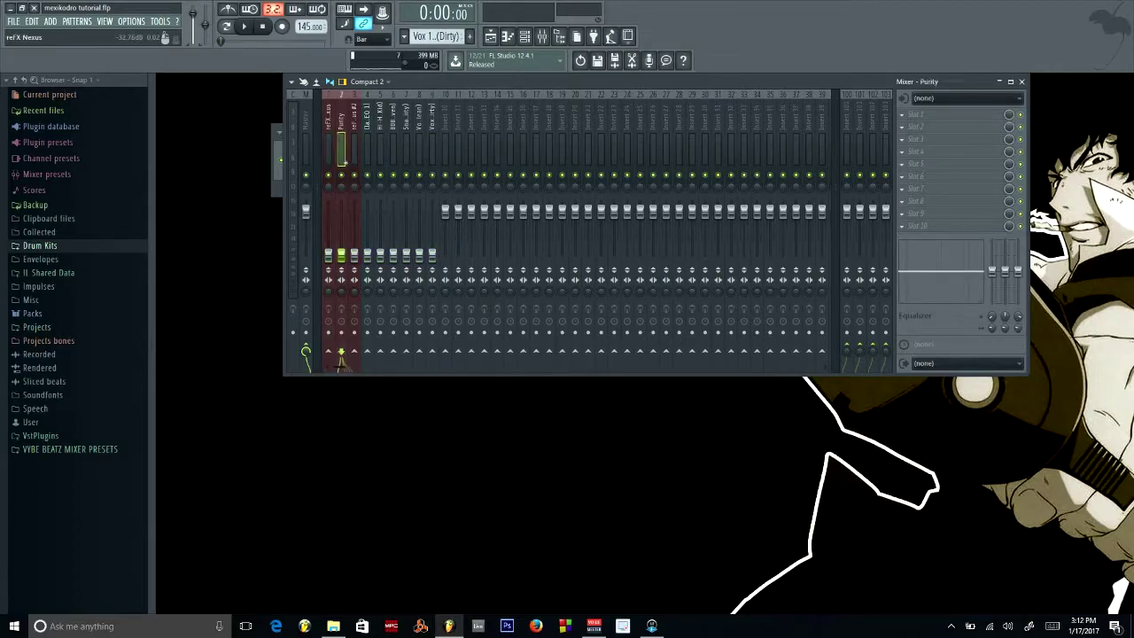
click(328, 156)
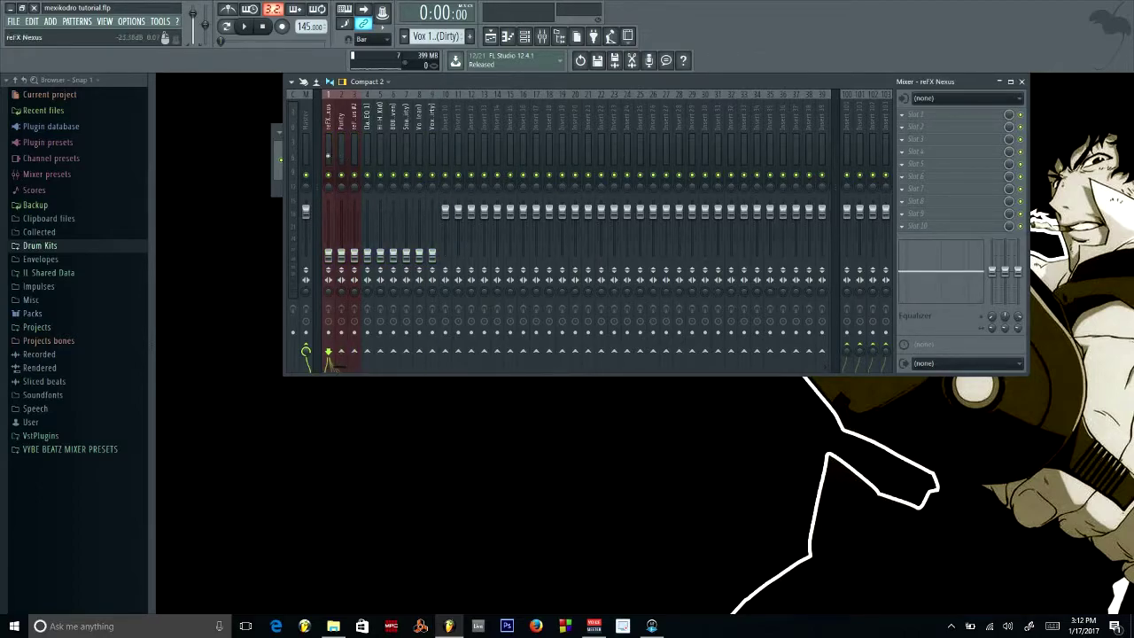
click(341, 213)
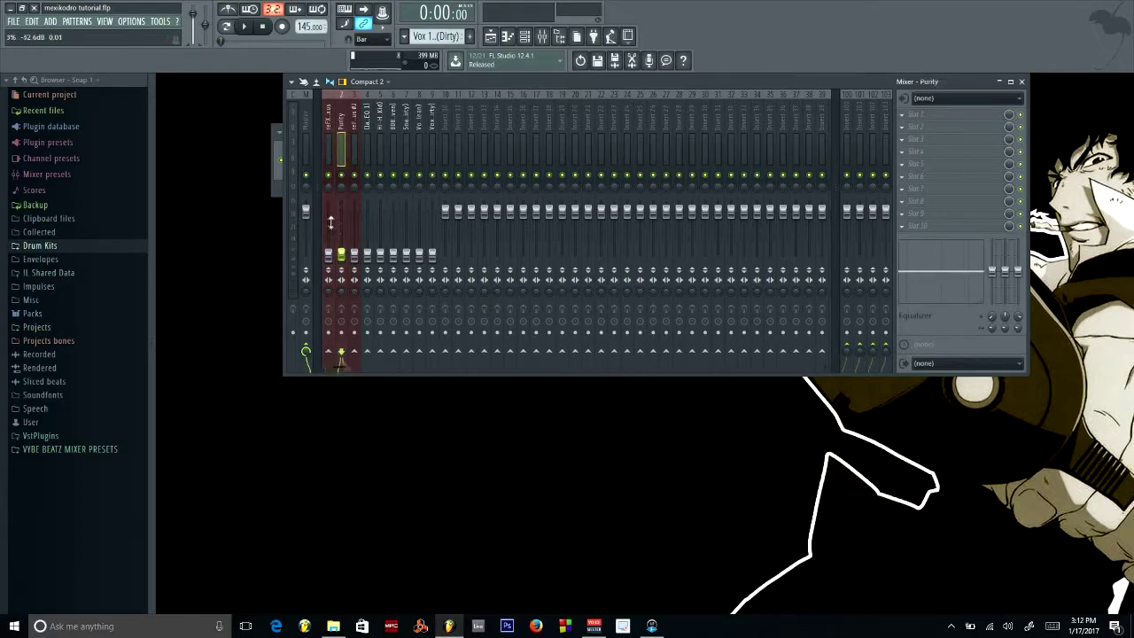
Select mixer tracks 1 to 9 and reset each track's volume fader to its default level
drag(327, 152, 440, 241)
right_click(432, 254)
click(438, 258)
right_click(419, 257)
click(425, 263)
right_click(406, 257)
click(412, 263)
right_click(393, 257)
click(398, 263)
right_click(381, 257)
click(399, 263)
right_click(368, 257)
click(374, 263)
right_click(355, 257)
click(362, 263)
right_click(343, 257)
click(348, 263)
right_click(328, 256)
click(333, 264)
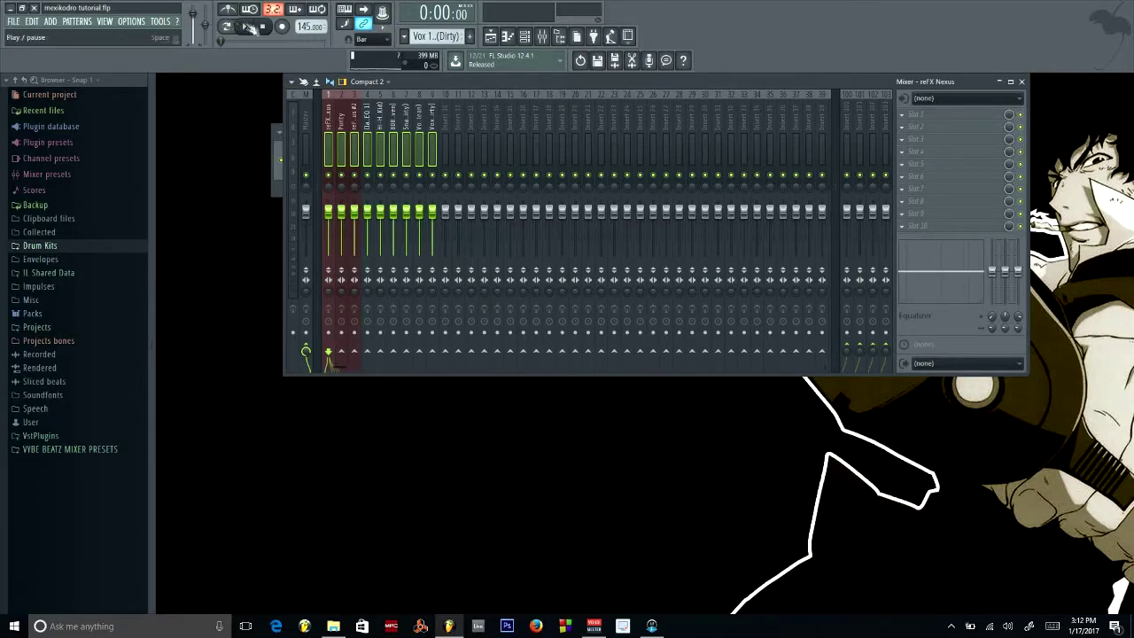
Play the beat with the pink noise and again with playlist track 9 muted, and unmute the track
click(241, 27)
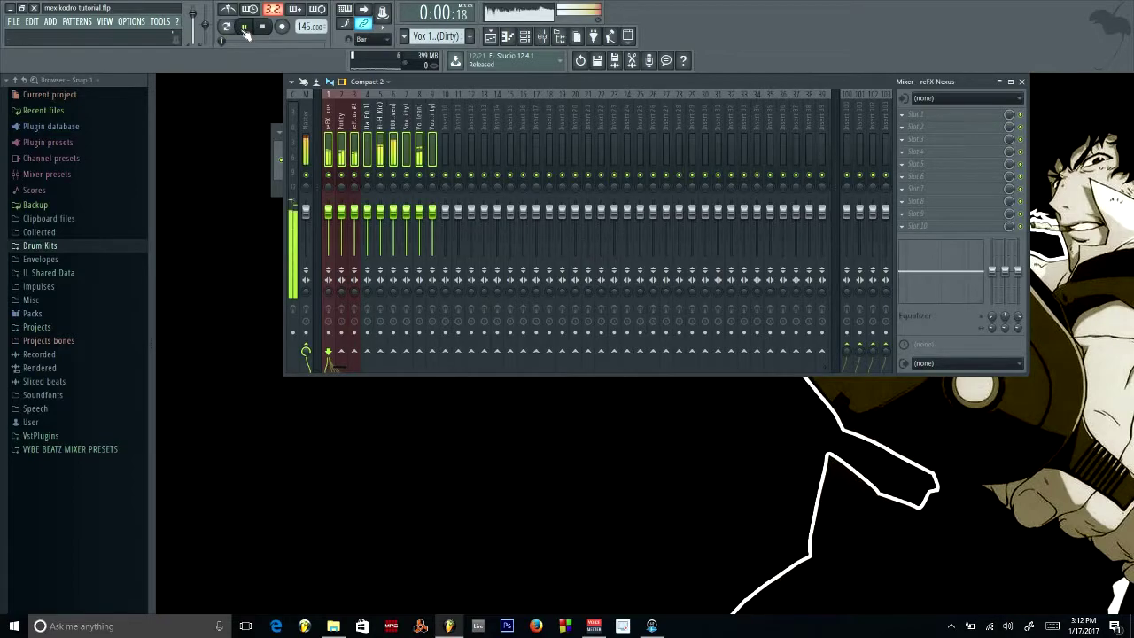
click(262, 26)
click(491, 36)
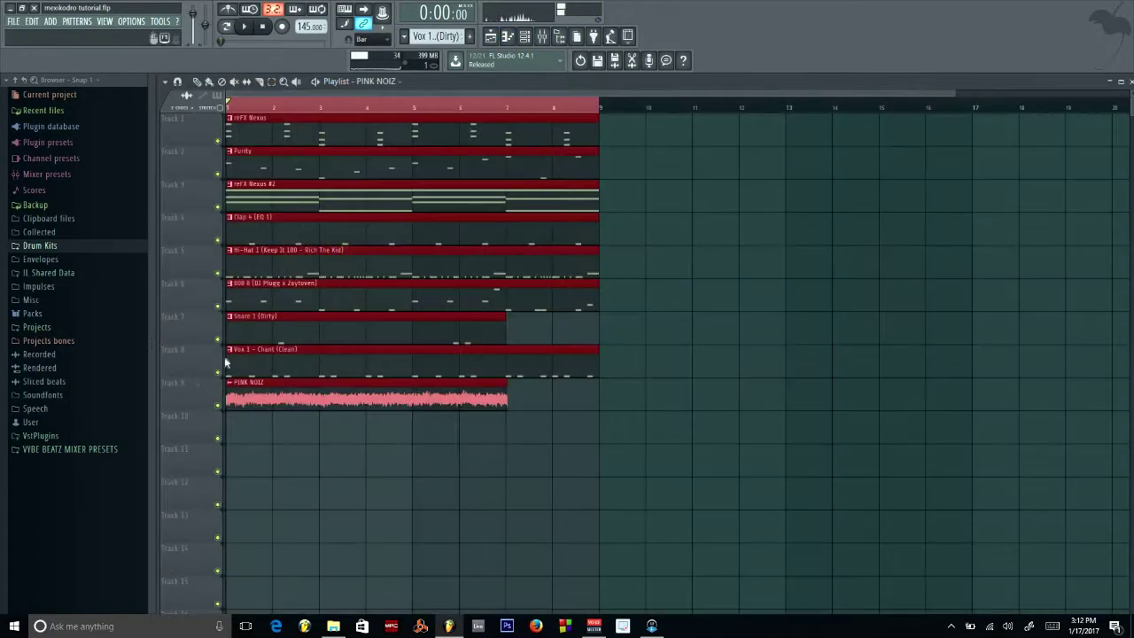
click(220, 407)
key(space)
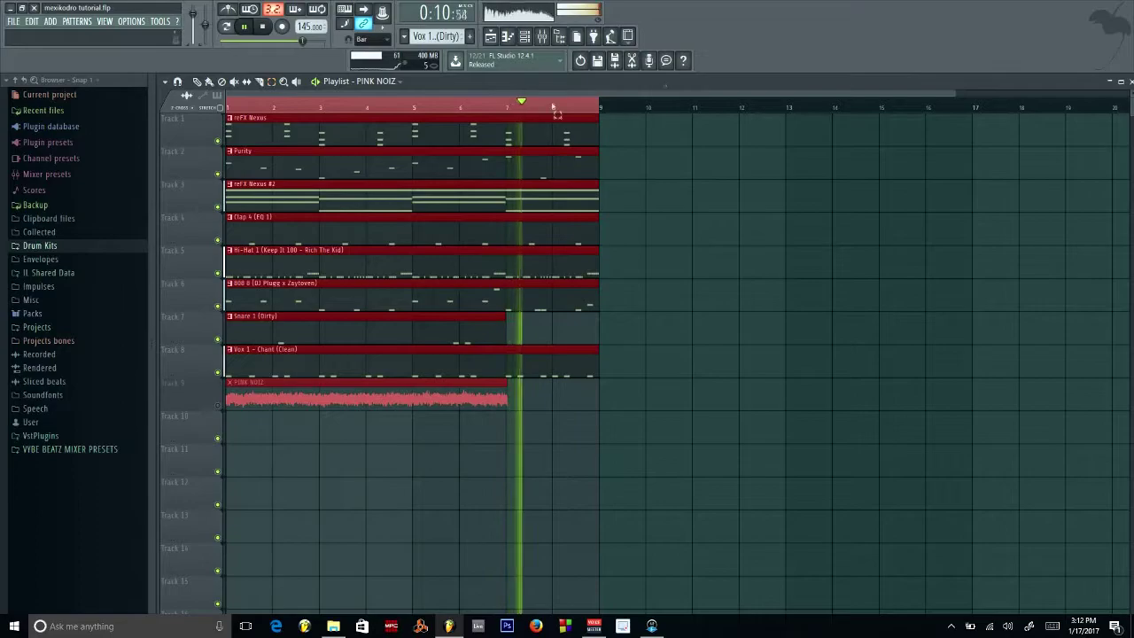
click(266, 29)
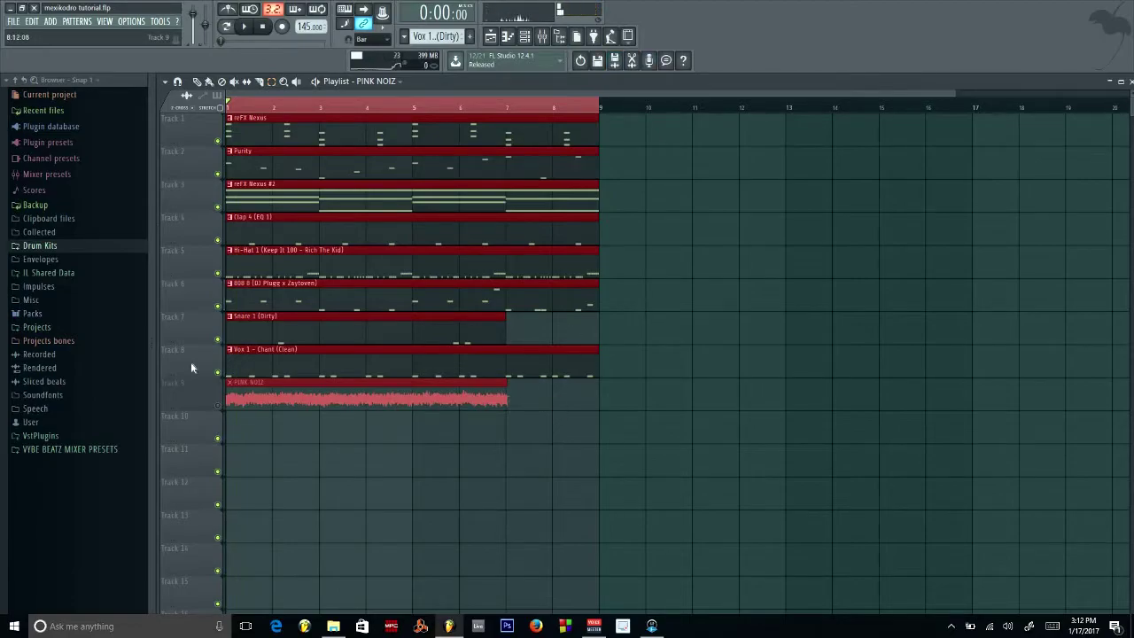
click(218, 406)
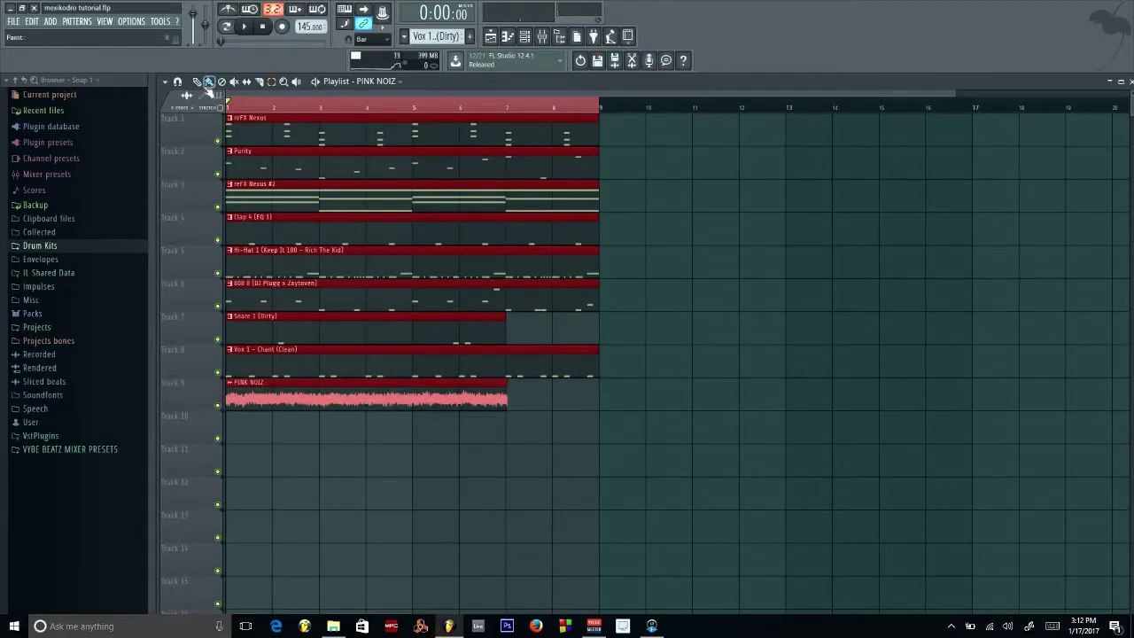
Add a second PINK NOIZ clip at bar 7 on track 9, trim it to end at bar 9, and close the playlist
click(589, 485)
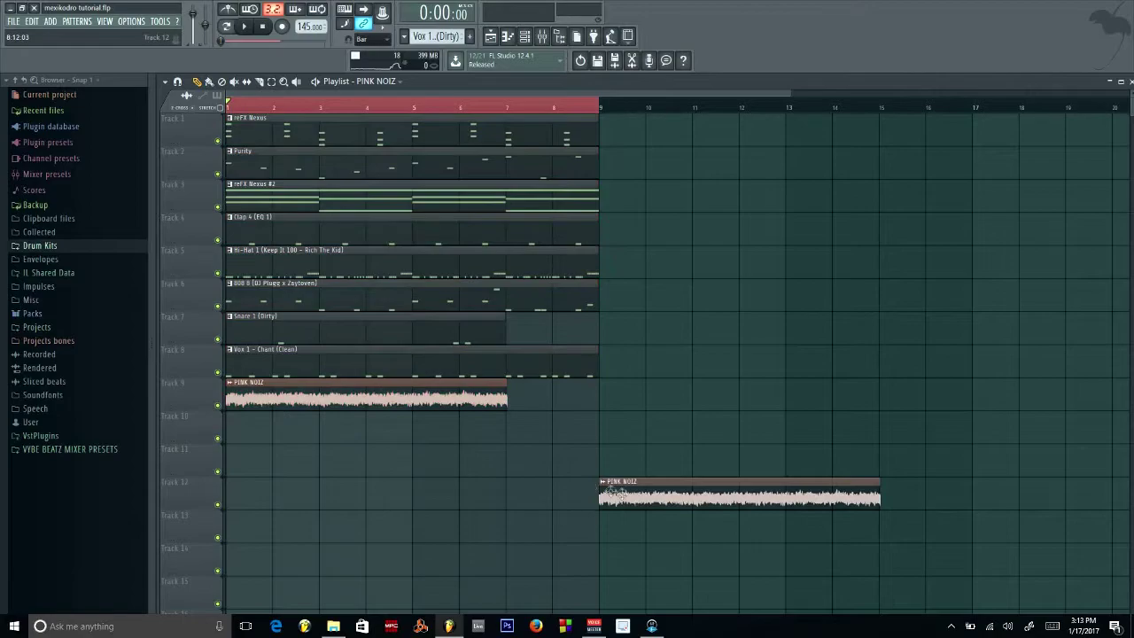
mouse_move(623, 493)
mouse_down()
mouse_move(616, 394)
mouse_move(487, 384)
mouse_up()
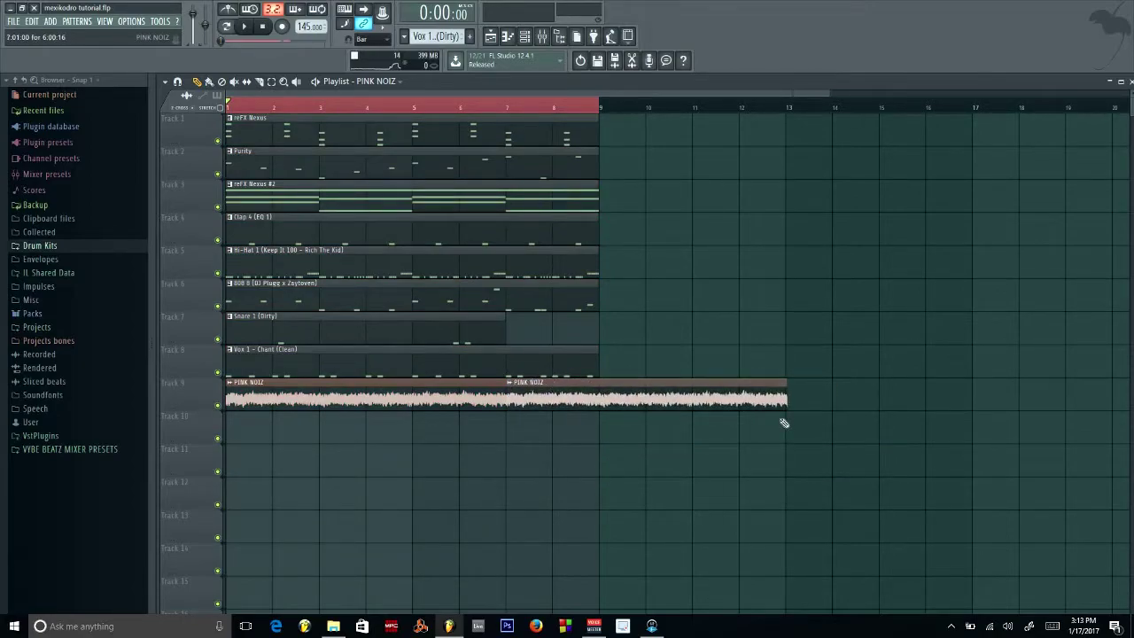
drag(785, 418, 595, 420)
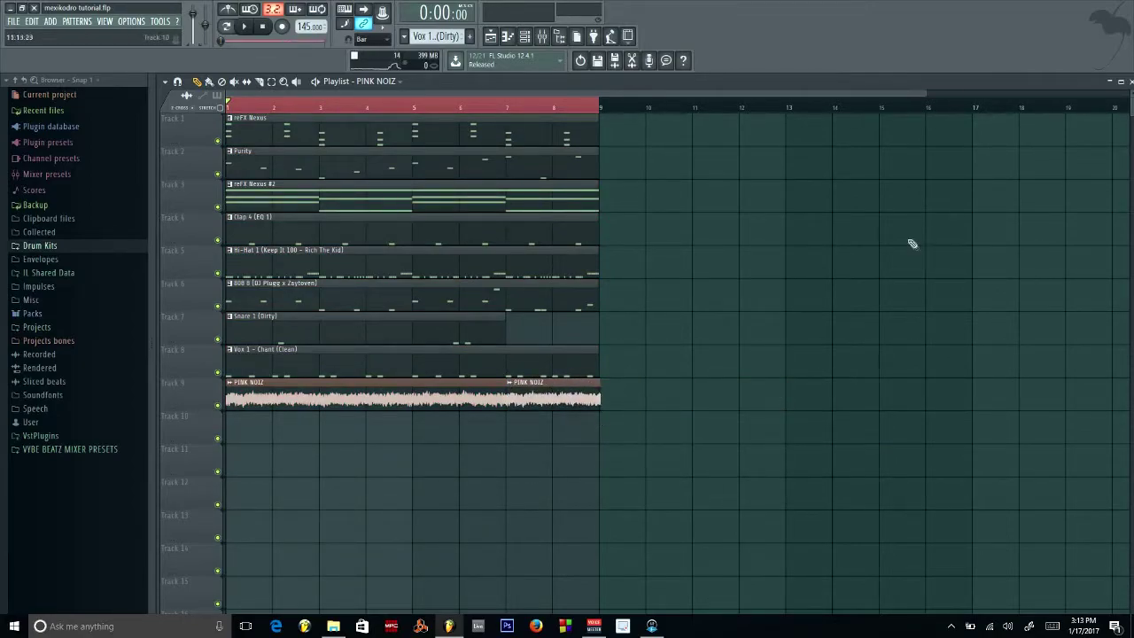
click(1120, 81)
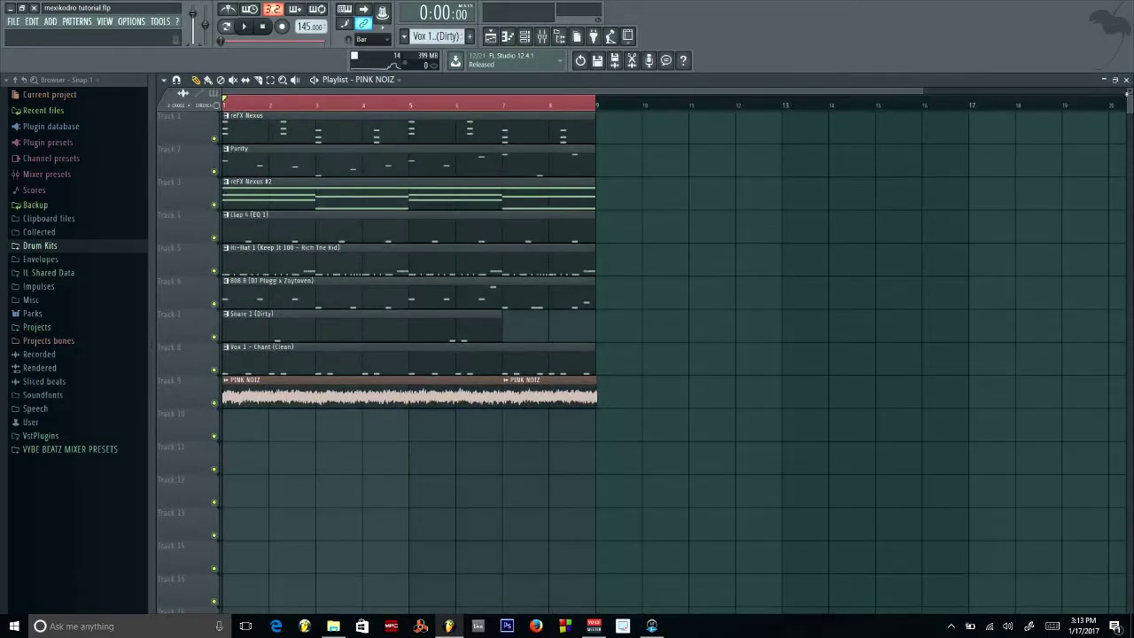
click(1126, 80)
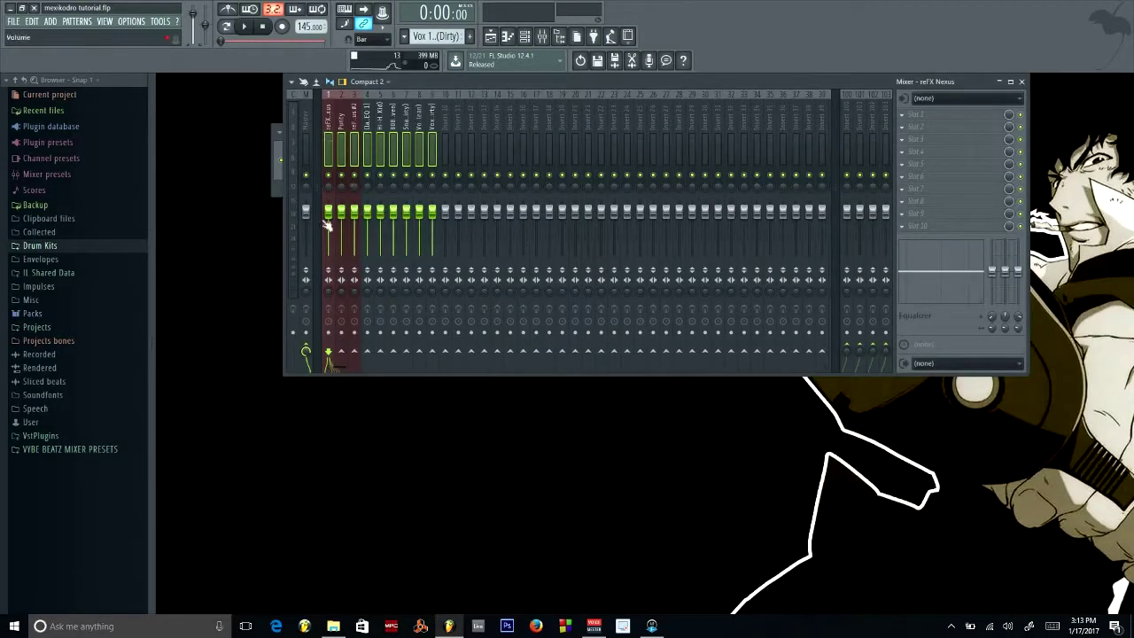
Pull the volume faders of mixer tracks 1 to 9 all the way down and place the channel rack below the mixer
drag(341, 211, 341, 255)
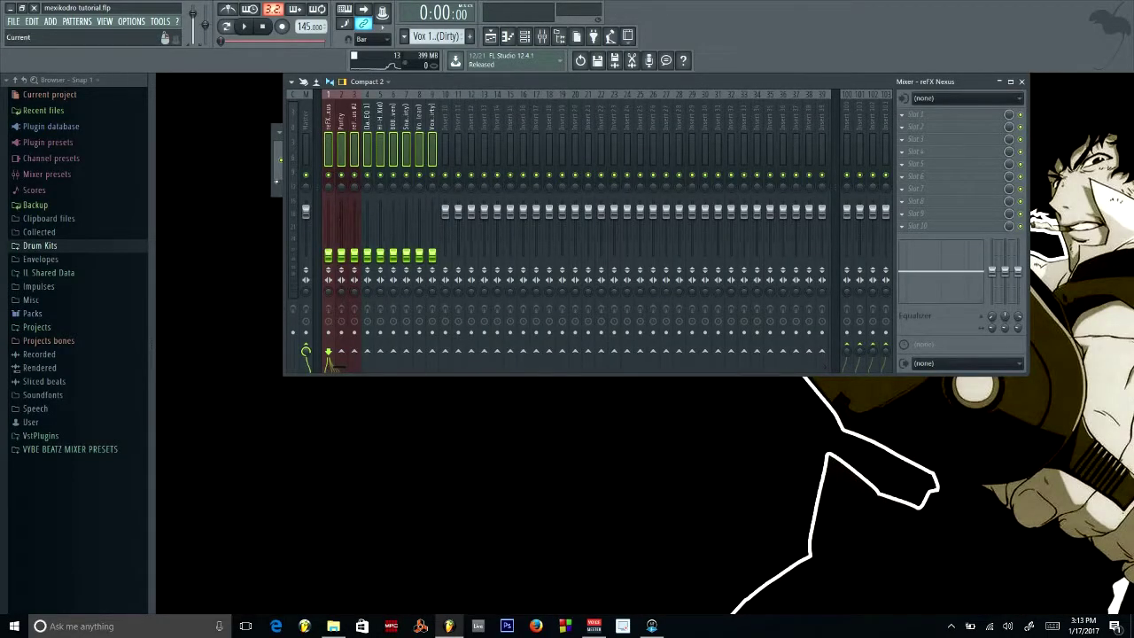
key(F6)
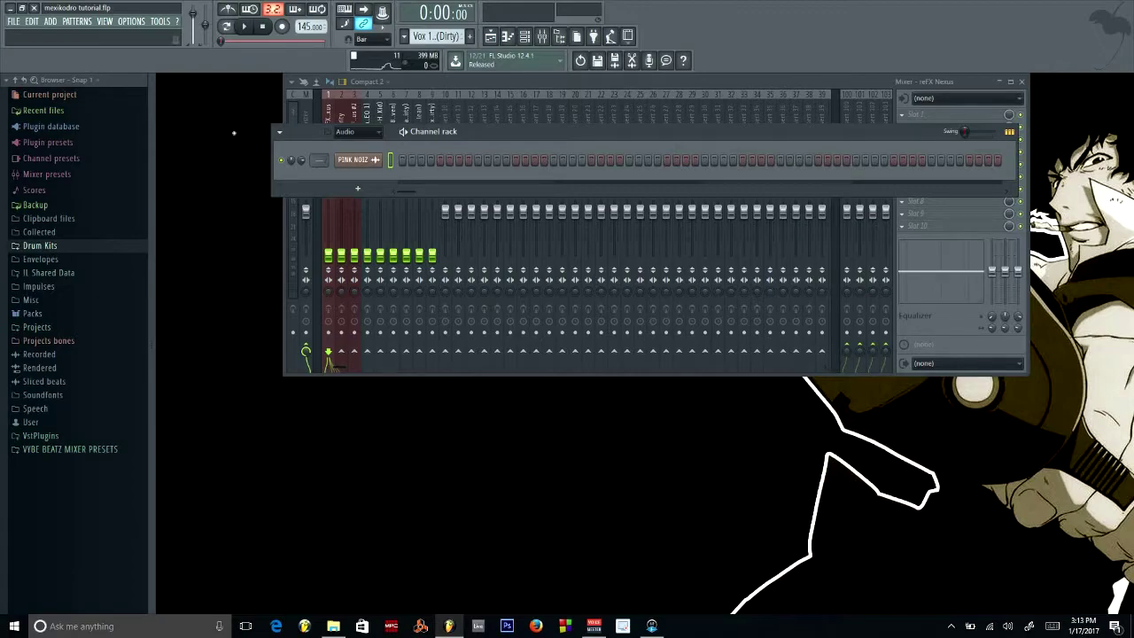
drag(496, 132, 502, 380)
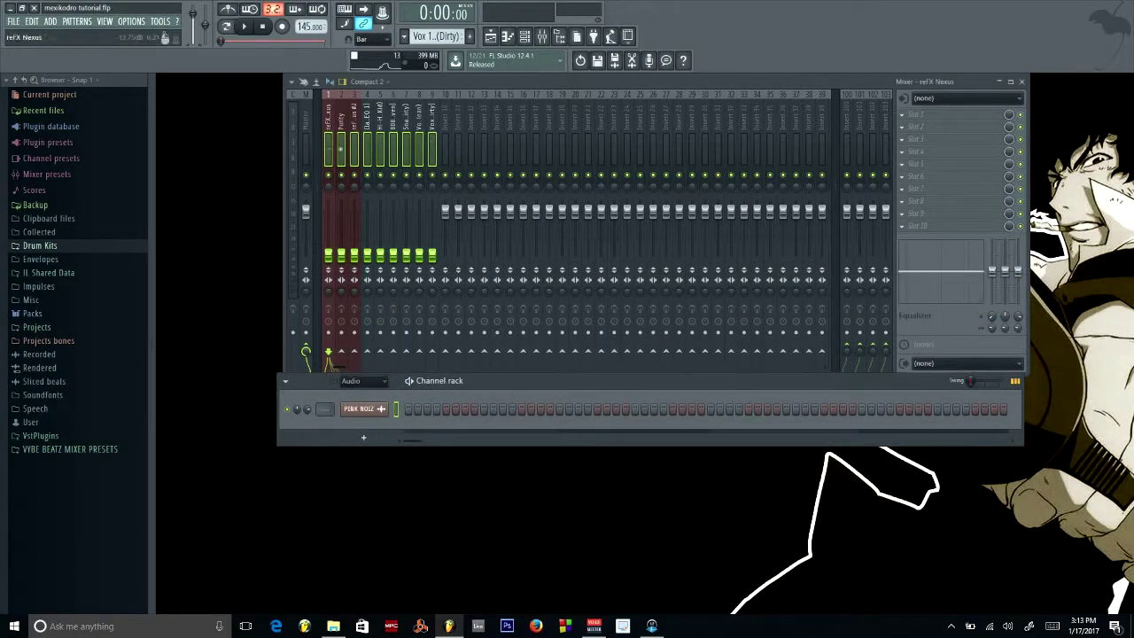
Select only the reFX Nexus mixer track, start playback, and raise its fader against the pink noise
click(340, 149)
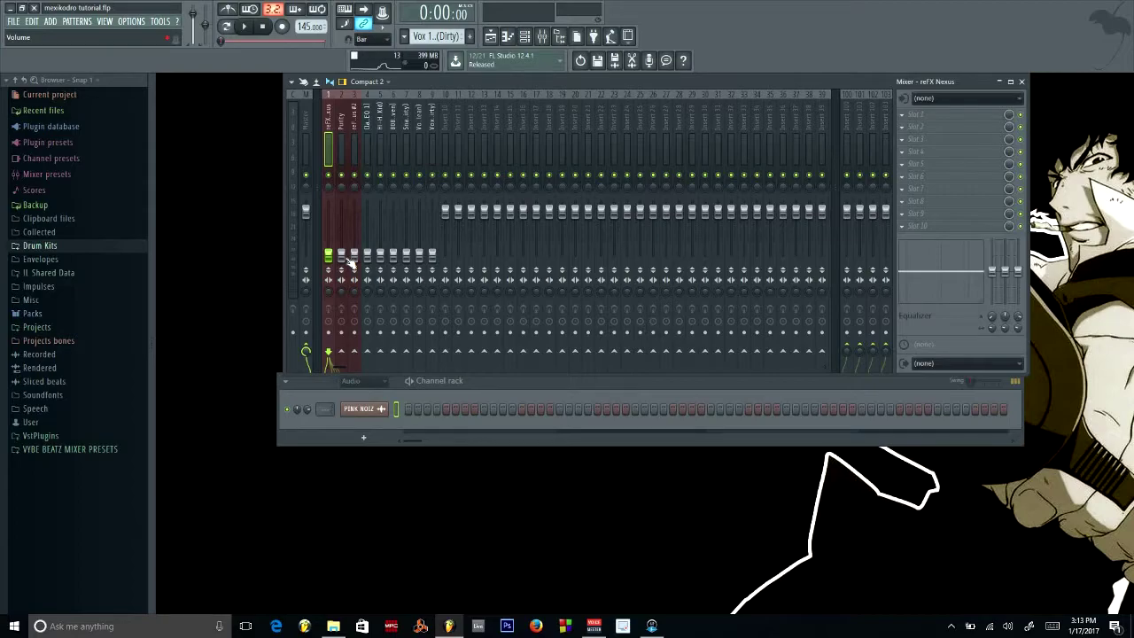
click(342, 269)
mouse_move(571, 86)
mouse_down()
mouse_move(569, 112)
mouse_move(567, 87)
mouse_up()
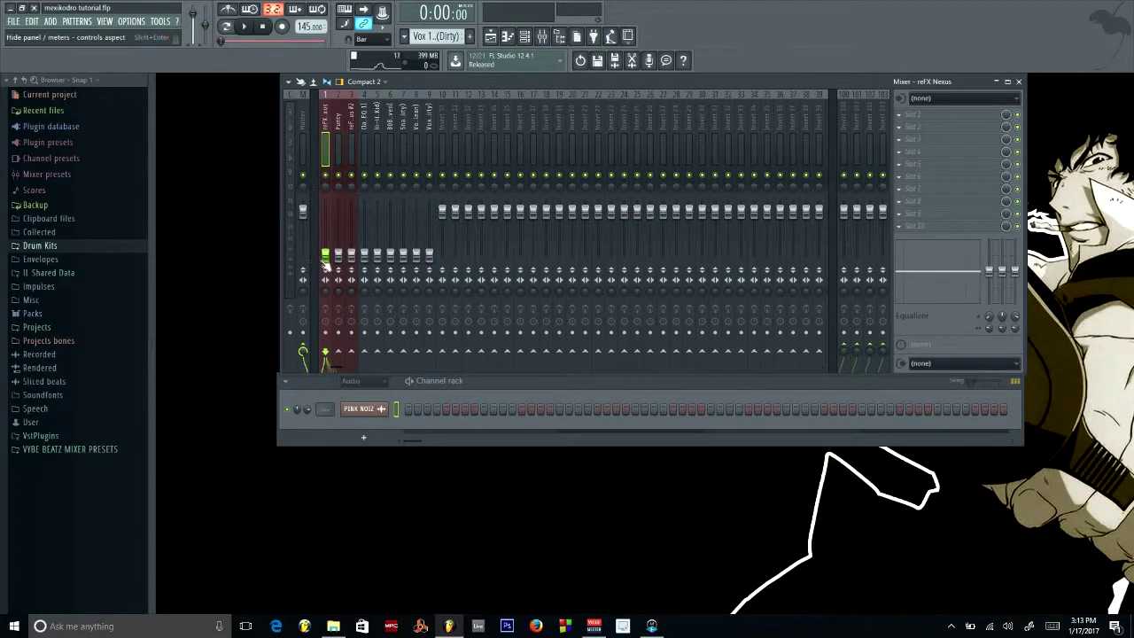
key(space)
drag(325, 265, 326, 218)
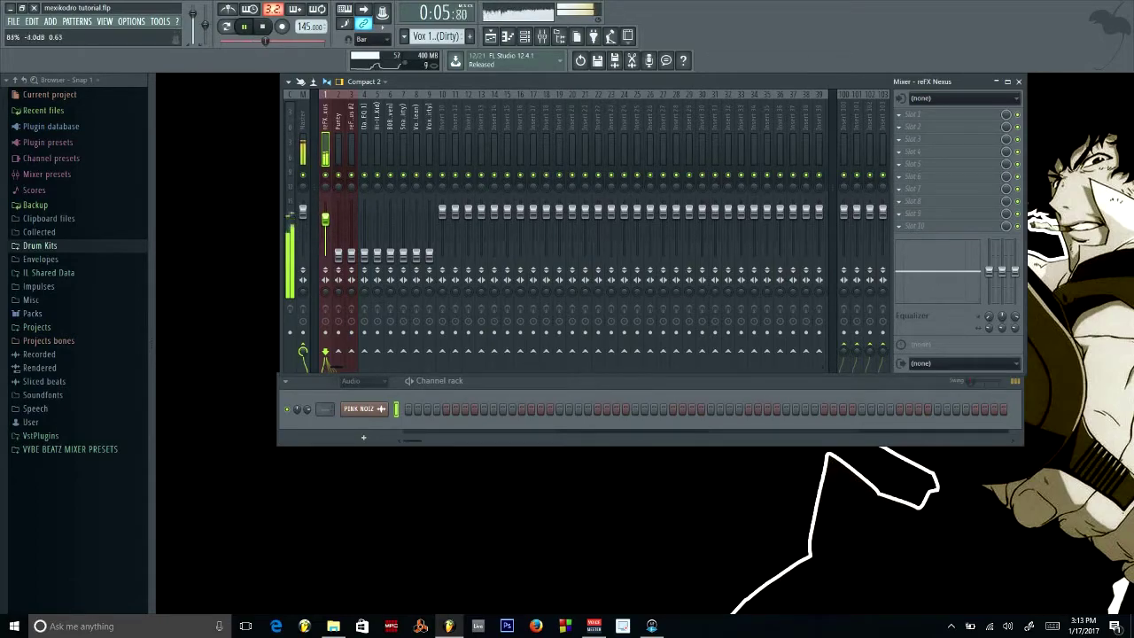
Balance the Purity and reFX Nexus #2 faders against the pink noise, muting each track once its level is set
mouse_move(326, 228)
mouse_down()
mouse_move(338, 254)
mouse_move(338, 221)
mouse_up()
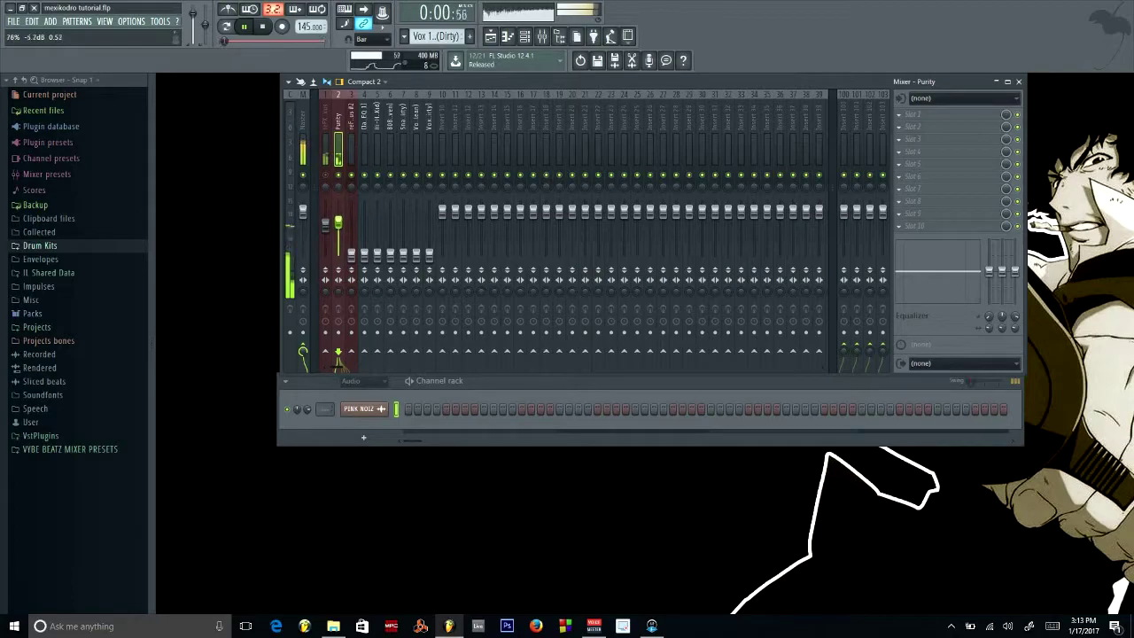
drag(338, 225, 337, 228)
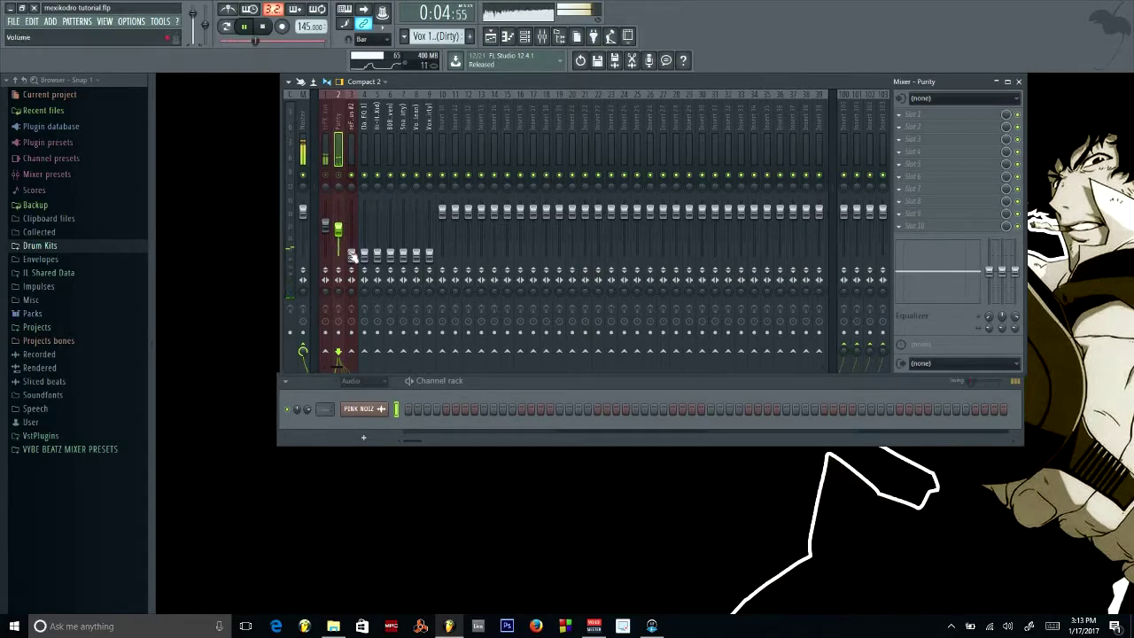
drag(351, 254, 351, 240)
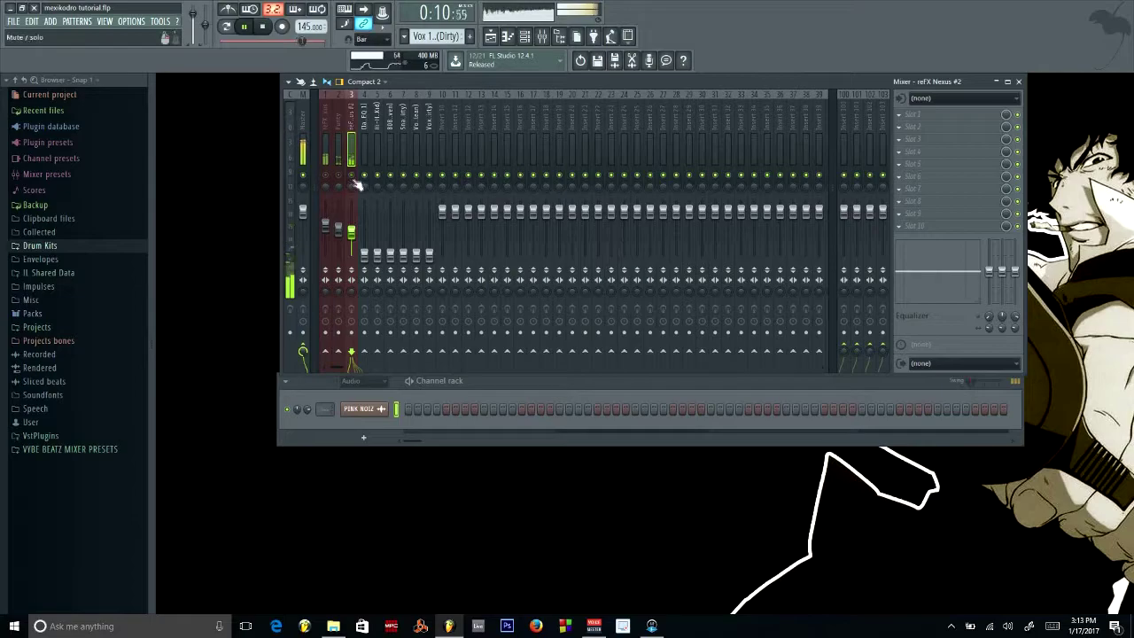
Balance the clap, hi-hat, 808 and snare faders against the pink noise, muting each track once its level is set
drag(363, 254, 403, 228)
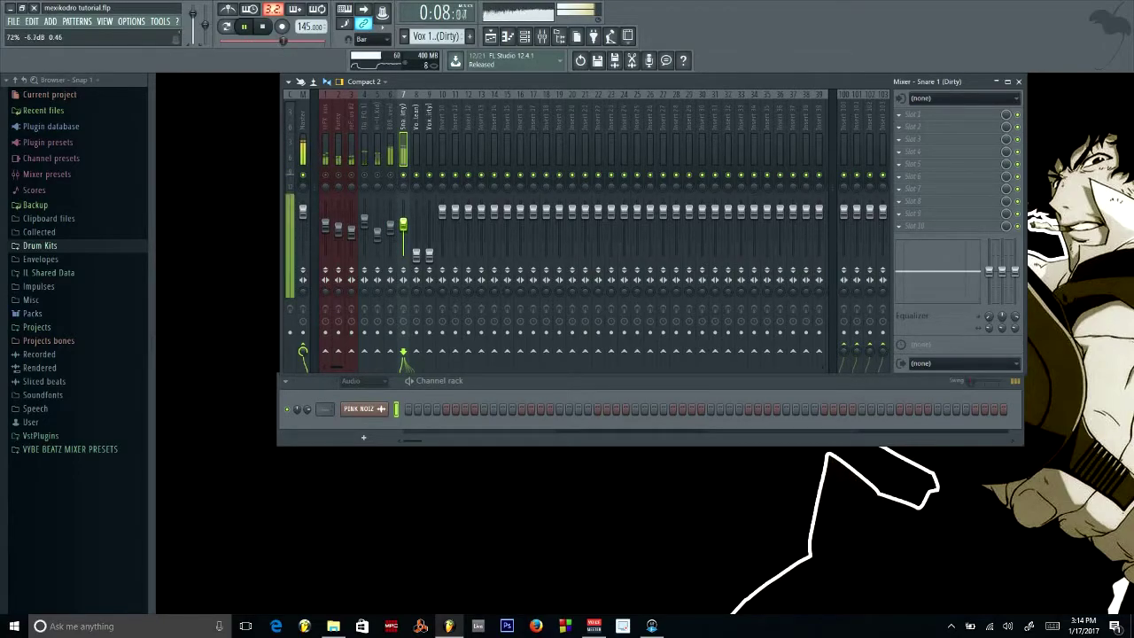
drag(404, 222, 403, 229)
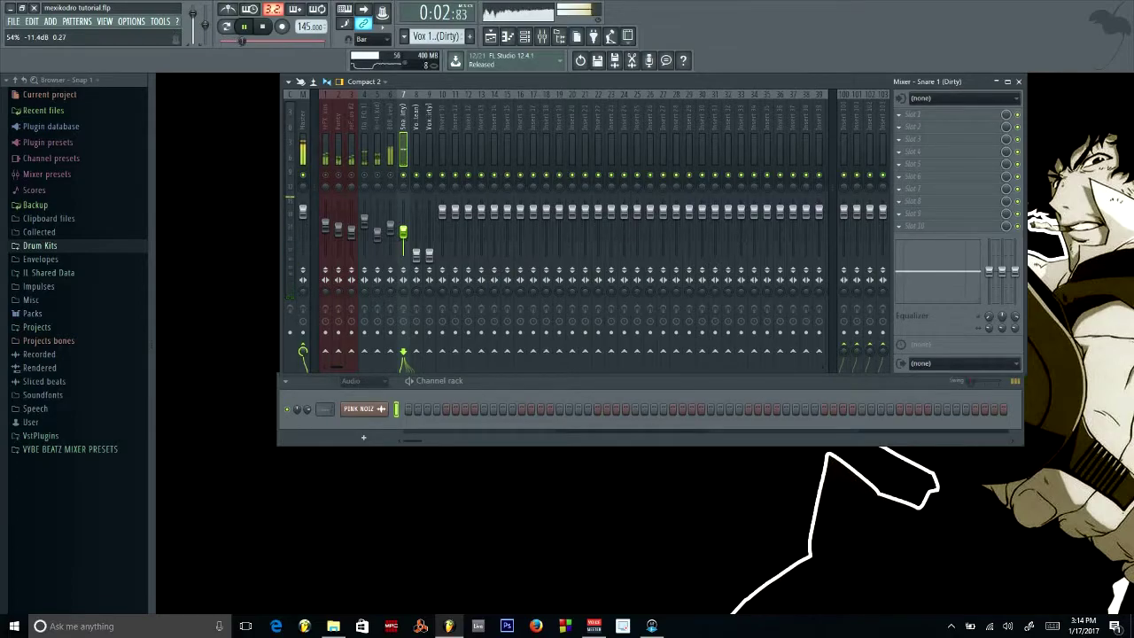
scroll(415, 359, up, 4)
Raise the Vox 1 - Chant (Clean) fader against the pink noise and fine-tune its level
click(416, 359)
scroll(416, 359, up, 6)
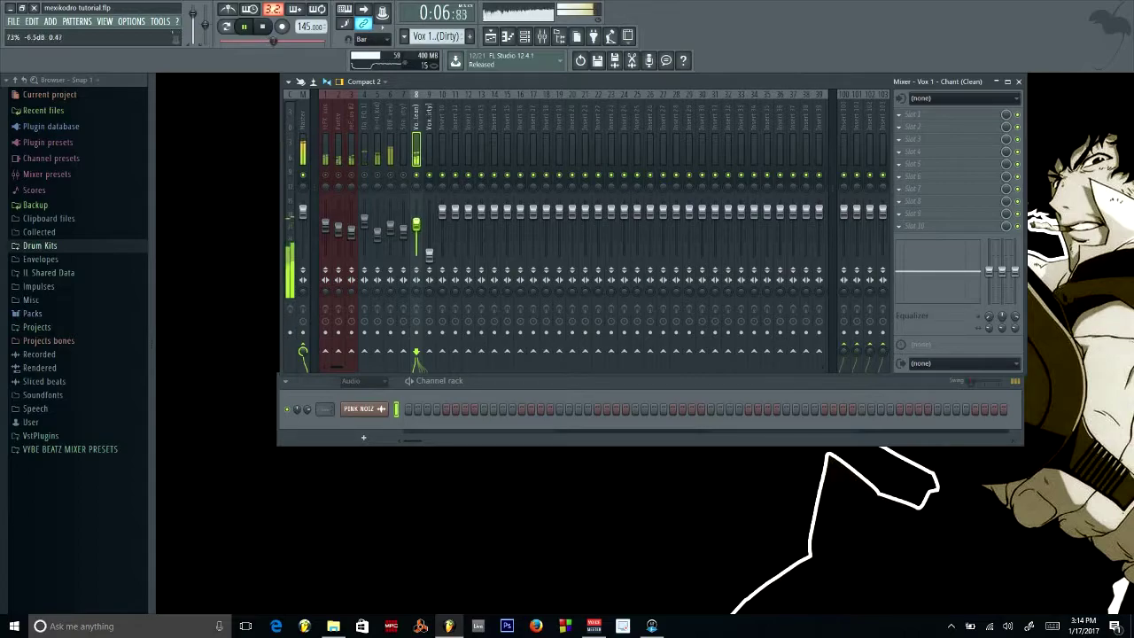
scroll(417, 361, up, 3)
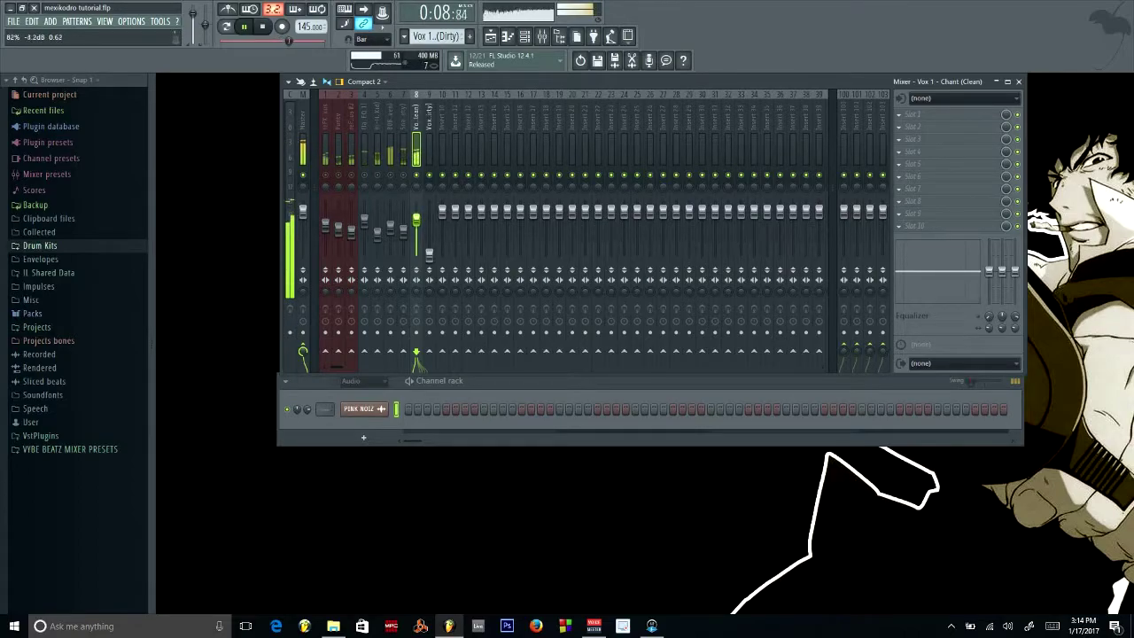
scroll(417, 361, down, 1)
Set the Vox 1 - Chant (Dirty) fader to about -7.8 dB against the pink noise and stop playback
drag(429, 254, 429, 224)
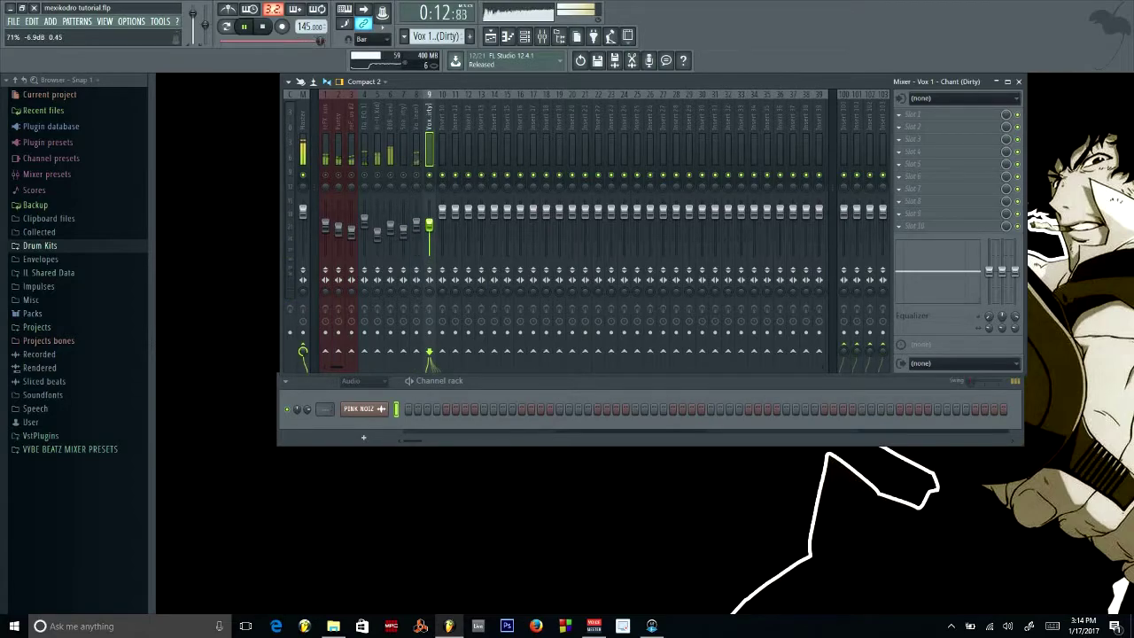
drag(429, 223, 429, 218)
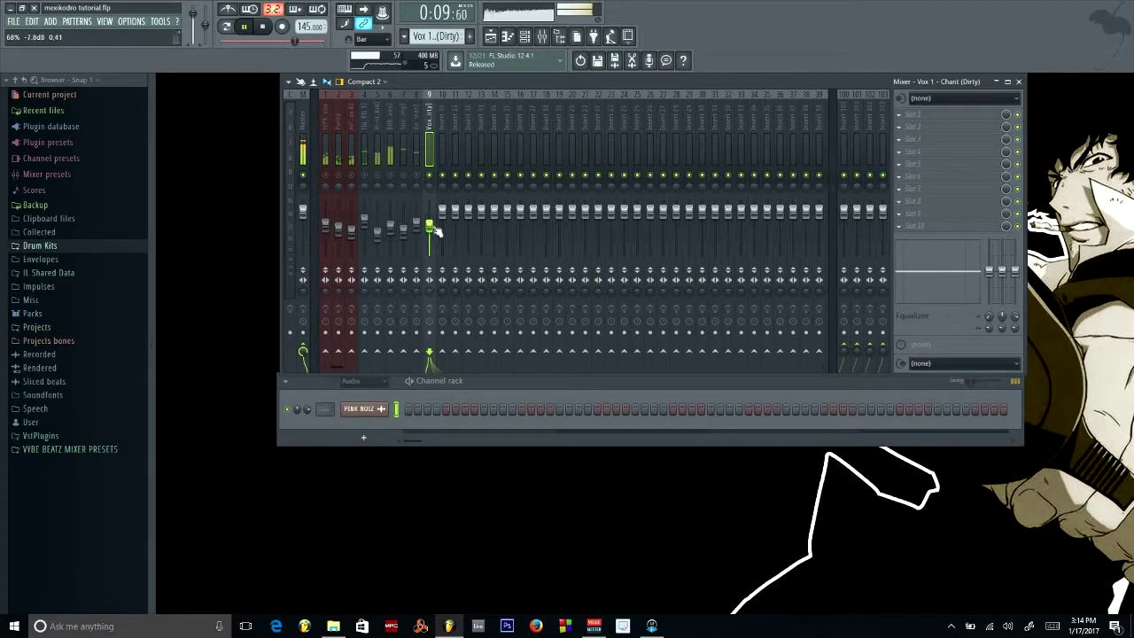
key(space)
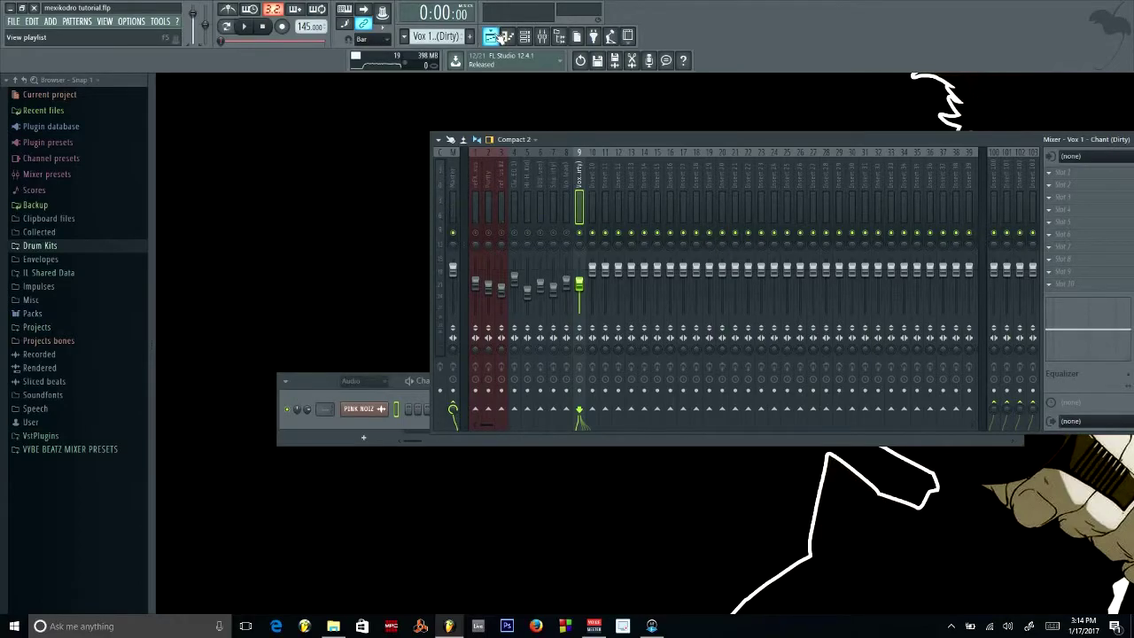
Show all channels in the channel rack and mute the PINK NOIZ channel
click(498, 35)
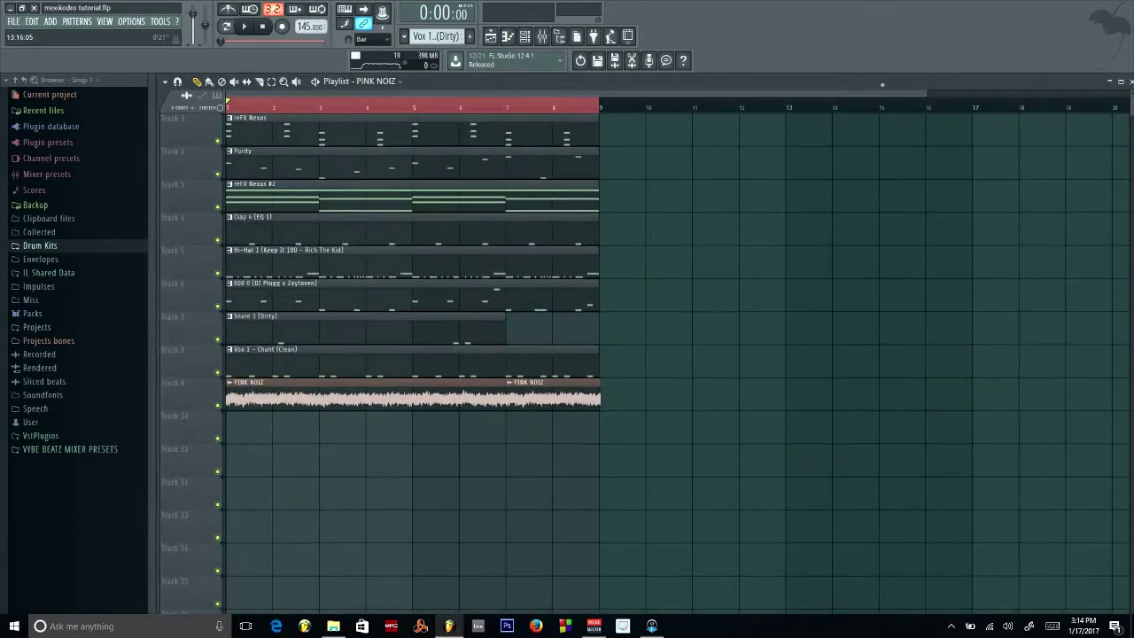
click(1131, 81)
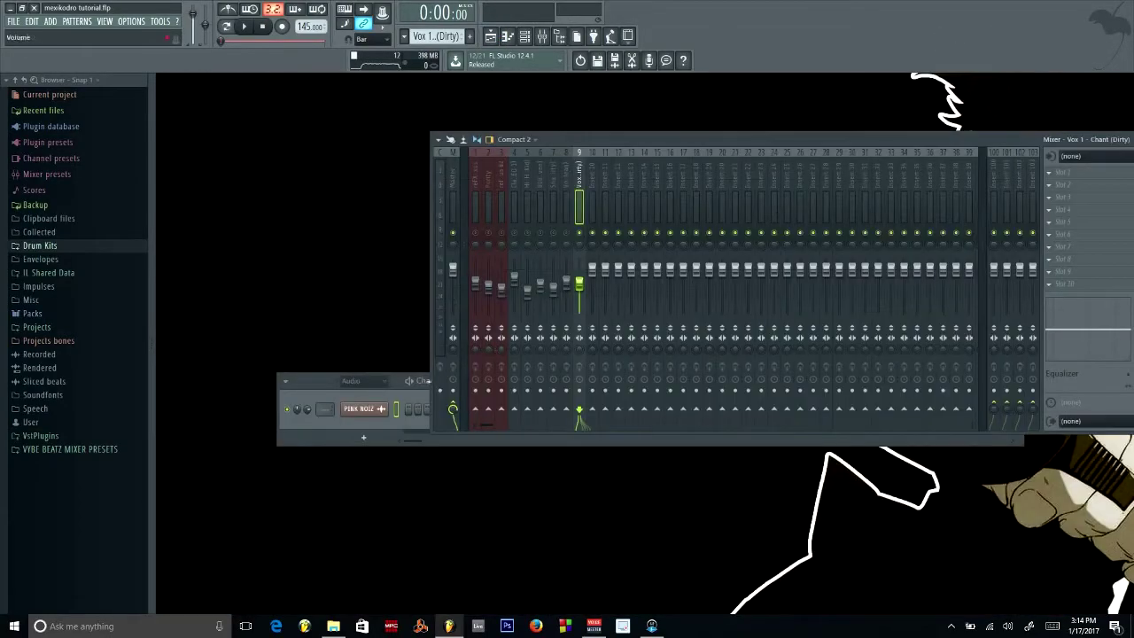
click(285, 381)
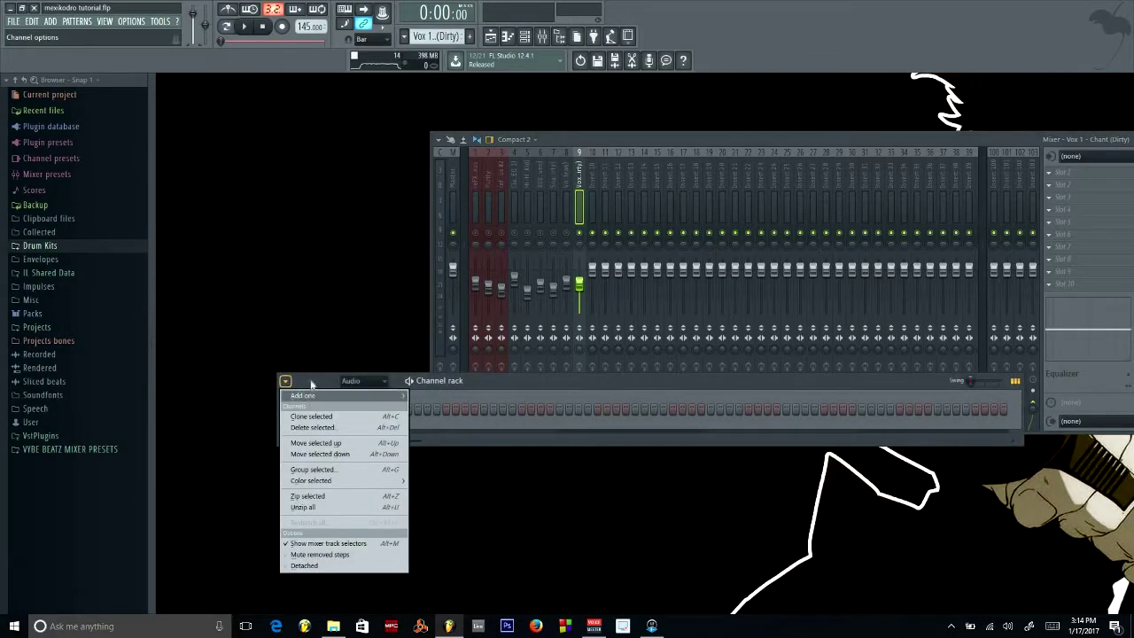
click(362, 381)
click(364, 381)
click(380, 395)
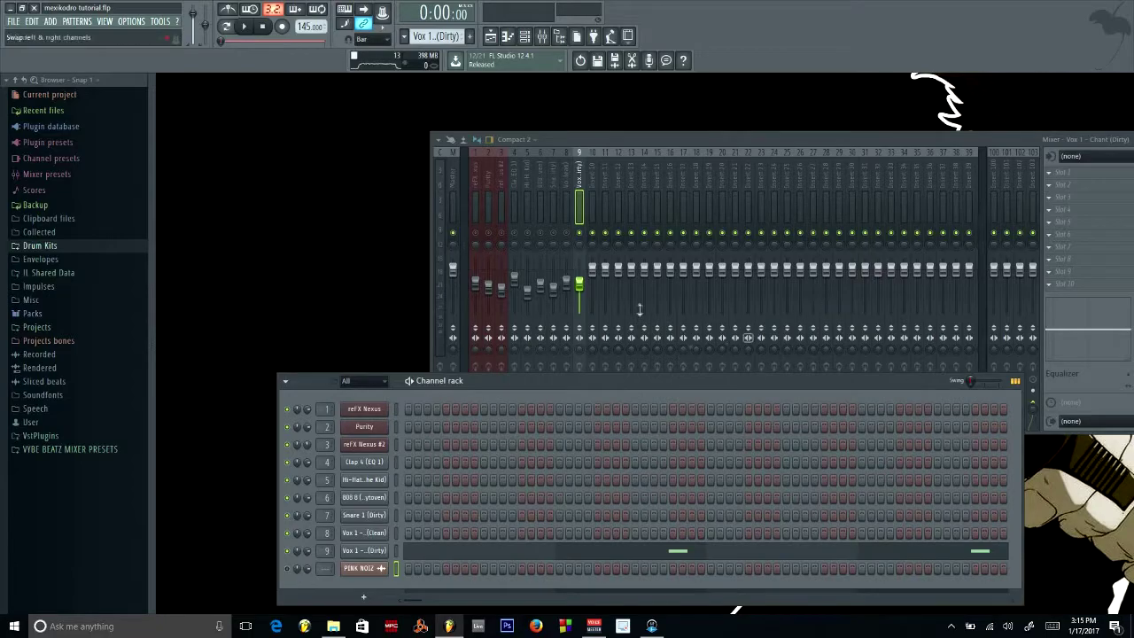
Move the mixer above the channel rack, and briefly start and stop playback
click(579, 283)
drag(983, 432, 764, 370)
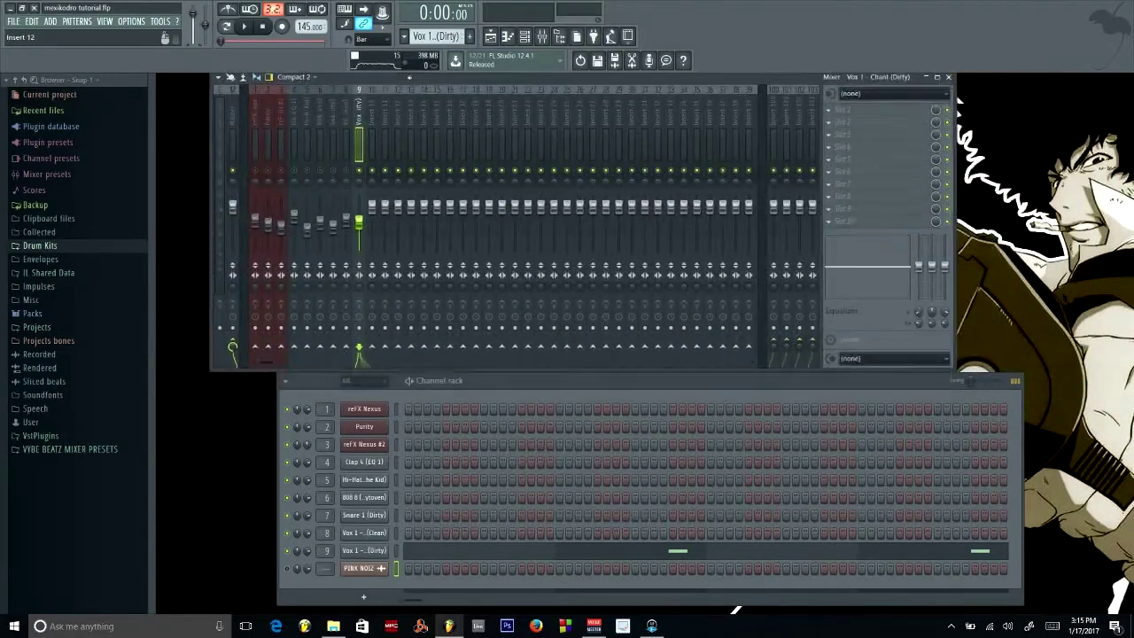
click(244, 27)
click(262, 27)
Enable only mixer tracks 1 to 9 and play the rebalanced beat with the playlist open
right_click(255, 173)
drag(290, 173, 347, 179)
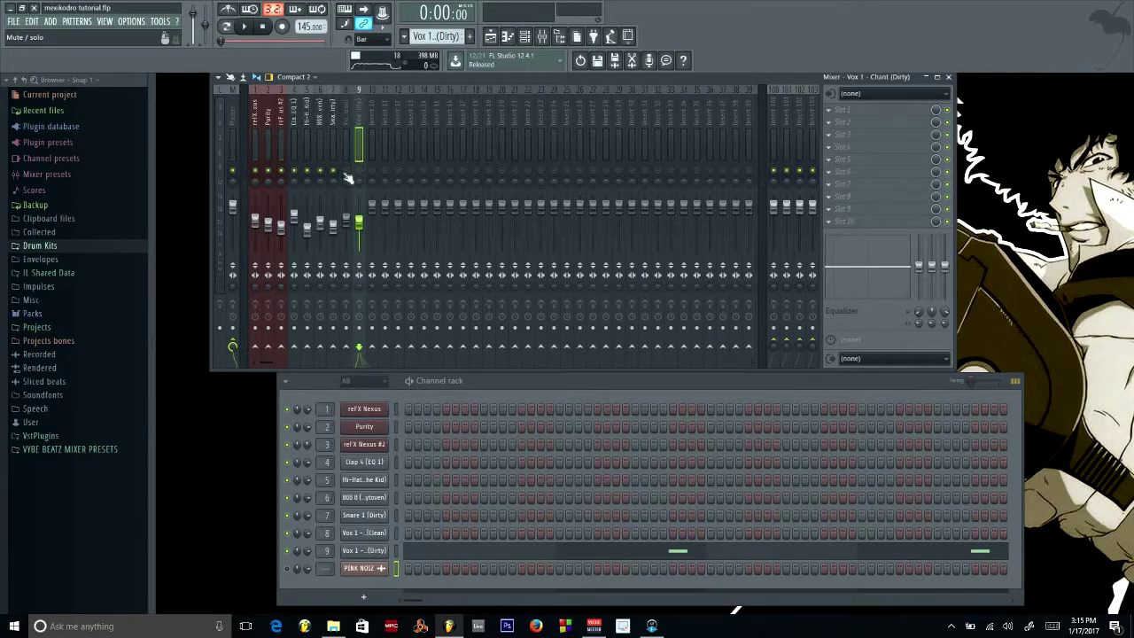
click(361, 171)
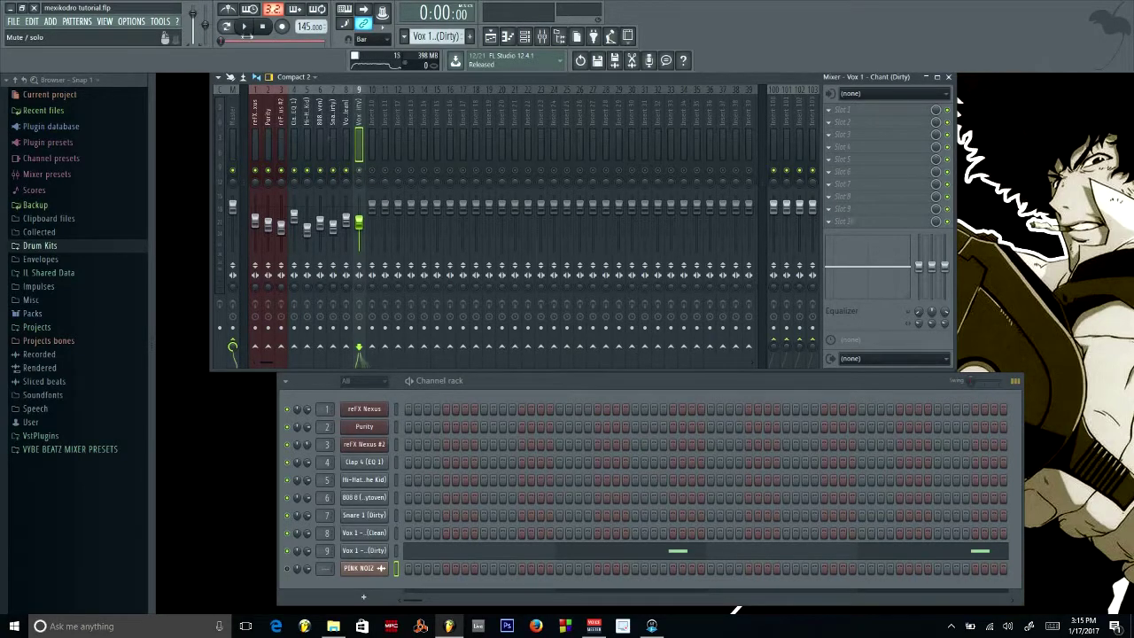
click(248, 27)
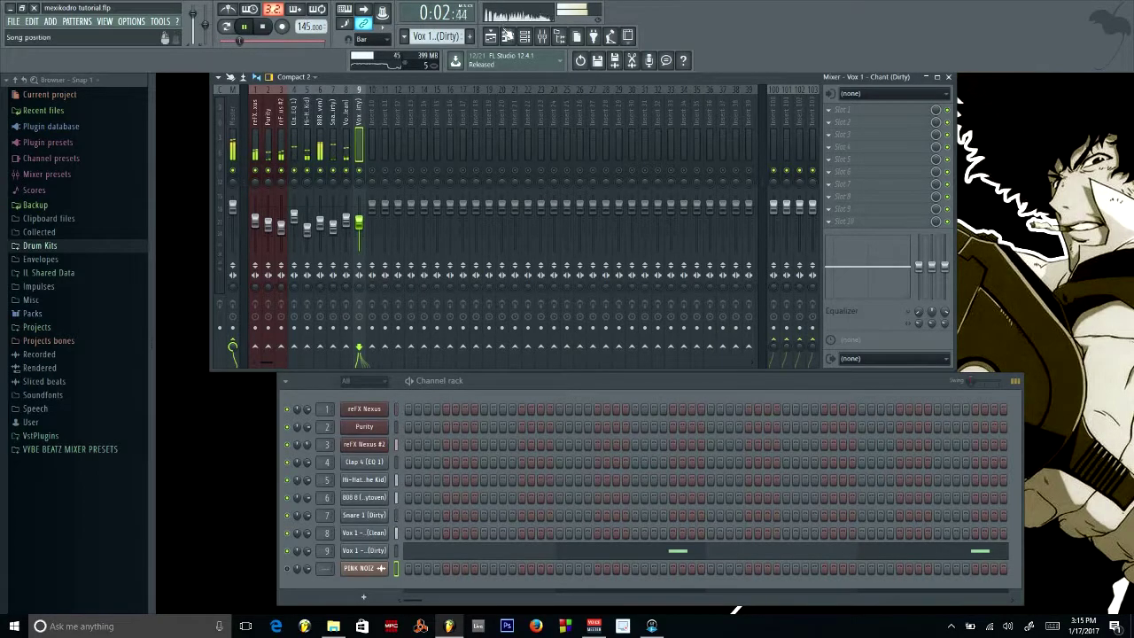
click(490, 36)
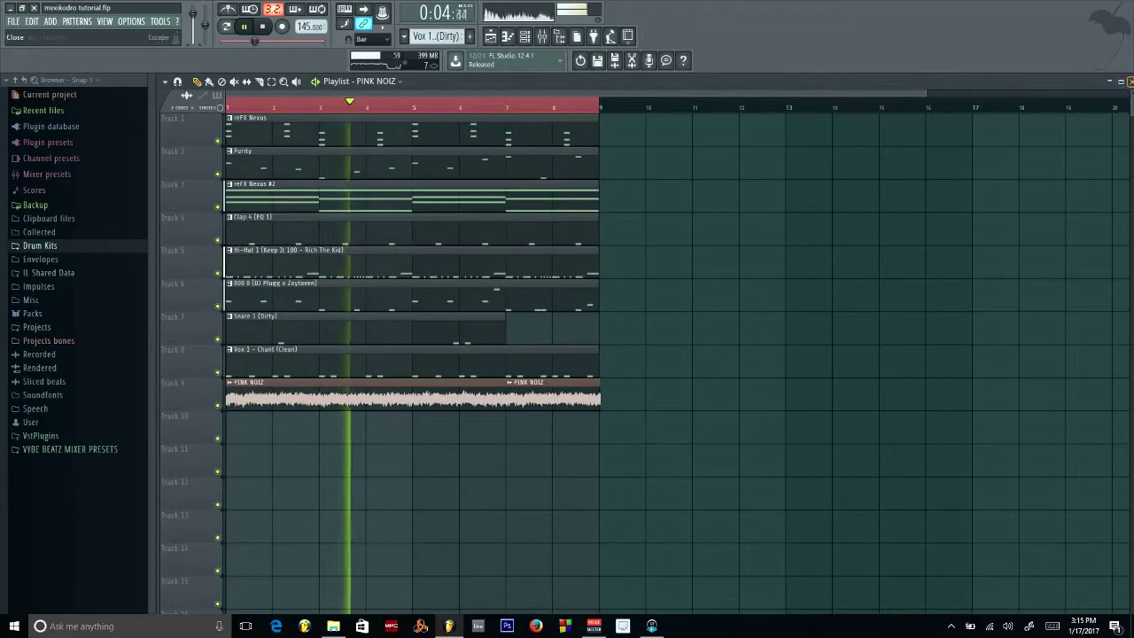
Check the Master level in the mixer during playback, stop the beat, and save the project
key(F5)
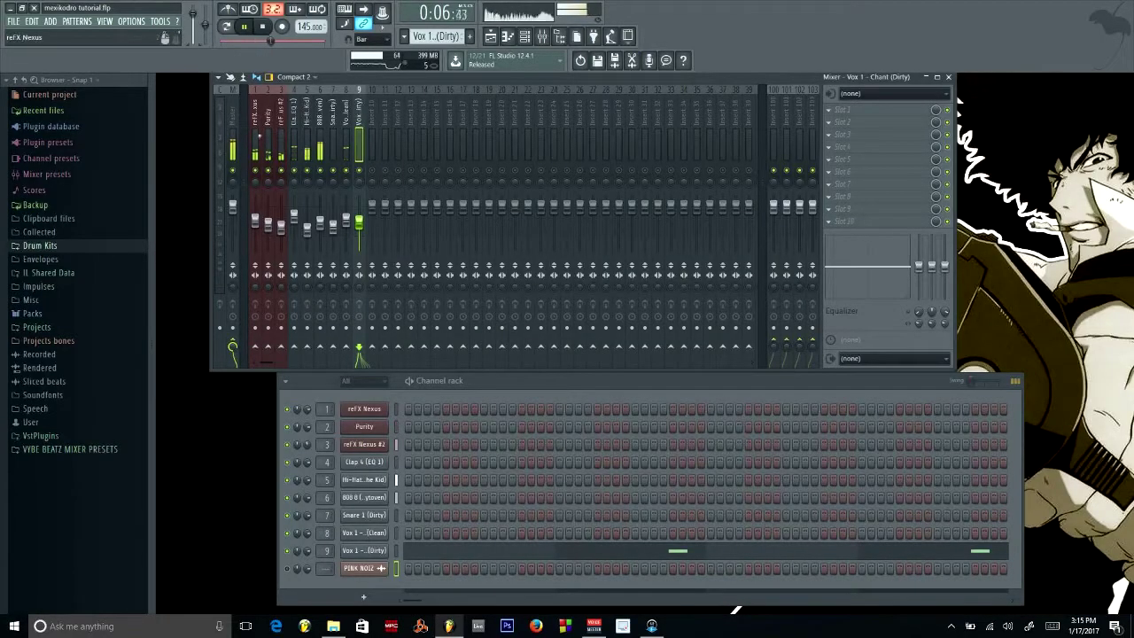
click(240, 166)
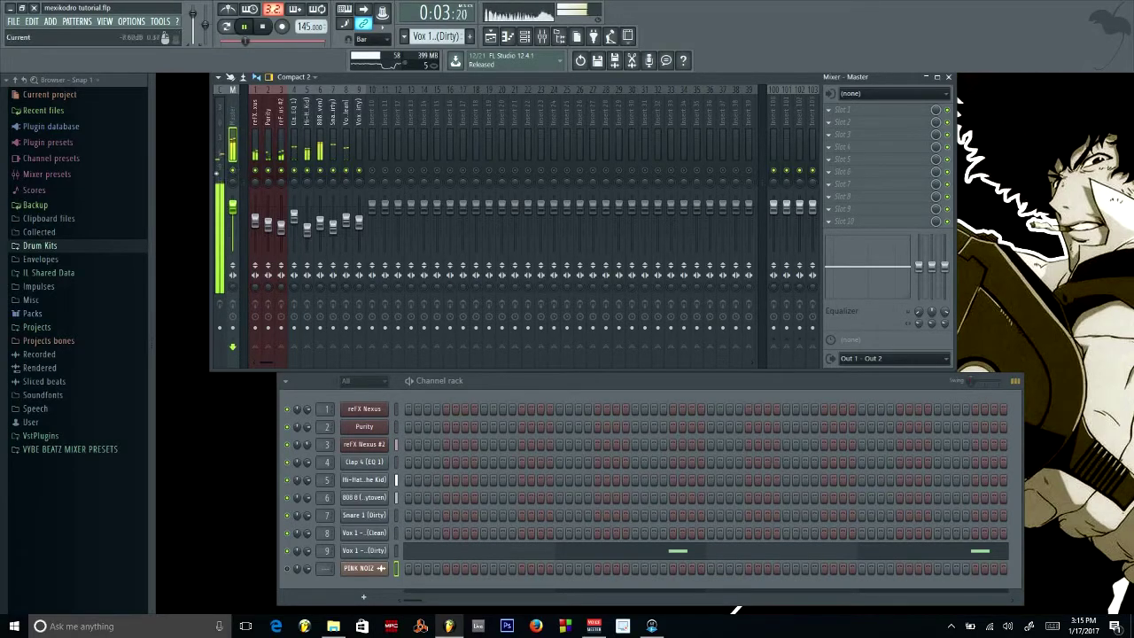
key(space)
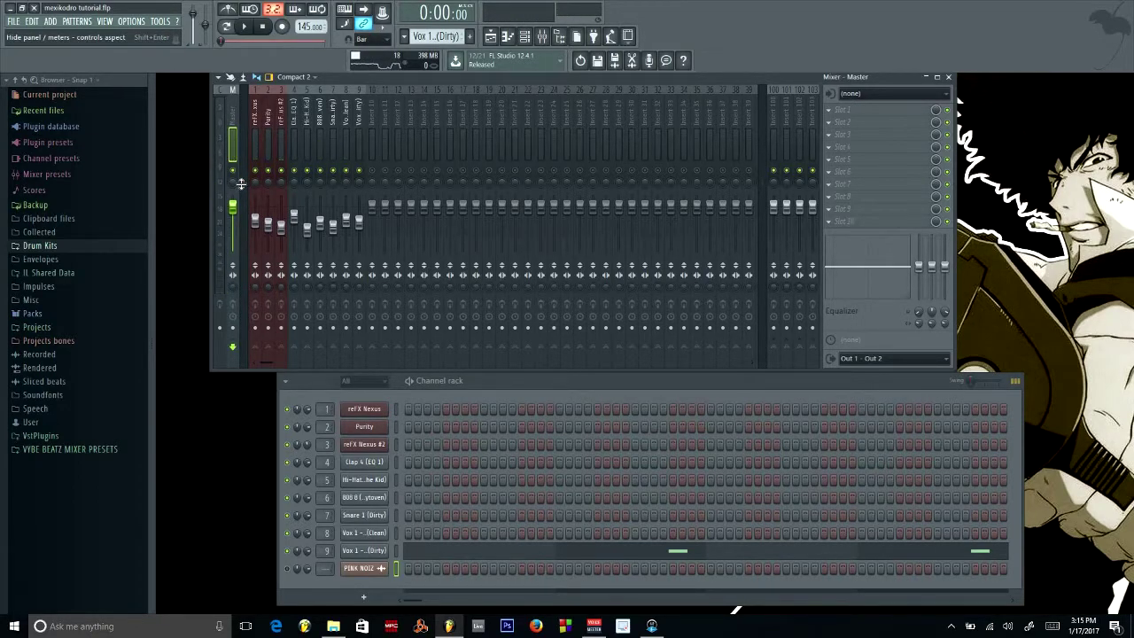
key(ctrl+s)
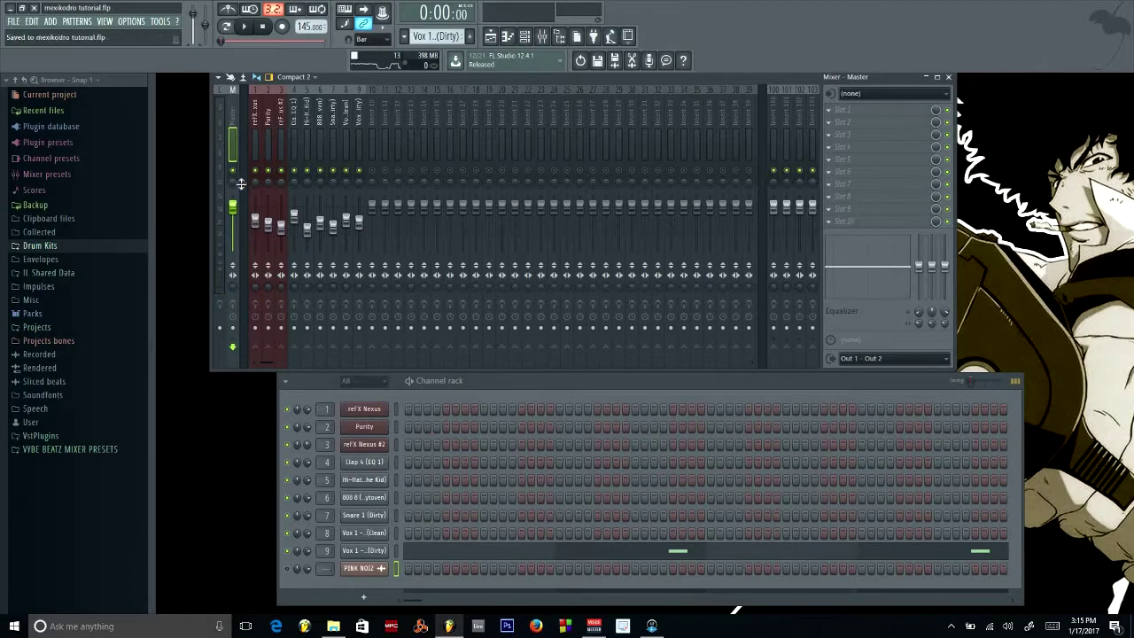
Align the channel rack under the mixer, mute the pink noise track in the playlist, and briefly play the beat
drag(698, 384, 630, 387)
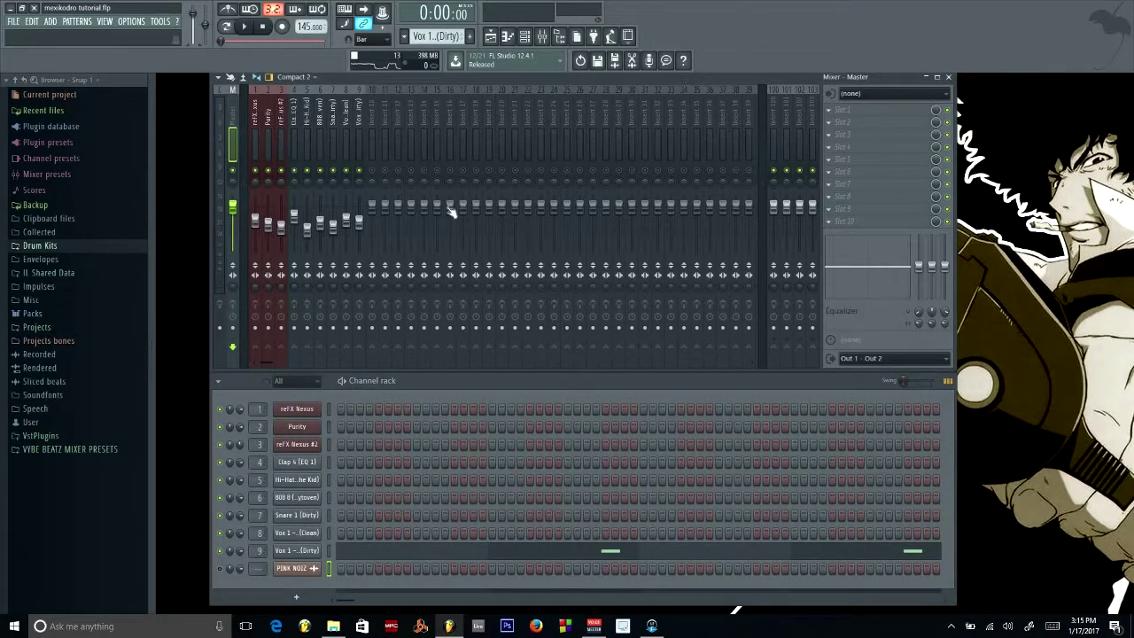
click(502, 37)
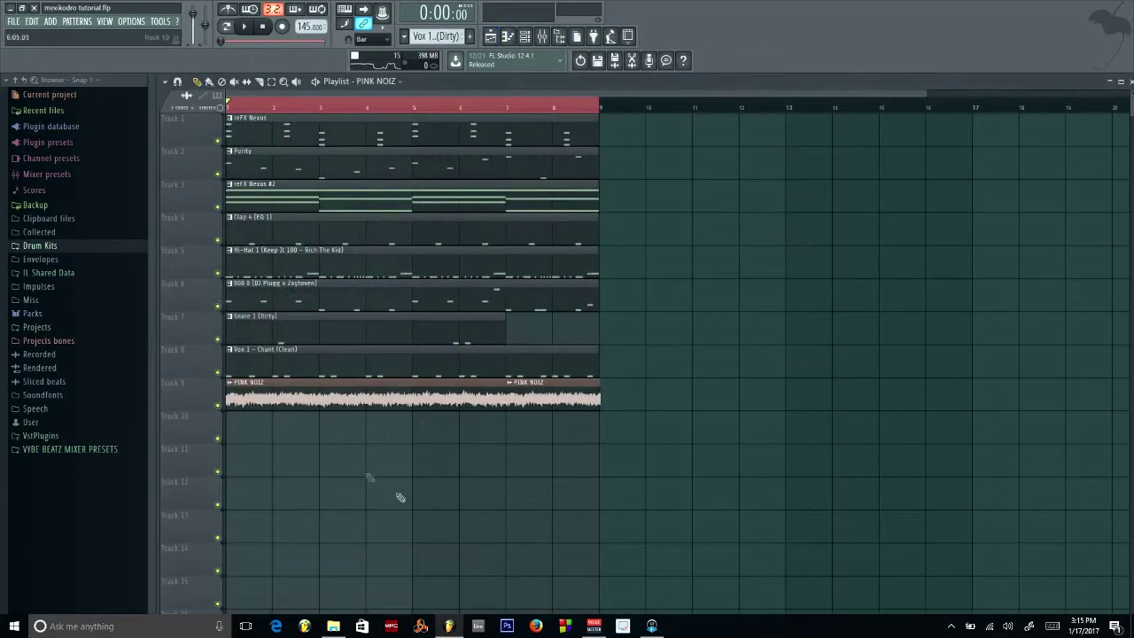
click(217, 405)
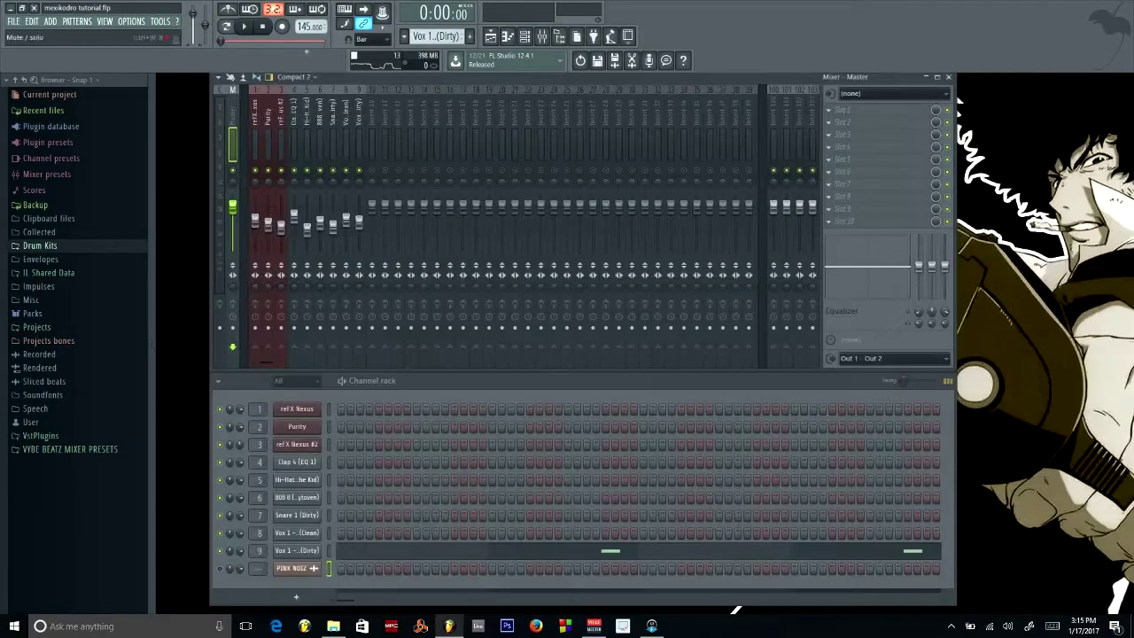
click(1120, 81)
click(247, 30)
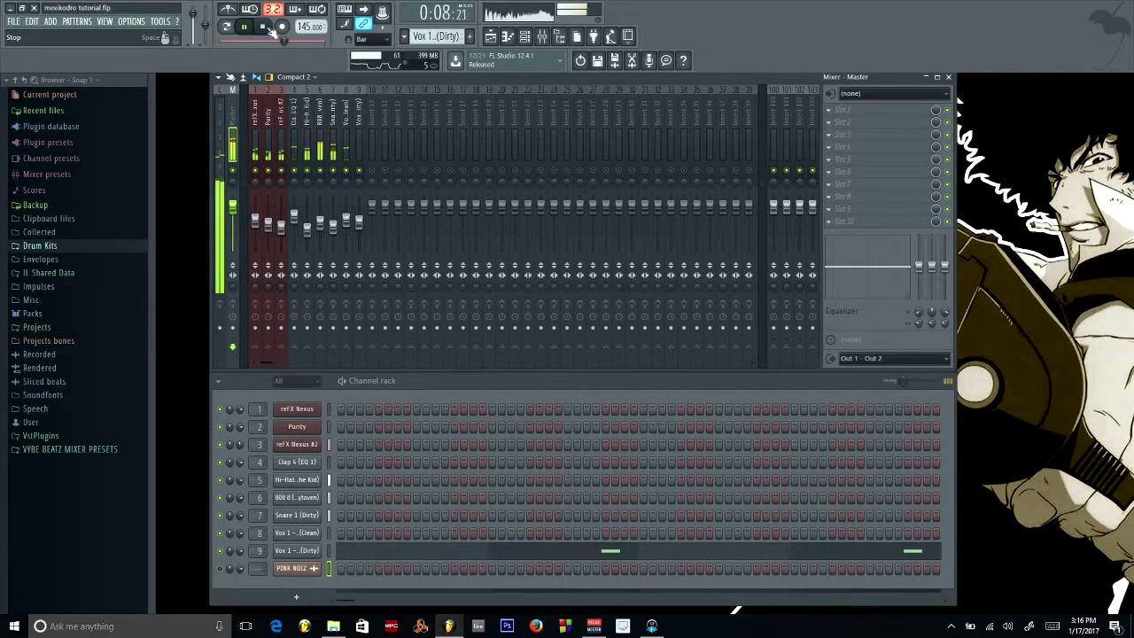
click(271, 28)
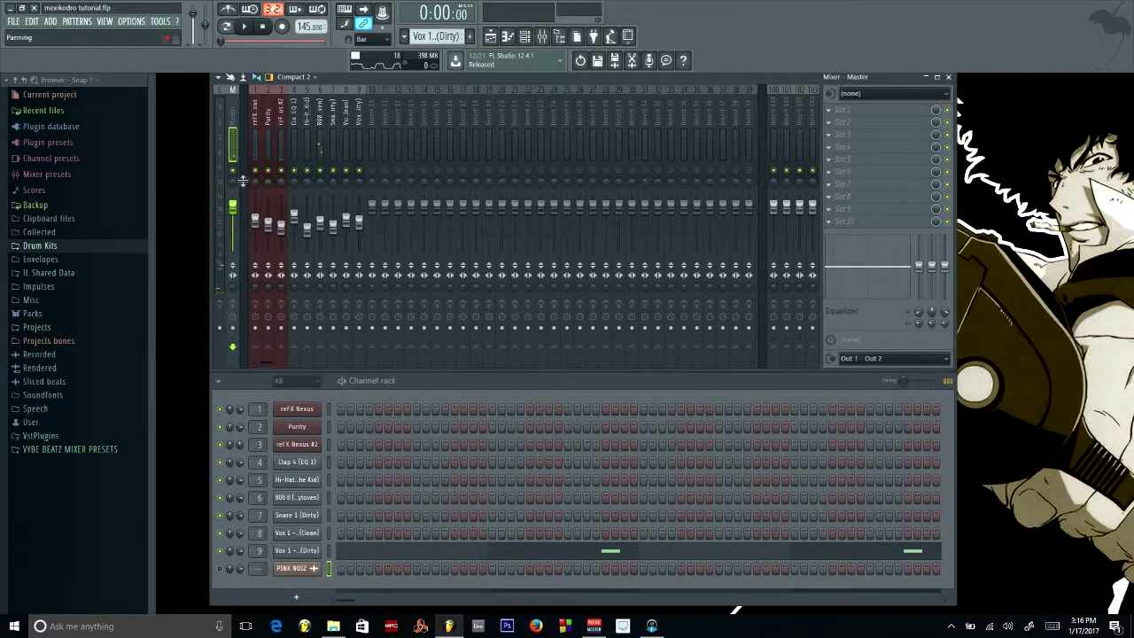
Solo reFX Nexus during playback and bring in Purity, reFX Nexus #2 and the clap, adjusting each track's panning or stereo separation
right_click(255, 171)
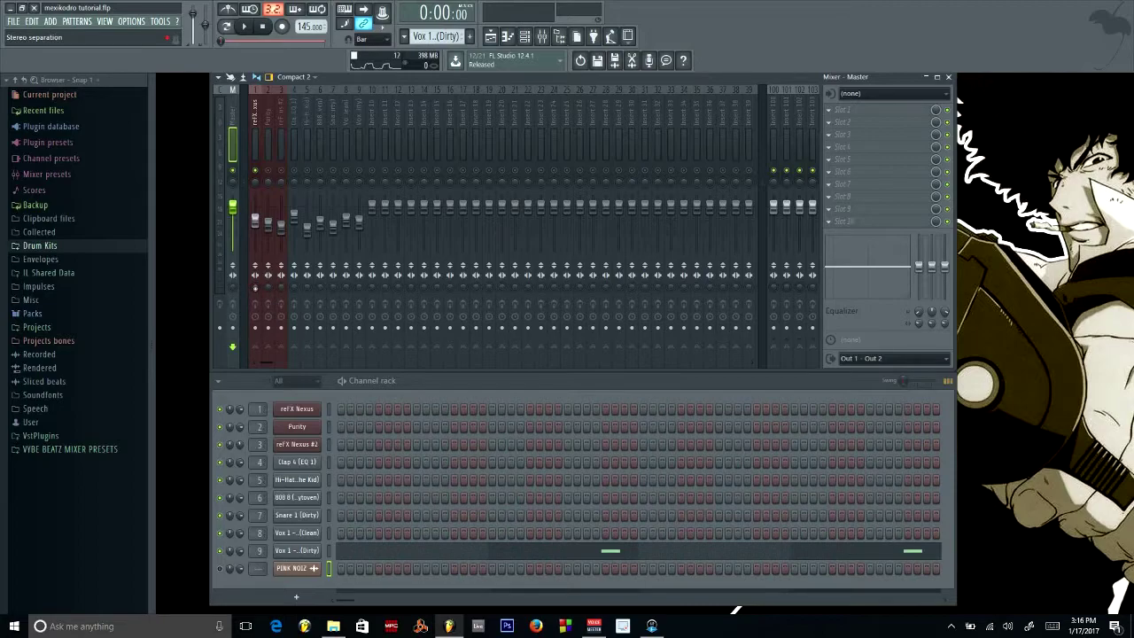
key(space)
click(255, 288)
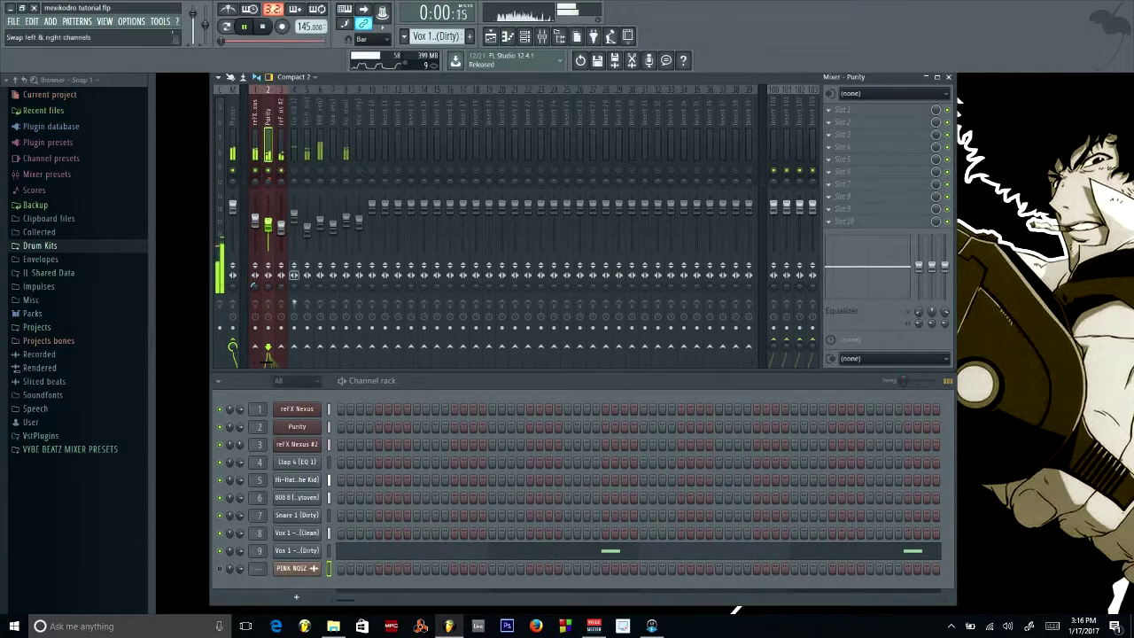
click(282, 359)
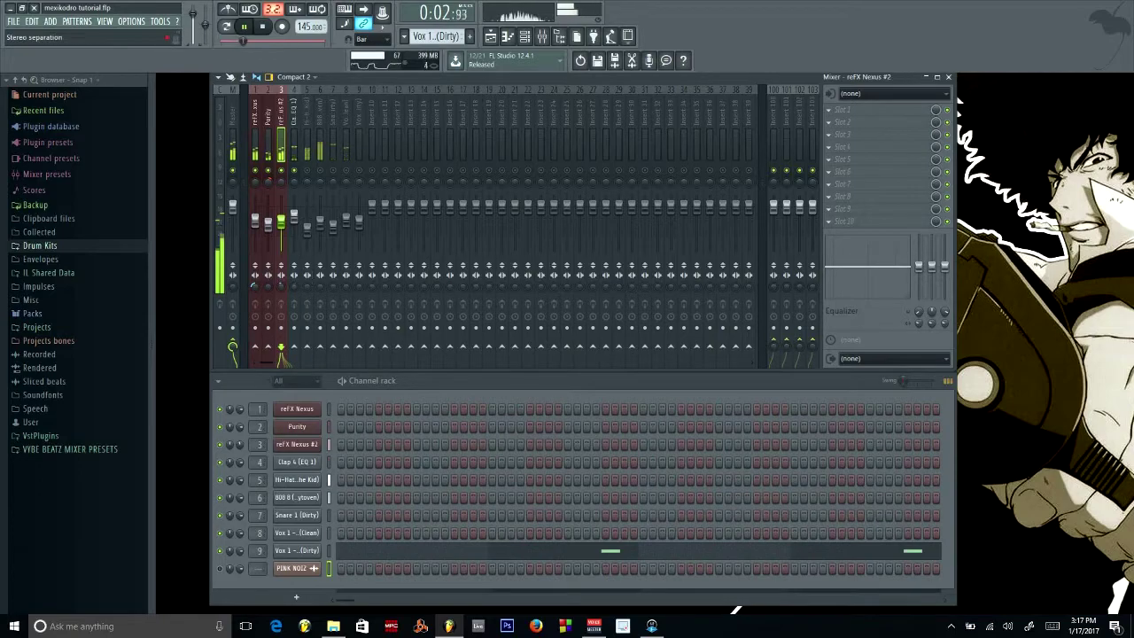
click(294, 222)
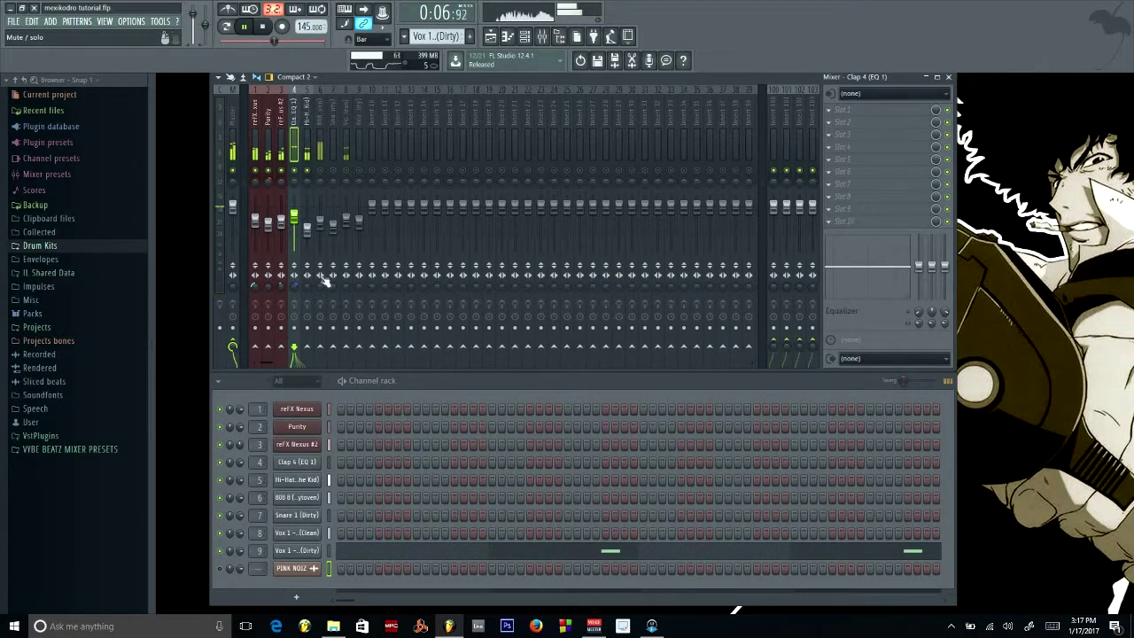
Bring in the remaining drum and vox tracks, panning the hi-hat, snare and clean chant and adjusting the 808's stereo separation
click(308, 180)
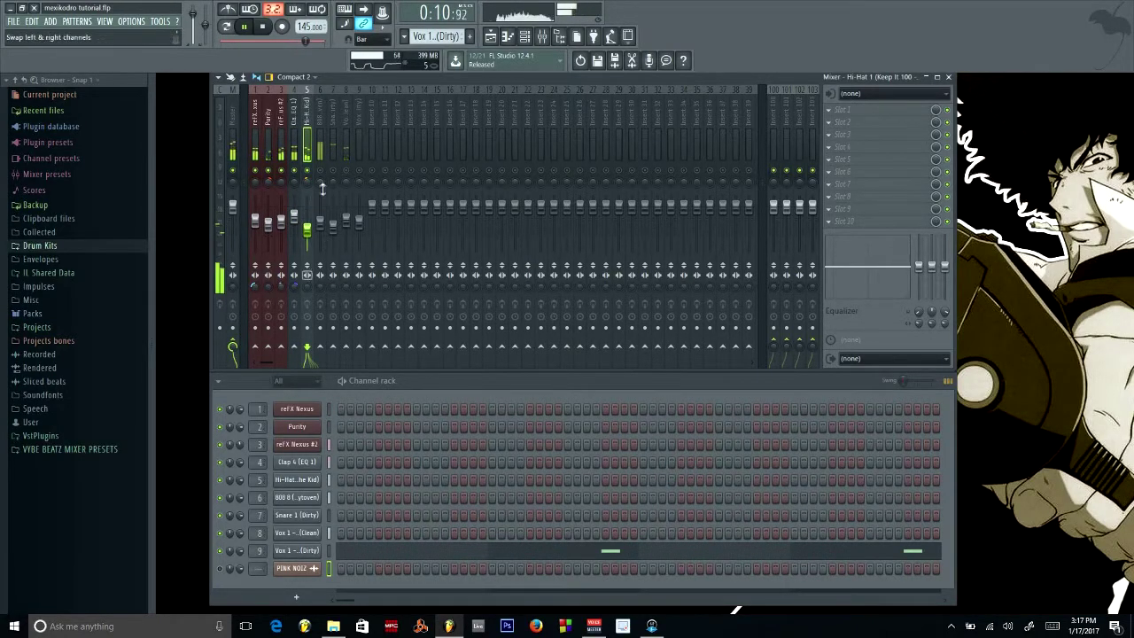
click(321, 288)
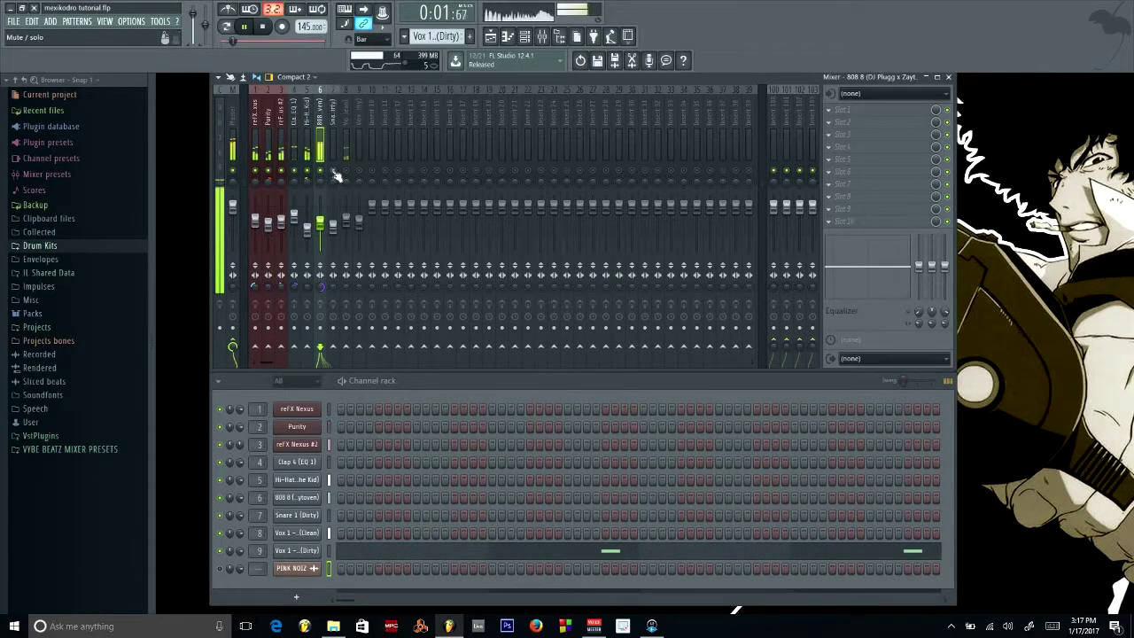
click(333, 275)
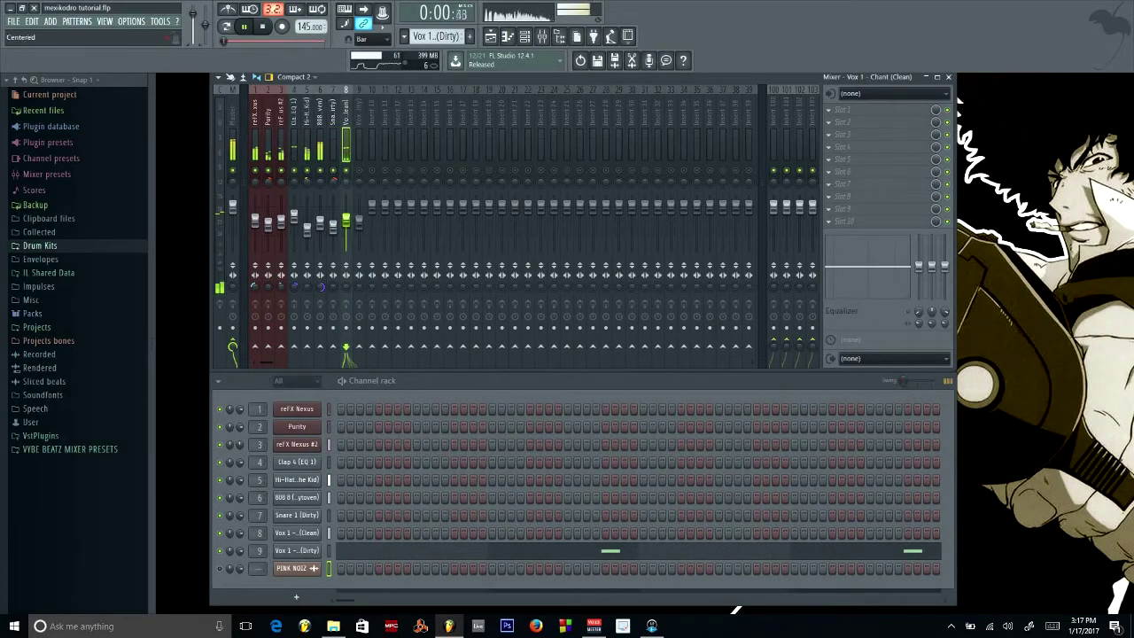
click(346, 264)
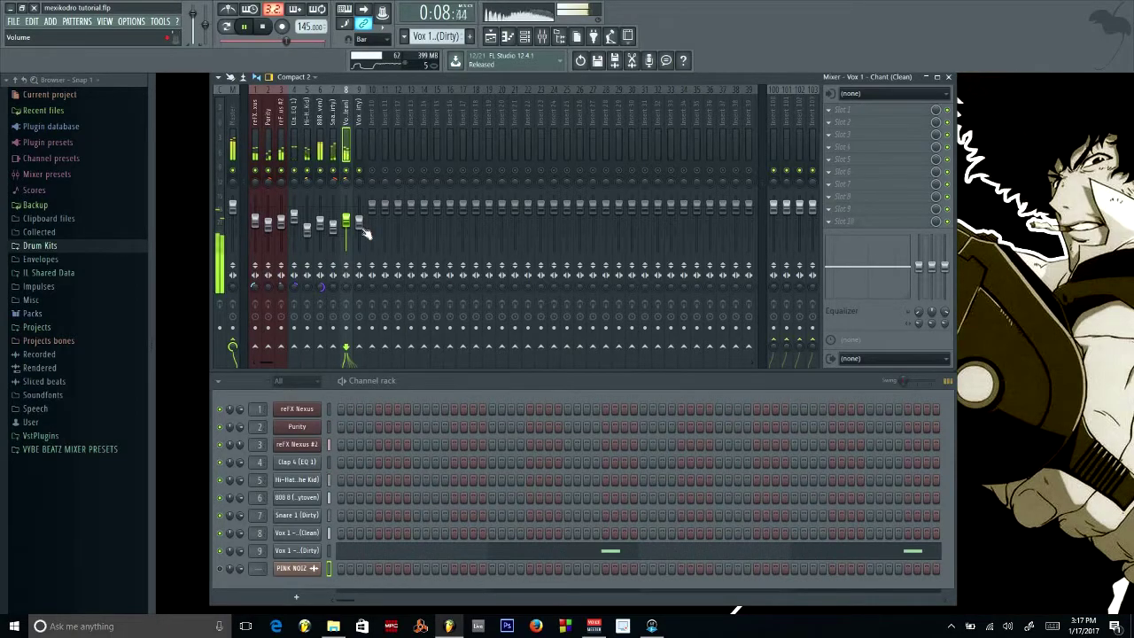
Stop playback, replace the PINK NOIZ clips on playlist track 9 with the Vox 1 - Chant (Dirty) pattern, and unmute the track
click(948, 77)
key(space)
click(490, 36)
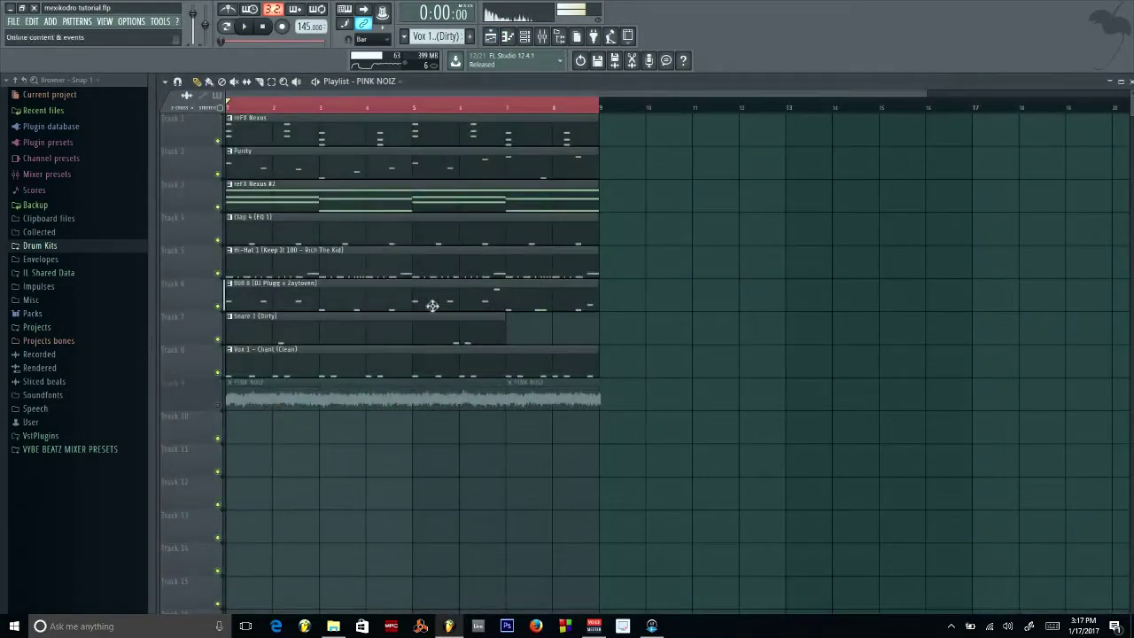
right_click(339, 388)
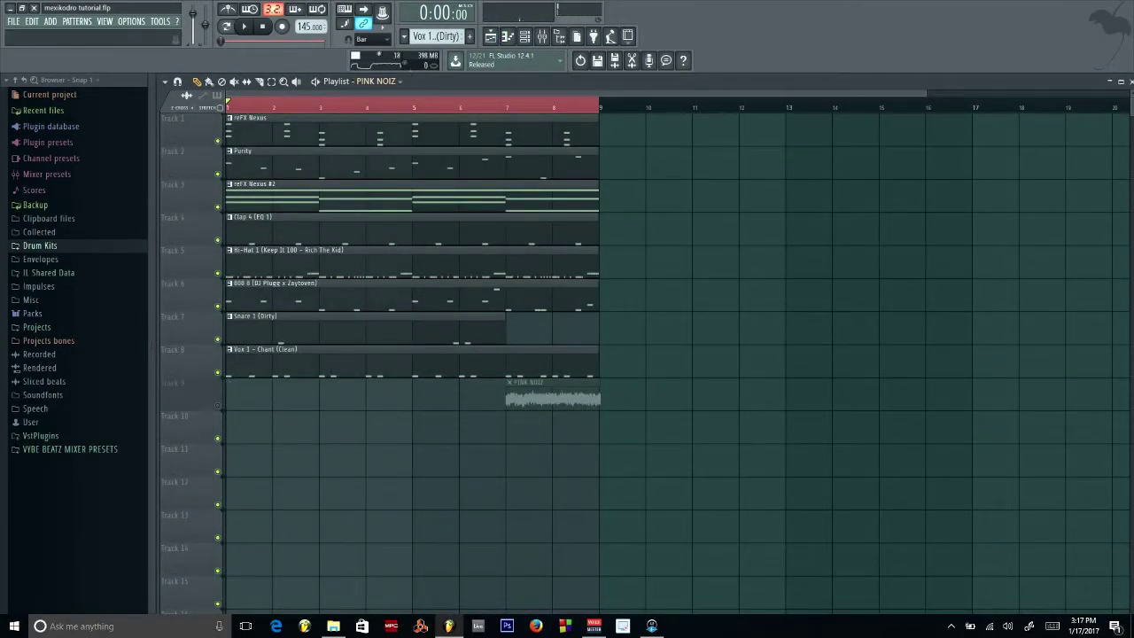
click(404, 41)
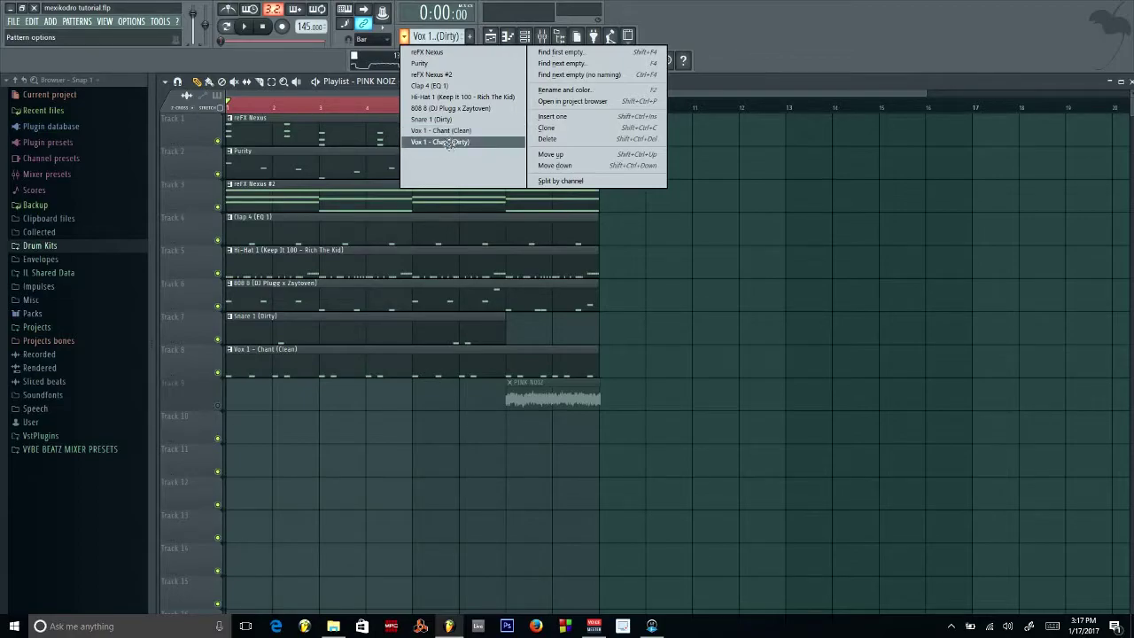
click(451, 143)
click(238, 405)
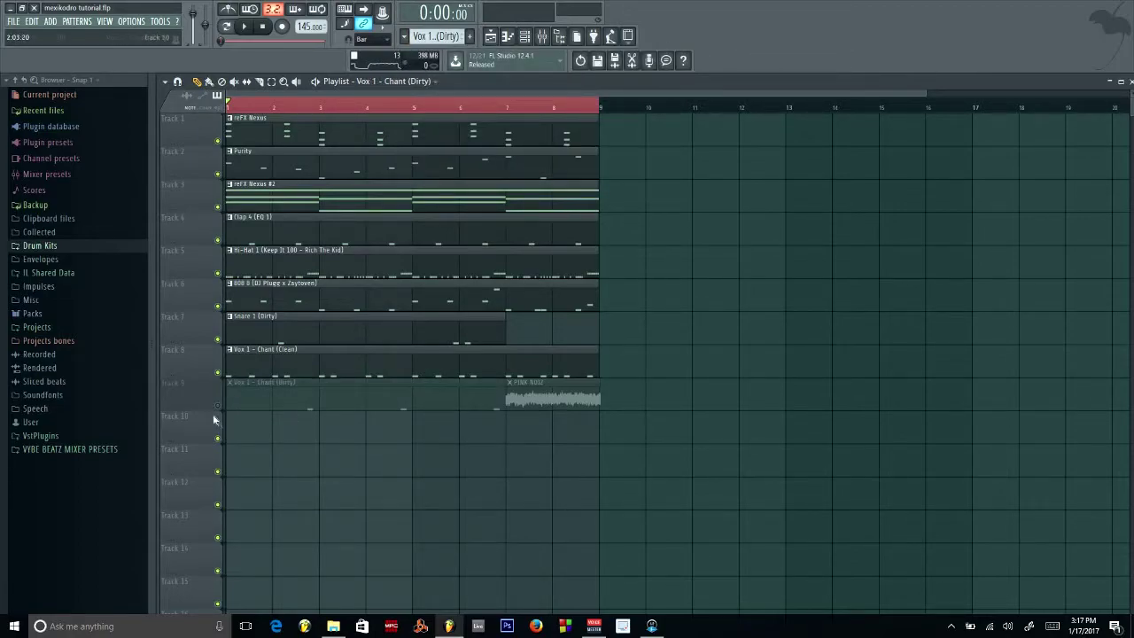
right_click(594, 405)
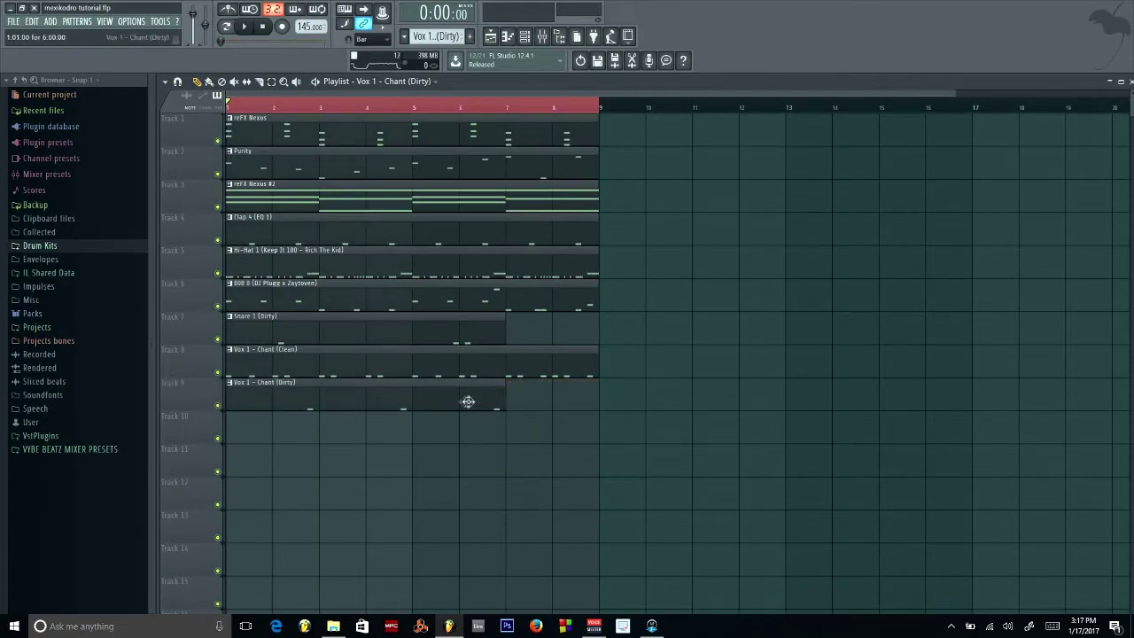
Play the updated arrangement and save the project, leaving only the channel rack open with playback stopped
key(space)
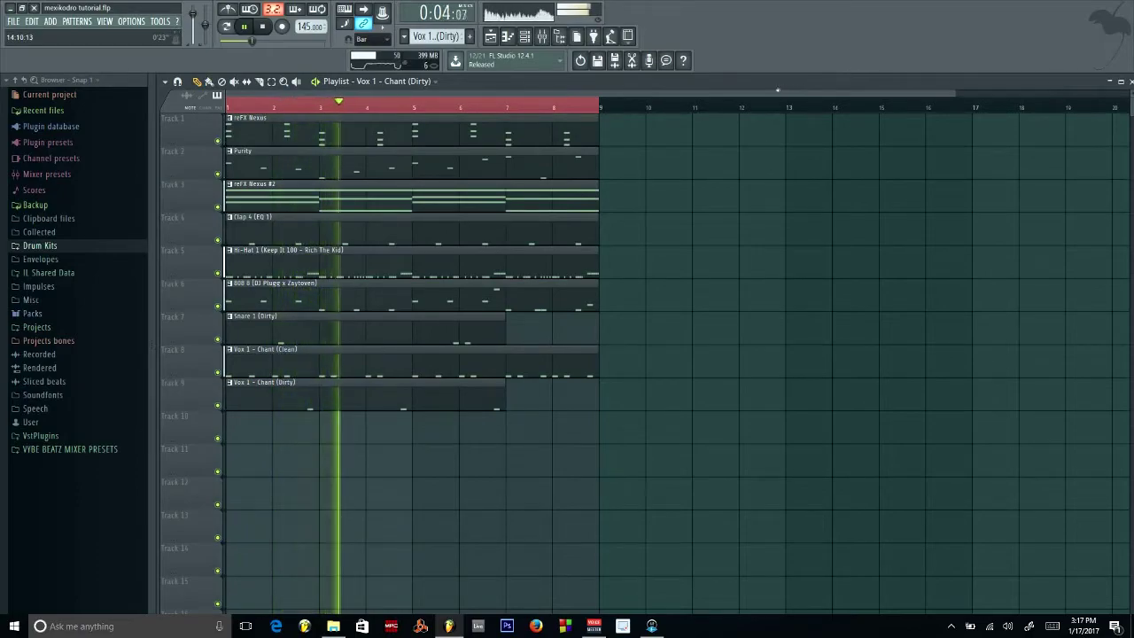
key(ctrl+s)
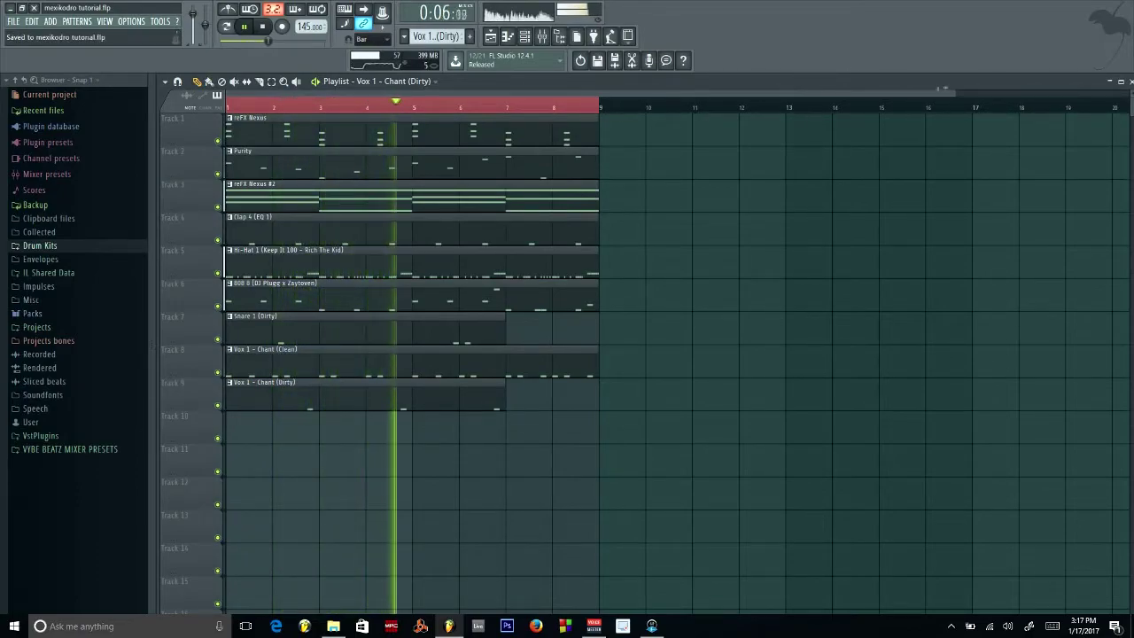
key(F5)
key(F6)
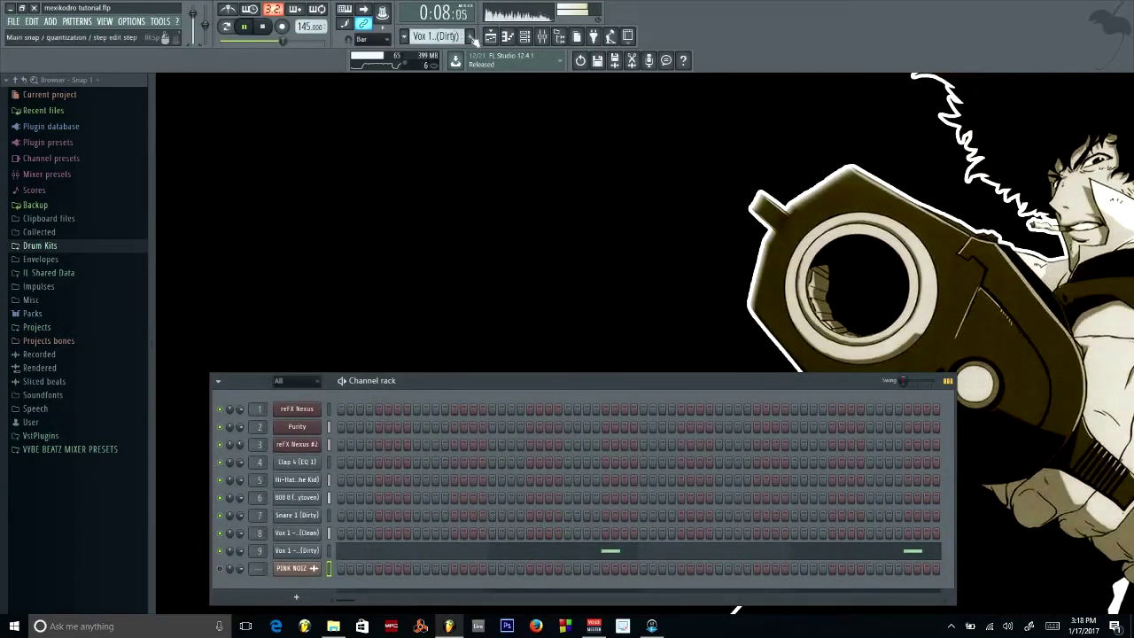
key(F6)
key(F6)
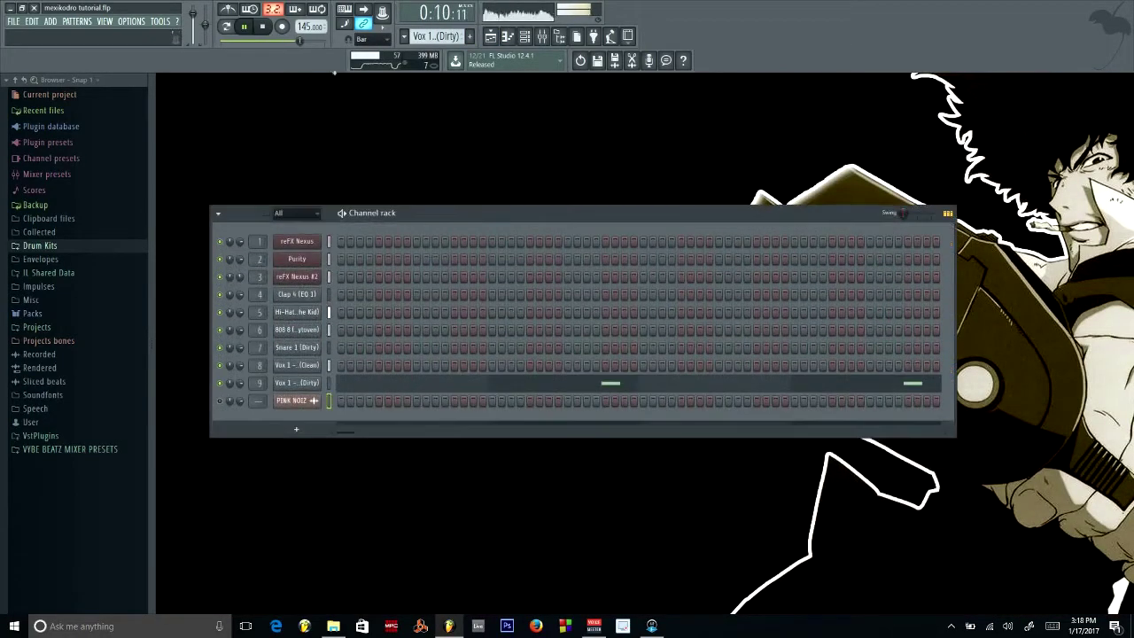
click(263, 28)
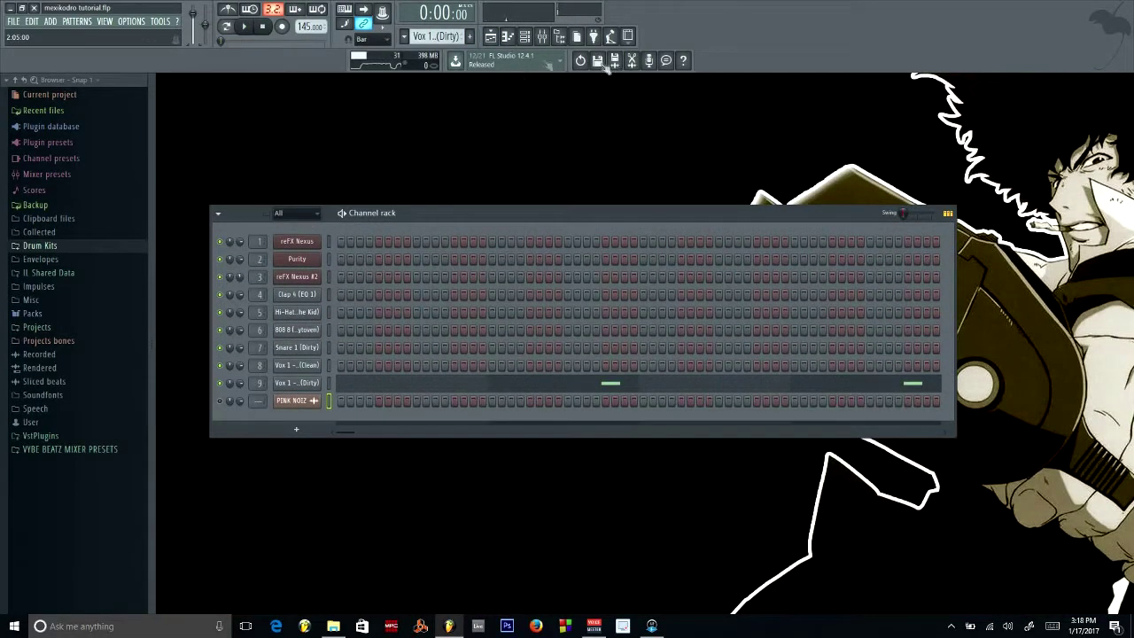
Insert Fruity Parametric EQ 2 in the first effect slot of the reFX Nexus mixer track
click(542, 37)
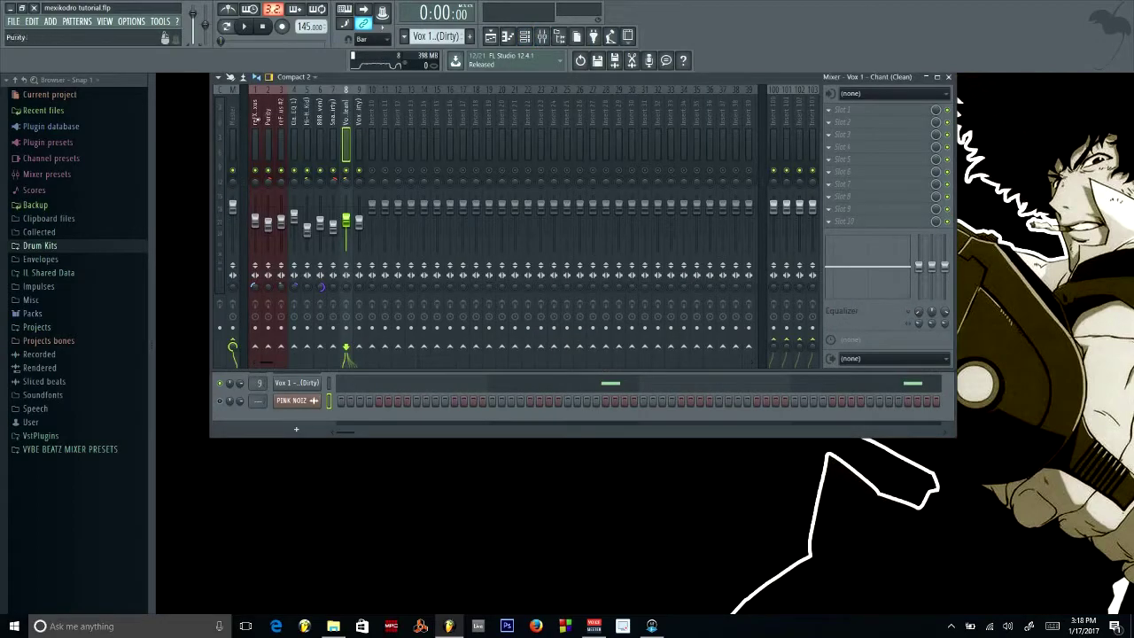
click(255, 124)
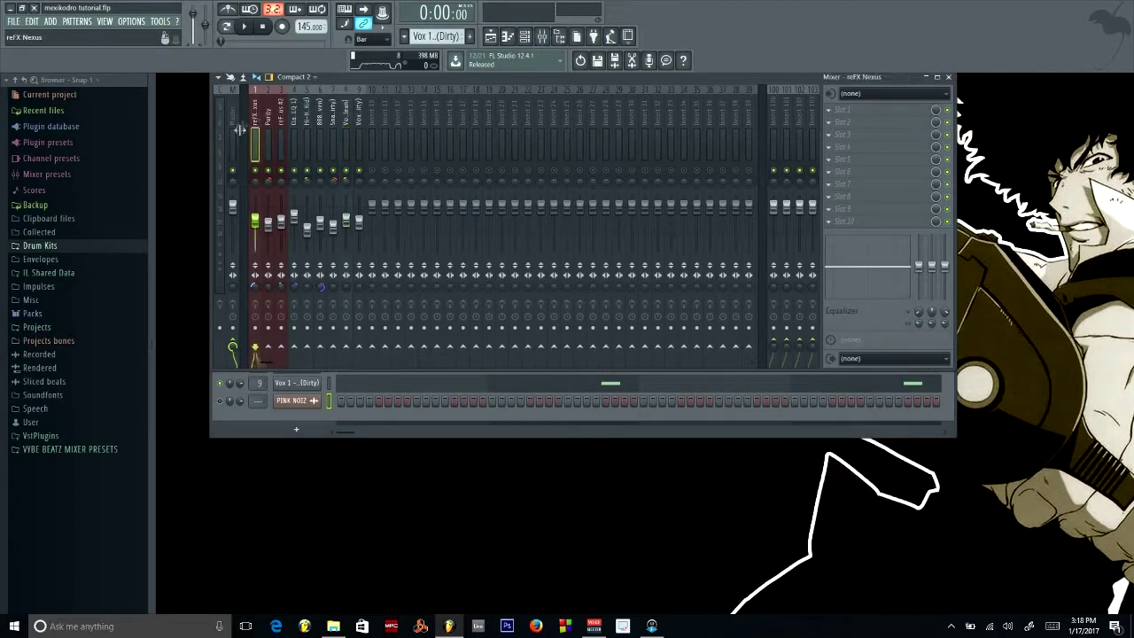
click(829, 111)
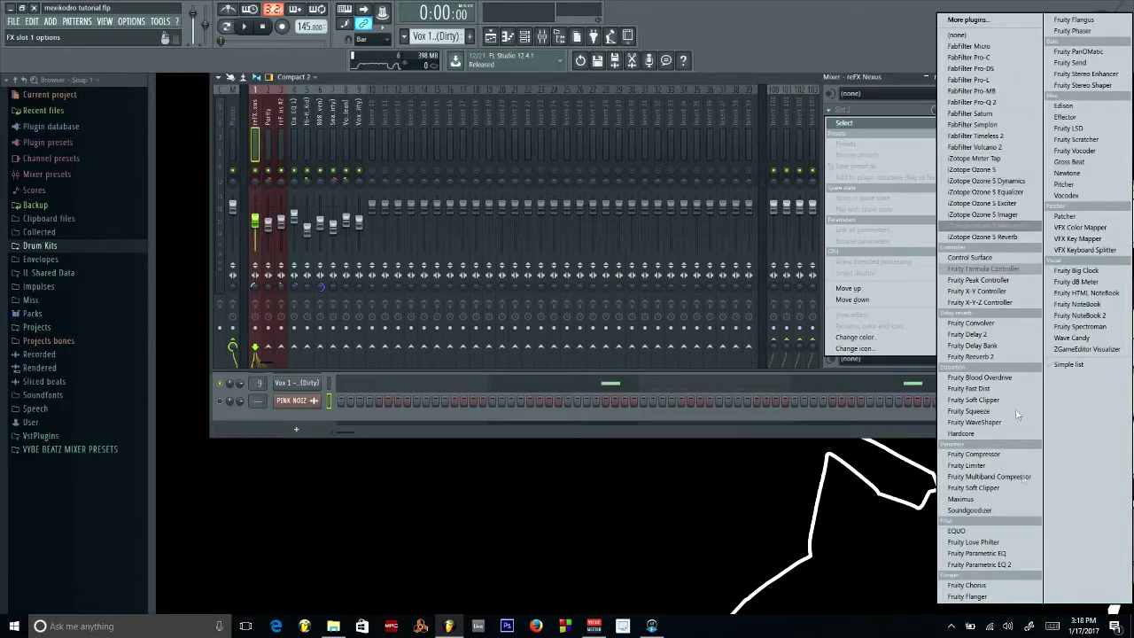
click(657, 348)
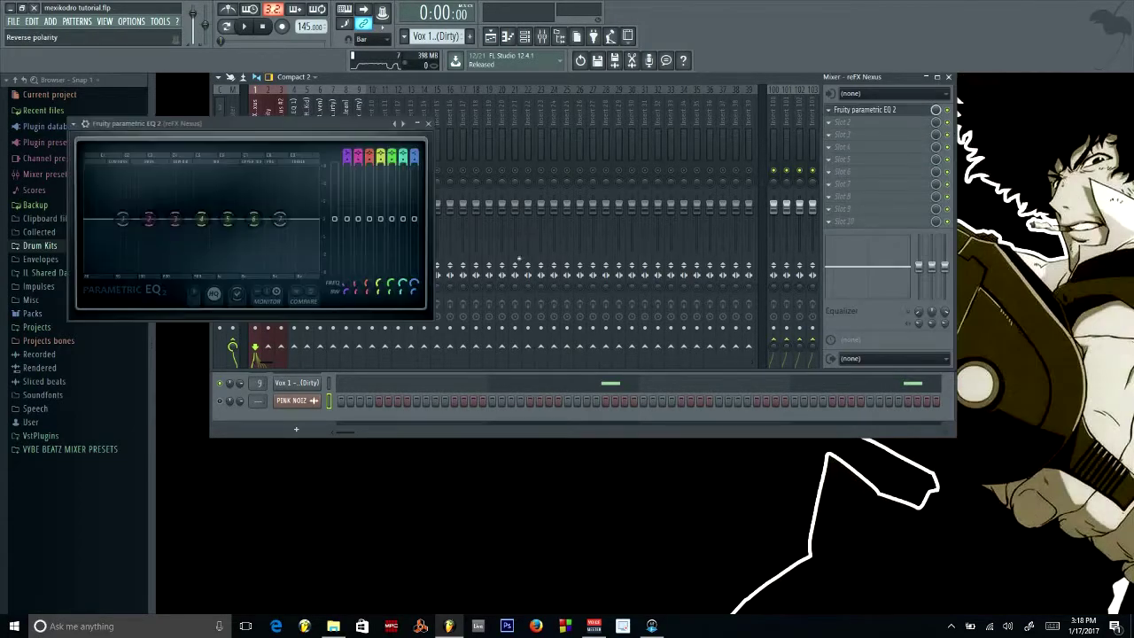
Roll off the soloed reFX Nexus track's low end with EQ band 1, raising the cutoff while listening to playback
drag(144, 252, 159, 209)
key(space)
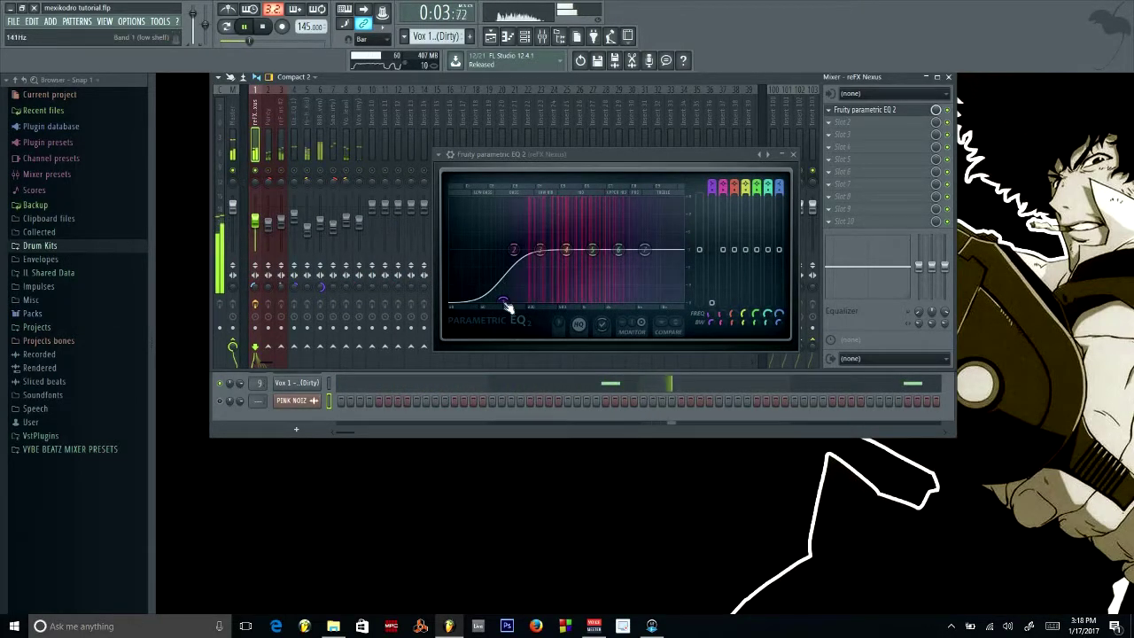
drag(503, 303, 514, 302)
key(space)
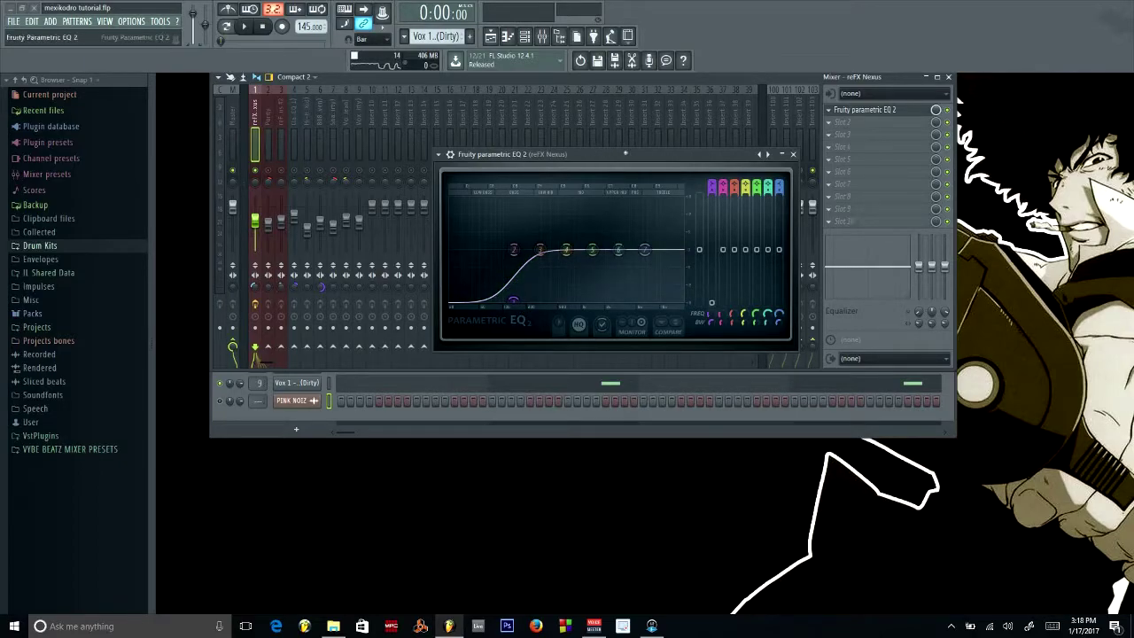
drag(625, 154, 616, 141)
key(space)
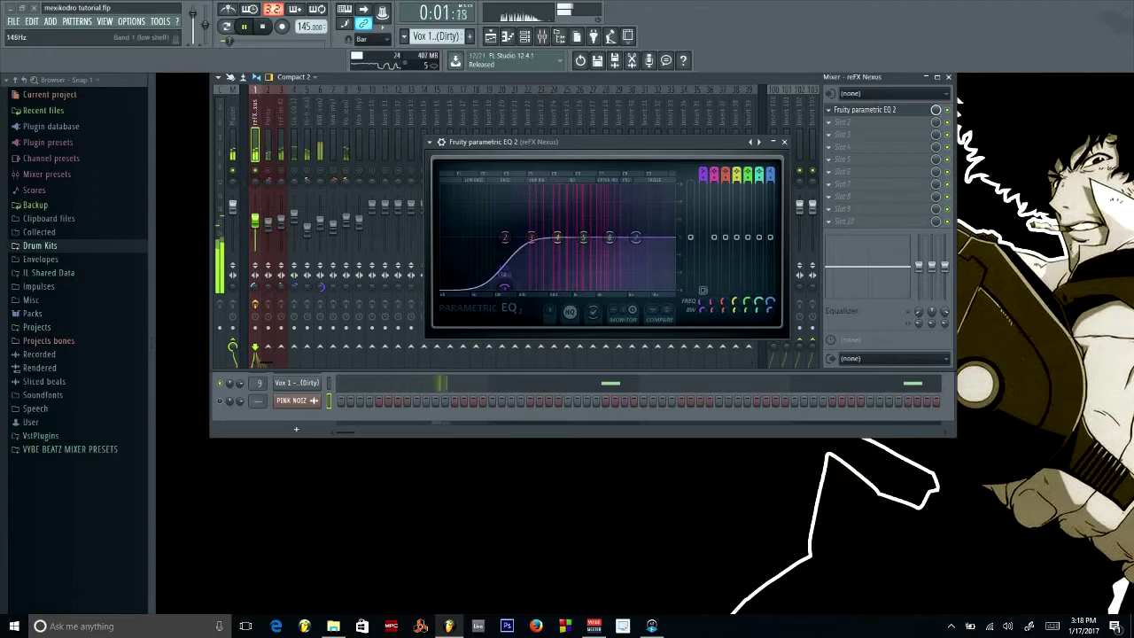
drag(508, 273, 520, 287)
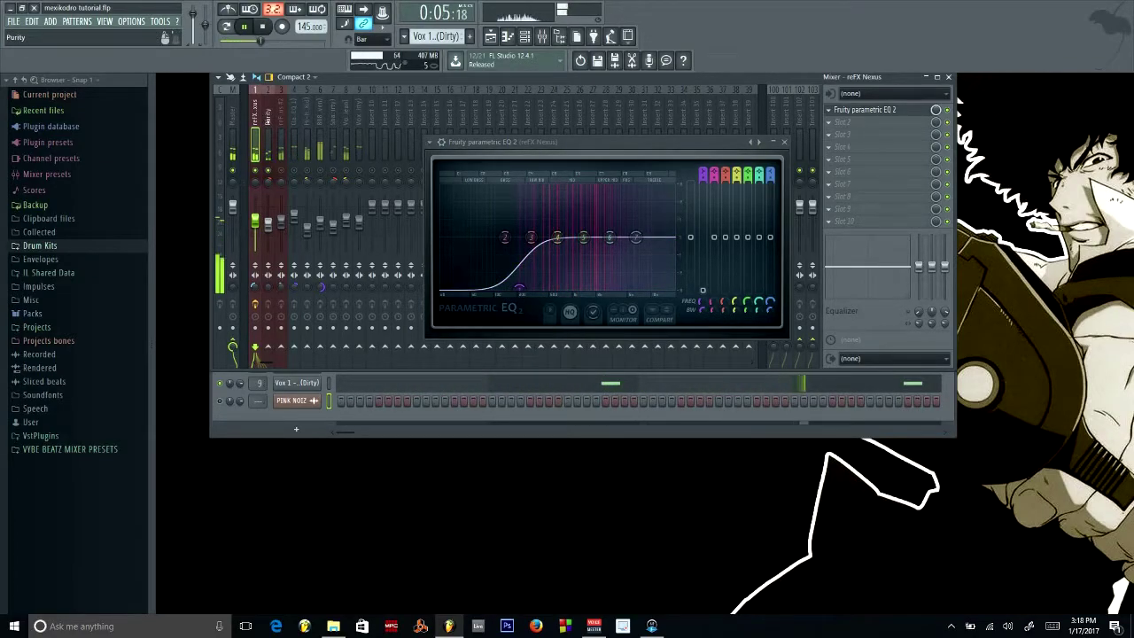
Unmute the Purity mixer track and insert Fruity Parametric EQ 2 in its first effect slot, closing the reFX Nexus EQ window
click(269, 177)
click(839, 110)
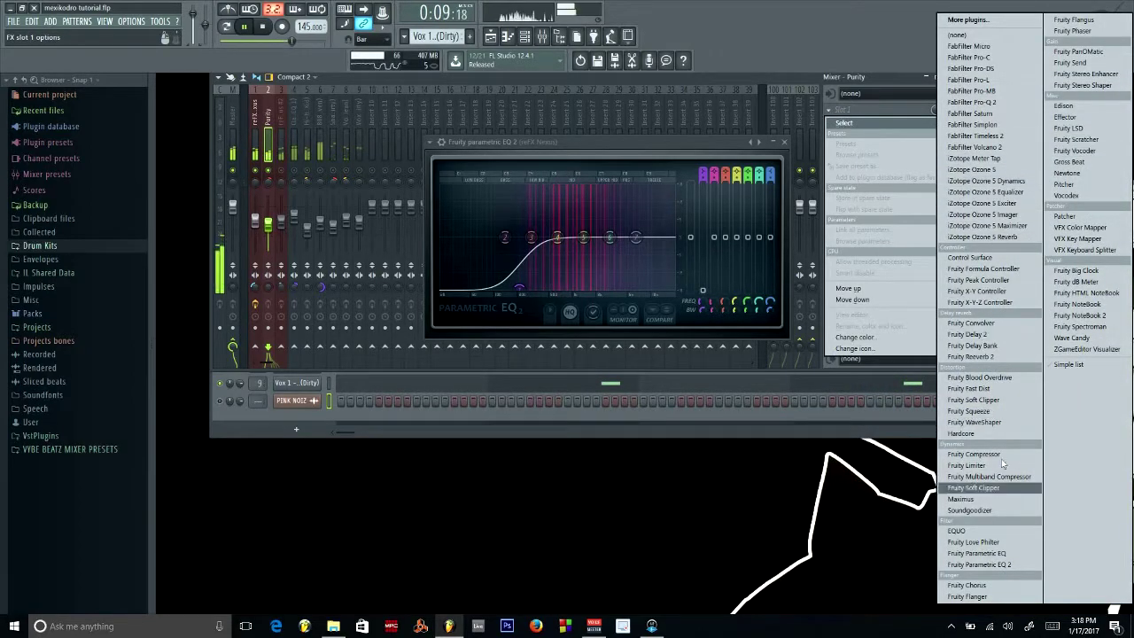
click(979, 565)
click(784, 142)
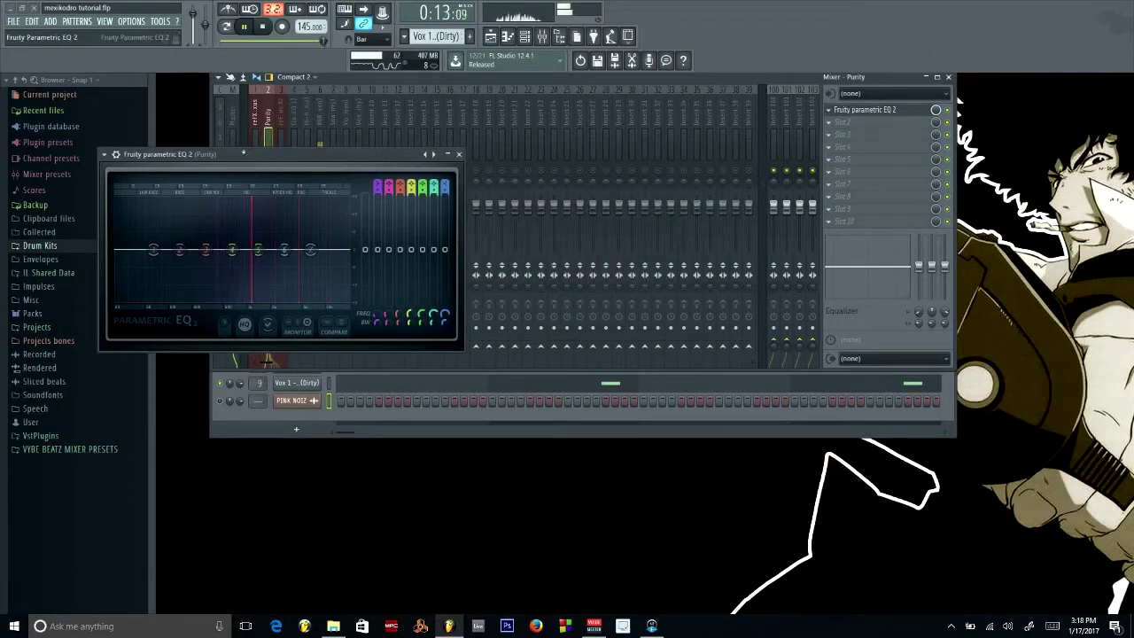
Roll off the Purity track's low end with EQ band 1 and close its EQ window
drag(177, 155, 361, 155)
drag(362, 250, 384, 299)
scroll(388, 300, down, 3)
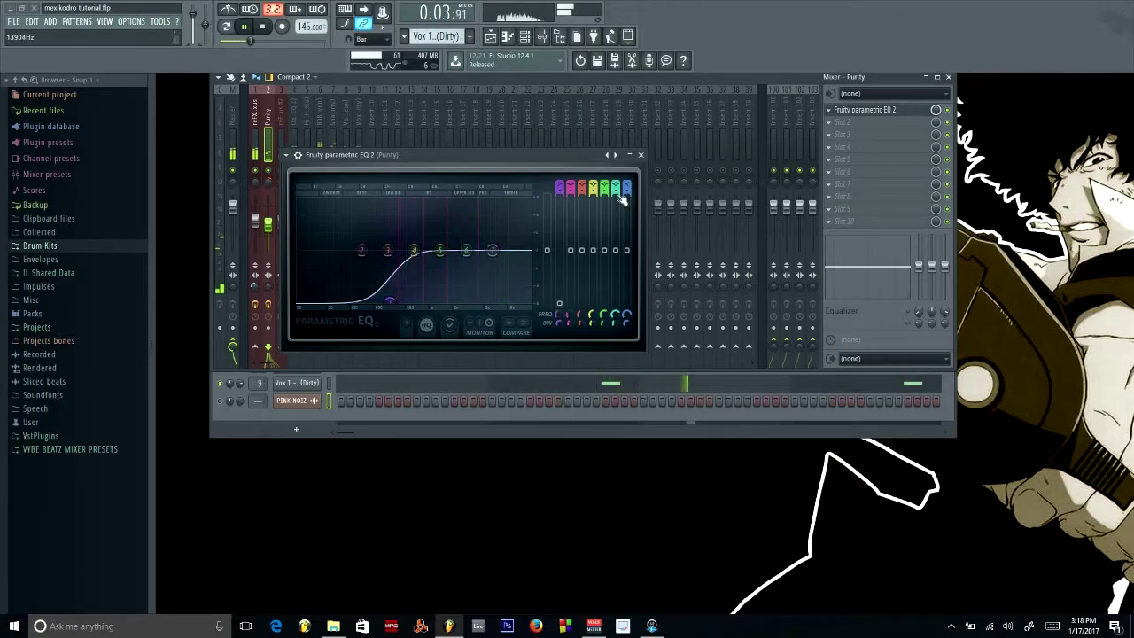
click(643, 155)
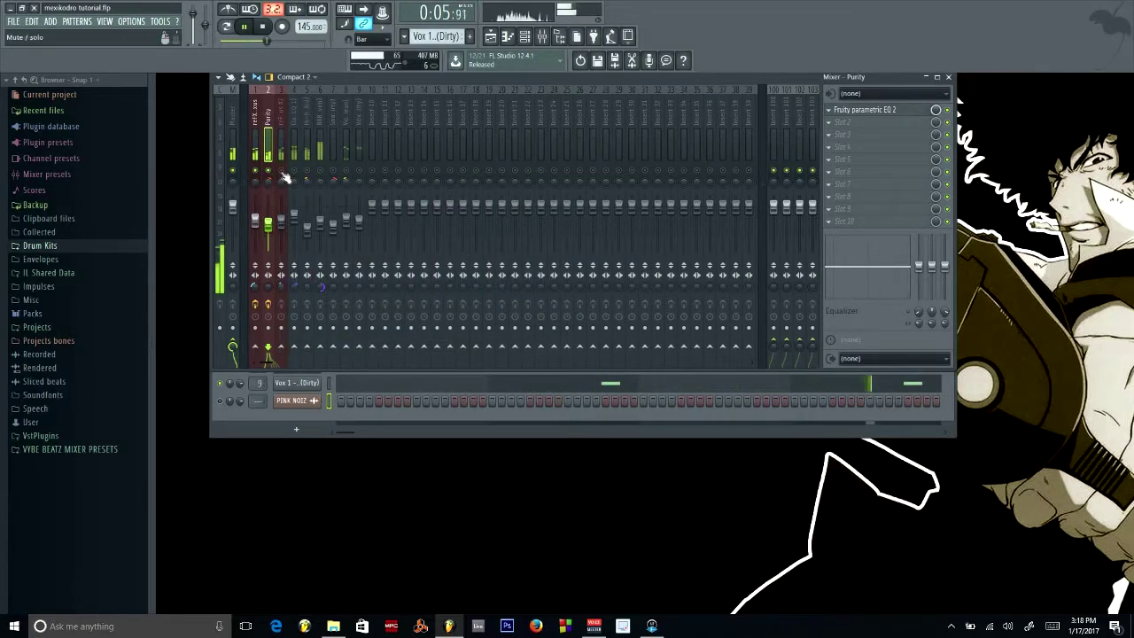
Unmute reFX Nexus #2 and roll off its low end with band 1 of a new Fruity Parametric EQ 2
click(281, 115)
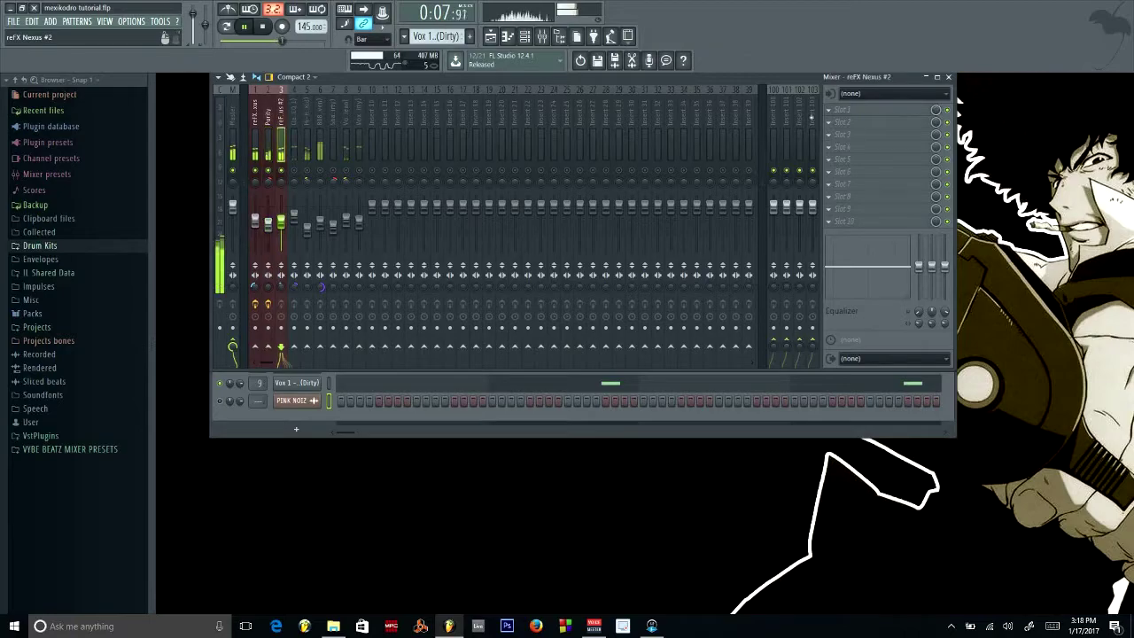
click(833, 110)
mouse_move(844, 122)
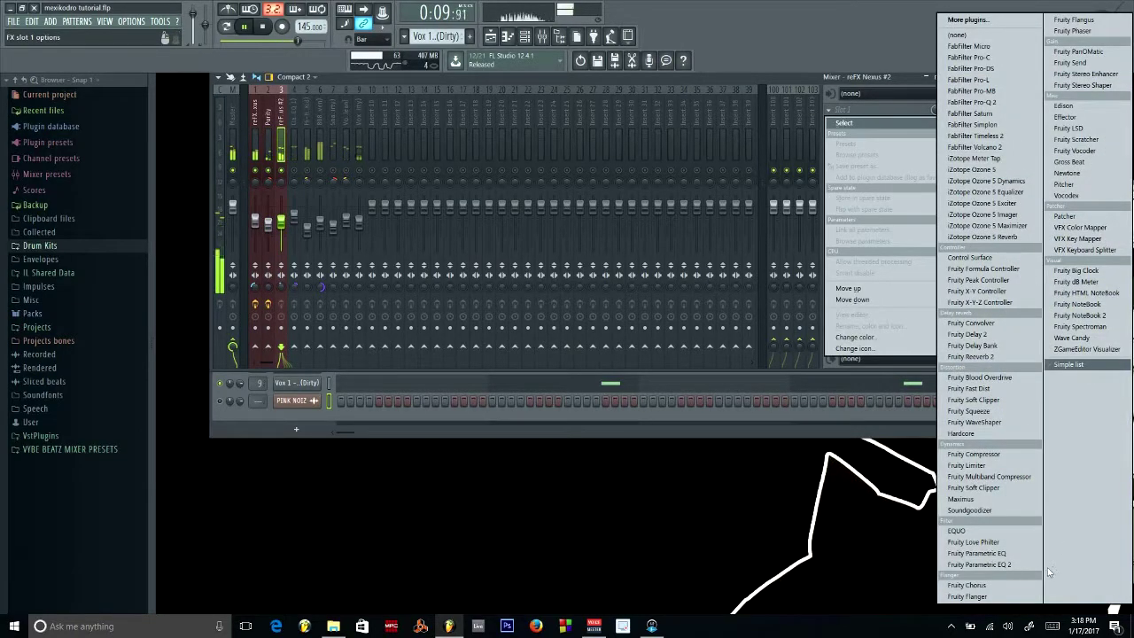
click(979, 564)
drag(61, 158, 122, 209)
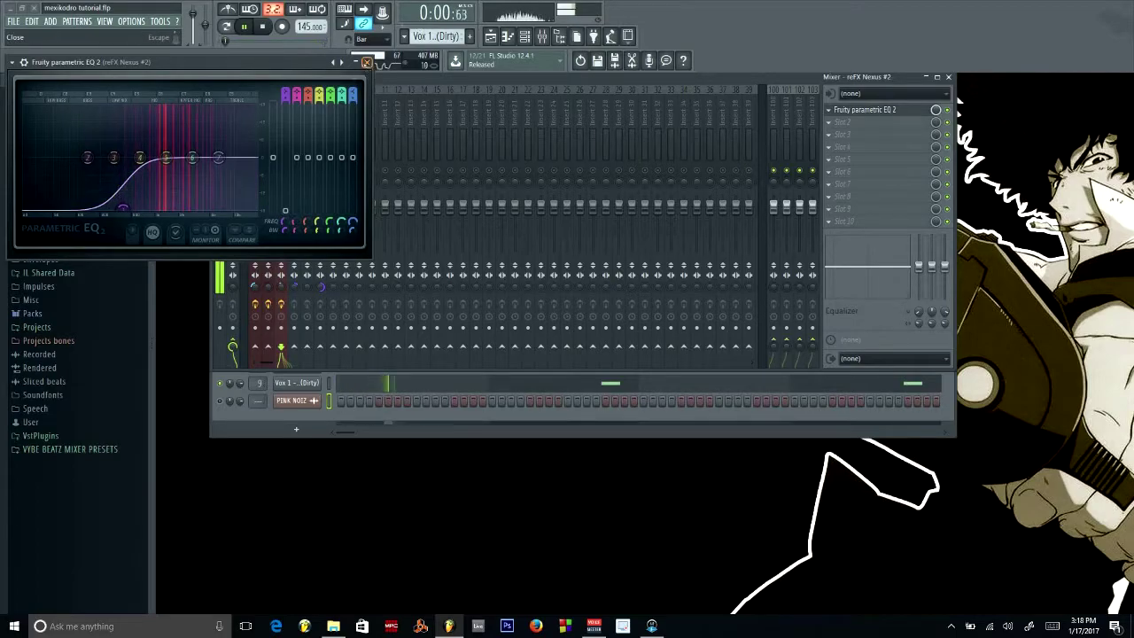
click(367, 62)
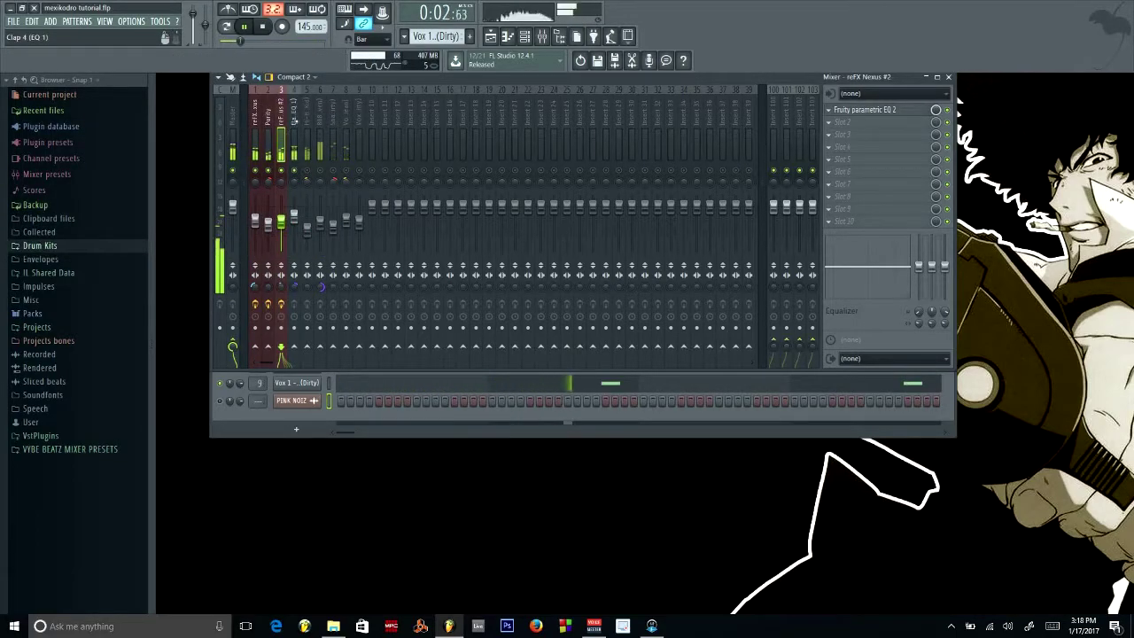
Unmute Clap 4 (EQ 1), roll off its low end with band 1 of a new Fruity Parametric EQ 2, and stop playback
click(297, 174)
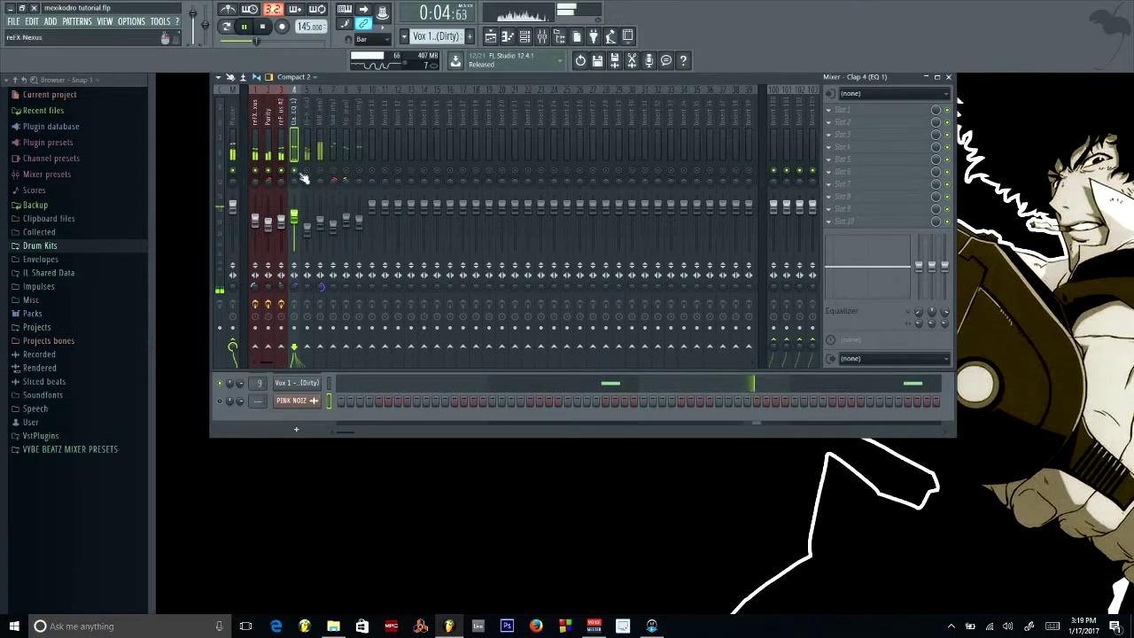
click(833, 115)
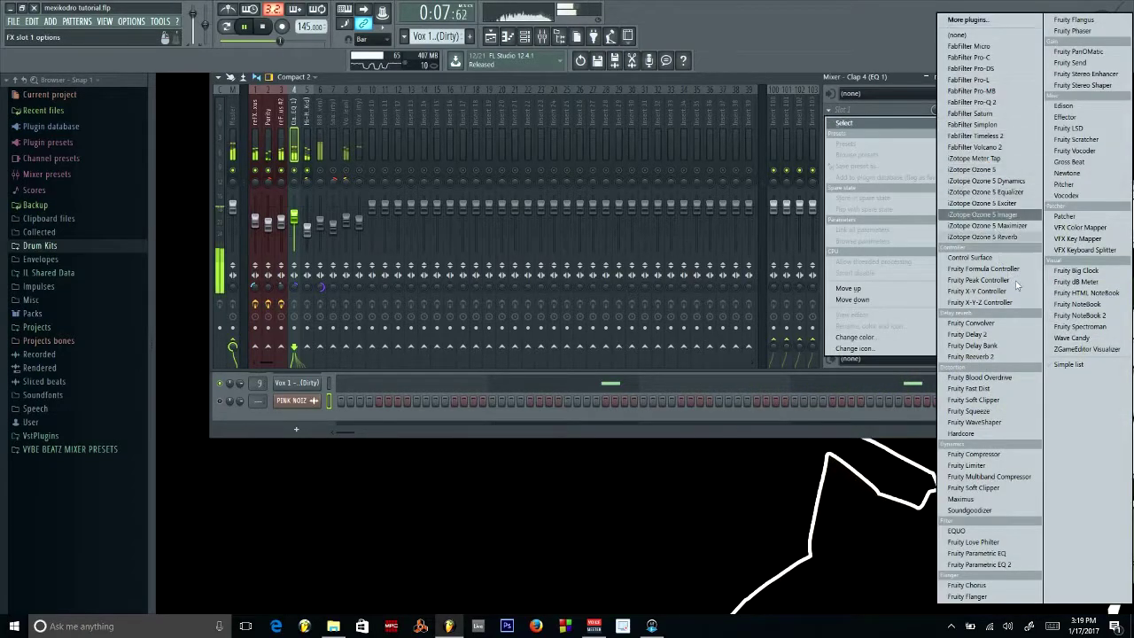
click(1019, 565)
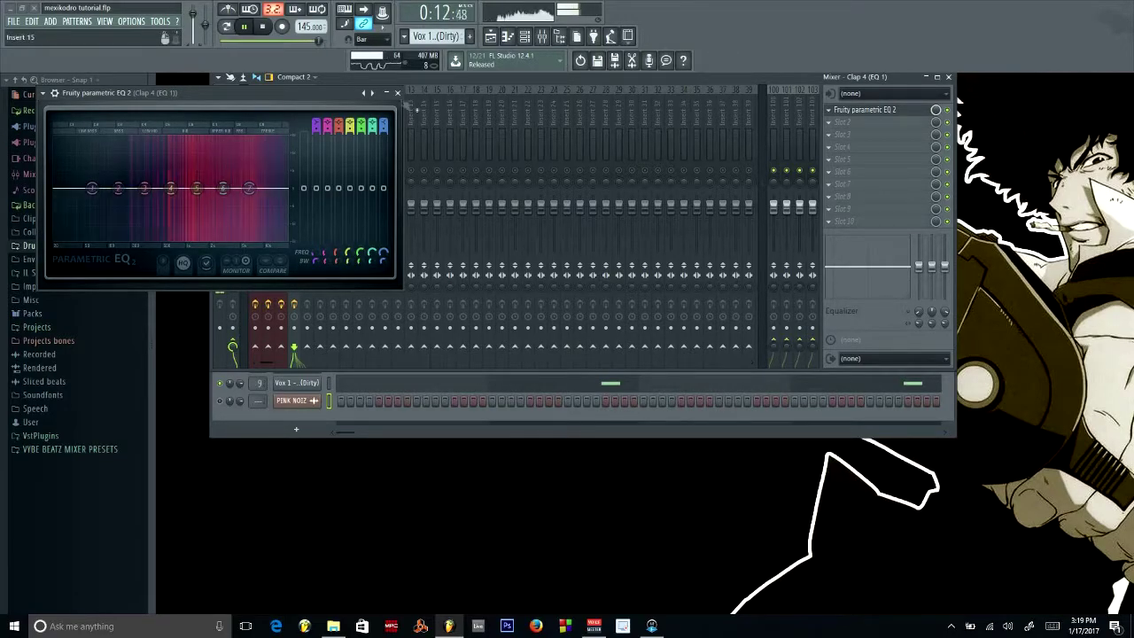
drag(92, 188, 148, 238)
key(space)
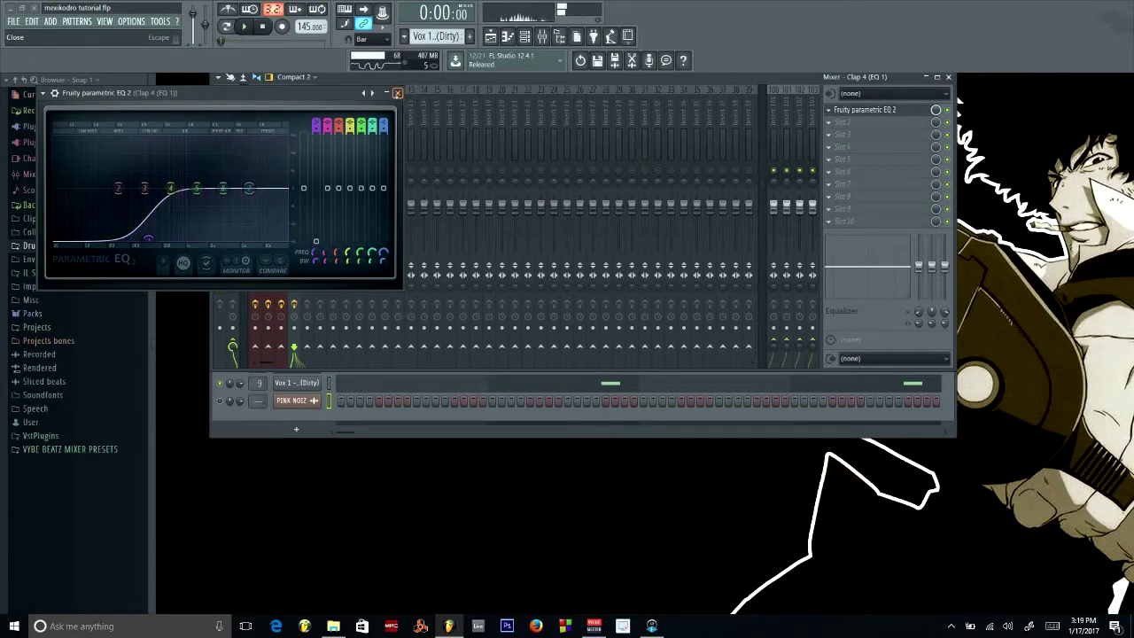
click(397, 94)
Resume playback with the 808 track unmuted and roll off its high end with band 7 of a new Fruity Parametric EQ 2
click(326, 176)
key(space)
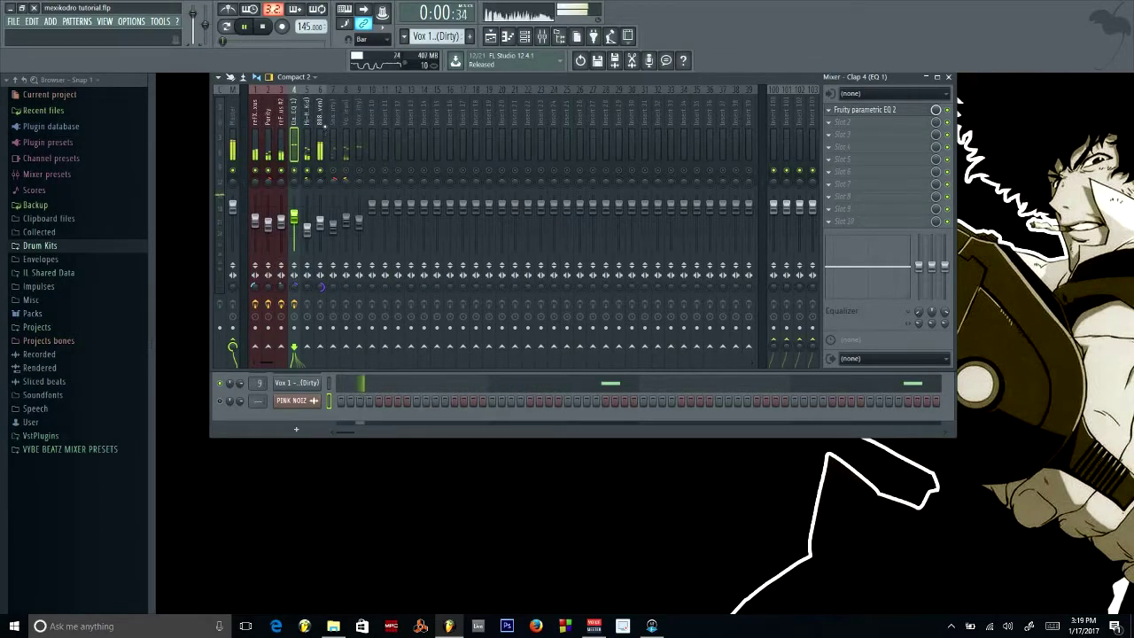
click(831, 114)
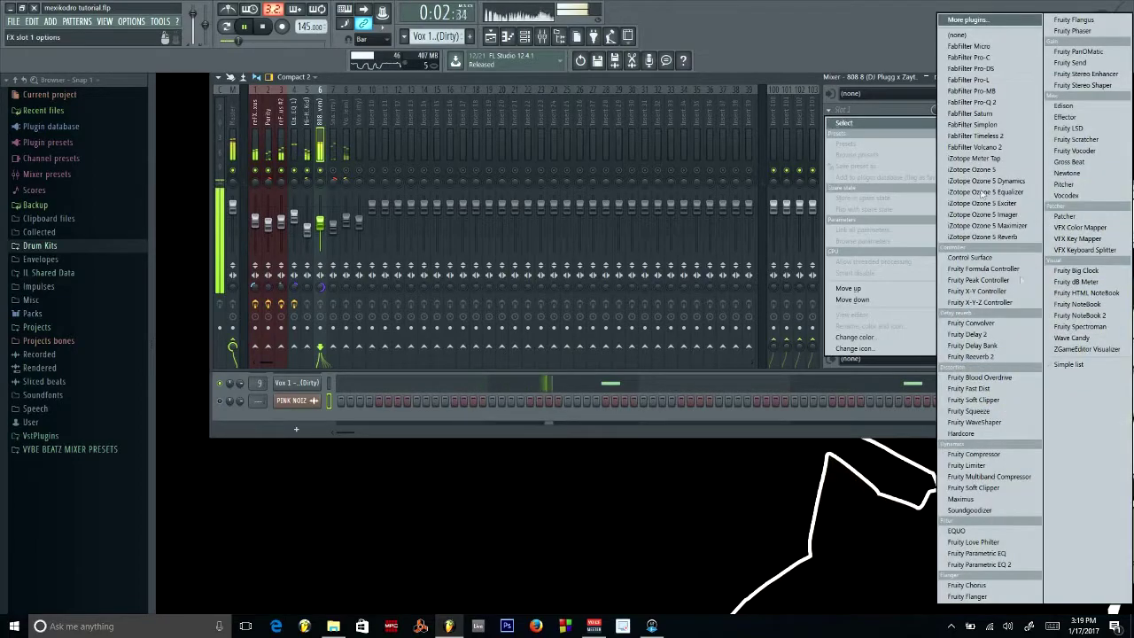
click(1019, 568)
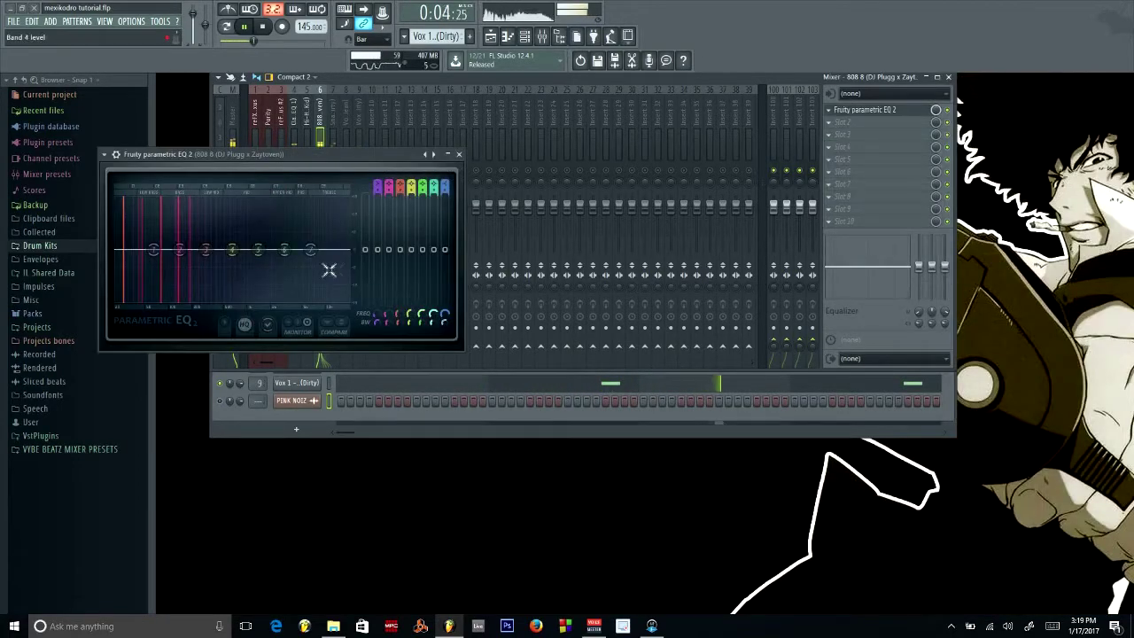
drag(327, 251, 257, 299)
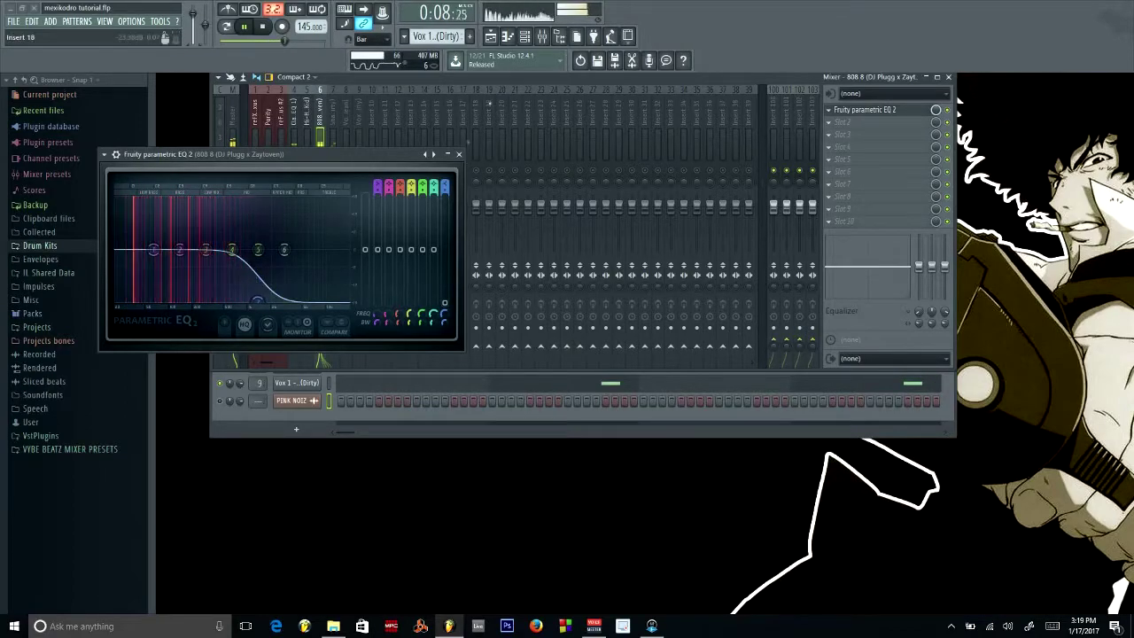
click(459, 155)
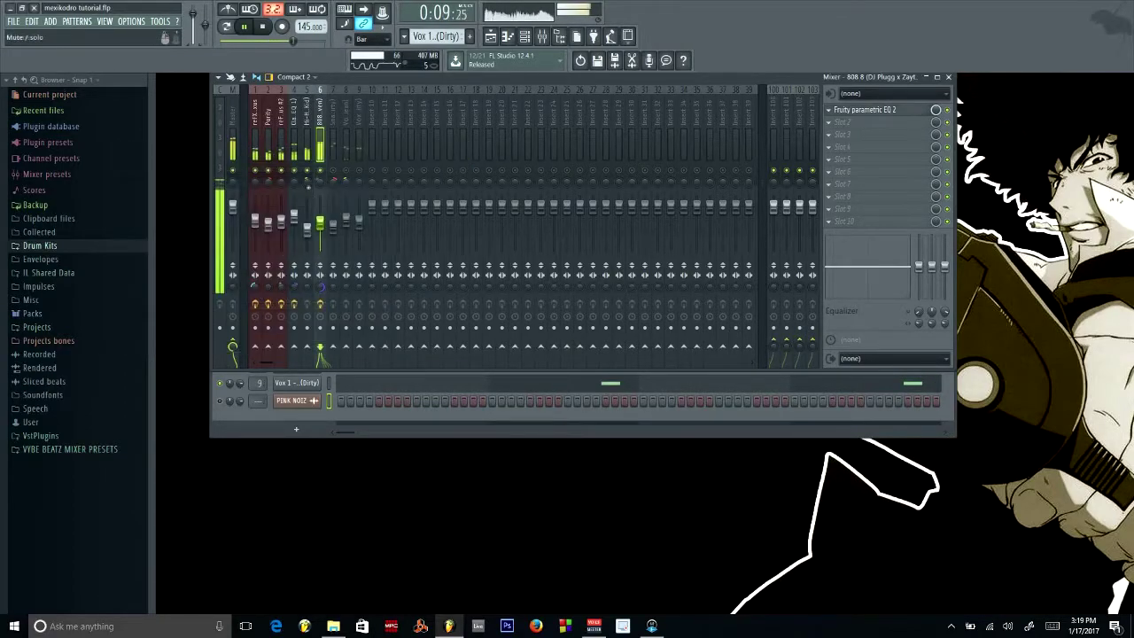
Unmute Snare 1 (Dirty) and Vox 1 - Chant (Clean), and roll off the snare's low end with band 1 of a new Fruity Parametric EQ 2
click(333, 133)
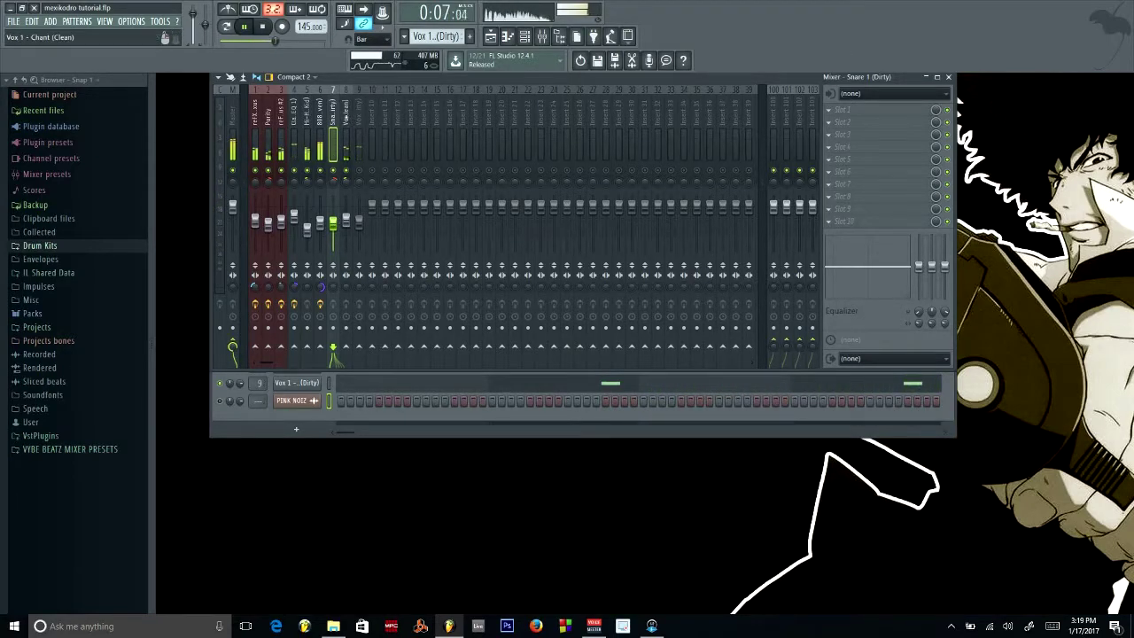
click(345, 111)
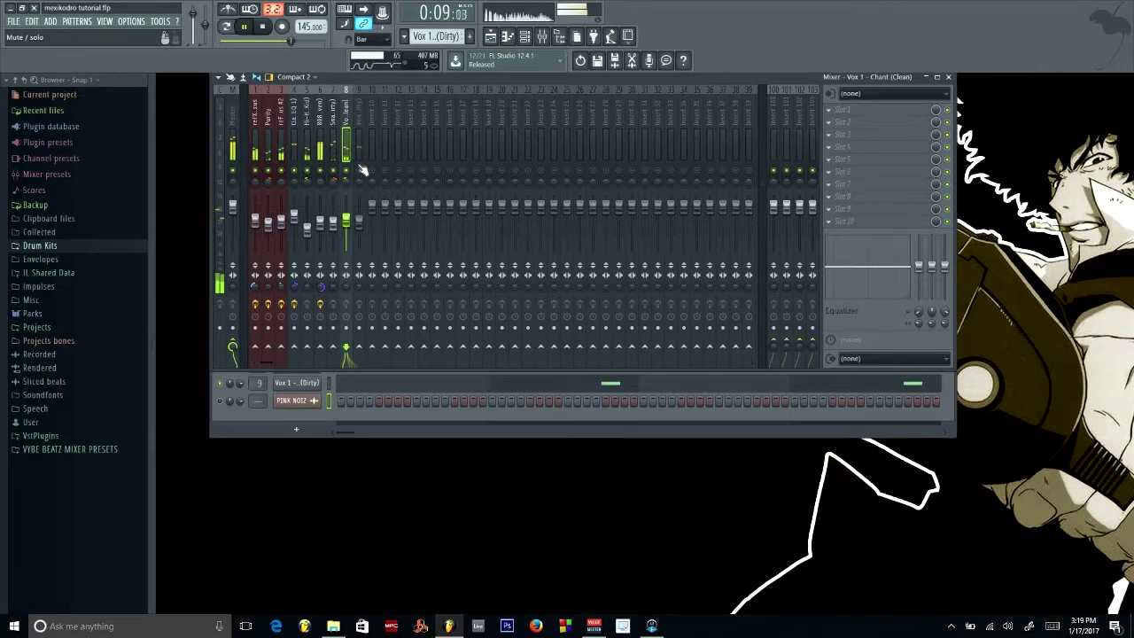
click(333, 177)
click(831, 110)
mouse_move(839, 122)
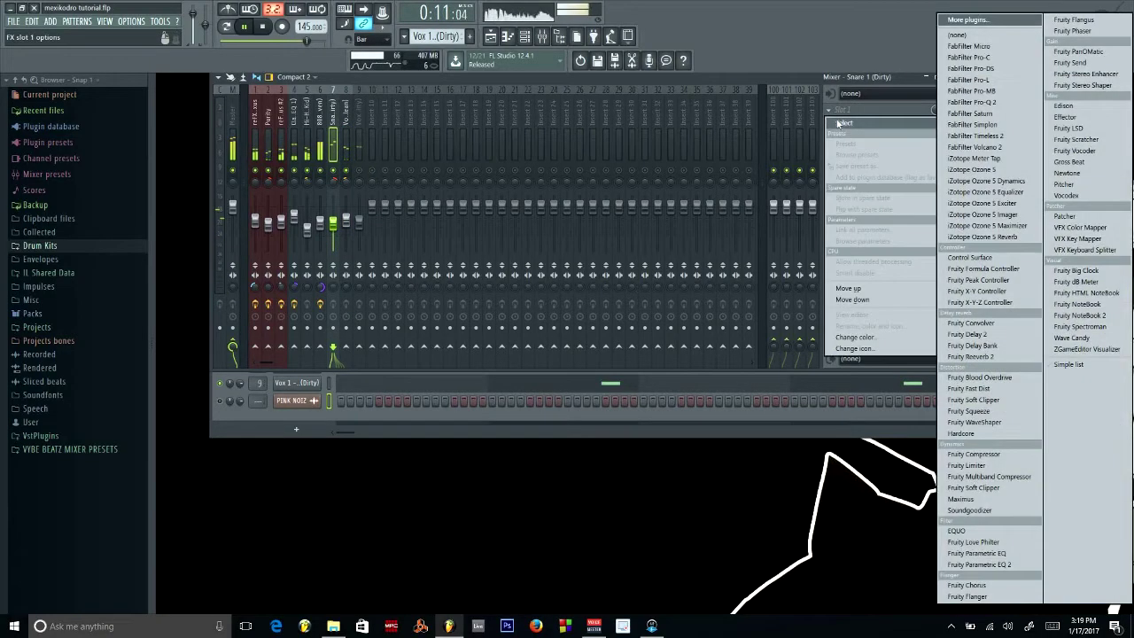
click(979, 565)
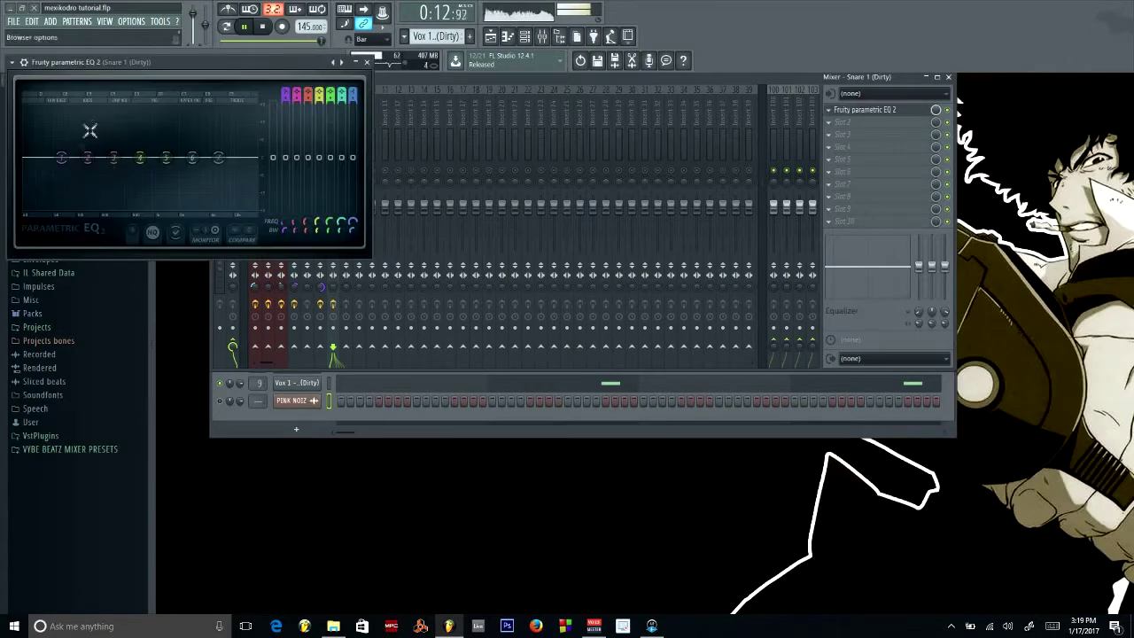
drag(61, 158, 89, 209)
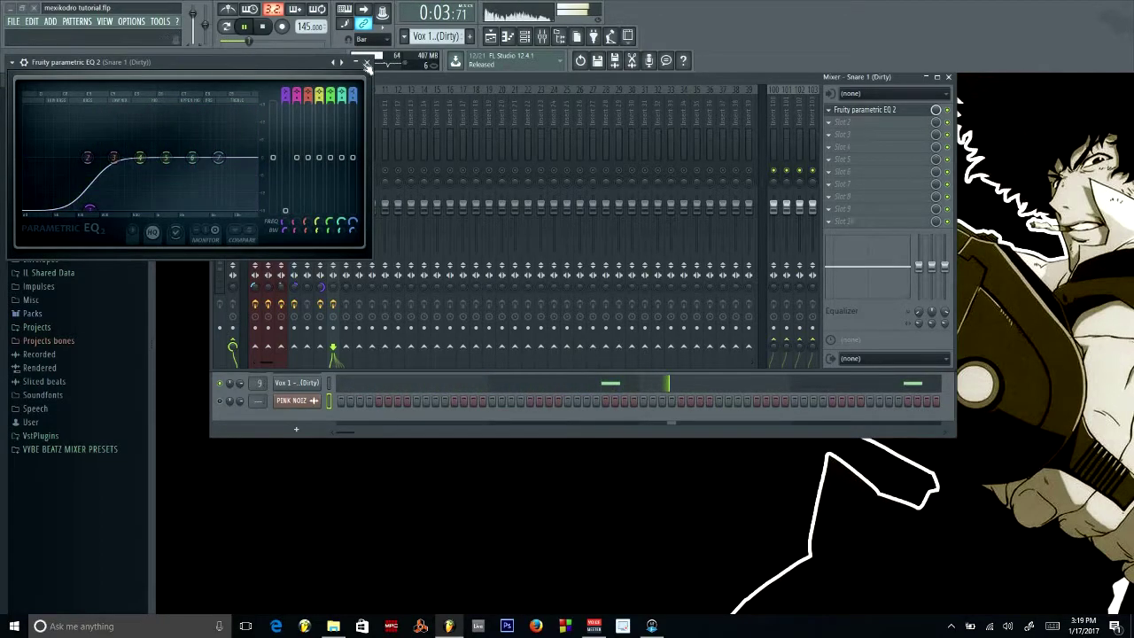
click(367, 66)
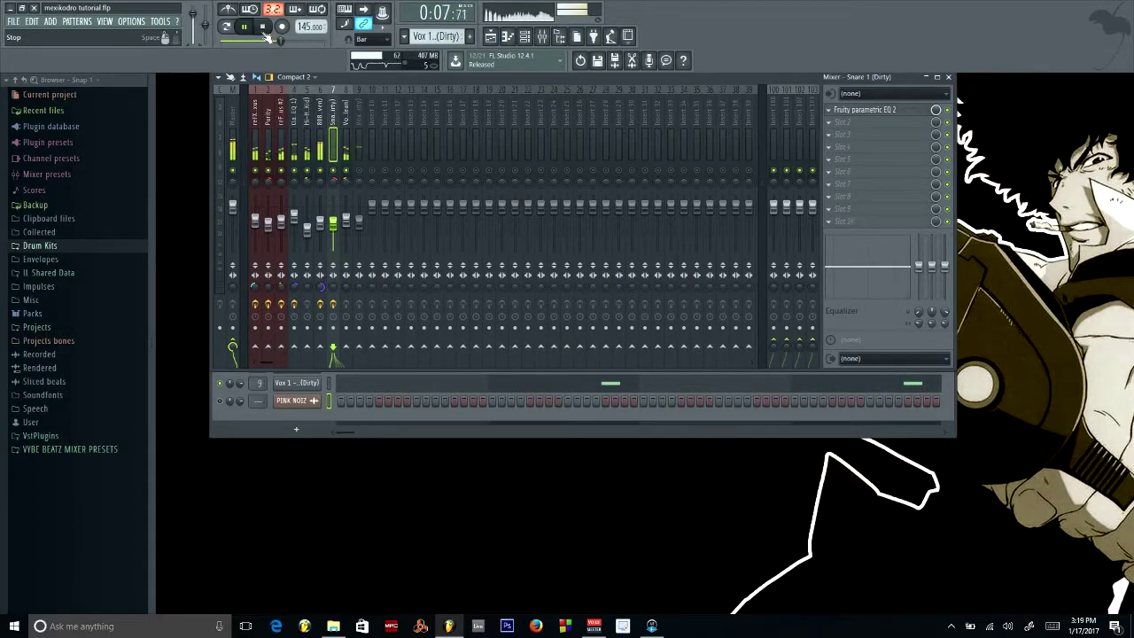
Save the project with the new EQ settings and stop playback
key(ctrl+s)
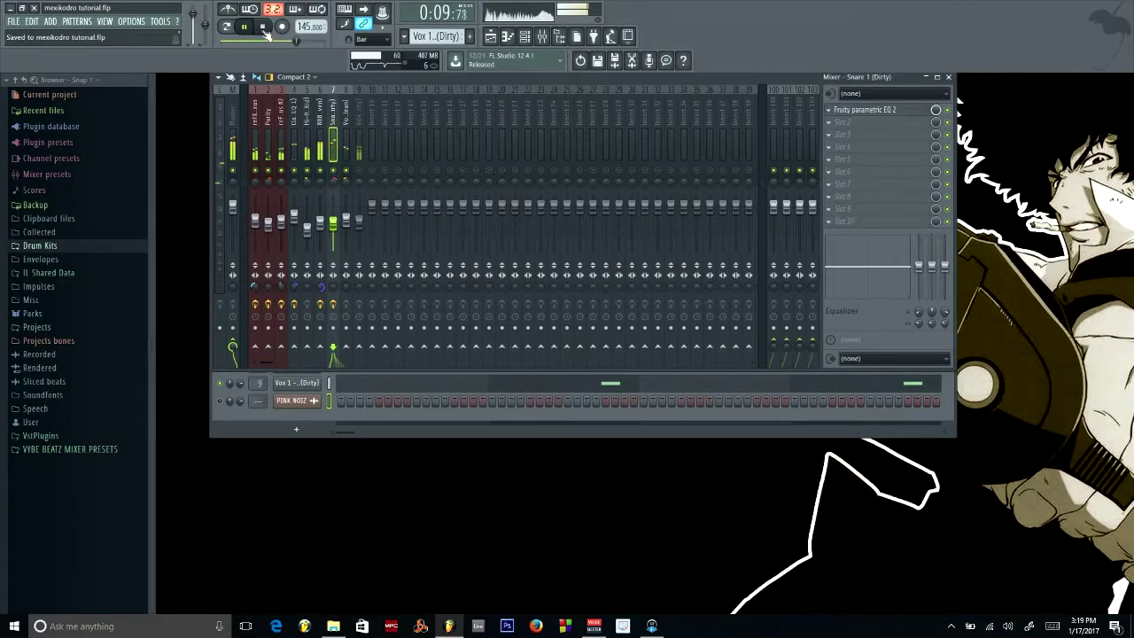
click(264, 28)
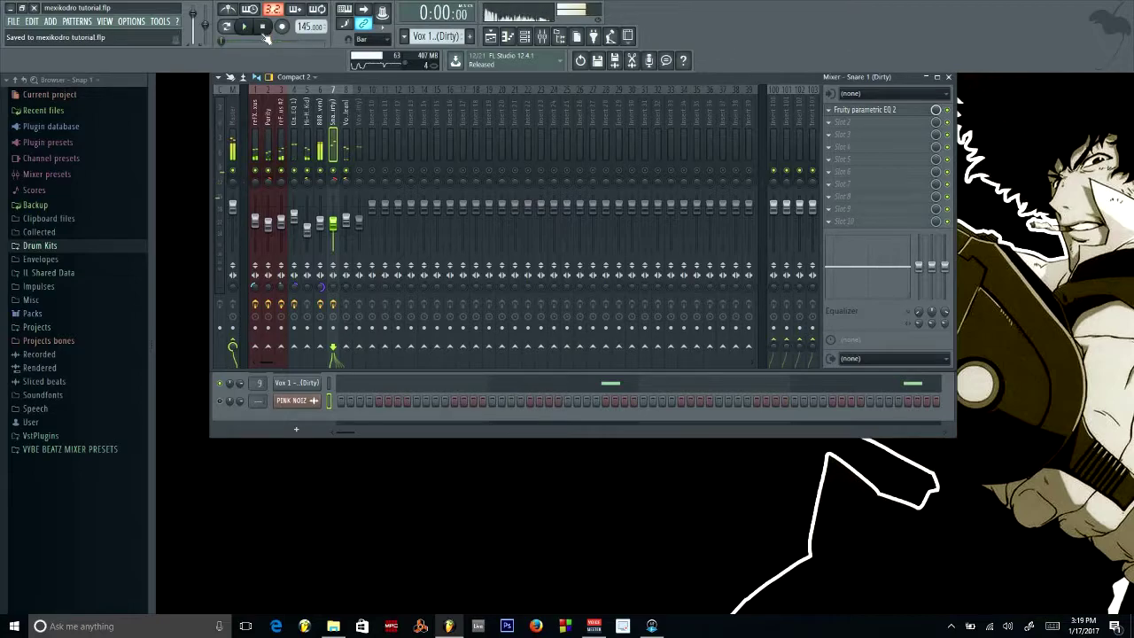
click(232, 133)
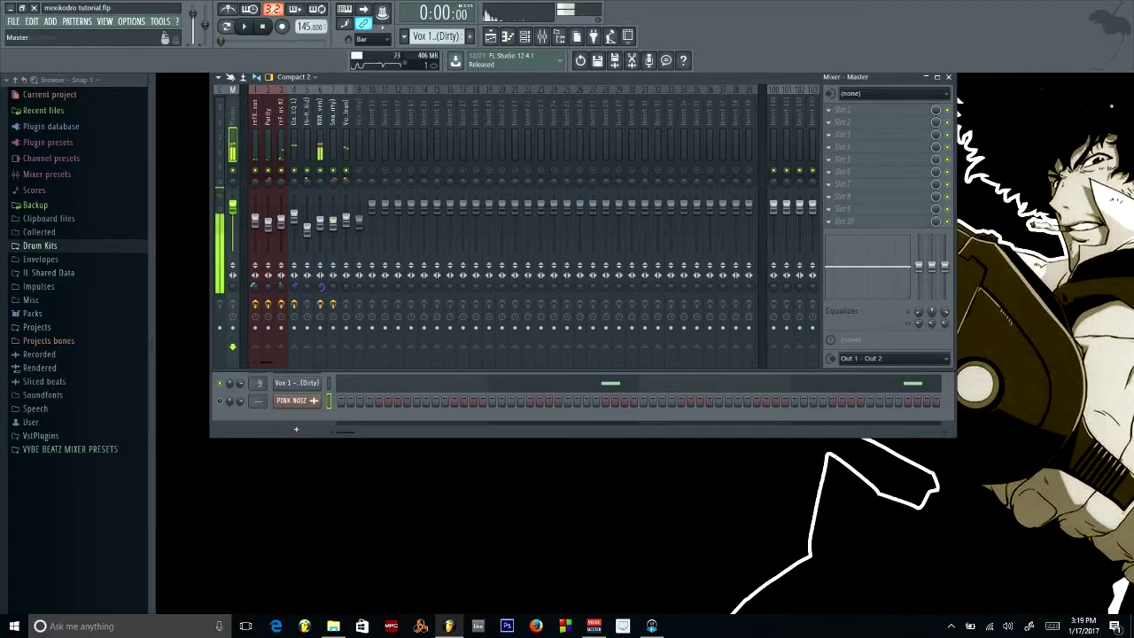
click(831, 110)
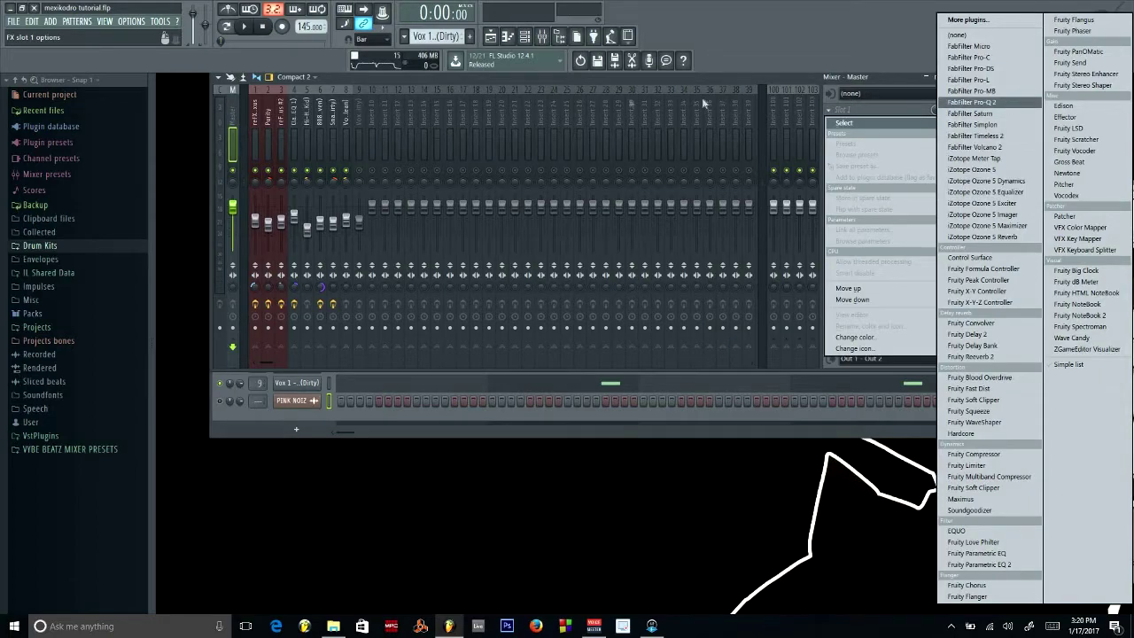
click(646, 82)
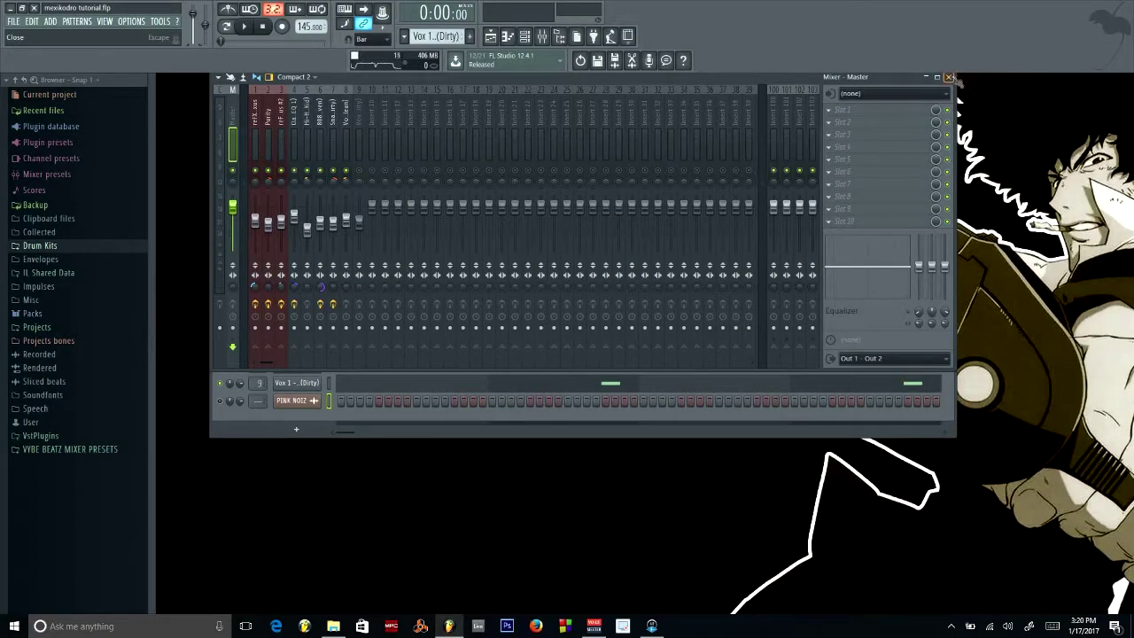
Close the mixer, move the channel rack up against the browser, and narrow the browser slightly
click(949, 77)
drag(631, 217, 702, 107)
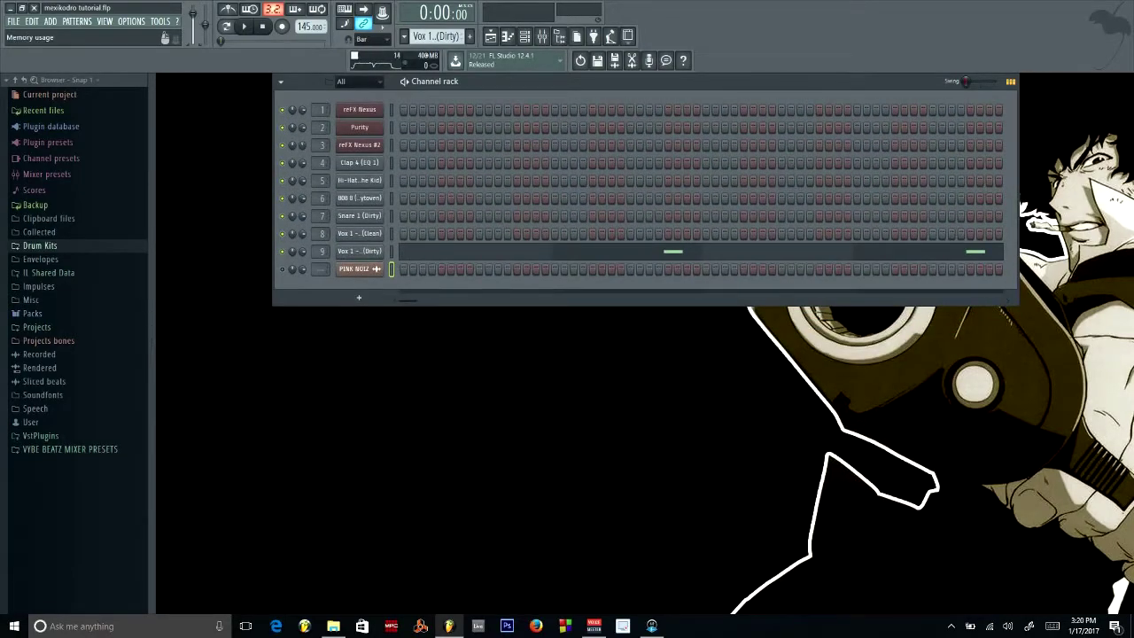
drag(534, 89, 427, 83)
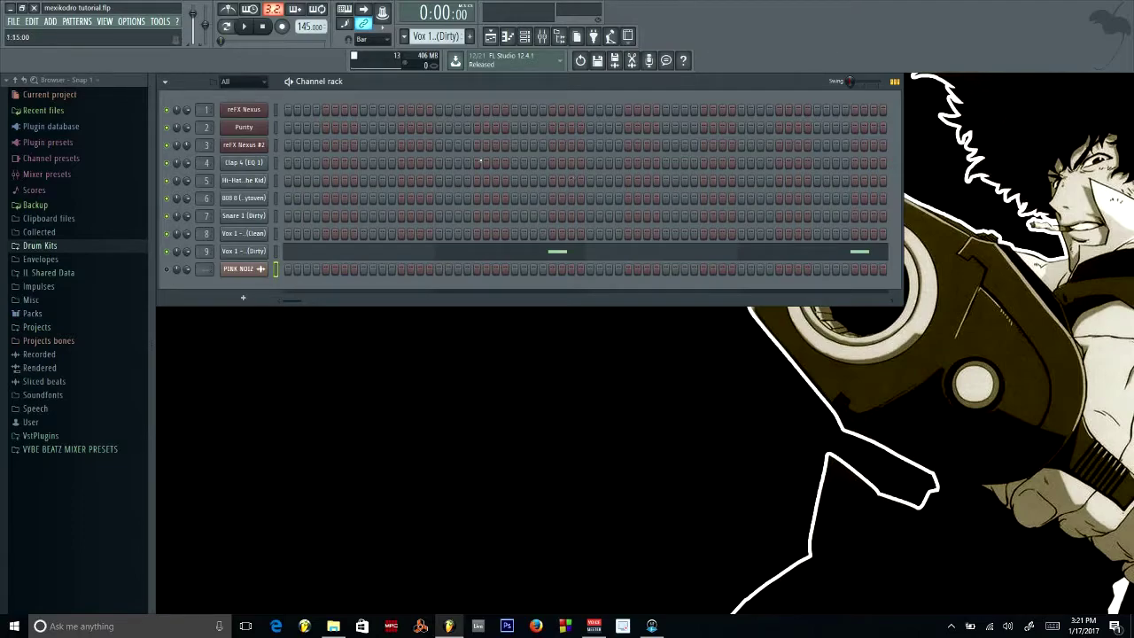
mouse_move(520, 85)
mouse_down()
mouse_move(568, 121)
mouse_move(624, 78)
mouse_move(611, 89)
mouse_move(510, 88)
mouse_up()
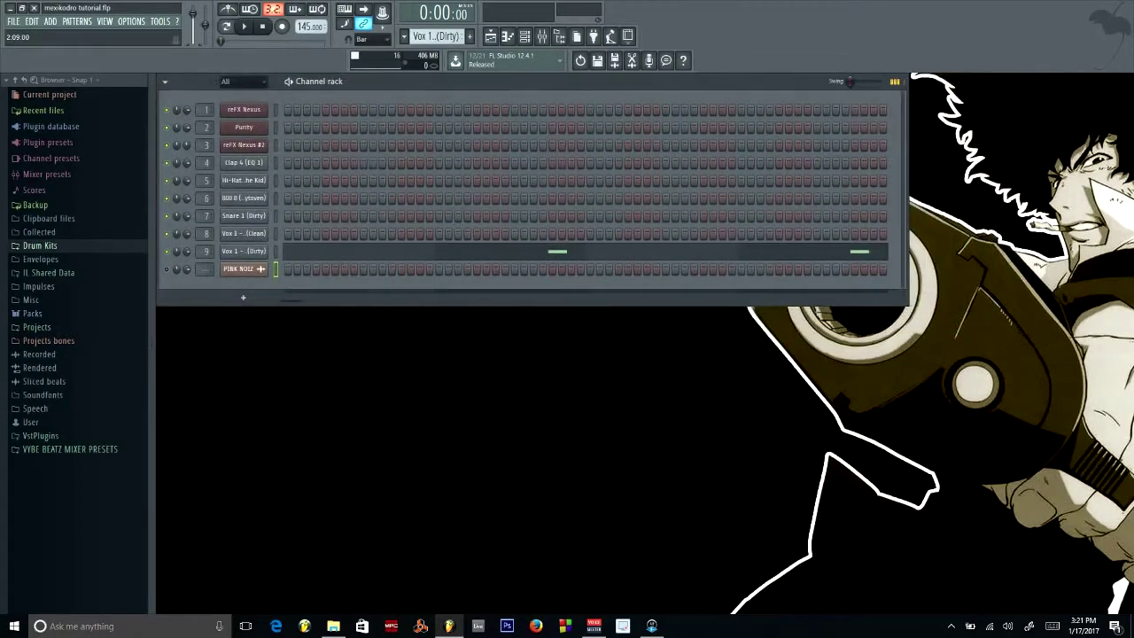
mouse_move(151, 342)
mouse_down()
mouse_move(126, 340)
mouse_move(157, 331)
mouse_move(135, 335)
mouse_up()
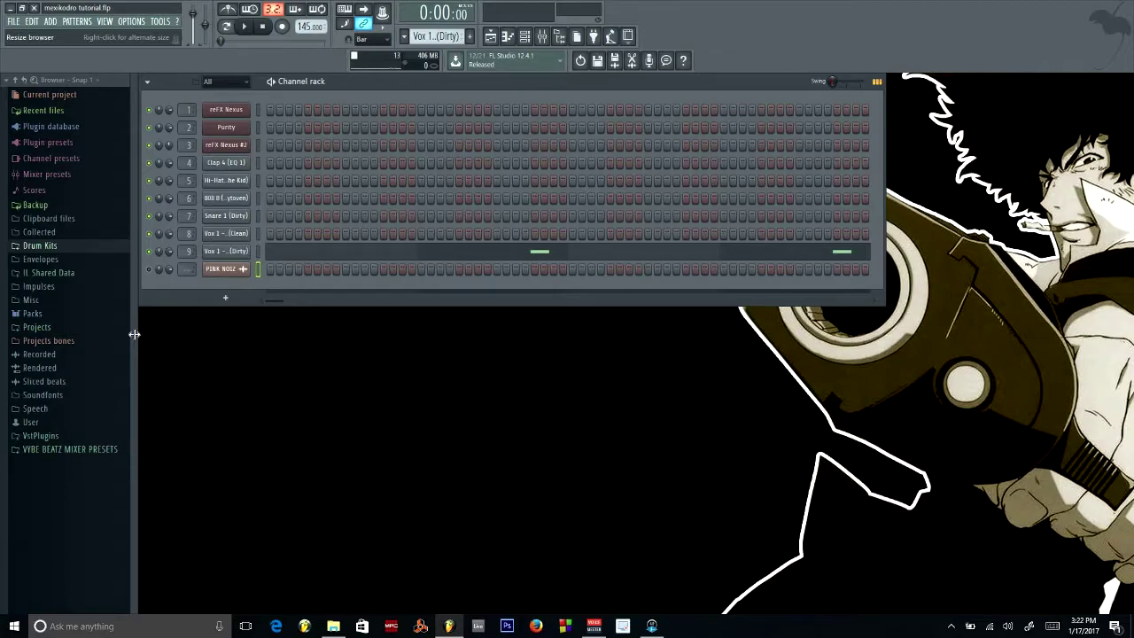
Save the project again, leaving only the channel rack open
key(ctrl+s)
click(13, 20)
key(Escape)
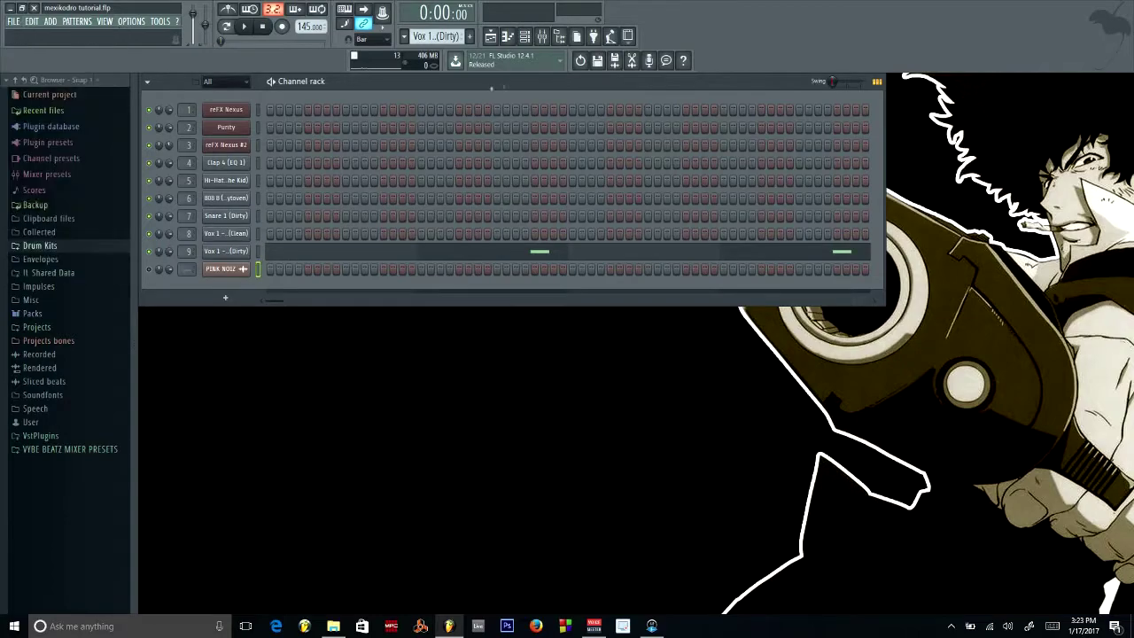